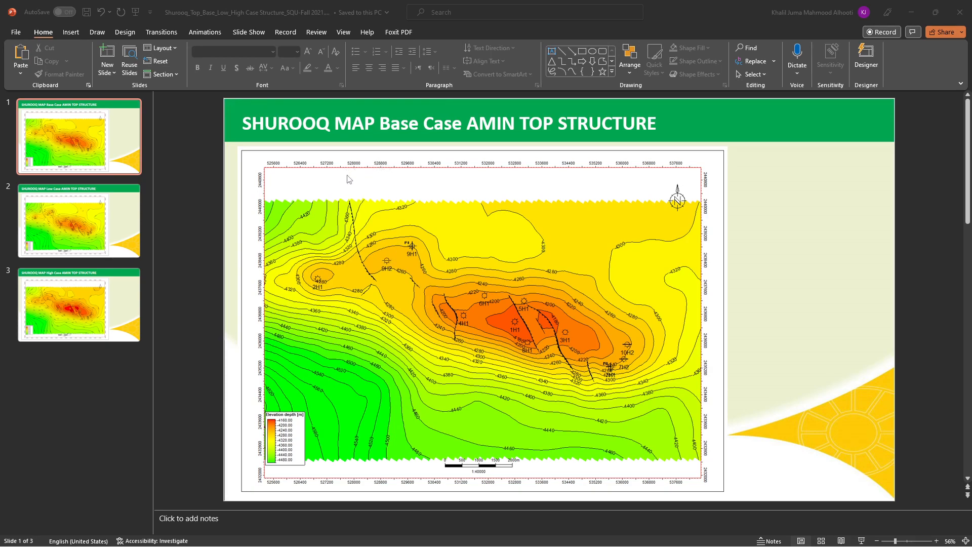
- Compare the Base, Low and High Case AMIN top structure maps across the three slides
left_click(103, 160)
left_click(90, 207)
left_click(87, 157)
left_click(81, 208)
left_click(83, 284)
left_click(75, 214)
left_click(87, 150)
left_click(76, 218)
left_click(65, 282)
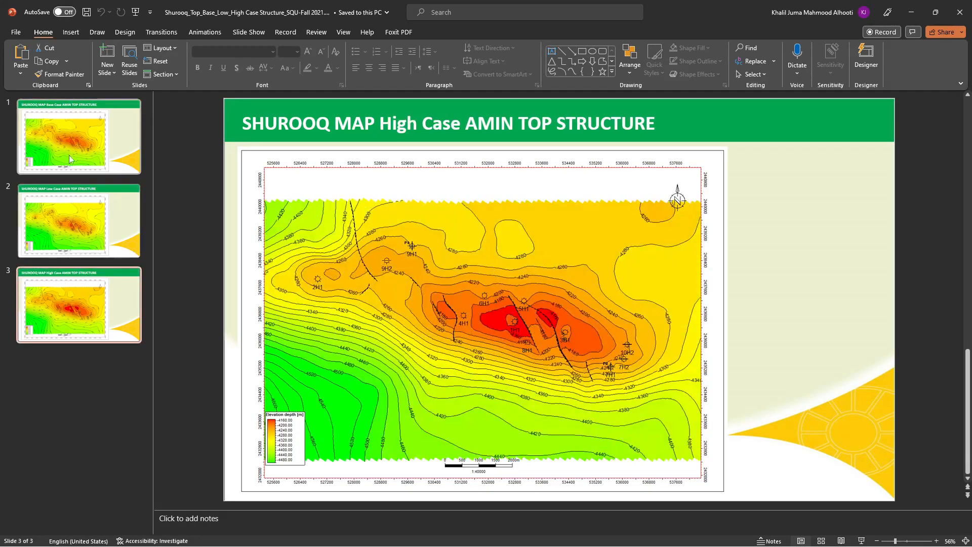
- Start exporting the Base Case AMIN top structure map on slide 1 as a picture file
left_click(68, 156)
left_click(392, 268)
right_click(392, 268)
key("Escape")
right_click(377, 250)
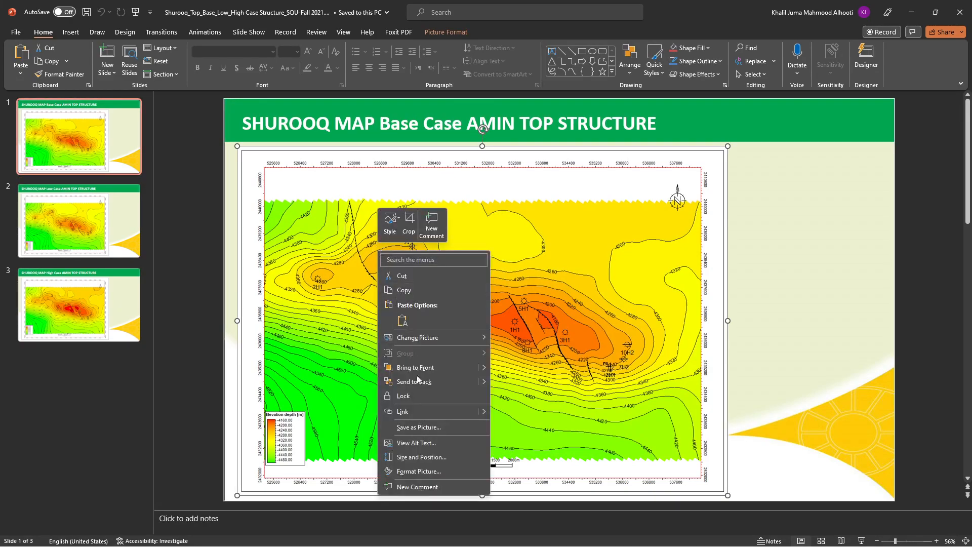
left_click(428, 428)
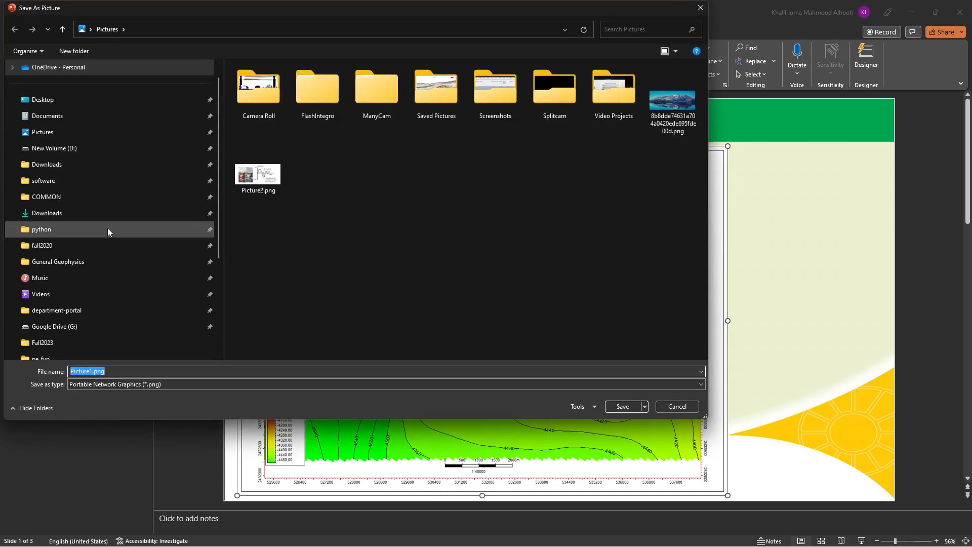
- Create a folder named fall 2023 inside pe_fyp and save the map there as Picture1.png
scroll(76, 273, "down", 2)
left_click(80, 262)
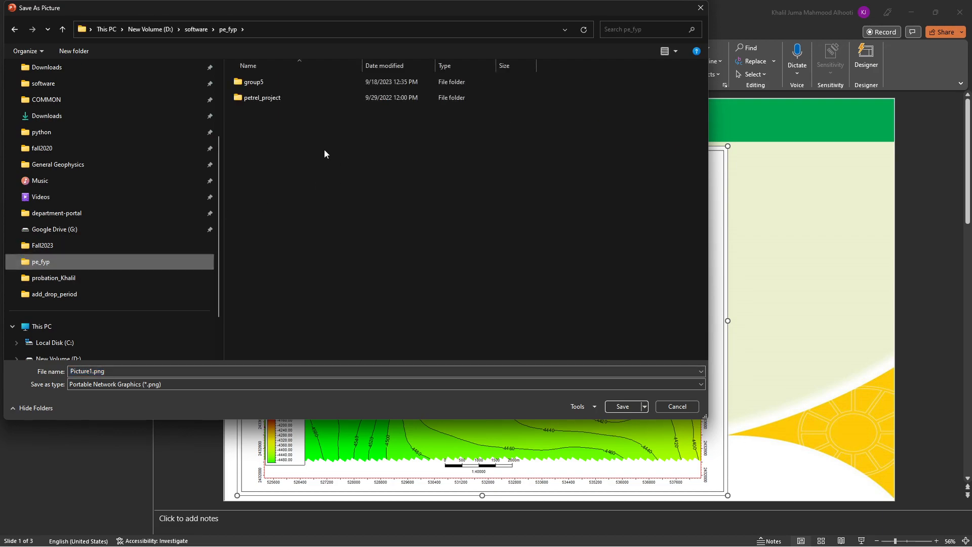
right_click(285, 134)
mouse_move(324, 248)
left_click(398, 250)
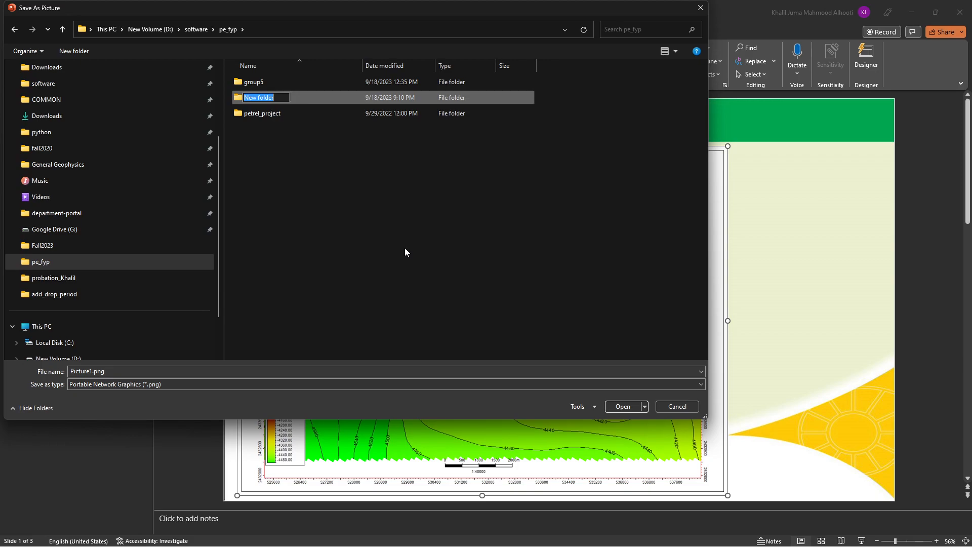
type("fall 2023")
left_click(421, 254)
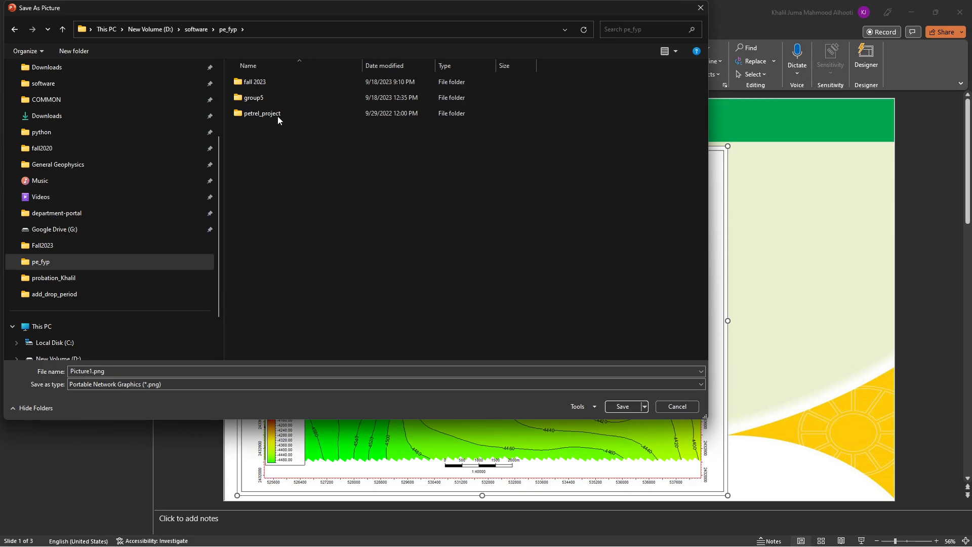
double_click(260, 87)
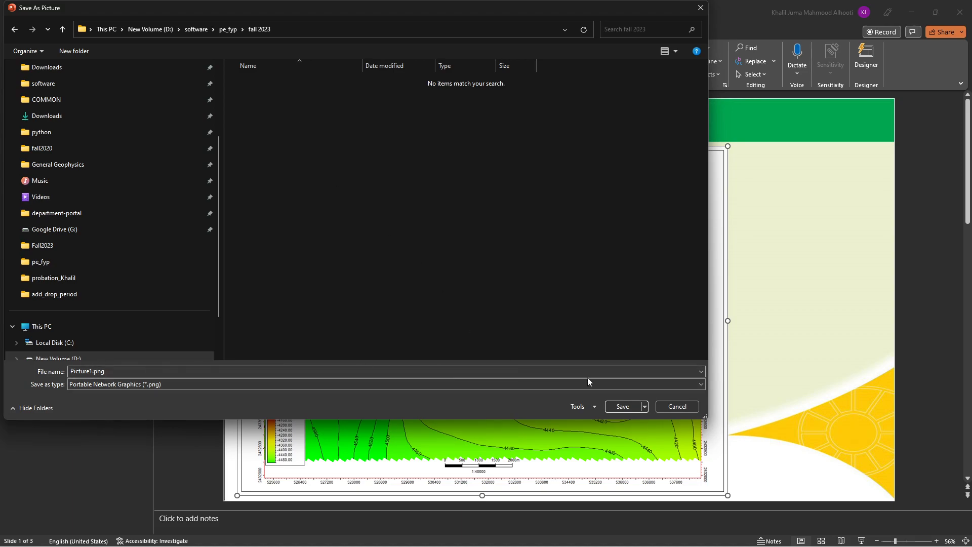
left_click(624, 405)
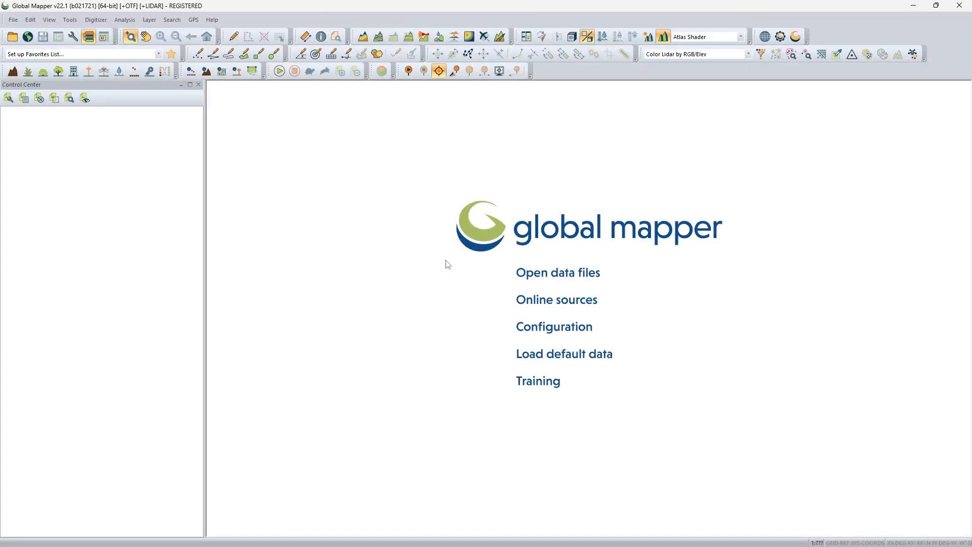
- Switch to Global Mapper and load Picture1.png from the fall 2023 folder for manual image rectification
left_click(570, 280)
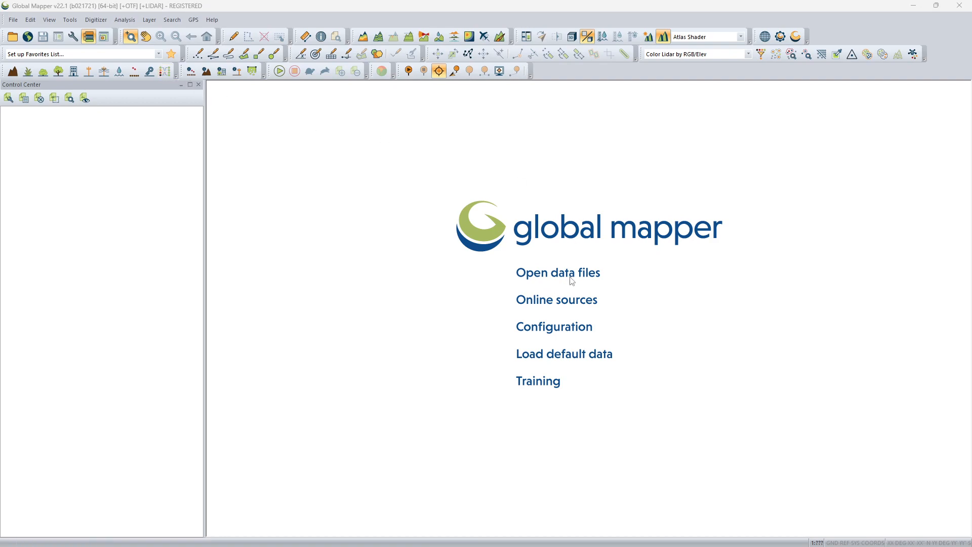
left_click(943, 530)
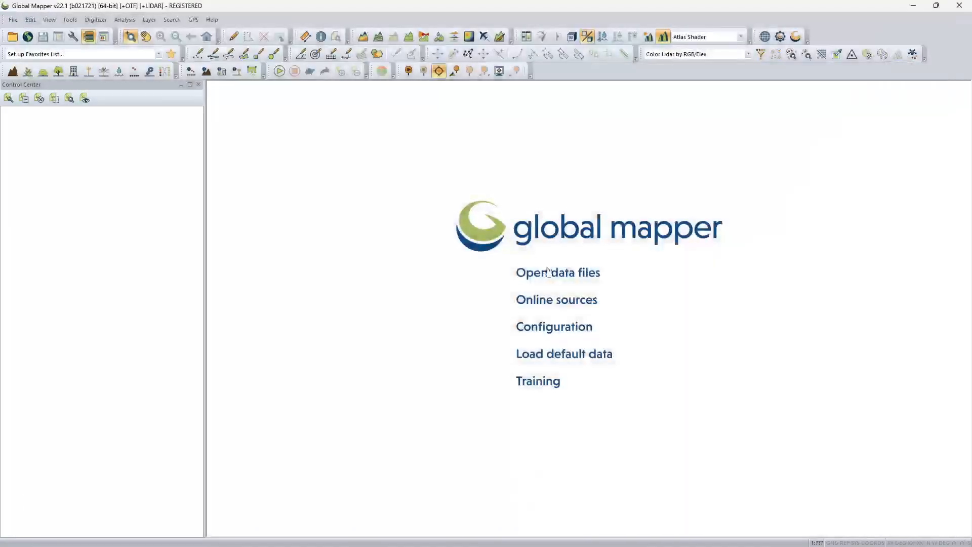
left_click(544, 275)
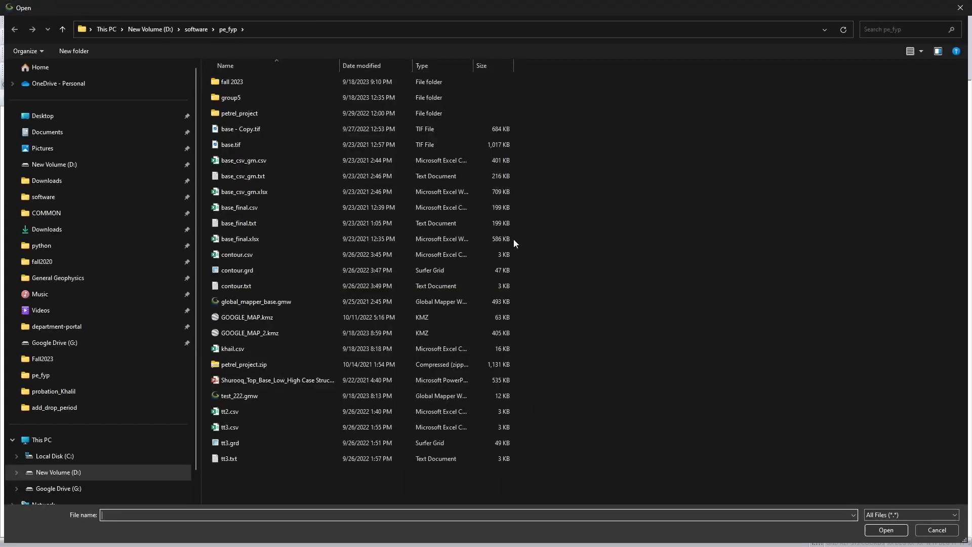
double_click(235, 82)
left_click(233, 111)
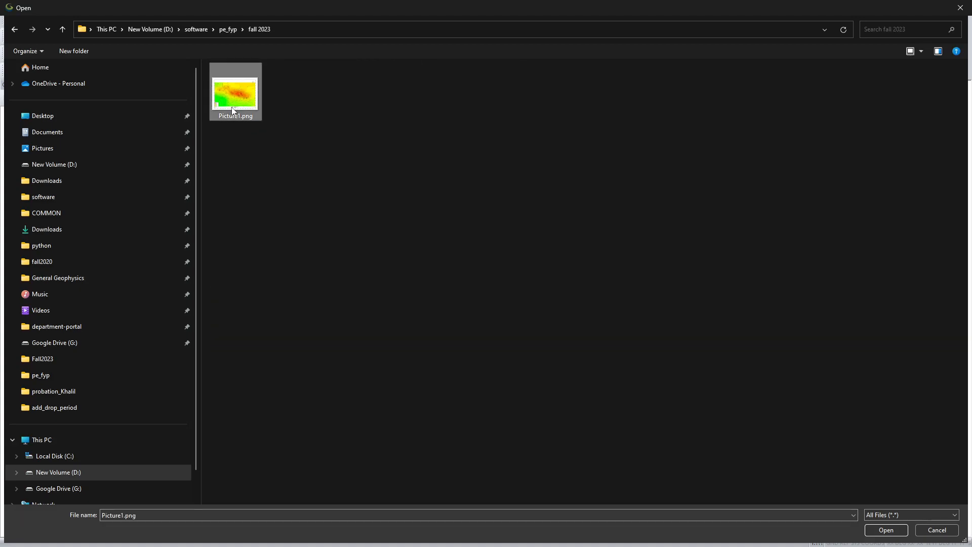
left_click(875, 535)
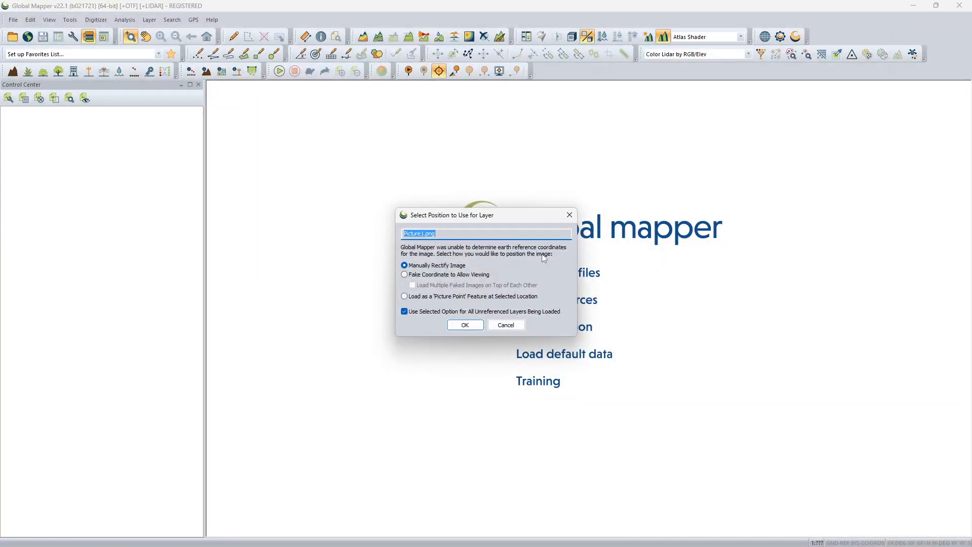
left_click(463, 326)
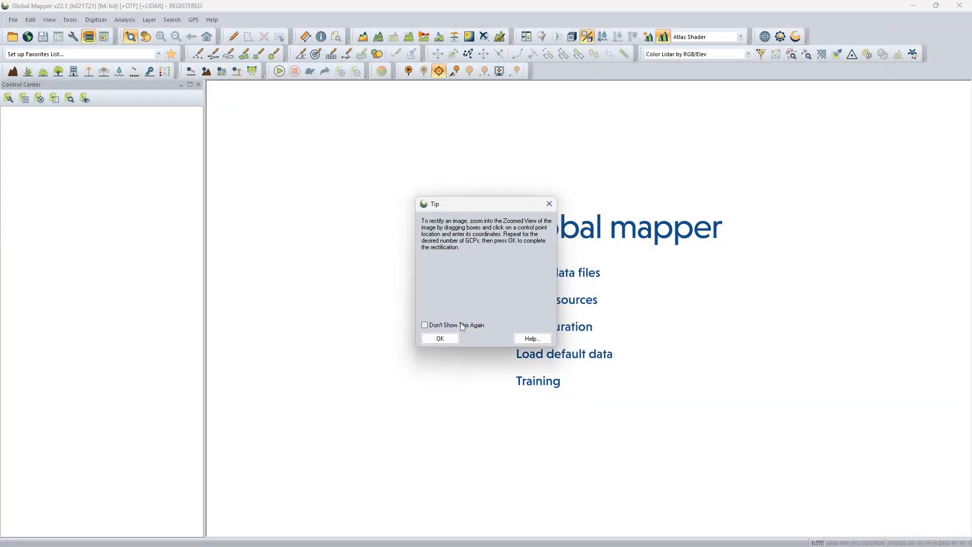
left_click(437, 342)
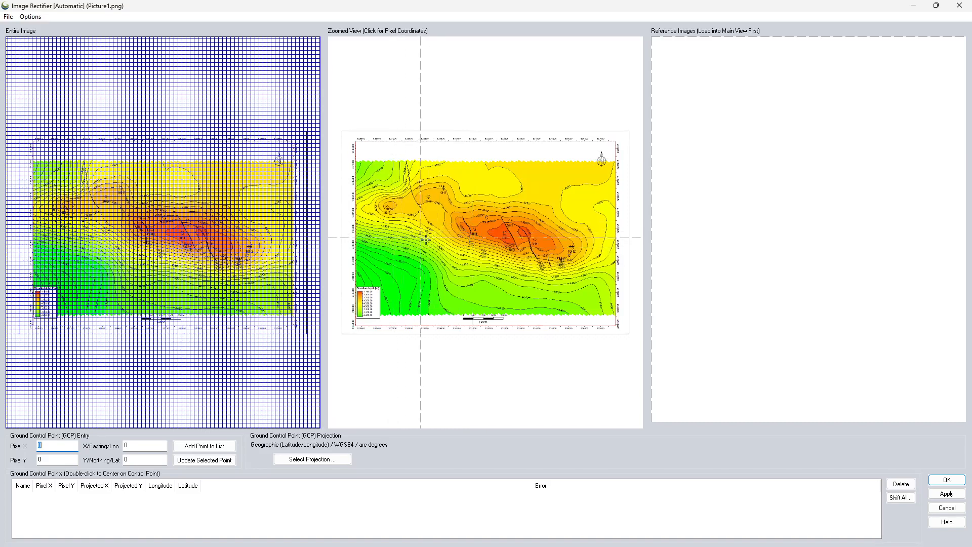
- Set the control point projection to UTM, zone 40 (54°E - 60°E - Northern Hemisphere)
left_click(334, 459)
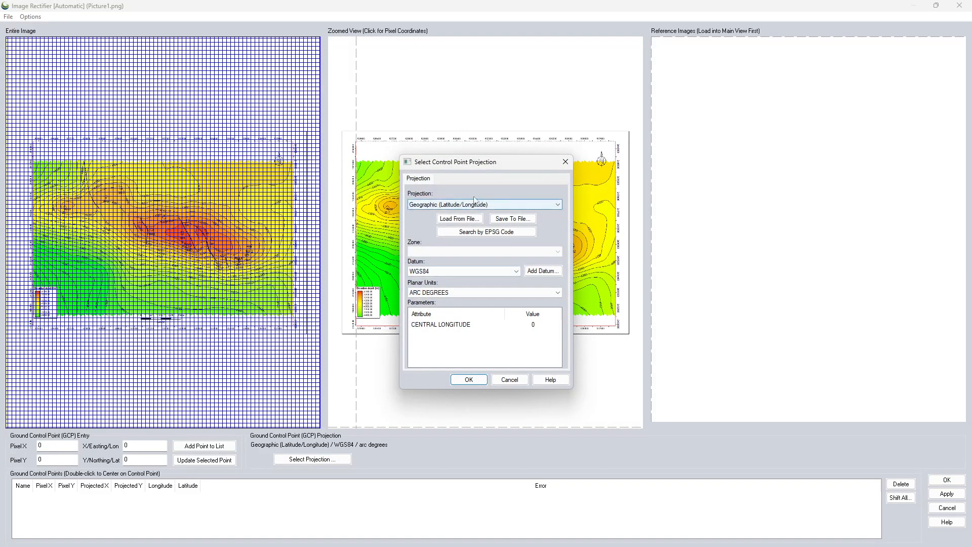
left_click(484, 205)
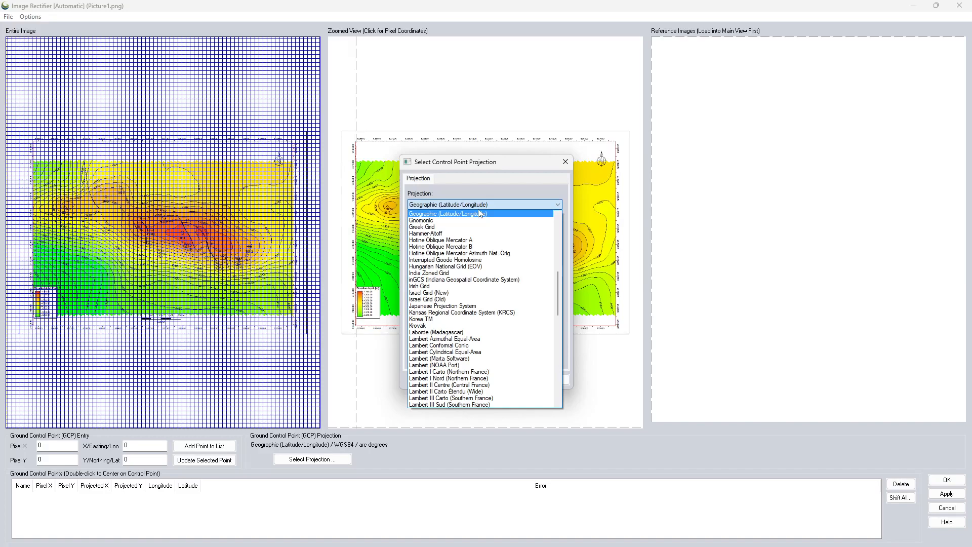
key("u")
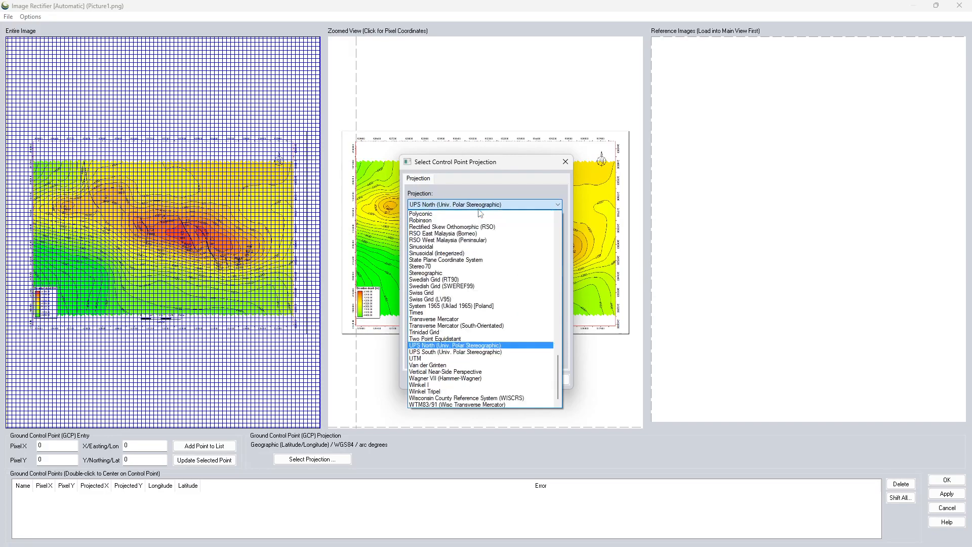
left_click(424, 361)
left_click(449, 251)
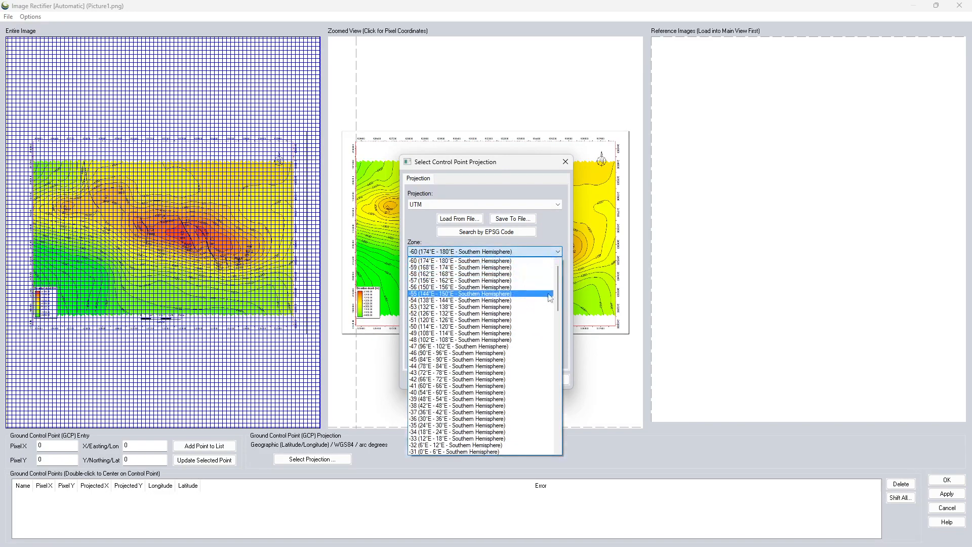
scroll(549, 304, "down", 13)
scroll(550, 344, "down", 8)
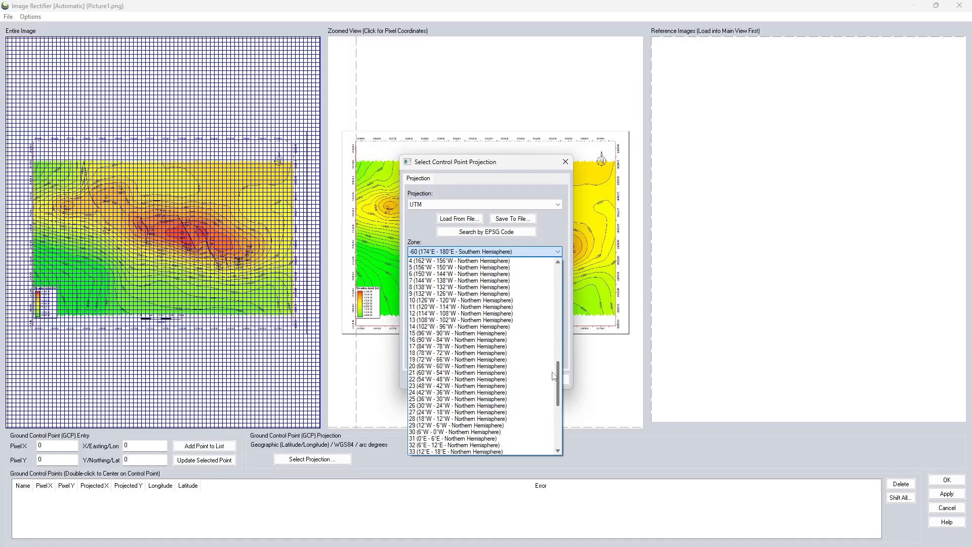
scroll(553, 376, "down", 7)
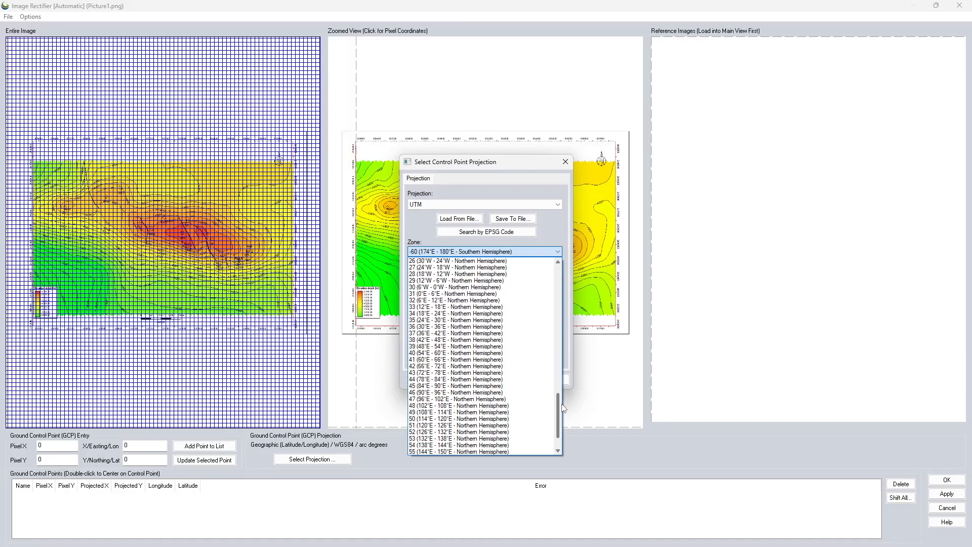
left_click(439, 354)
- Set the control point datum to PSD93 (OMAN) and accept the projection settings
left_click(489, 273)
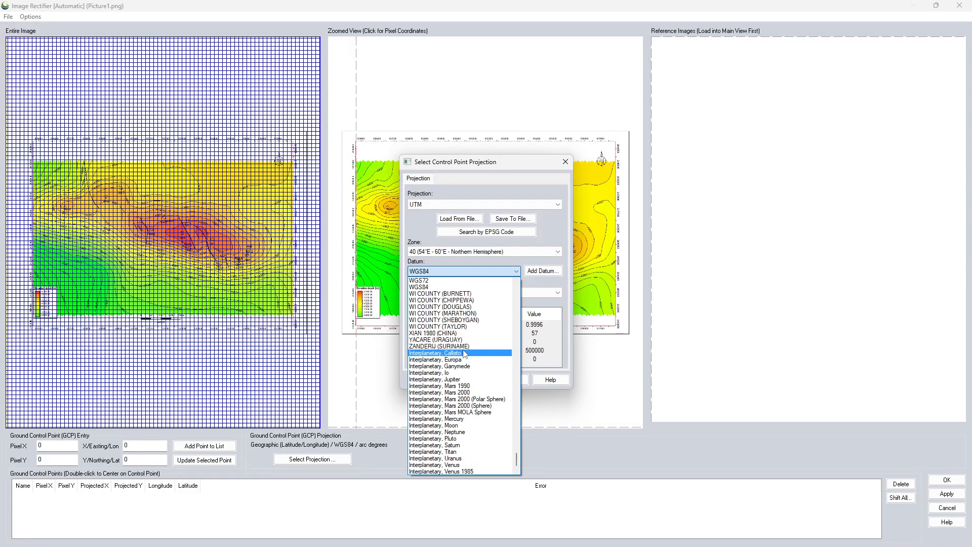
key("p")
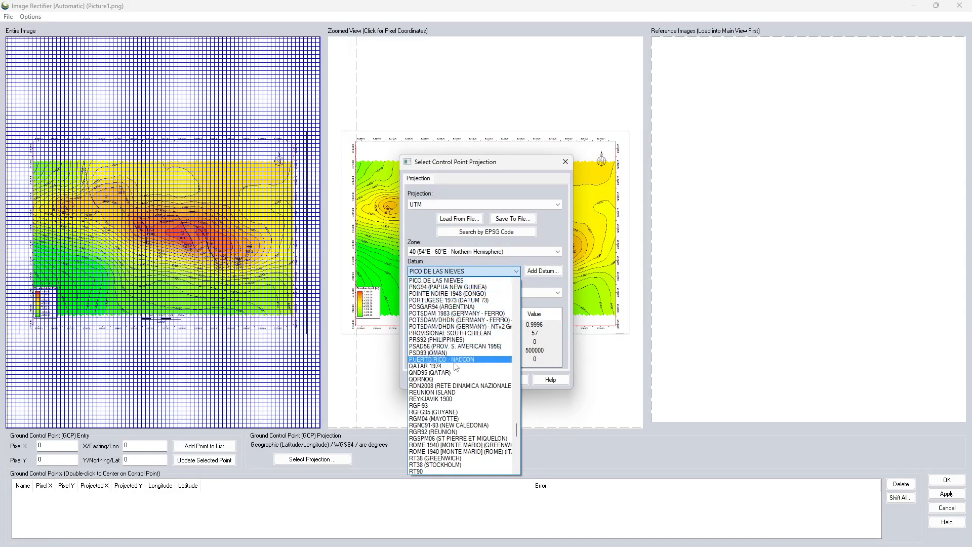
left_click(419, 353)
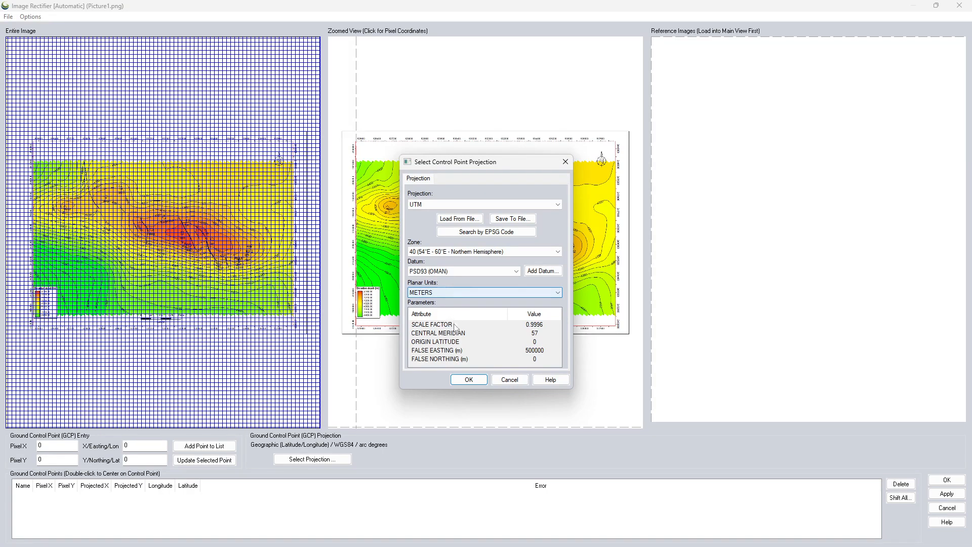
left_click(468, 380)
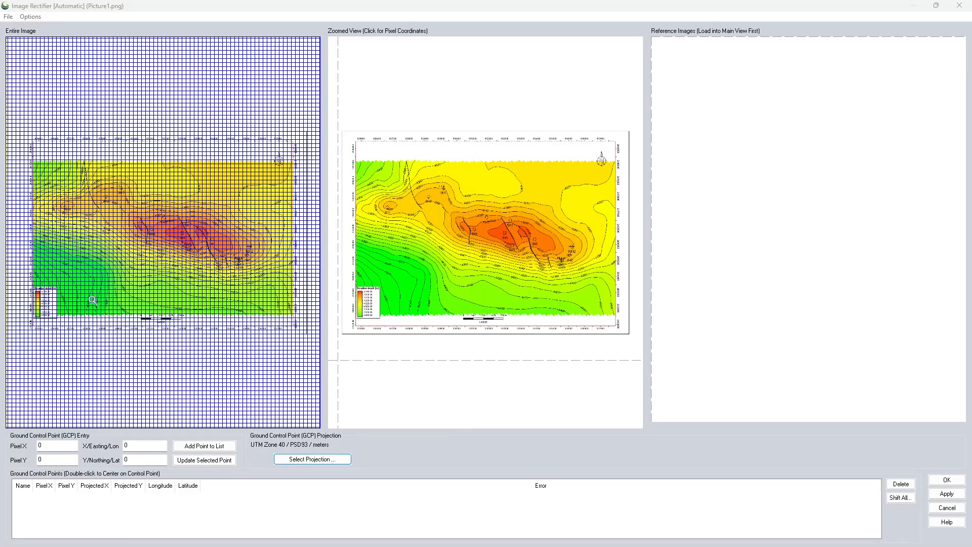
- Mark the first control point where the 525600 and 2432000 axis ticks intersect near the map's lower-left corner
left_click(38, 312)
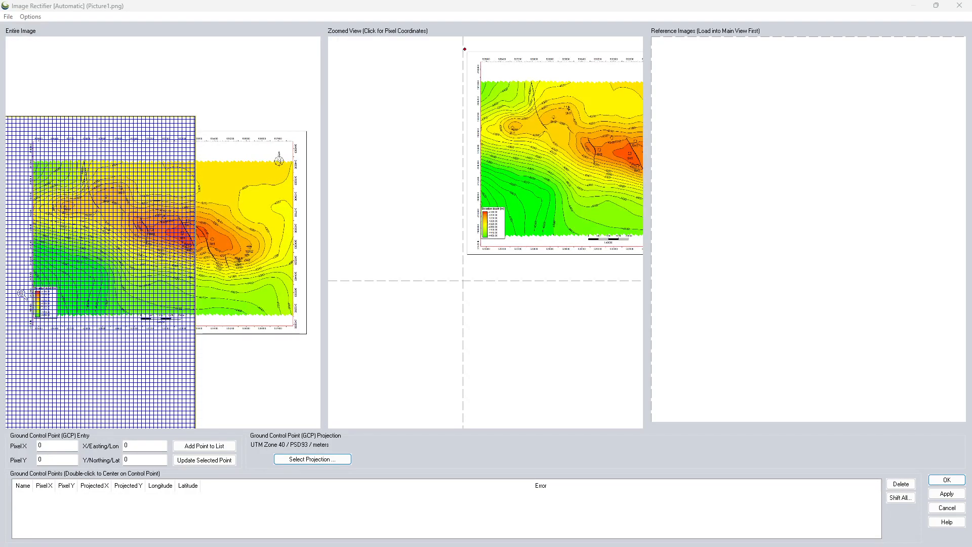
left_click_drag(23, 297, 68, 345)
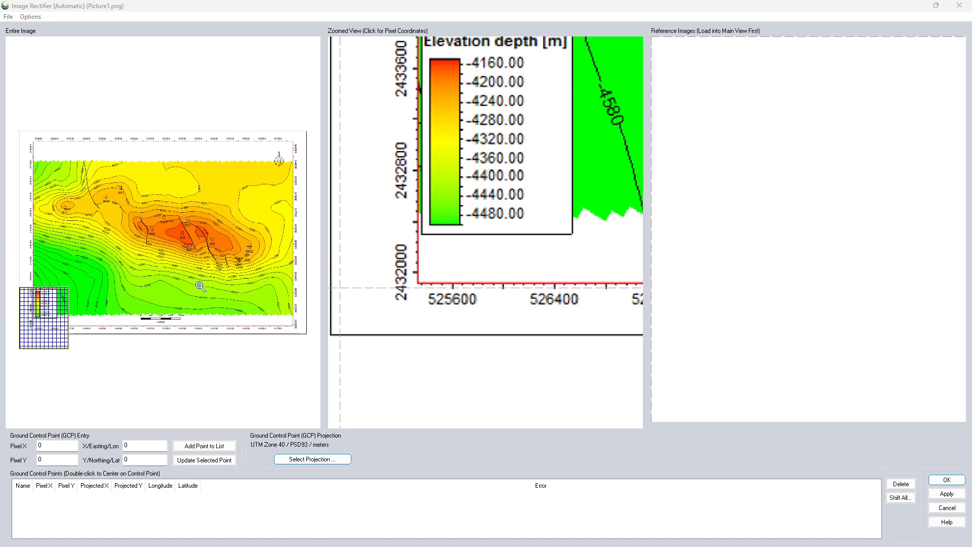
scroll(43, 316, "up", 1)
scroll(43, 316, "down", 1)
scroll(43, 317, "up", 1)
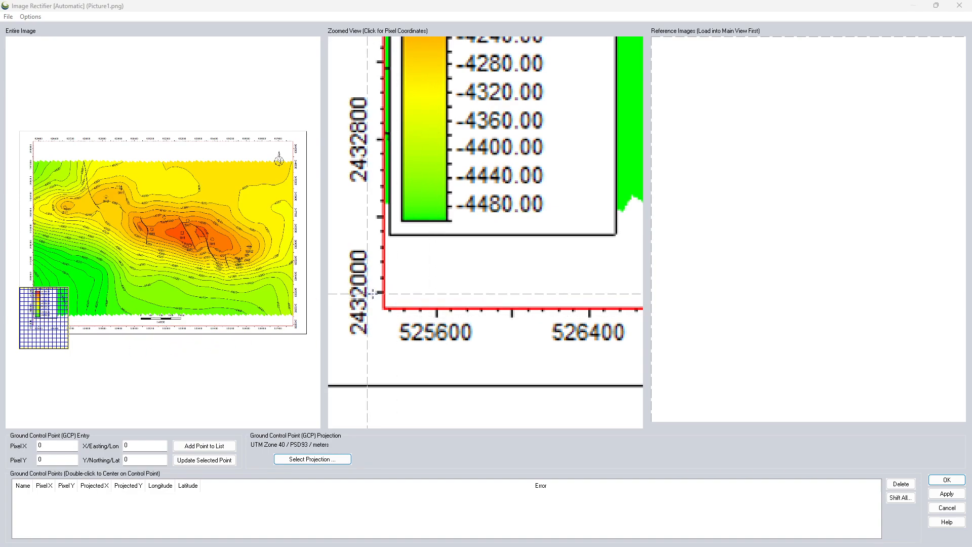
left_click(436, 292)
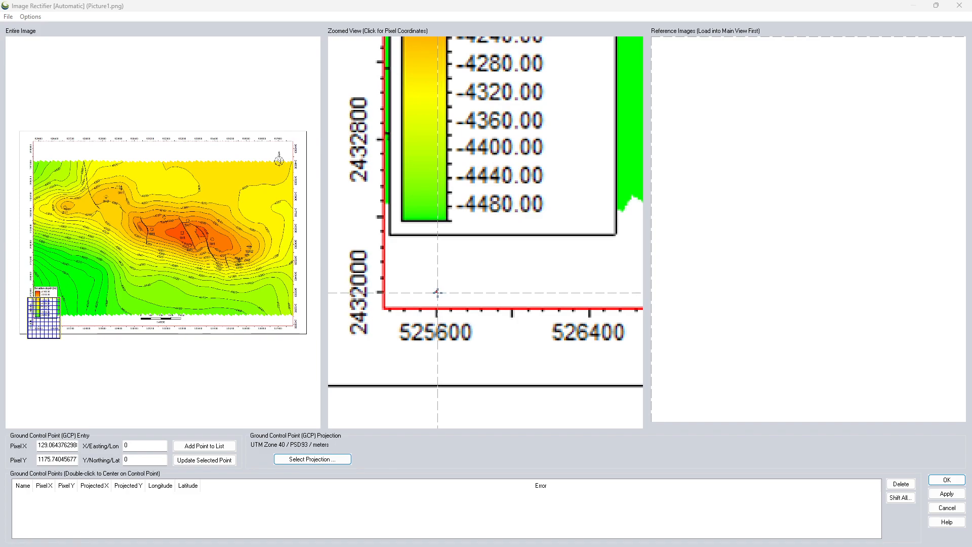
- Give the marked point easting 525600 and northing 2432000, and add it to the control points as Point 1
double_click(132, 446)
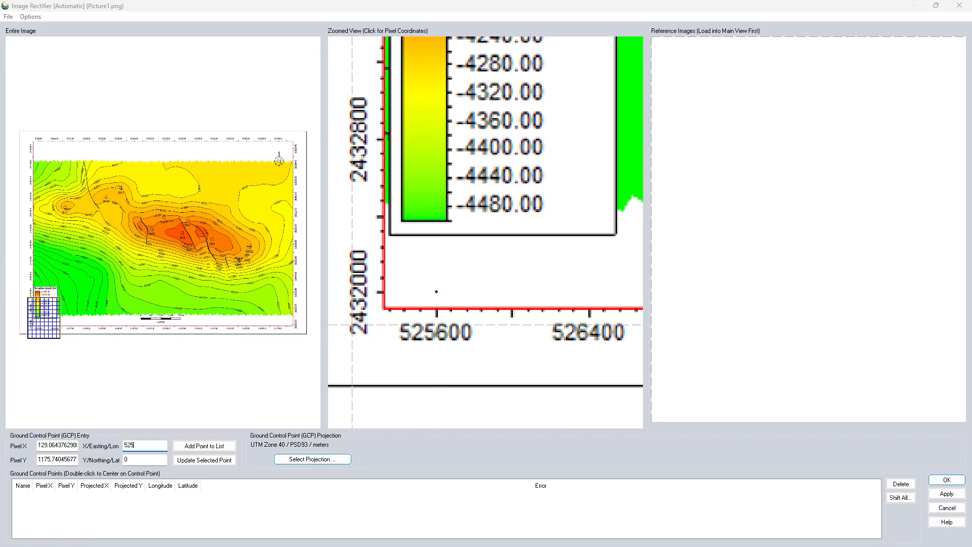
type("525600")
left_click(128, 460)
type("2432000")
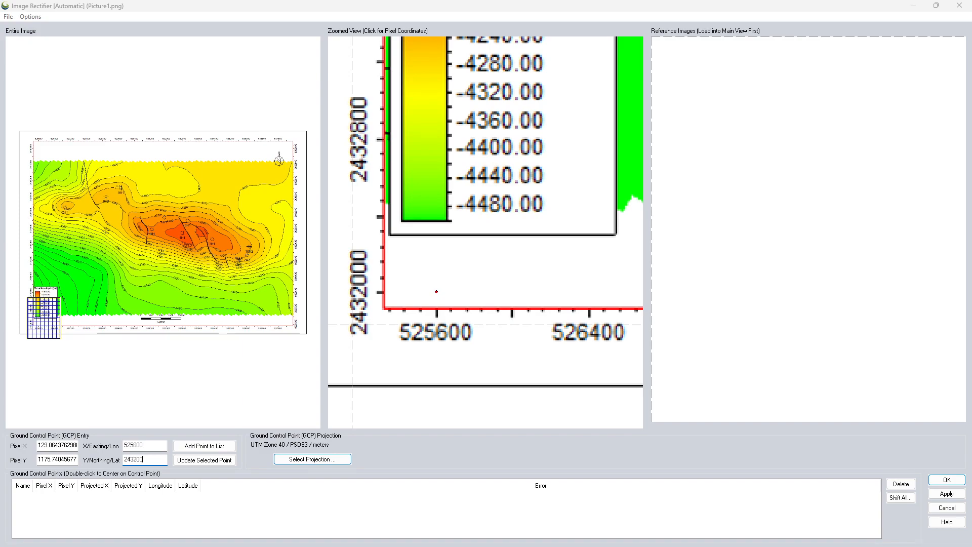
left_click(204, 445)
left_click(460, 306)
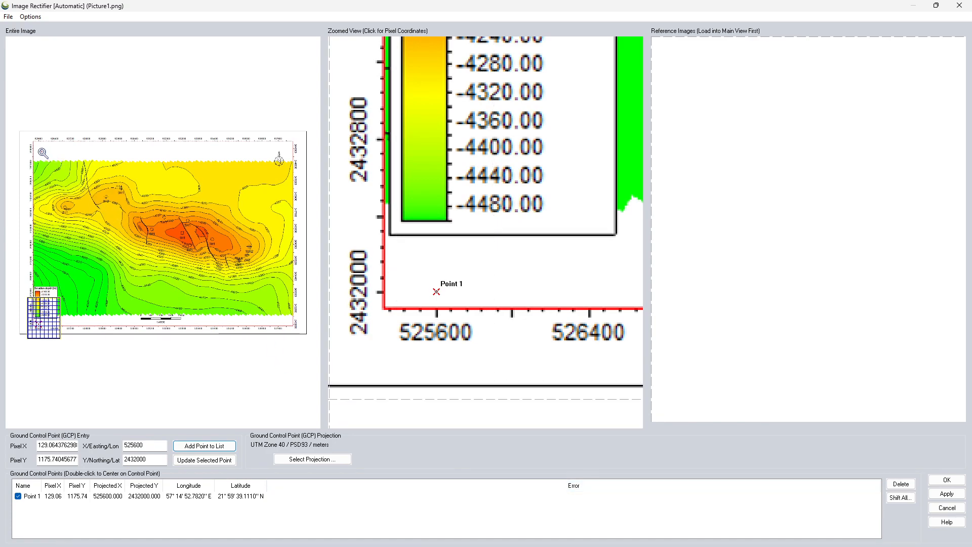
- Mark the 525600 and 2440800 tick intersection near the map's upper-left corner and add it as control point Point 2 with those coordinates
left_click(42, 152)
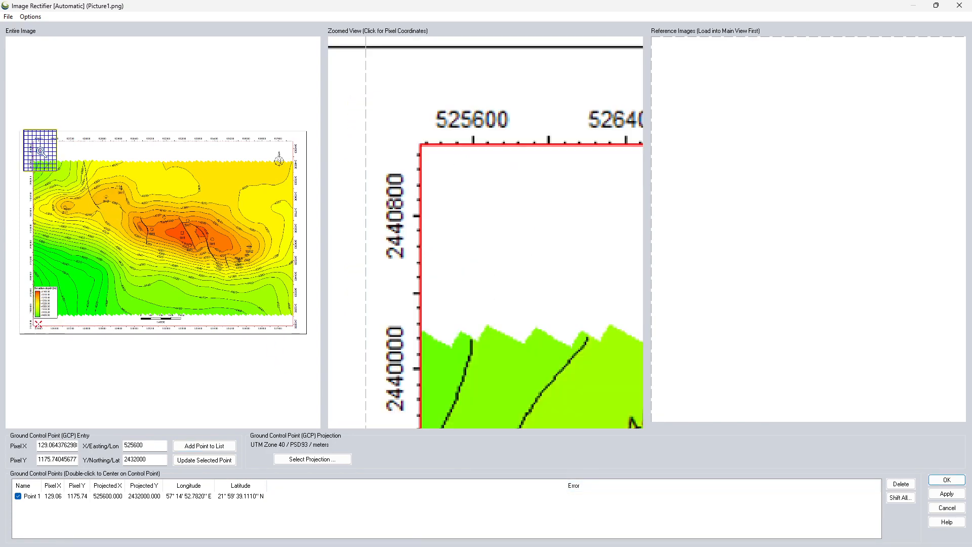
left_click(473, 215)
left_click_drag(154, 459, 113, 459)
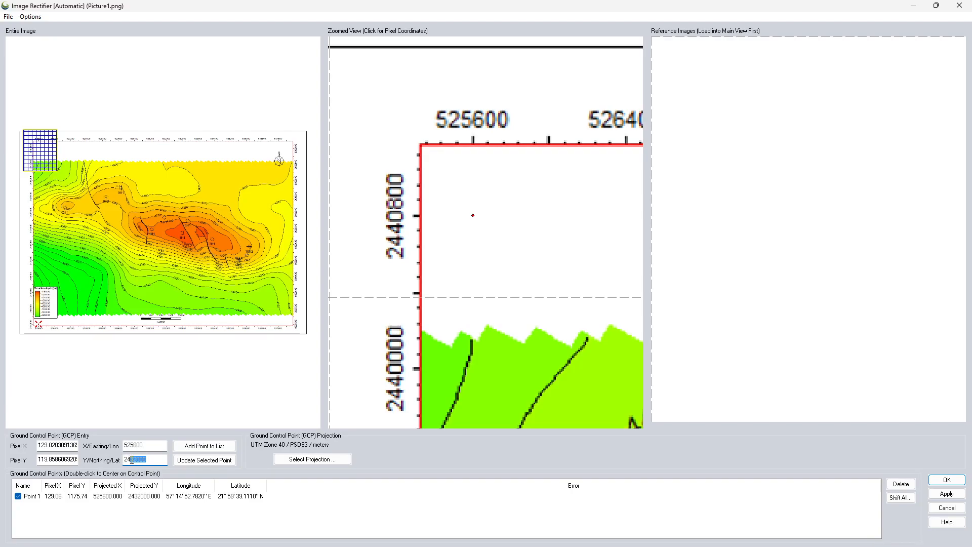
type("408")
left_click(204, 446)
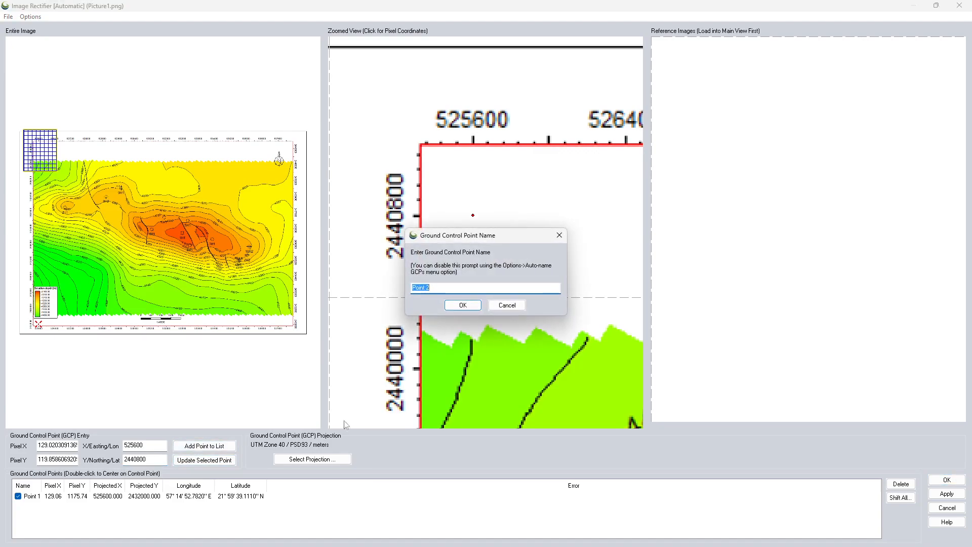
left_click(479, 305)
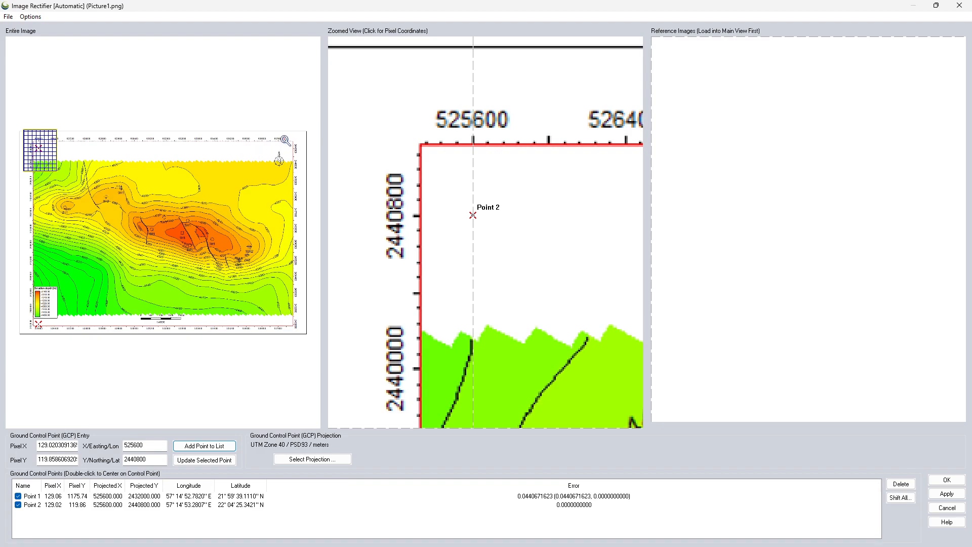
- Mark the 537600 and 2440800 tick intersection near the map's upper-right corner and add it as control point Point 3 with those coordinates
left_click(280, 148)
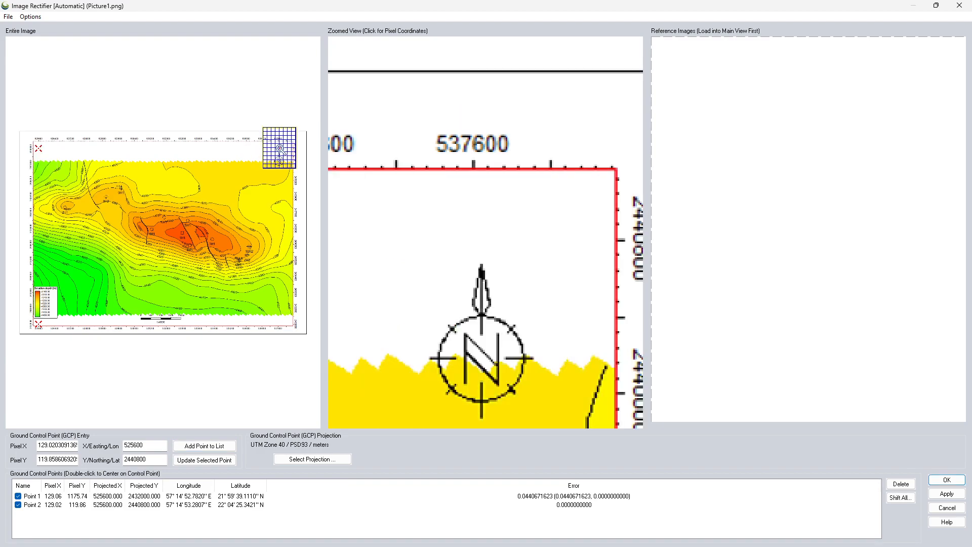
left_click(474, 241)
double_click(162, 447)
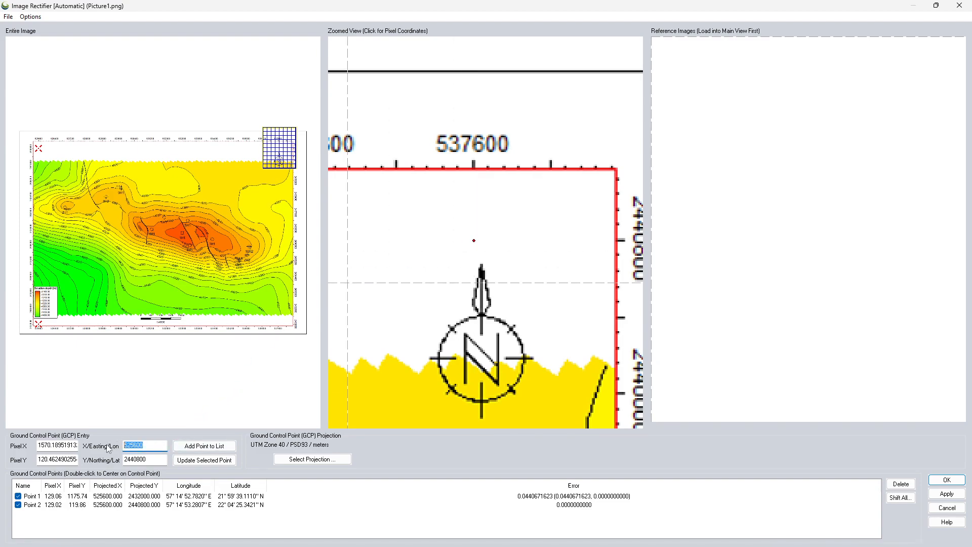
type("5376")
left_click(219, 447)
left_click(465, 306)
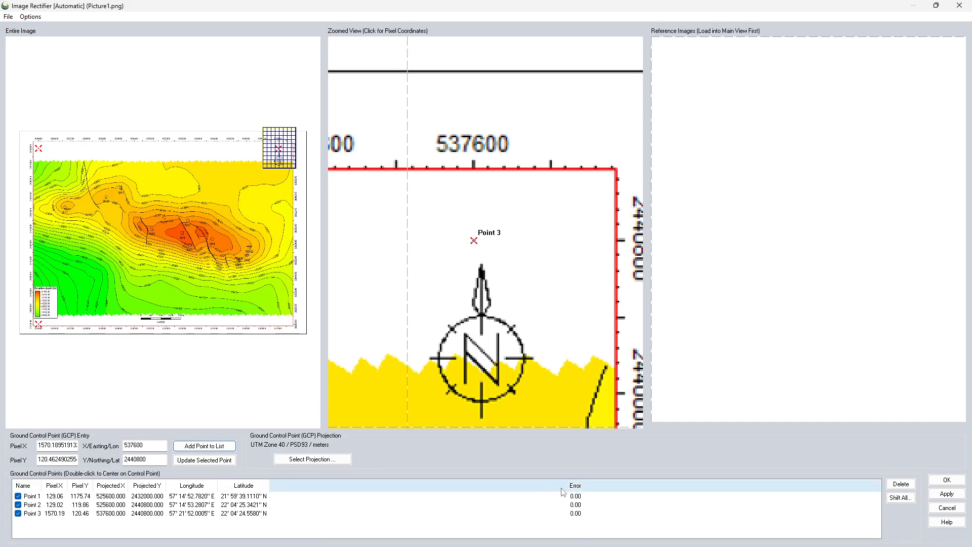
- Add Point 4 at easting 537600, northing 2432000 near the map's lower-right corner, and accept the rectification to load the georeferenced map
left_click(283, 315)
left_click(287, 314)
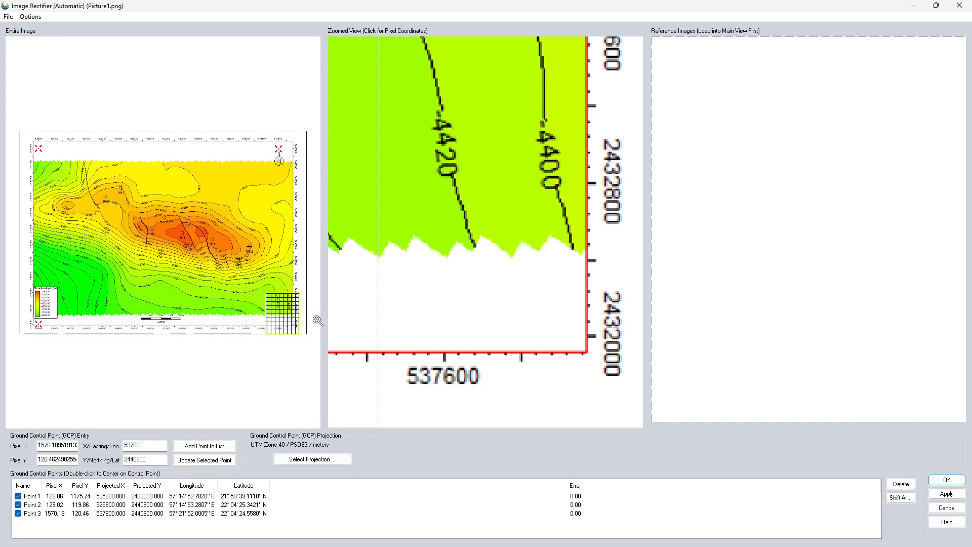
left_click(445, 336)
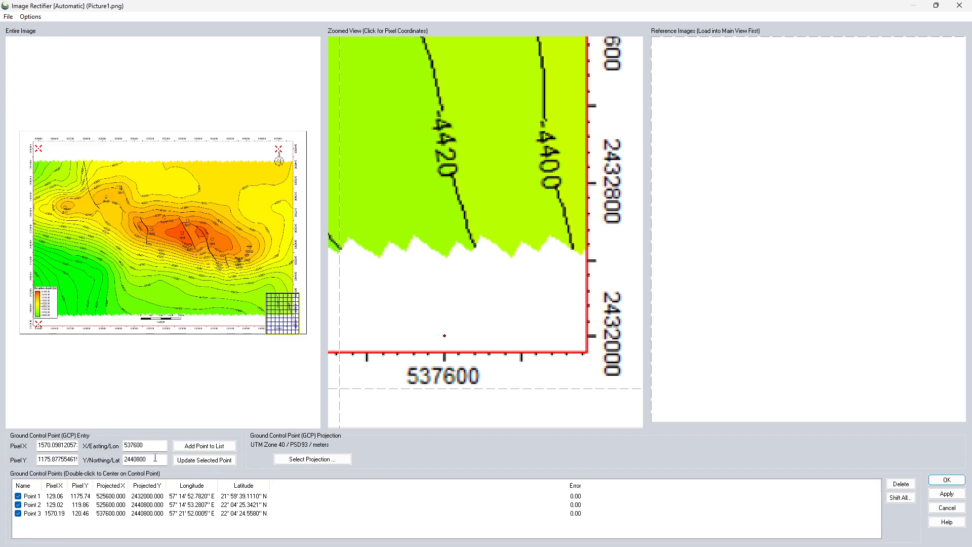
left_click_drag(155, 457, 113, 465)
type("2432000")
left_click(189, 448)
left_click(464, 310)
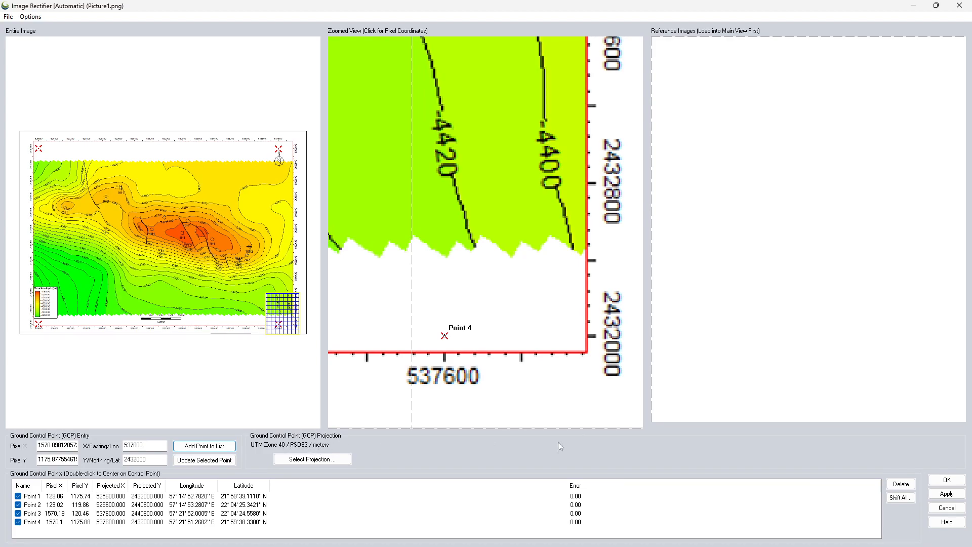
left_click(947, 479)
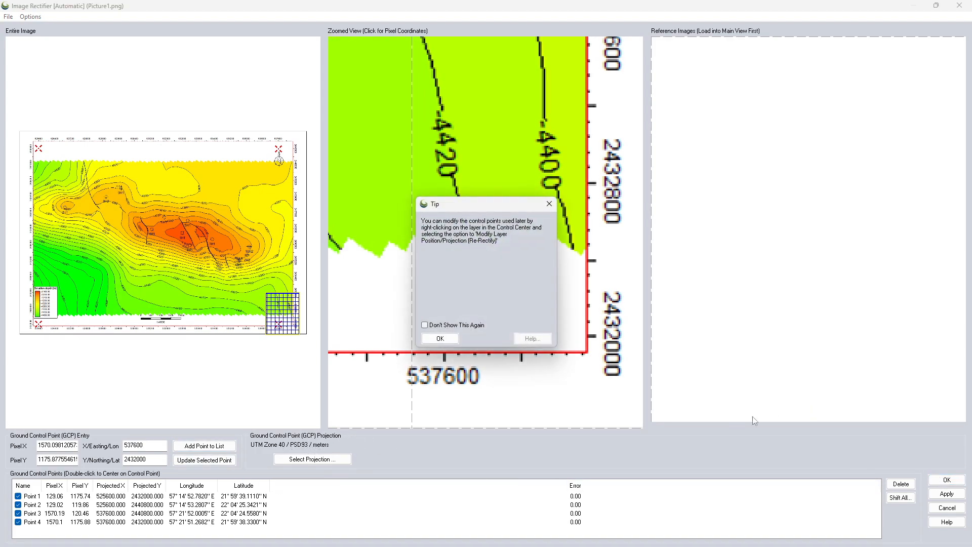
left_click(440, 339)
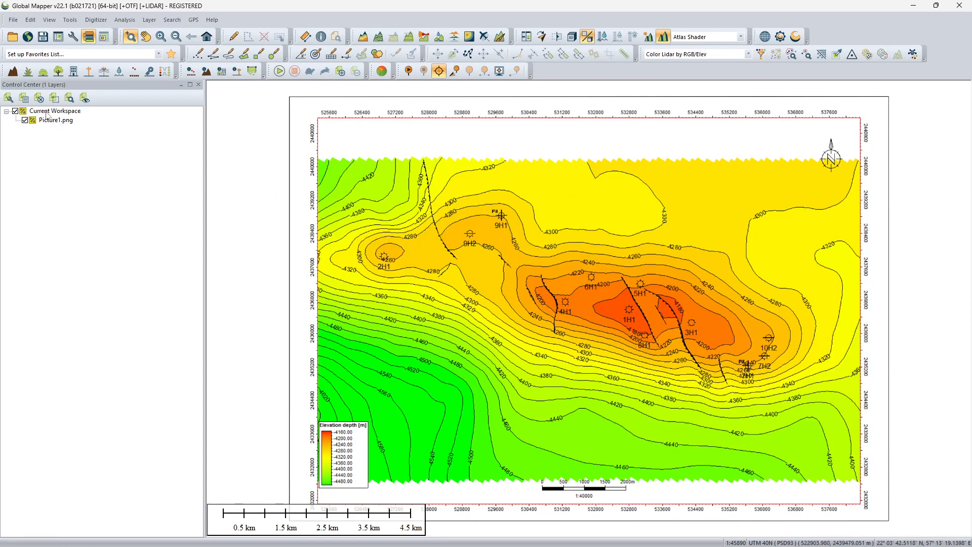
left_click(10, 21)
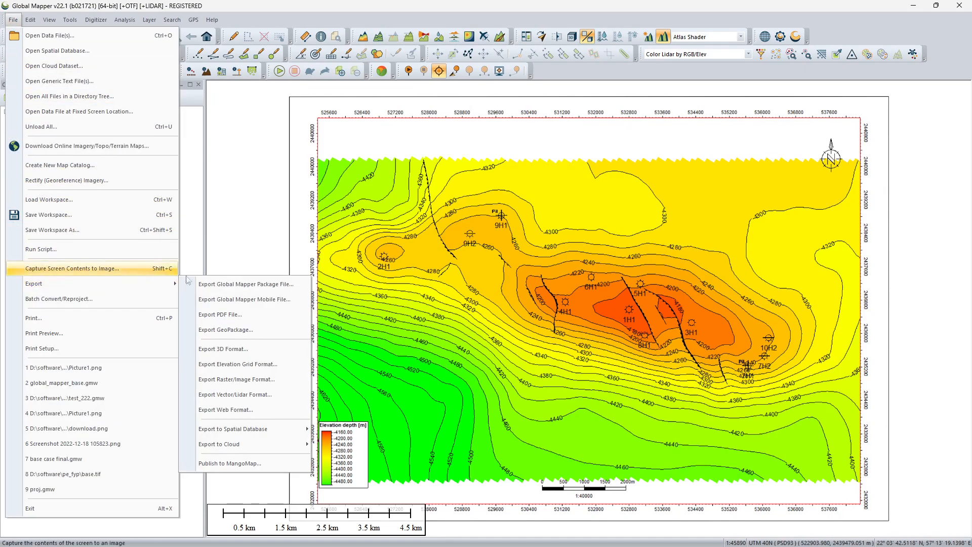
left_click(253, 380)
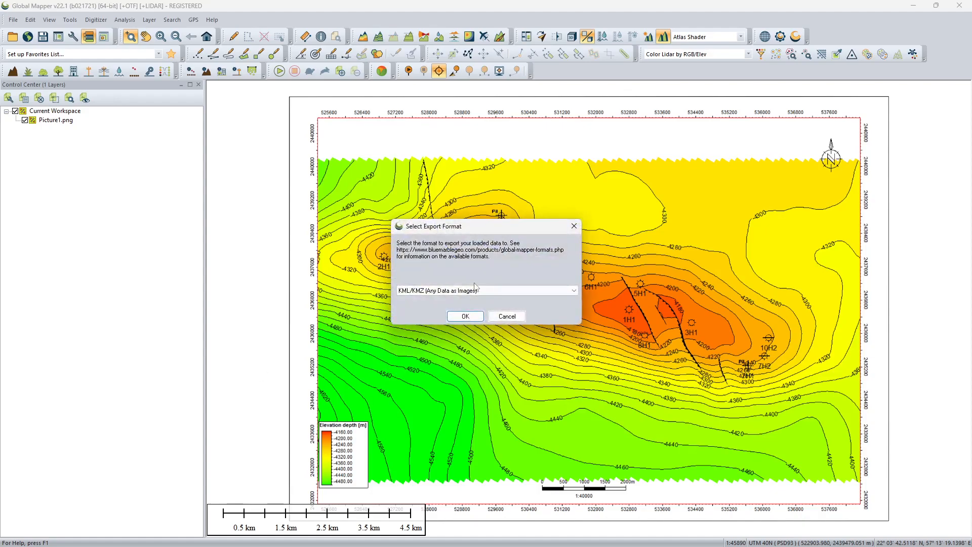
left_click(461, 292)
left_click(461, 292)
left_click(460, 292)
left_click(461, 292)
left_click(461, 292)
left_click(461, 292)
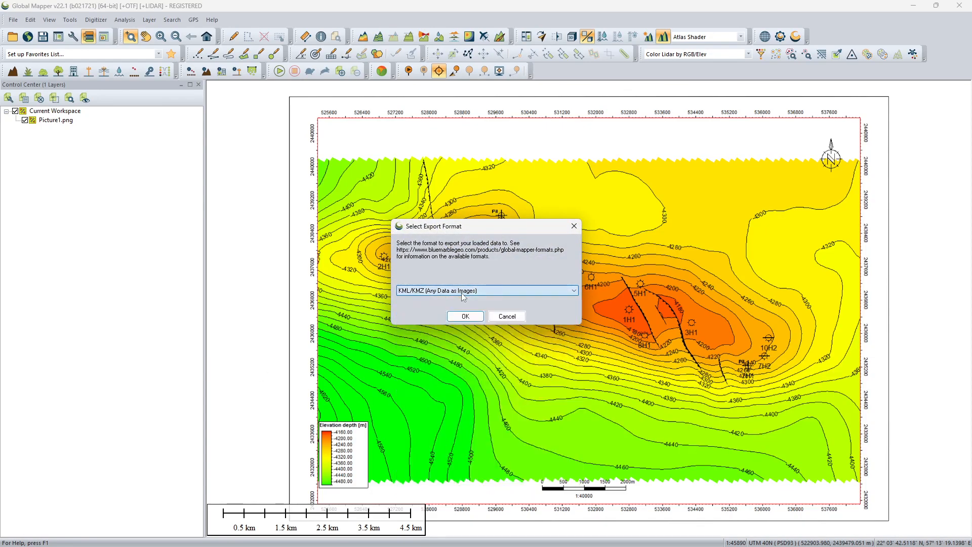
left_click(461, 293)
left_click(460, 293)
left_click(461, 293)
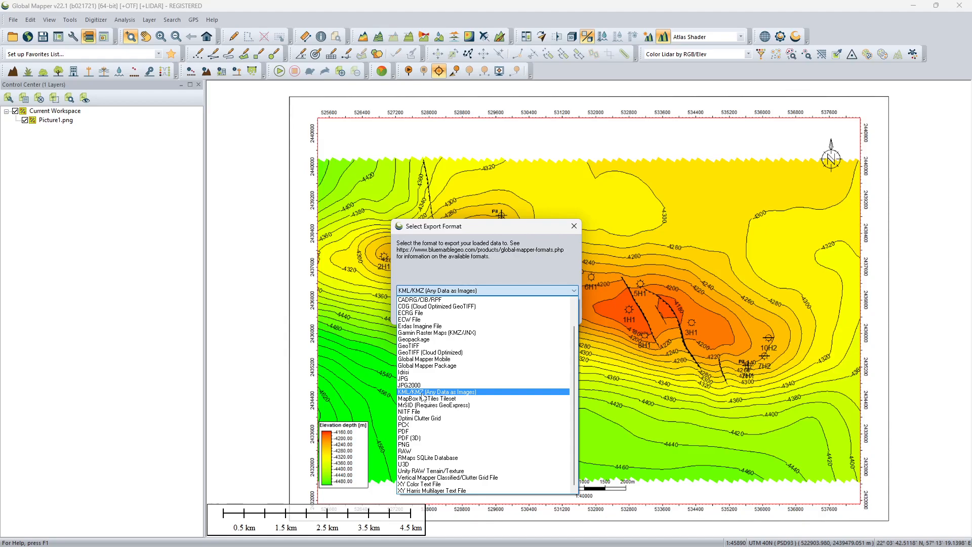
left_click(574, 226)
left_click(574, 227)
- Start a raster export of the georeferenced map in KML/KMZ (Any Data as Images) format, accepting the default export options
left_click(13, 20)
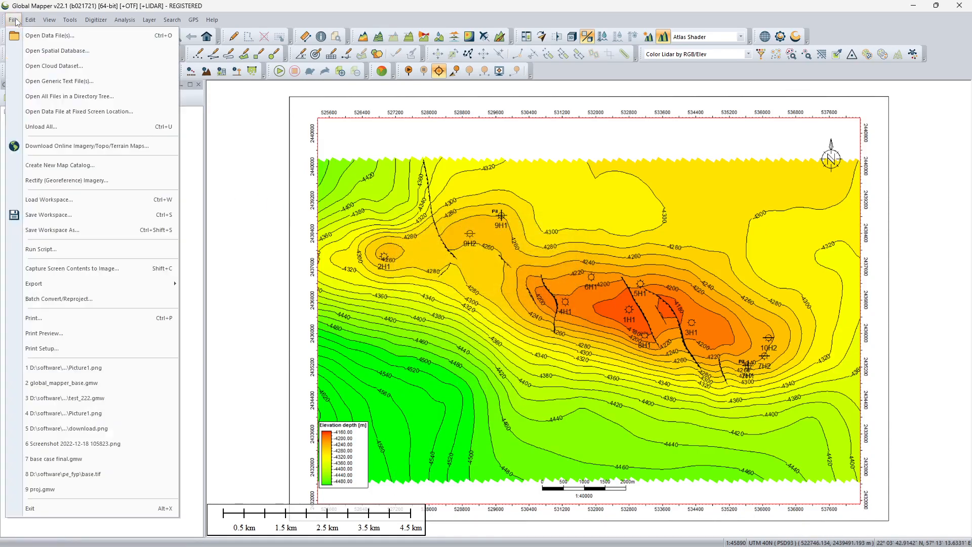
mouse_move(92, 285)
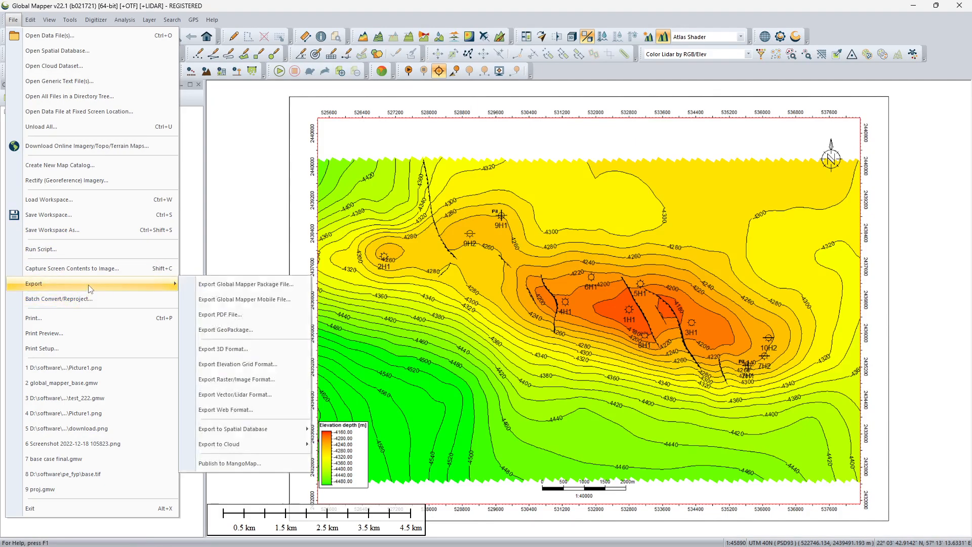
left_click(235, 380)
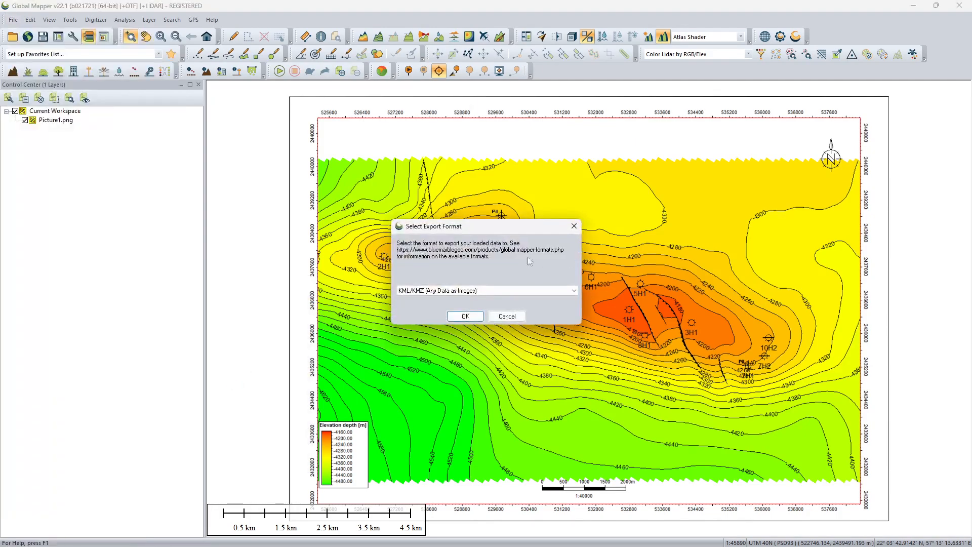
left_click(466, 317)
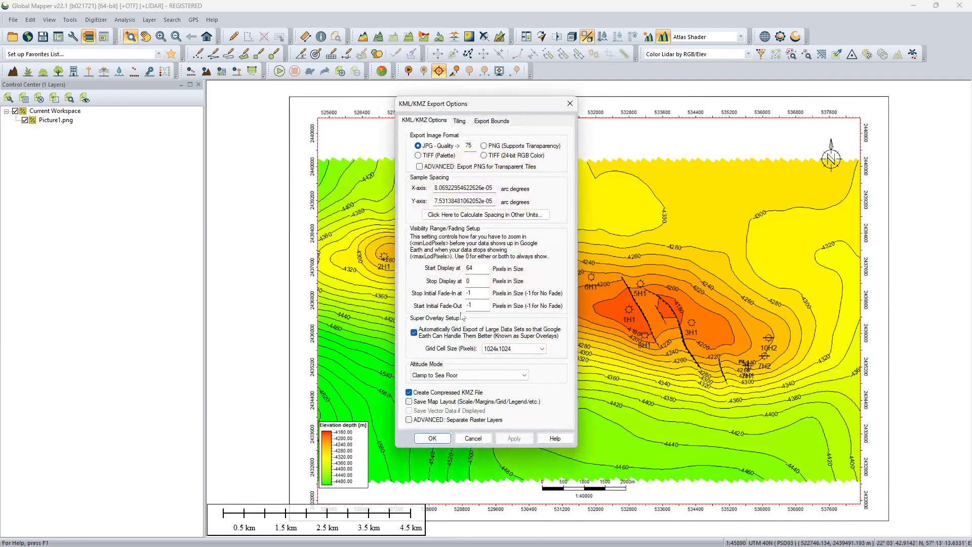
left_click(433, 438)
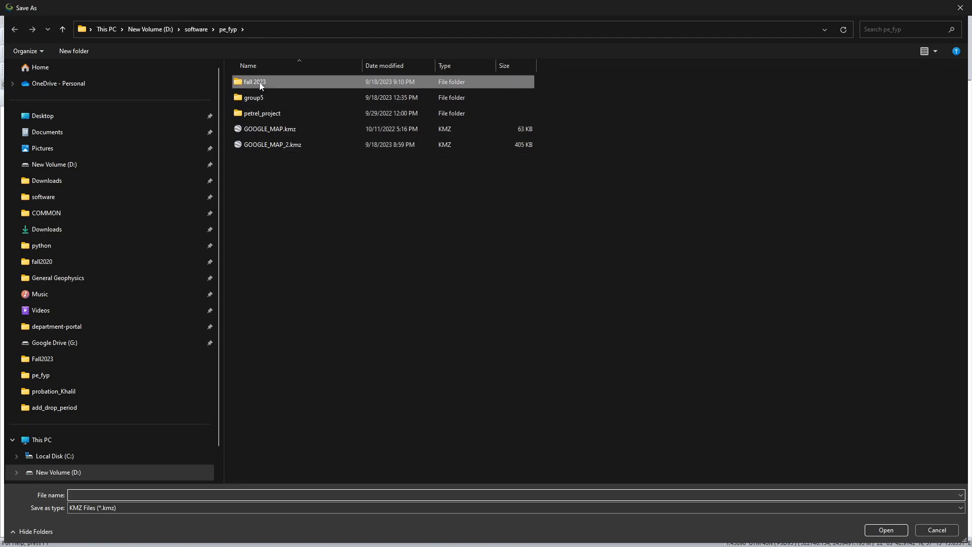
- Save the exported KMZ file as map_base in the fall 2023 folder
double_click(259, 83)
left_click(102, 493)
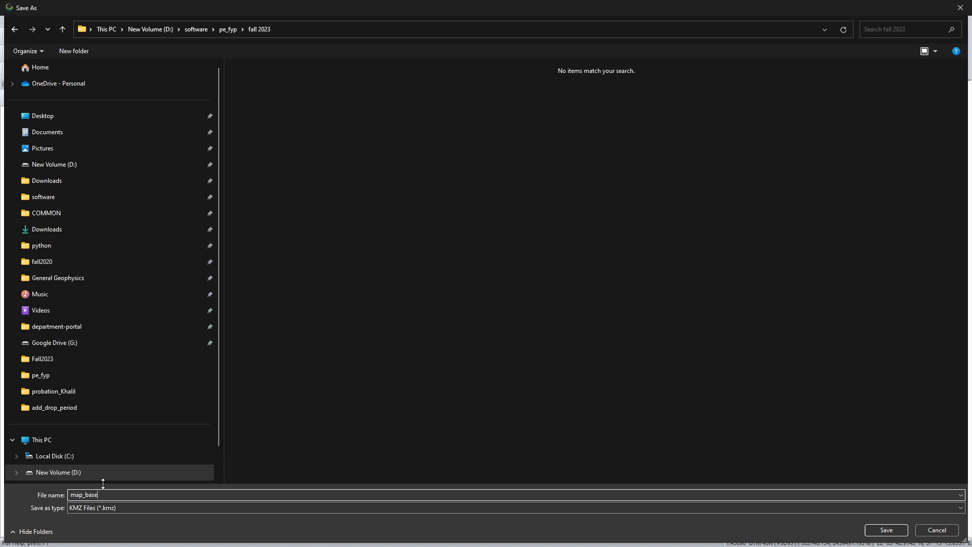
left_click(886, 530)
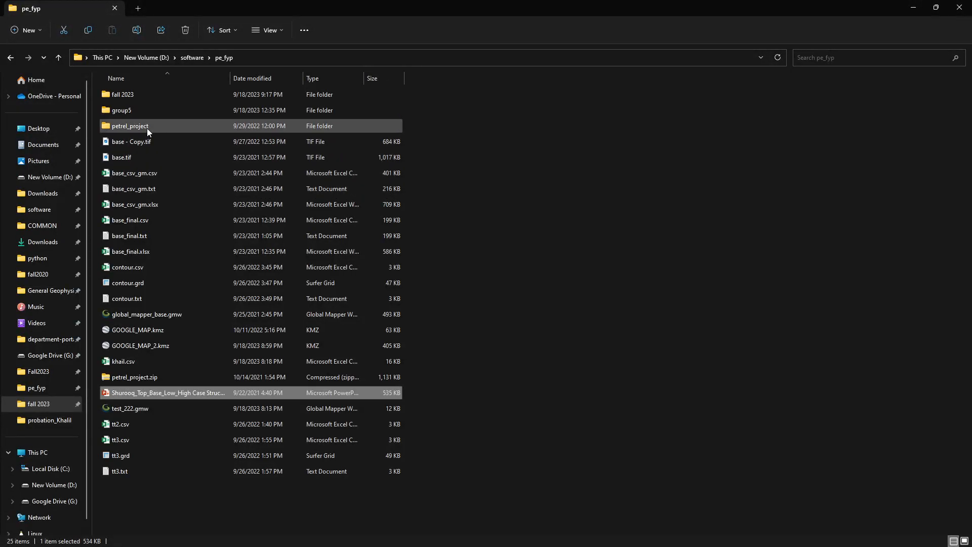
- Switch to File Explorer and open map_base.kmz from the fall 2023 folder in Google Earth Pro
left_click(129, 95)
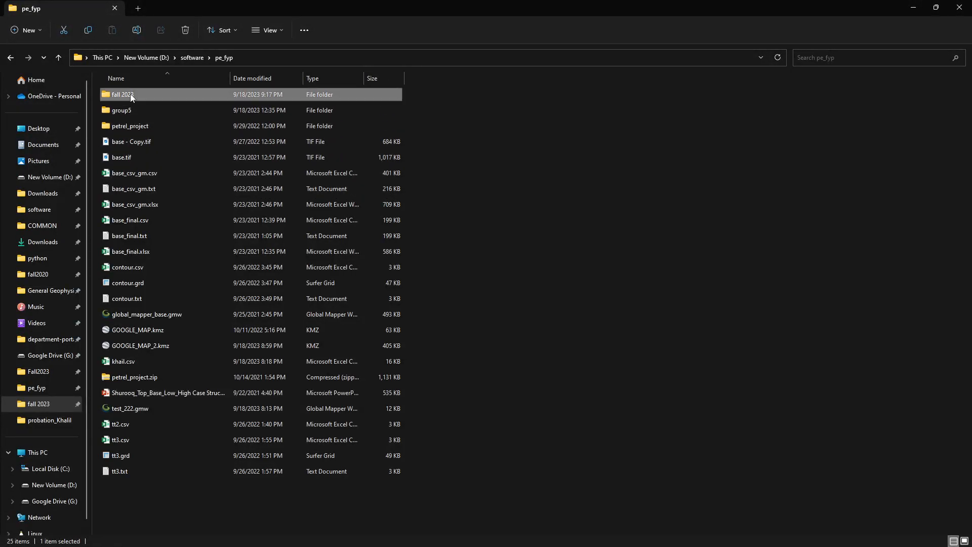
double_click(130, 96)
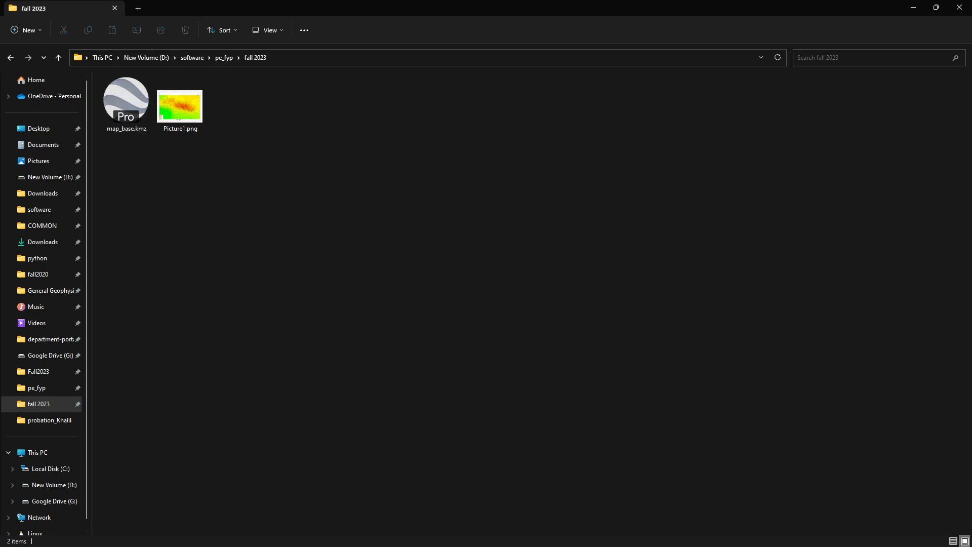
key("alt+Tab")
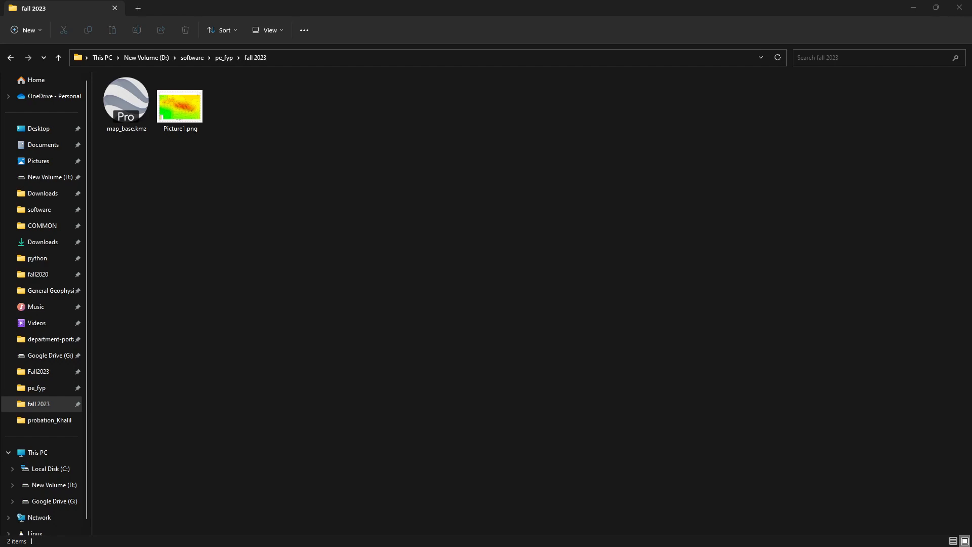
left_click(180, 199)
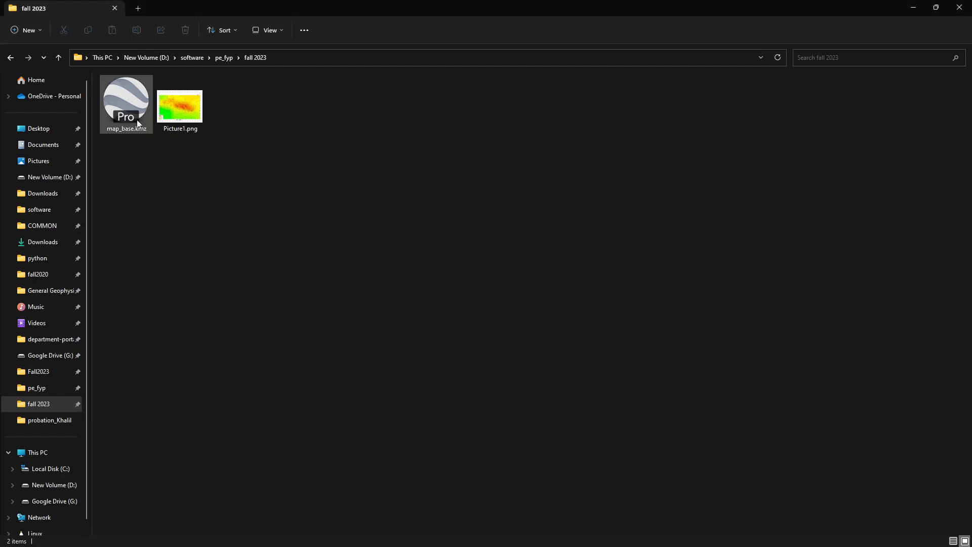
double_click(125, 103)
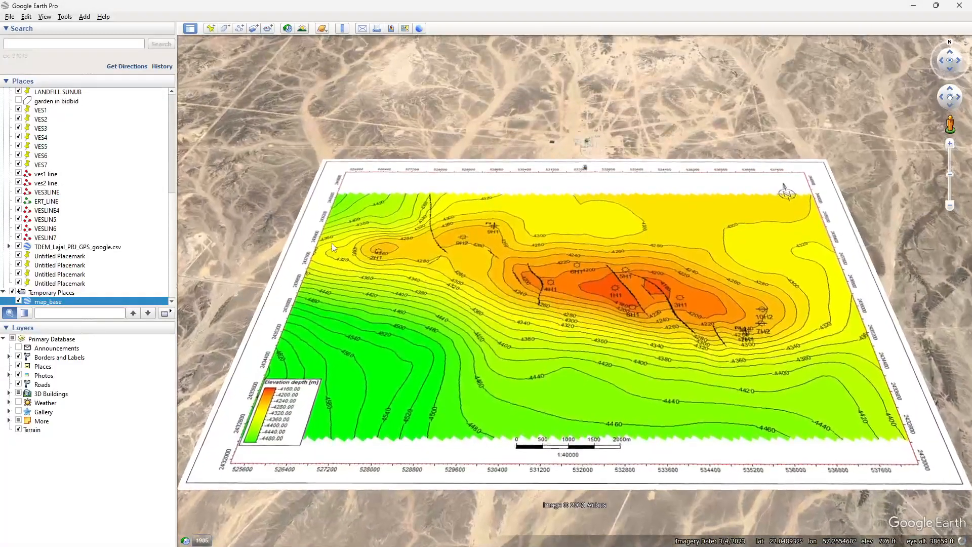
- View the map_base overlay from above with north up and examine its placement against the surrounding settlement, roads and wells
left_click_drag(573, 287, 570, 115)
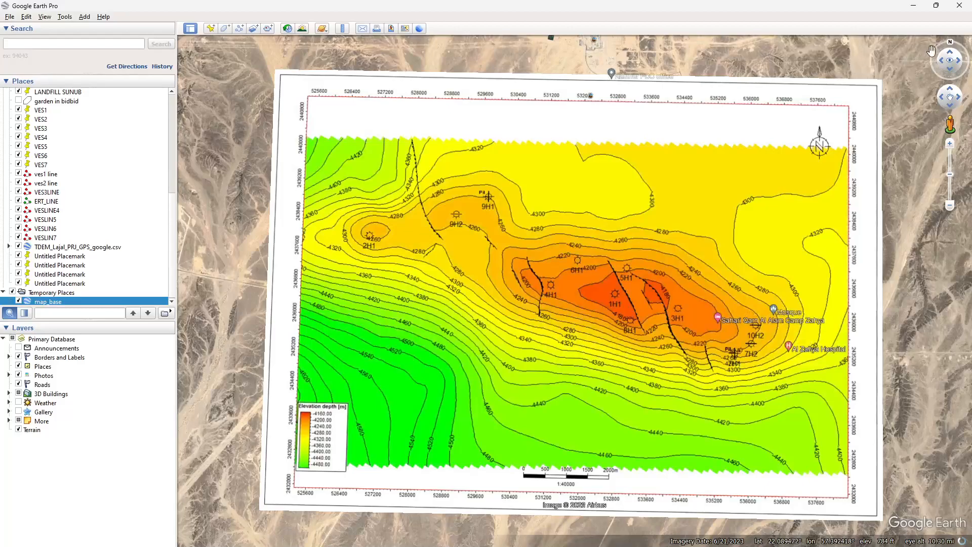
left_click(952, 42)
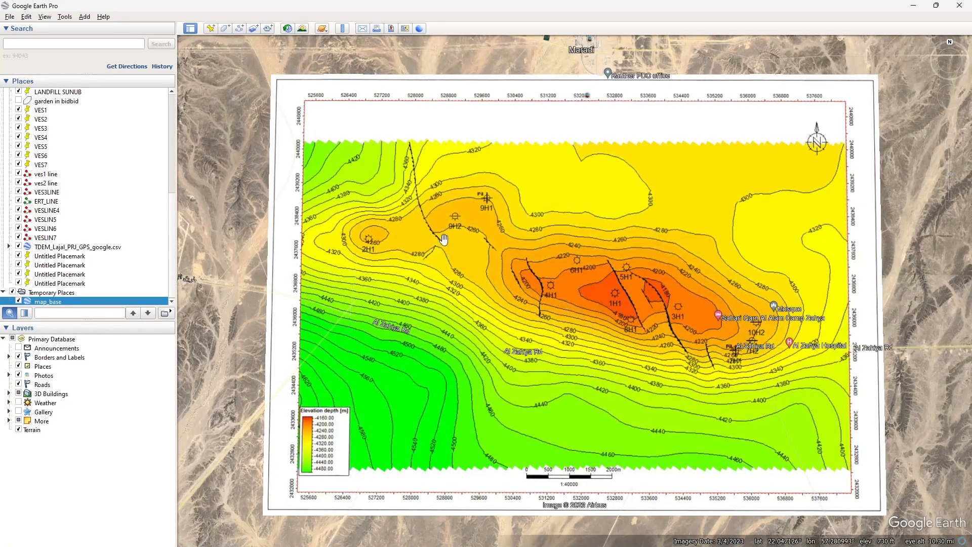
scroll(443, 238, "down", 5)
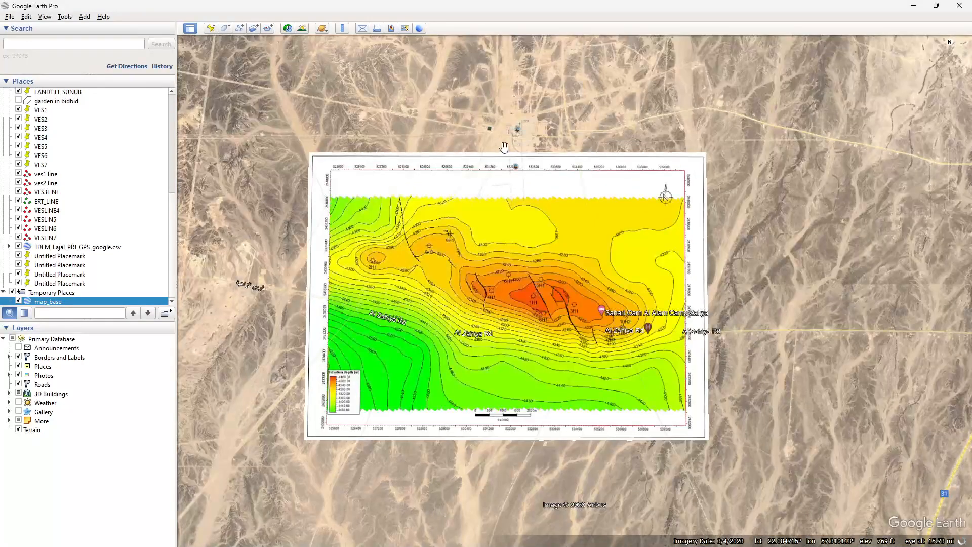
scroll(500, 147, "up", 4)
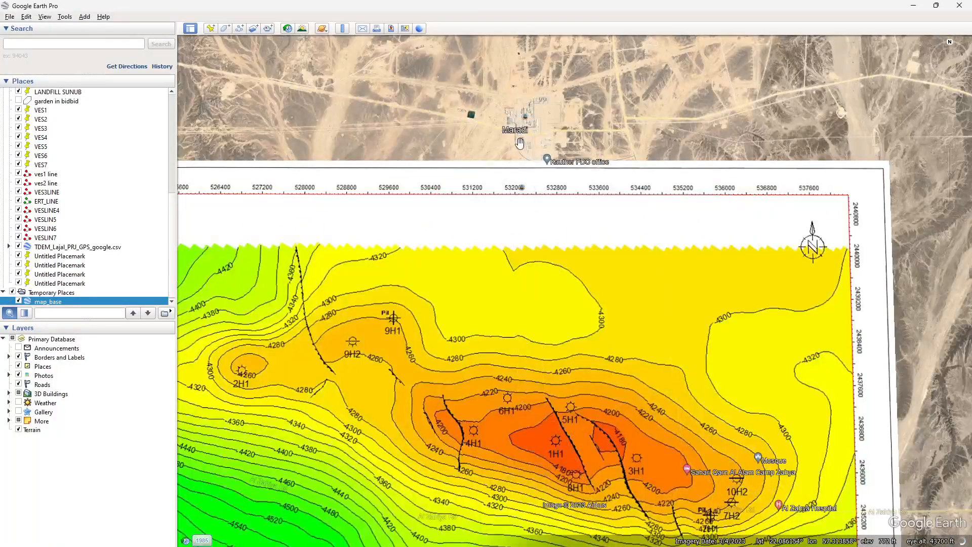
scroll(520, 143, "down", 2)
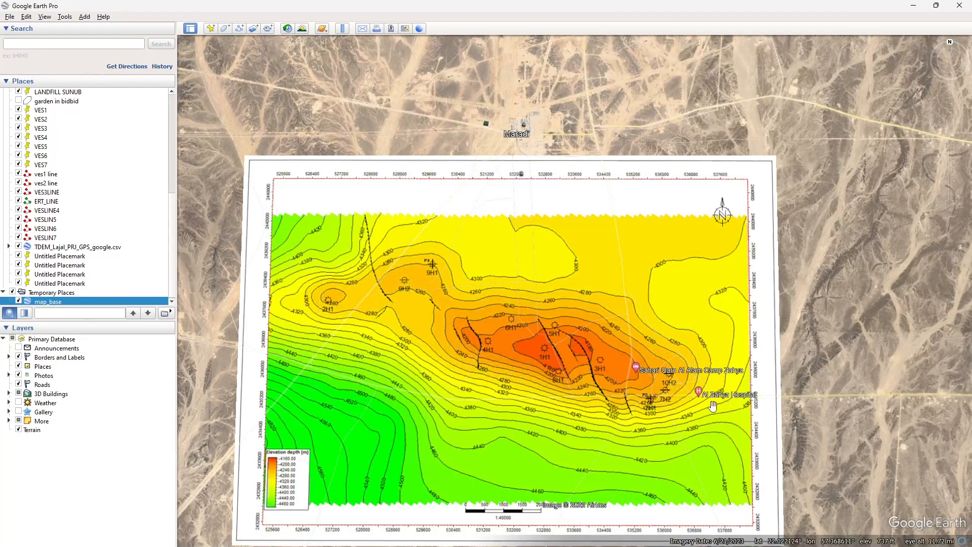
scroll(719, 404, "up", 5)
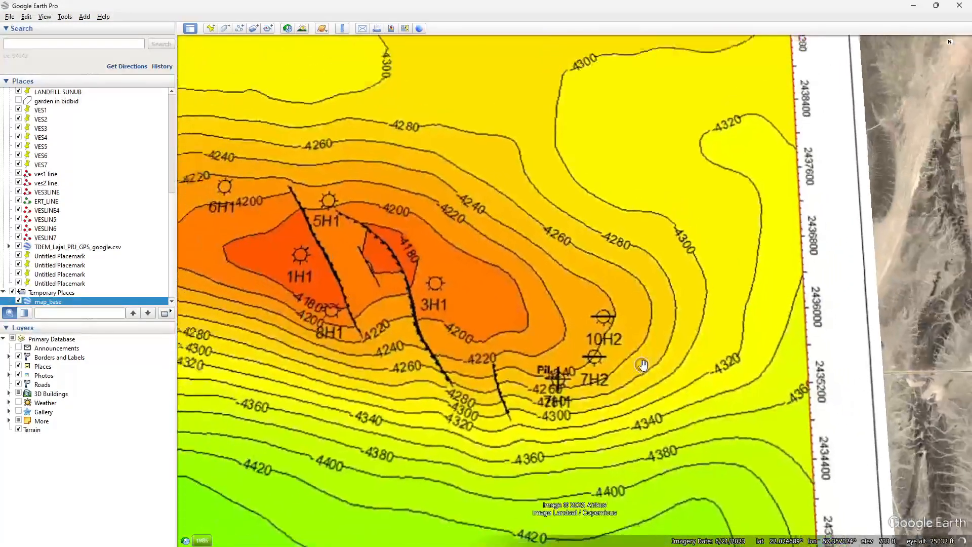
scroll(642, 364, "down", 5)
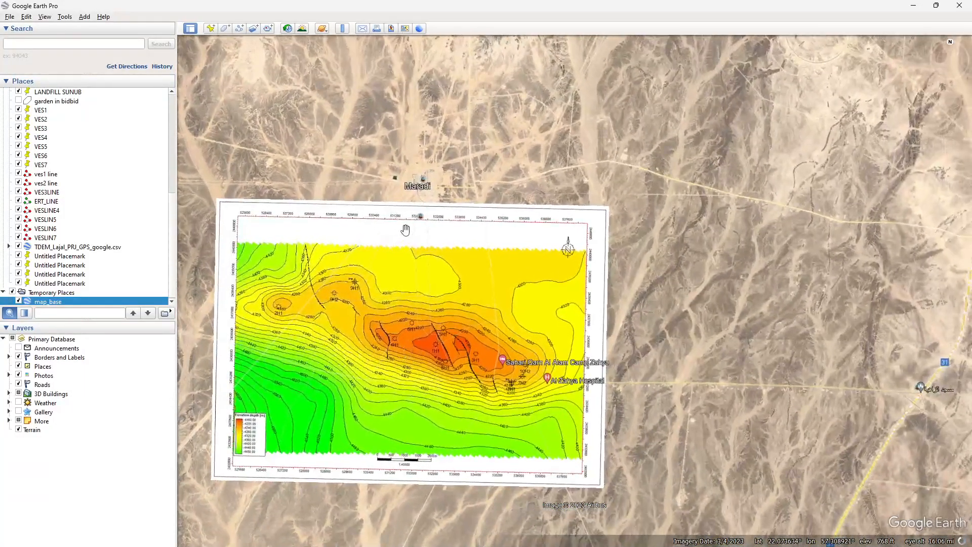
- Examine where the map_base overlay lies at regional and local scale, relative to Maradi, Adam and highway 31
scroll(499, 250, "down", 5)
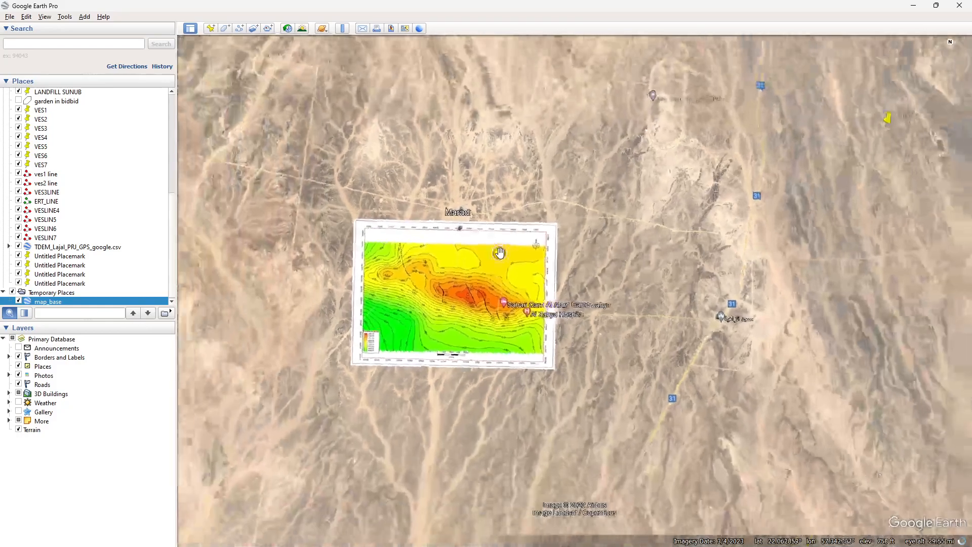
scroll(501, 252, "down", 3)
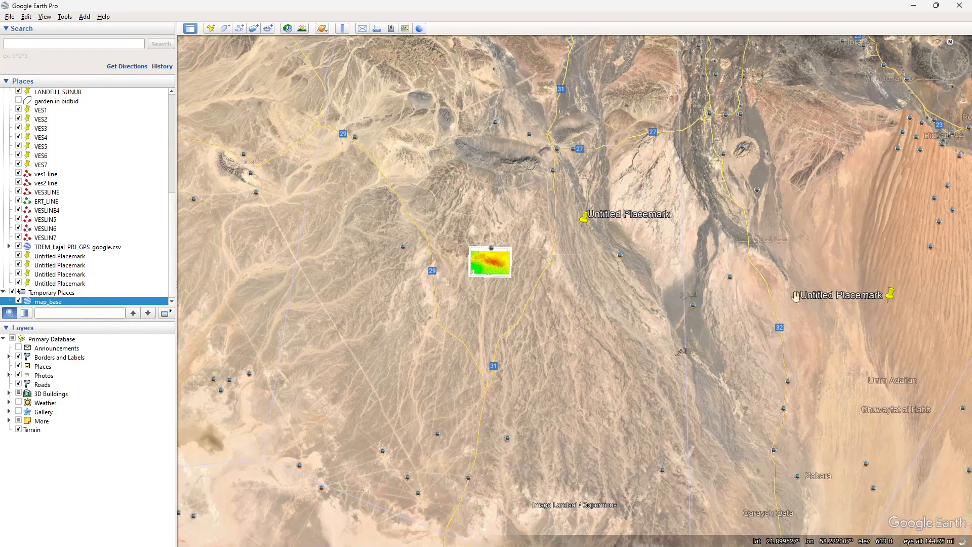
scroll(488, 264, "up", 5)
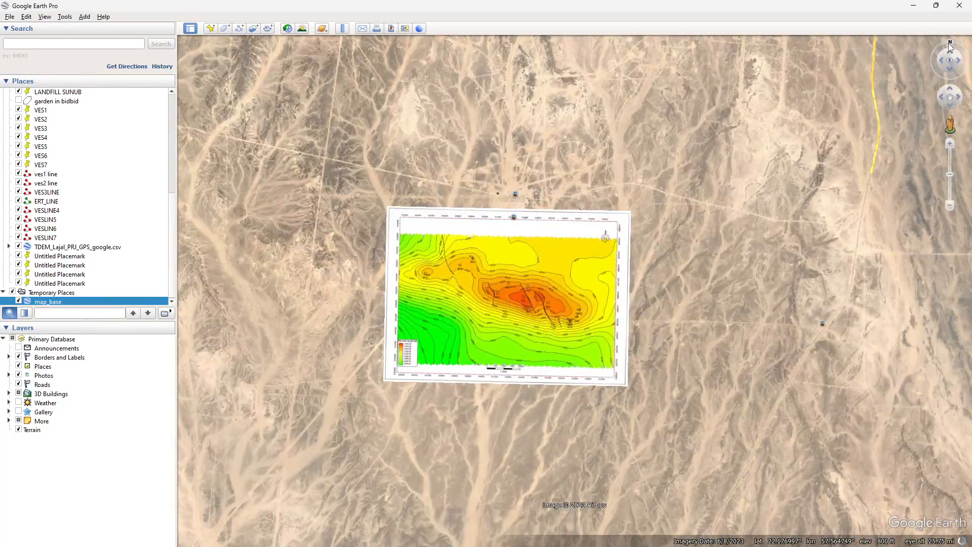
left_click(950, 47)
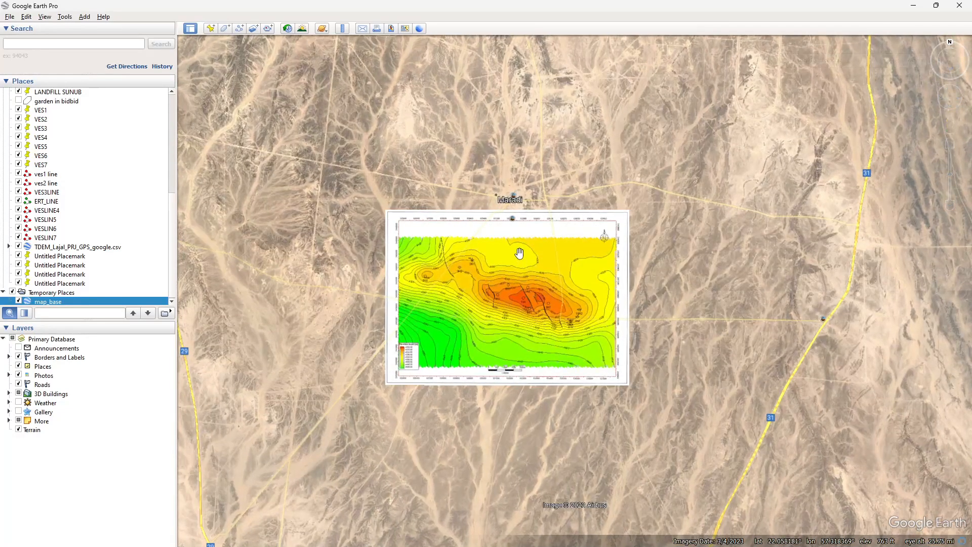
scroll(489, 303, "up", 3)
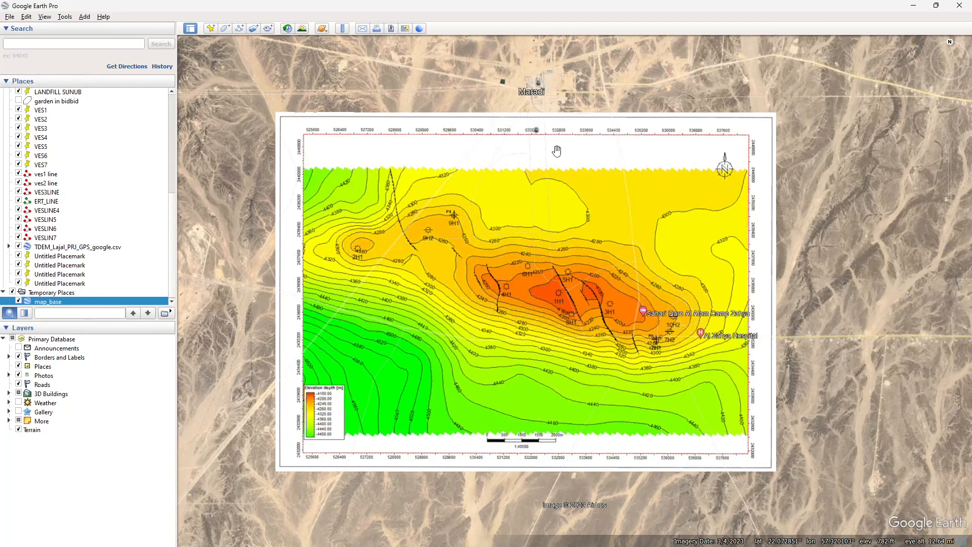
scroll(742, 348, "down", 1)
scroll(742, 348, "down", 5)
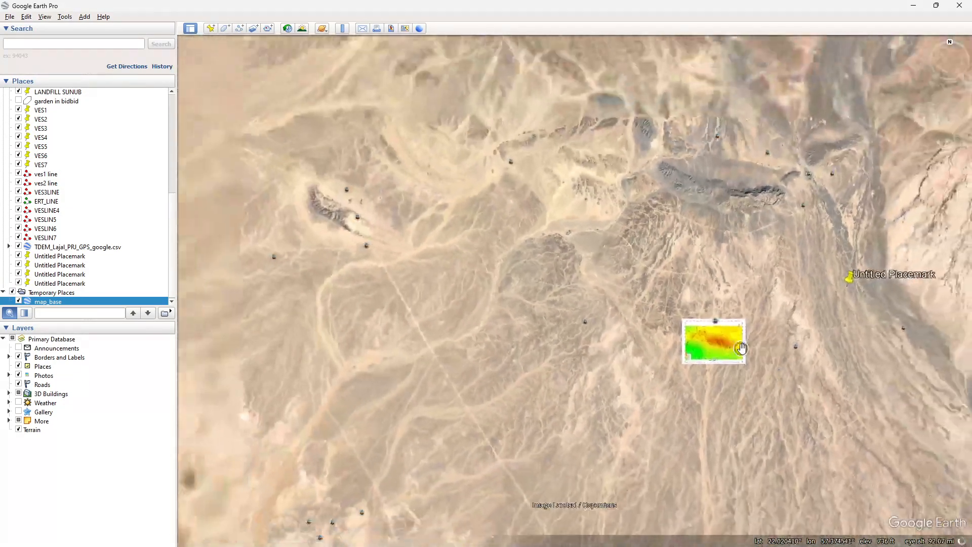
scroll(742, 349, "down", 4)
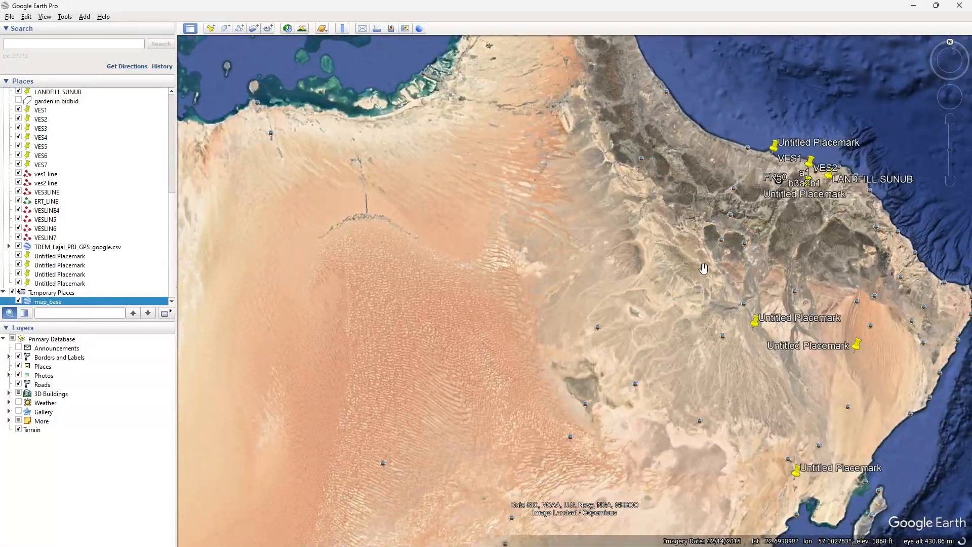
scroll(598, 346, "up", 3)
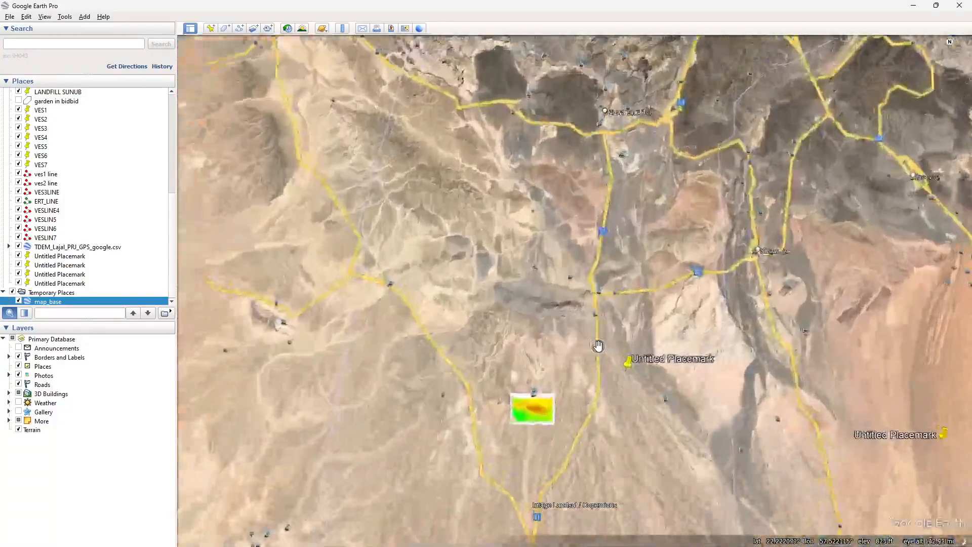
scroll(598, 346, "up", 2)
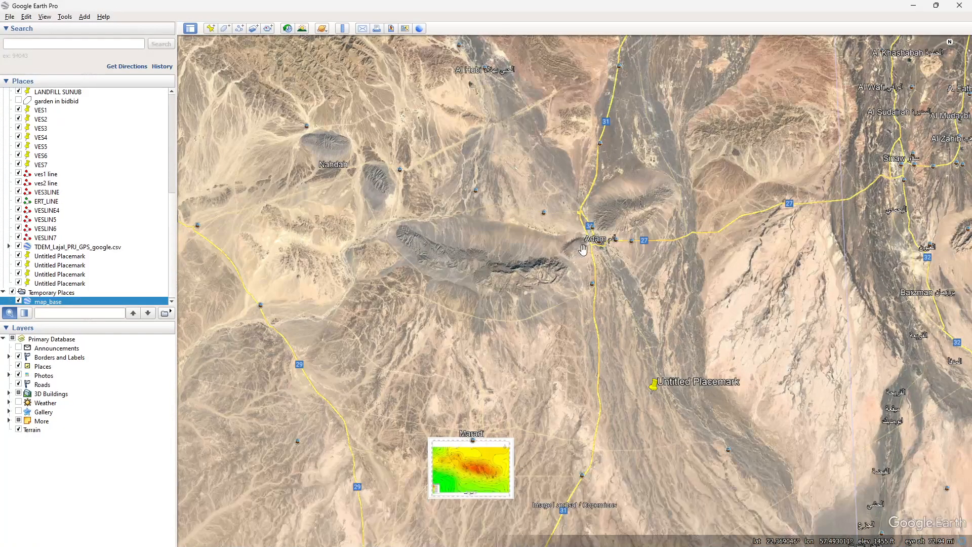
scroll(577, 243, "up", 3)
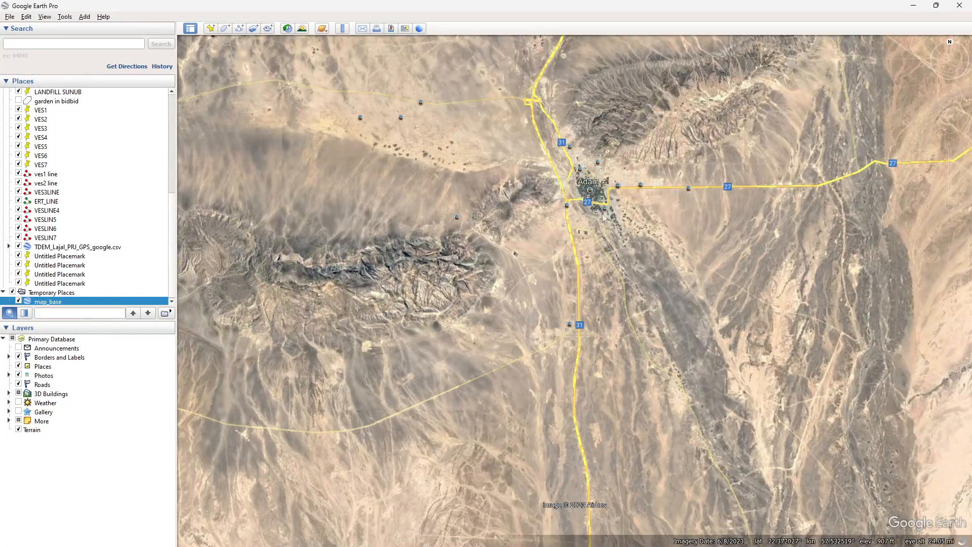
scroll(608, 216, "down", 2)
- Return to Global Mapper and start creating a new line feature in vertex mode, dismissing the digitizer tip
left_click(910, 8)
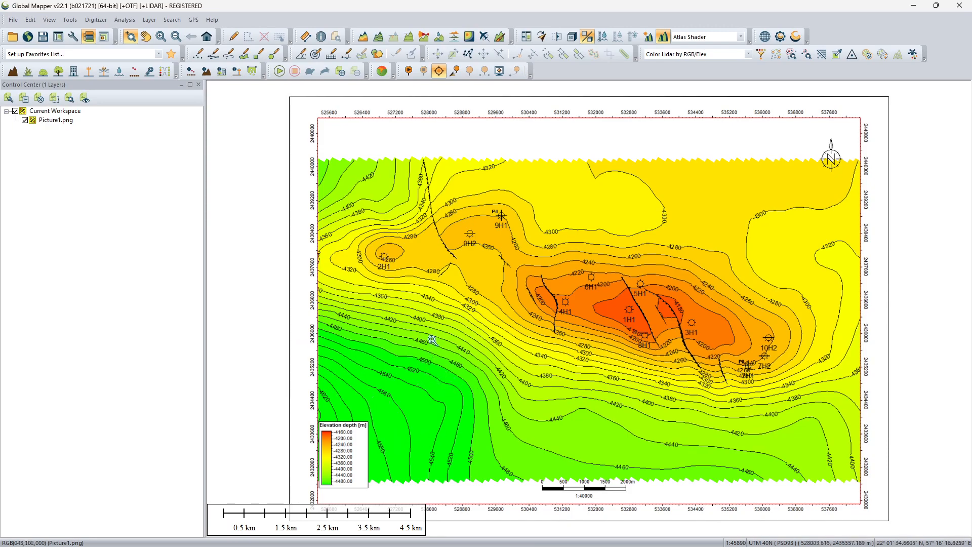
left_click(92, 22)
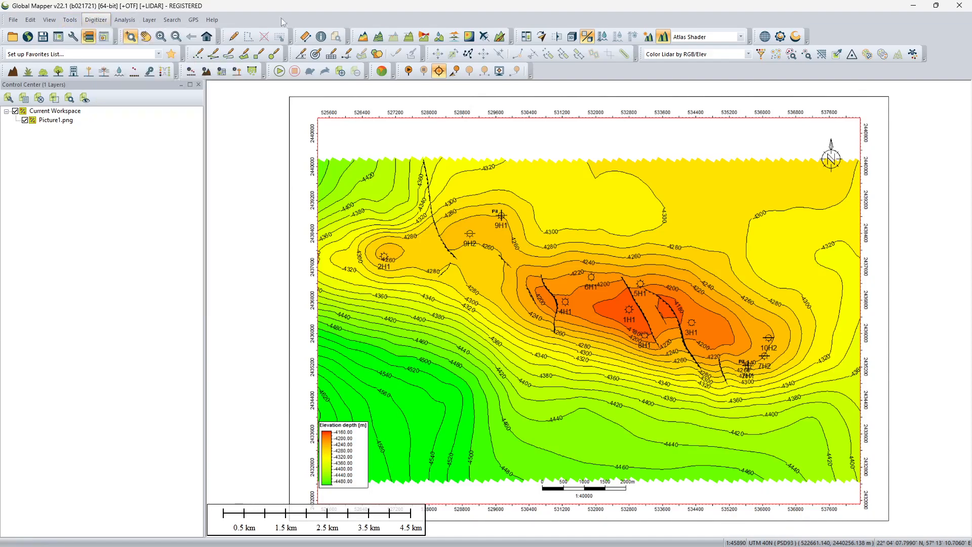
left_click(392, 8)
left_click(91, 22)
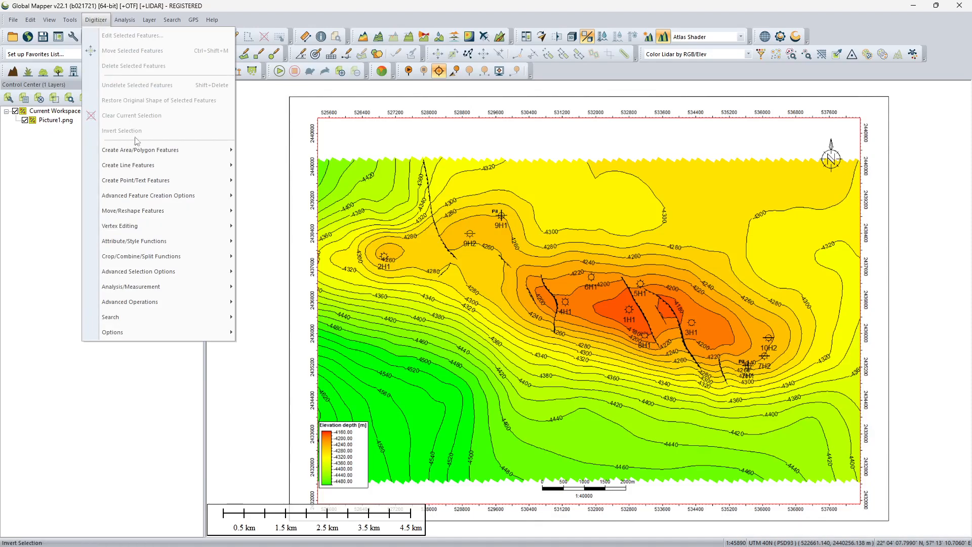
mouse_move(150, 167)
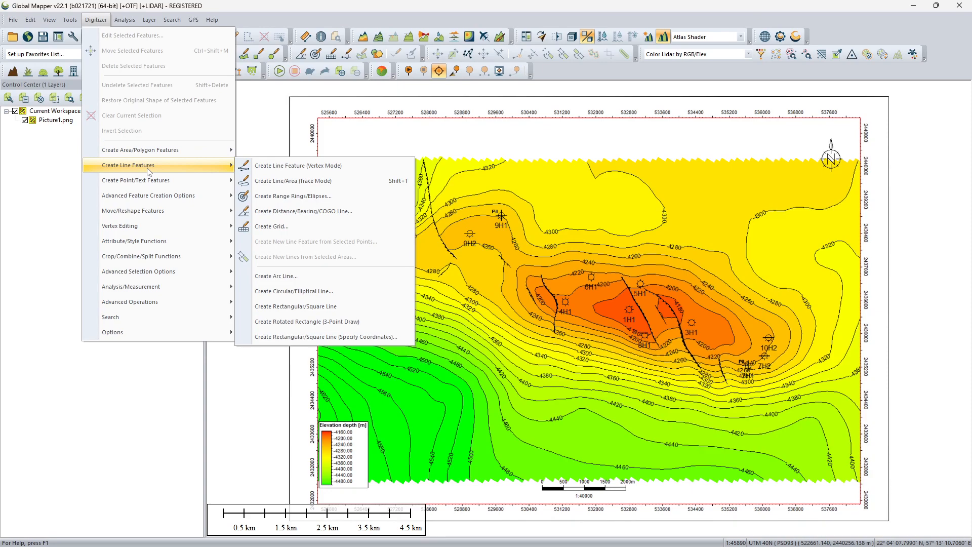
left_click(273, 167)
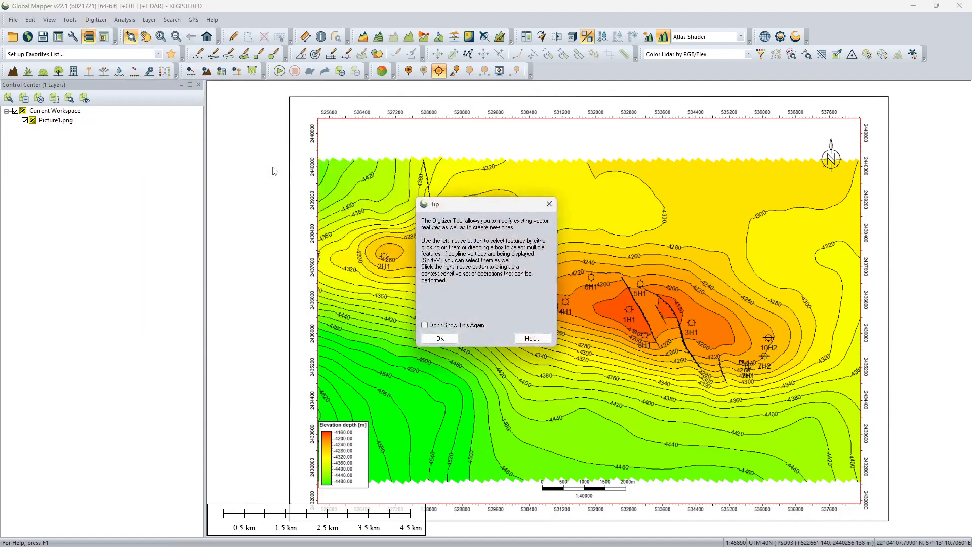
left_click(439, 338)
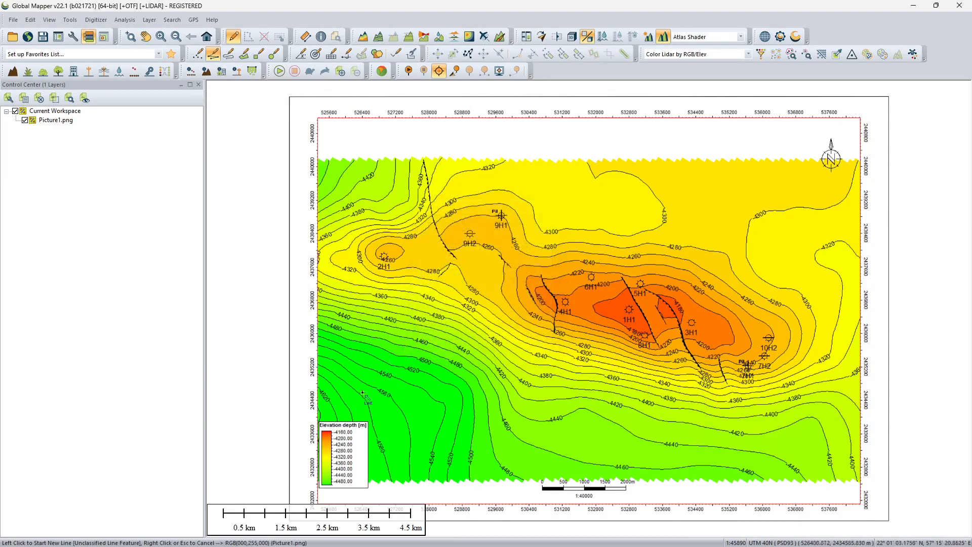
- Trace the -4620 contour from the legend's upper edge to the map's western border as a line about 946 m long
scroll(322, 446, "up", 3)
scroll(322, 446, "up", 1)
scroll(361, 298, "down", 1)
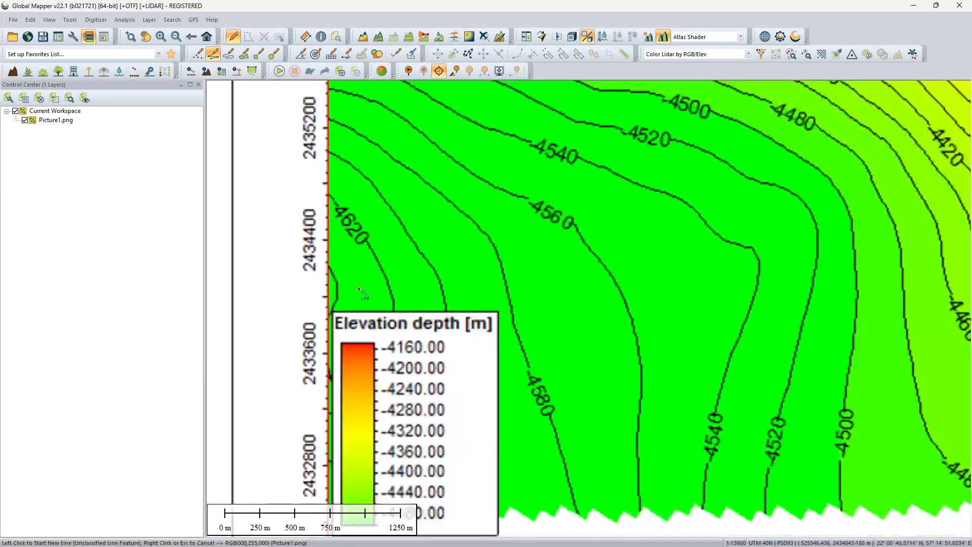
scroll(336, 219, "down", 1)
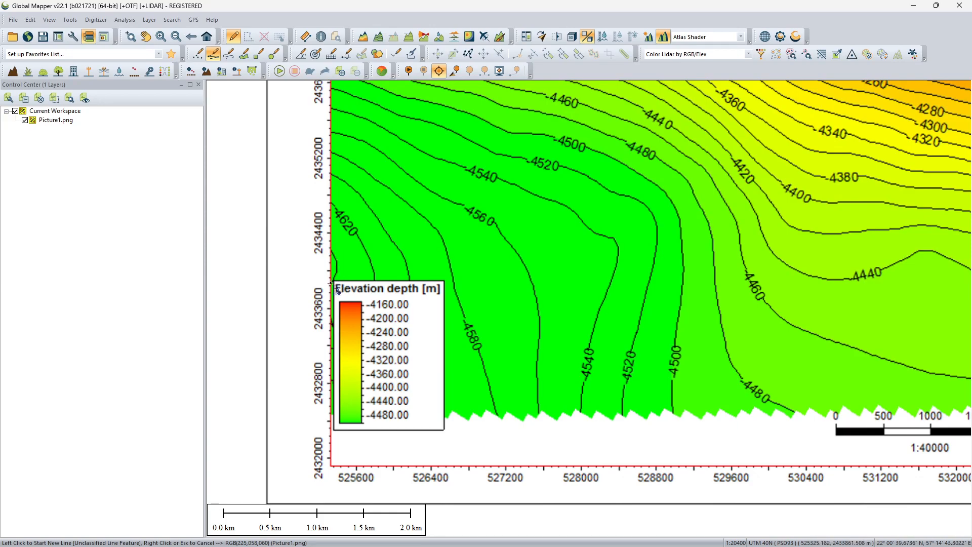
scroll(380, 293, "up", 1)
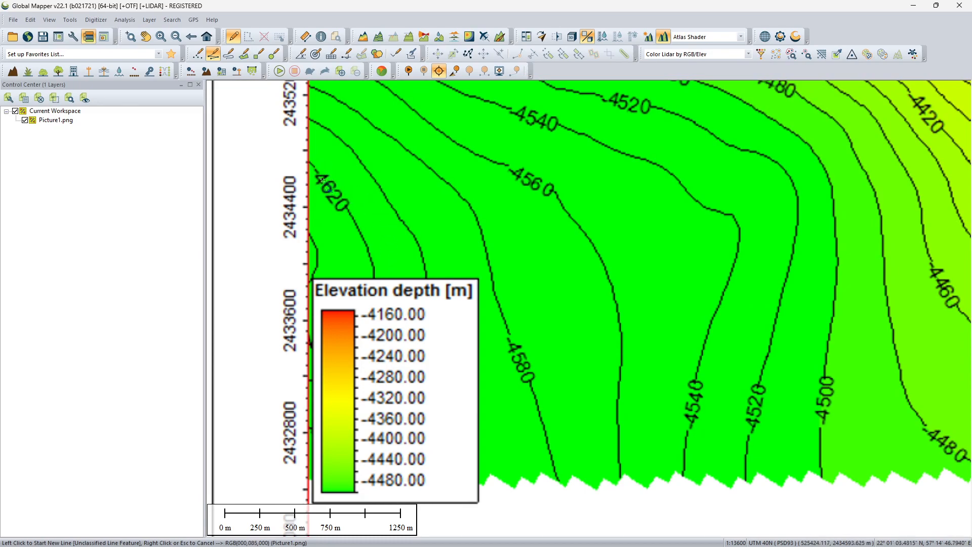
left_click(375, 277)
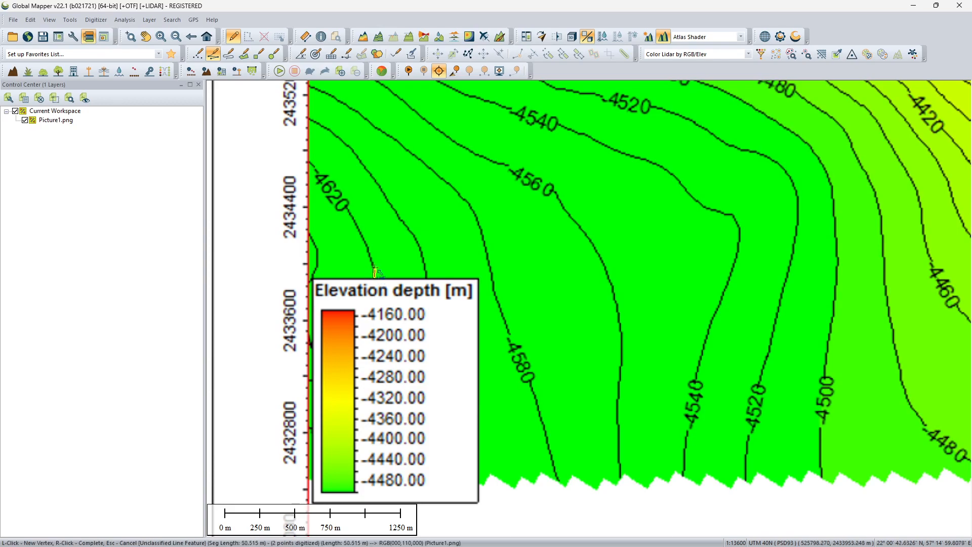
left_click(373, 256)
left_click(346, 208)
left_click(324, 180)
left_click(311, 164)
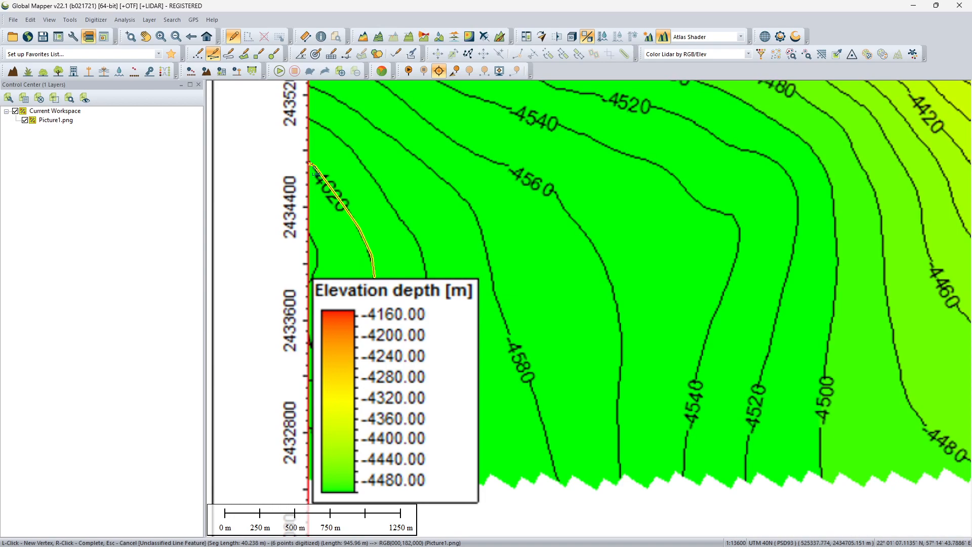
right_click(314, 169)
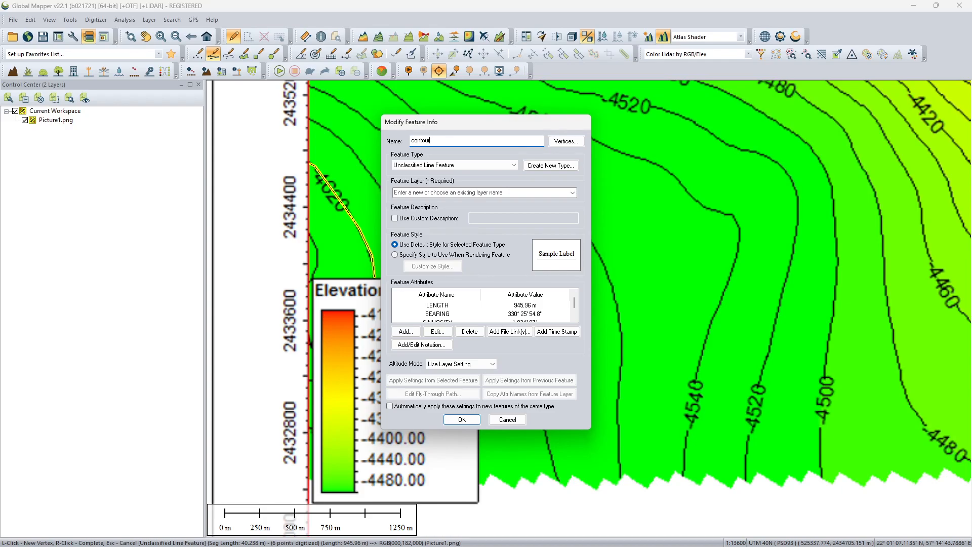
- Name the traced line contour and assign it to a new feature layer also called contour
double_click(443, 140)
key("ctrl+c")
left_click(430, 193)
key("ctrl+v")
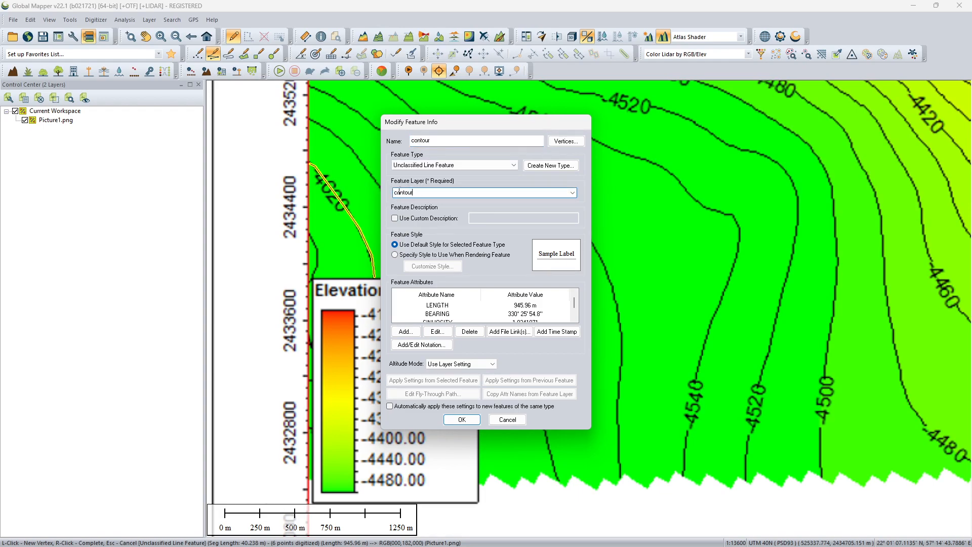
- Add a base_depth attribute with the value -4620 to the contour line and save the feature
left_click(405, 332)
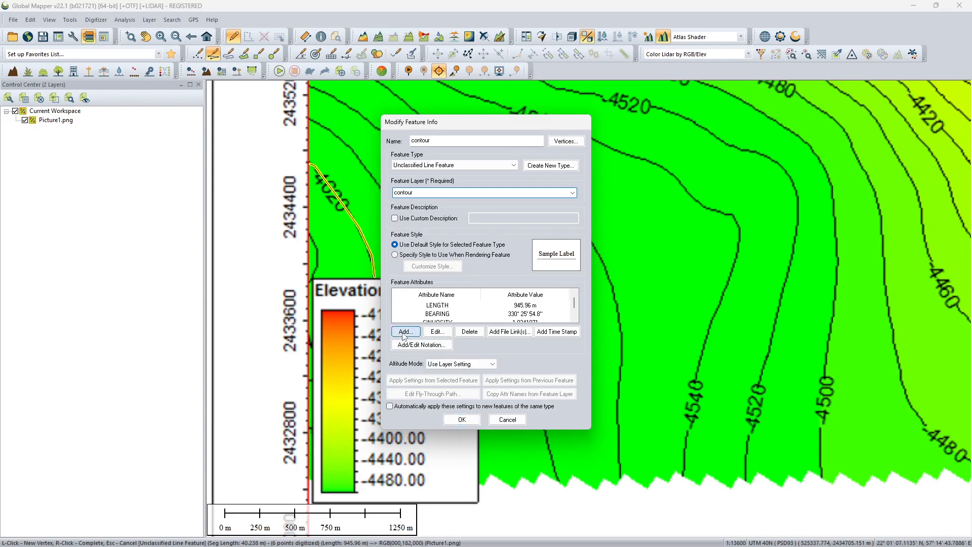
left_click(461, 273)
double_click(434, 276)
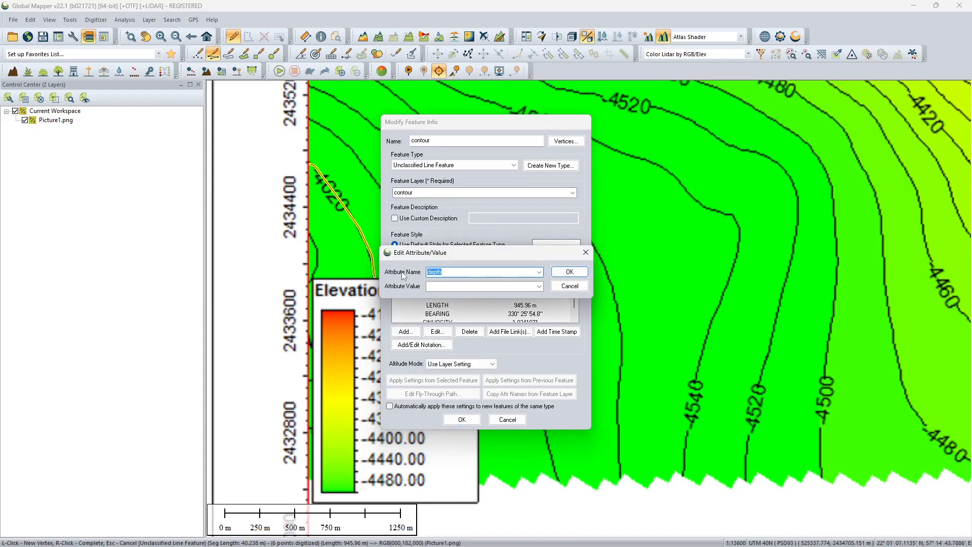
left_click(540, 273)
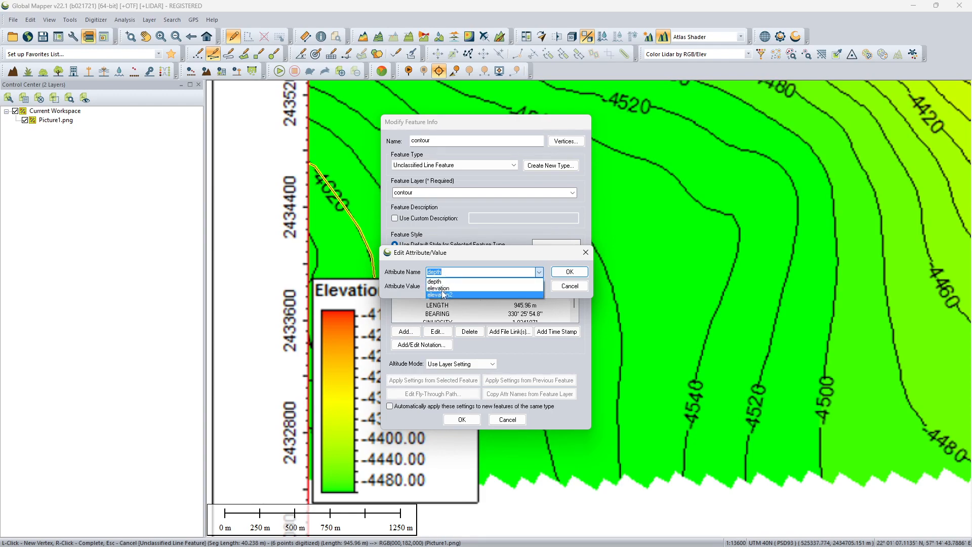
left_click(449, 273)
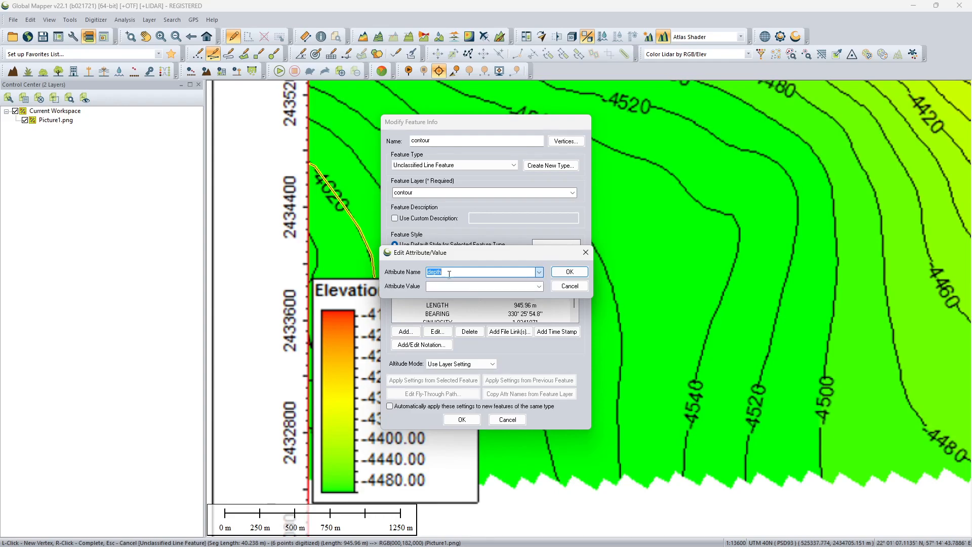
left_click_drag(449, 273, 400, 264)
type("base_")
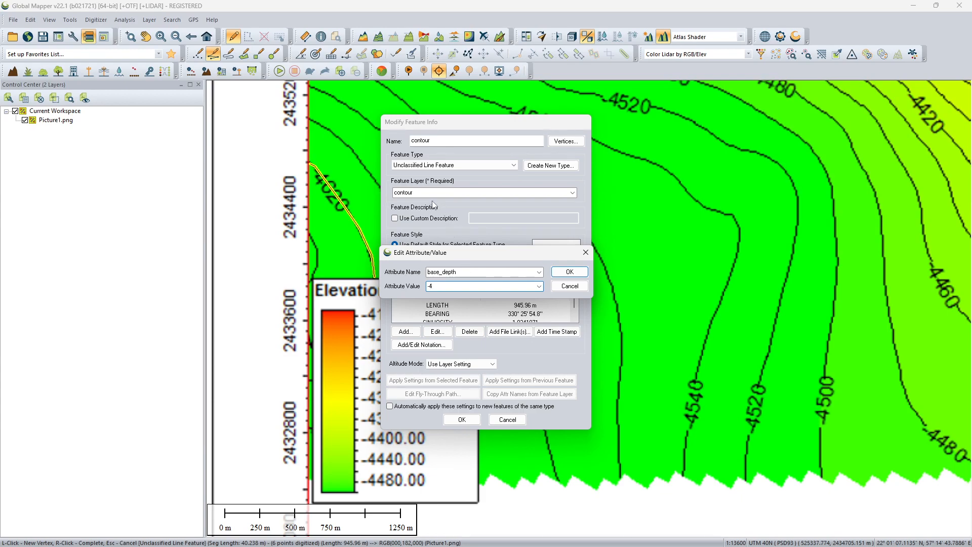
type("20")
left_click(570, 272)
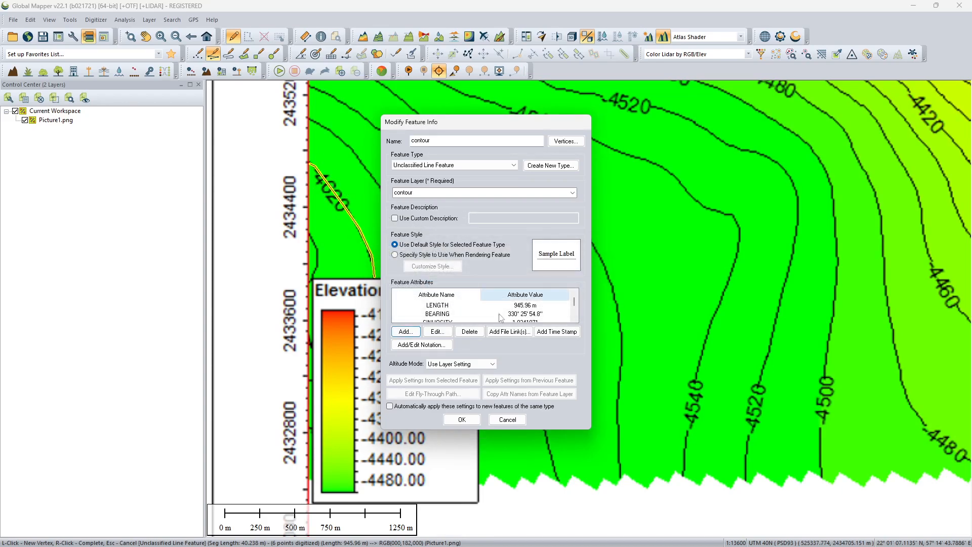
left_click(461, 420)
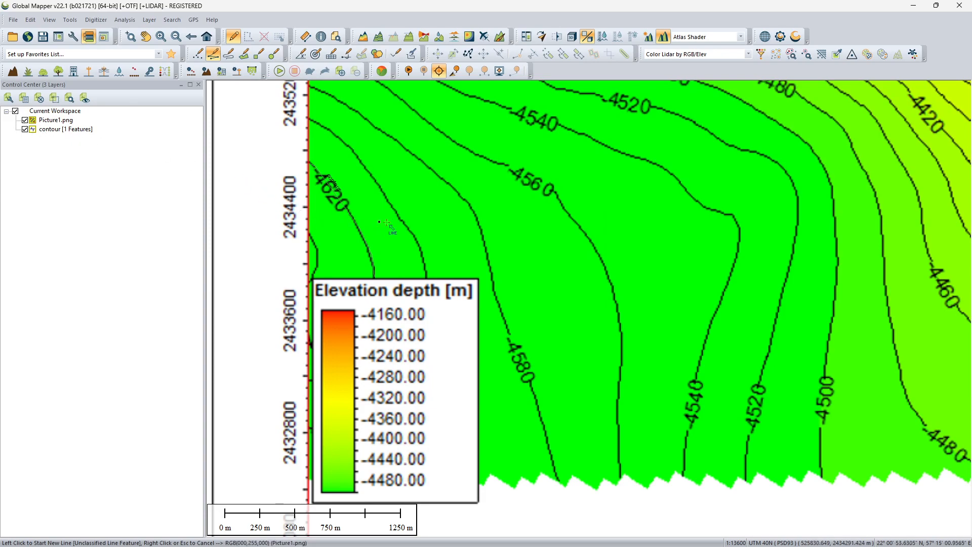
- Trace the first unlabelled contour east of -4620 from the legend's upper edge to the map's western border, about 1.445 km long
scroll(425, 279, "up", 1)
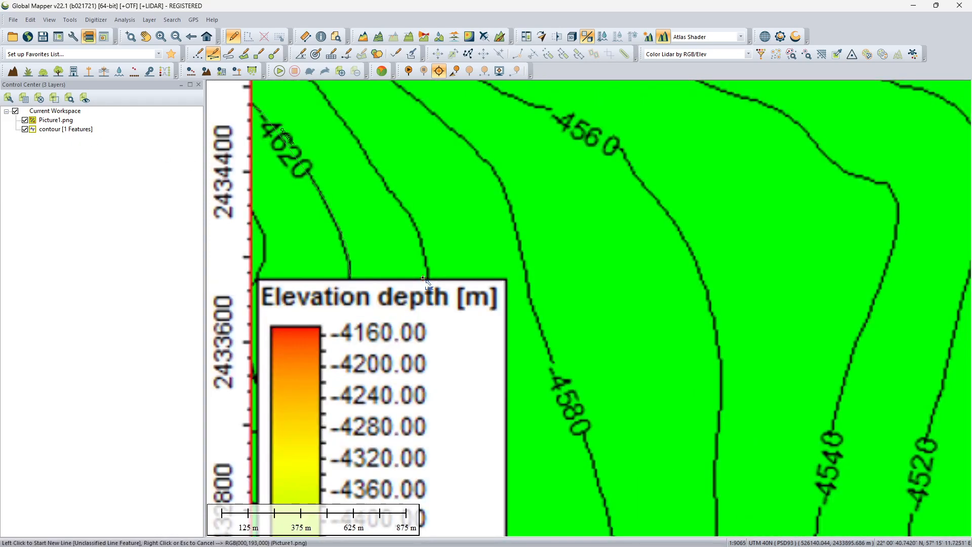
scroll(424, 279, "down", 2)
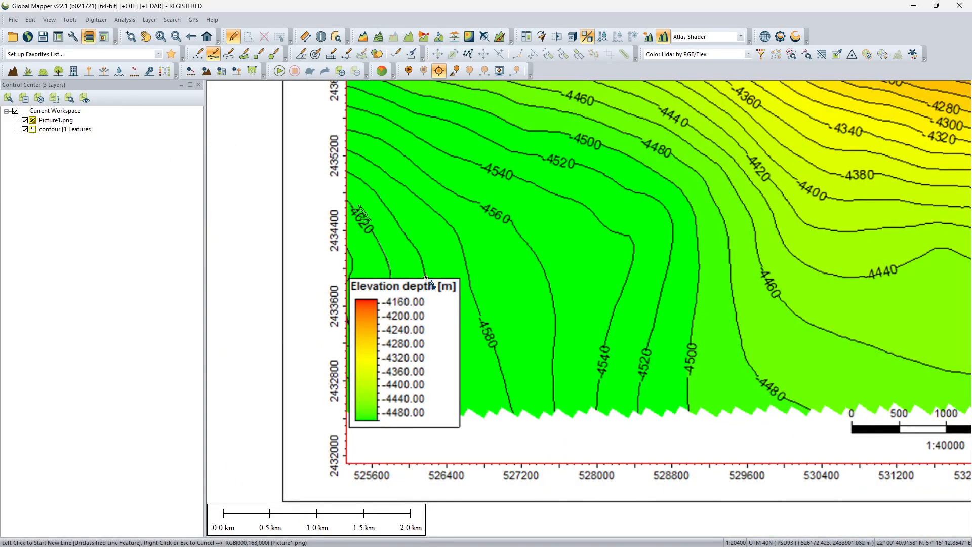
left_click(426, 278)
left_click(423, 268)
left_click(420, 260)
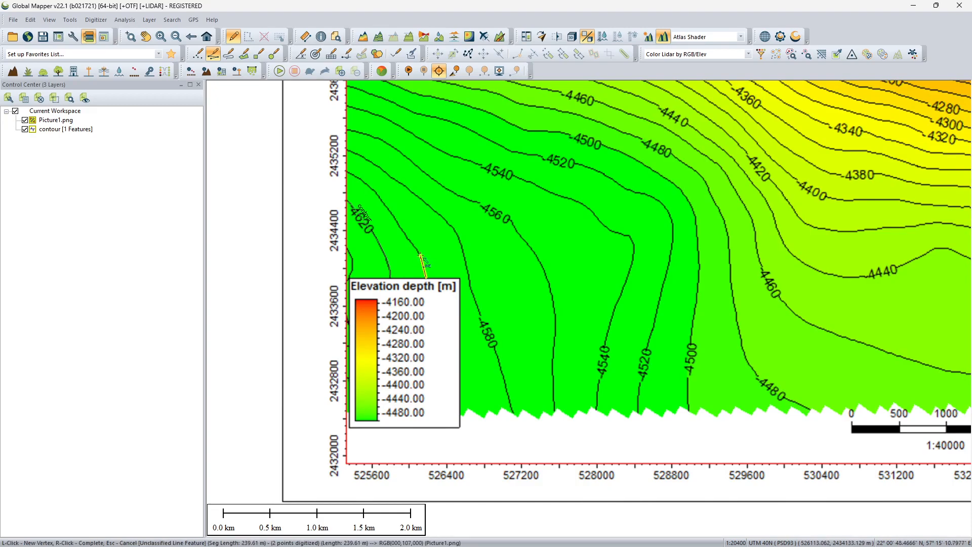
left_click(408, 238)
left_click(391, 215)
left_click(347, 173)
right_click(348, 173)
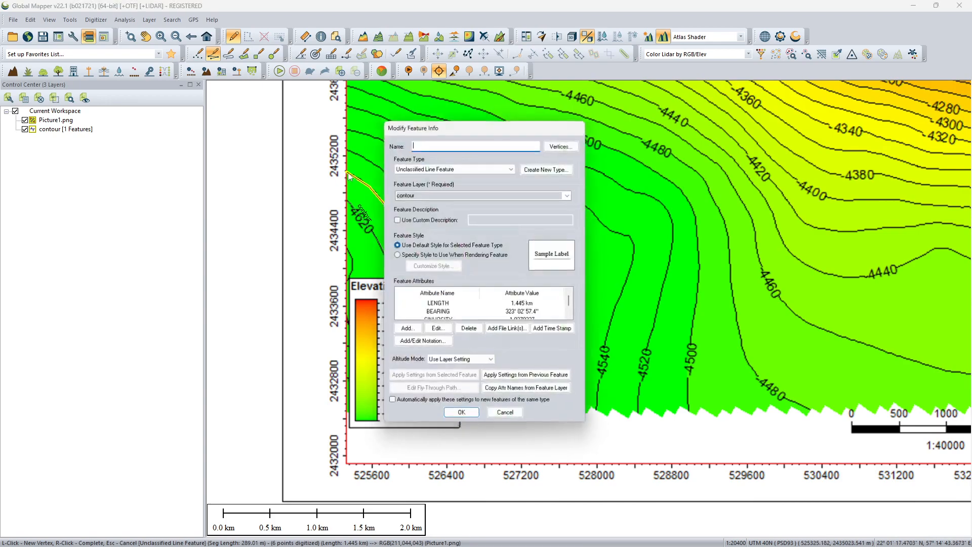
- Name the traced line contour and add a base_depth attribute with the value -4640
type("contour")
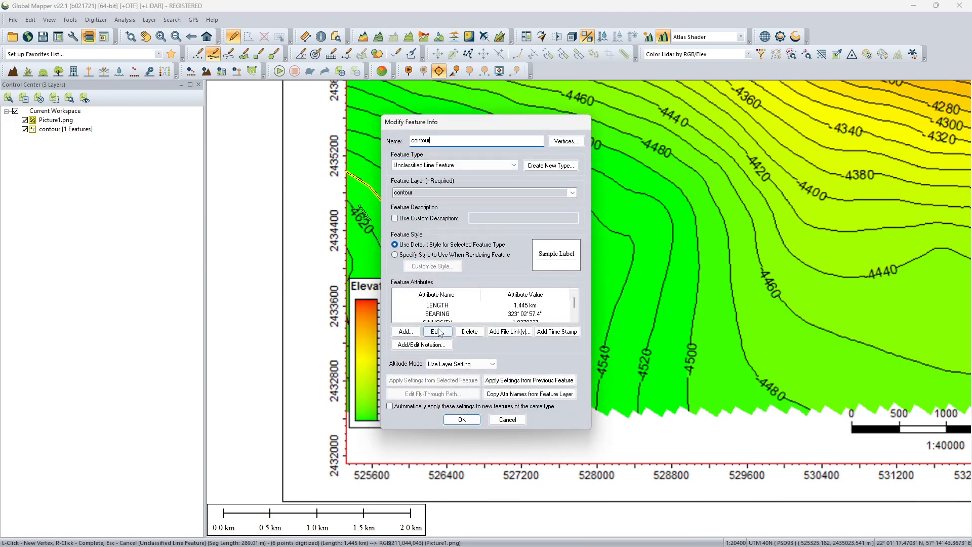
left_click(405, 331)
left_click(452, 290)
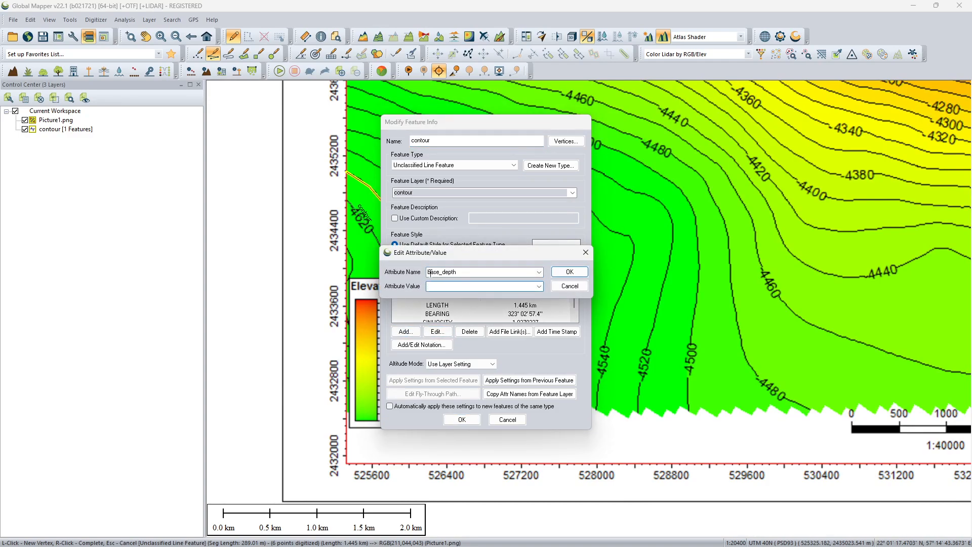
left_click(540, 273)
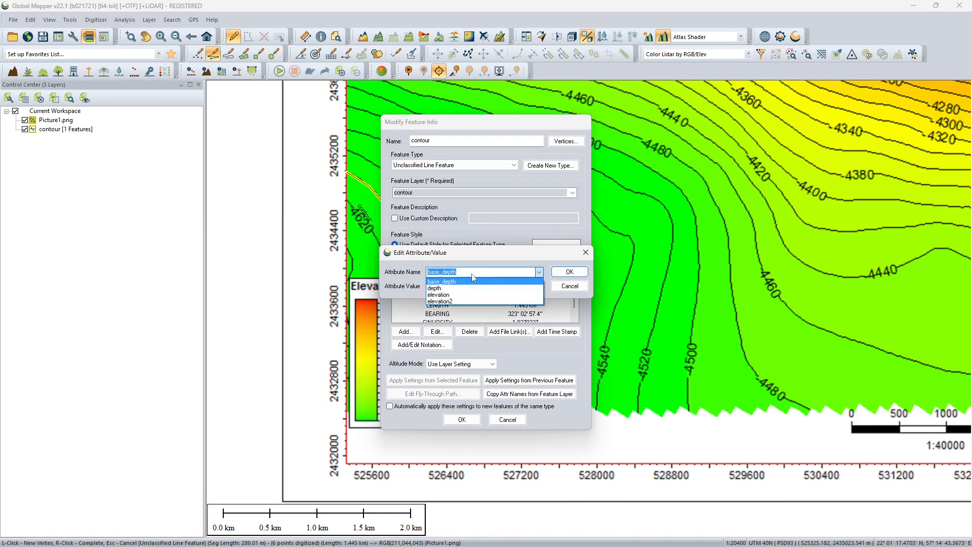
left_click(459, 282)
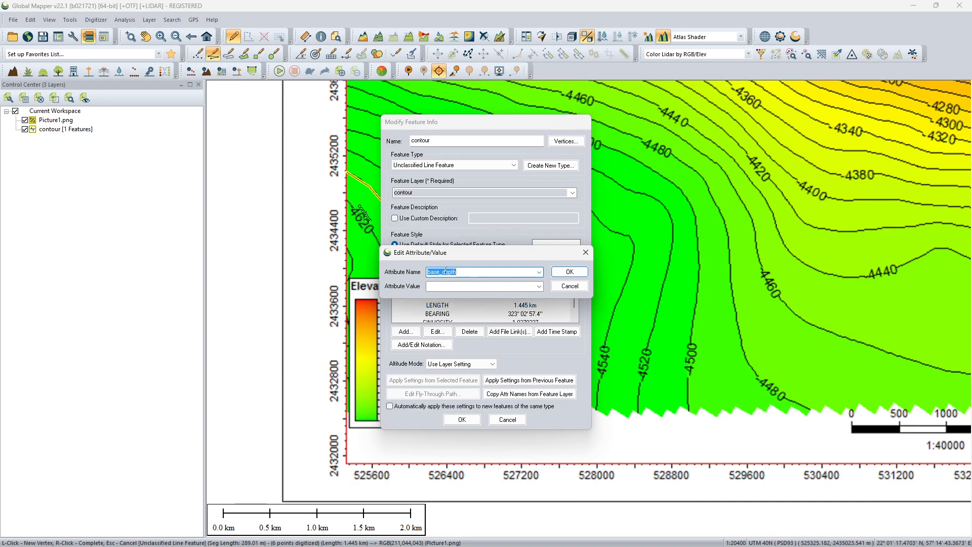
left_click(447, 287)
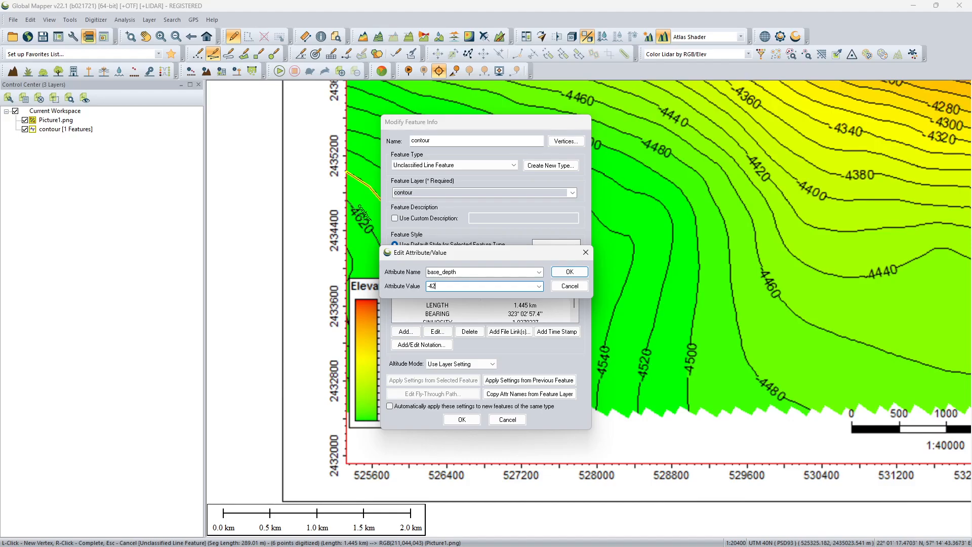
type("-4240")
left_click_drag(439, 287, 432, 287)
type("64")
left_click(570, 272)
- Change the line's base_depth attribute to -4600 and save the feature
left_click_drag(451, 123, 615, 169)
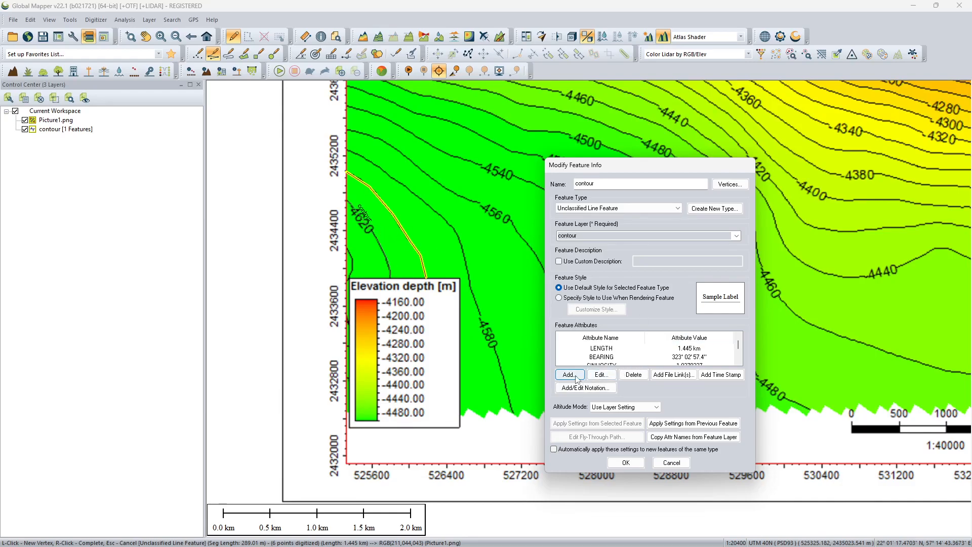
scroll(609, 354, "down", 2)
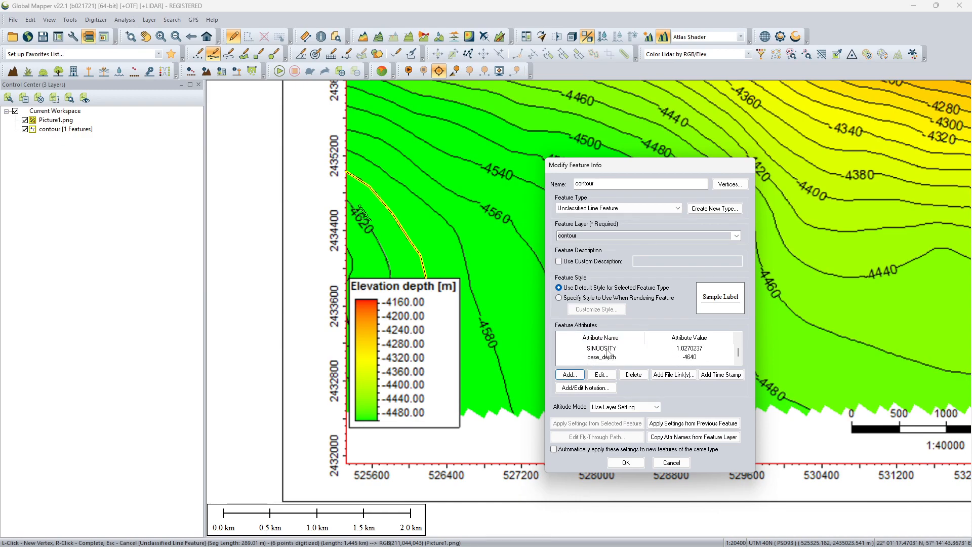
double_click(616, 357)
left_click(611, 329)
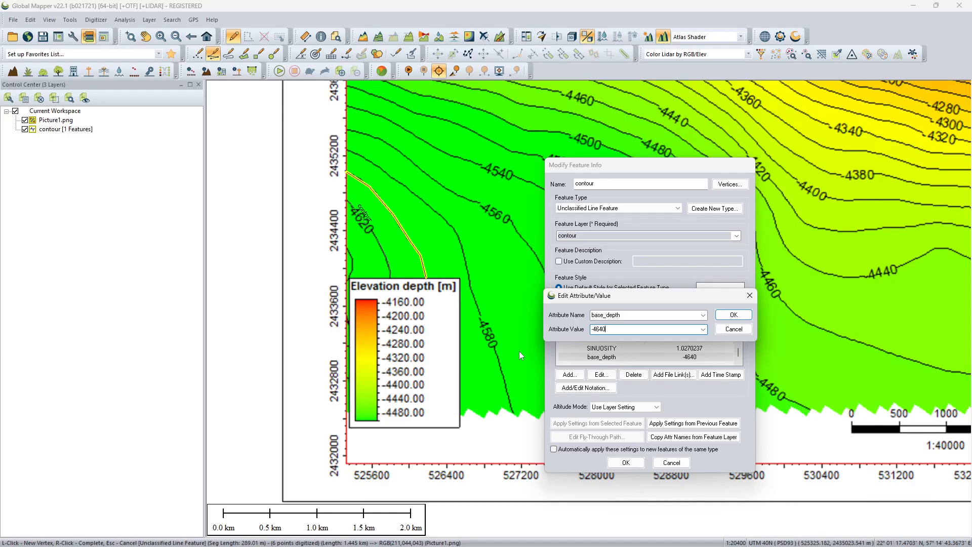
key("BackSpace")
key("BackSpace")
left_click(733, 315)
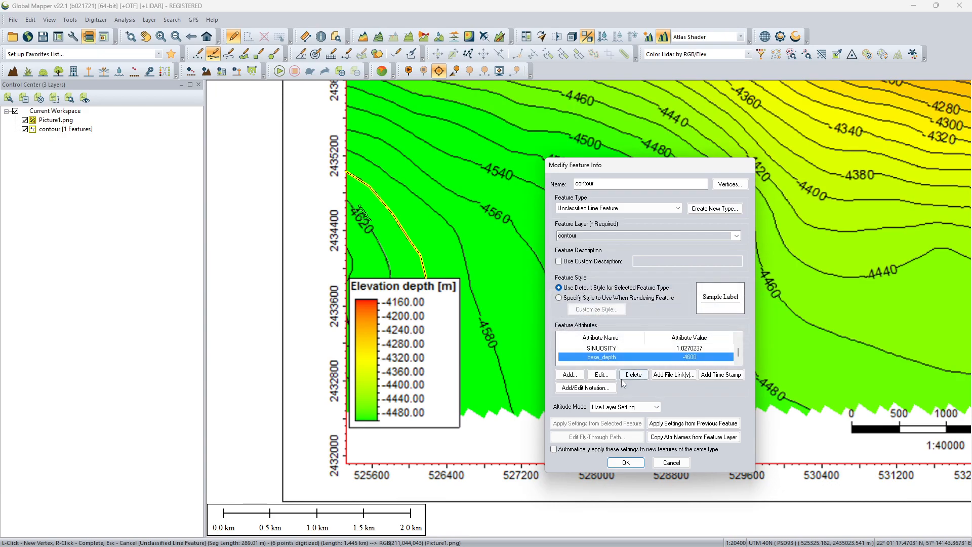
left_click(627, 463)
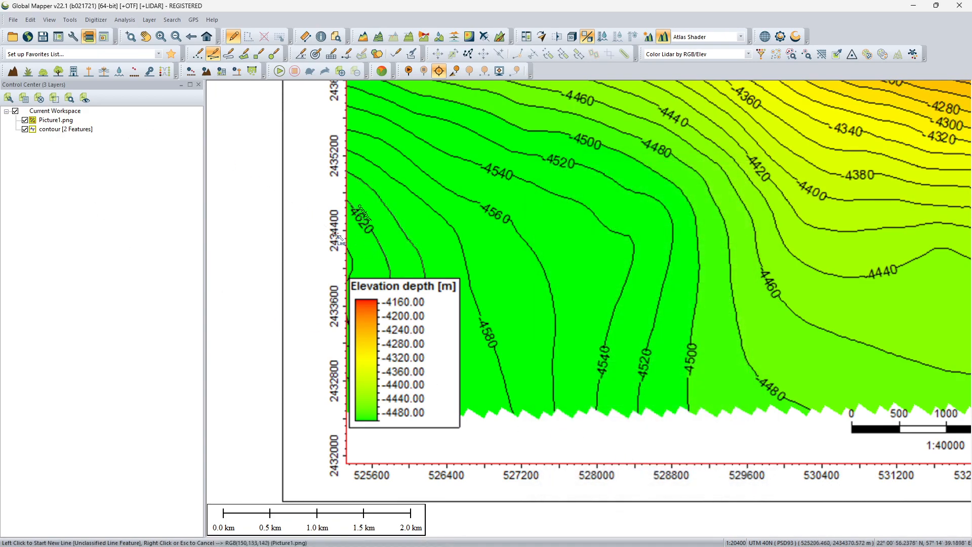
- Trace the -4580 contour from the map's jagged southern edge to its western border as a line about 3.47 km long
scroll(372, 240, "down", 2)
scroll(418, 258, "up", 2)
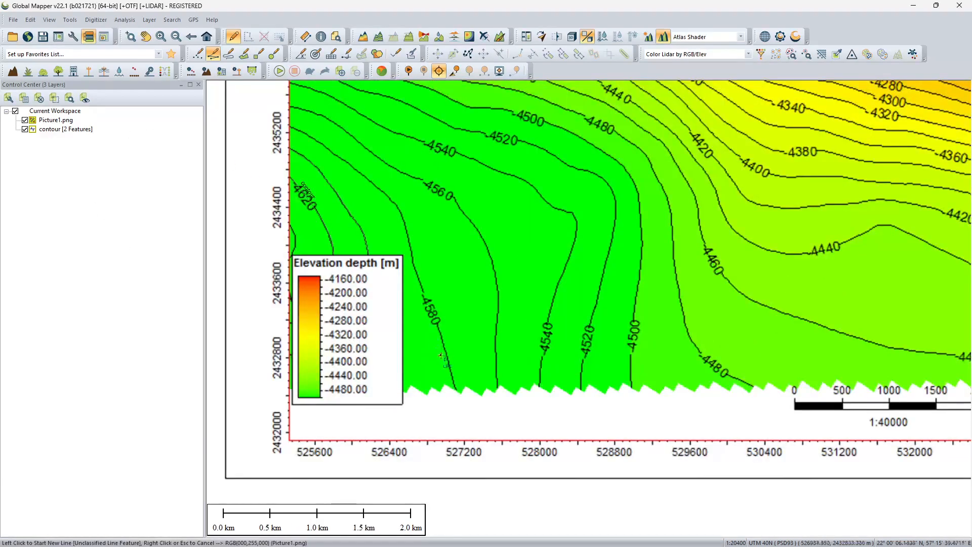
left_click(456, 388)
left_click(448, 349)
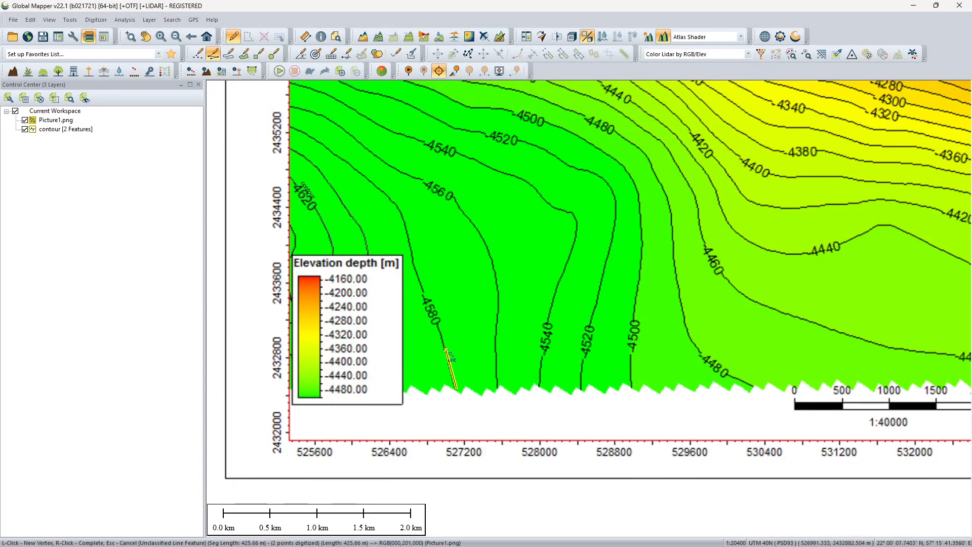
left_click(429, 304)
left_click(415, 265)
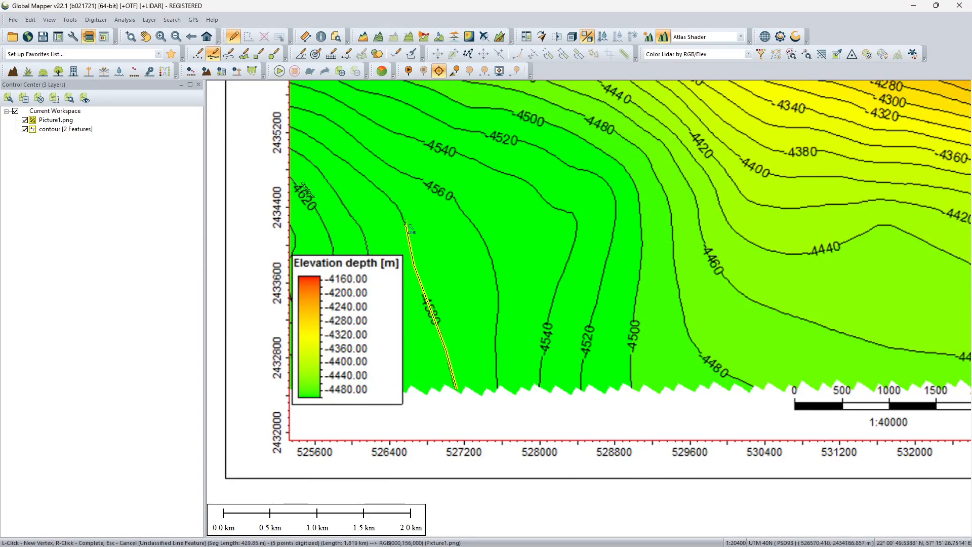
left_click(403, 215)
left_click(379, 183)
left_click(321, 144)
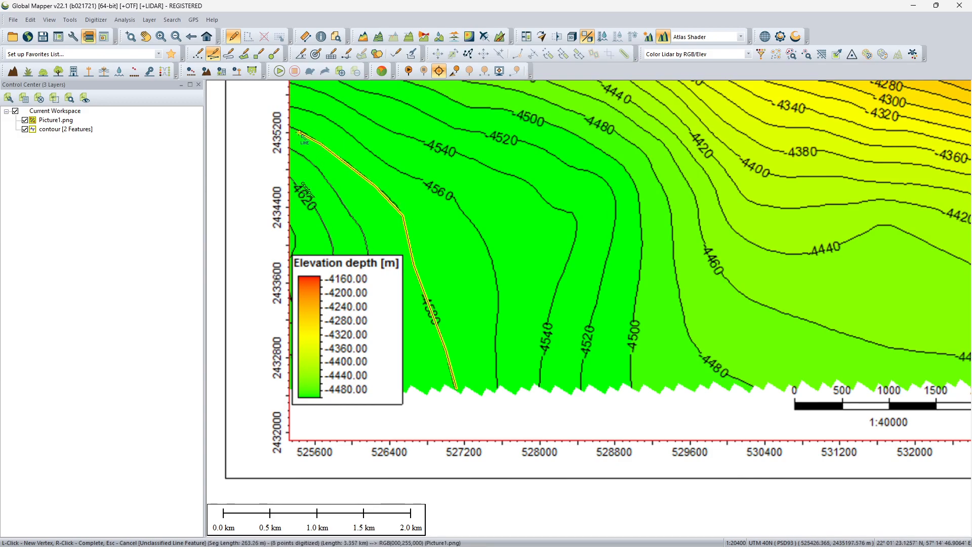
right_click(292, 131)
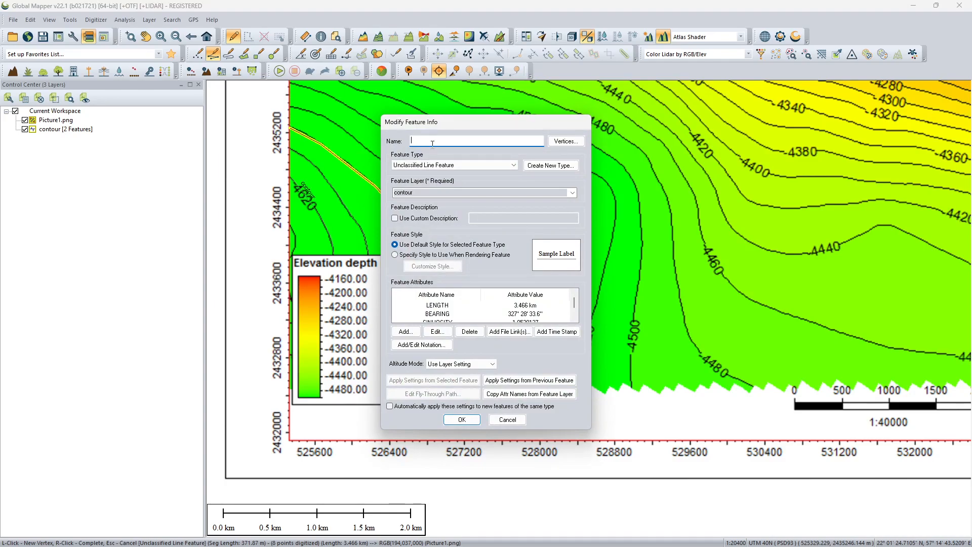
- Name the new line contour, add a base_depth attribute with the value -4580, and save the feature
type("contour")
scroll(442, 309, "down", 1)
left_click(408, 333)
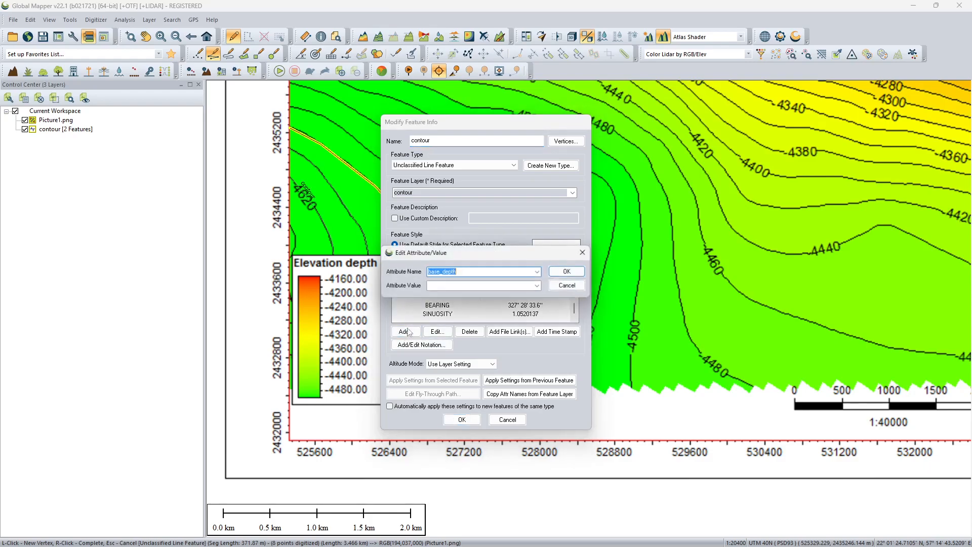
left_click(454, 286)
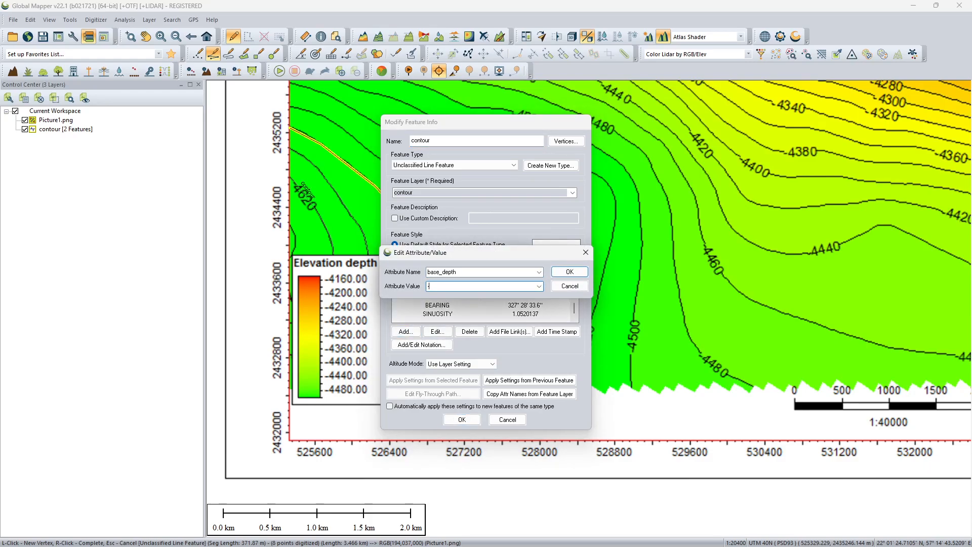
type("-4580")
left_click(568, 272)
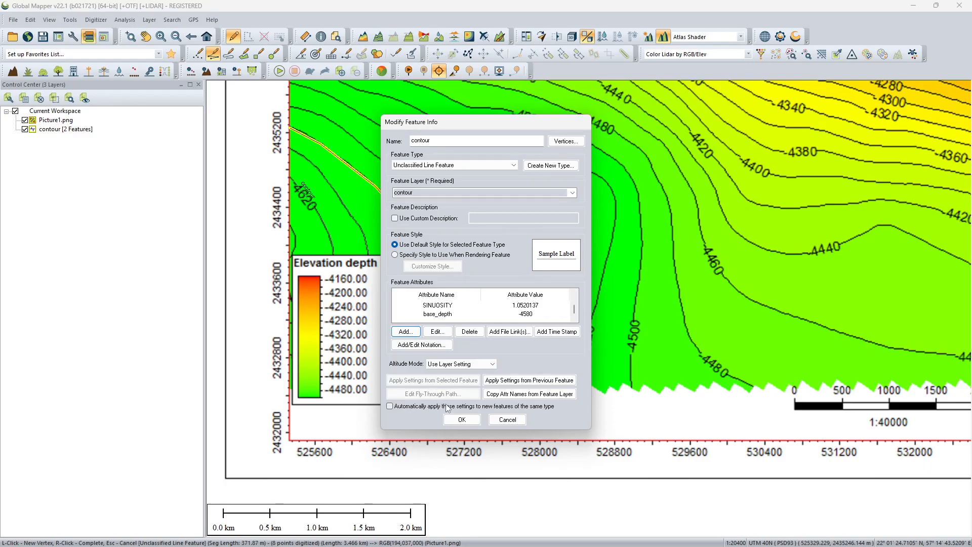
left_click(462, 420)
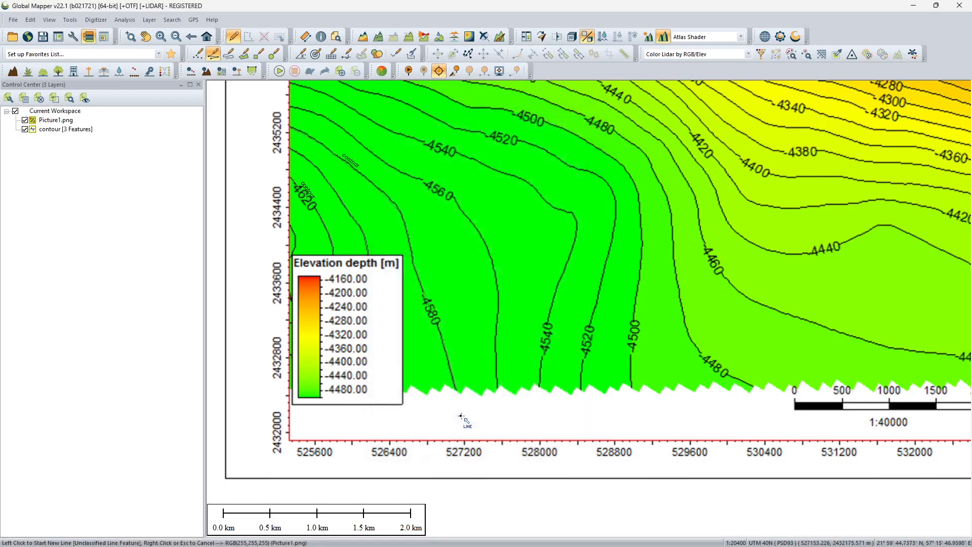
- Review the base_depth values of the digitized lines in the contour layer's attribute table, and close the table
scroll(492, 301, "down", 1)
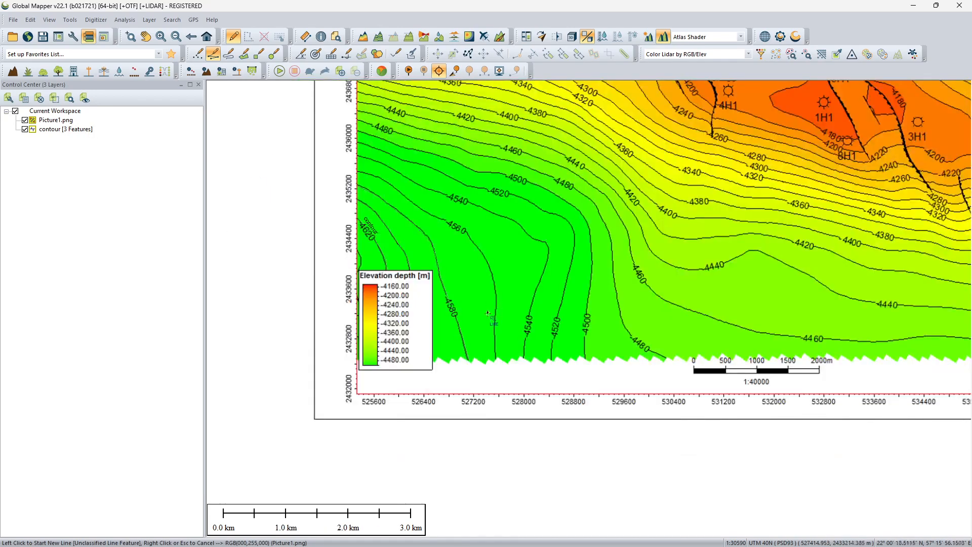
right_click(81, 131)
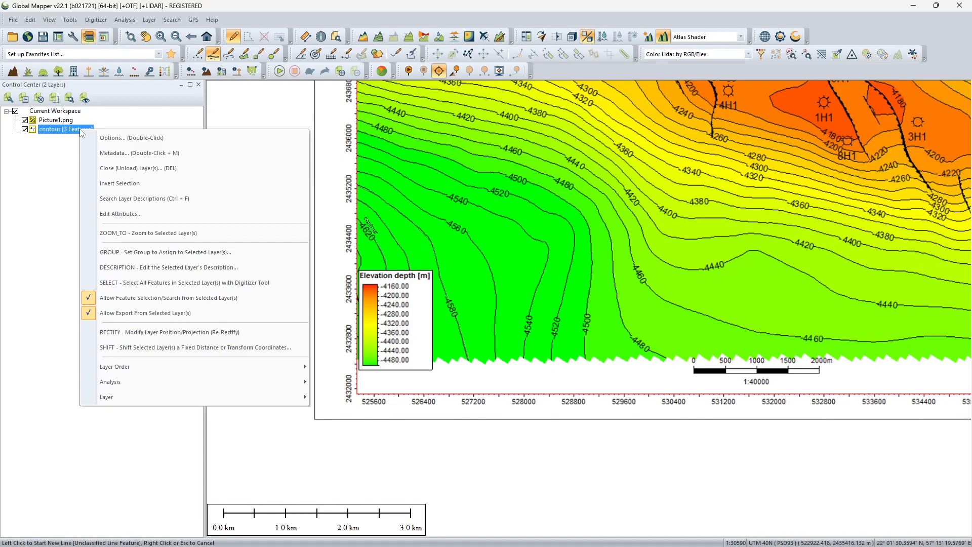
left_click(114, 214)
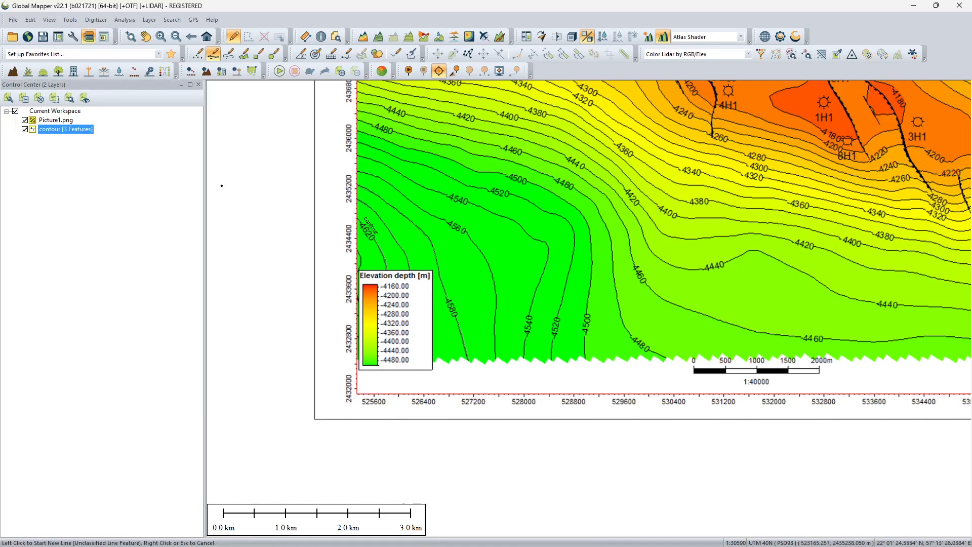
left_click_drag(455, 215, 546, 143)
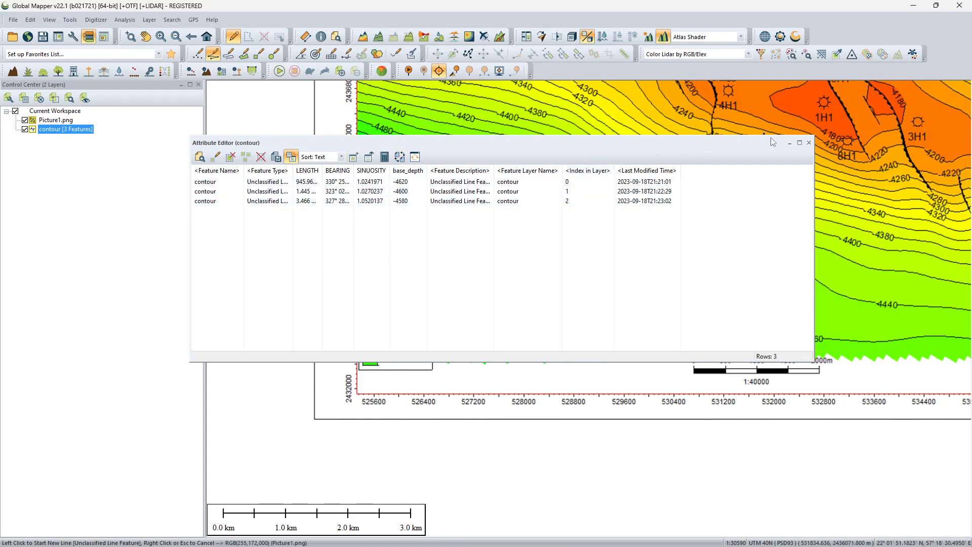
left_click(809, 143)
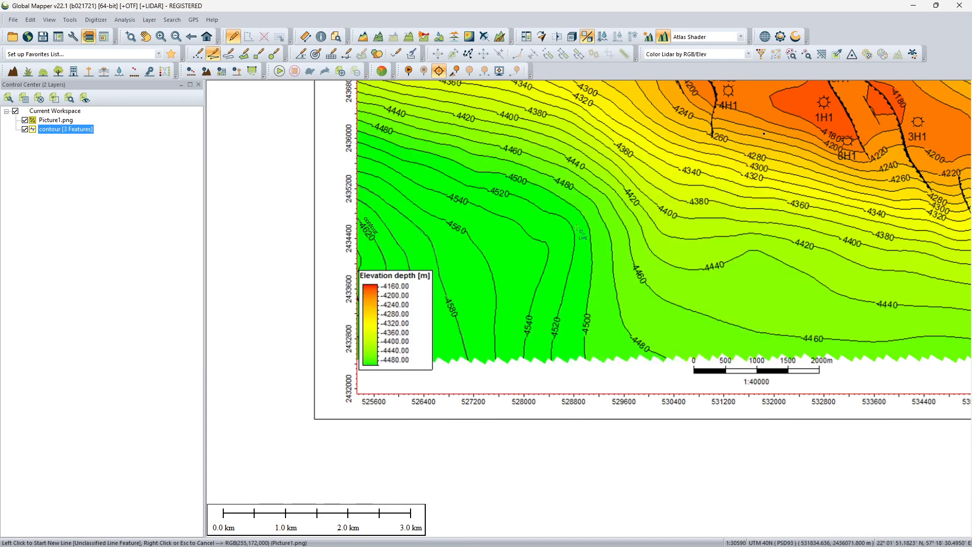
- Trace the -4560 contour from the jagged southern edge to the western border as a line about 4.17 km long
scroll(498, 317, "up", 1)
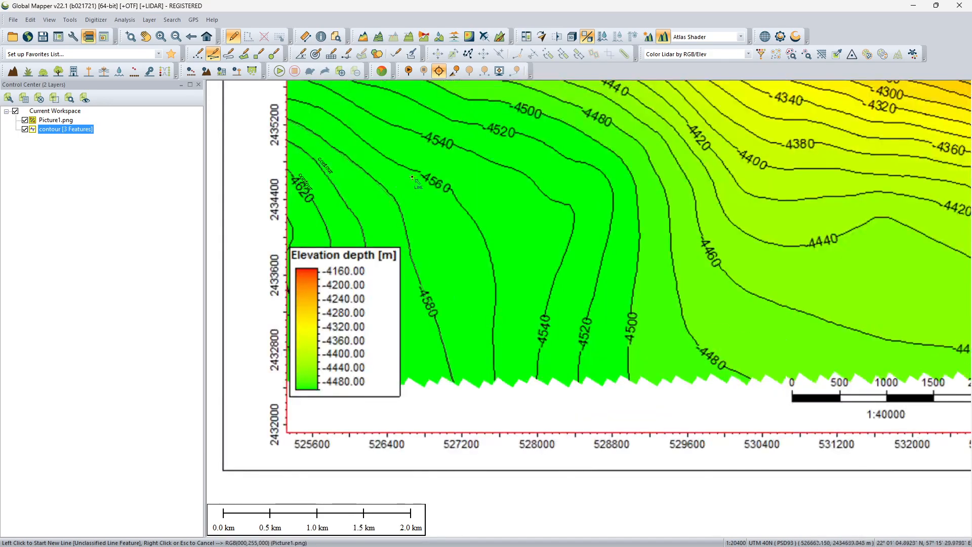
left_click(495, 381)
left_click(495, 337)
left_click(493, 265)
left_click(476, 218)
left_click(443, 183)
left_click(417, 170)
left_click(372, 148)
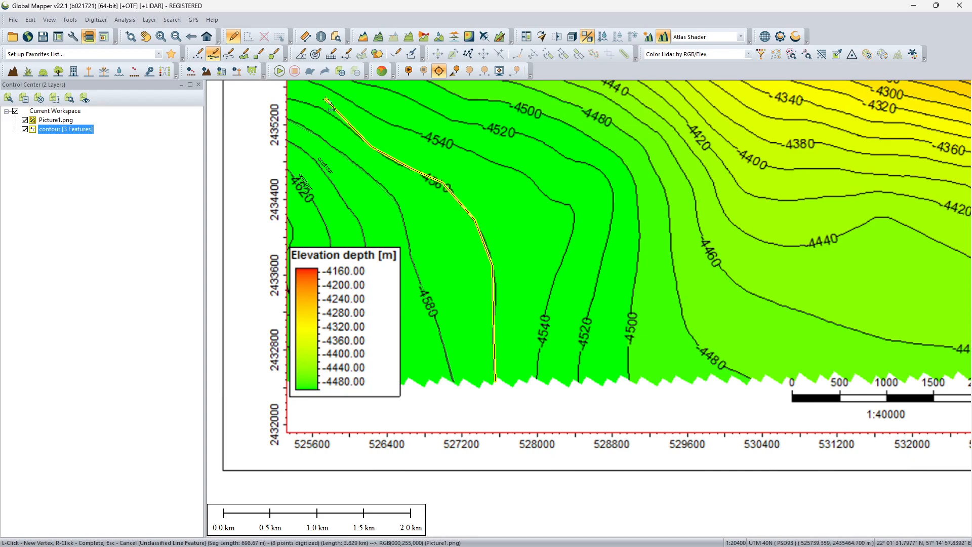
right_click(292, 104)
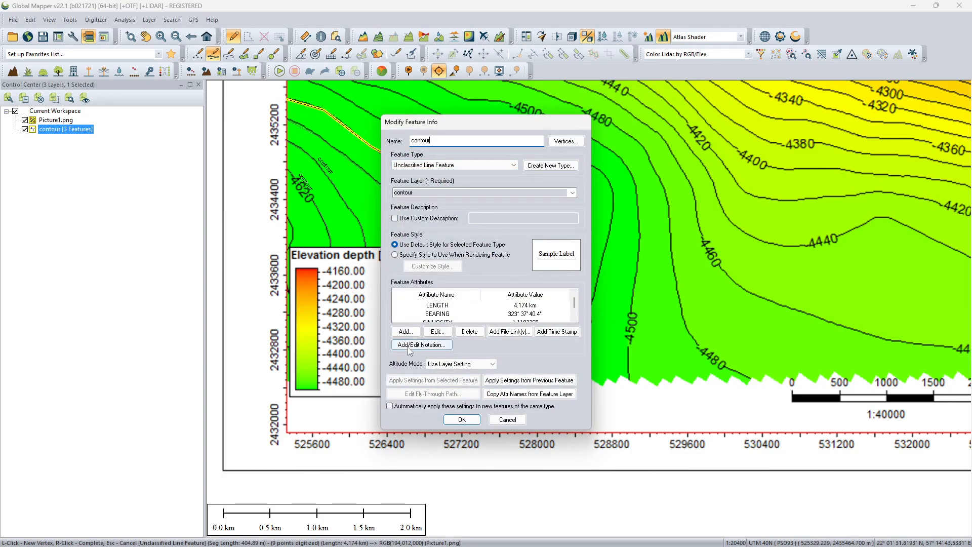
- Record the depth of the traced -4560 contour line in a base_depth attribute and save the feature
left_click(405, 332)
left_click(455, 286)
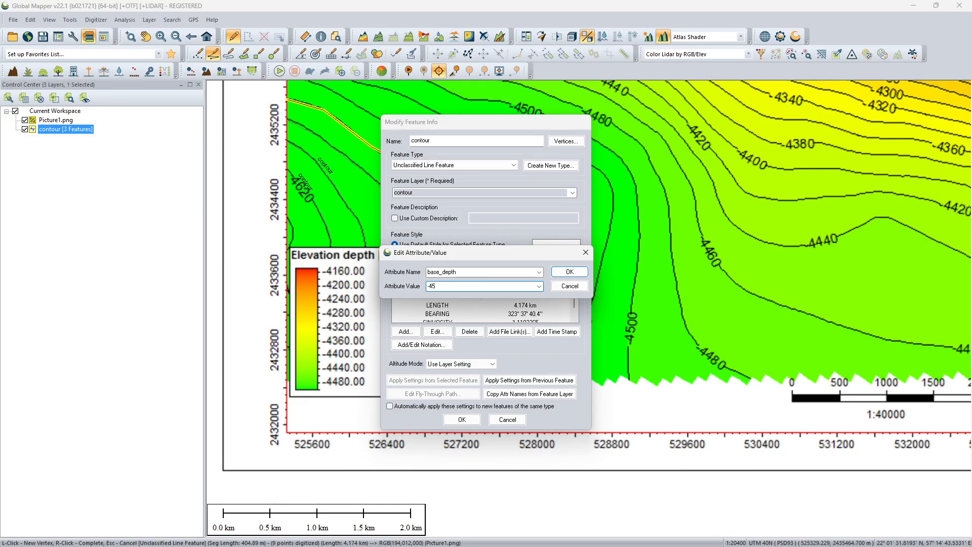
left_click(569, 272)
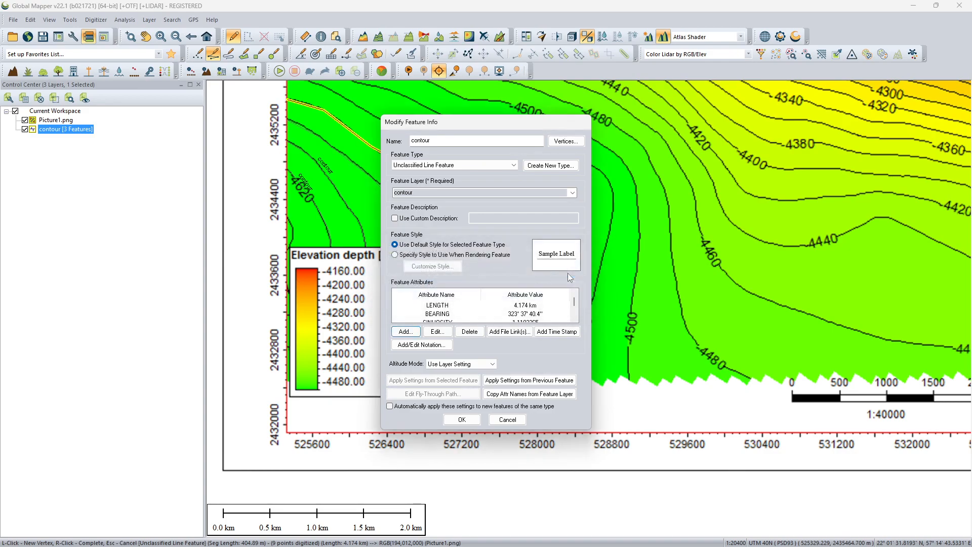
left_click_drag(475, 128, 186, 154)
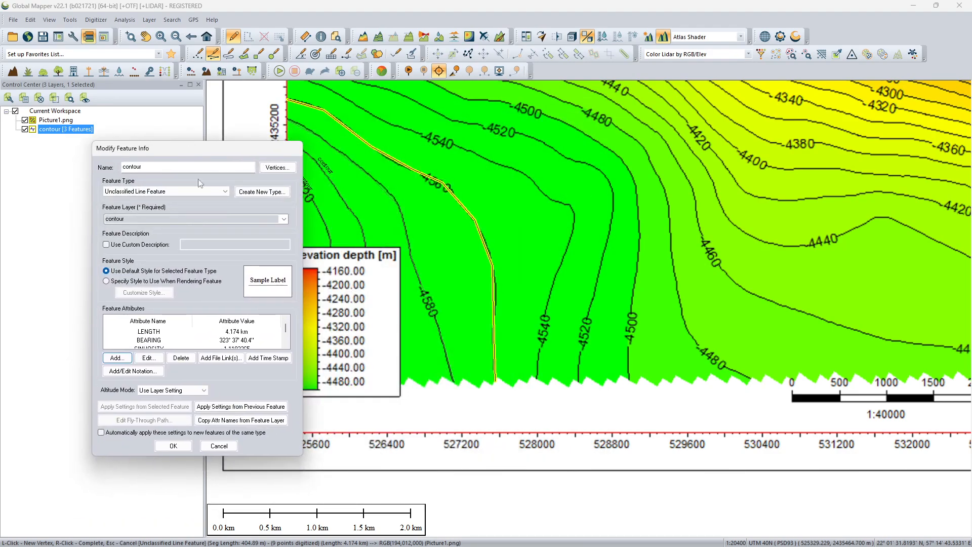
left_click(173, 446)
- Check the newly saved line's base_depth entry in the contour layer's attribute table, and close the table
right_click(82, 129)
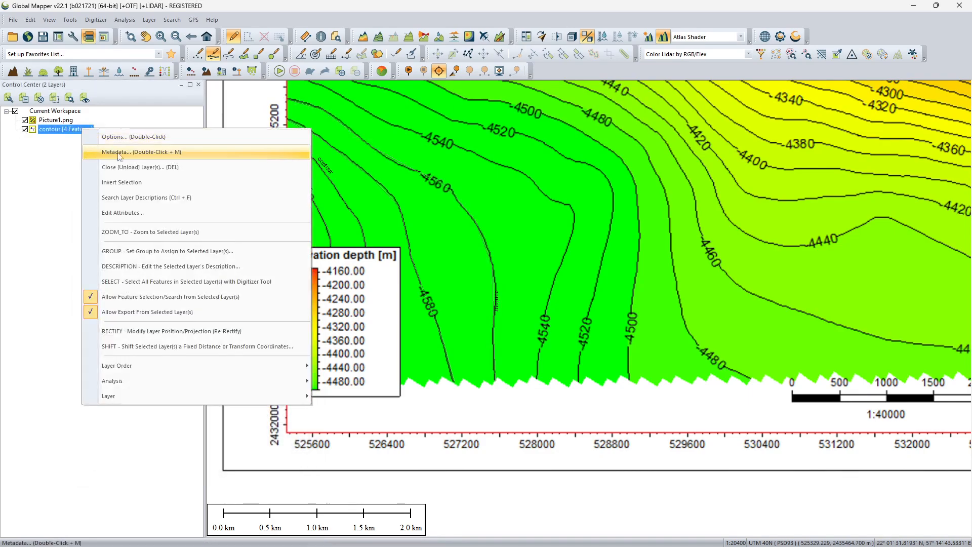
left_click(137, 214)
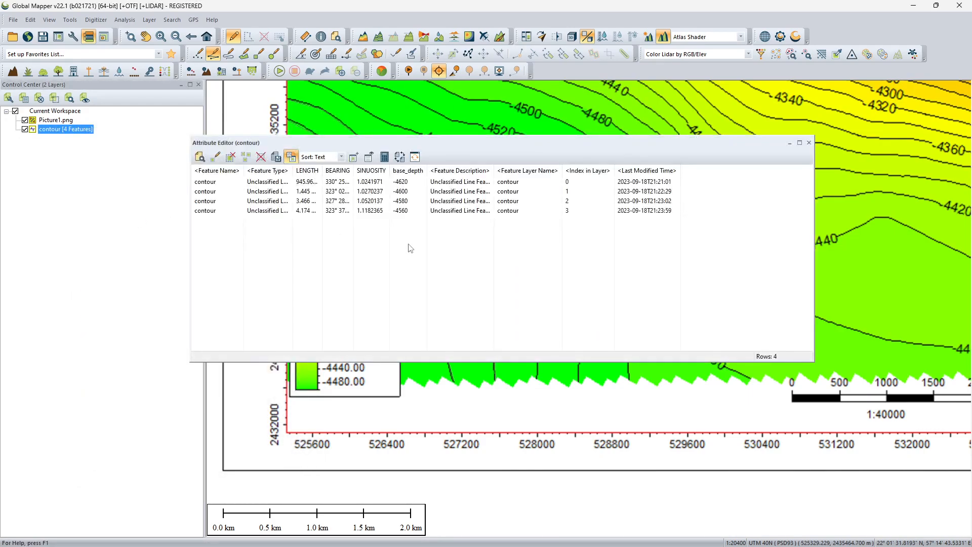
left_click(809, 144)
- Trace the -4540 contour from the jagged southern edge to the western map border as a line about 5.24 km long
scroll(553, 347, "down", 1)
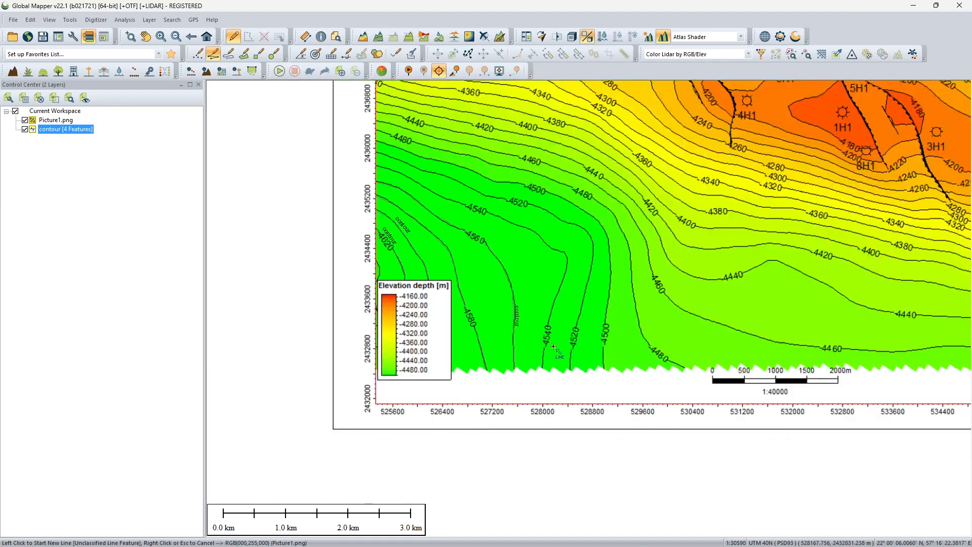
scroll(546, 317, "up", 1)
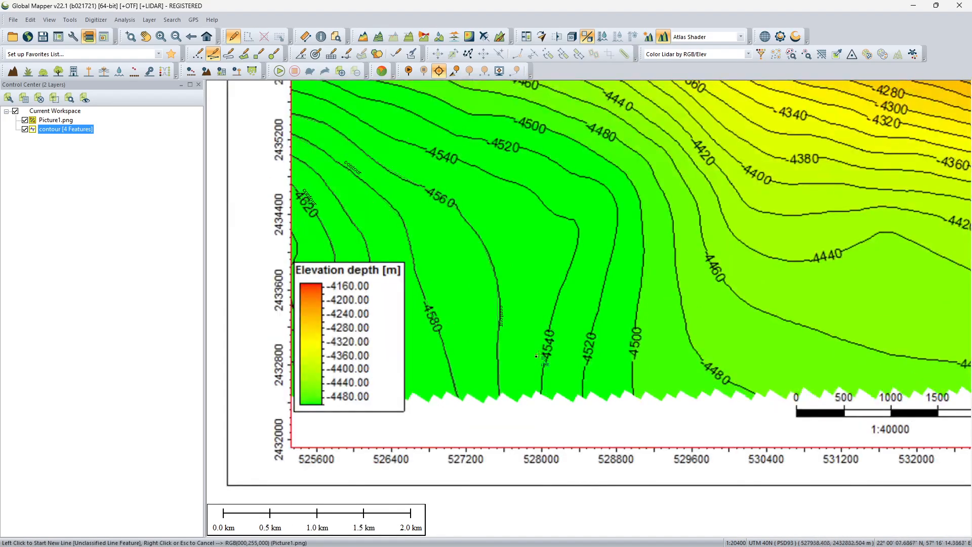
scroll(547, 393, "down", 1)
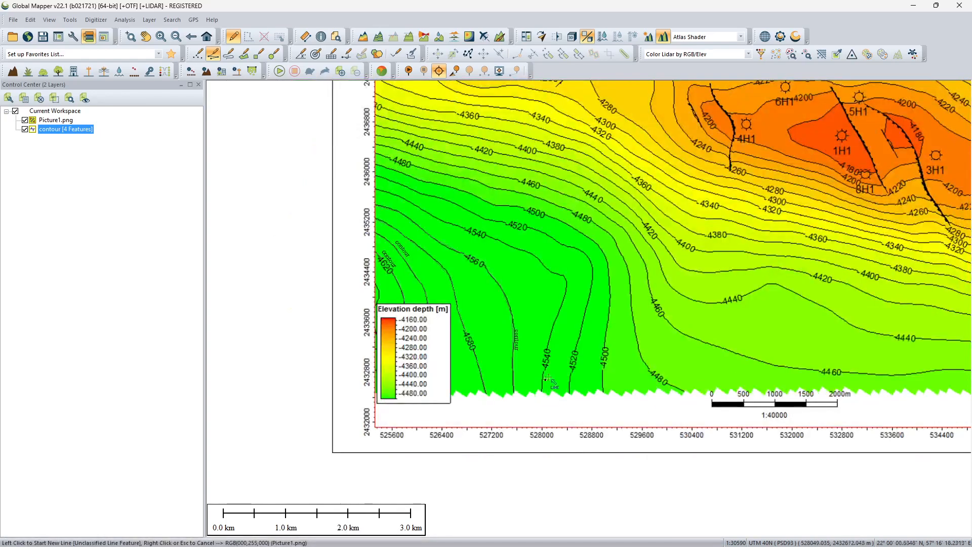
left_click(543, 392)
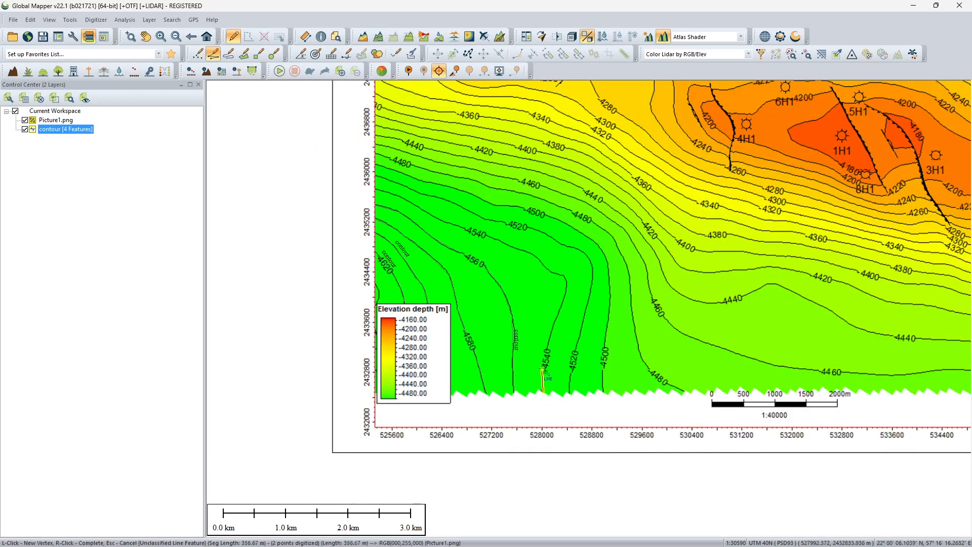
left_click(545, 364)
left_click(552, 331)
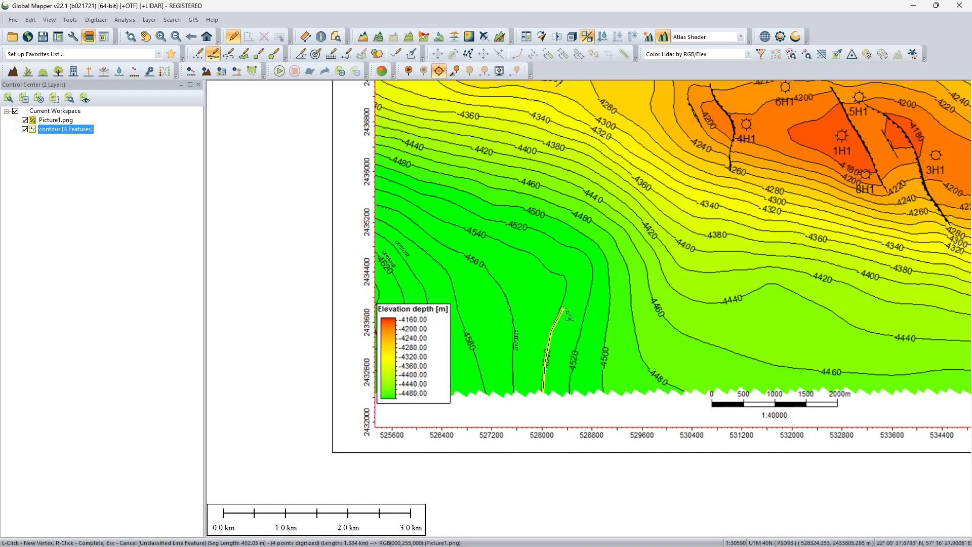
left_click(564, 278)
left_click(545, 262)
left_click(533, 252)
left_click(501, 242)
left_click(457, 225)
left_click(430, 215)
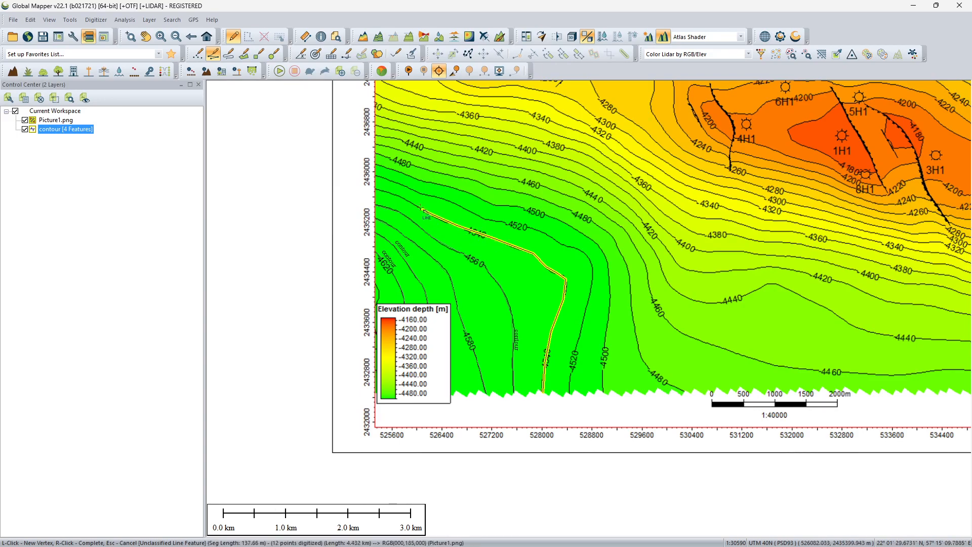
left_click(395, 197)
right_click(380, 193)
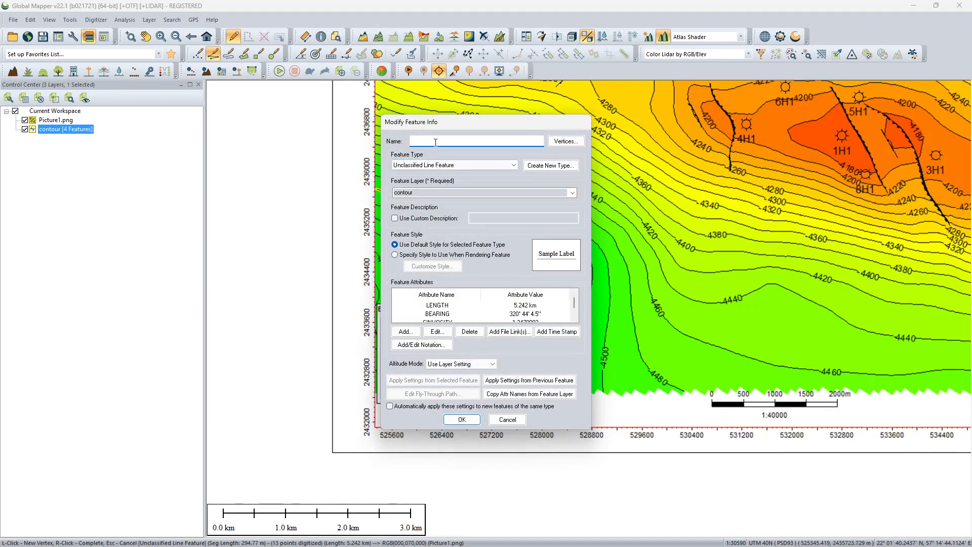
- Name the traced -4540 line contour, add a base_depth attribute with the value -4540, and save the feature
left_click_drag(457, 117, 205, 203)
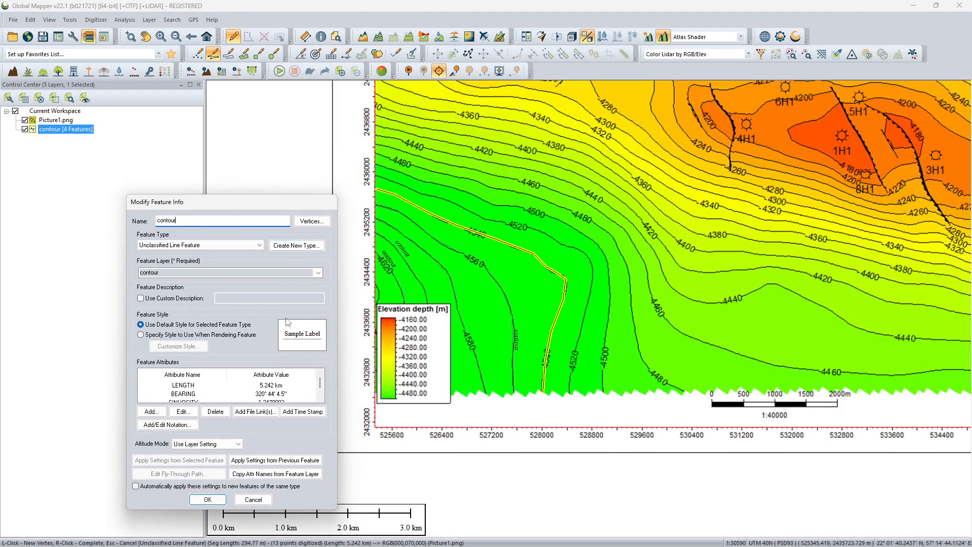
left_click(151, 411)
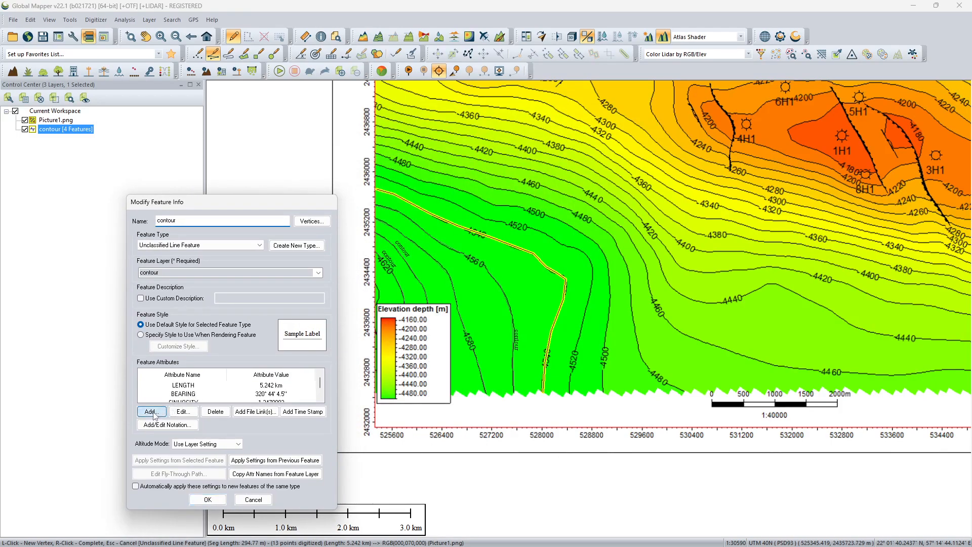
left_click(204, 366)
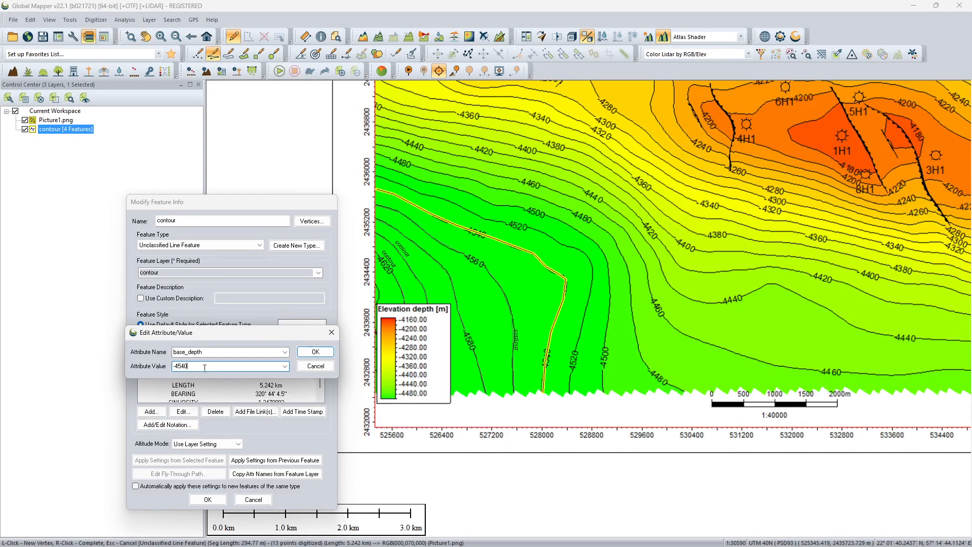
left_click(315, 351)
left_click(208, 500)
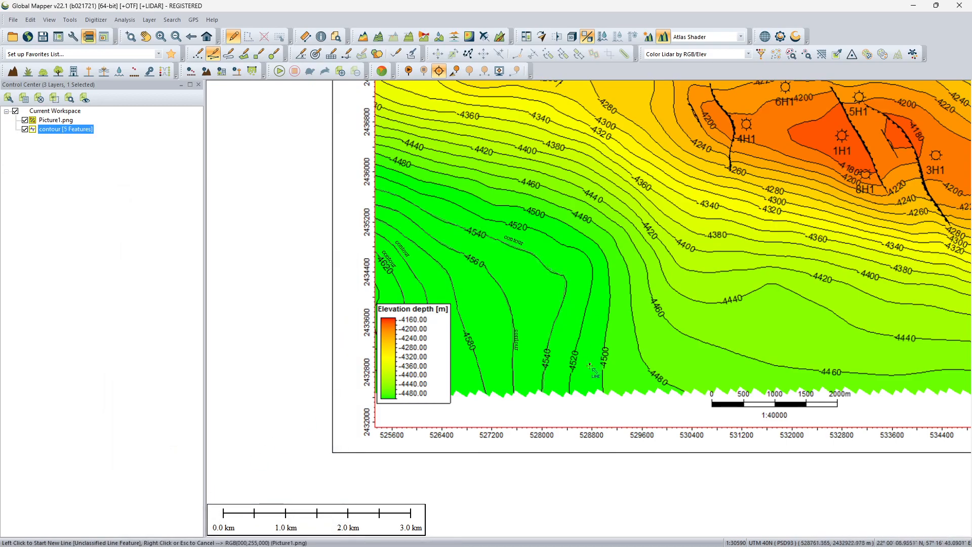
- Trace the -4520 contour from the jagged southern edge to the western map border as a line about 5.85 km long
left_click(570, 394)
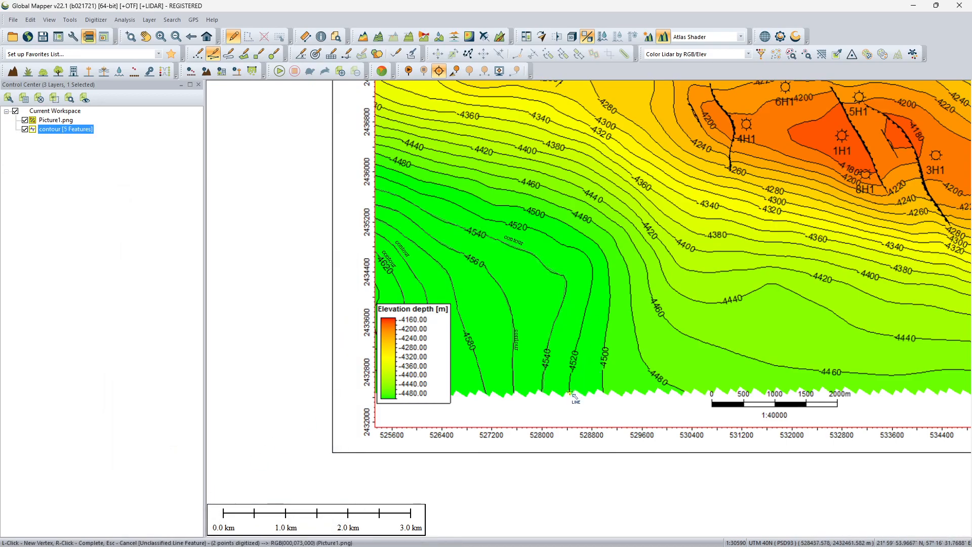
left_click(579, 338)
left_click(592, 273)
left_click(581, 249)
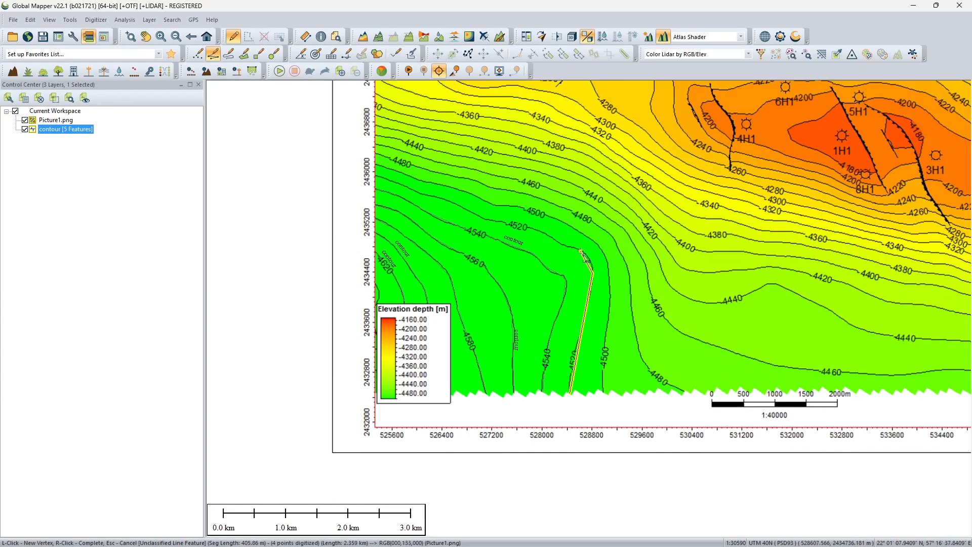
left_click(512, 223)
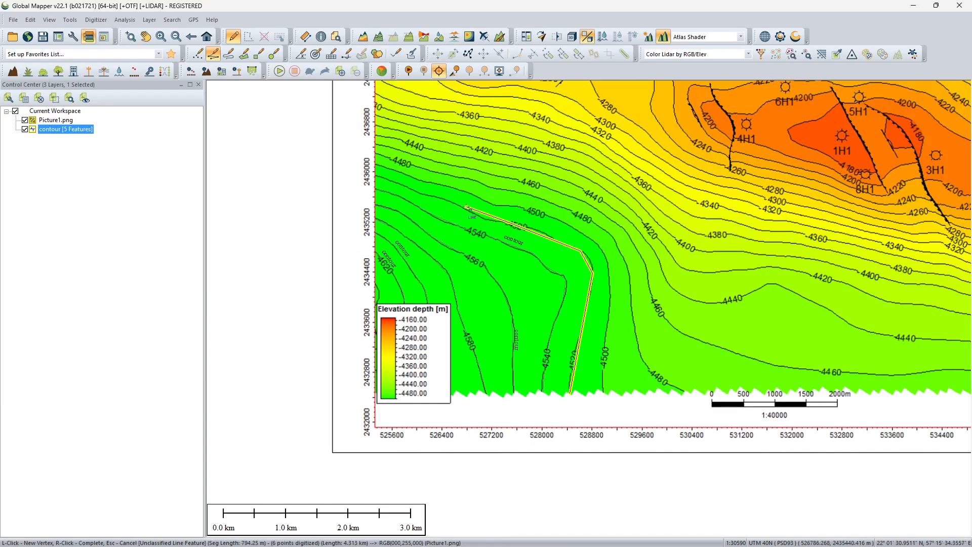
left_click(455, 201)
left_click(401, 182)
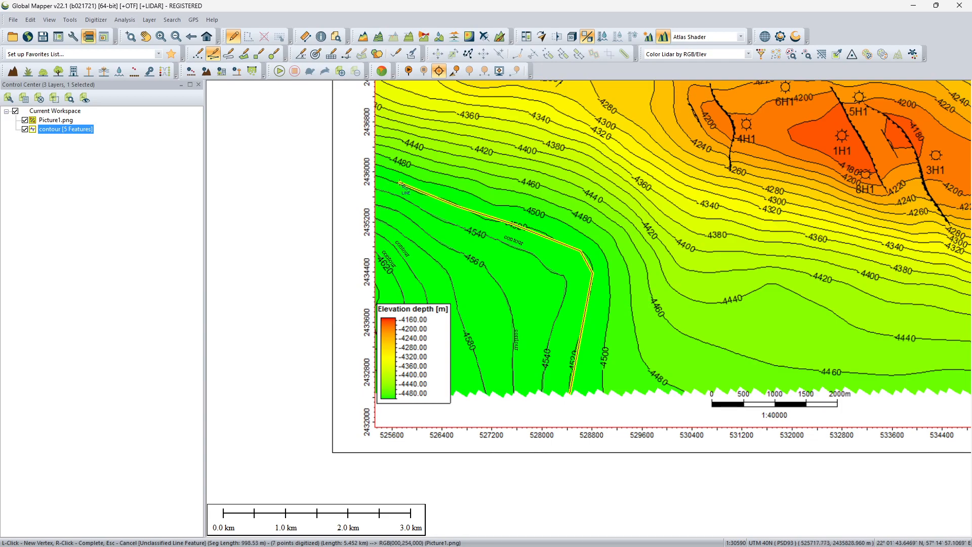
right_click(378, 178)
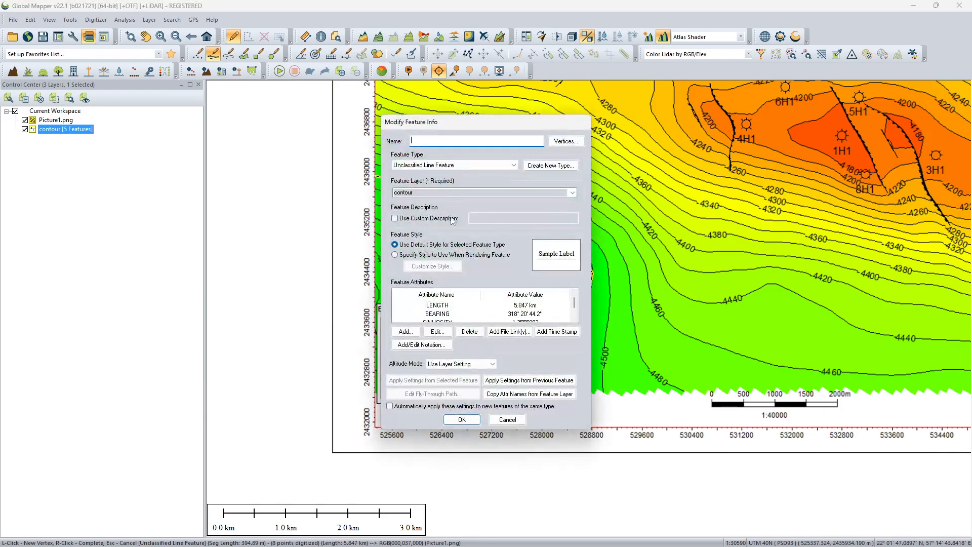
- Name the traced -4520 line contour, add a base_depth attribute with the value -4520, and save the feature
left_click(414, 334)
left_click(454, 286)
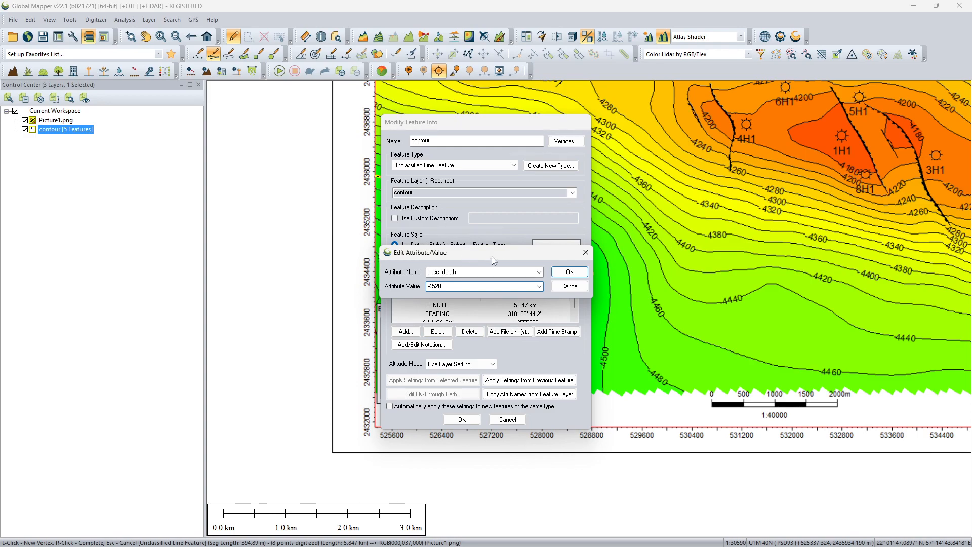
left_click(557, 275)
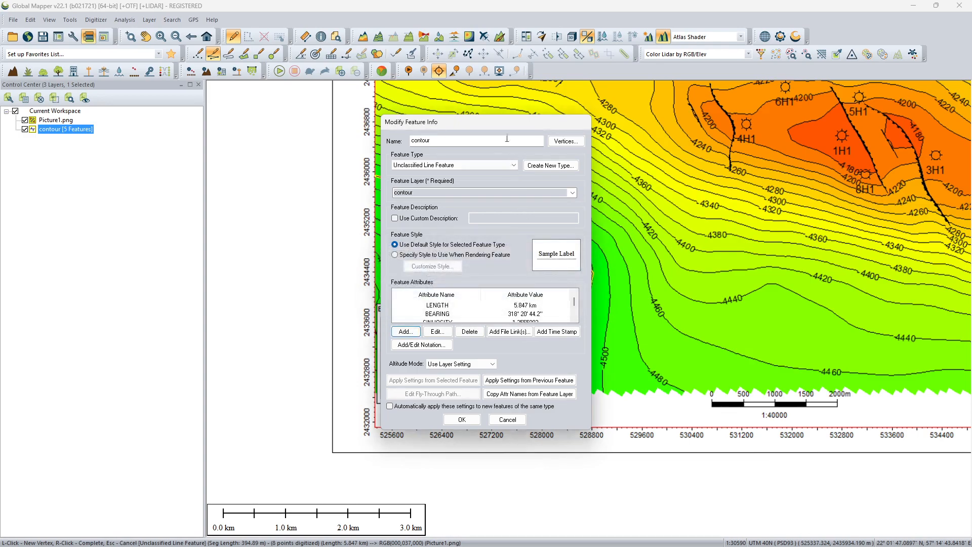
left_click_drag(499, 125, 338, 141)
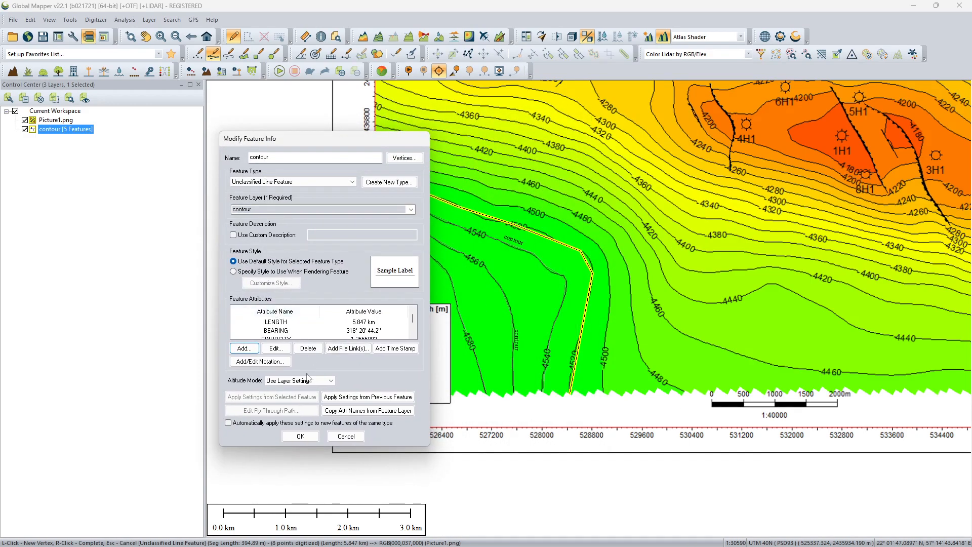
left_click(304, 435)
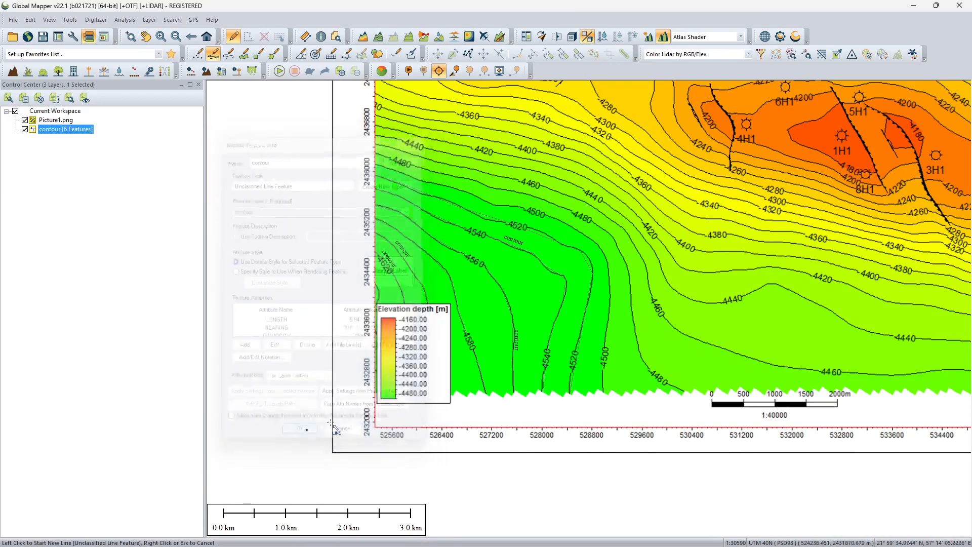
- Trace the -4500 contour from the jagged southern edge to the western map border as a line about 6.22 km long
left_click(603, 392)
left_click(611, 306)
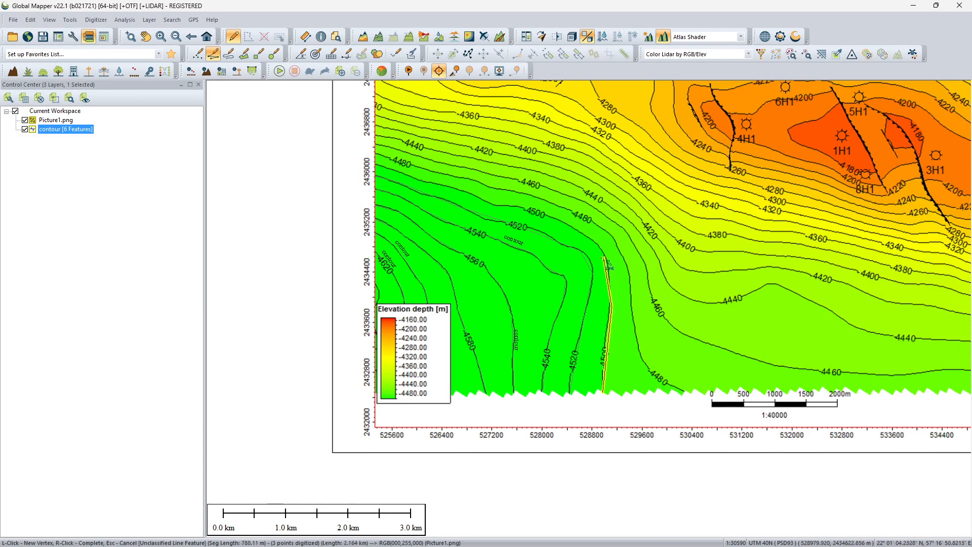
left_click(605, 255)
left_click(591, 237)
left_click(531, 210)
left_click(500, 205)
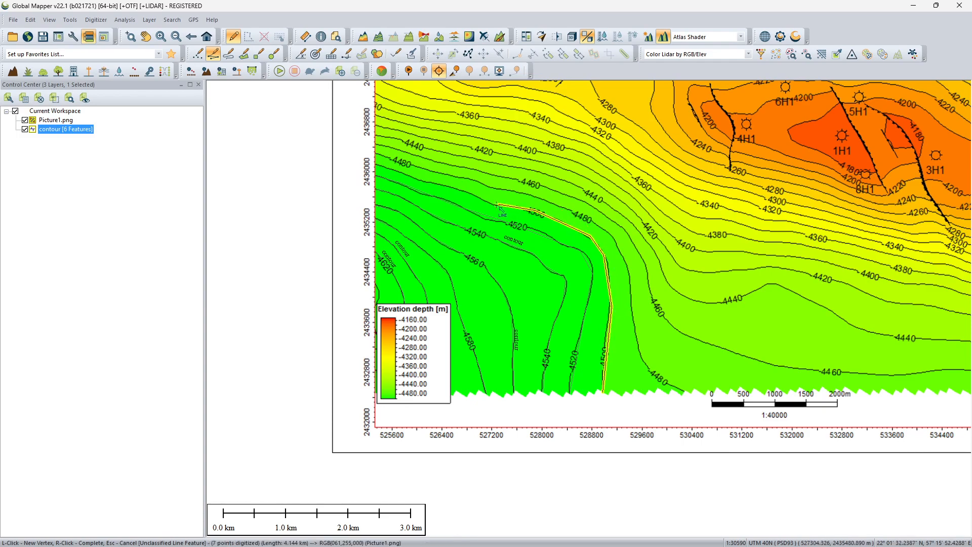
left_click(464, 193)
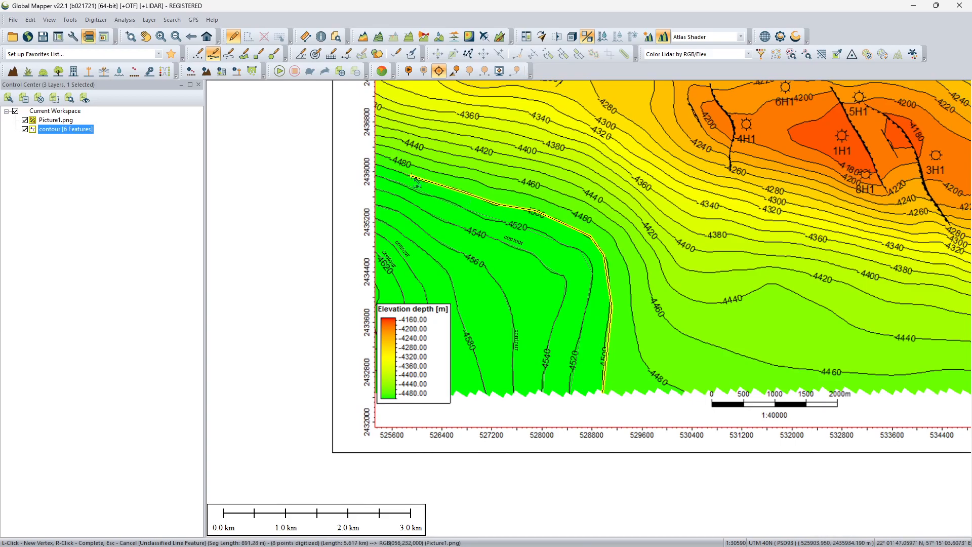
left_click(414, 178)
scroll(416, 180, "up", 3)
scroll(493, 205, "down", 1)
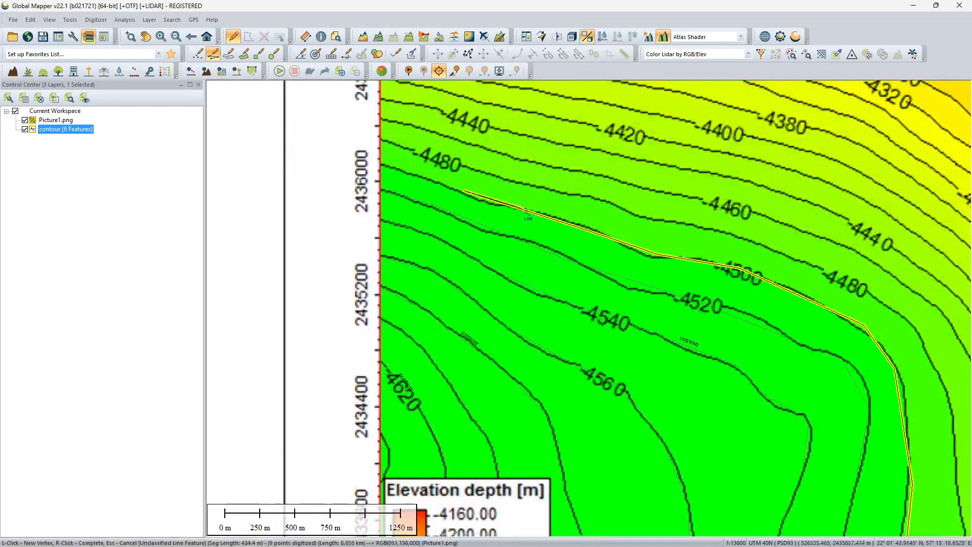
scroll(445, 190, "up", 3)
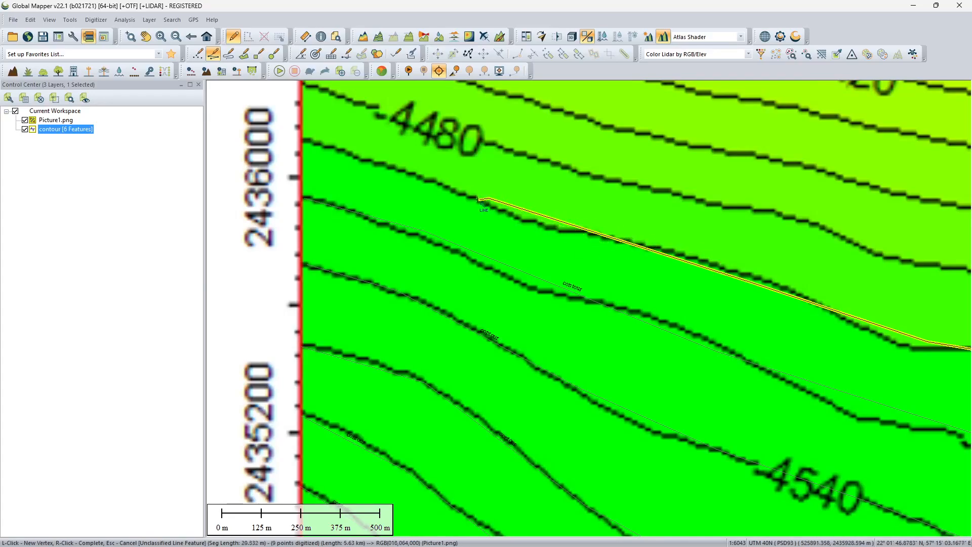
scroll(434, 183, "down", 1)
left_click(429, 183)
right_click(350, 159)
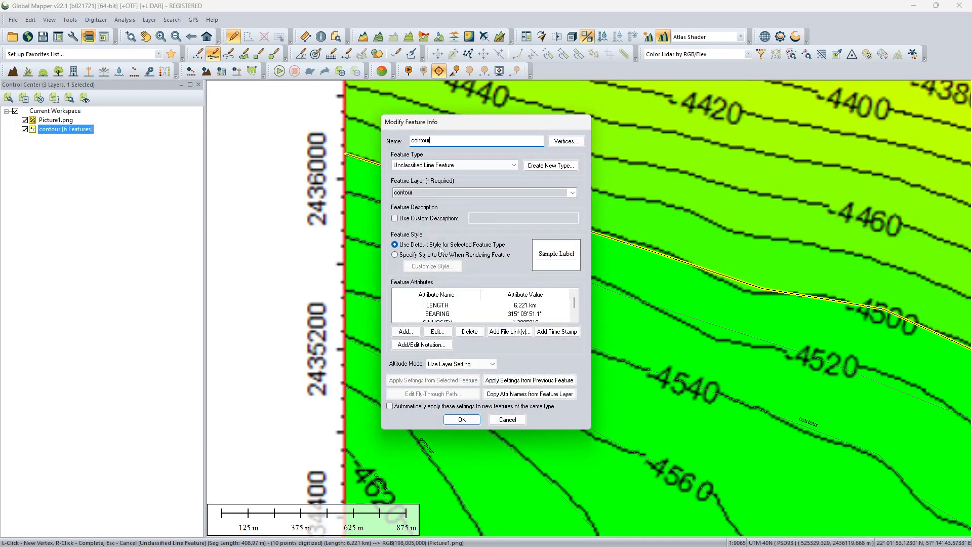
- Name the traced -4500 line contour, add a base_depth attribute with the value -4500, and save the feature
left_click(405, 332)
left_click(447, 285)
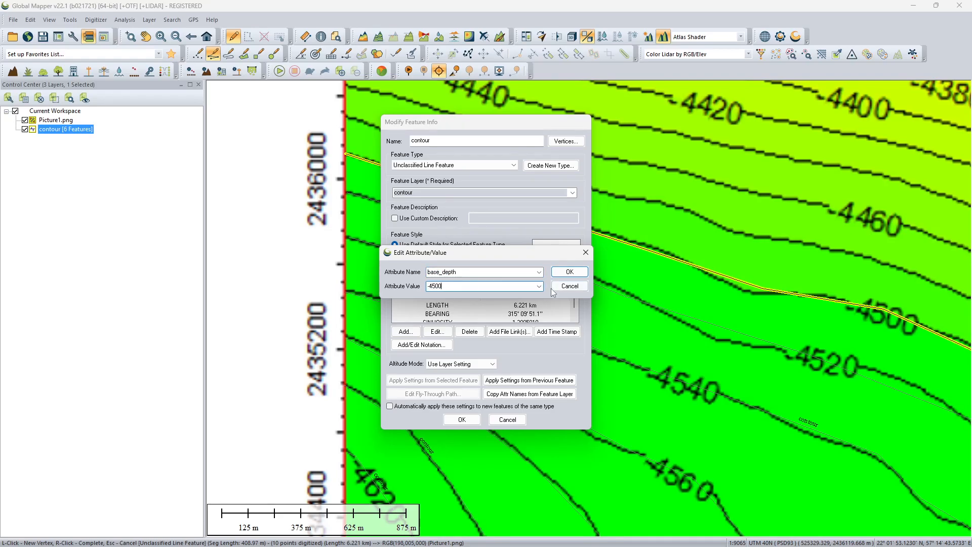
left_click(570, 272)
left_click(462, 420)
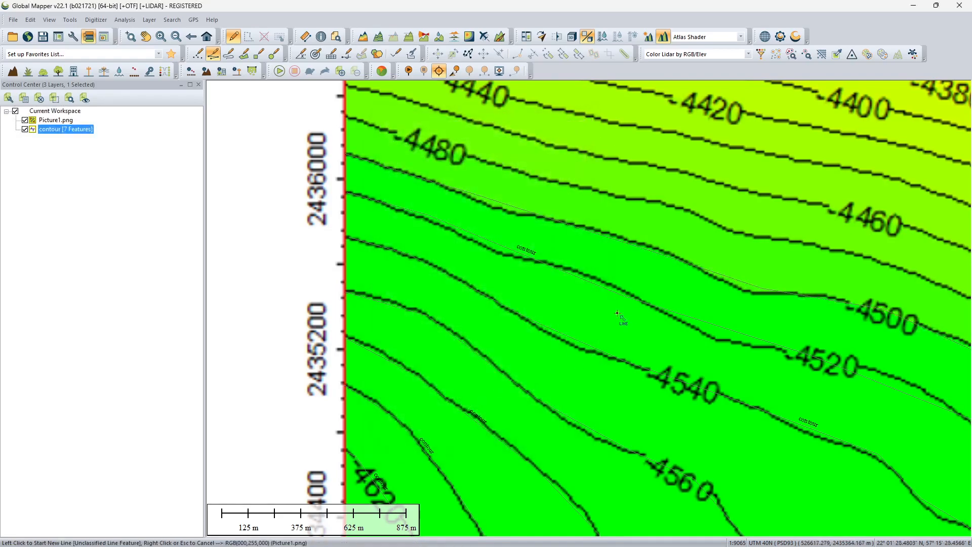
- Trace the -4480 contour from the jagged southern edge to the western map border as a line about 6.98 km long
scroll(728, 296, "down", 5)
scroll(769, 280, "up", 2)
left_click_drag(770, 279, 542, 283)
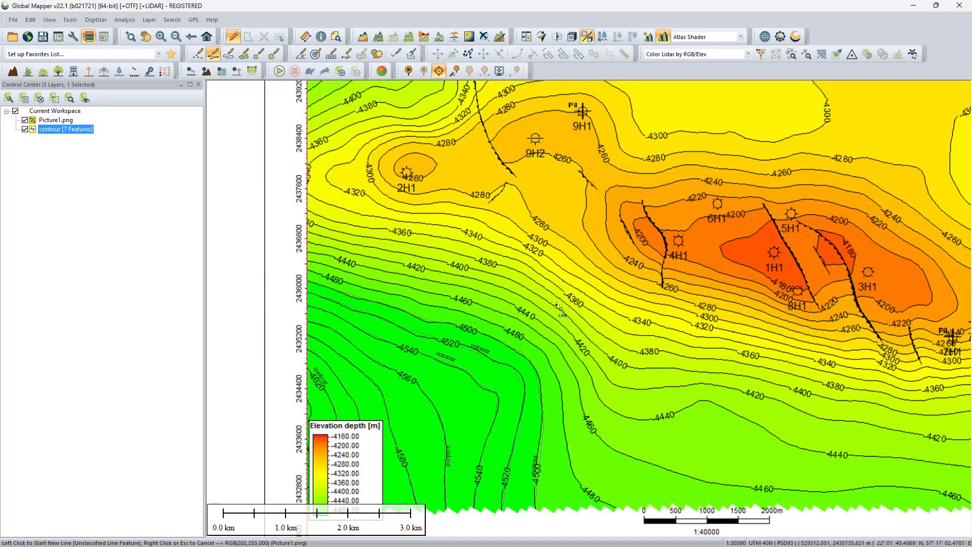
left_click_drag(608, 312, 572, 248)
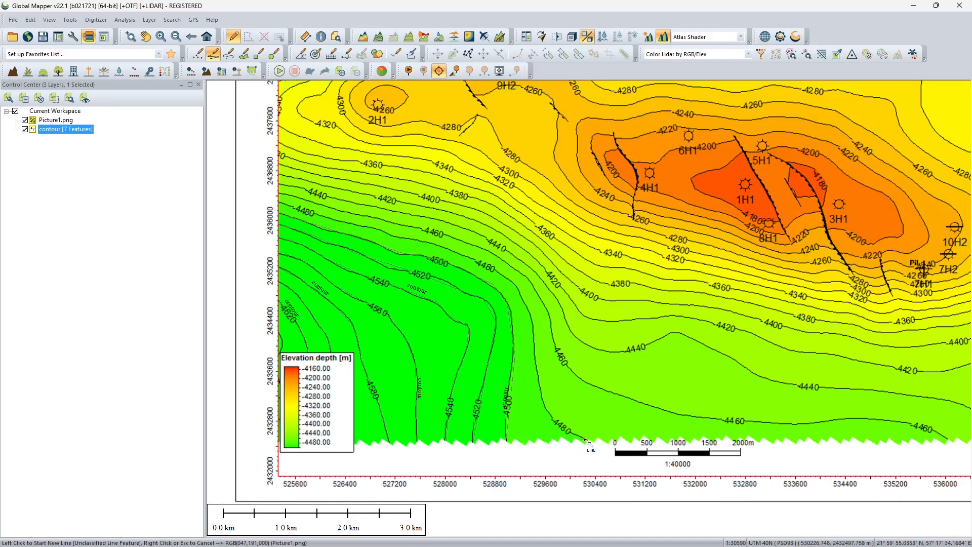
scroll(589, 442, "down", 2)
scroll(589, 442, "up", 1)
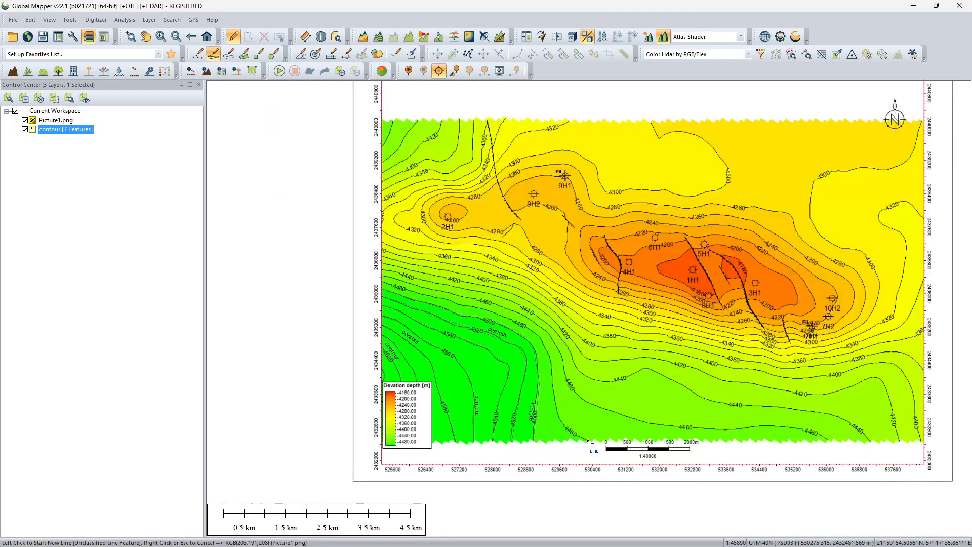
left_click(589, 442)
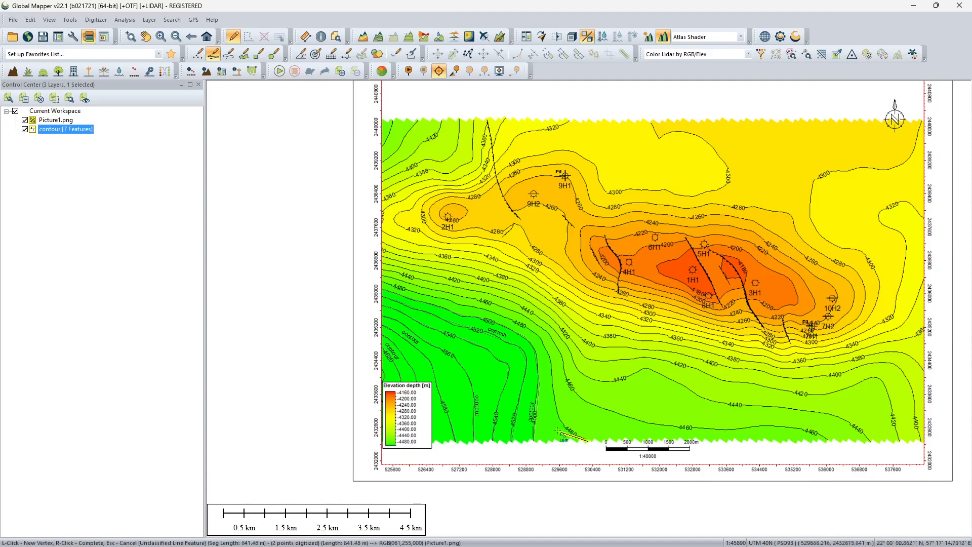
left_click(562, 421)
left_click(538, 379)
left_click(553, 372)
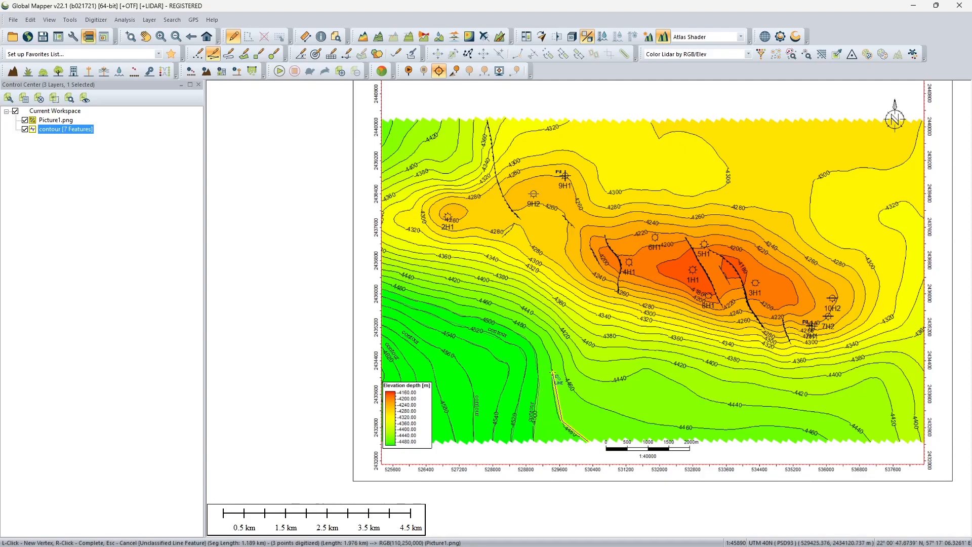
left_click(541, 334)
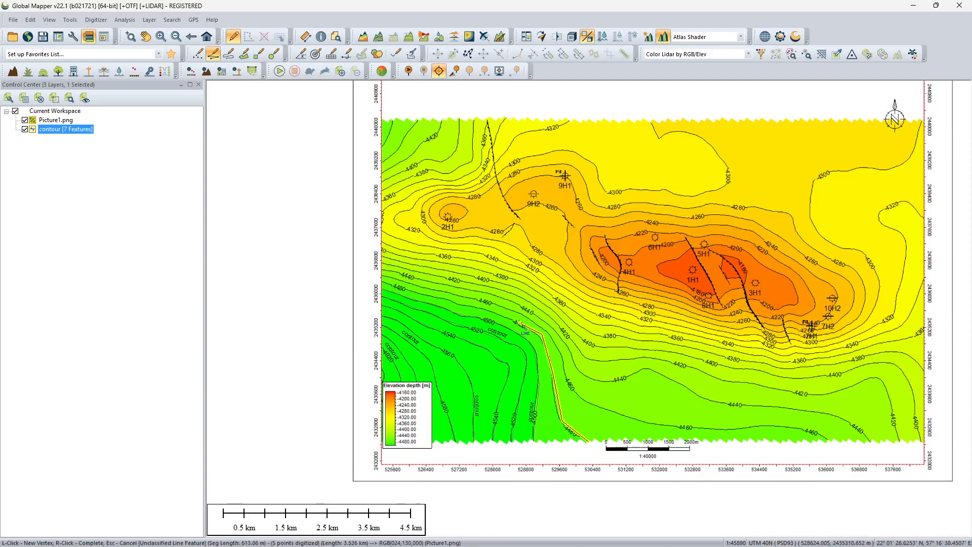
left_click(468, 307)
left_click(425, 303)
scroll(426, 295, "up", 2)
left_click(434, 299)
left_click(375, 281)
right_click(326, 264)
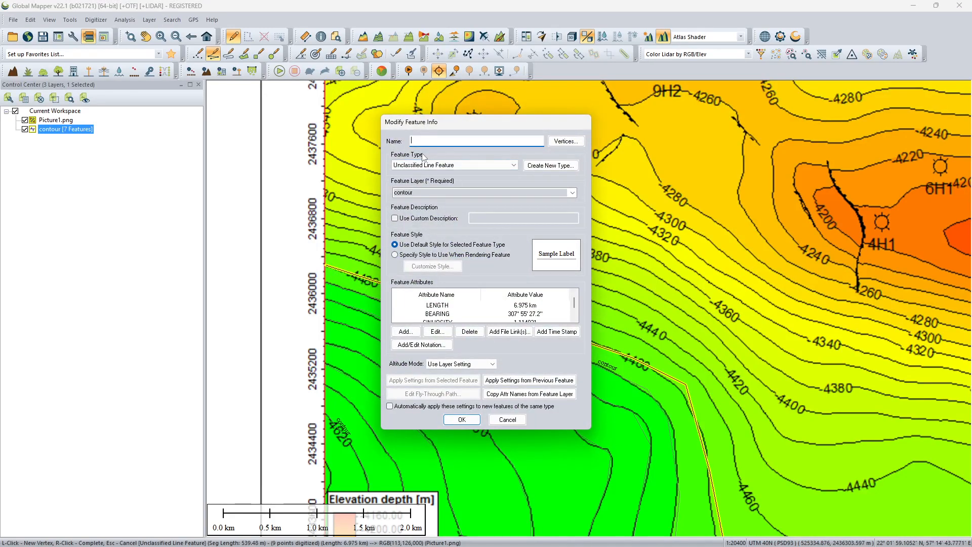
- Name the traced -4480 line contour, add a base_depth attribute with the value -4480, and save the feature
left_click(405, 331)
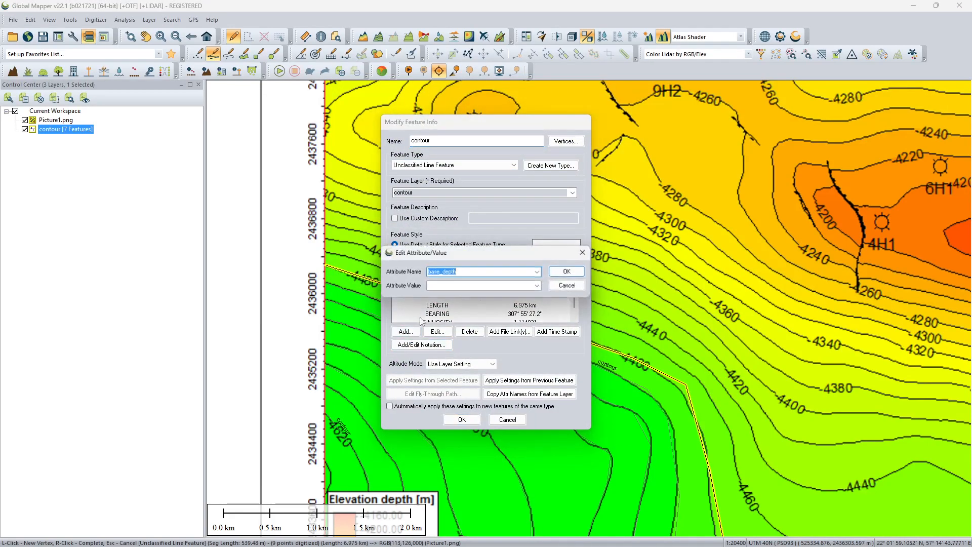
left_click(444, 287)
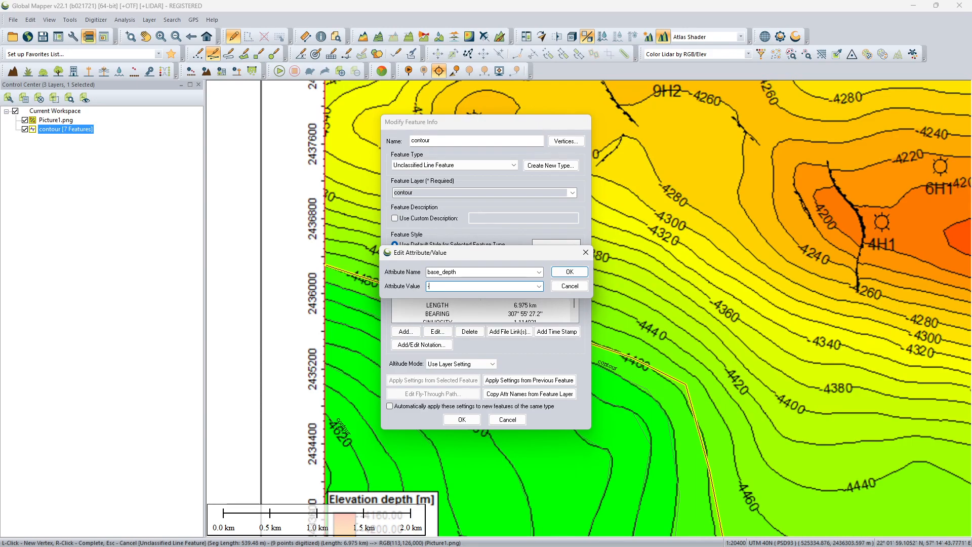
key("Return")
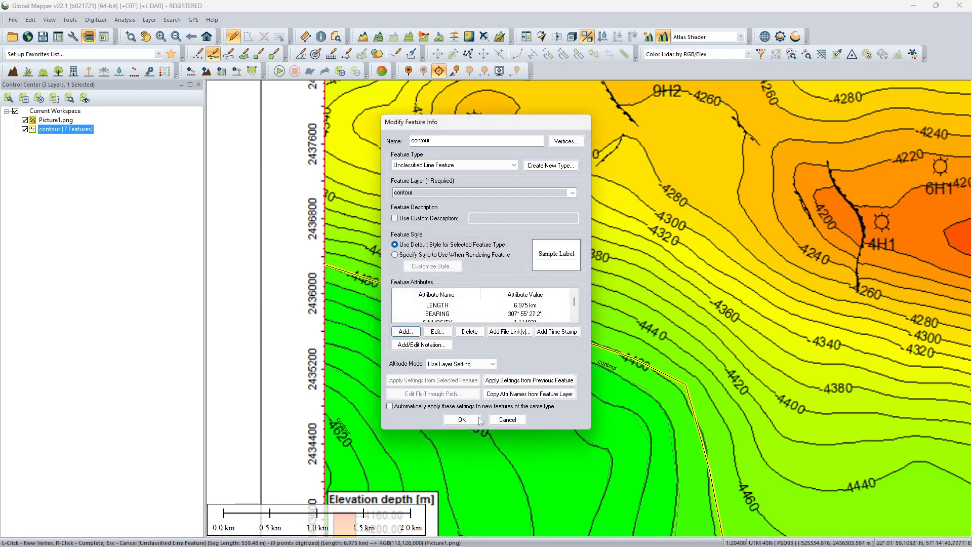
left_click(460, 421)
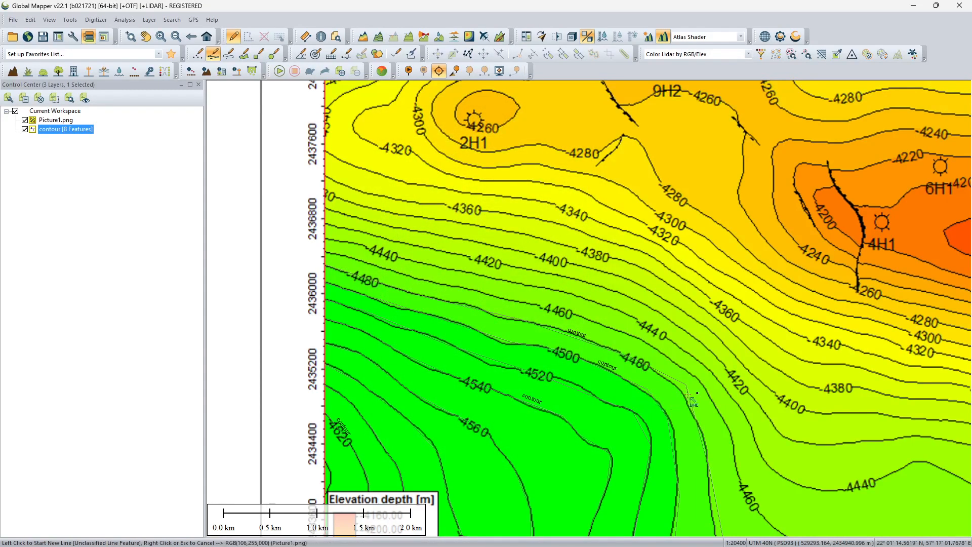
- Trace the -4460 contour from the western map border to the jagged southern edge near the southeast as a line about 12.14 km long
scroll(691, 398, "down", 2)
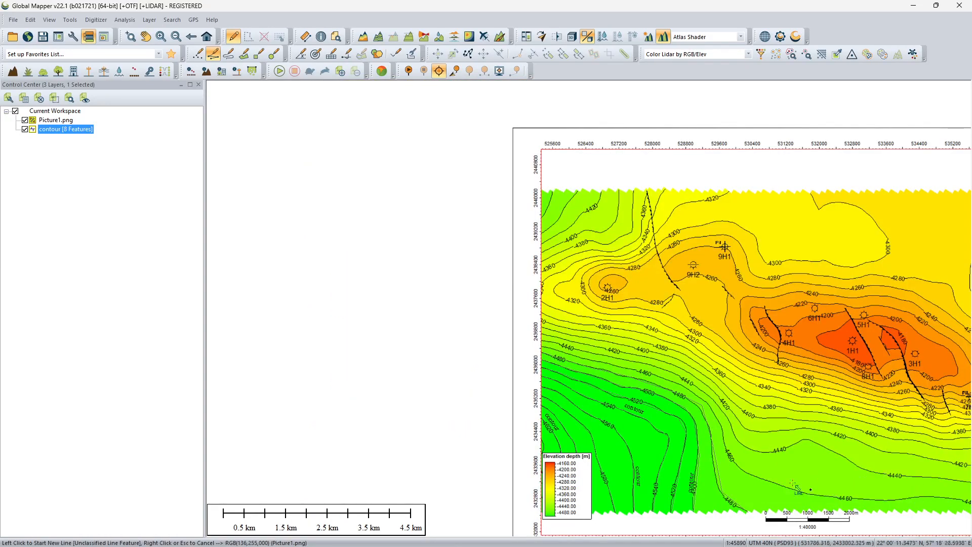
scroll(678, 405, "up", 1)
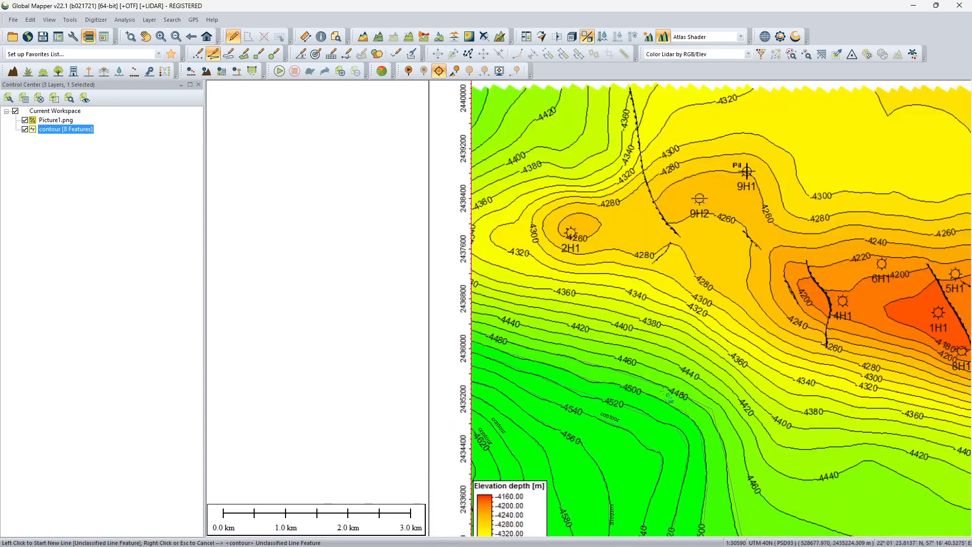
left_click(474, 331)
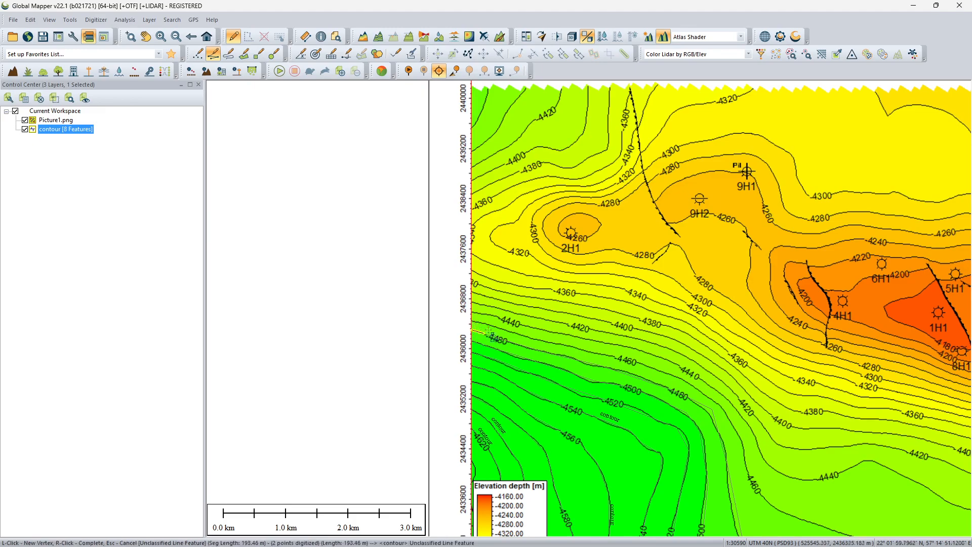
key("Escape")
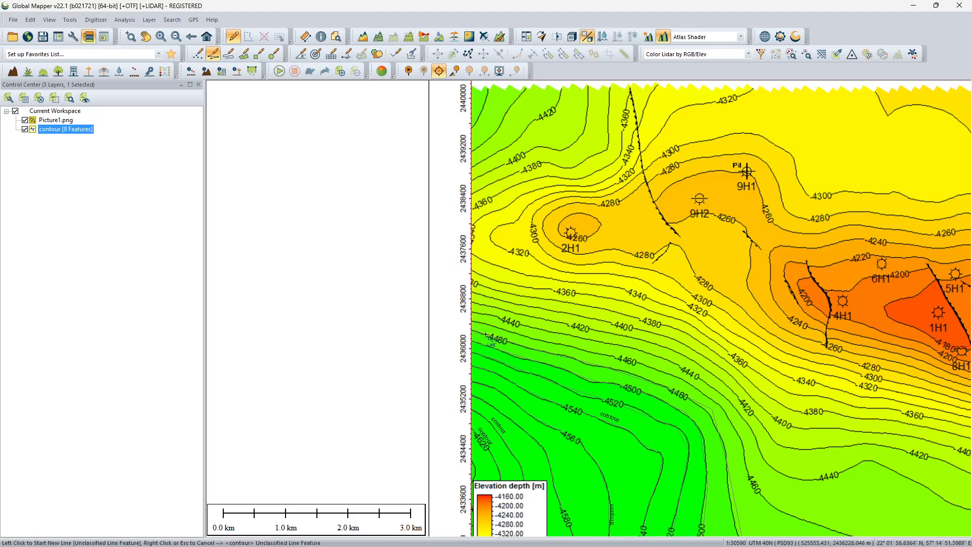
scroll(483, 334, "up", 1)
left_click(468, 314)
left_click(499, 322)
left_click(579, 345)
left_click(669, 367)
left_click(725, 378)
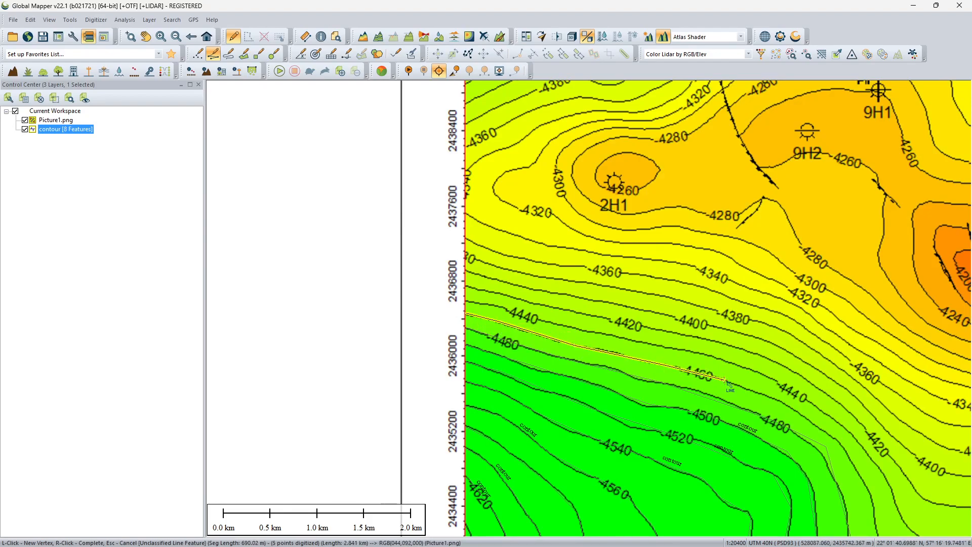
left_click(787, 404)
left_click(836, 439)
scroll(845, 452, "down", 3)
scroll(845, 452, "up", 2)
scroll(866, 486, "up", 1)
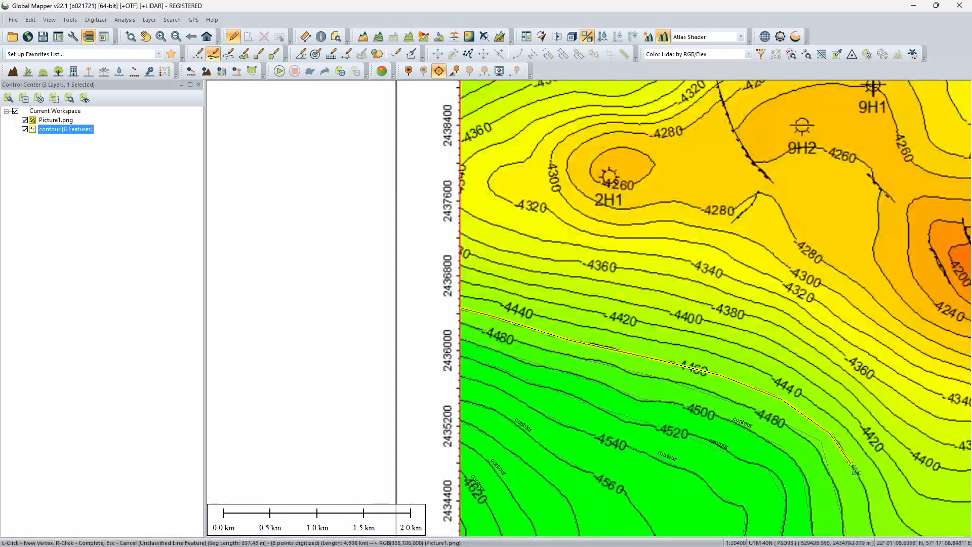
left_click(847, 458)
left_click(866, 492)
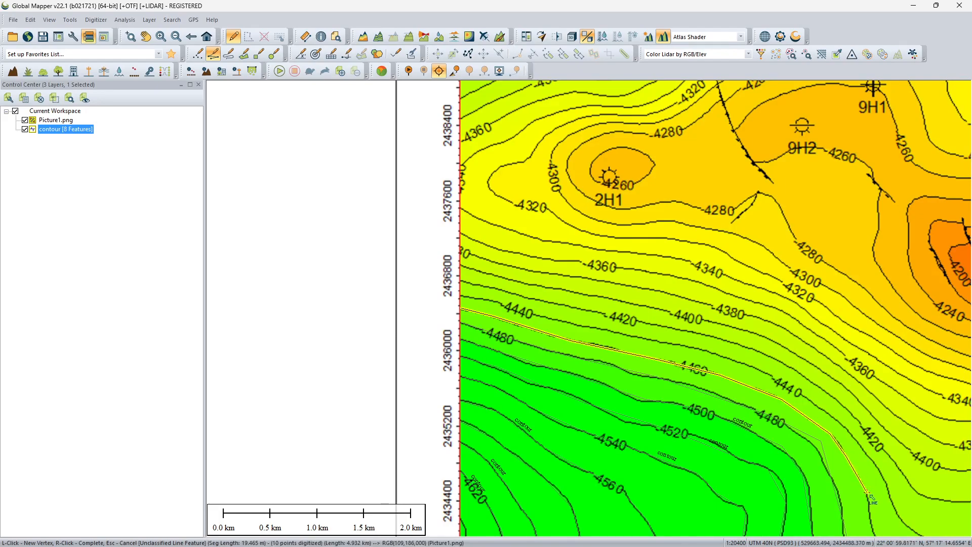
key("Down")
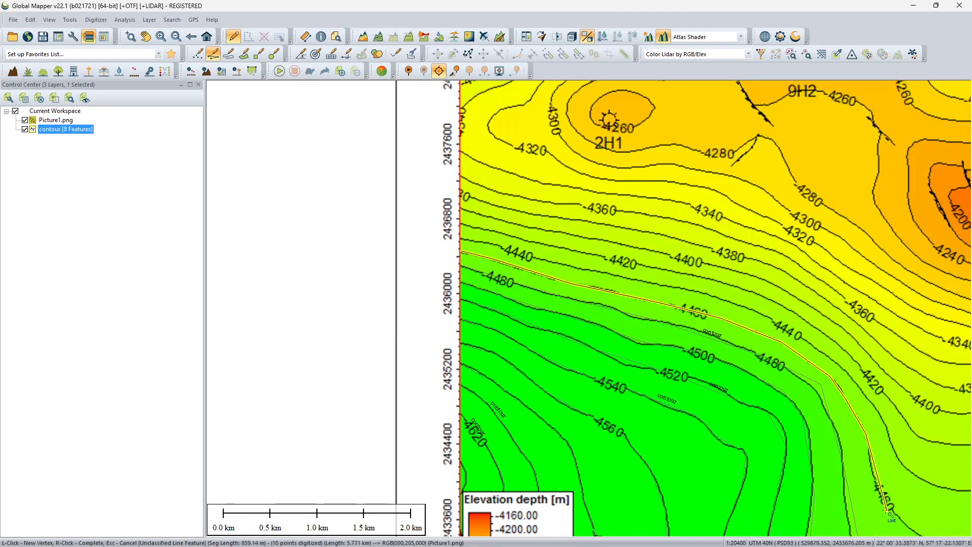
left_click(874, 480)
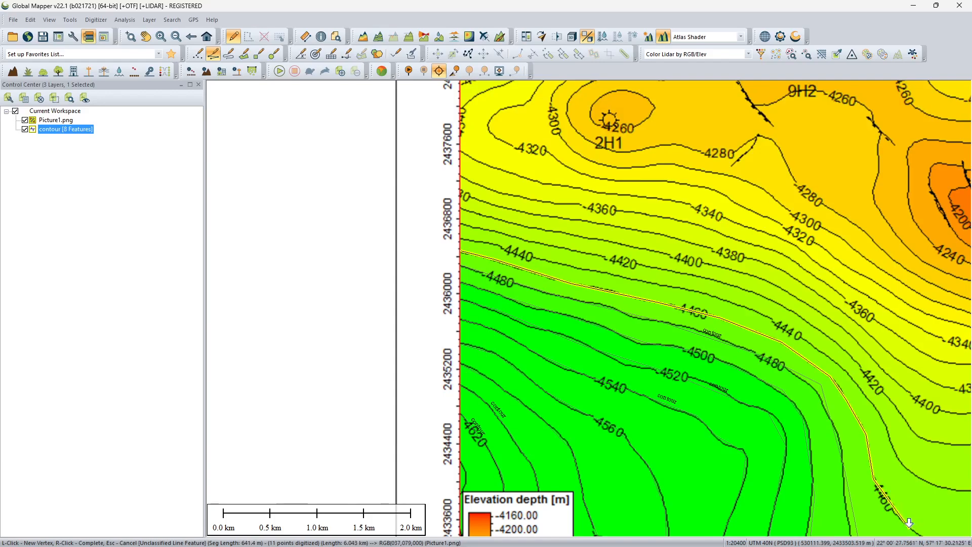
key("Down")
left_click(904, 462)
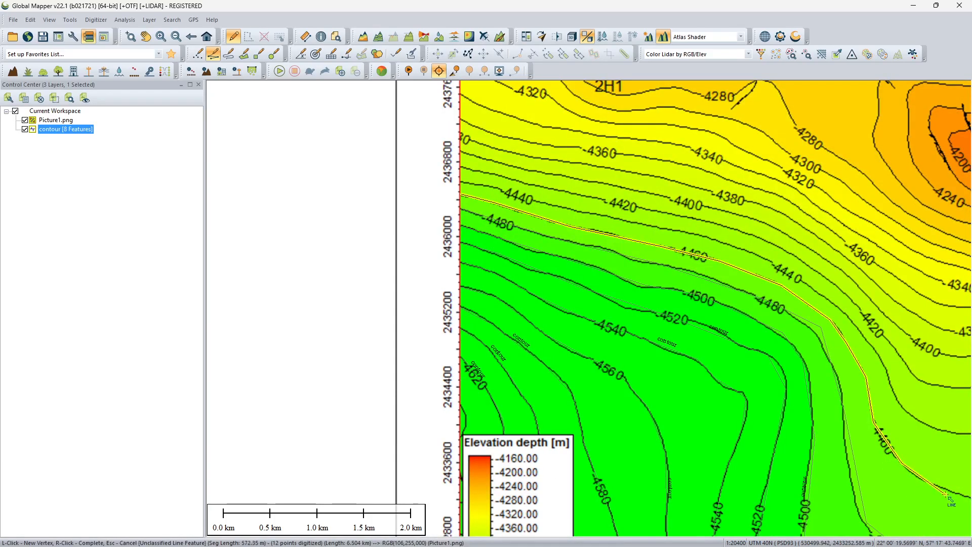
left_click(932, 485)
key("Right")
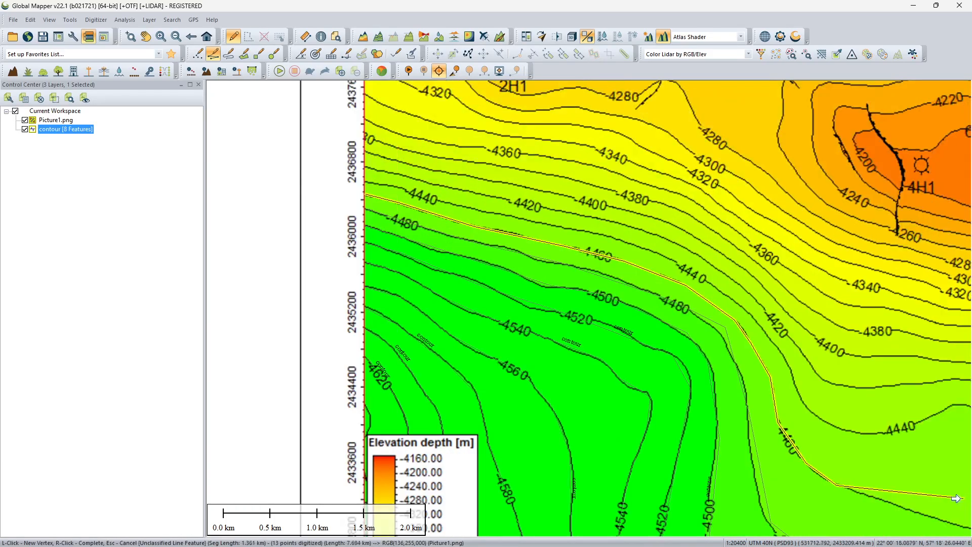
left_click(926, 515)
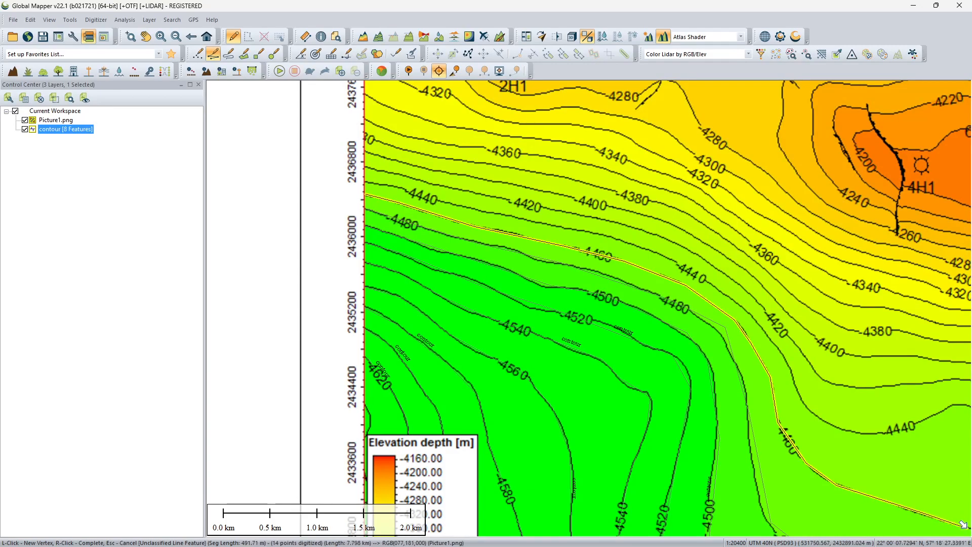
key("Right")
key("Down")
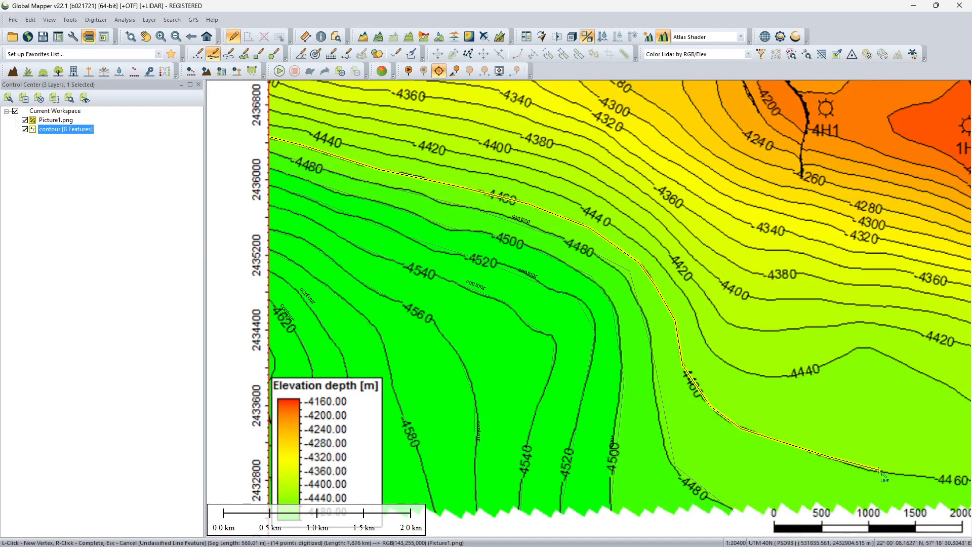
left_click(872, 475)
left_click(931, 479)
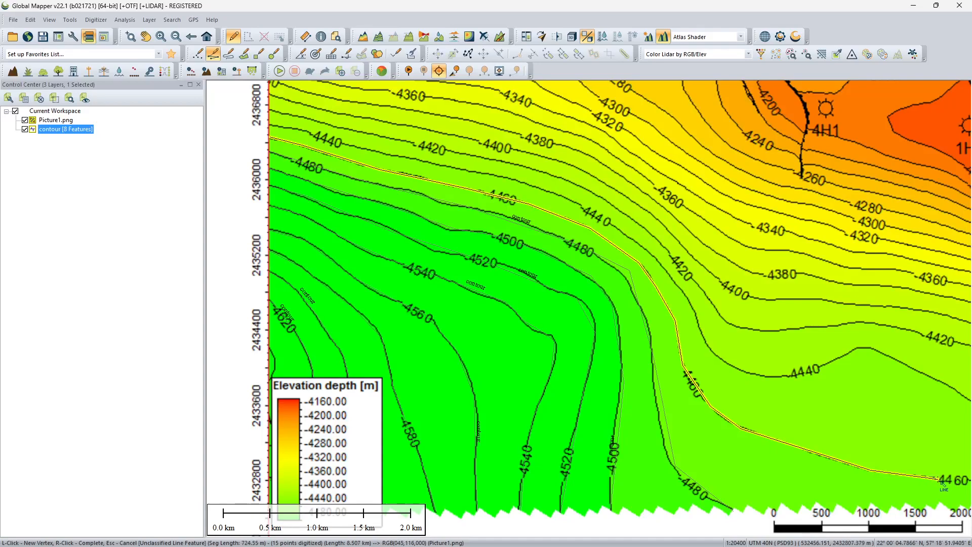
key("Right")
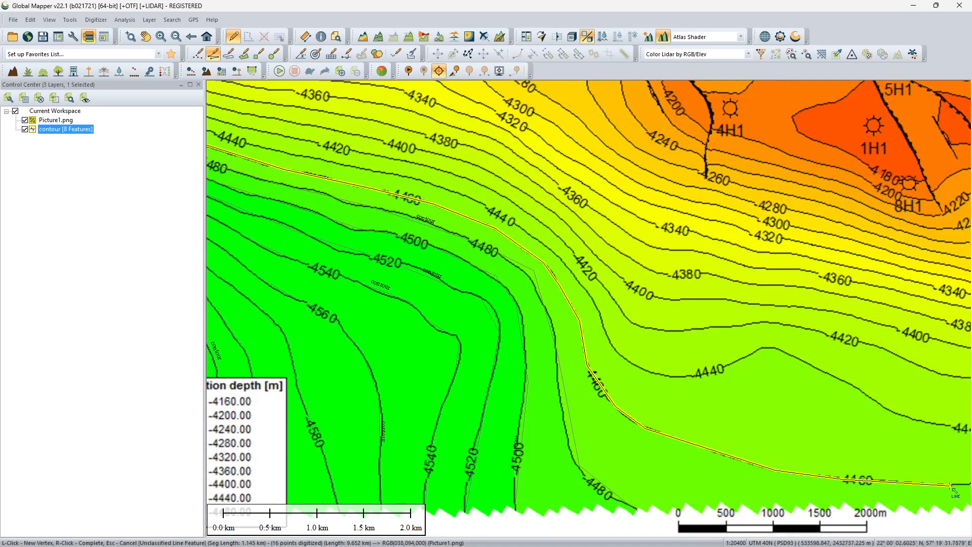
left_click(943, 485)
key("Right")
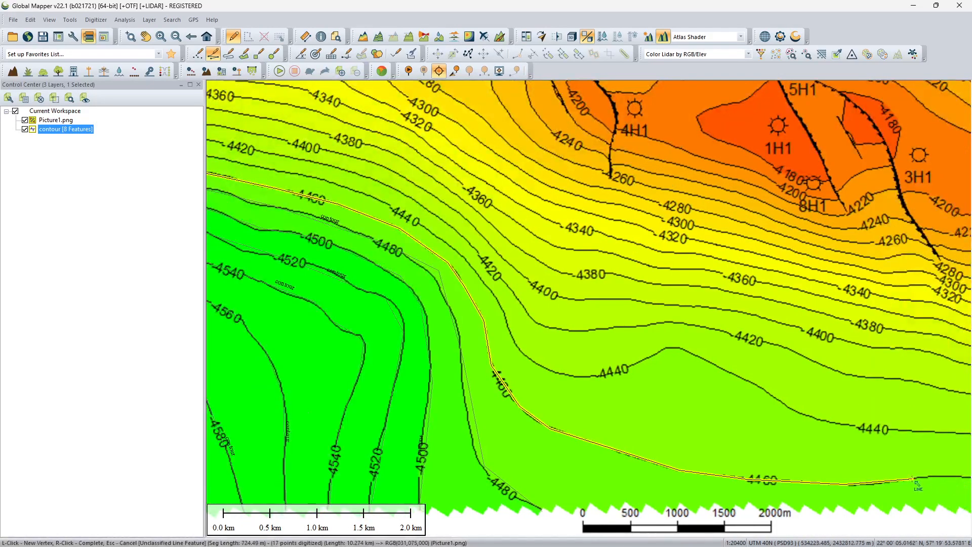
left_click(941, 475)
key("Right")
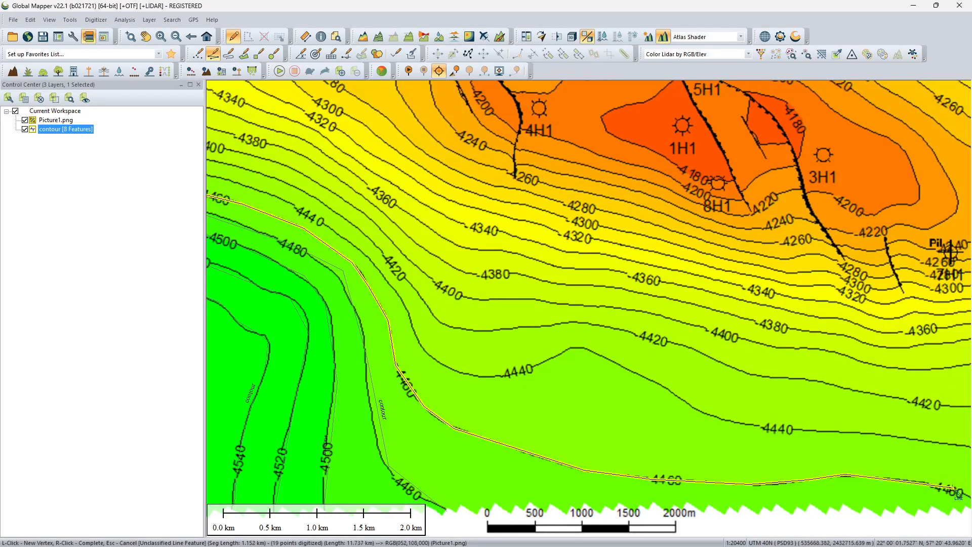
left_click(952, 492)
key("Right")
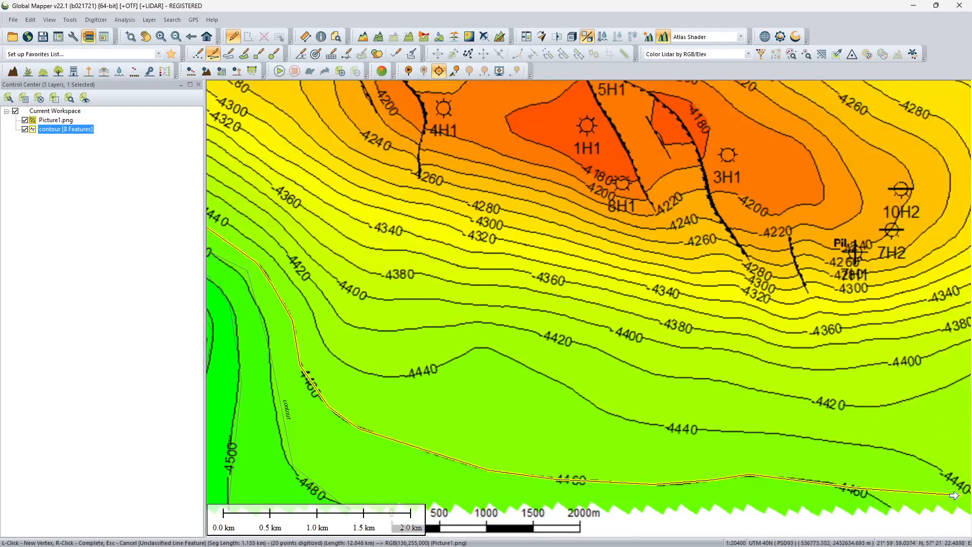
right_click(894, 510)
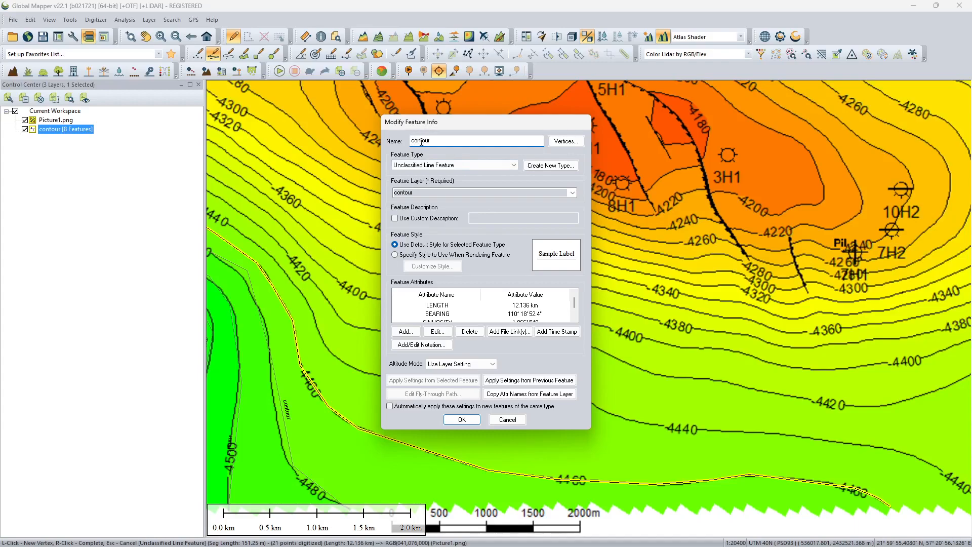
- Name the traced -4460 line contour, add a base_depth attribute with the value -4460, and save the feature
left_click(405, 332)
left_click(450, 286)
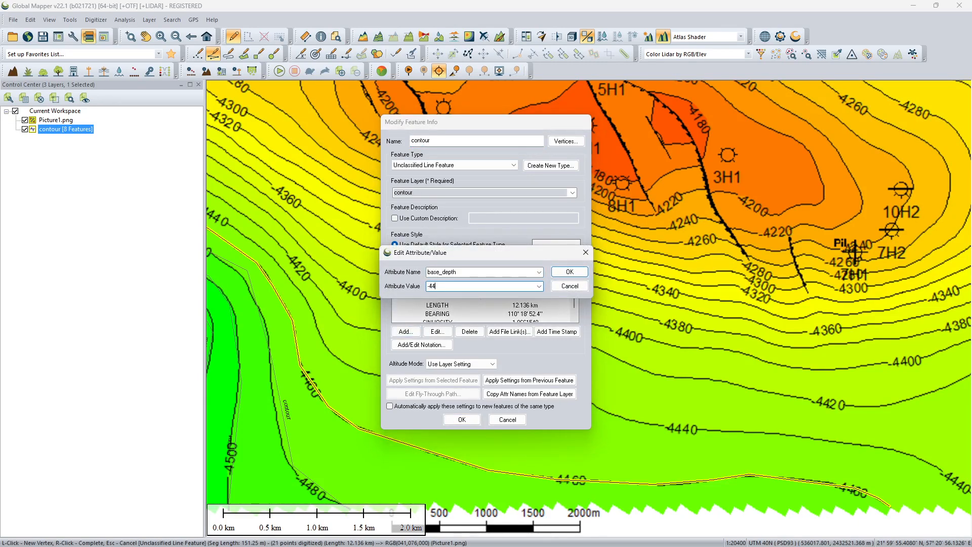
left_click(571, 272)
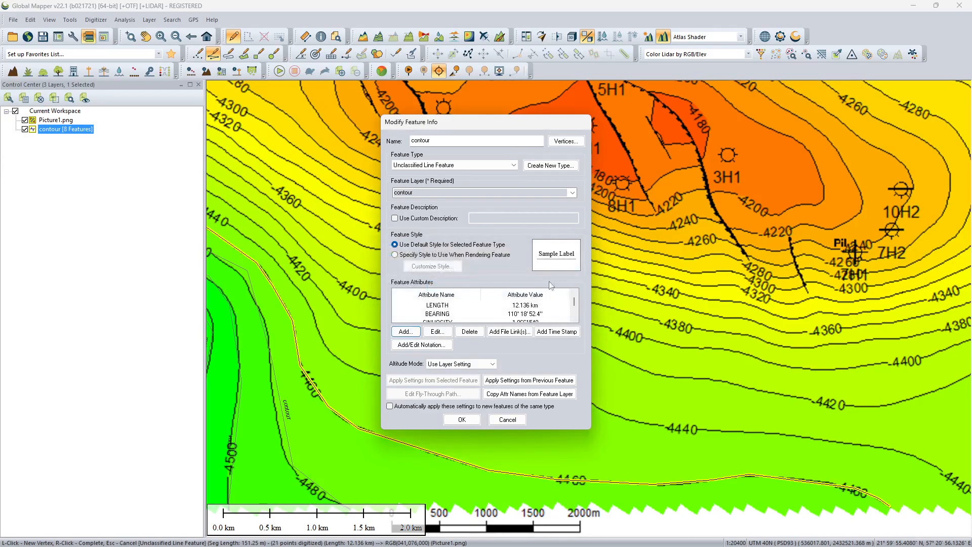
left_click(473, 420)
- Trace the -4440 contour from the jagged southern edge near the southeast to the western map border as a line about 13.12 km long
scroll(901, 454, "down", 1)
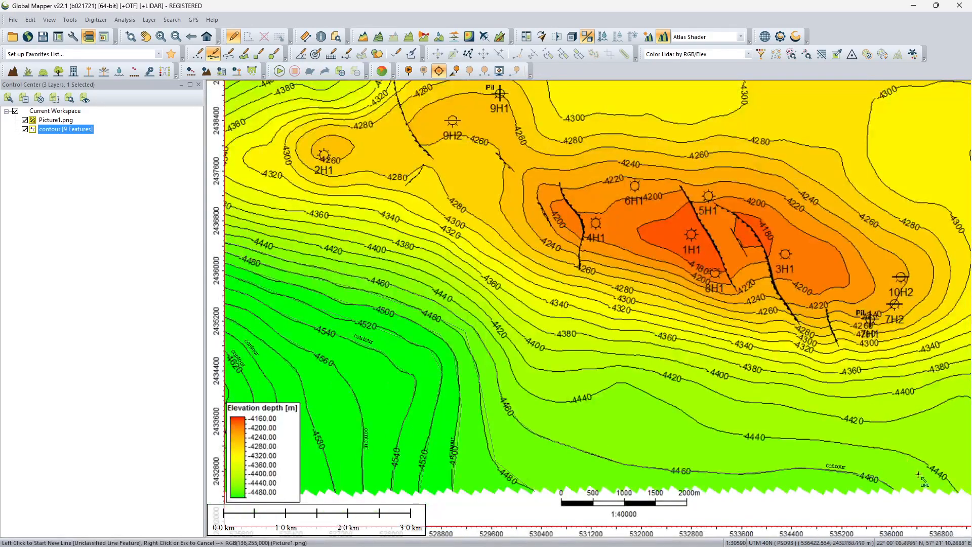
left_click(953, 491)
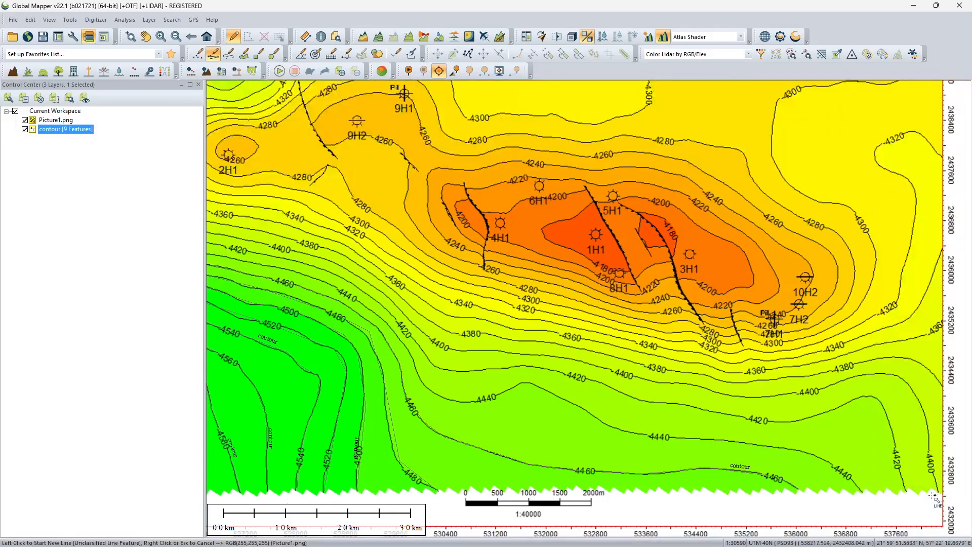
left_click(862, 491)
left_click(839, 470)
left_click(817, 458)
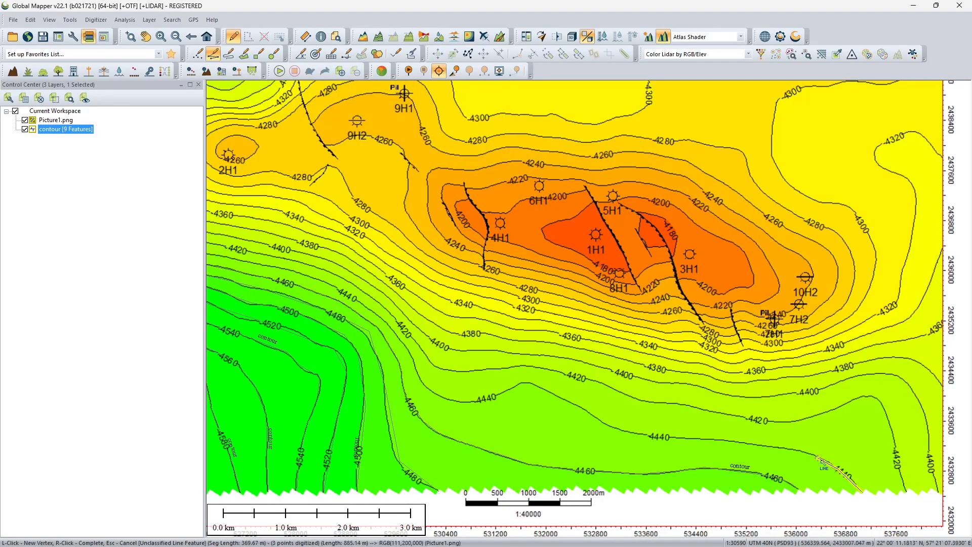
left_click(774, 448)
left_click(704, 441)
left_click(641, 434)
left_click(604, 423)
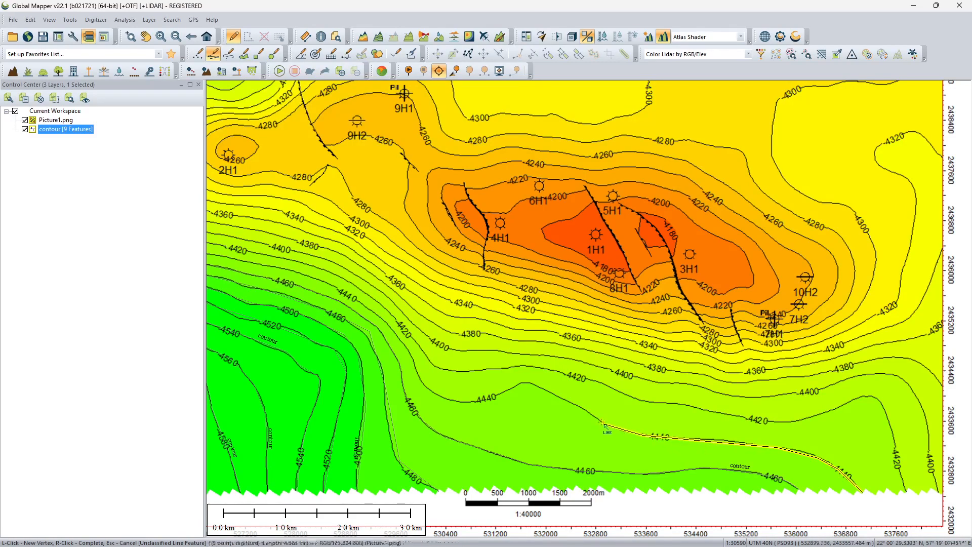
left_click(574, 404)
left_click(531, 384)
left_click(520, 383)
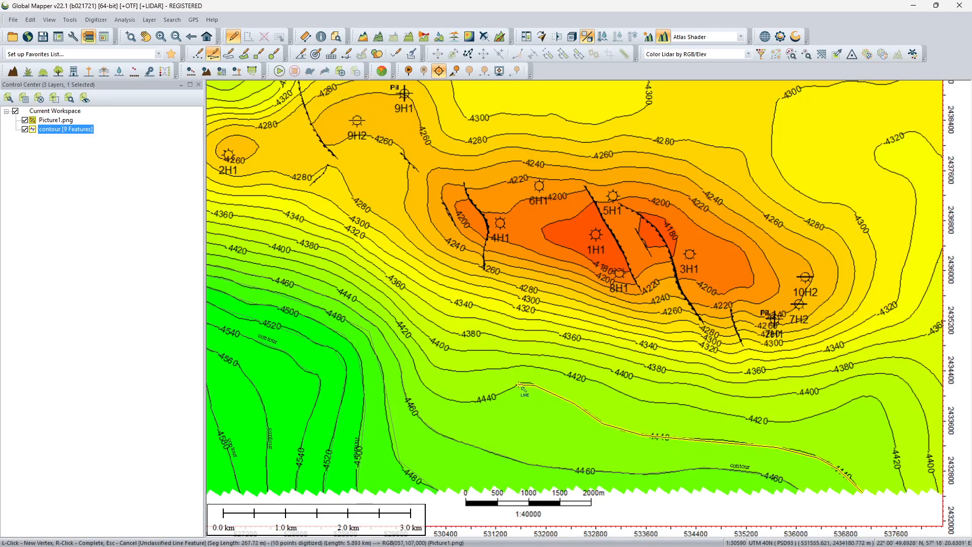
left_click(482, 401)
left_click(446, 398)
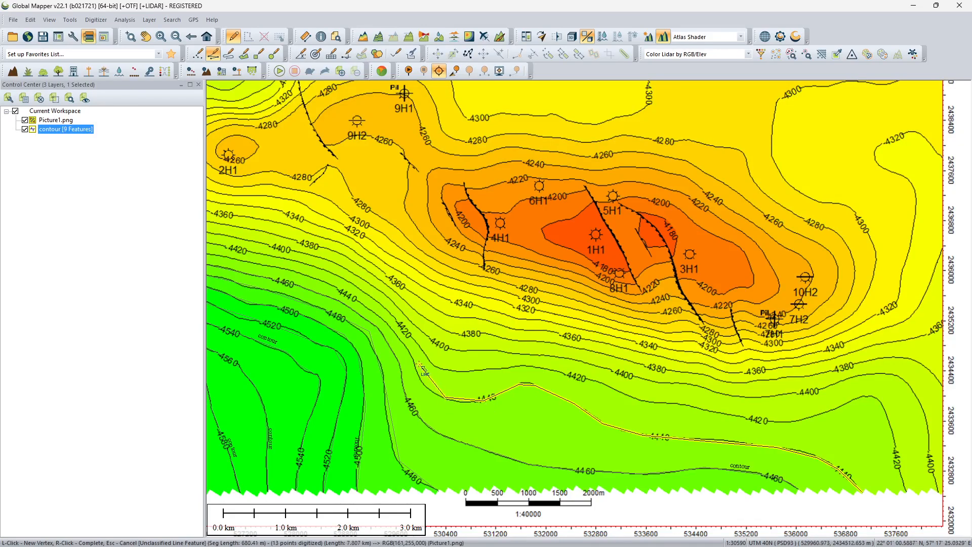
left_click(420, 381)
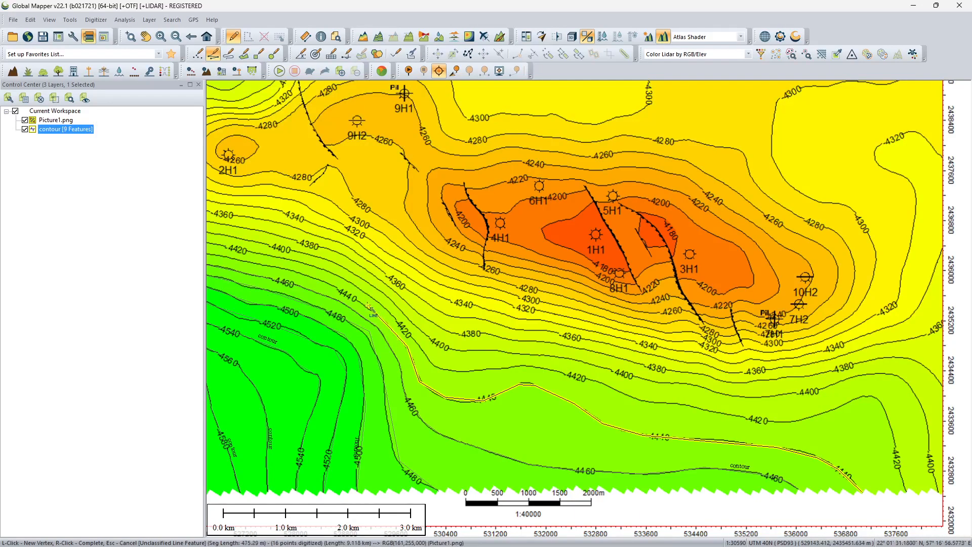
left_click(362, 304)
scroll(361, 302, "up", 2)
left_click(280, 245)
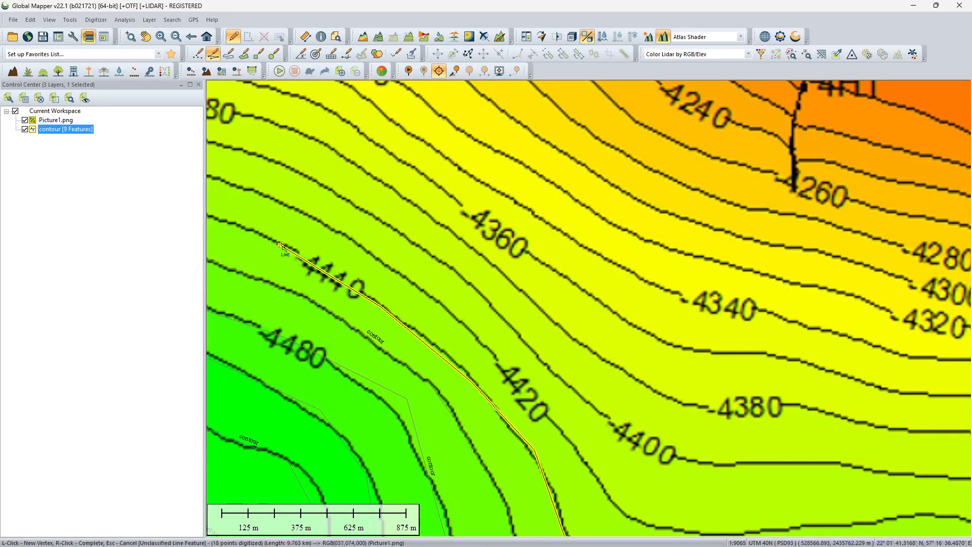
left_click(244, 225)
scroll(244, 225, "down", 2)
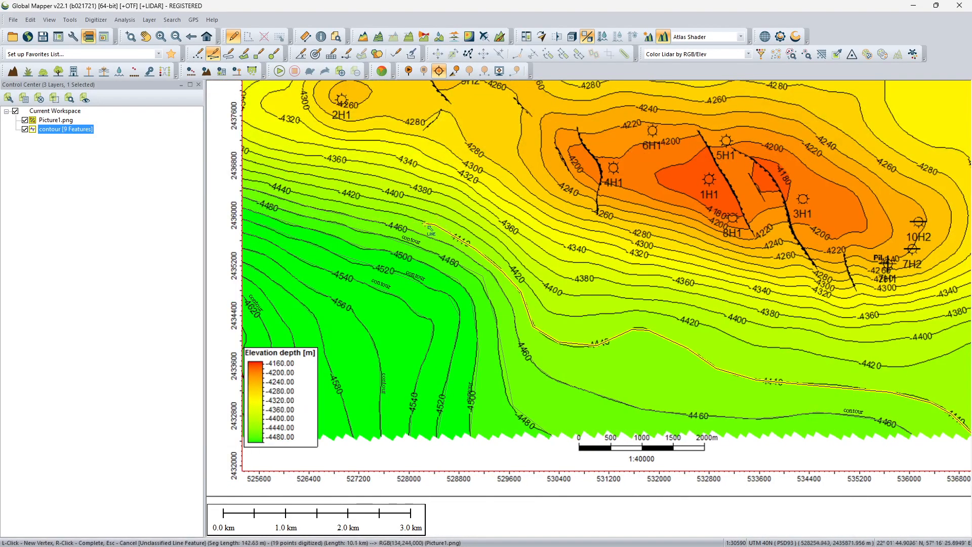
scroll(383, 205, "up", 2)
left_click(377, 203)
left_click(306, 188)
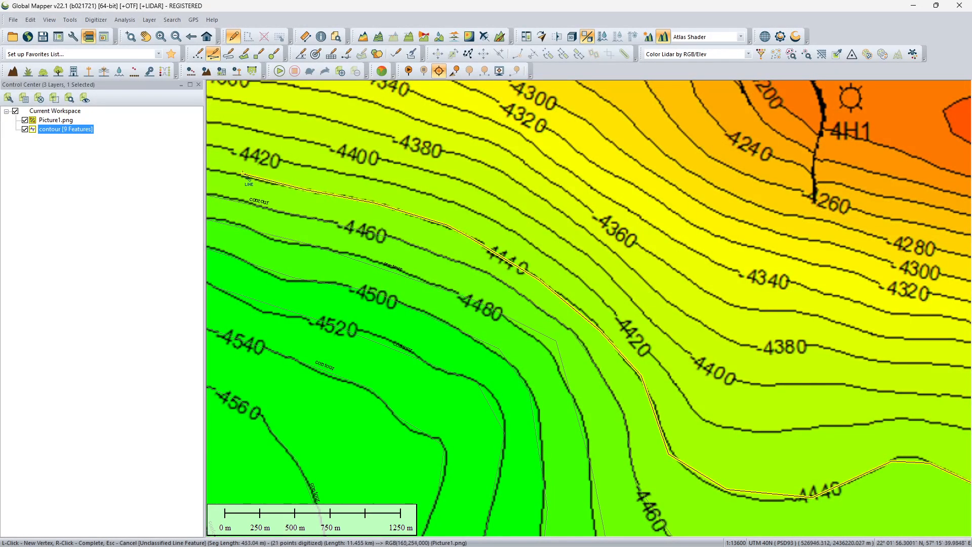
left_click(233, 172)
left_click(215, 169)
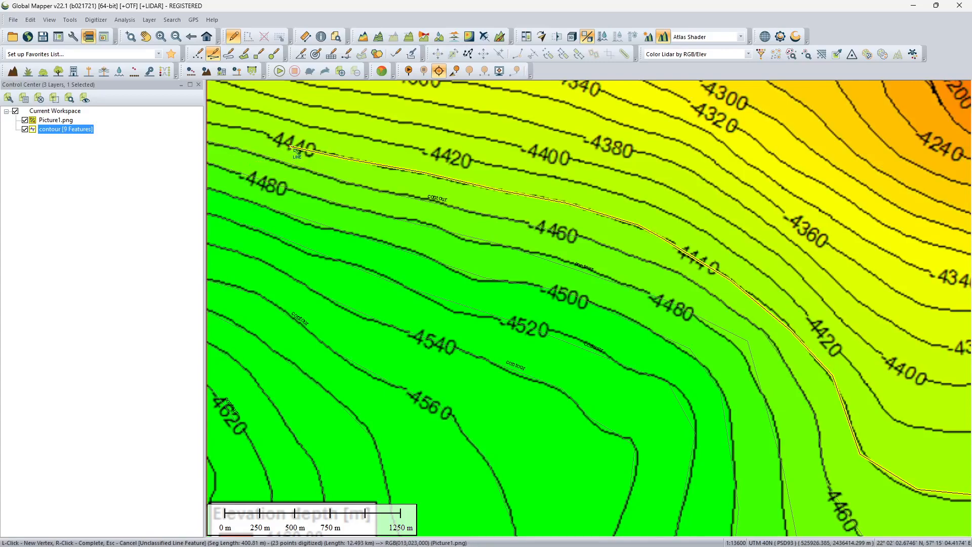
left_click(292, 149)
left_click(268, 134)
left_click(229, 128)
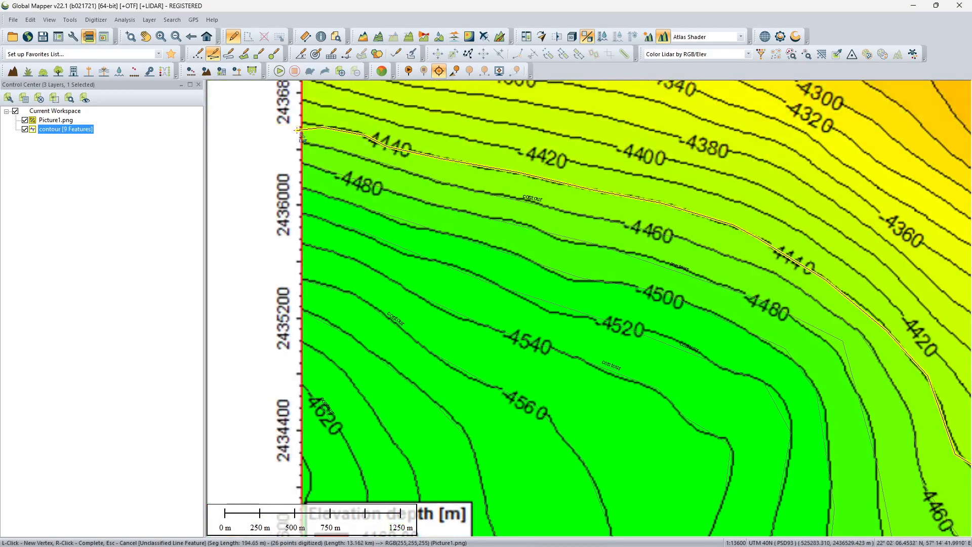
right_click(327, 128)
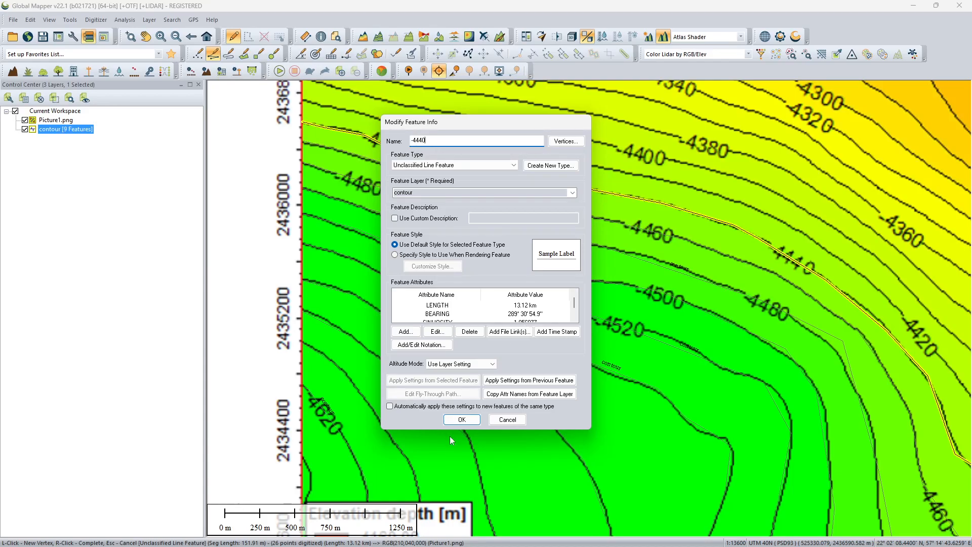
- Name the traced -4440 line contour, add a base_depth attribute with the value -4440, and save the feature
left_click(405, 332)
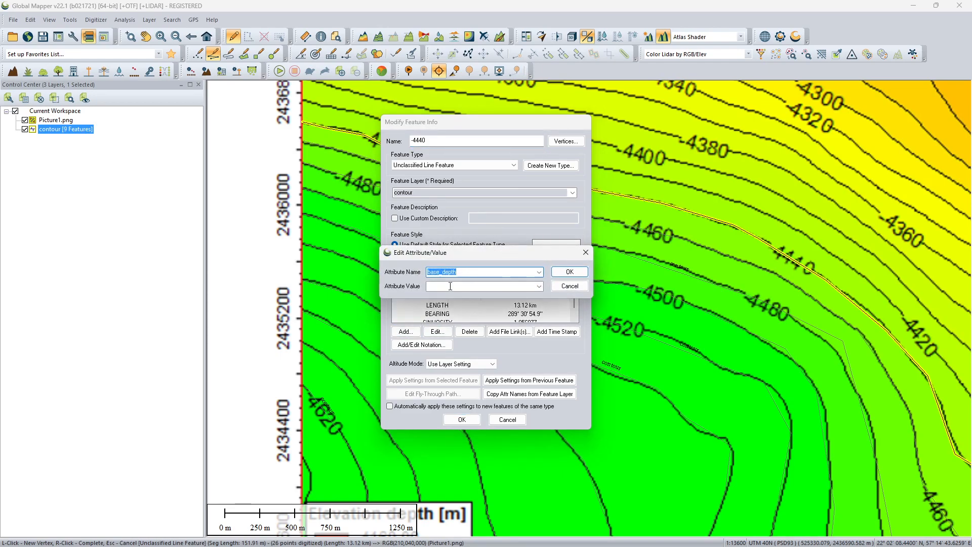
left_click(570, 287)
double_click(436, 140)
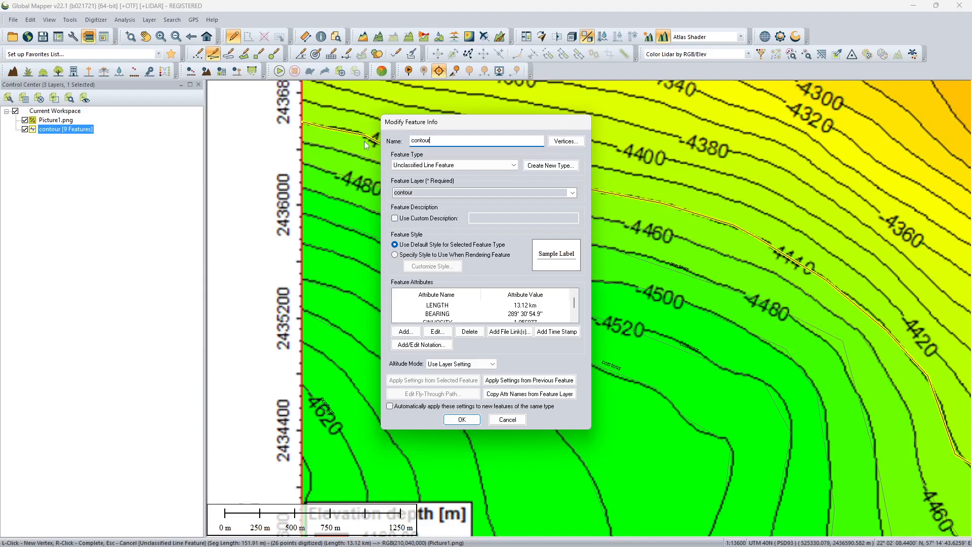
left_click(405, 332)
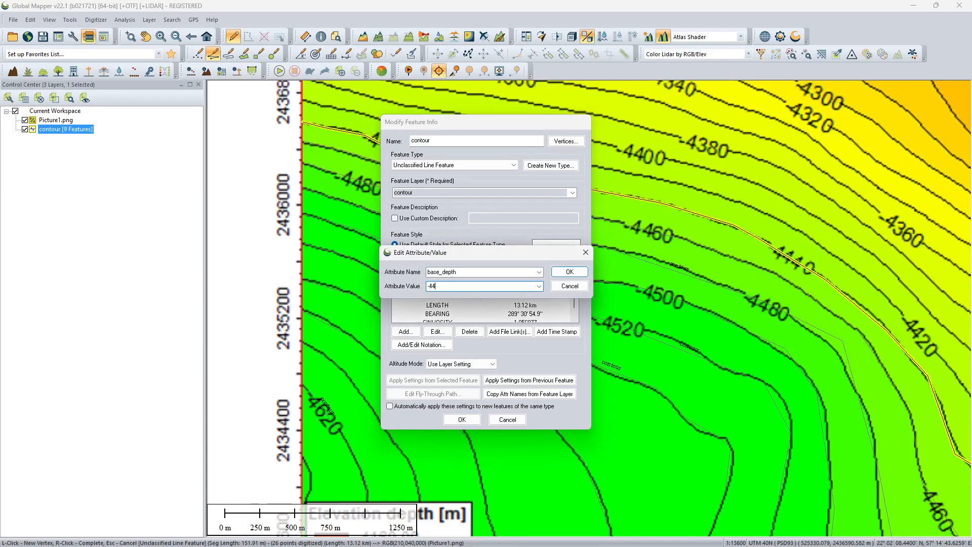
left_click(569, 272)
left_click(462, 419)
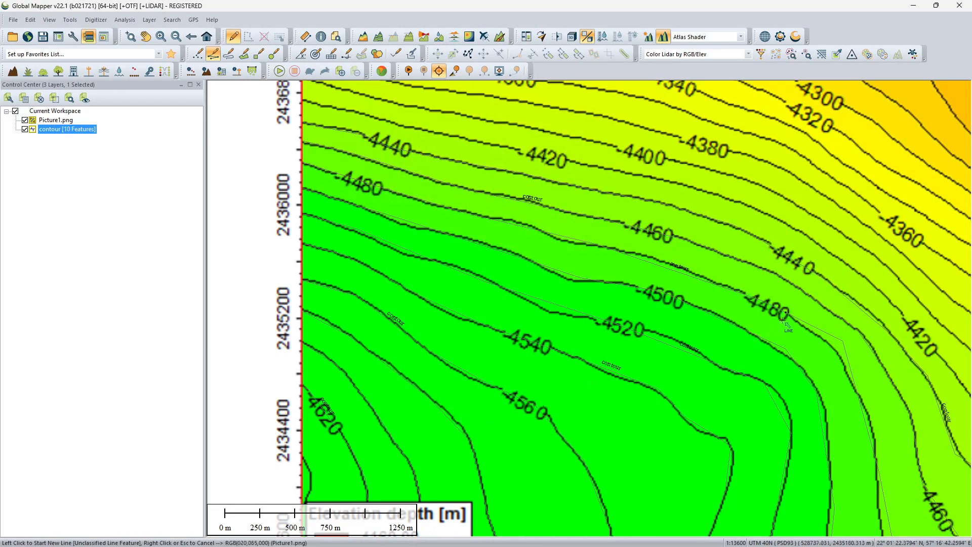
- Trace the -4420 contour from the jagged southern edge near the southeast corner to the western map border as a line about 14.42 km long
scroll(787, 324, "down", 3)
left_click_drag(786, 241, 443, 266)
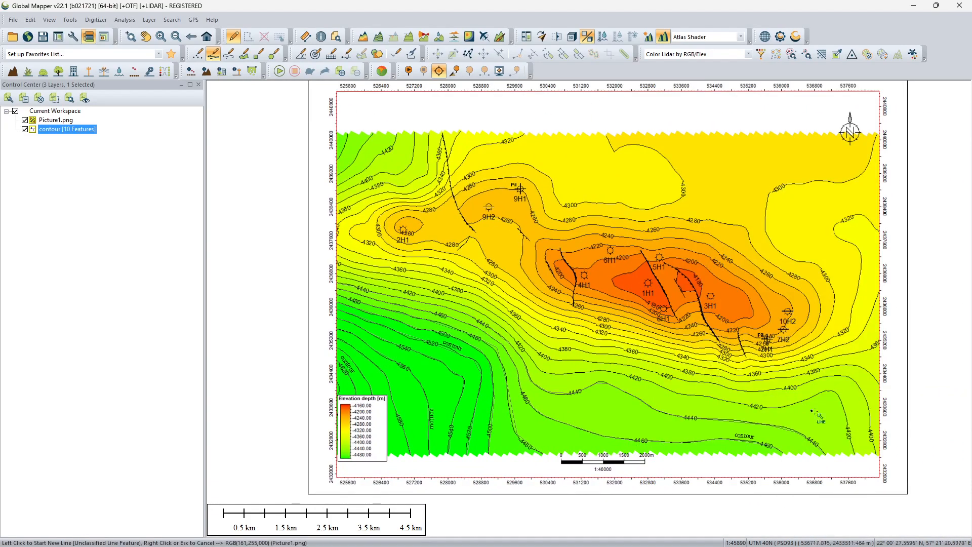
scroll(840, 417, "up", 1)
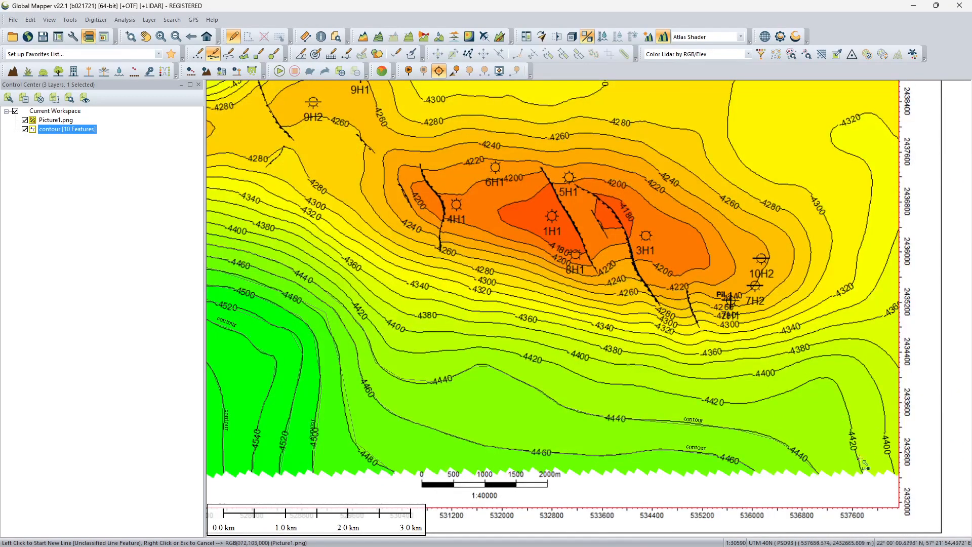
scroll(866, 459, "up", 1)
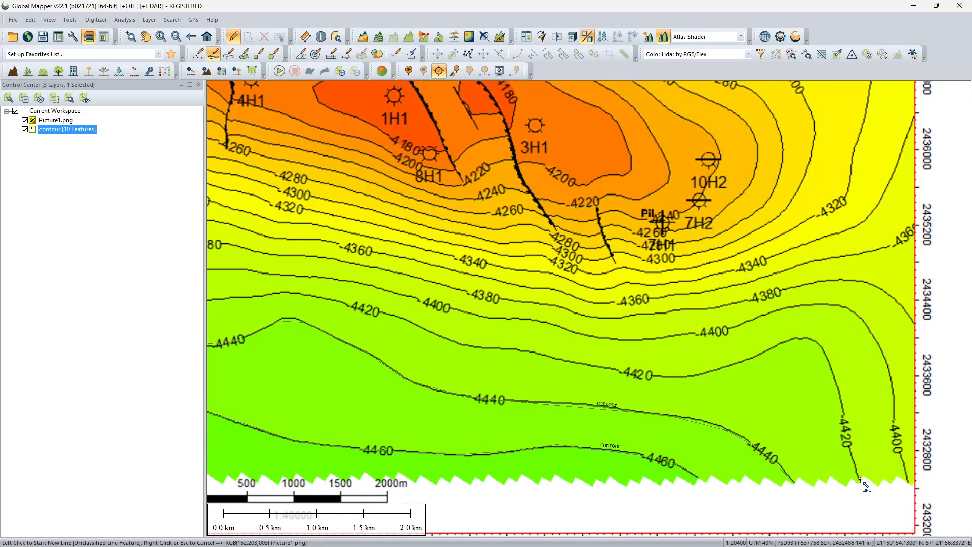
left_click(860, 480)
left_click(846, 431)
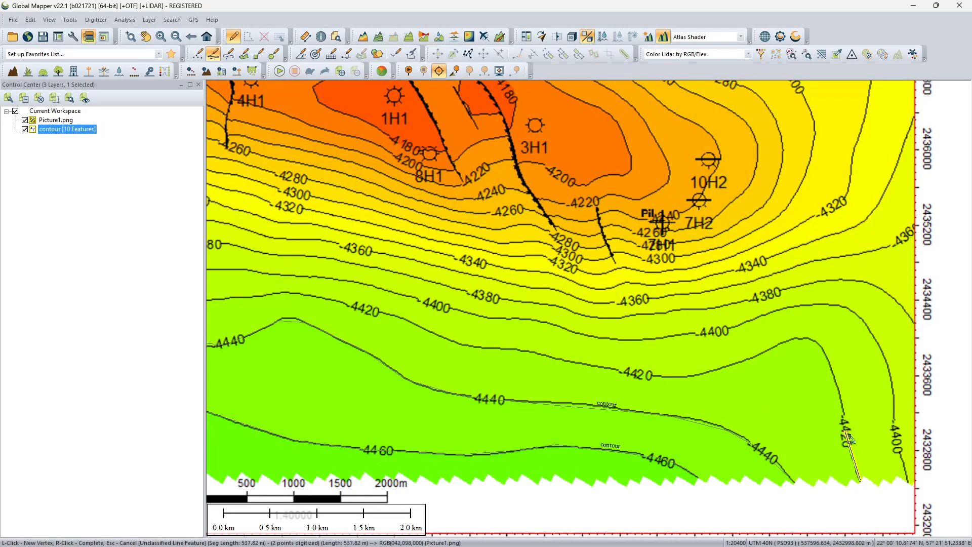
left_click(841, 398)
left_click(821, 346)
left_click(803, 339)
left_click(778, 344)
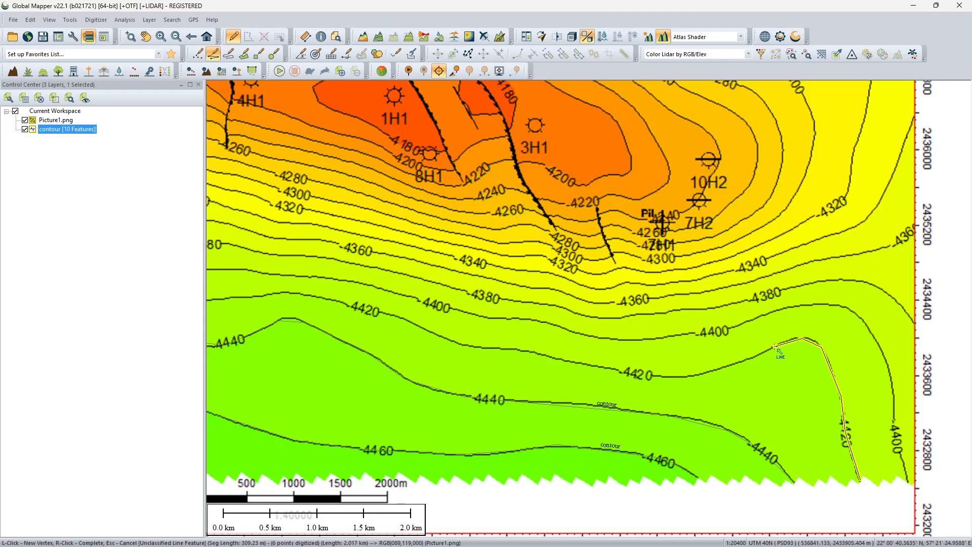
left_click(720, 370)
left_click(668, 377)
left_click(601, 364)
left_click(527, 351)
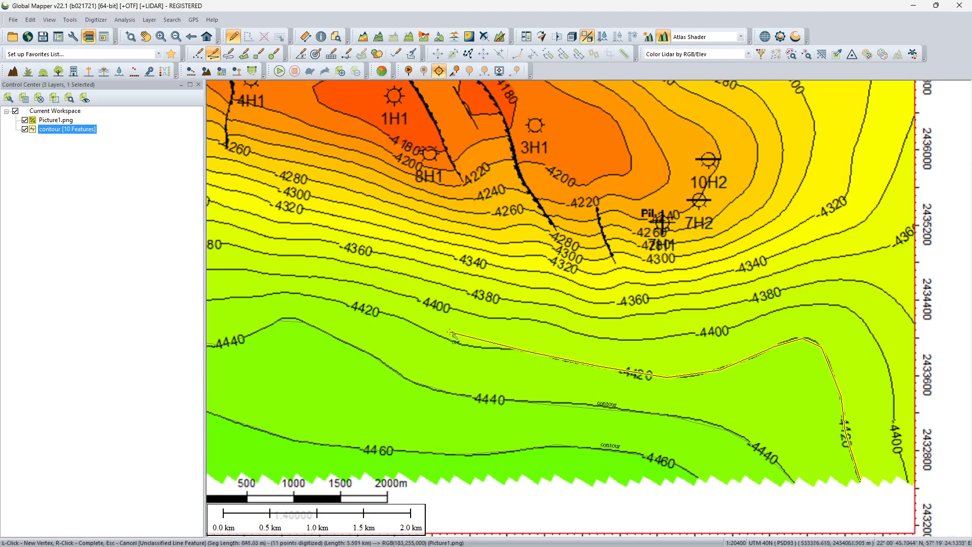
left_click(472, 347)
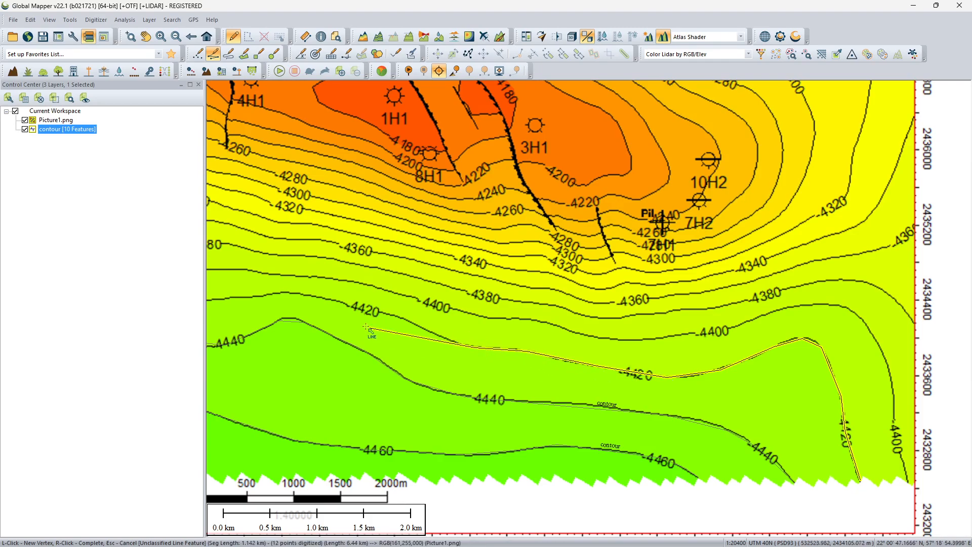
left_click(389, 317)
left_click(326, 293)
left_click(286, 292)
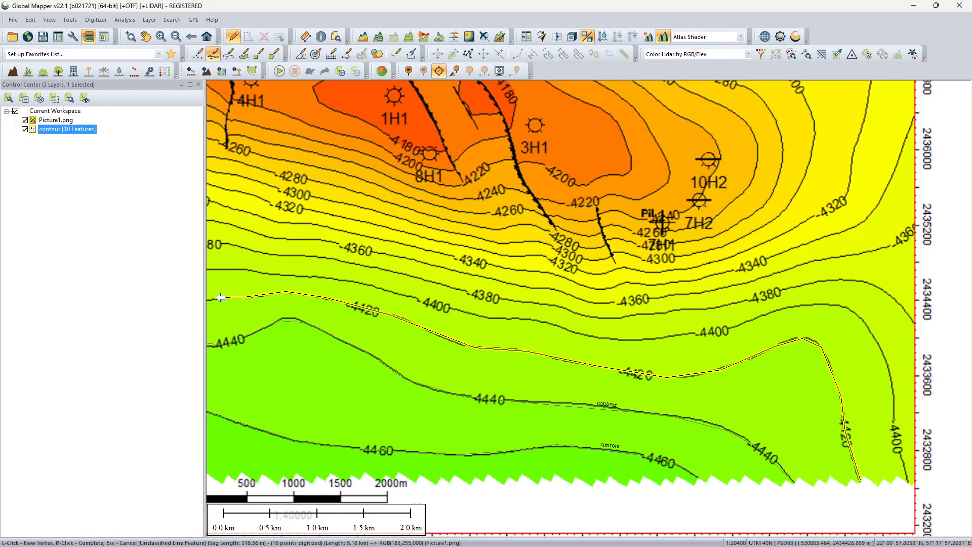
key("Left")
left_click(260, 298)
left_click(236, 276)
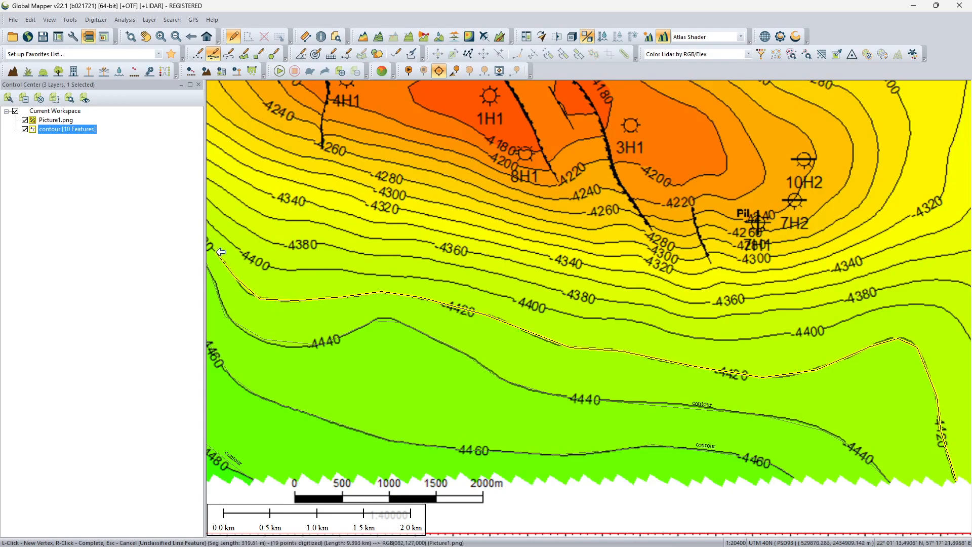
key("Left")
left_click(305, 247)
left_click(271, 206)
left_click(229, 177)
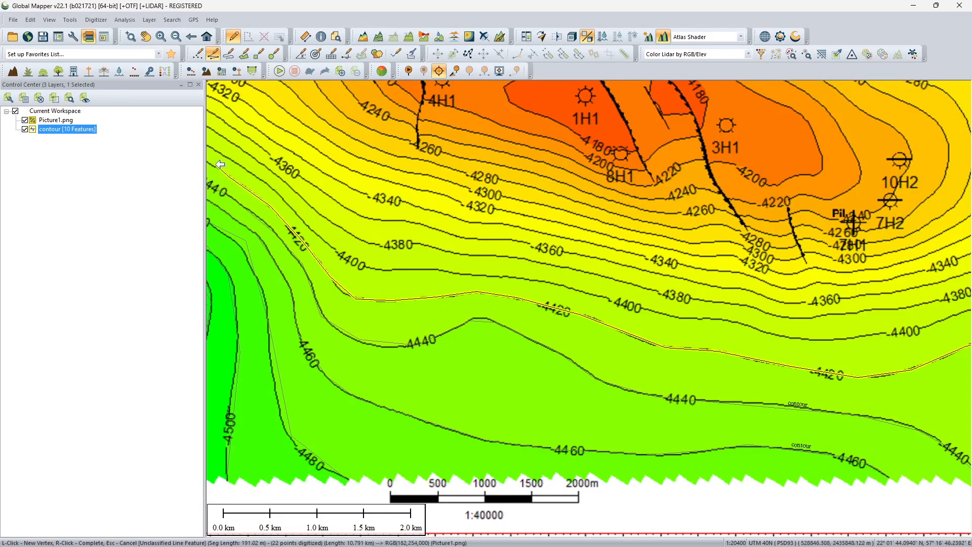
key("Left")
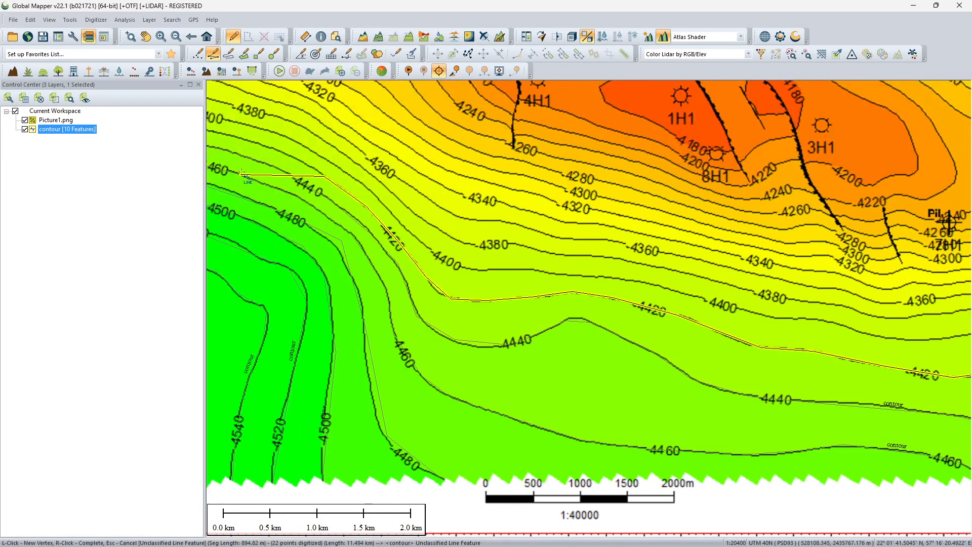
left_click(294, 158)
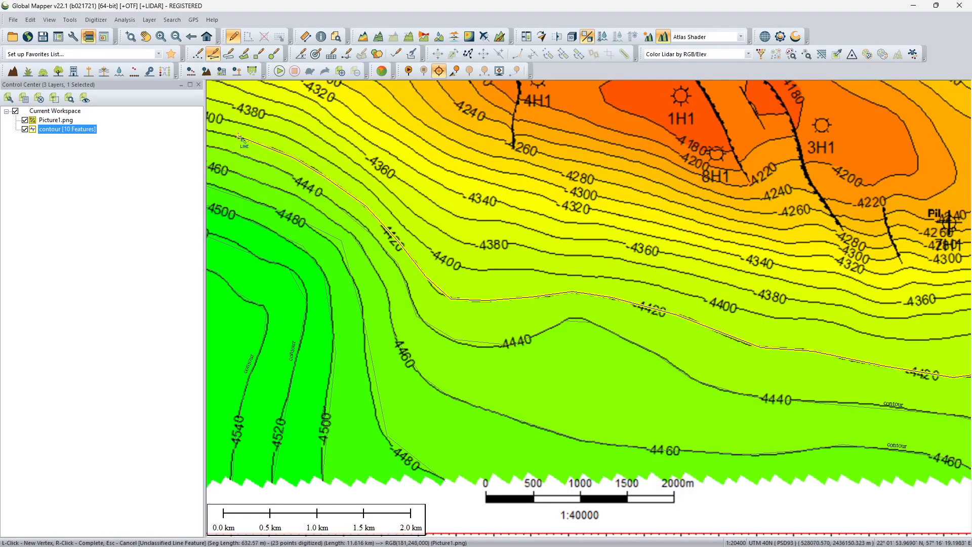
left_click(238, 138)
key("Left")
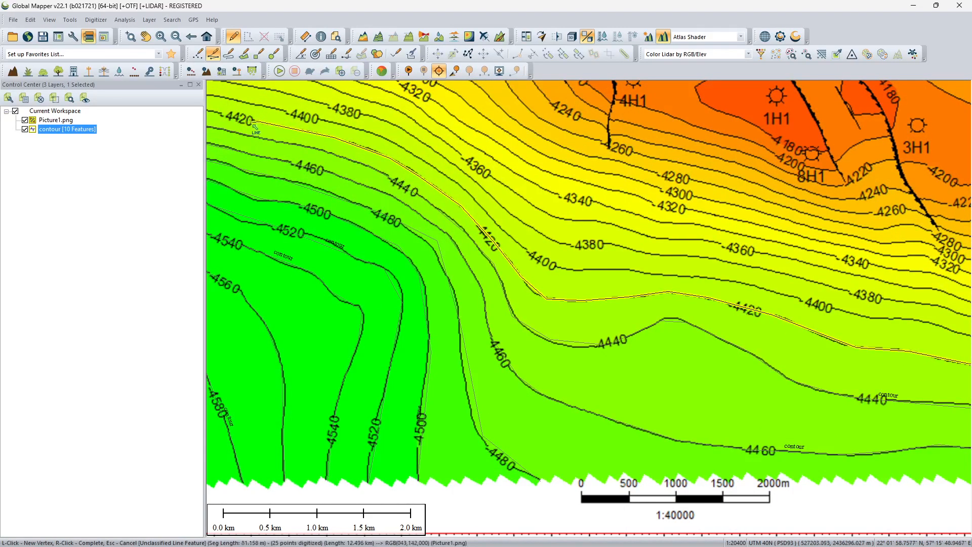
key("Left")
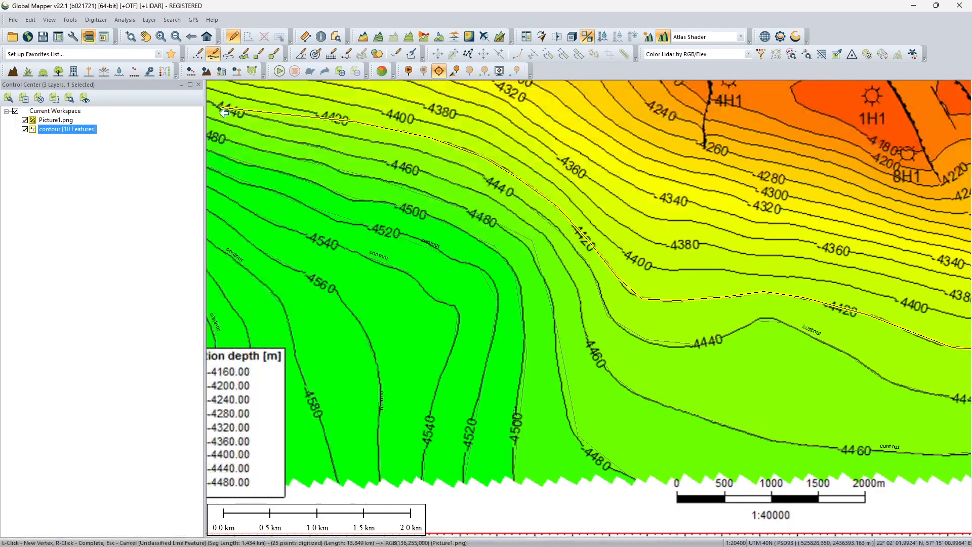
left_click(296, 106)
left_click(260, 101)
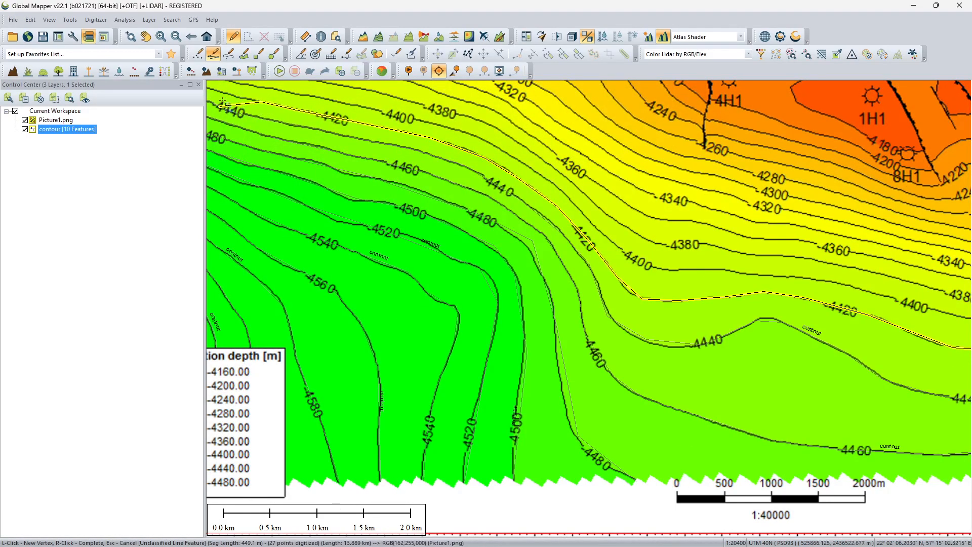
key("Left")
key("Up")
left_click(297, 138)
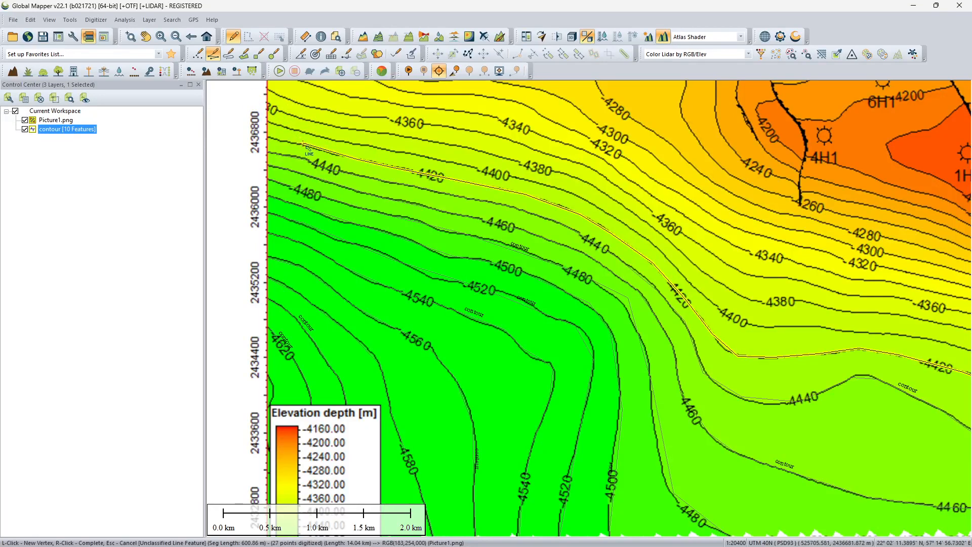
right_click(272, 143)
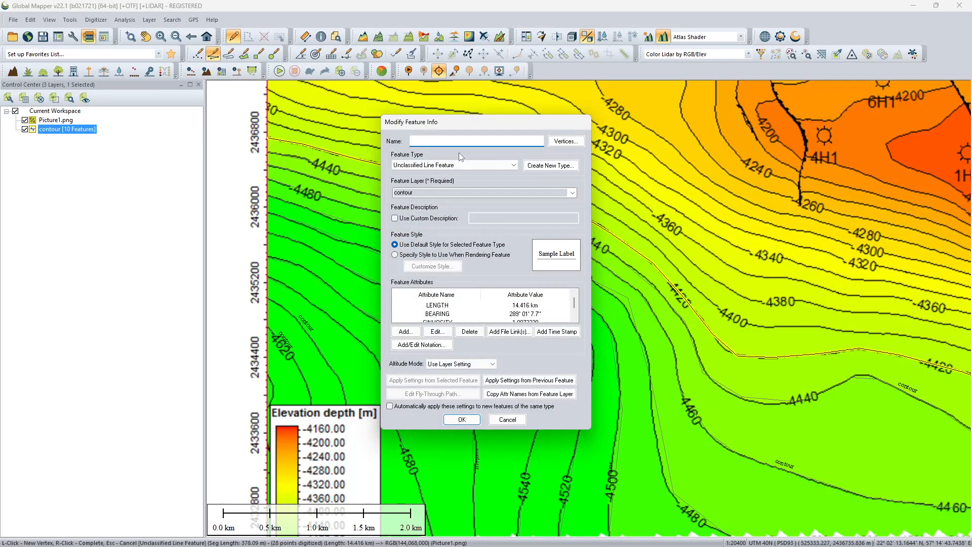
- Name the traced -4420 line contour, add a base_depth attribute with the value -4420, and save the feature
type("contour")
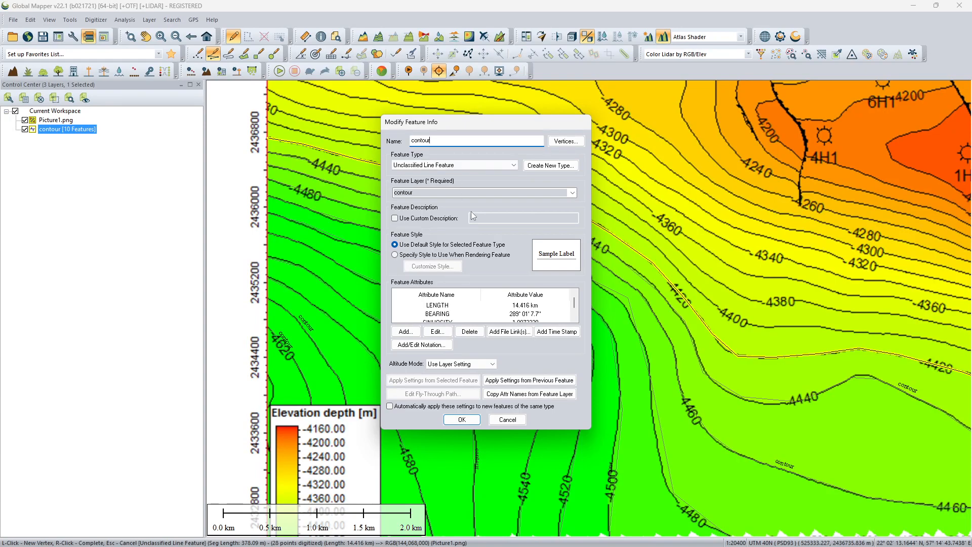
left_click(406, 332)
left_click(451, 285)
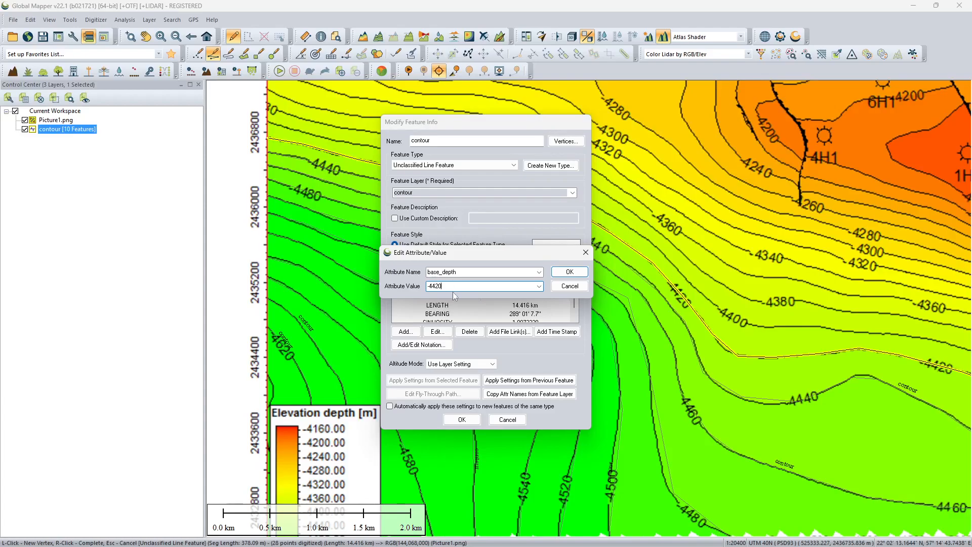
left_click(555, 273)
left_click(457, 424)
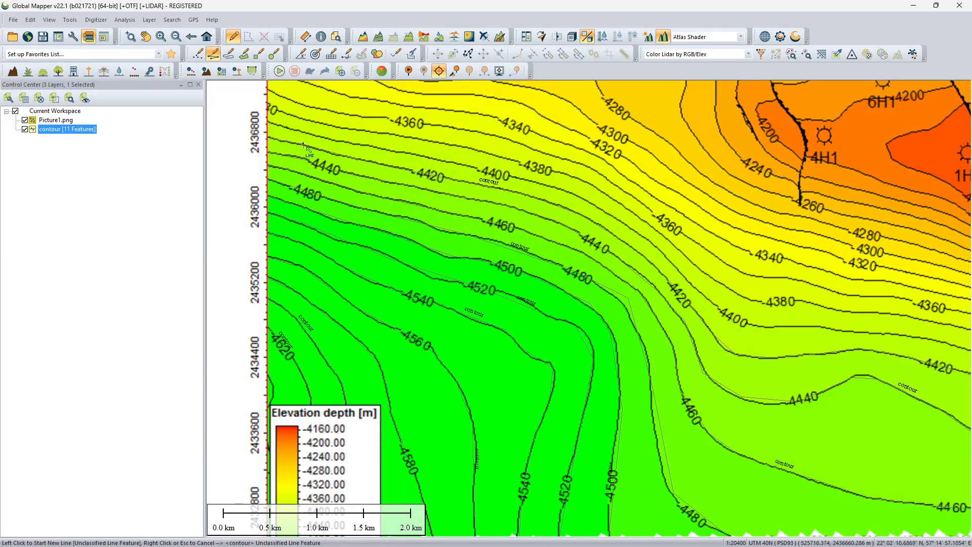
- Trace the -4400 contour from the western map border to the jagged southern edge near the southeast corner as a line about 15.01 km long
left_click(269, 123)
left_click(317, 133)
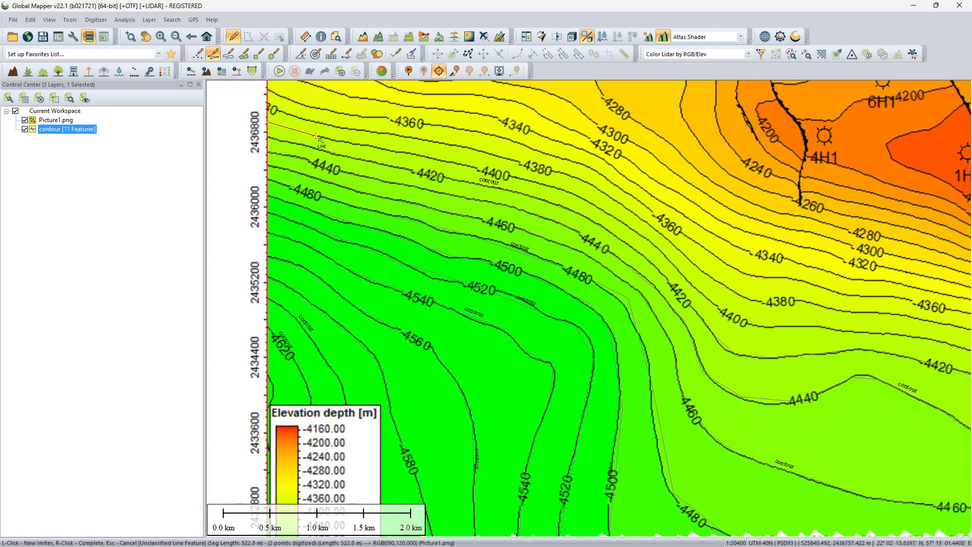
left_click(444, 159)
left_click(525, 184)
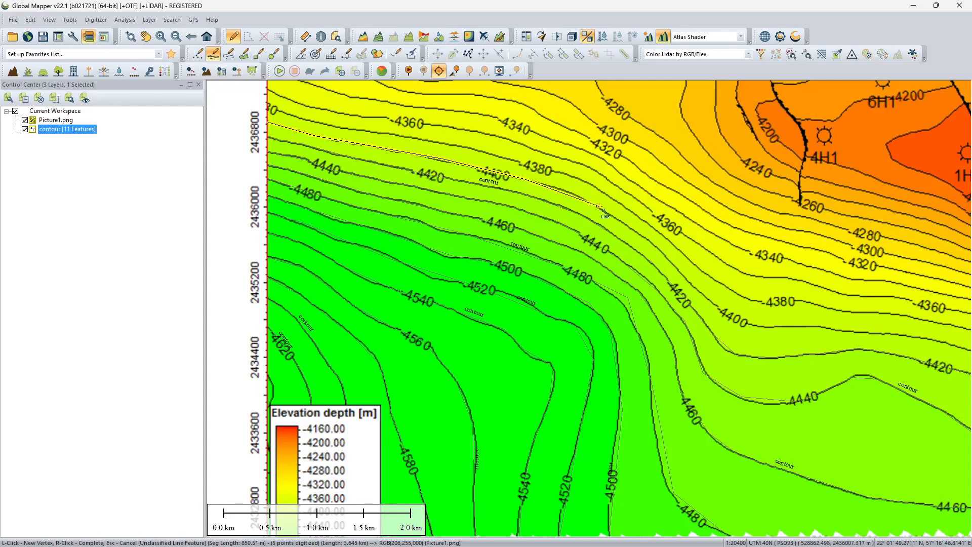
left_click(582, 198)
left_click(642, 236)
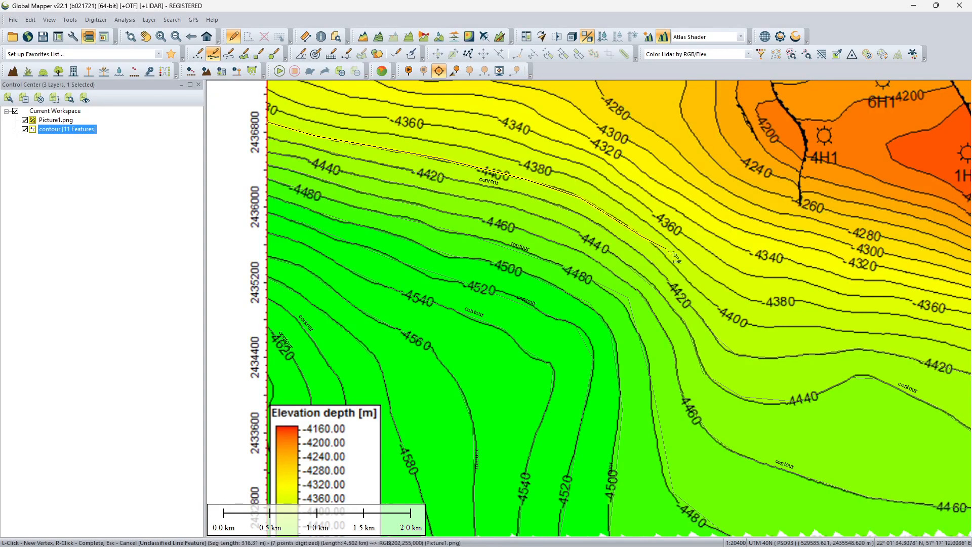
left_click(722, 310)
left_click(769, 327)
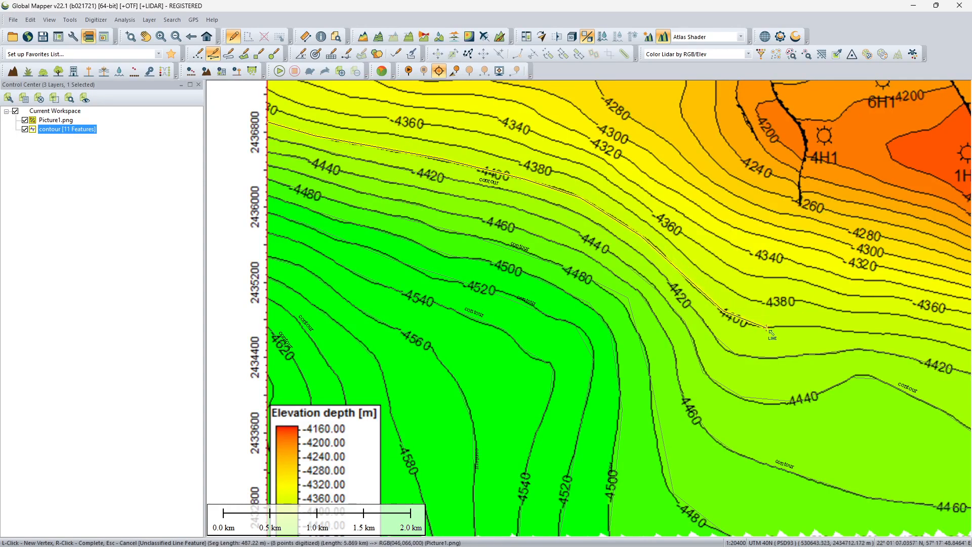
left_click(869, 331)
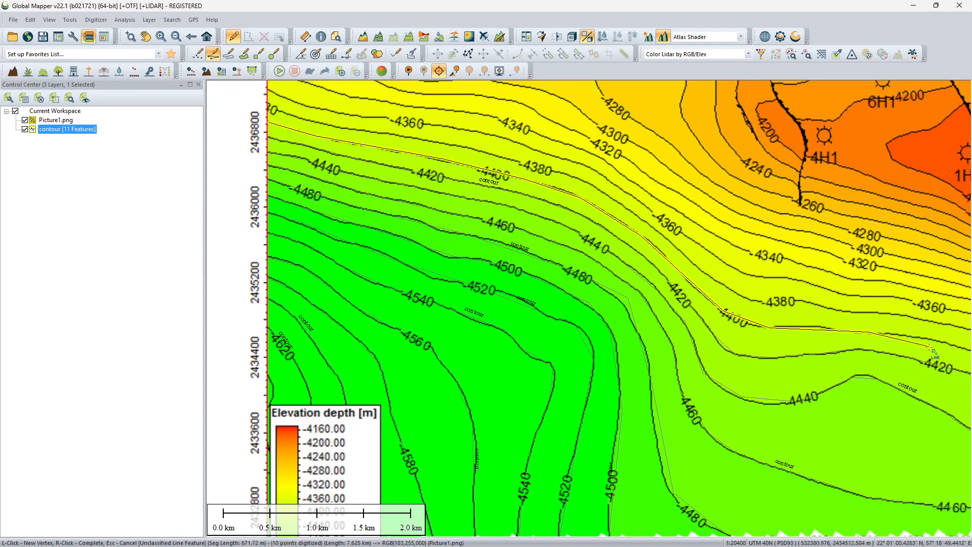
left_click(920, 341)
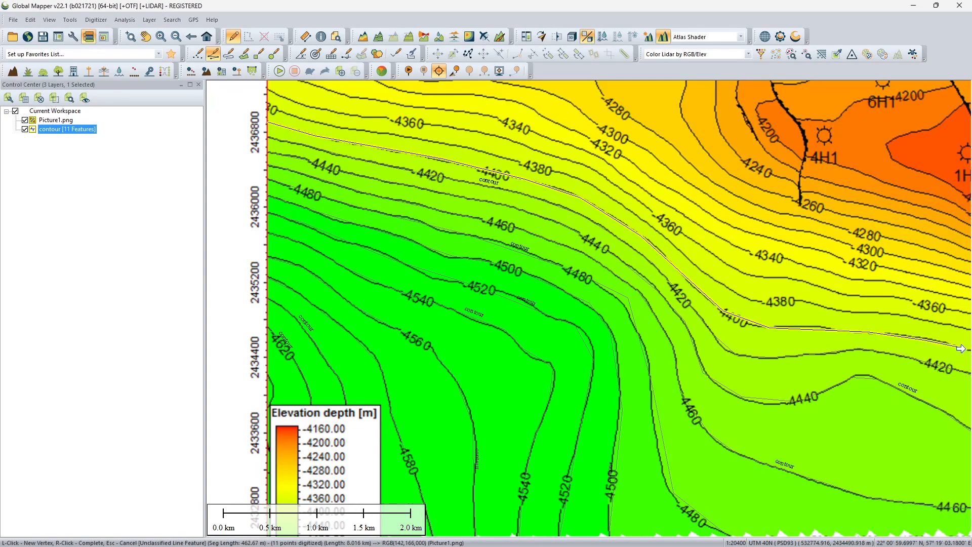
key("Right")
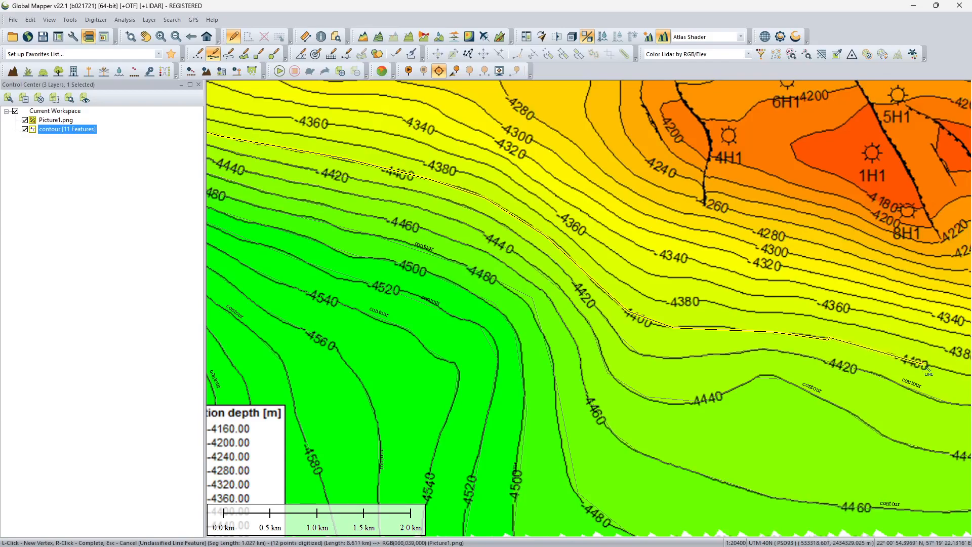
key("Right")
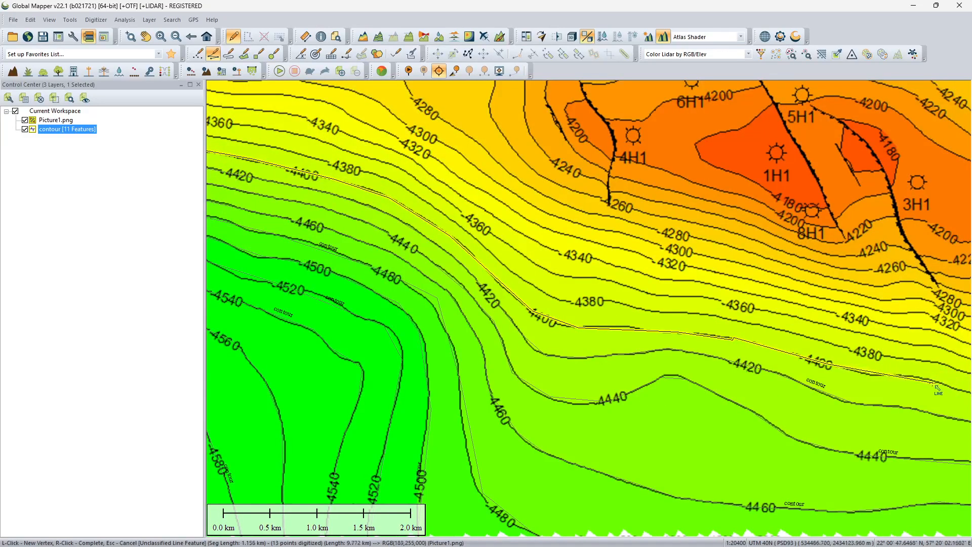
left_click(874, 380)
left_click(927, 380)
left_click(958, 391)
key("Right")
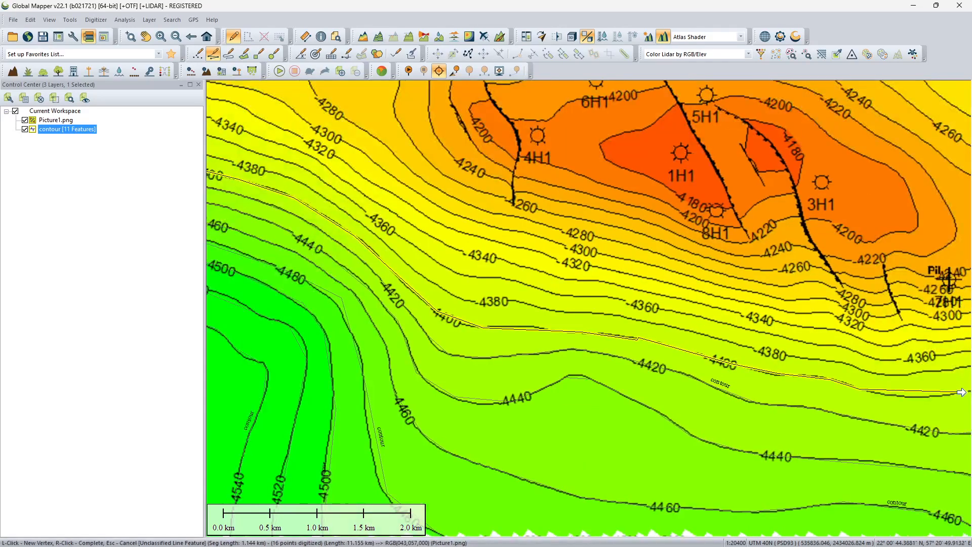
left_click(923, 398)
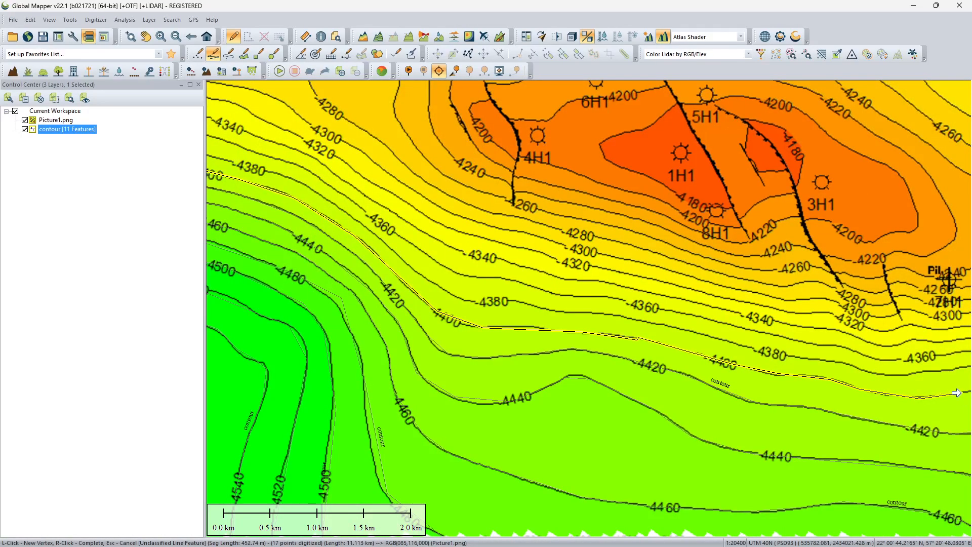
key("Right")
left_click(907, 395)
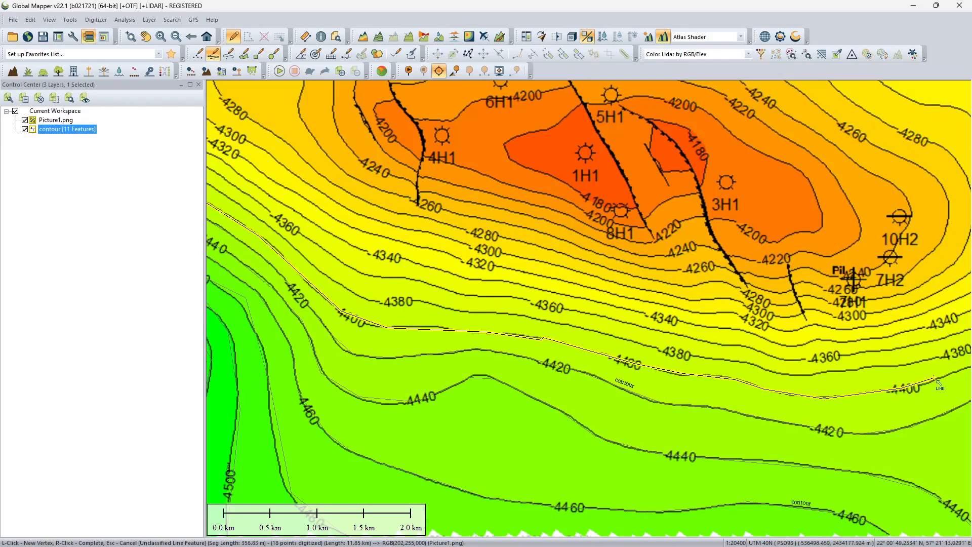
key("Right")
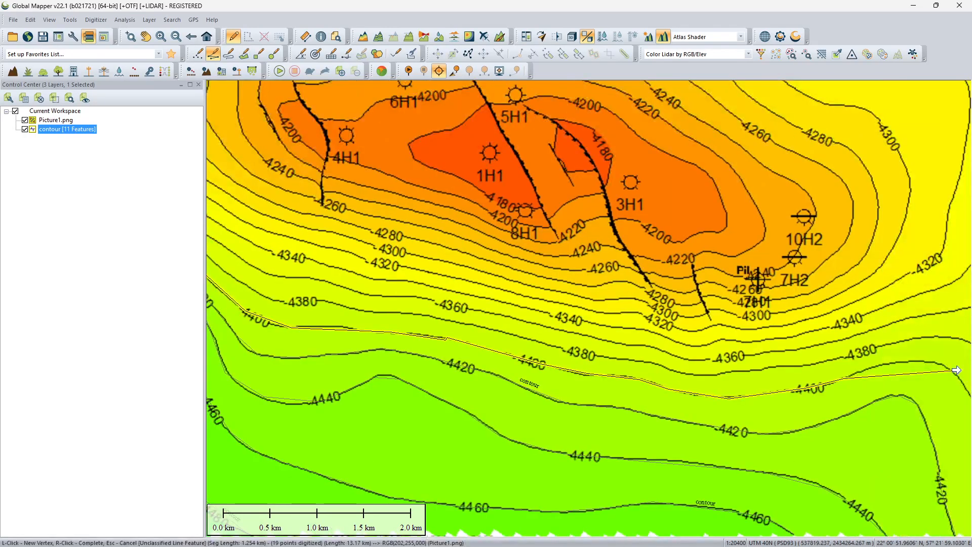
left_click(912, 361)
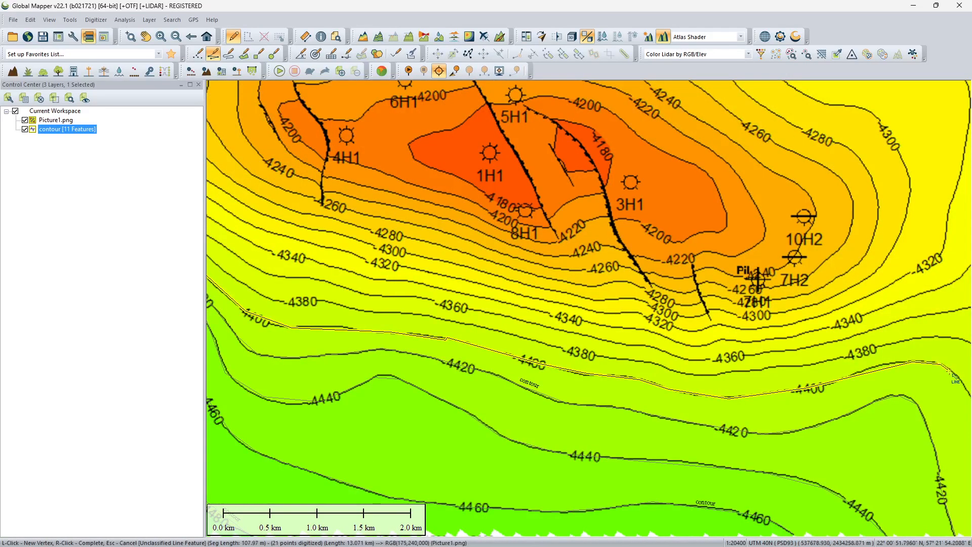
key("Right")
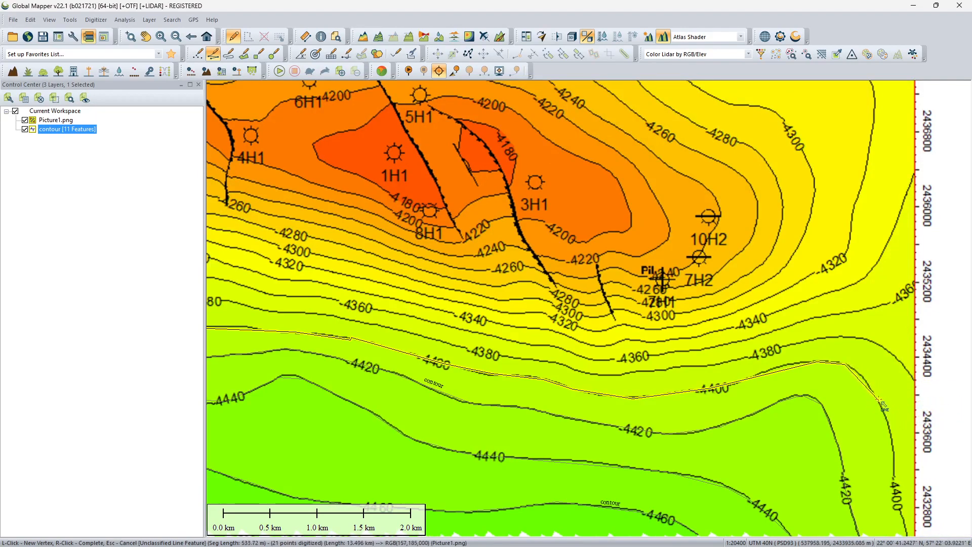
left_click(863, 379)
left_click(887, 418)
left_click(892, 461)
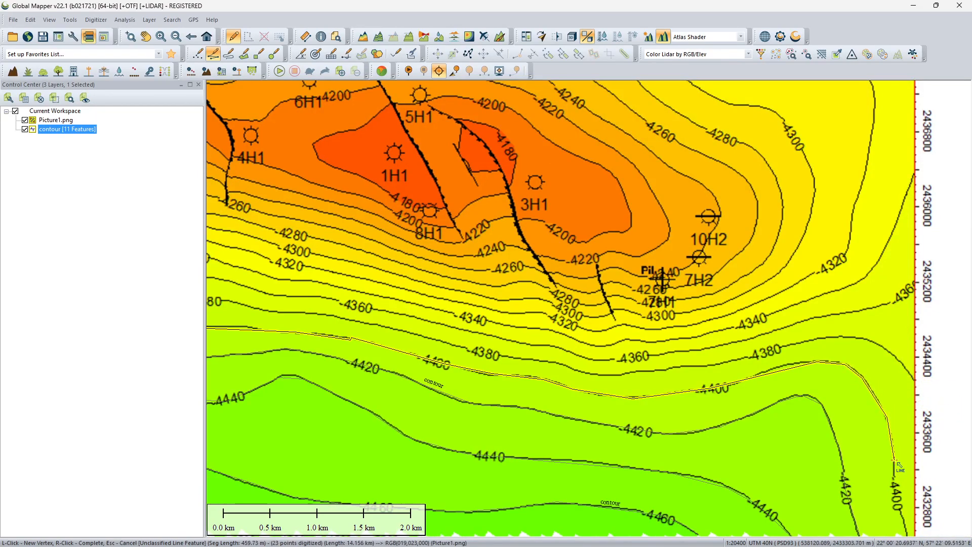
left_click(897, 494)
key("Down")
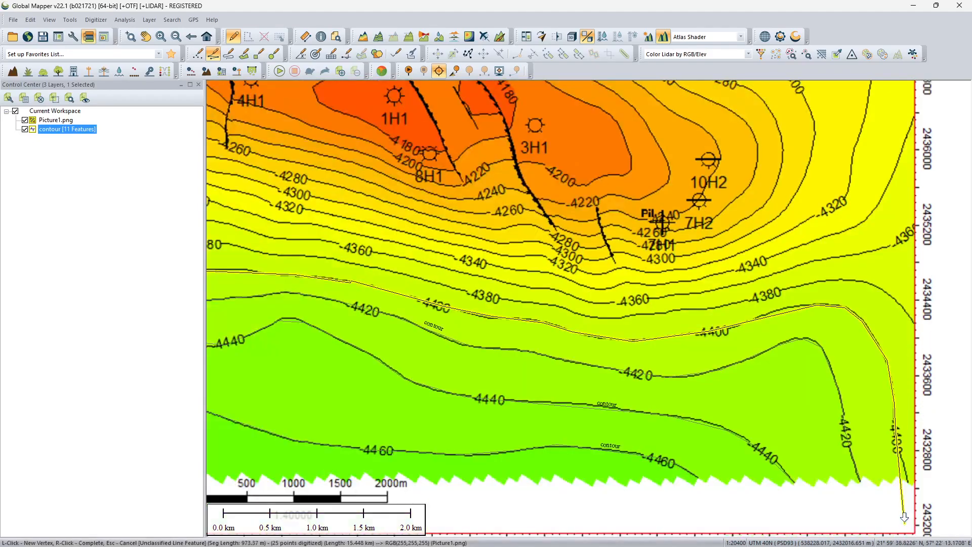
right_click(913, 485)
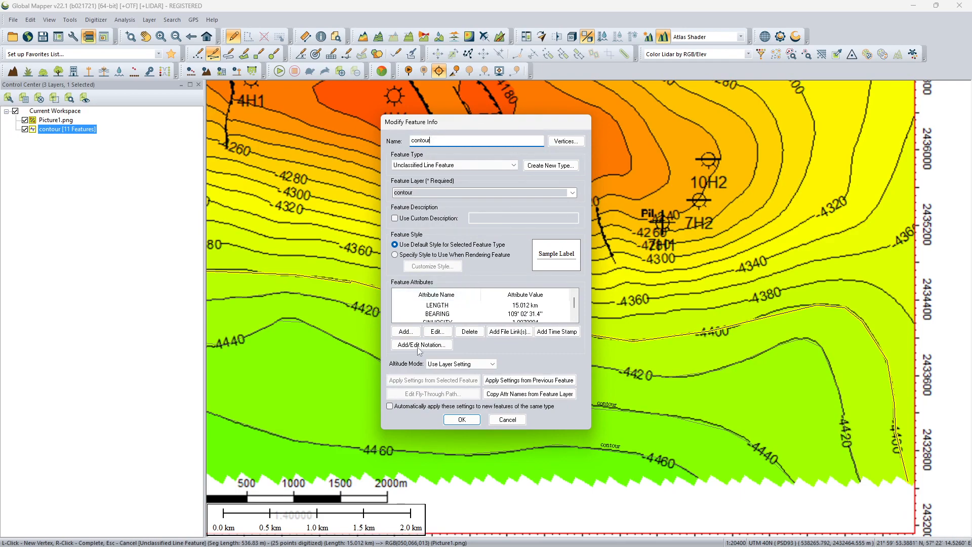
- Name the traced -4400 line contour, add a base_depth attribute with the value -4400, and save the feature
left_click(405, 331)
left_click(451, 286)
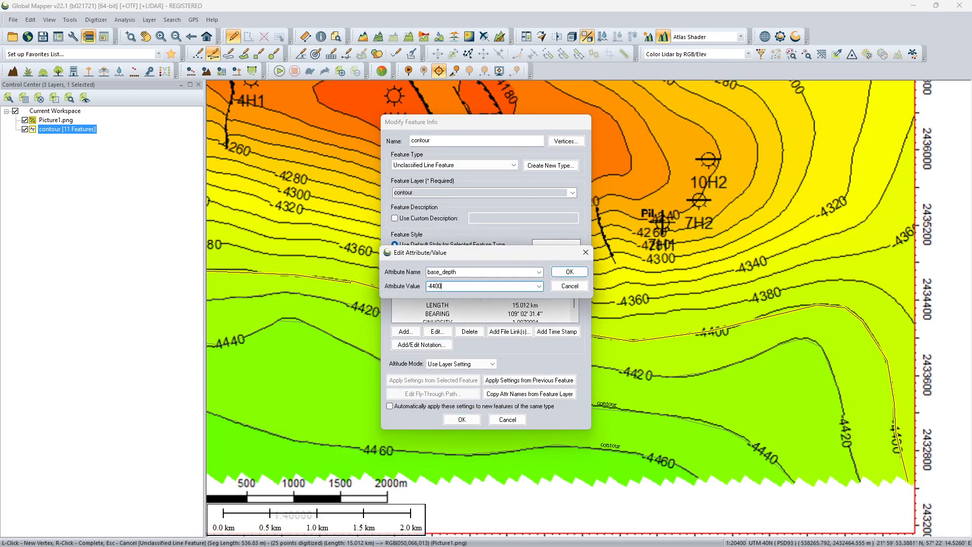
left_click(569, 272)
left_click(461, 419)
- Trace the -4380 contour from the eastern map border to the western map border as a line about 13.81 km long
scroll(825, 337, "down", 3)
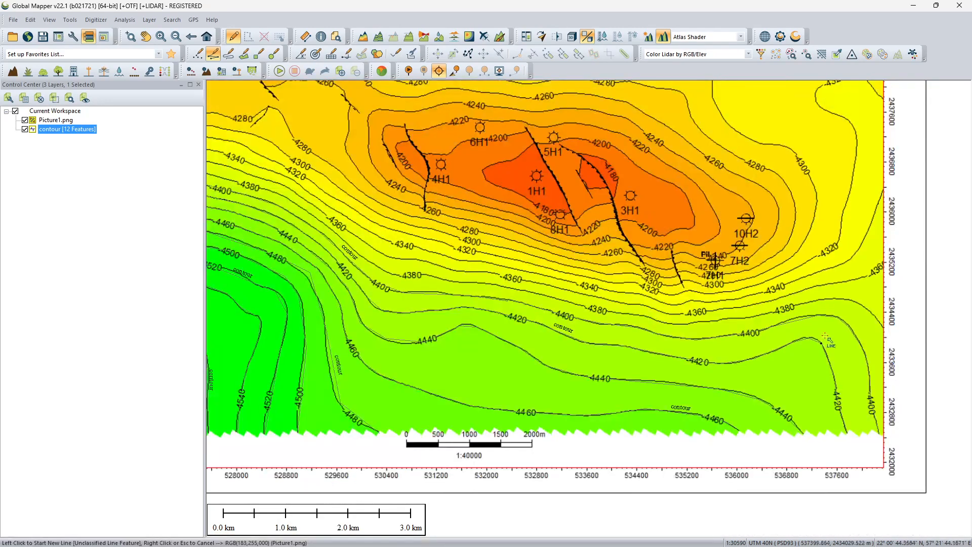
scroll(704, 352, "up", 3)
scroll(696, 339, "down", 1)
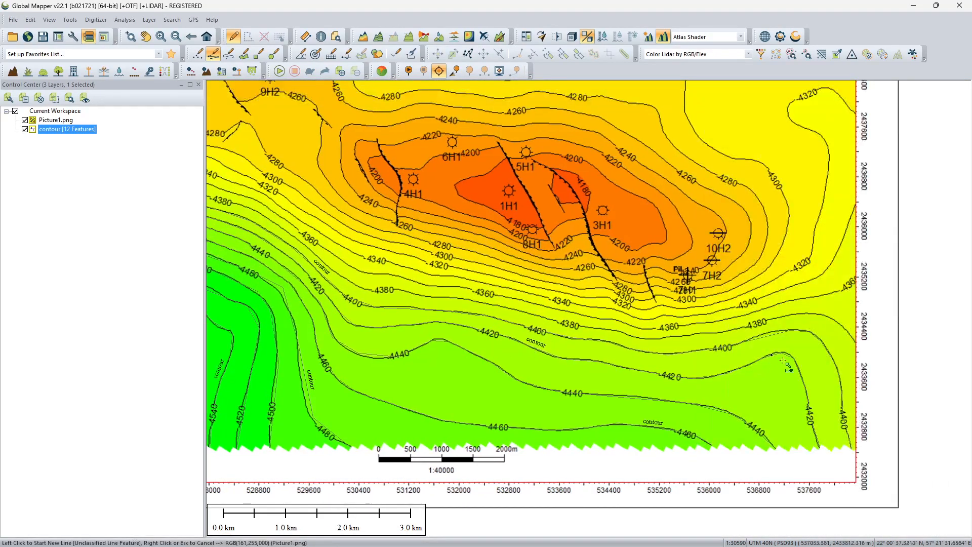
scroll(653, 352, "up", 1)
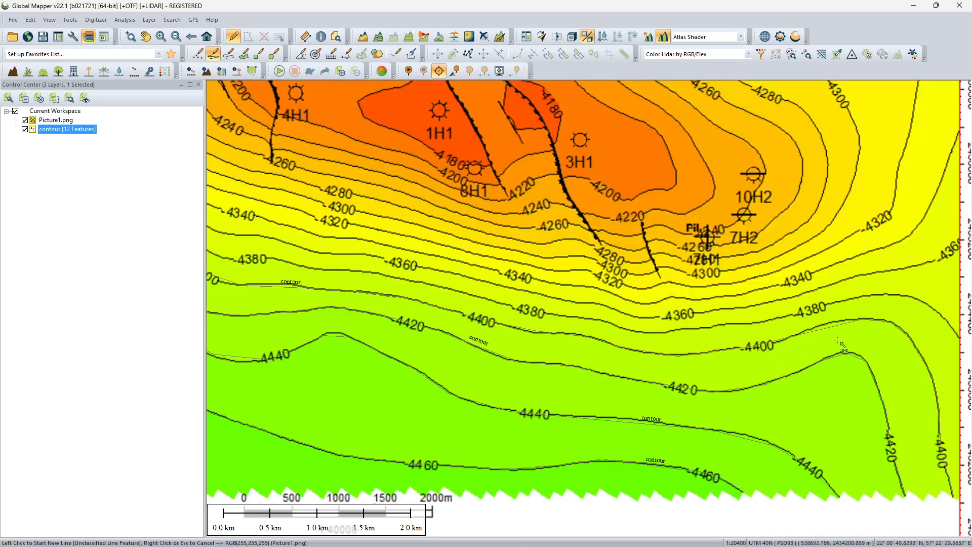
scroll(952, 334, "up", 1)
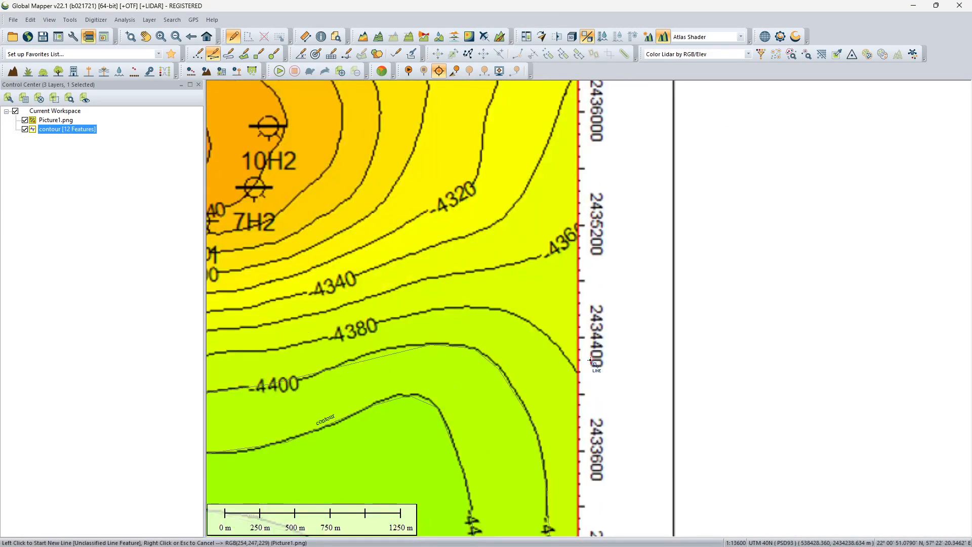
left_click(576, 372)
left_click(551, 338)
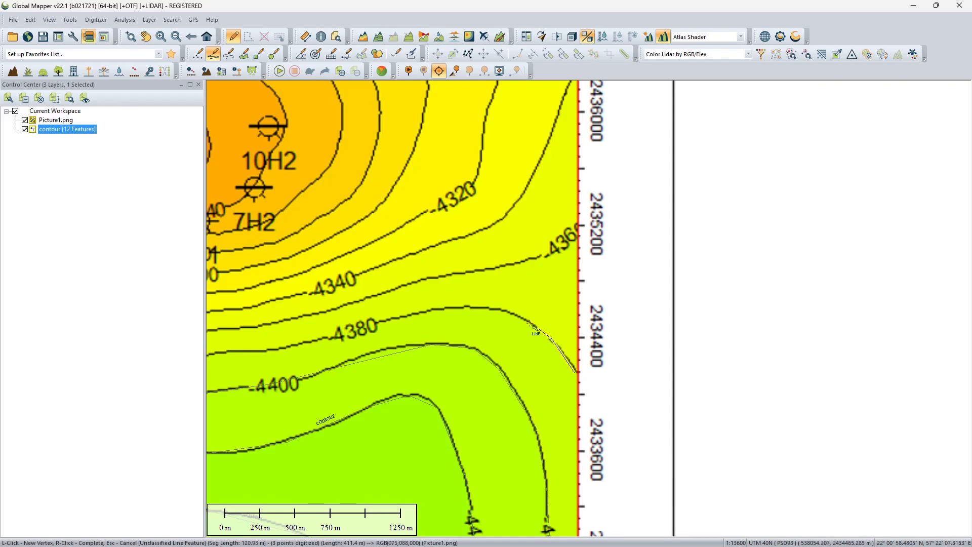
left_click(443, 307)
left_click(372, 325)
left_click(327, 338)
left_click(280, 350)
left_click(231, 350)
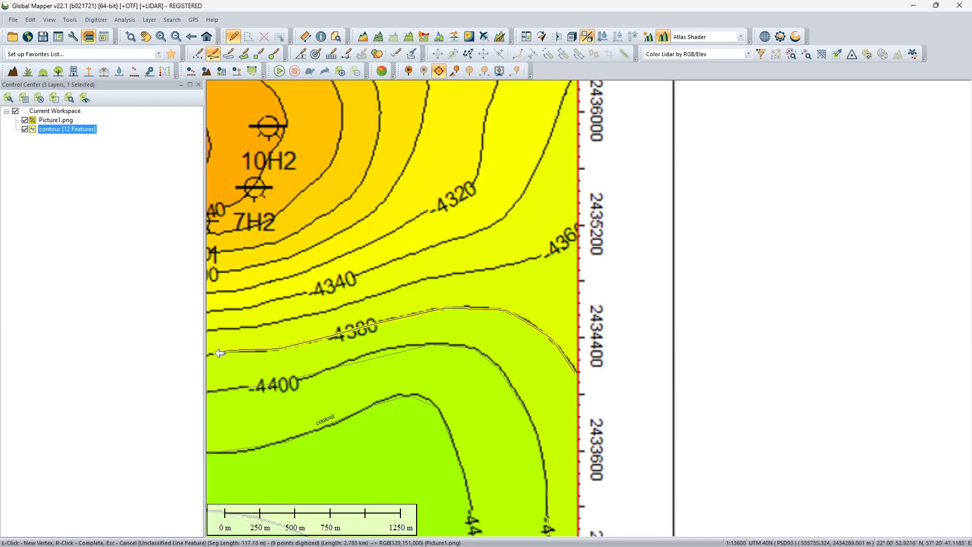
key("Left")
left_click(315, 351)
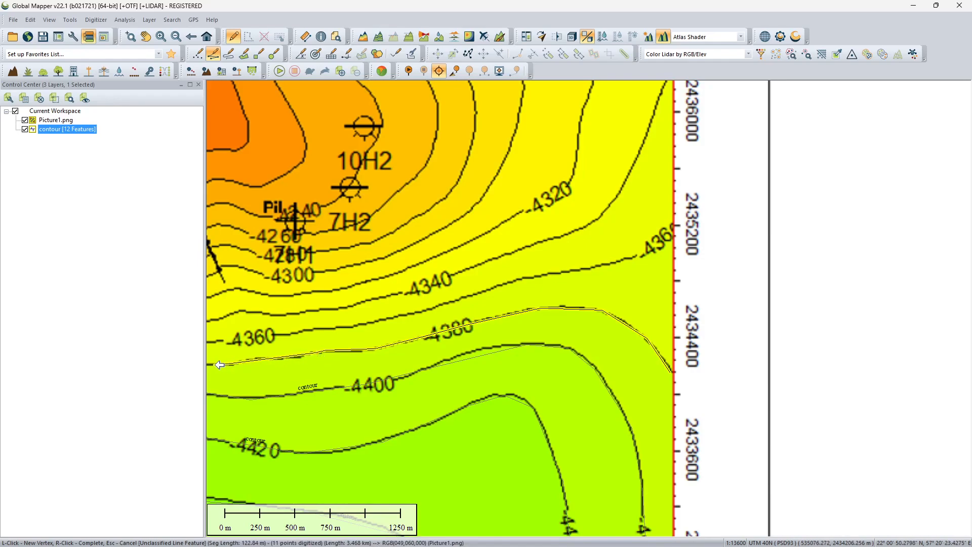
key("Left")
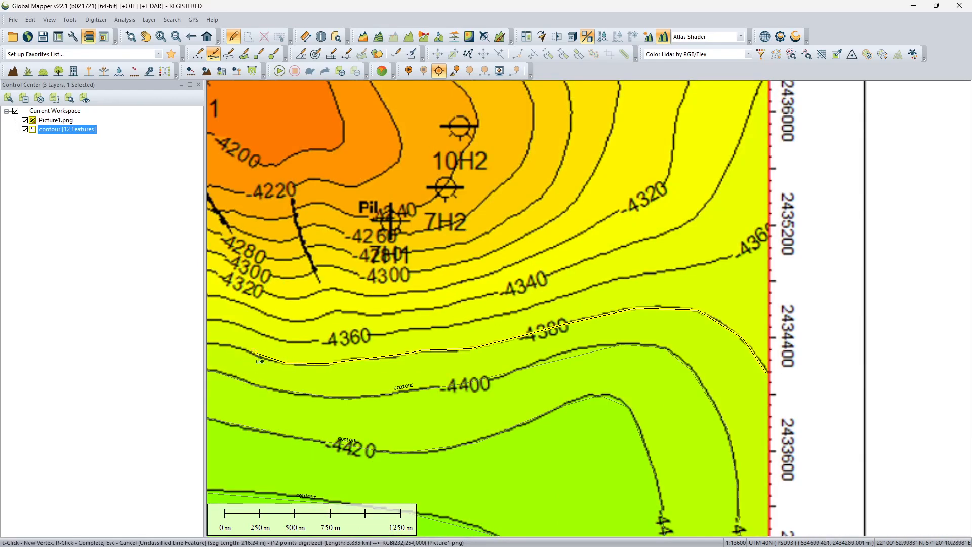
left_click(234, 350)
key("Left")
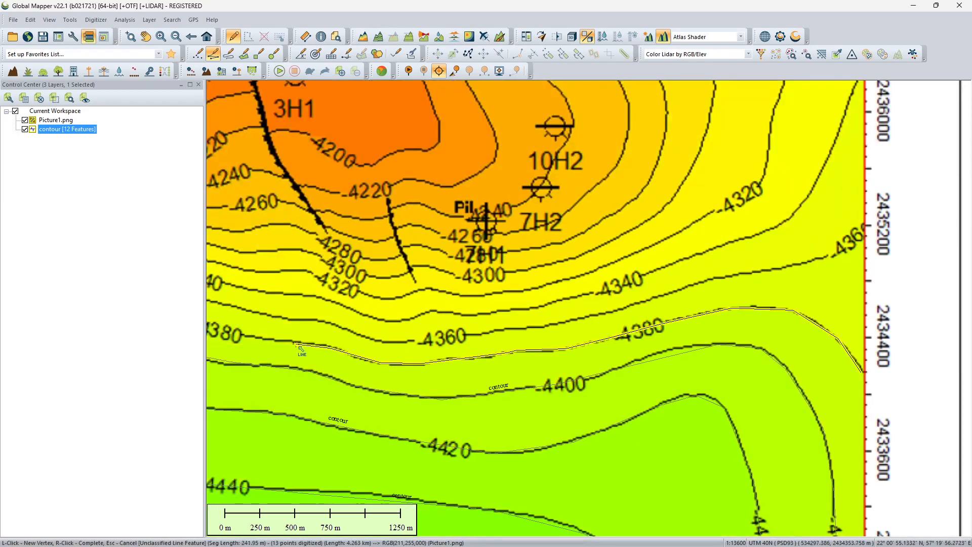
left_click(296, 344)
left_click(243, 334)
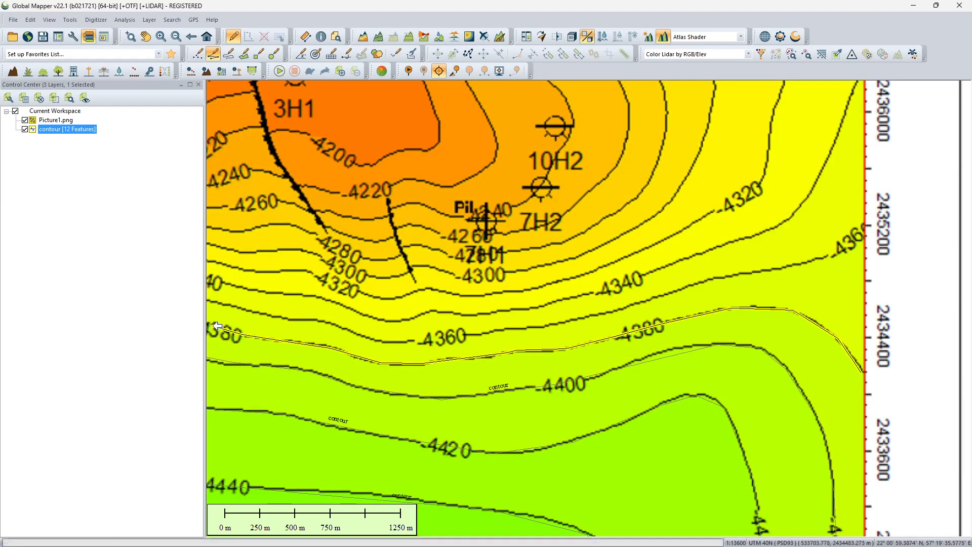
key("Left")
left_click(257, 327)
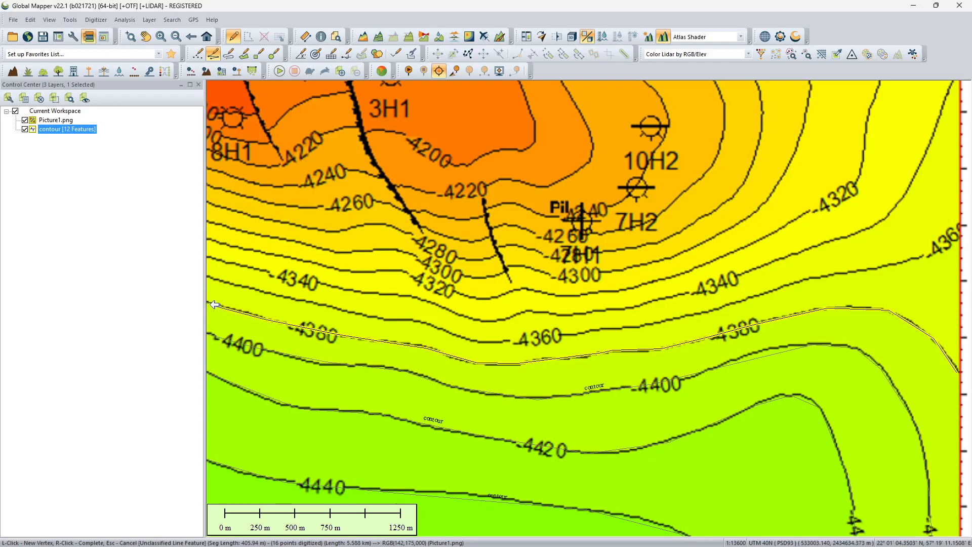
key("Left")
scroll(313, 311, "down", 1)
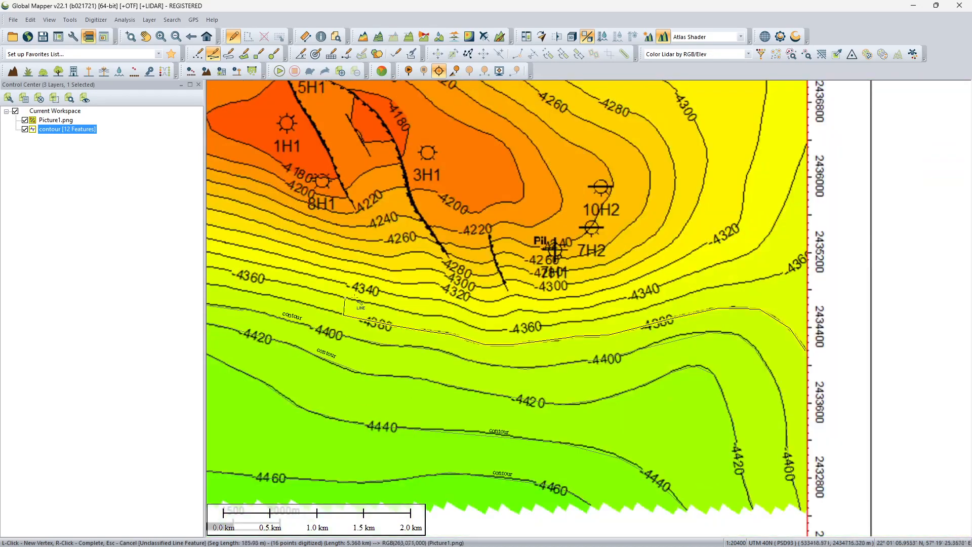
left_click(271, 298)
scroll(221, 285, "down", 2)
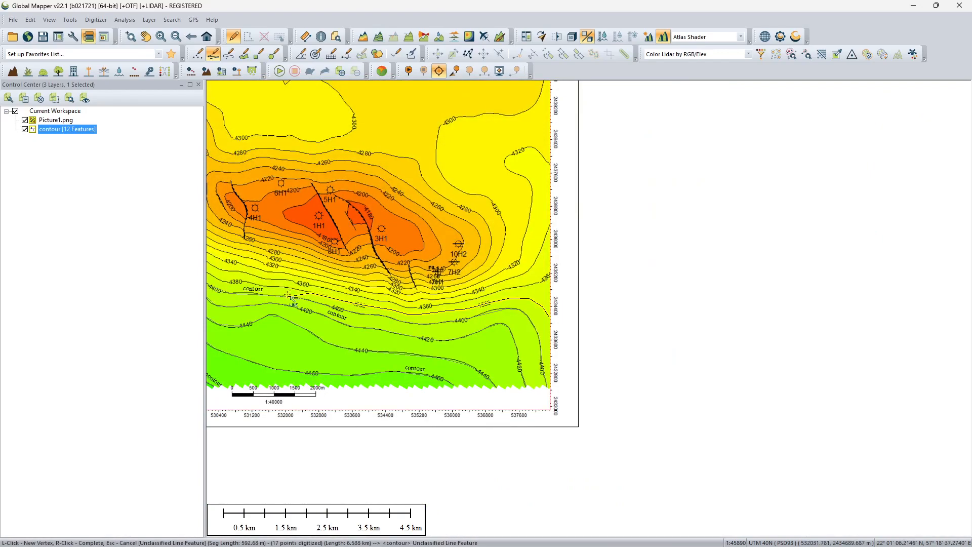
scroll(286, 295, "up", 1)
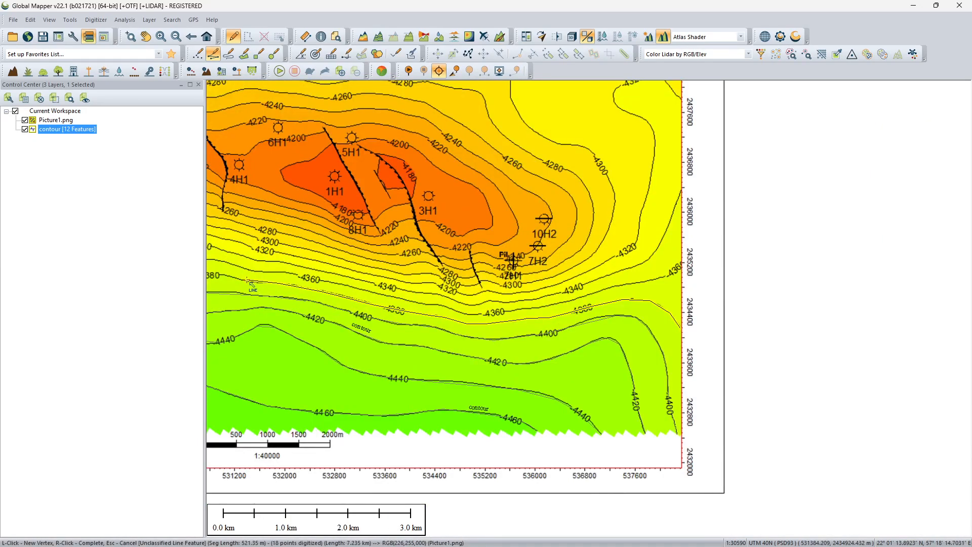
left_click(227, 279)
scroll(227, 280, "down", 2)
scroll(223, 278, "up", 1)
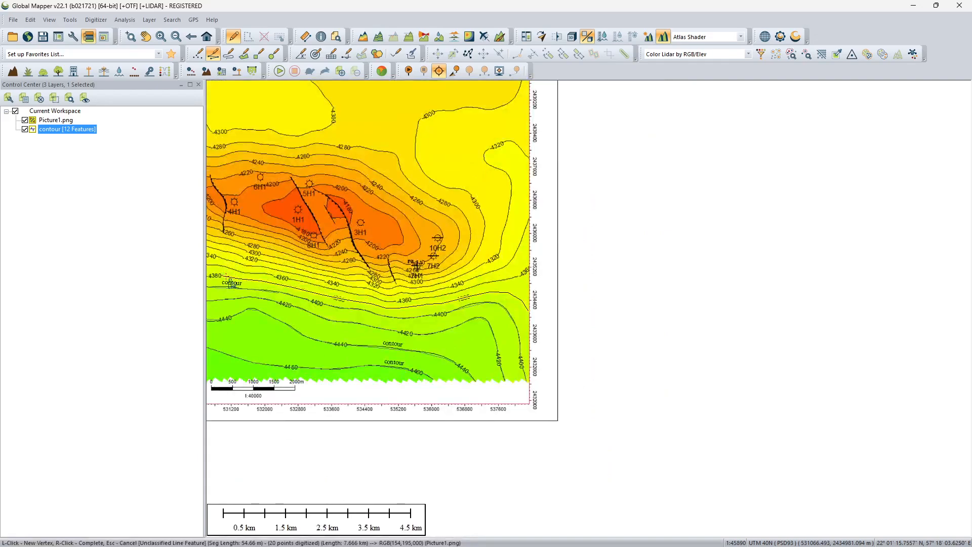
left_click(211, 276)
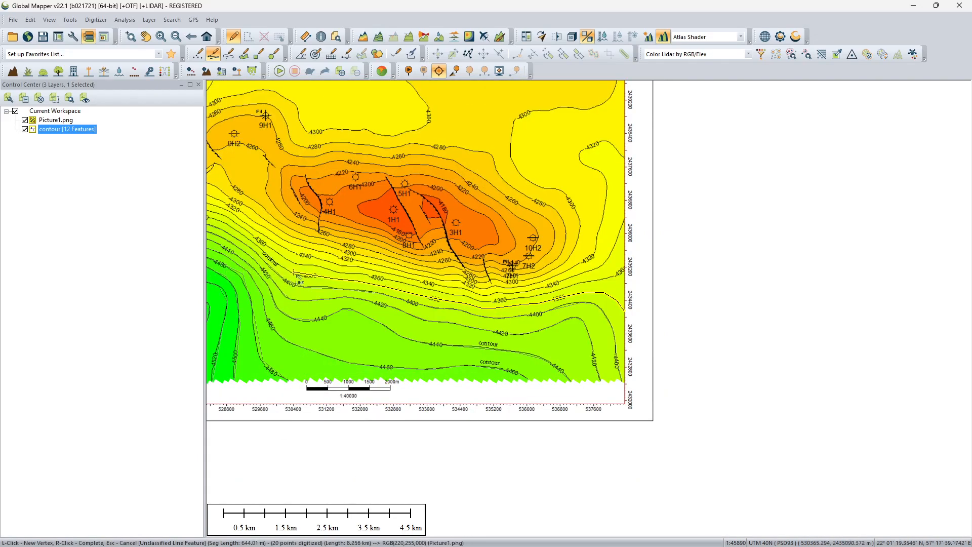
scroll(280, 263, "up", 1)
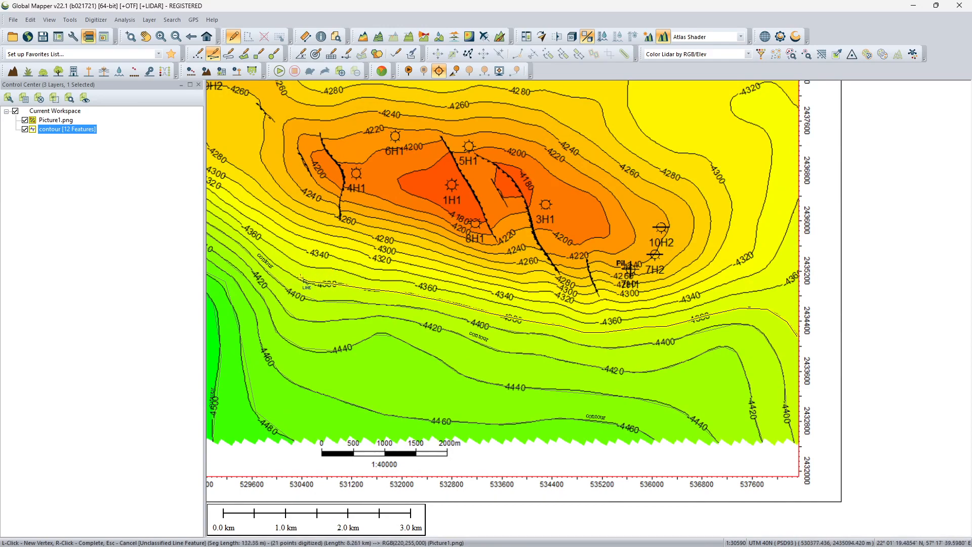
left_click(293, 276)
left_click(273, 262)
scroll(273, 261, "up", 1)
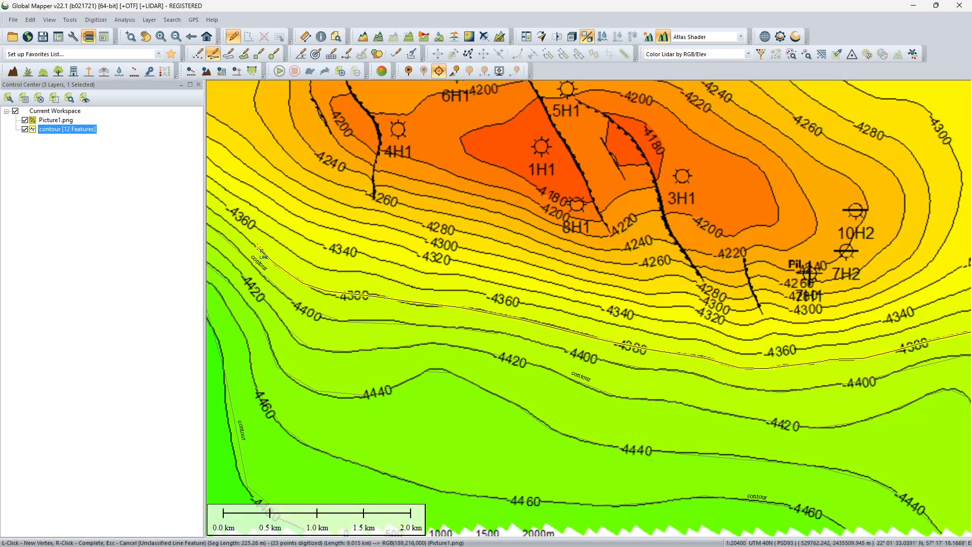
left_click(231, 224)
left_click(211, 209)
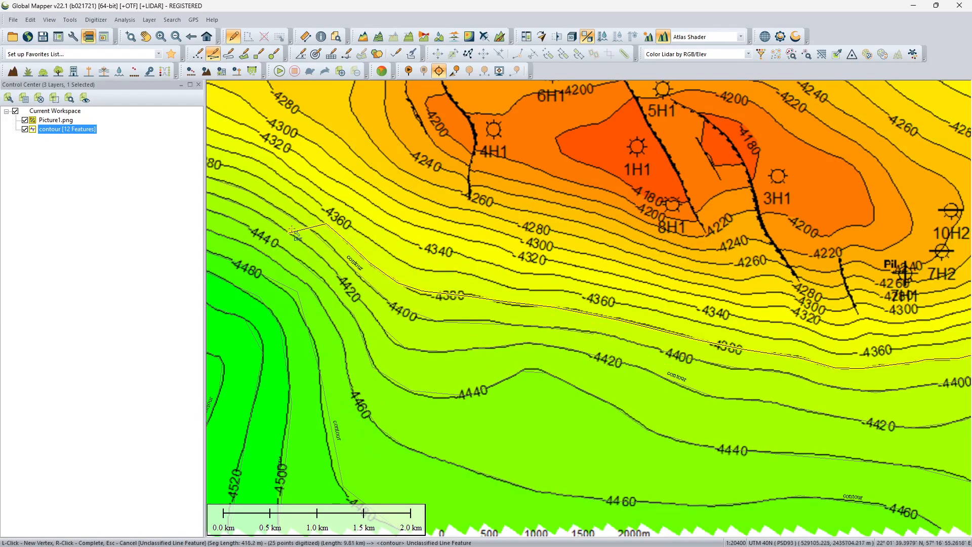
left_click(296, 200)
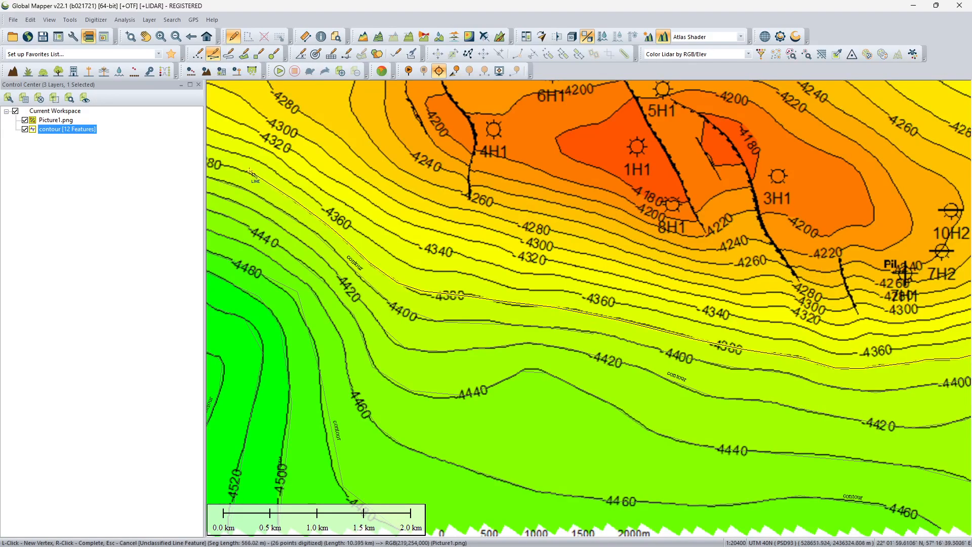
left_click(255, 175)
left_click(231, 166)
left_click(217, 163)
left_click(278, 154)
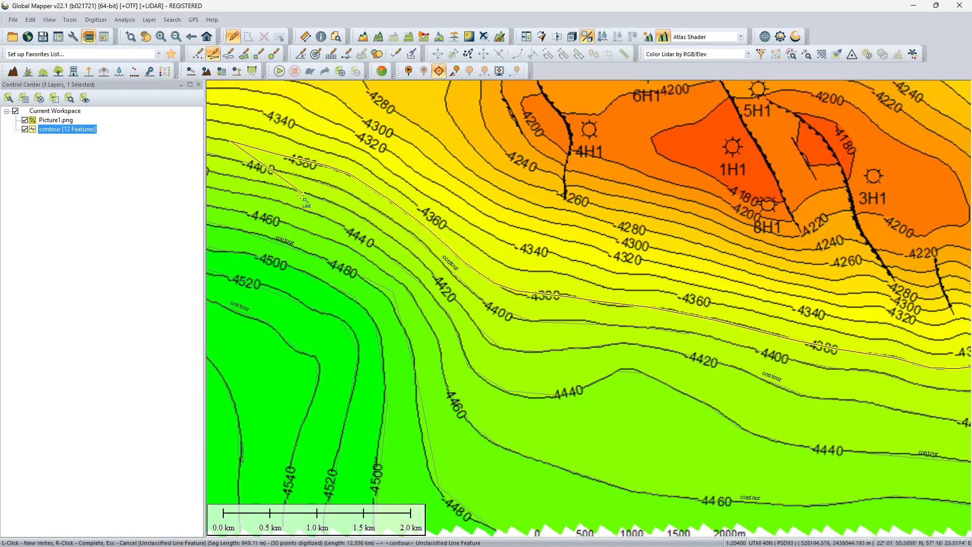
left_click(212, 138)
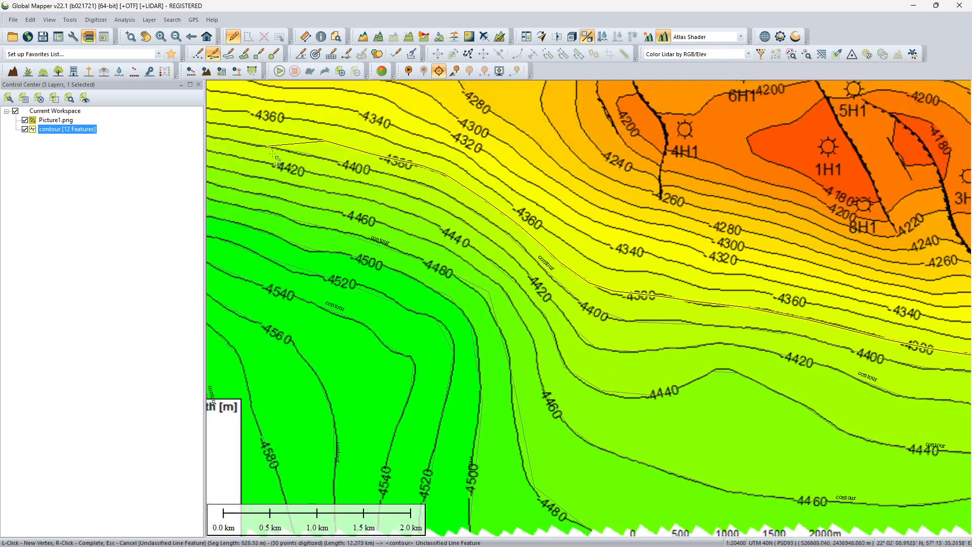
left_click(230, 126)
left_click(214, 123)
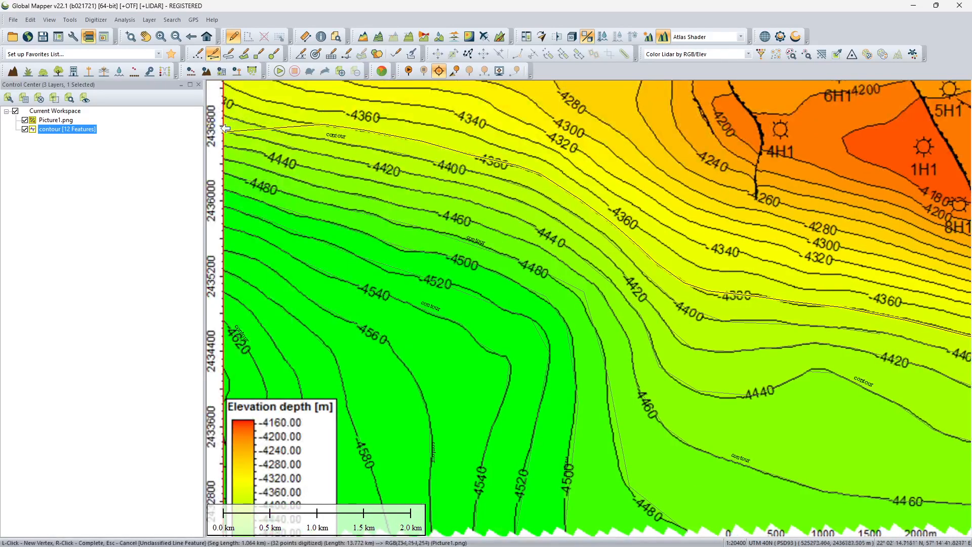
left_click(296, 122)
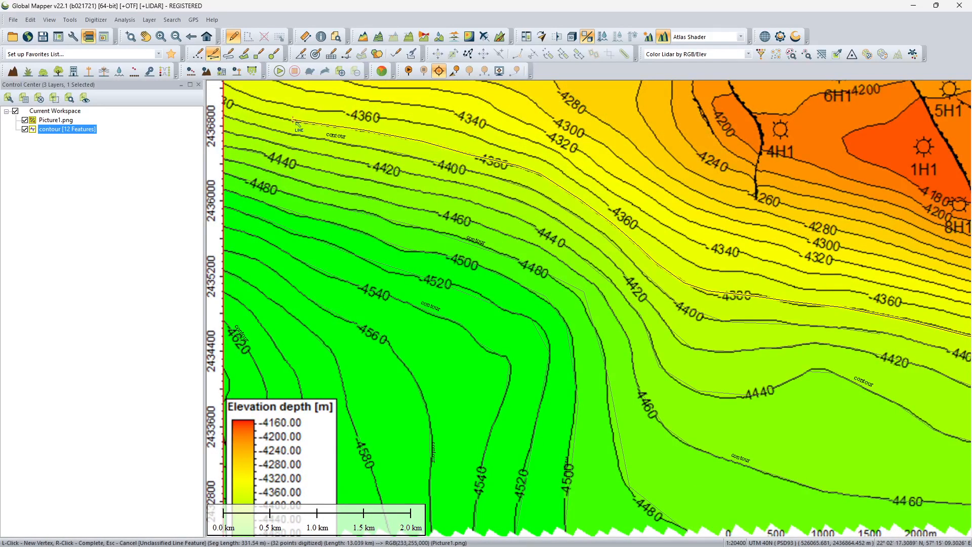
left_click(248, 108)
right_click(226, 99)
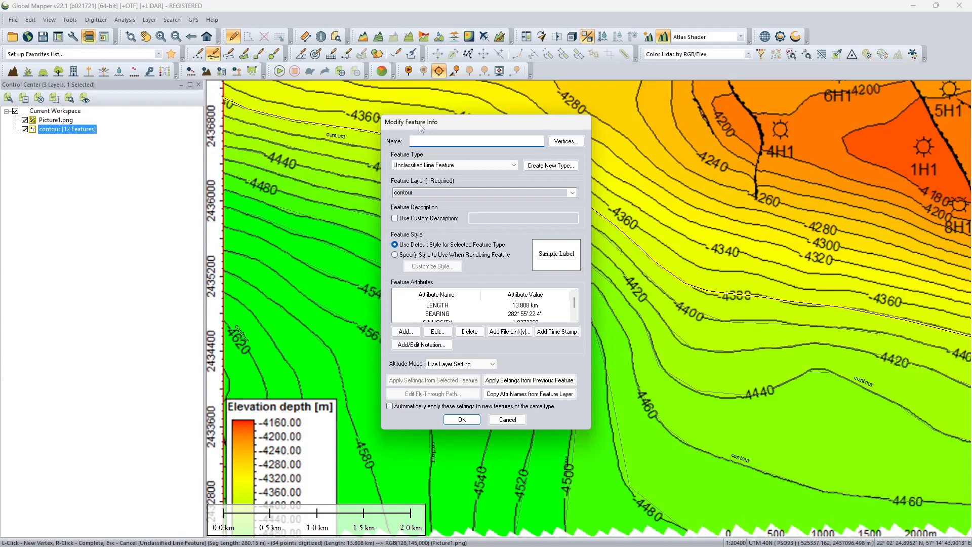
- Name the traced -4380 line contour, add a base_depth attribute with the value -4380, and save the feature
left_click_drag(420, 127, 315, 172)
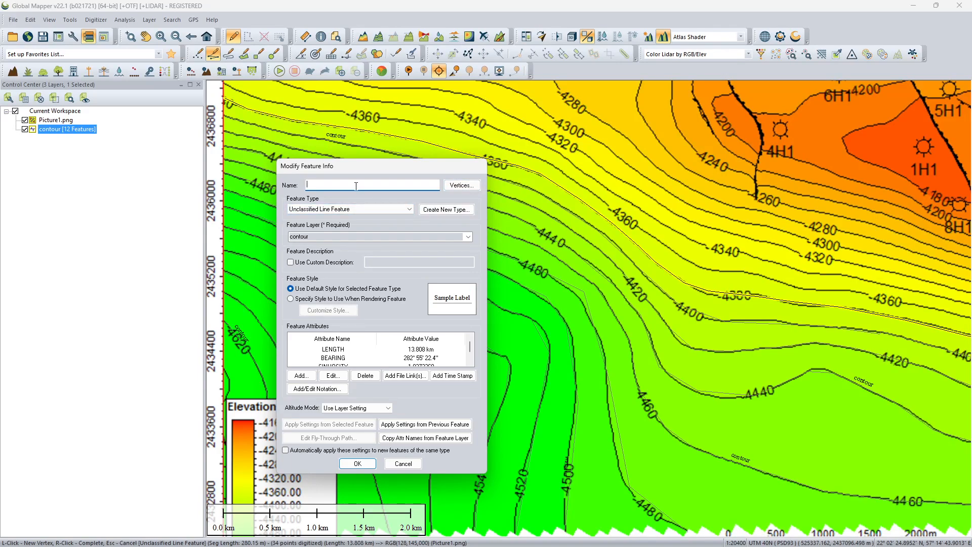
left_click(302, 375)
left_click(349, 329)
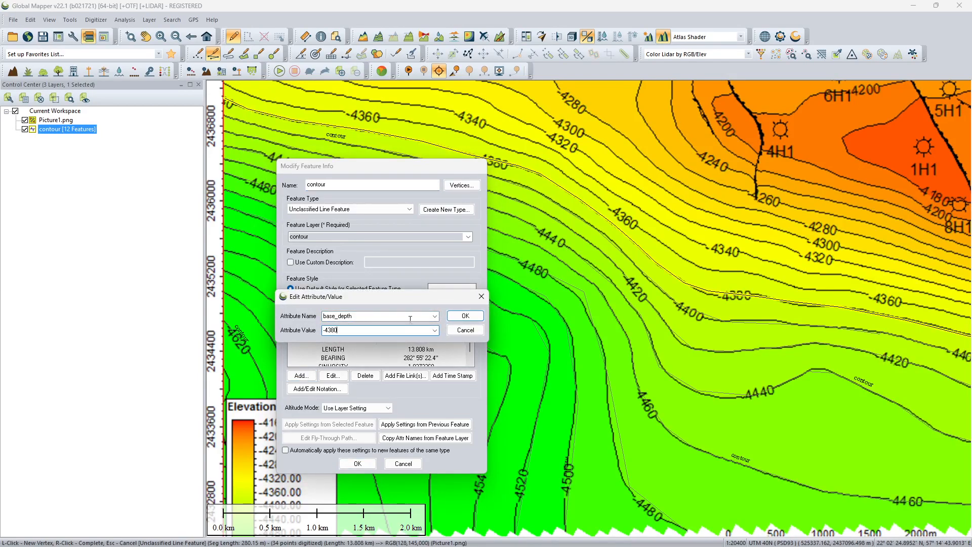
left_click(454, 318)
left_click(356, 464)
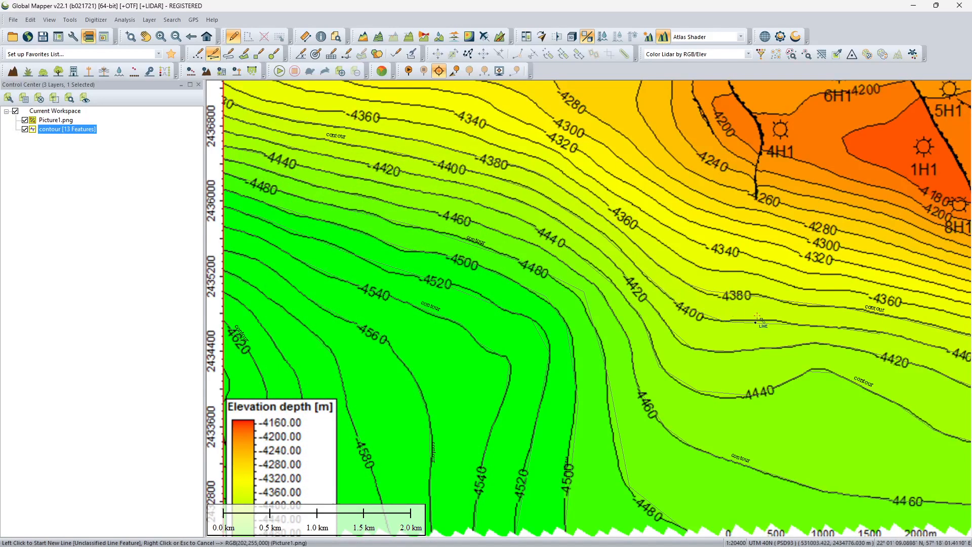
- Trace the -4360 contour from the eastern map border to the western map border as a line about 13.71 km long
scroll(756, 318, "down", 3)
scroll(790, 314, "up", 2)
scroll(838, 310, "down", 1)
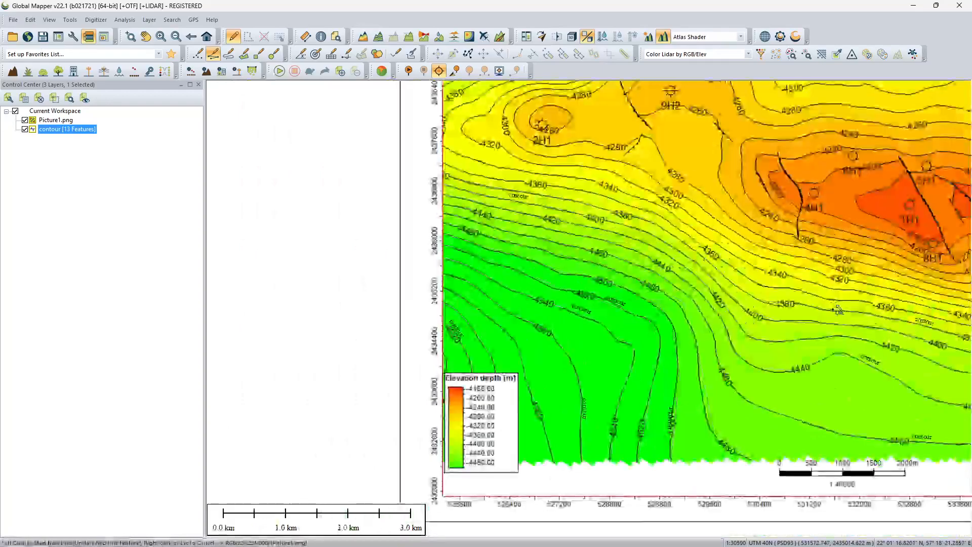
scroll(838, 310, "down", 2)
left_click_drag(764, 188, 440, 249)
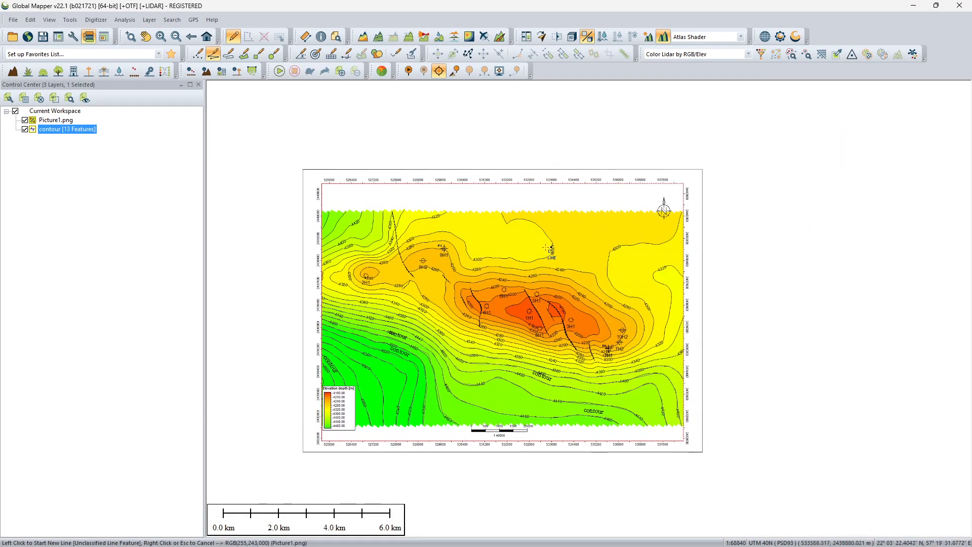
left_click_drag(601, 347, 560, 292)
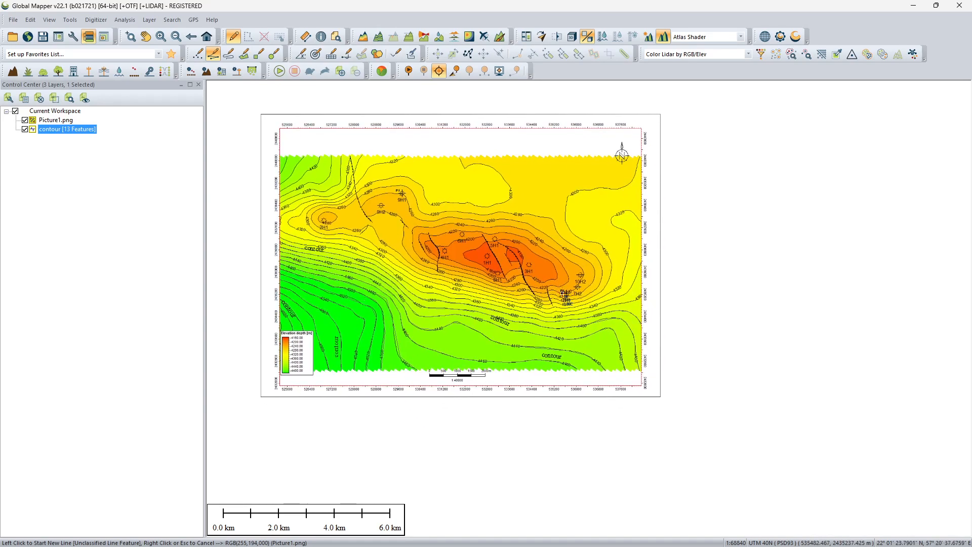
scroll(649, 320, "up", 3)
scroll(439, 291, "up", 1)
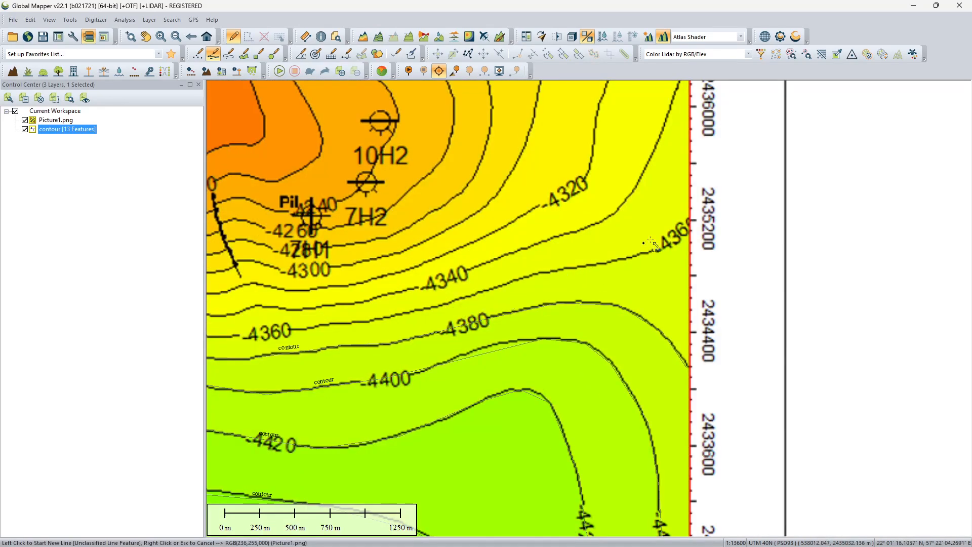
left_click(691, 228)
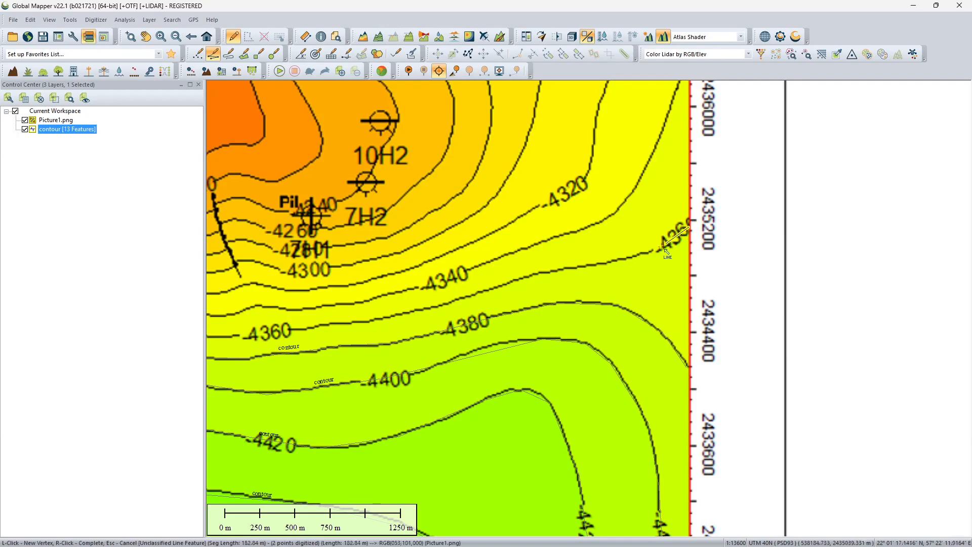
left_click(650, 251)
left_click(586, 263)
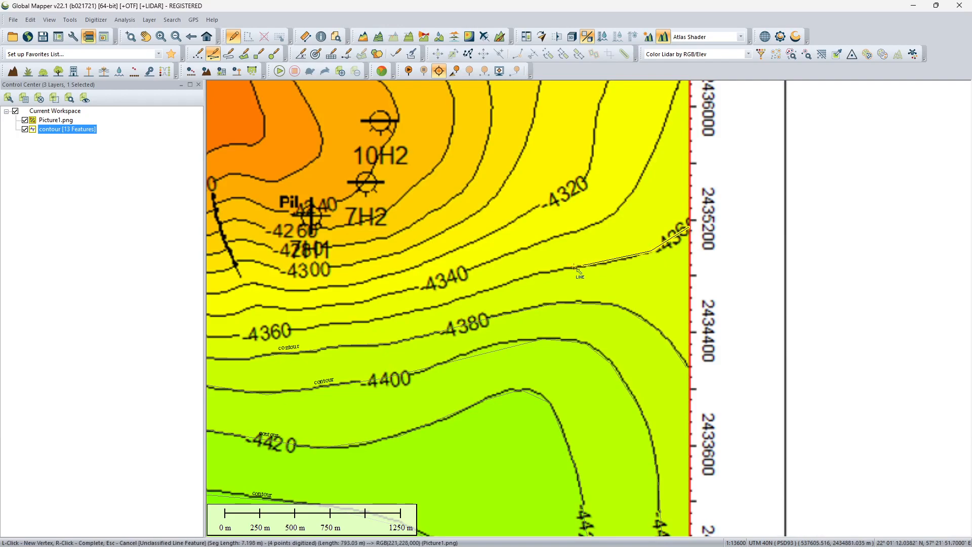
left_click(527, 277)
left_click(449, 304)
left_click(356, 322)
left_click(301, 329)
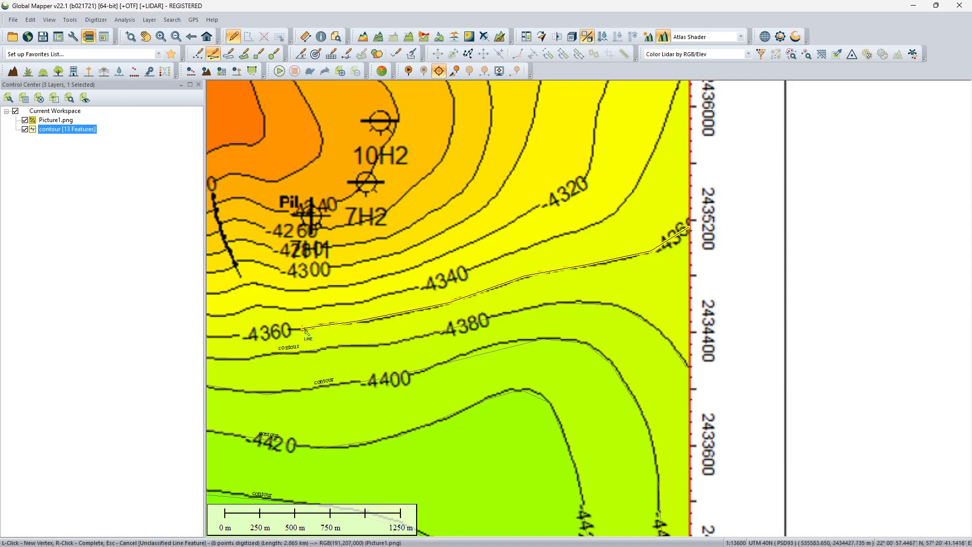
left_click(242, 336)
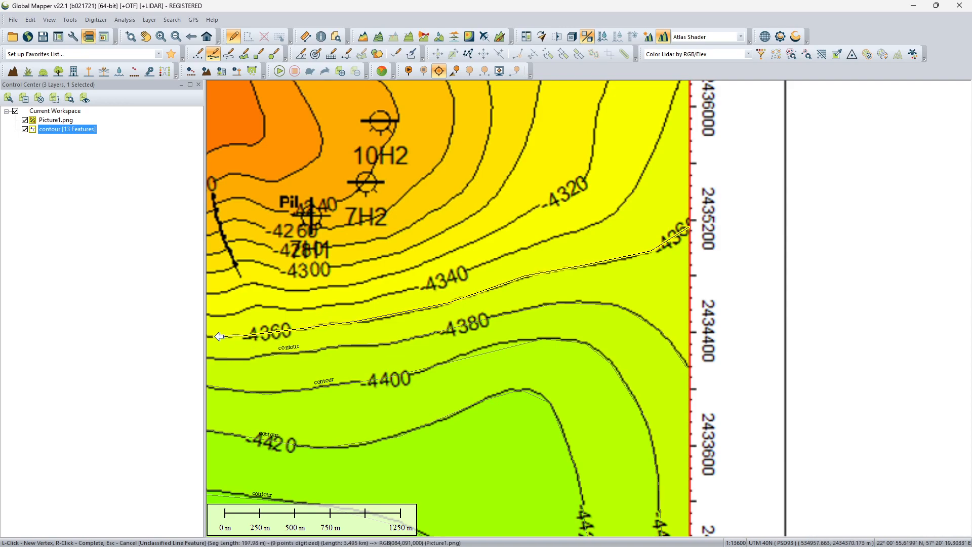
key("Left")
left_click(293, 334)
left_click(250, 317)
key("Left")
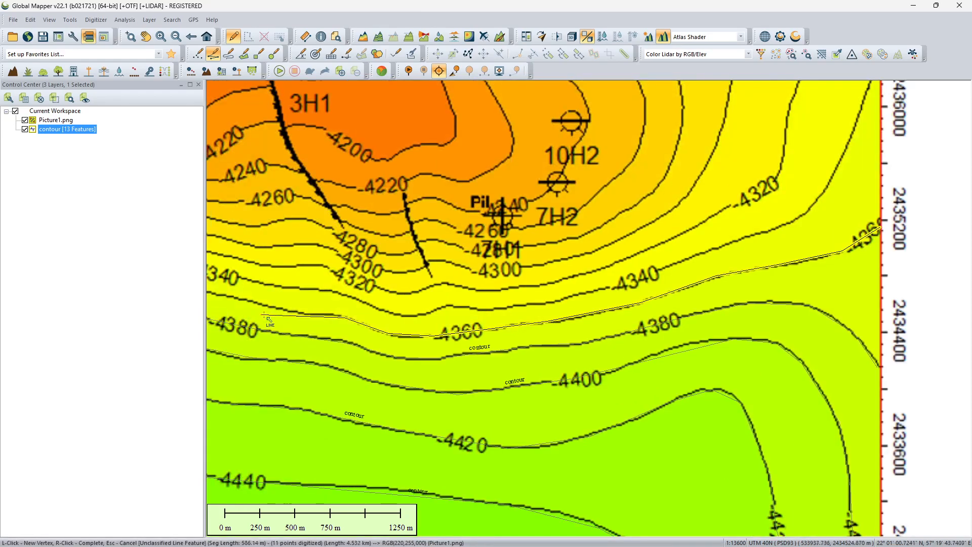
left_click(280, 307)
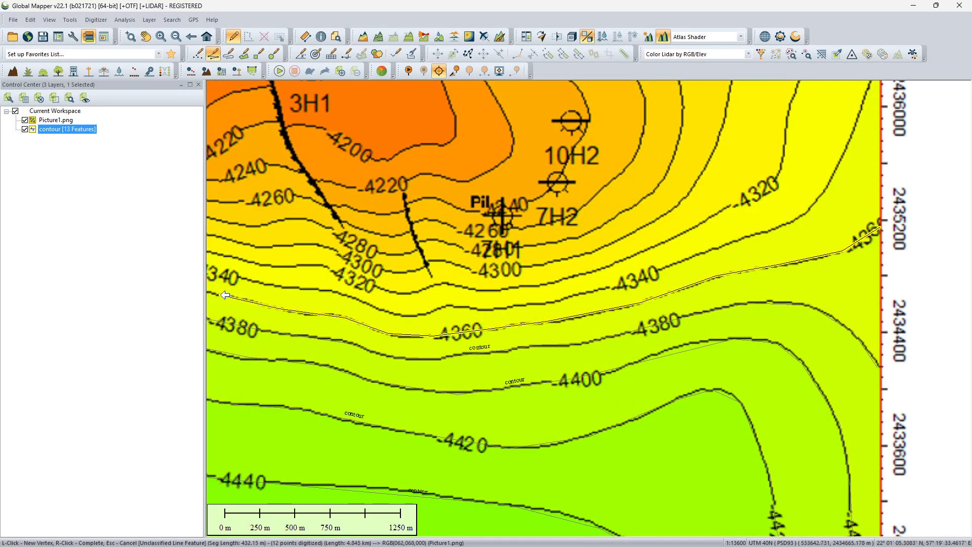
key("Left")
left_click(249, 285)
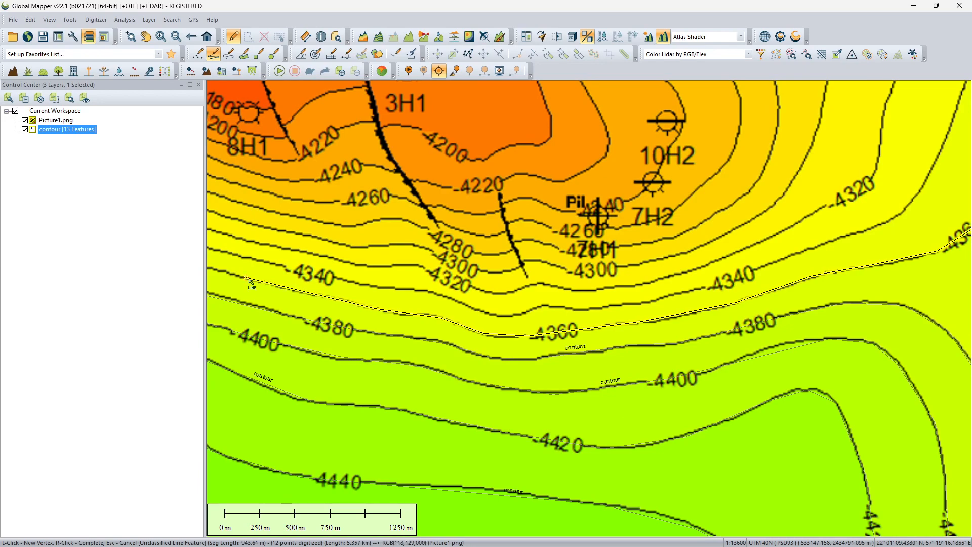
key("Left")
left_click(236, 262)
key("Left")
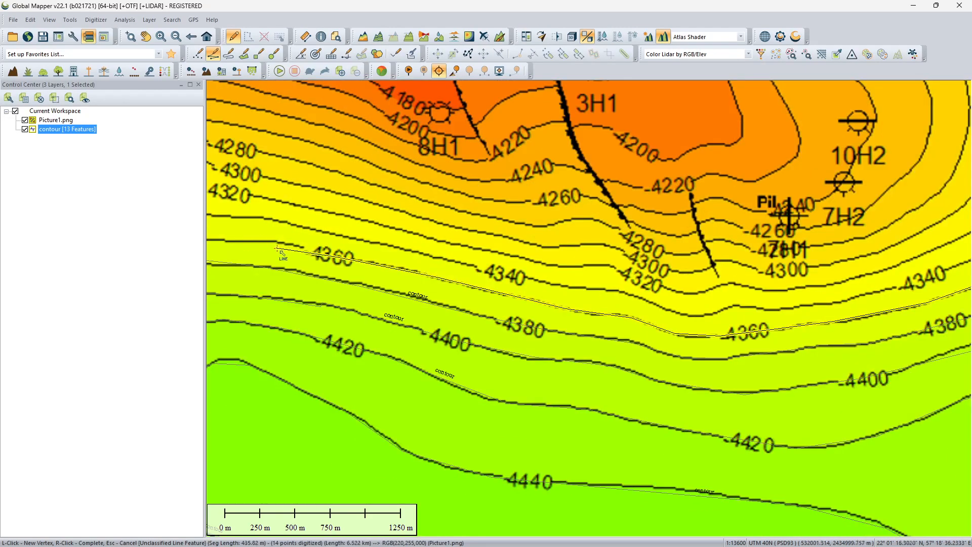
left_click(303, 251)
left_click(276, 245)
left_click(253, 242)
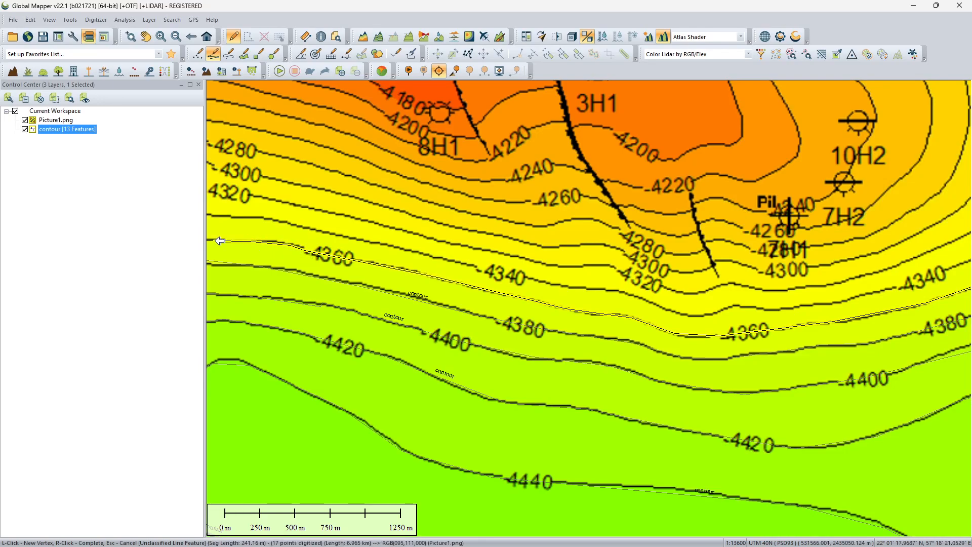
key("Left")
left_click(282, 237)
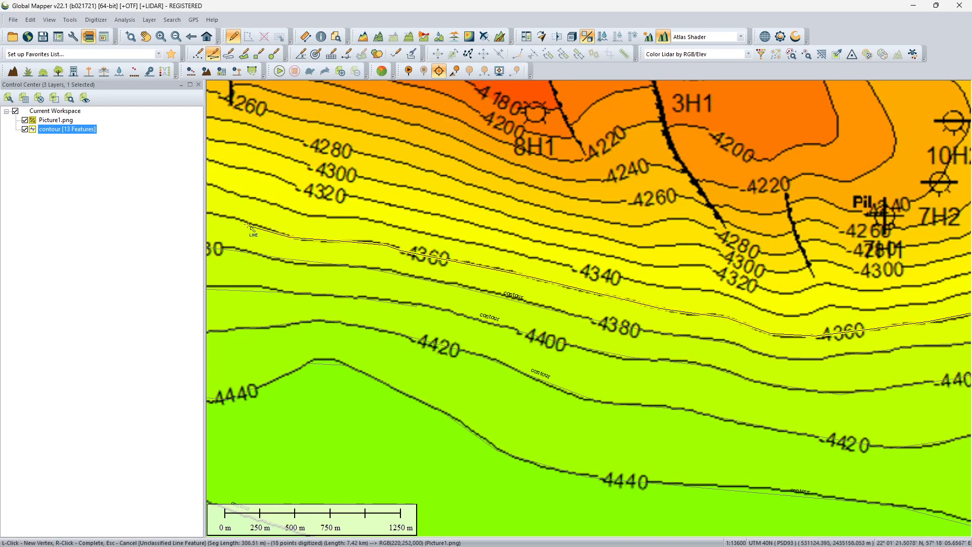
left_click(225, 215)
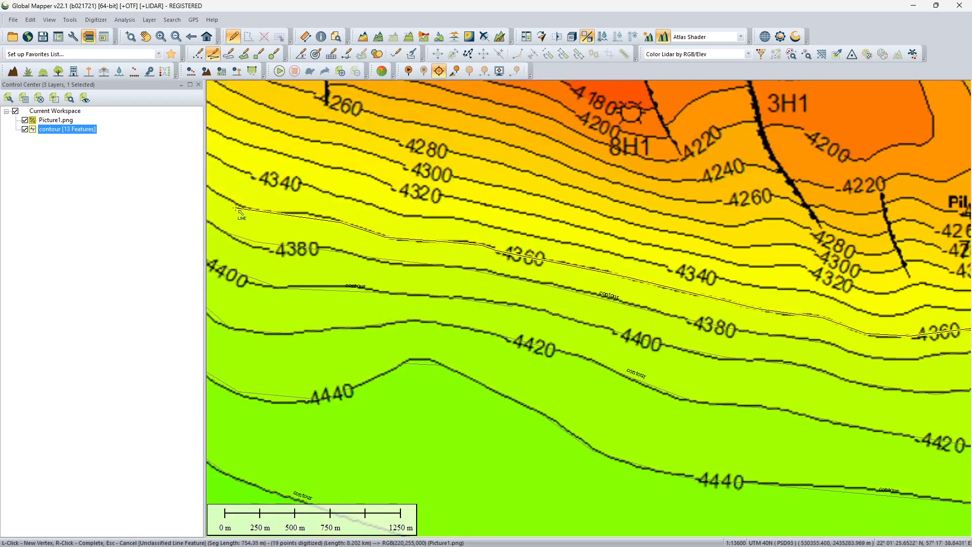
left_click(304, 214)
left_click(262, 210)
left_click(230, 199)
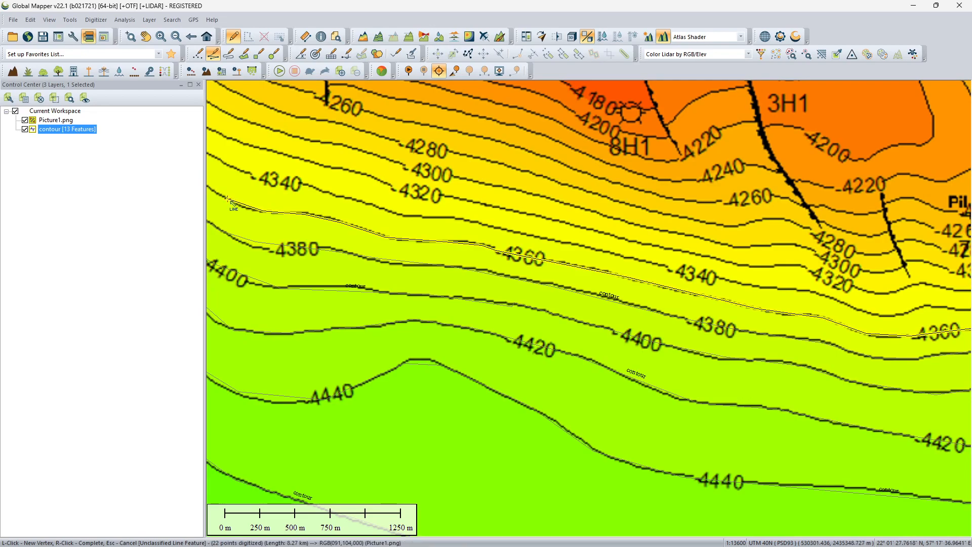
left_click(205, 188)
left_click(287, 174)
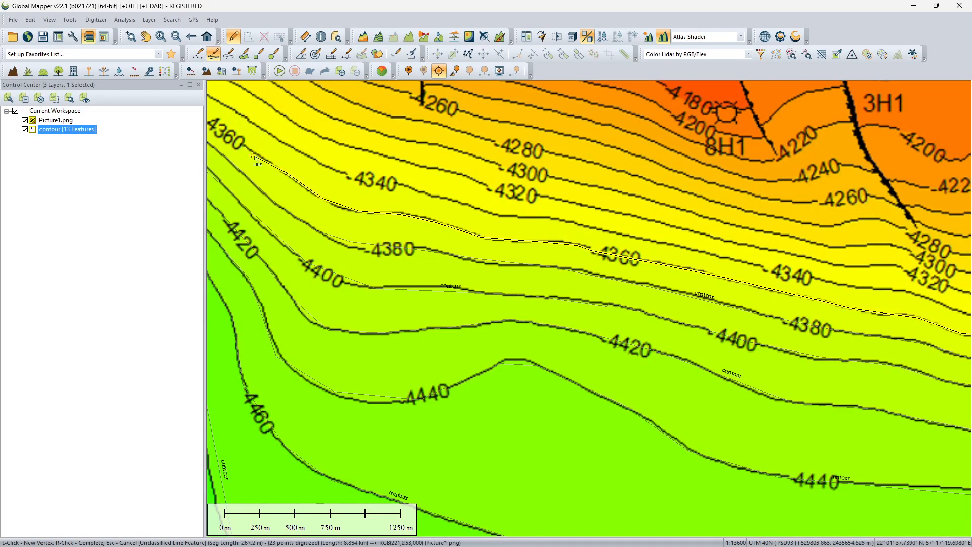
left_click(224, 120)
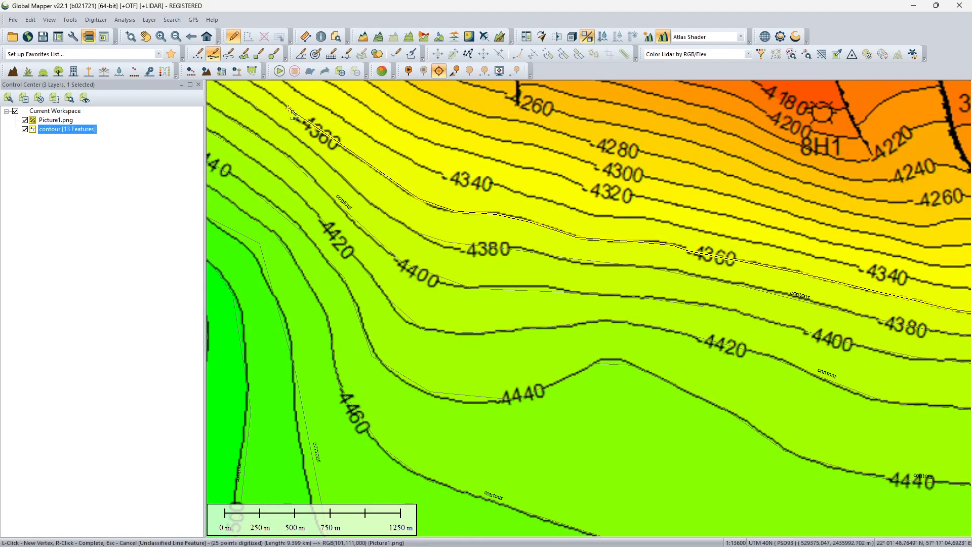
scroll(289, 108, "down", 5)
scroll(287, 110, "up", 2)
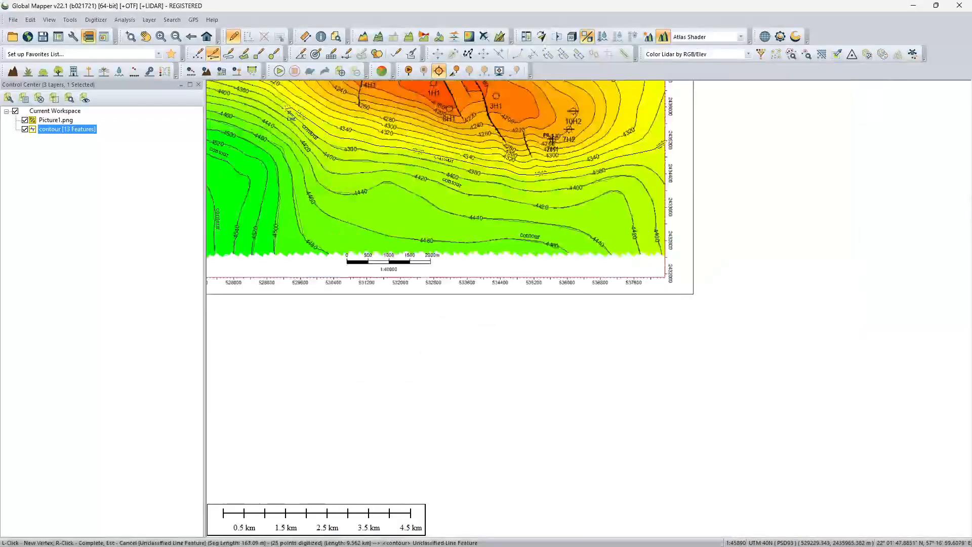
scroll(287, 108, "up", 1)
left_click_drag(274, 104, 422, 273)
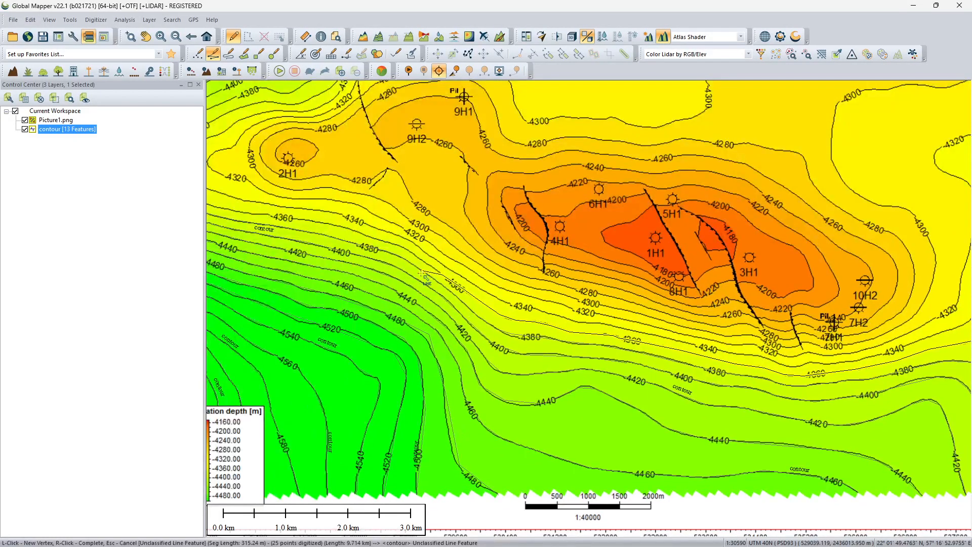
scroll(423, 276, "up", 2)
left_click(439, 270)
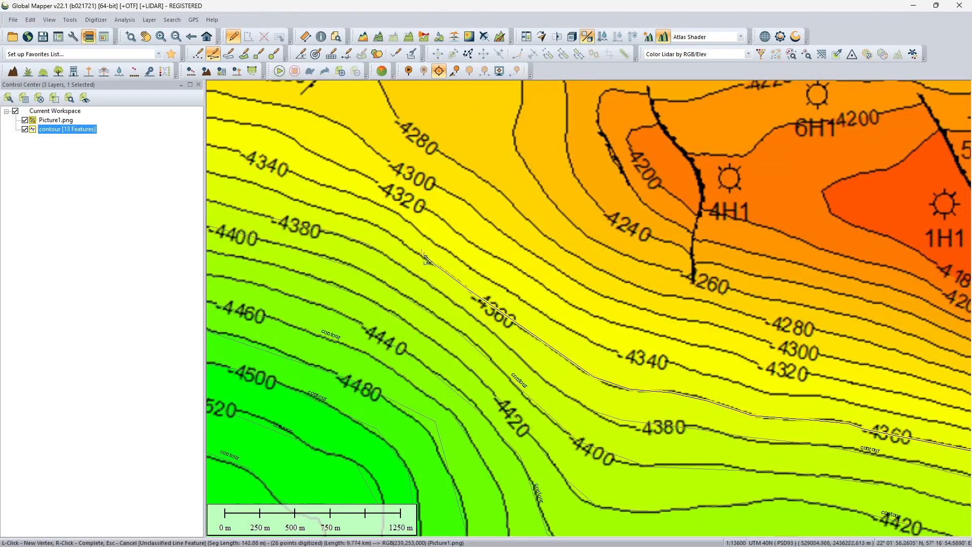
left_click(402, 242)
left_click(375, 225)
left_click(335, 211)
left_click(280, 193)
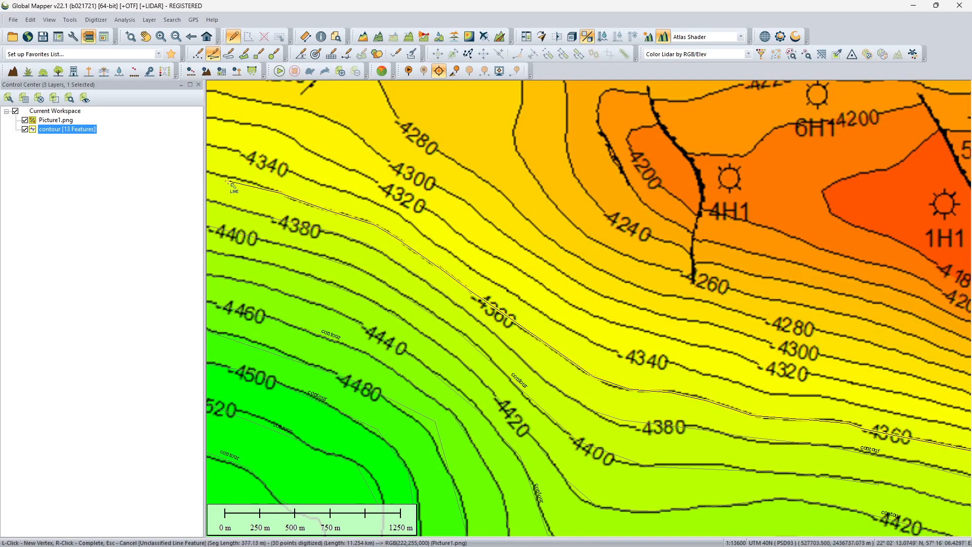
left_click(224, 177)
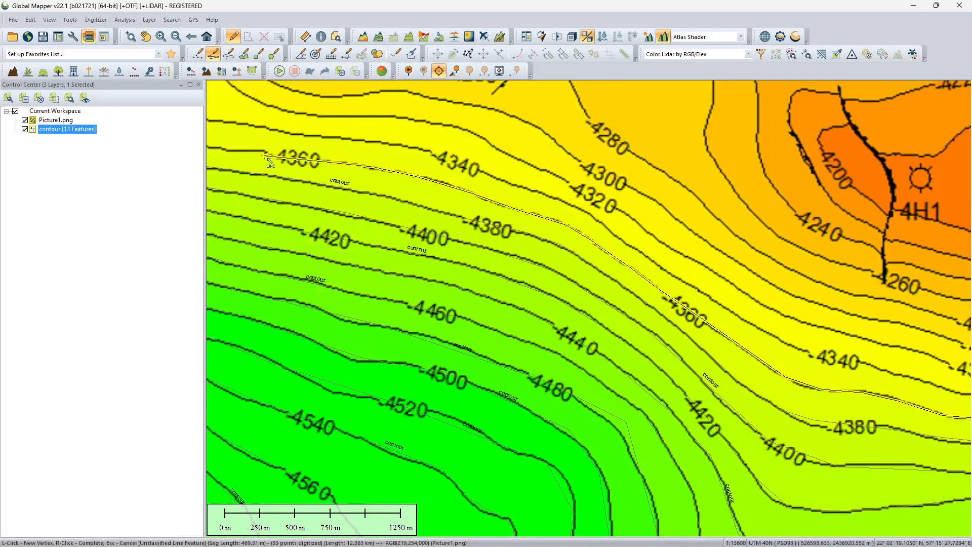
left_click(281, 158)
left_click(227, 149)
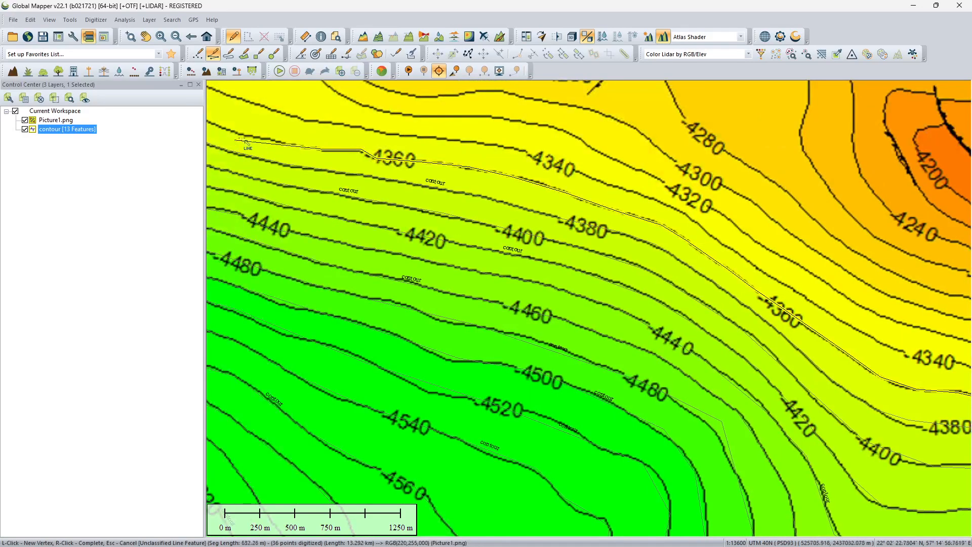
left_click(284, 142)
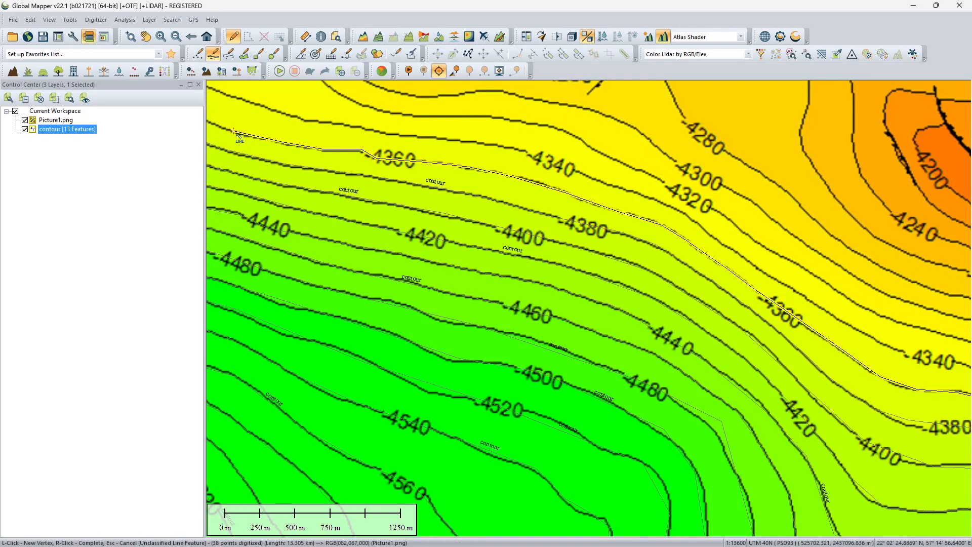
left_click(218, 124)
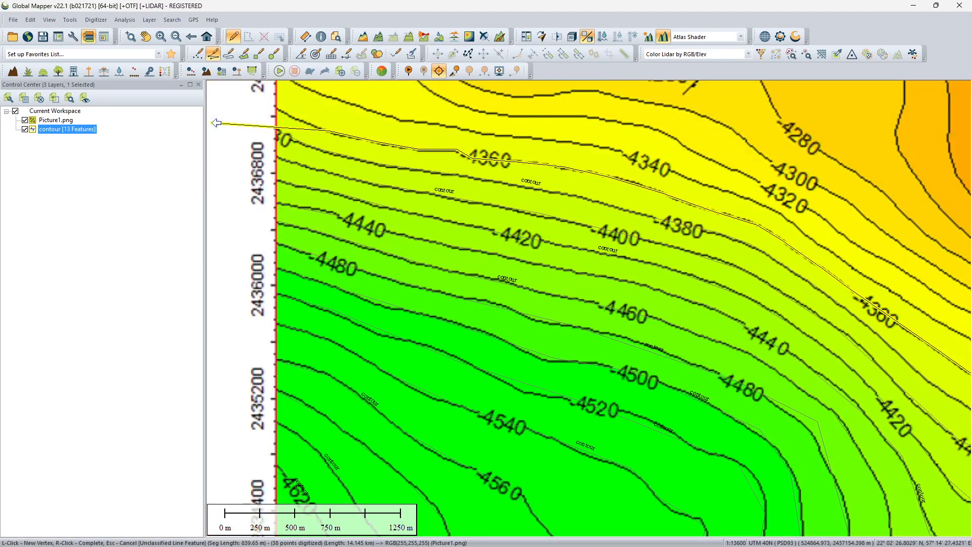
left_click(284, 112)
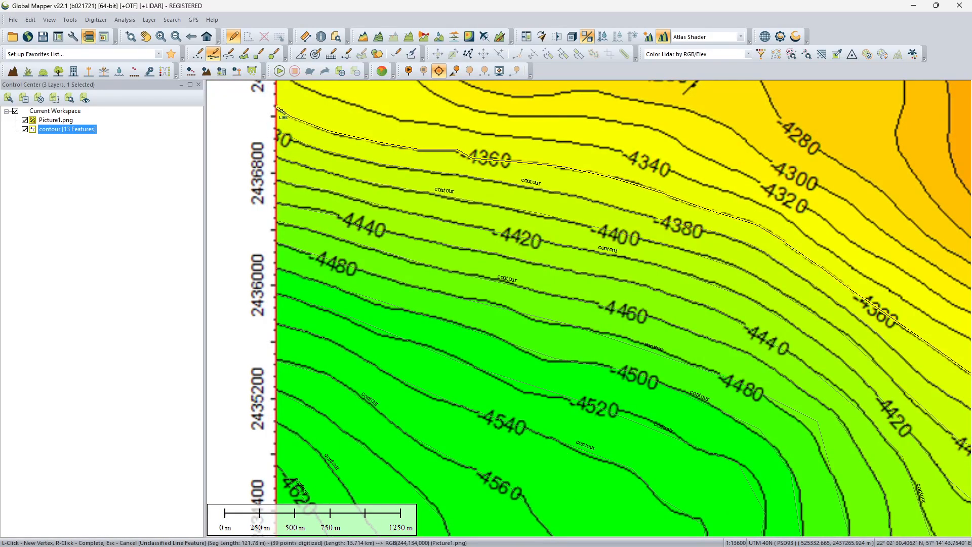
right_click(279, 109)
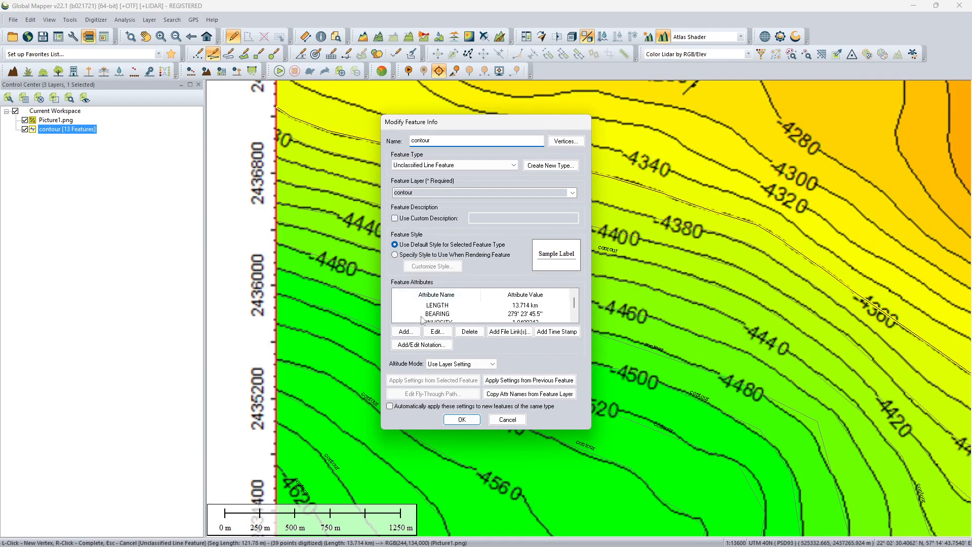
- Name the traced -4360 line contour, add a base_depth attribute with the value -4360, and save the feature
left_click(405, 331)
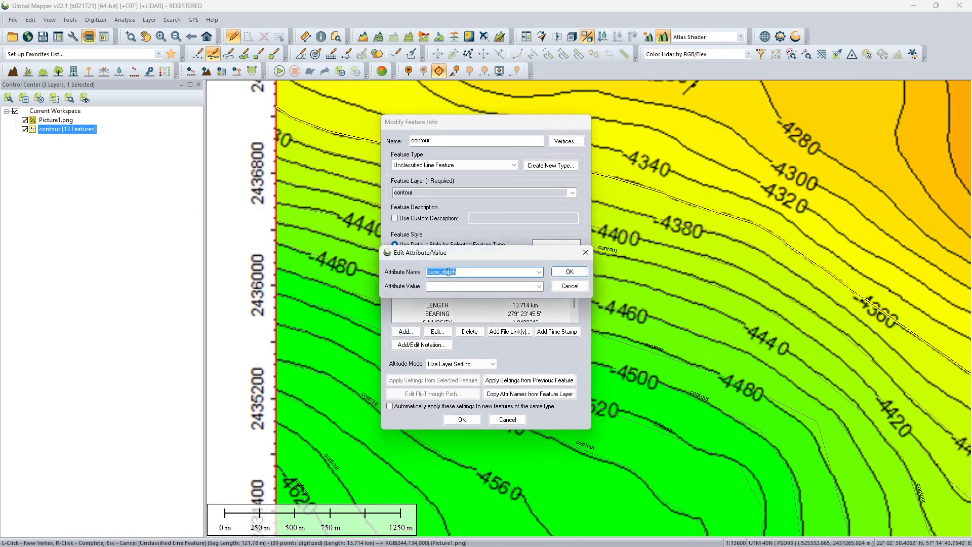
left_click(457, 286)
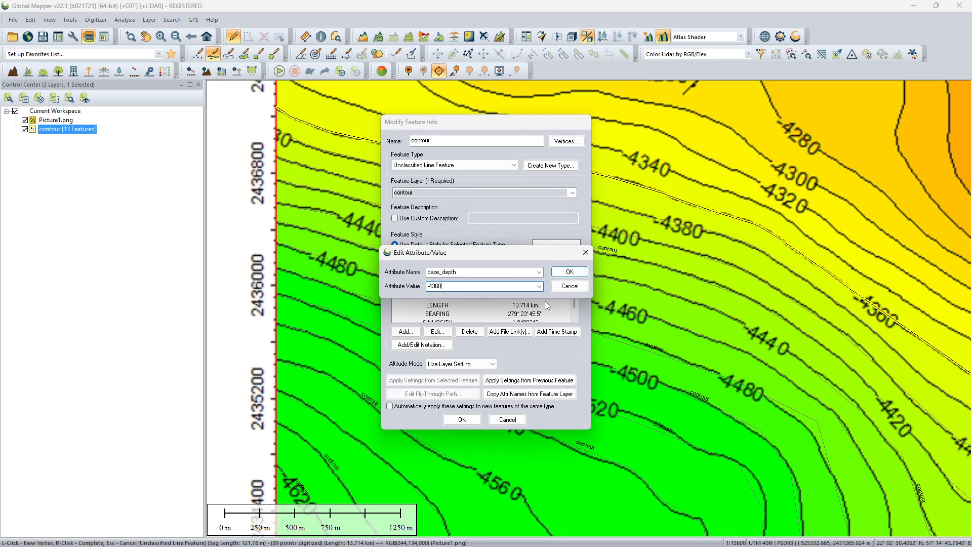
left_click(570, 274)
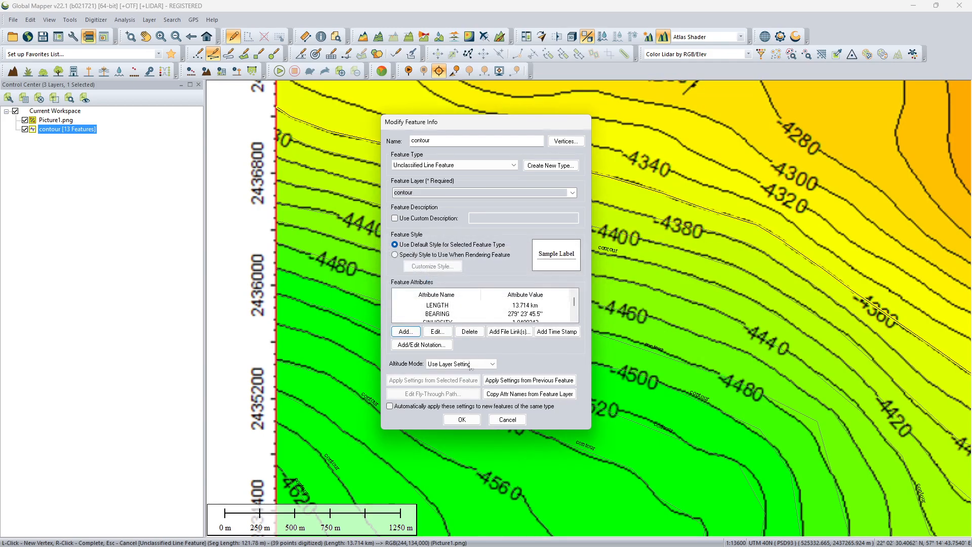
left_click(460, 421)
- Trace the southern -4340 contour from the eastern map border to the western map border as a line about 14.43 km long
left_click_drag(769, 219, 335, 233)
scroll(504, 292, "down", 2)
left_click_drag(890, 265, 401, 201)
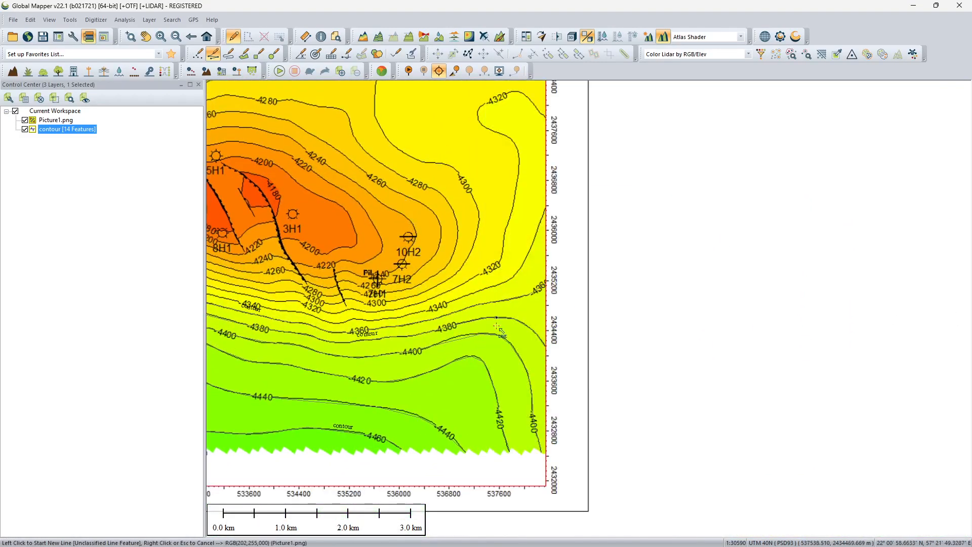
scroll(538, 306, "up", 1)
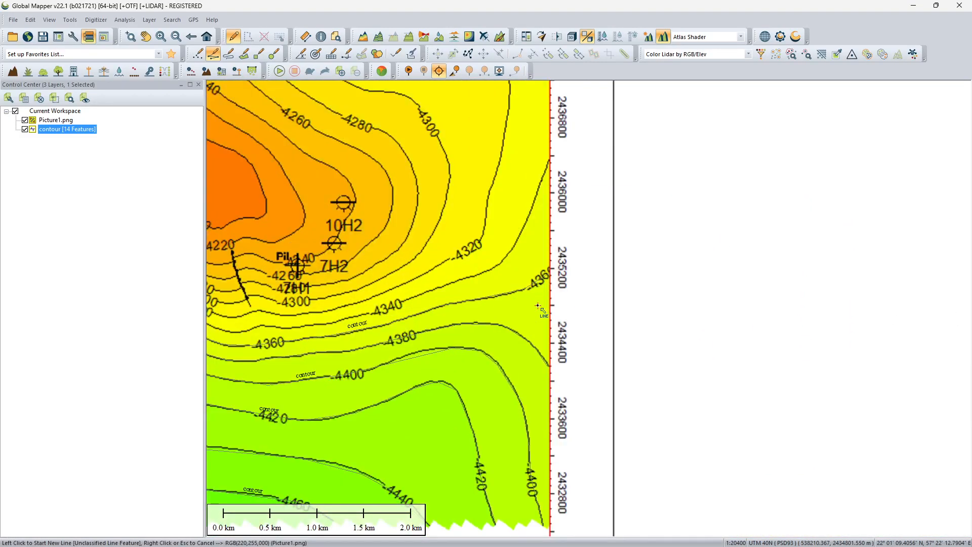
left_click(549, 161)
left_click(532, 203)
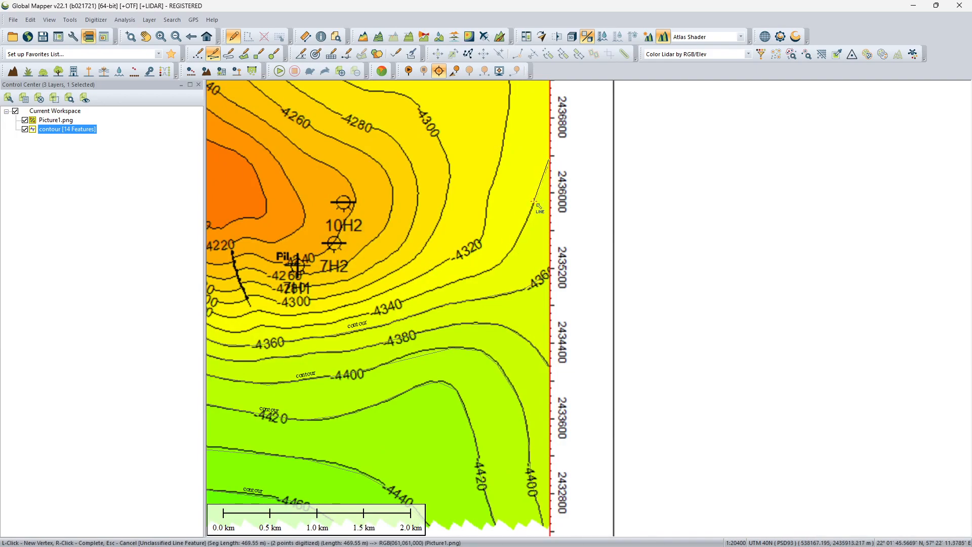
left_click(513, 252)
left_click(493, 269)
left_click(440, 290)
left_click(383, 313)
left_click(329, 323)
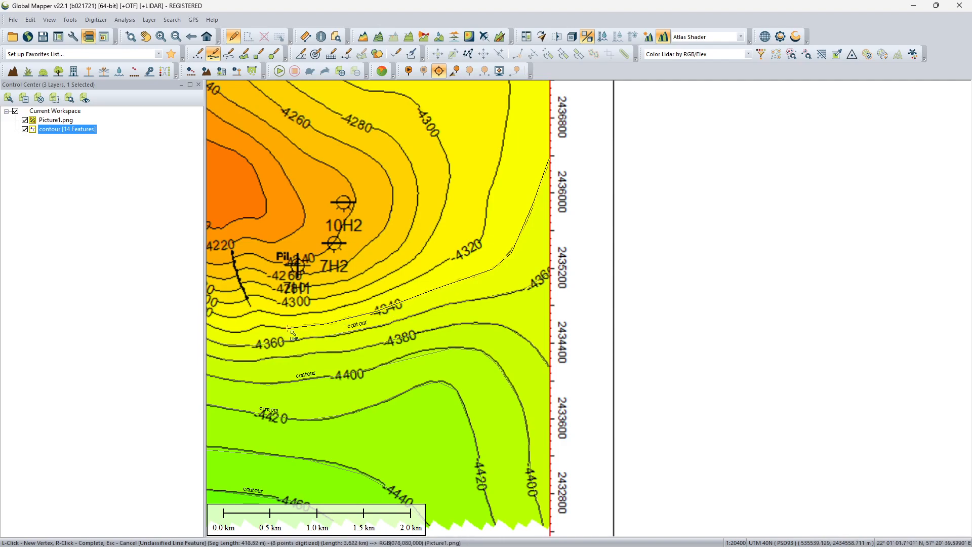
left_click(296, 327)
left_click(264, 325)
left_click(253, 327)
scroll(427, 294, "up", 2)
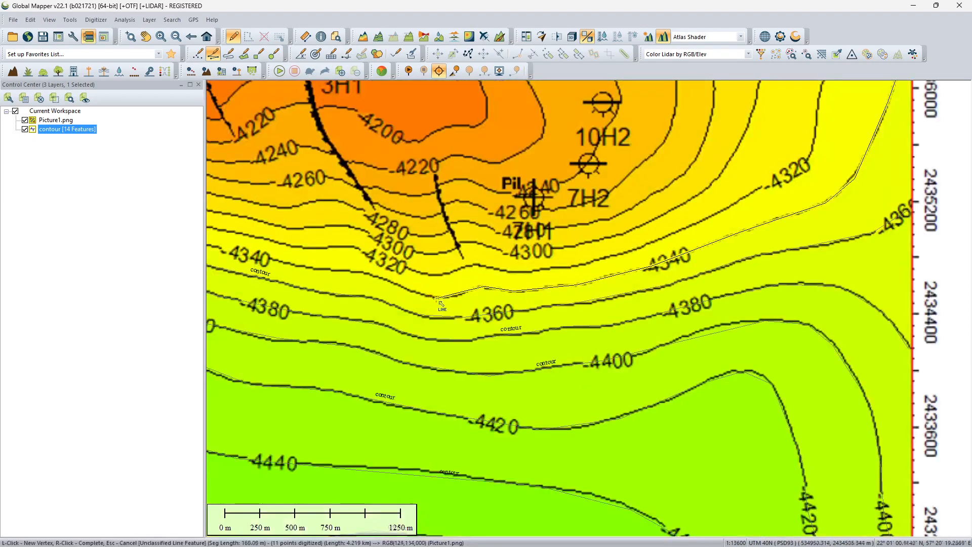
left_click(398, 293)
left_click(415, 291)
left_click(349, 266)
left_click(293, 253)
left_click(235, 249)
left_click_drag(235, 250, 546, 280)
left_click(491, 268)
left_click(415, 251)
left_click(316, 226)
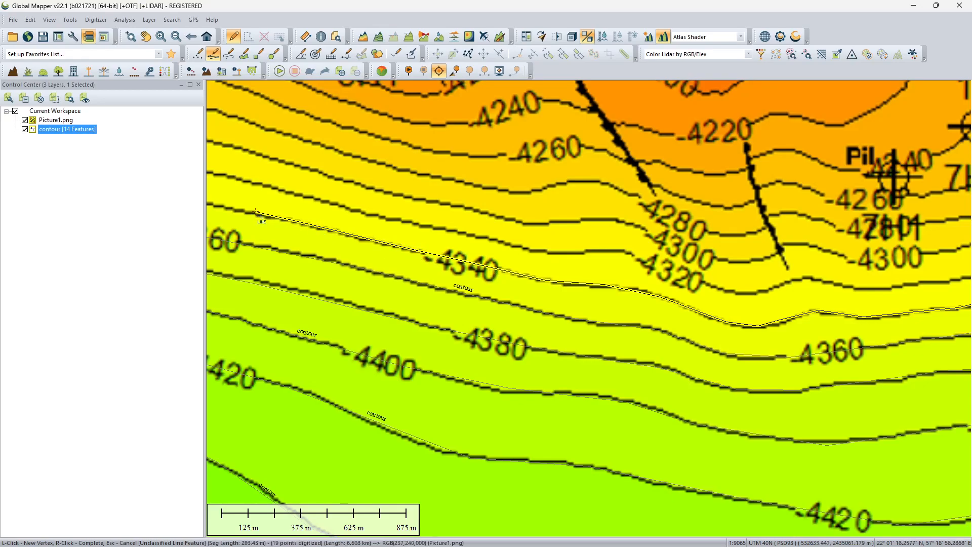
left_click(233, 207)
left_click_drag(248, 212, 667, 304)
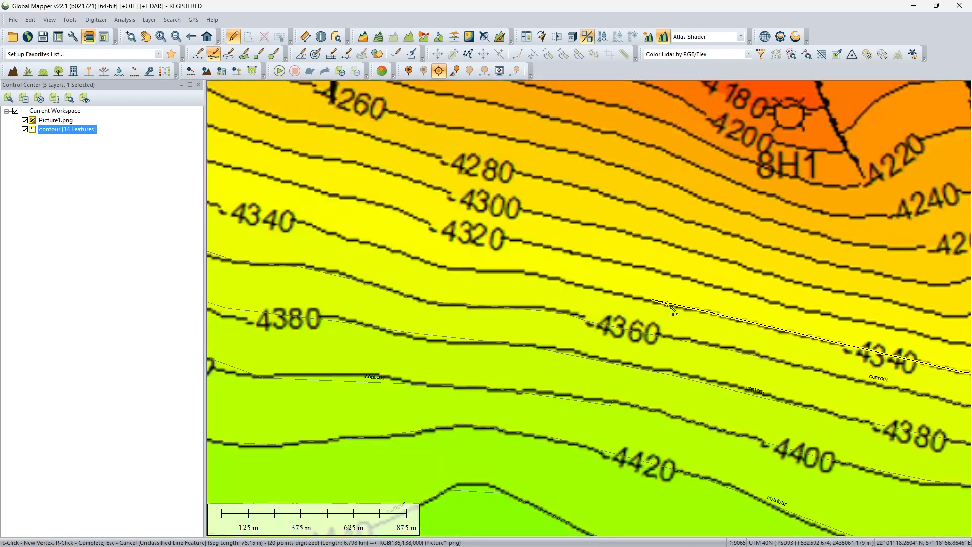
left_click(550, 272)
left_click(512, 272)
left_click(463, 268)
left_click(416, 261)
left_click(319, 232)
left_click(285, 224)
left_click_drag(285, 224, 614, 303)
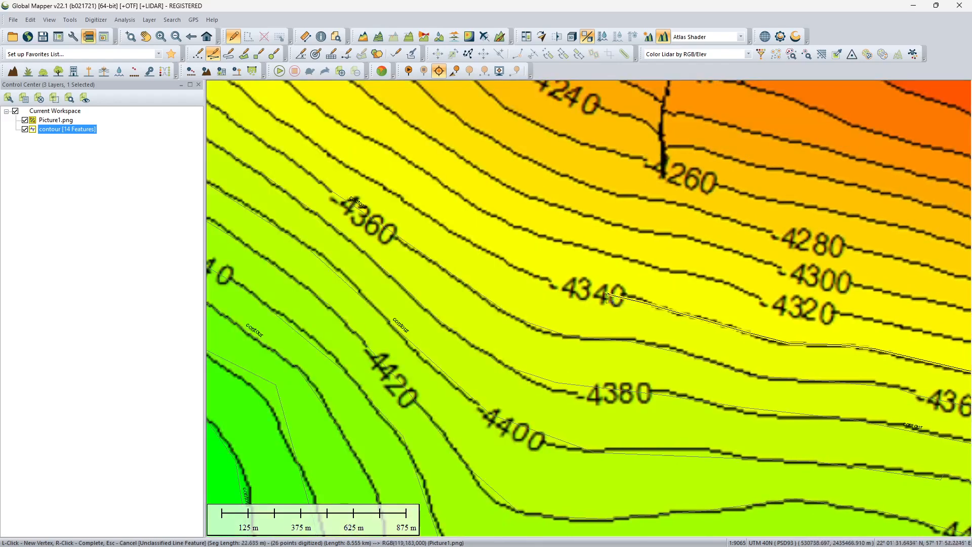
left_click(543, 279)
left_click(480, 244)
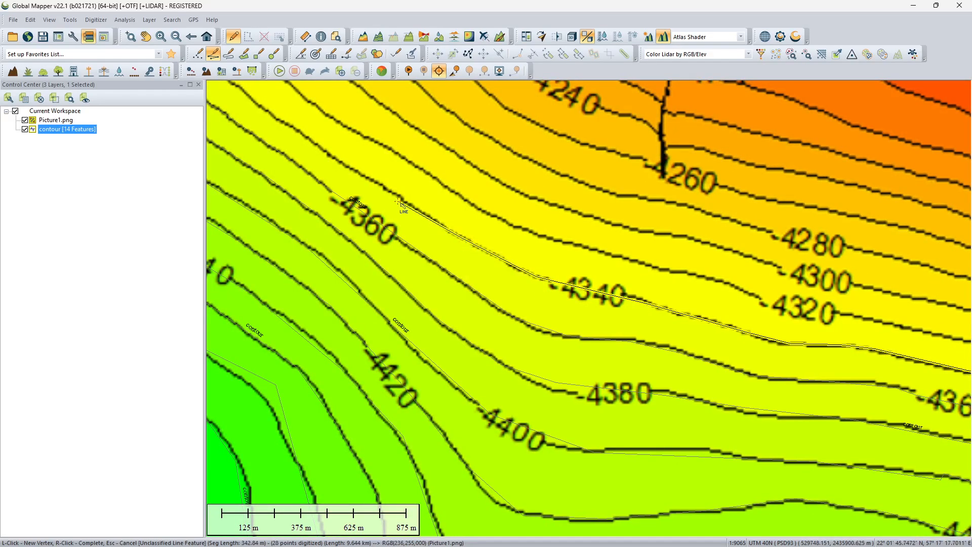
left_click(362, 177)
left_click(279, 118)
left_click_drag(278, 118, 500, 366)
left_click(445, 322)
left_click(390, 299)
left_click(314, 277)
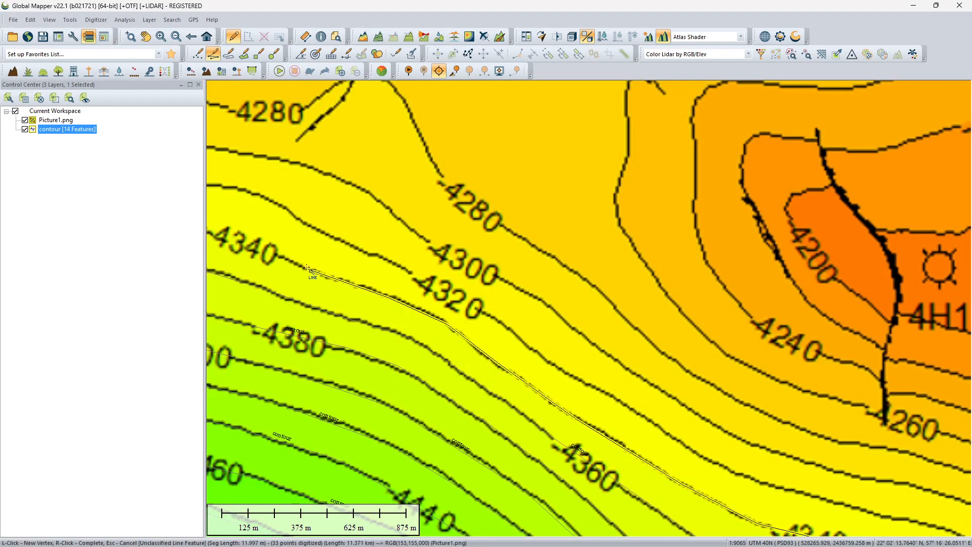
left_click(263, 256)
left_click_drag(263, 255, 541, 334)
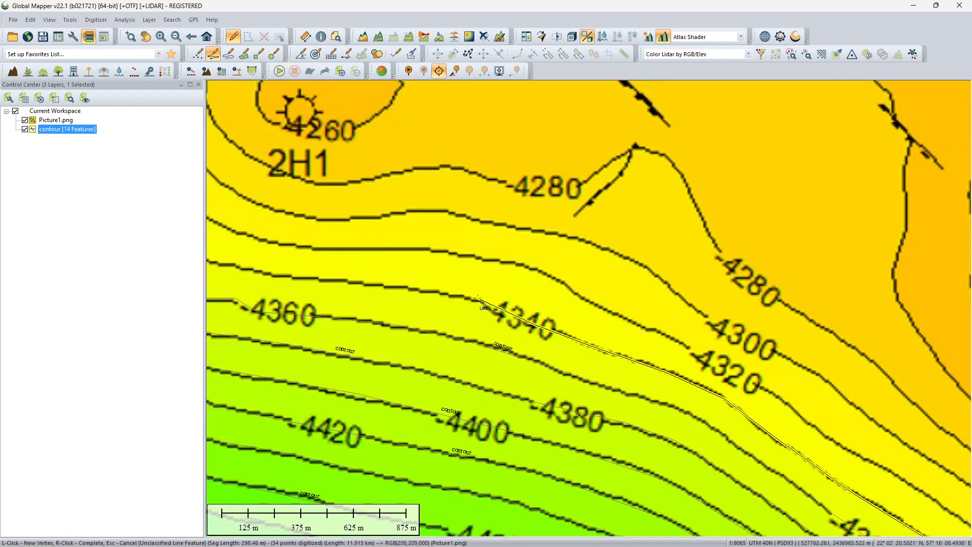
left_click(508, 315)
left_click(444, 294)
left_click(366, 284)
left_click(287, 276)
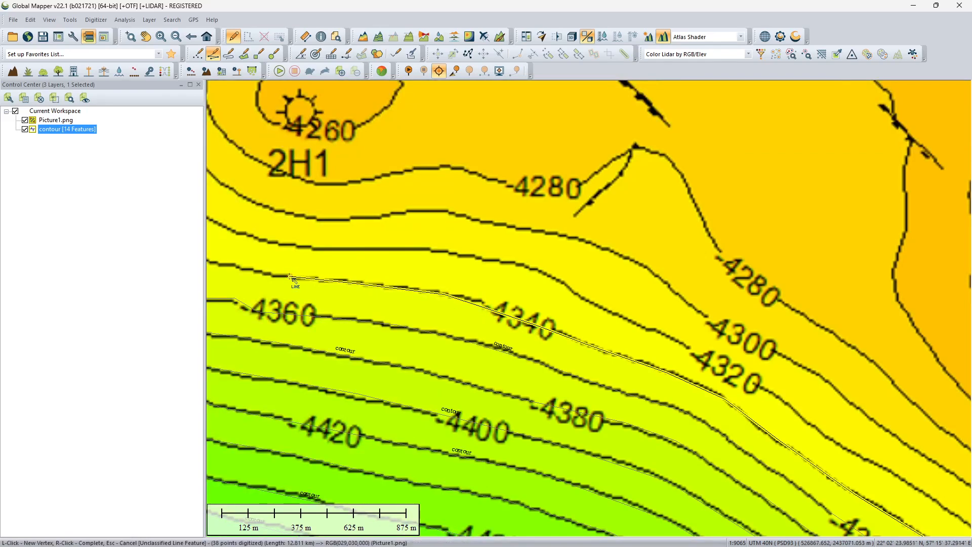
left_click(239, 267)
left_click_drag(238, 267, 650, 279)
left_click(577, 267)
left_click(532, 257)
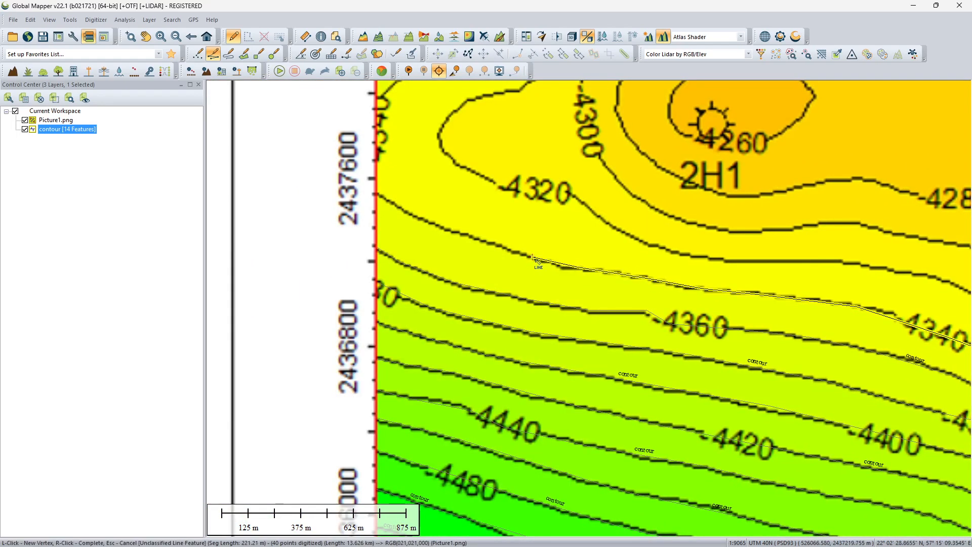
left_click(431, 223)
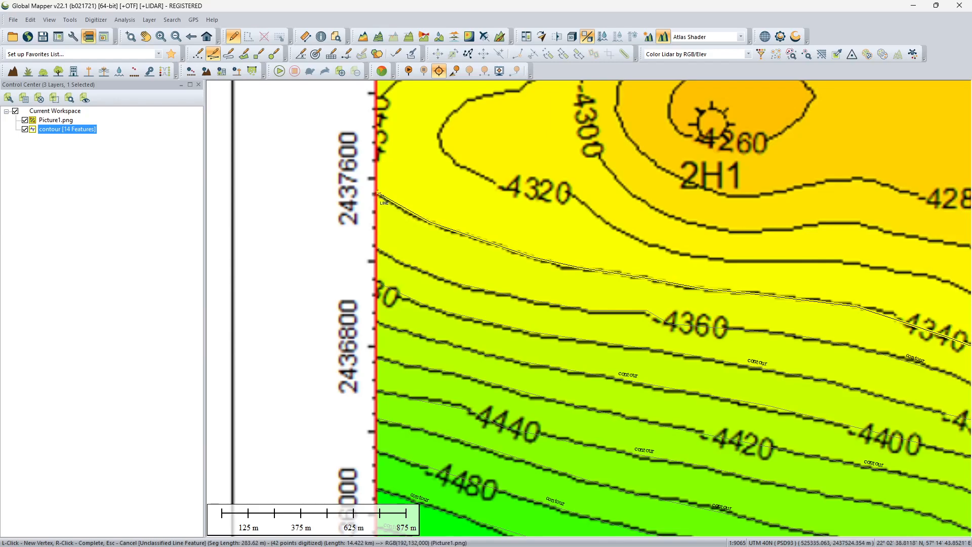
right_click(376, 194)
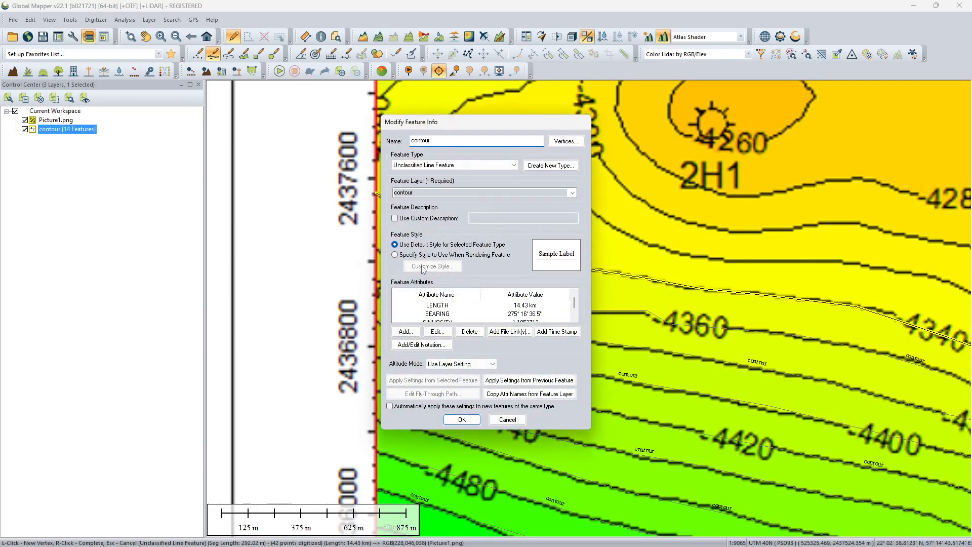
- Name the traced southern -4340 line contour, add a base_depth attribute with the value -4340, and save the feature
left_click(406, 333)
left_click(450, 287)
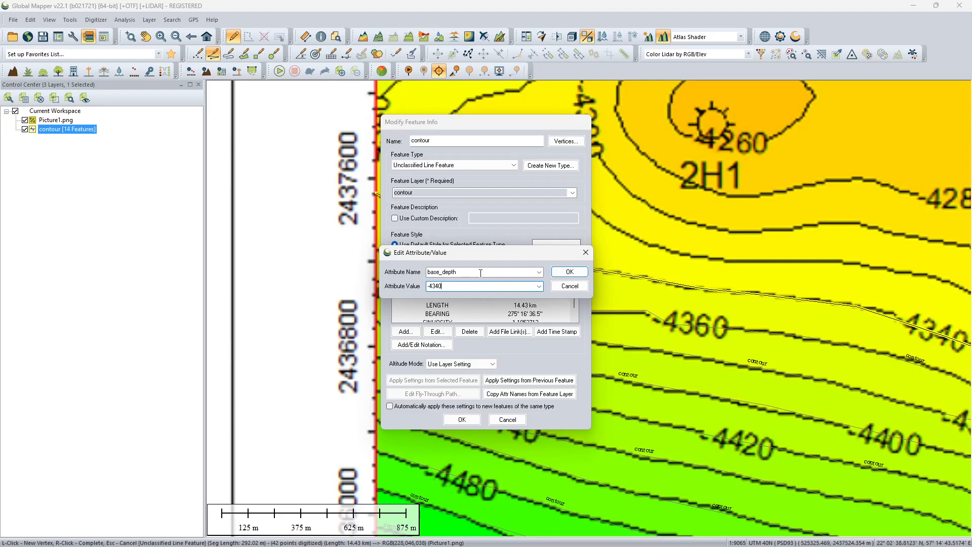
left_click(570, 272)
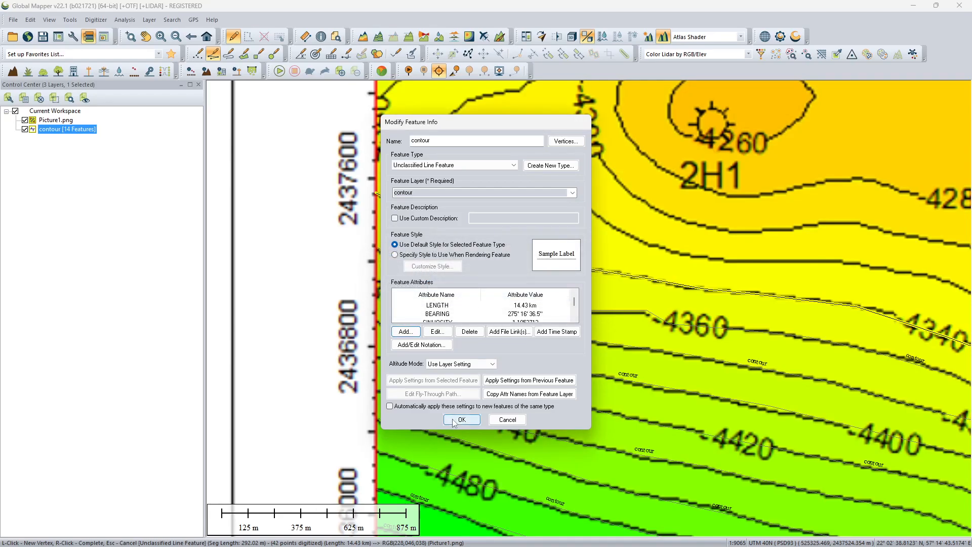
left_click(461, 420)
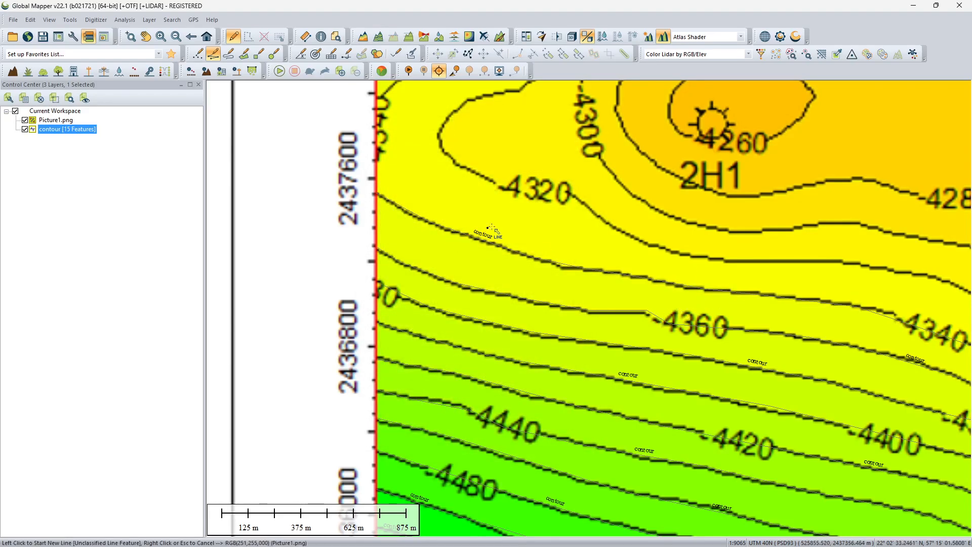
- Trace the northwestern -4340 contour from the western map border across the fault to the northern map edge, about 4.11 km long
scroll(490, 229, "down", 1)
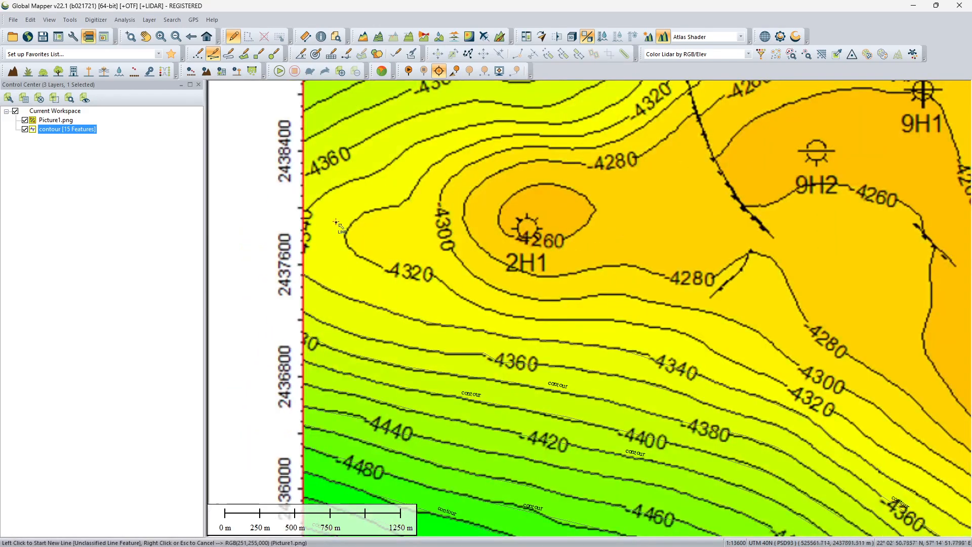
left_click_drag(351, 212, 316, 341)
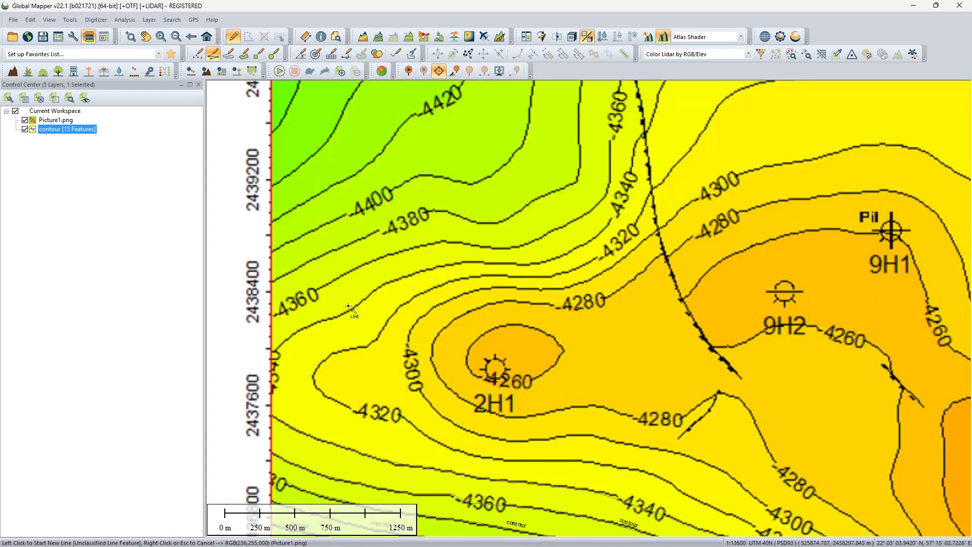
scroll(350, 308, "down", 2)
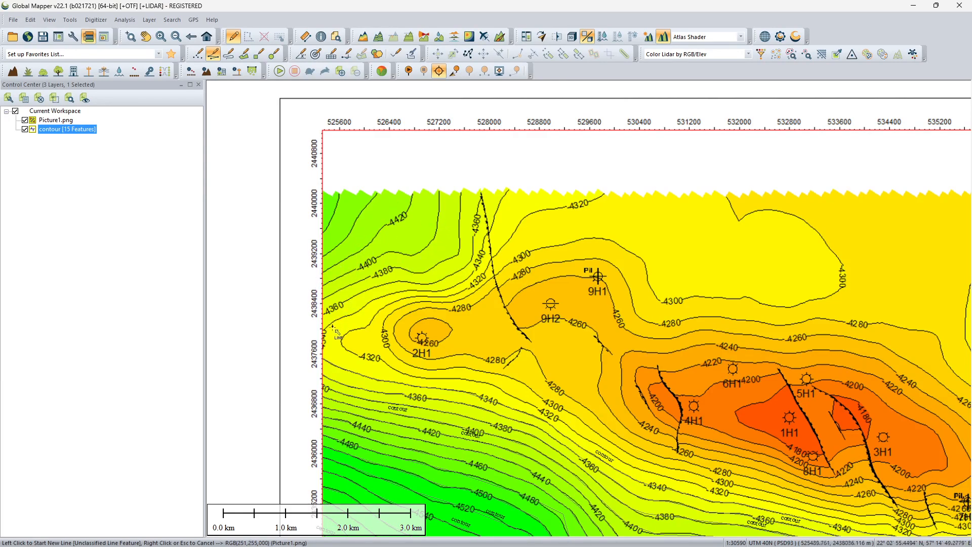
scroll(335, 348, "up", 1)
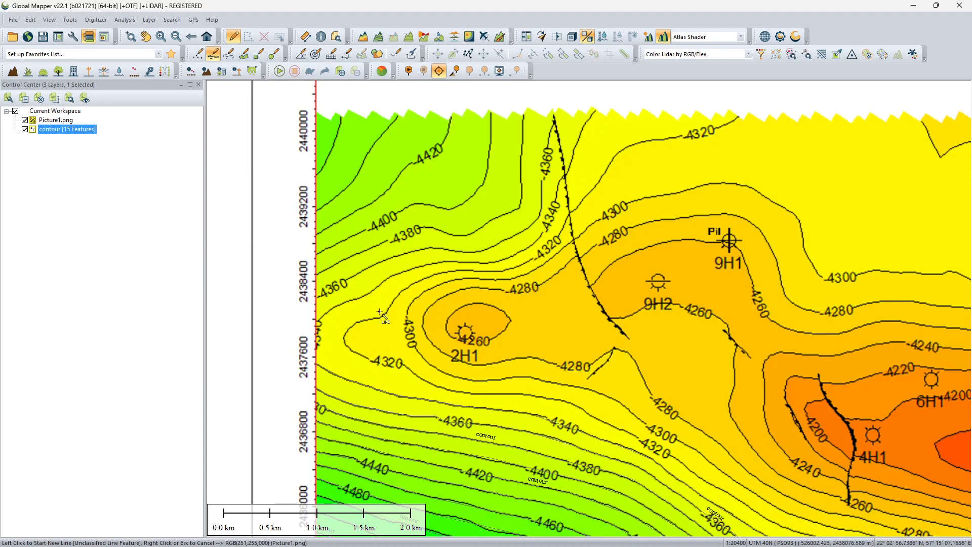
scroll(349, 336, "up", 1)
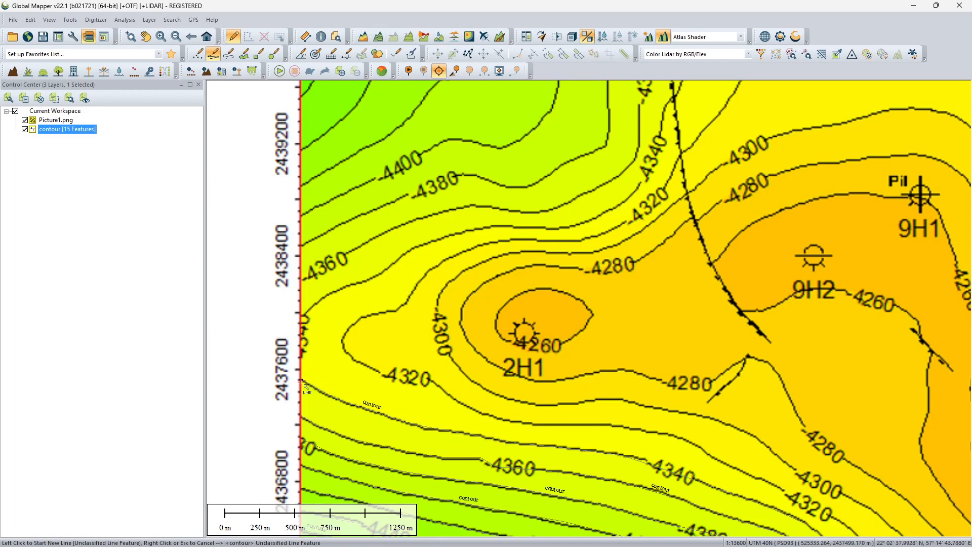
left_click(302, 318)
left_click(328, 294)
left_click(374, 278)
left_click(410, 249)
left_click(481, 229)
left_click(545, 228)
left_click(575, 228)
left_click(628, 201)
left_click(645, 177)
left_click(660, 140)
left_click(664, 108)
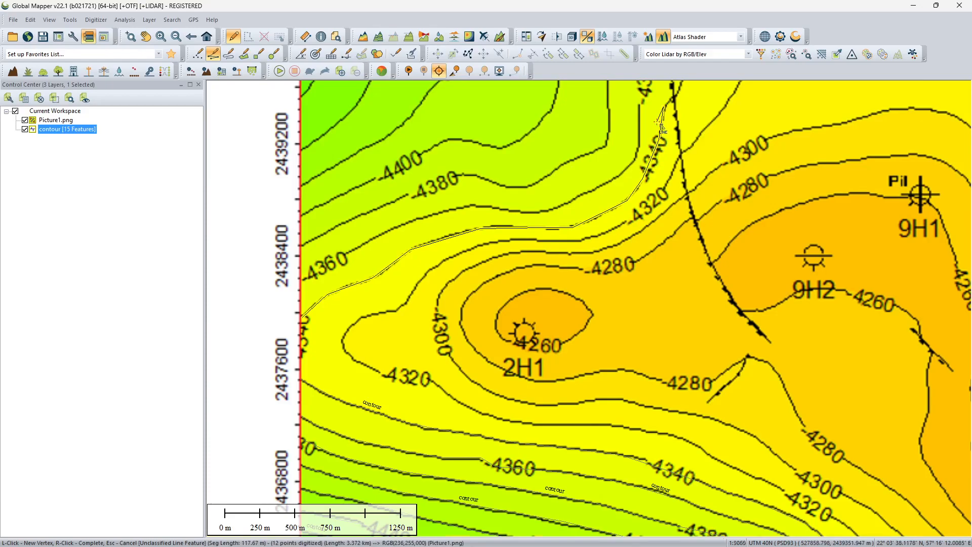
scroll(665, 111, "up", 1)
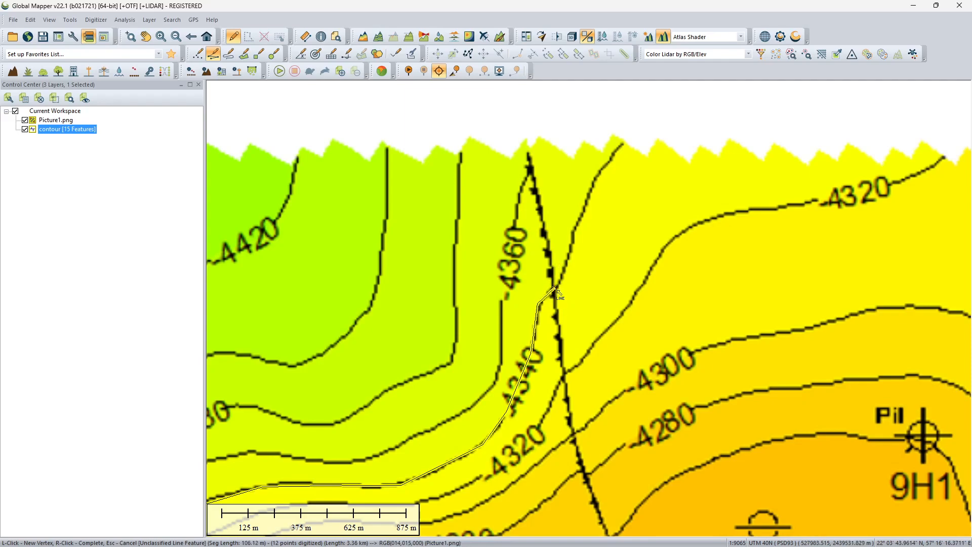
left_click(553, 287)
left_click(563, 275)
left_click(573, 236)
left_click(583, 210)
left_click(596, 177)
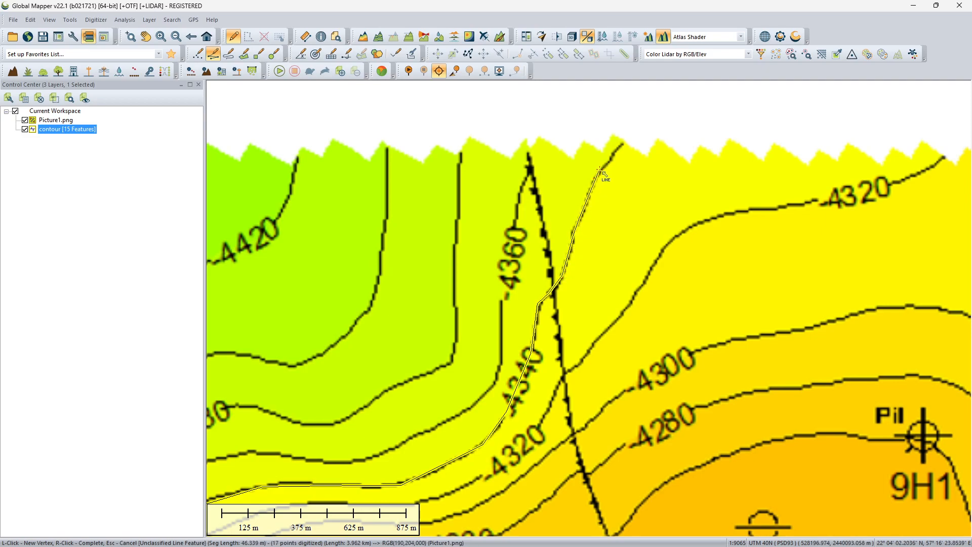
right_click(624, 151)
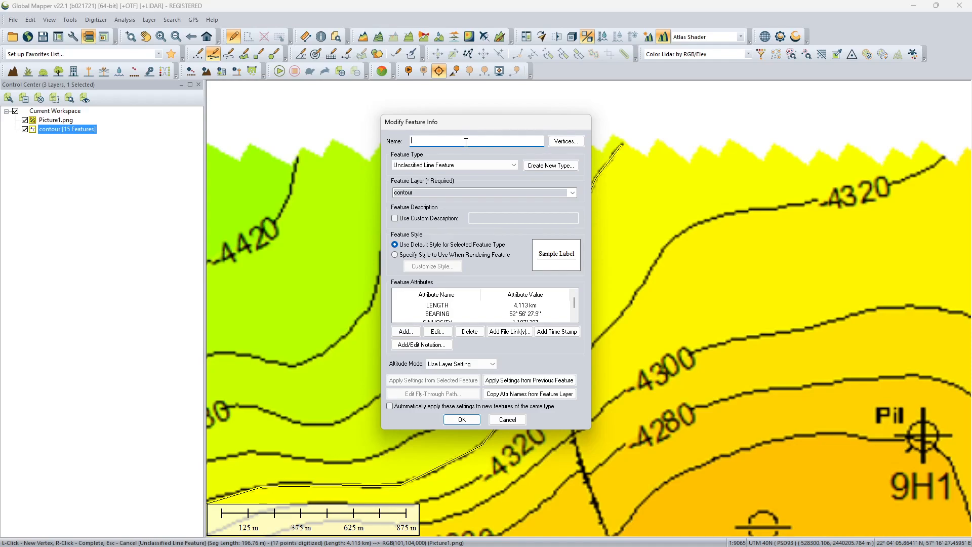
- Name the traced northwestern -4340 line contour, add a base_depth attribute with the value -4340, and save the feature
left_click(405, 331)
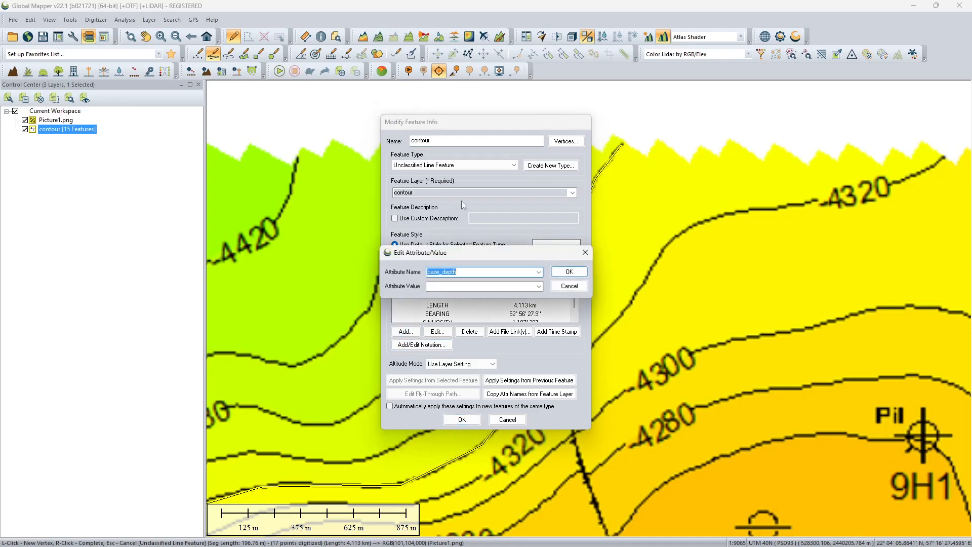
left_click(461, 286)
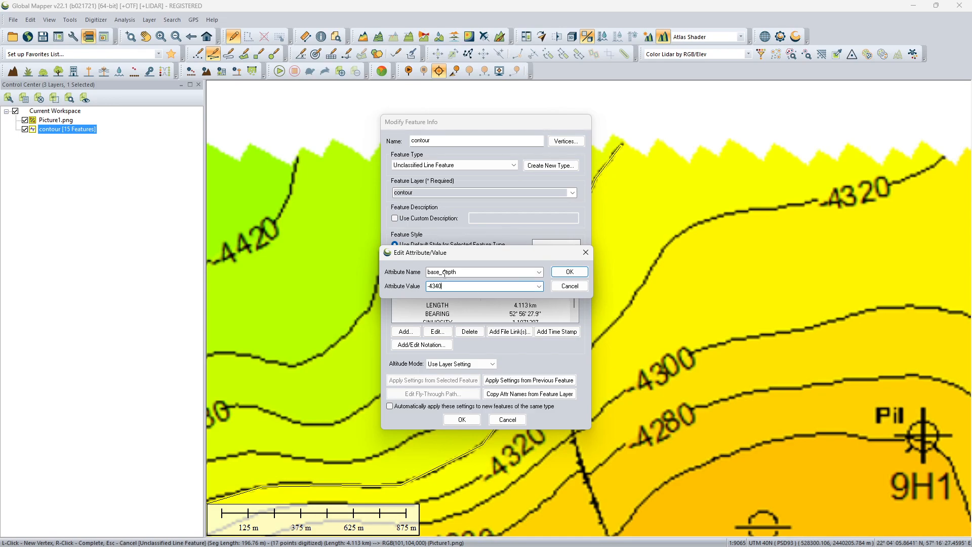
left_click(569, 271)
left_click(462, 419)
- Trace the northwestern -4360 contour from the fault's northern end to the western map border as a line about 3.58 km long
scroll(456, 306, "down", 1)
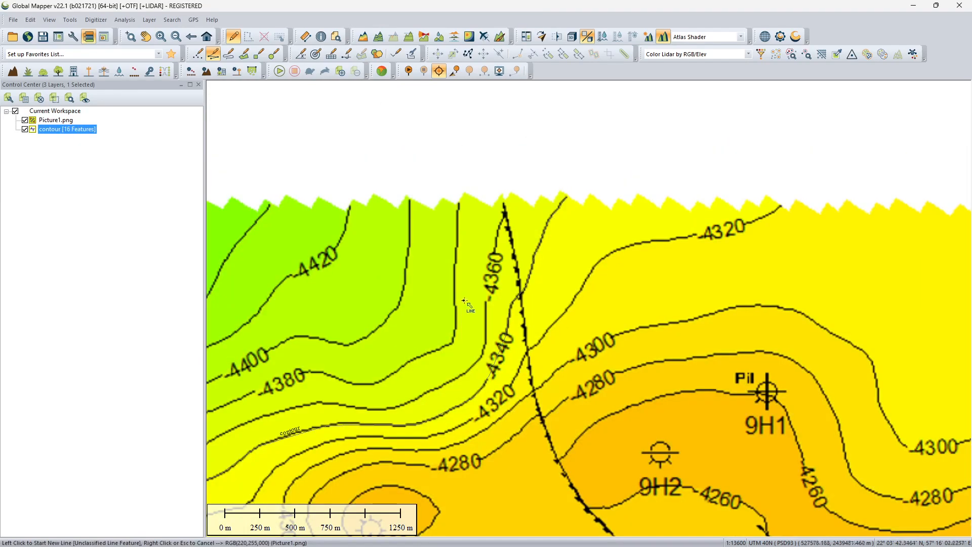
left_click(503, 219)
left_click(499, 244)
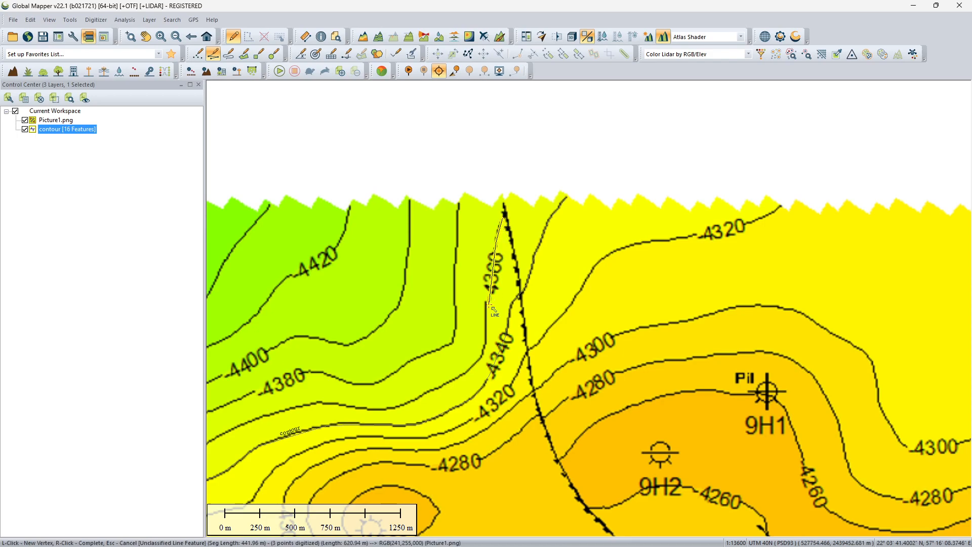
left_click(487, 304)
left_click(485, 350)
left_click(469, 372)
left_click(433, 390)
left_click(400, 406)
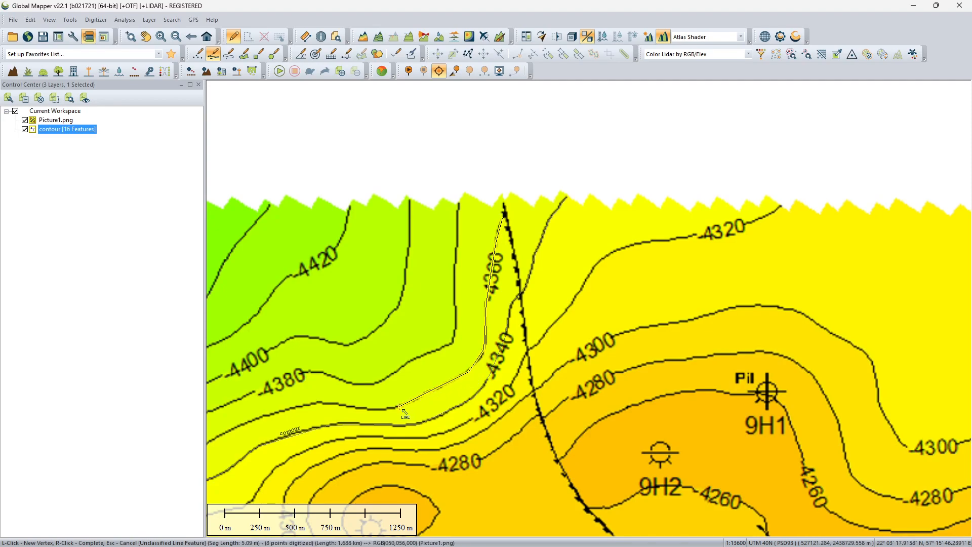
left_click(349, 406)
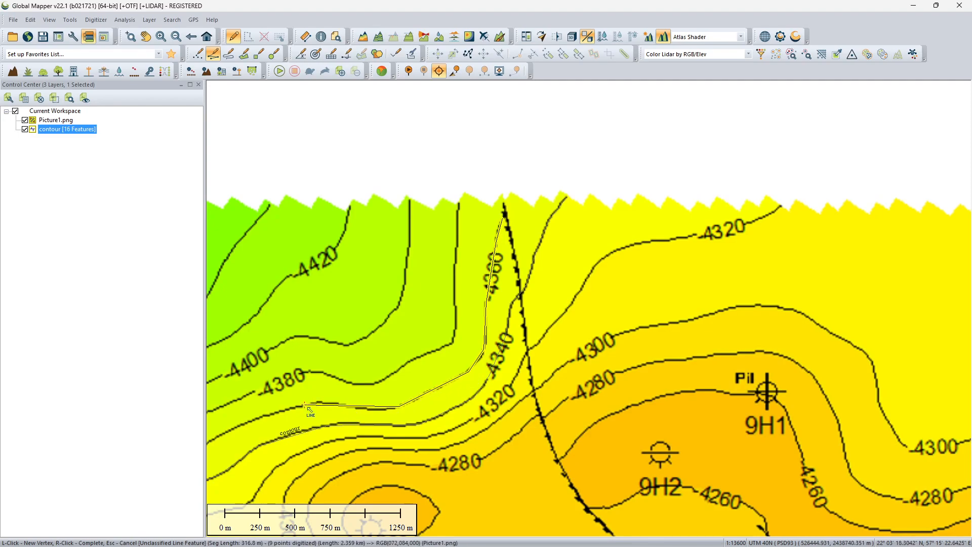
left_click(318, 404)
left_click(268, 417)
key("Left")
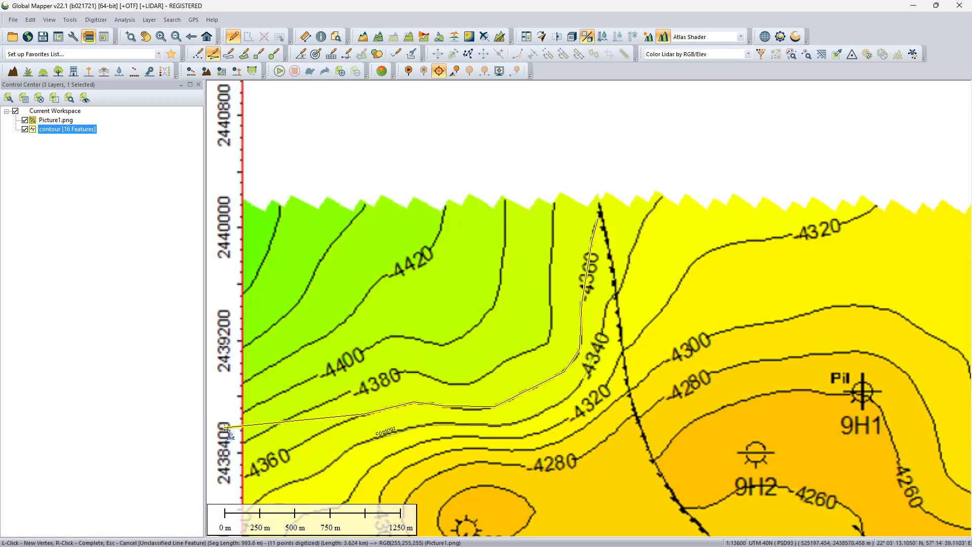
left_click(329, 428)
left_click(274, 457)
right_click(245, 474)
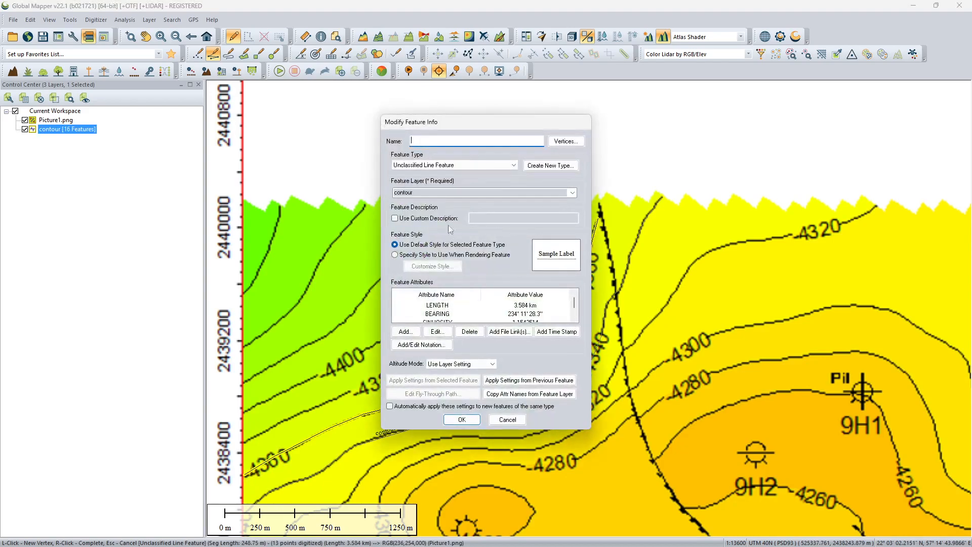
- Name the drawn line contour, add a base_depth attribute to it, and save the feature in the contour layer
type("contour")
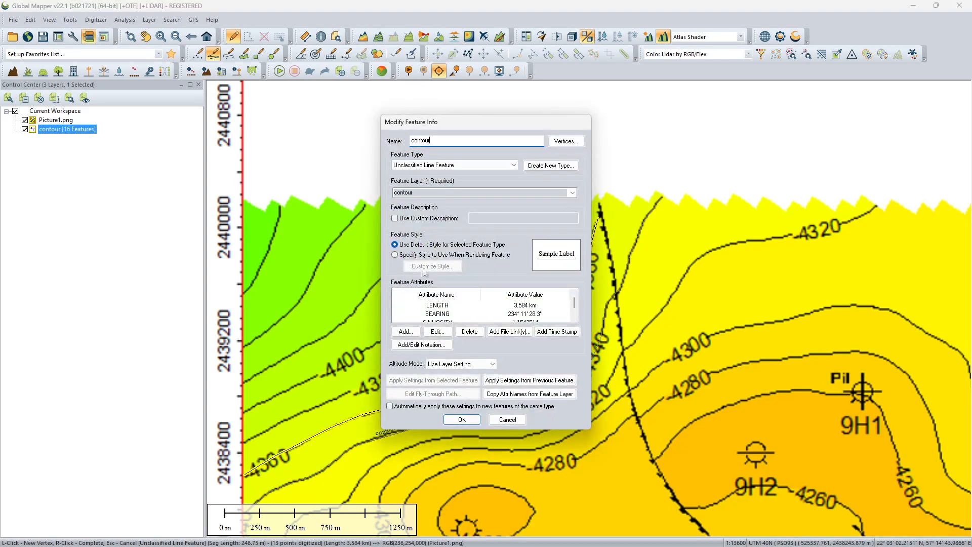
left_click(411, 333)
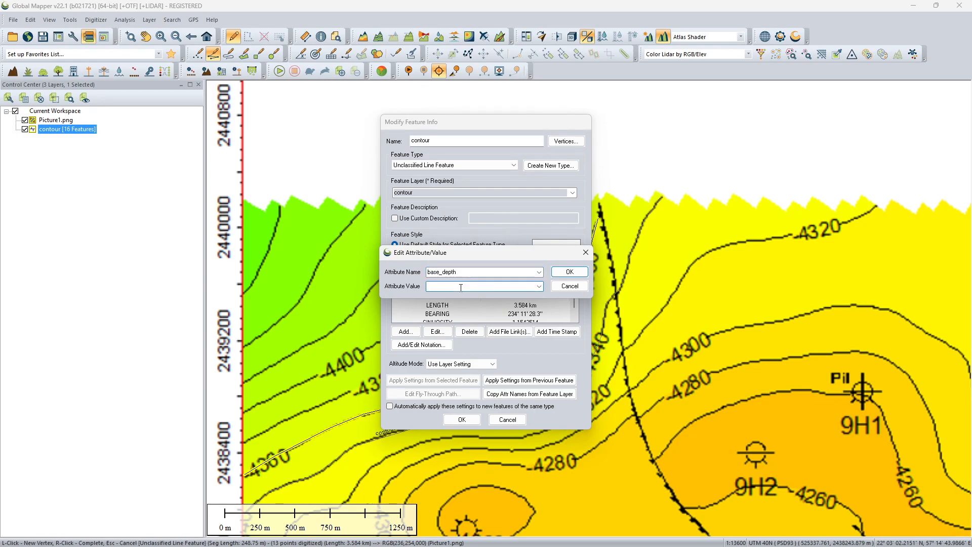
left_click(570, 272)
left_click(460, 420)
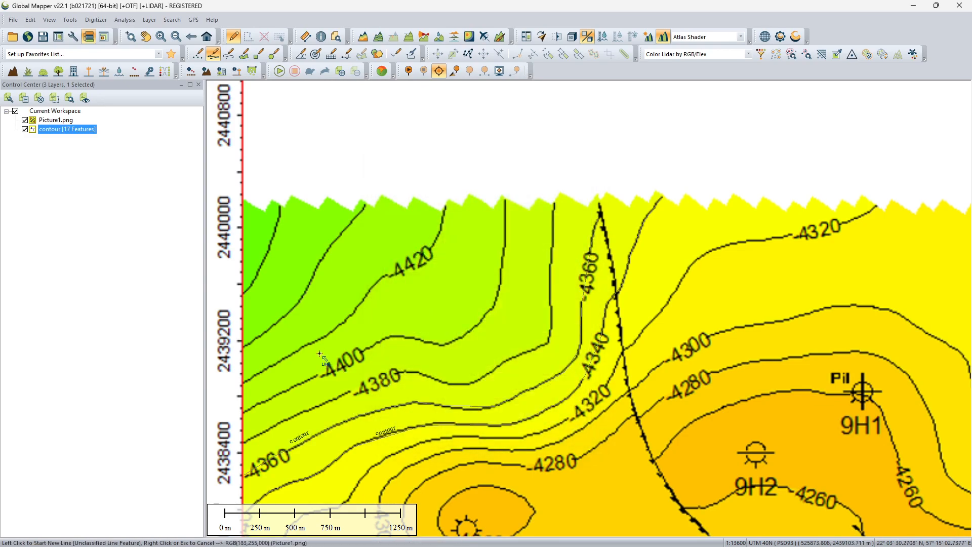
- Trace the -4400 contour as a line from the map's western edge to its northern border
scroll(312, 380, "down", 1)
scroll(319, 381, "up", 1)
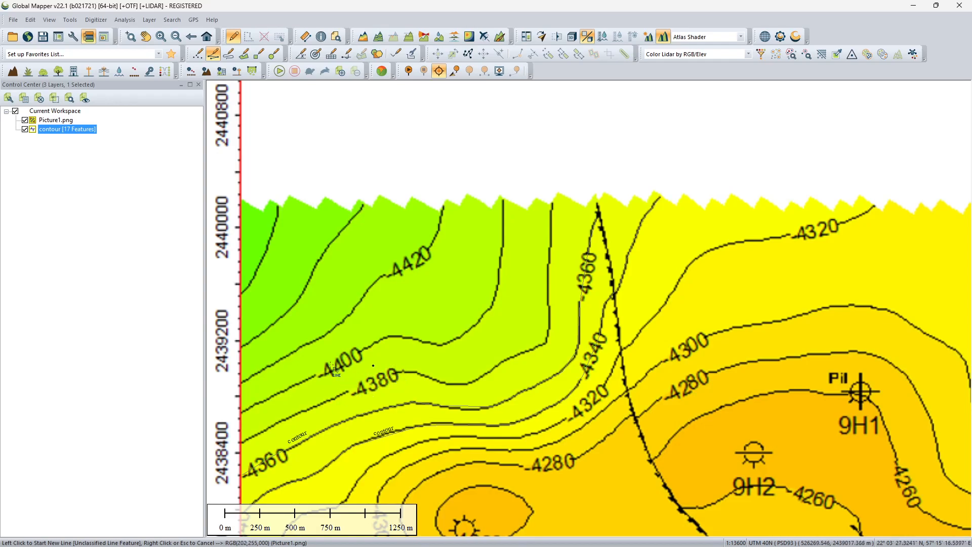
left_click(243, 411)
left_click(310, 378)
left_click(372, 345)
left_click(391, 336)
left_click(442, 345)
left_click(485, 316)
left_click(503, 203)
right_click(504, 205)
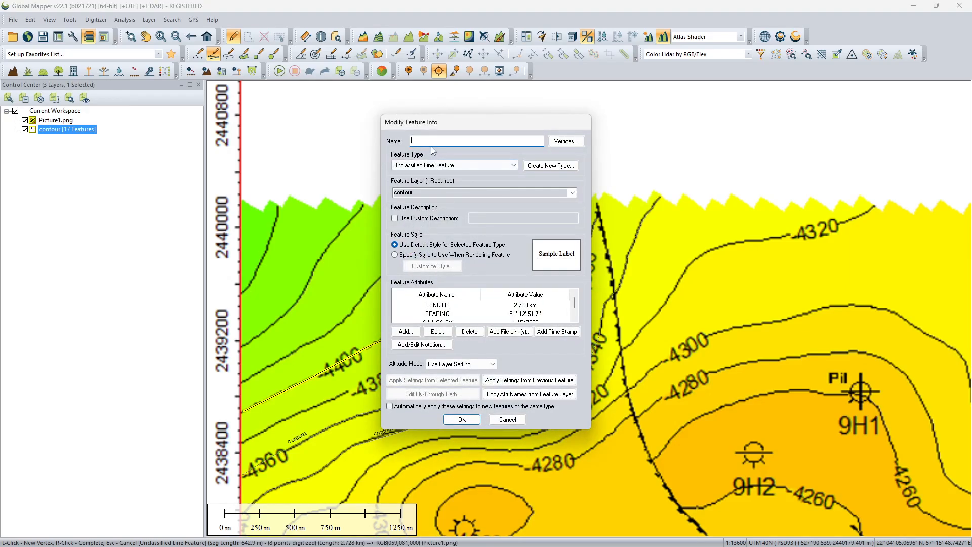
- Name the new line contour, add the attribute base_depth with value -4400, and save the feature
left_click(413, 332)
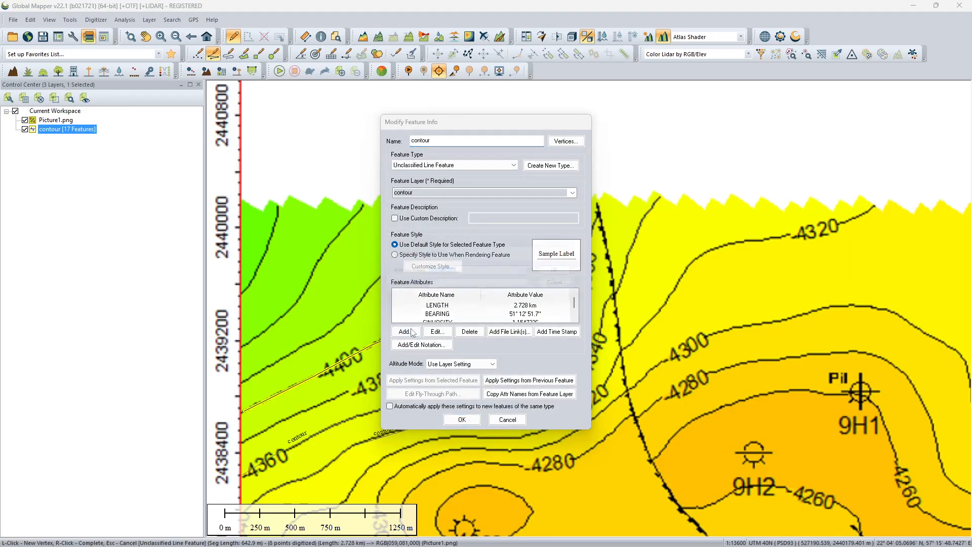
left_click(452, 287)
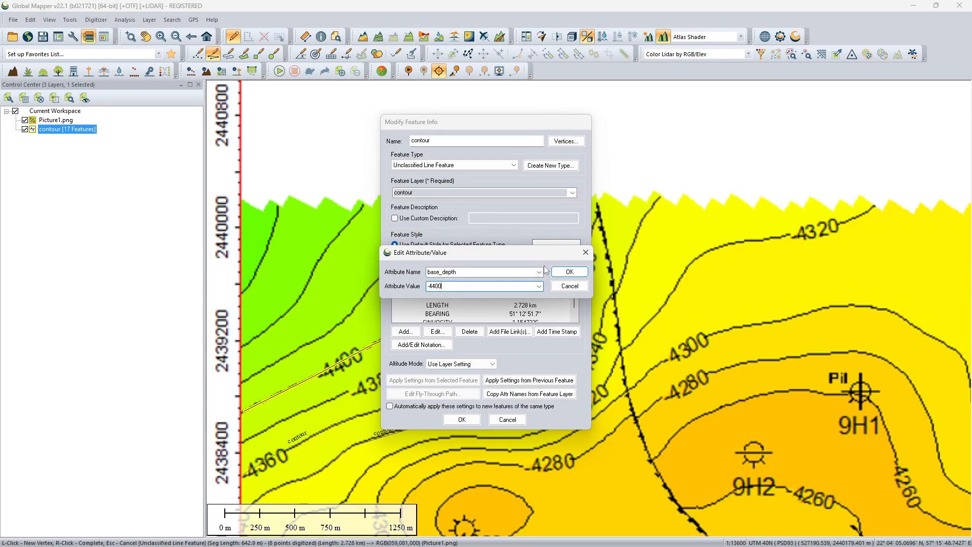
left_click(571, 273)
left_click(462, 420)
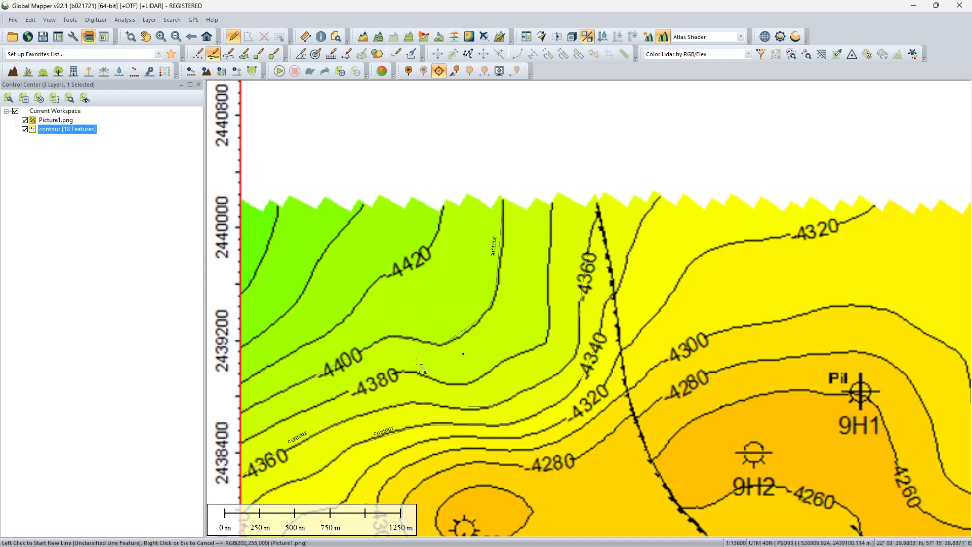
- Trace the contour northwest of the -4420 line from the map's western edge to its northern border
left_click(243, 346)
left_click(295, 304)
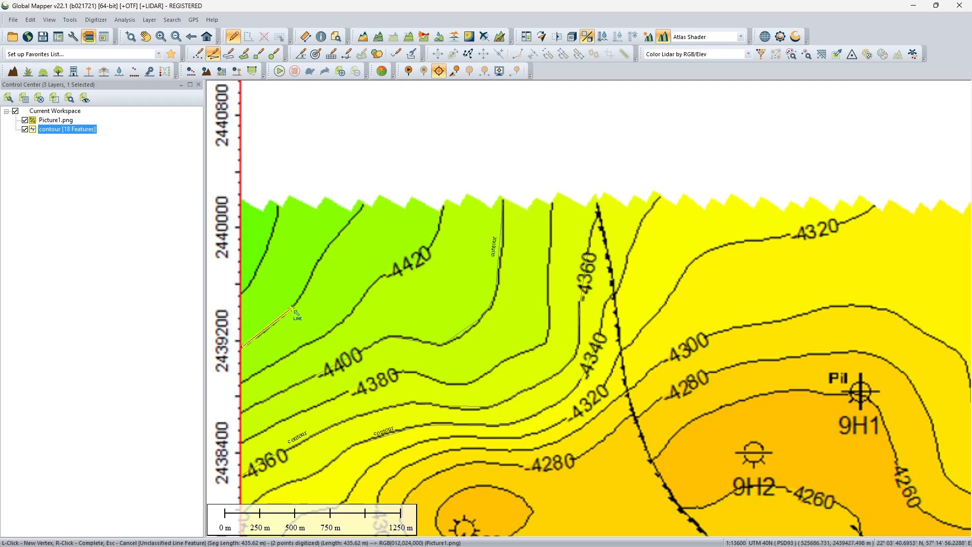
left_click(330, 245)
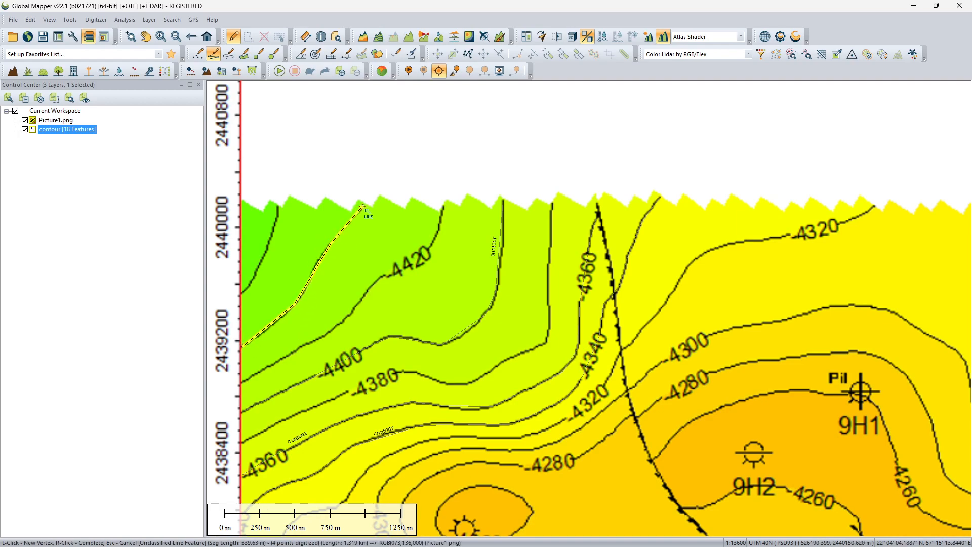
right_click(364, 205)
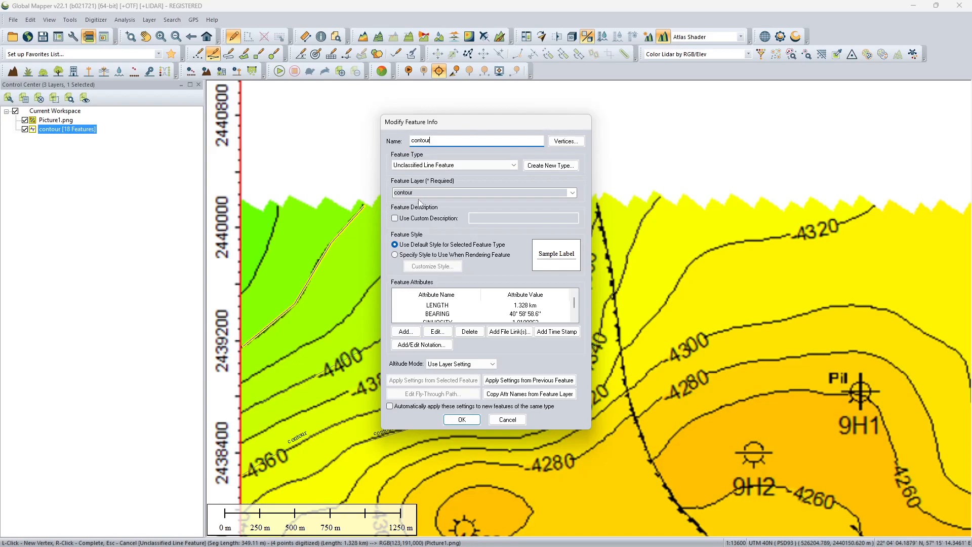
- Save the northwest line as contour with the attribute base_depth set to -4440
left_click(406, 332)
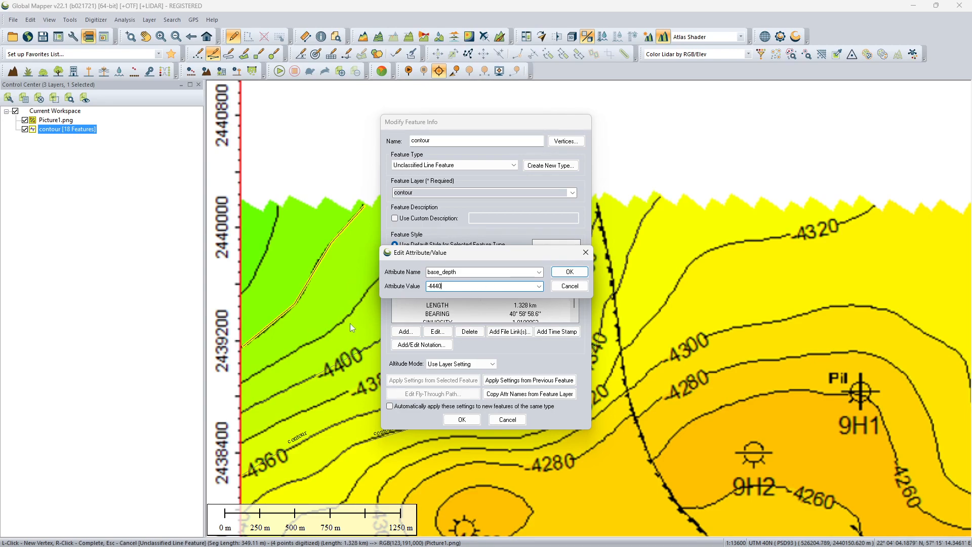
left_click(571, 275)
left_click(461, 418)
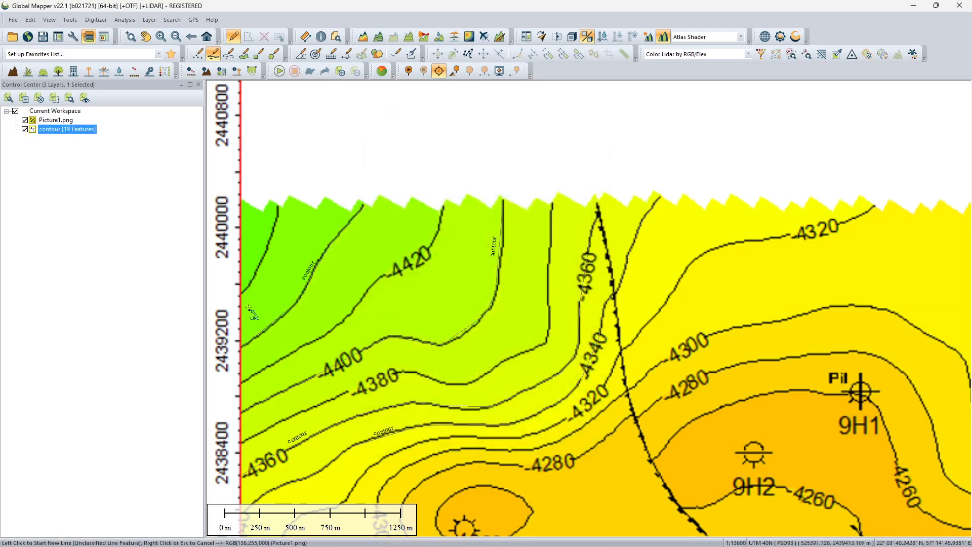
- Start a line at the map's eastern edge and trace the -4320 contour around its bend at the northern label
scroll(434, 259, "down", 3)
left_click_drag(583, 317, 373, 161)
scroll(667, 234, "up", 2)
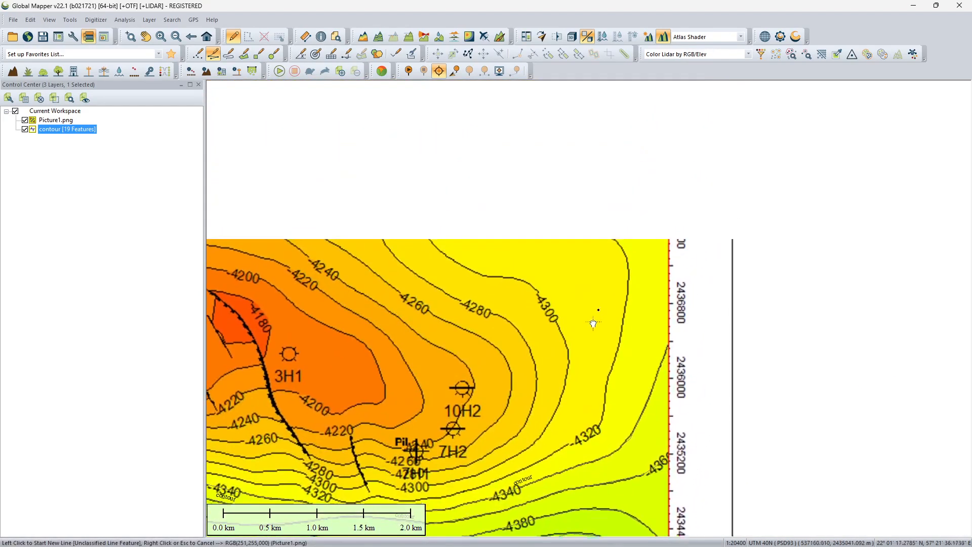
left_click_drag(593, 323, 581, 355)
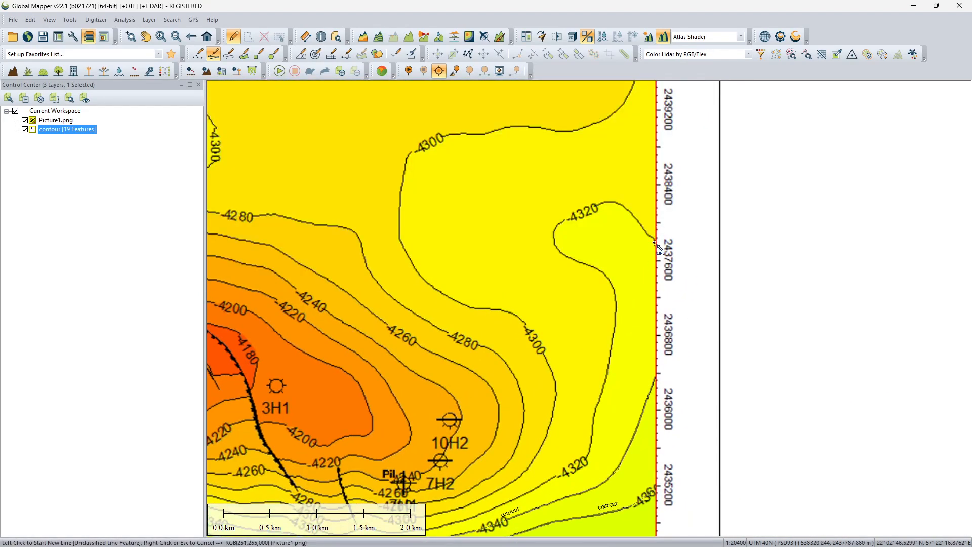
left_click(656, 241)
left_click(640, 225)
left_click(624, 211)
left_click(610, 201)
left_click(589, 210)
left_click(554, 248)
left_click(556, 249)
- Continue the line south along the eastern -4320 contour and past its lower label in the southeast
left_click(579, 263)
left_click(605, 275)
left_click(617, 306)
left_click(610, 361)
left_click(597, 418)
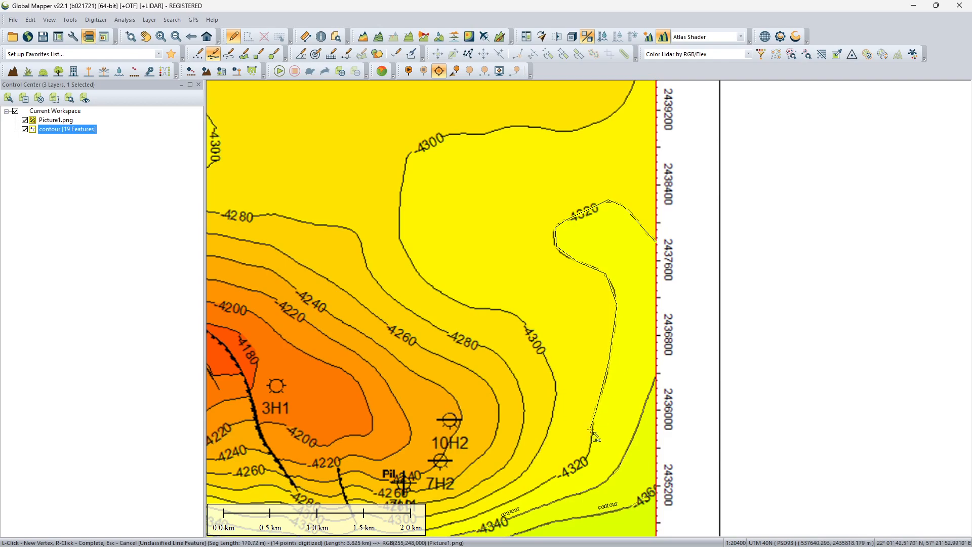
left_click(568, 474)
left_click(536, 489)
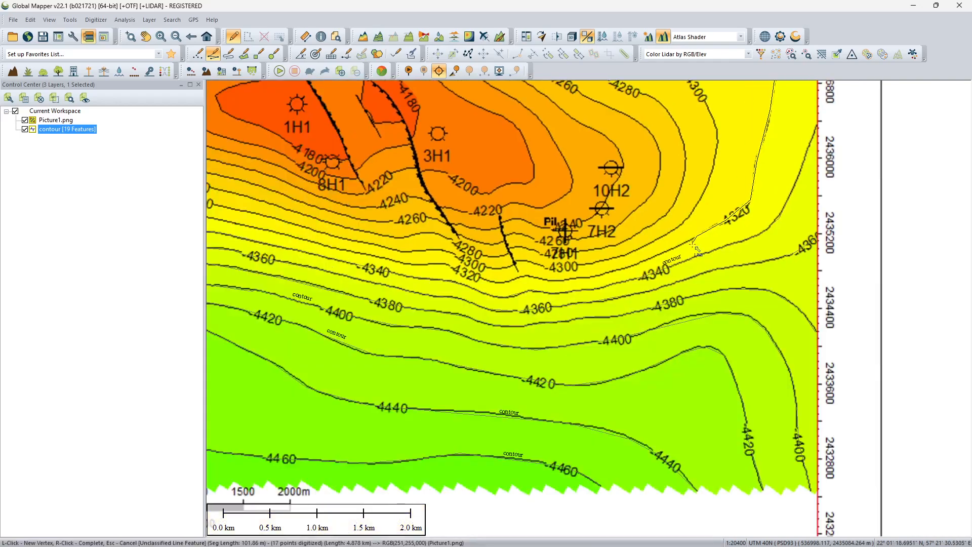
- Extend the -4320 line westward south of wells 7H2 and 7H1 to just beyond the short fault
left_click(664, 256)
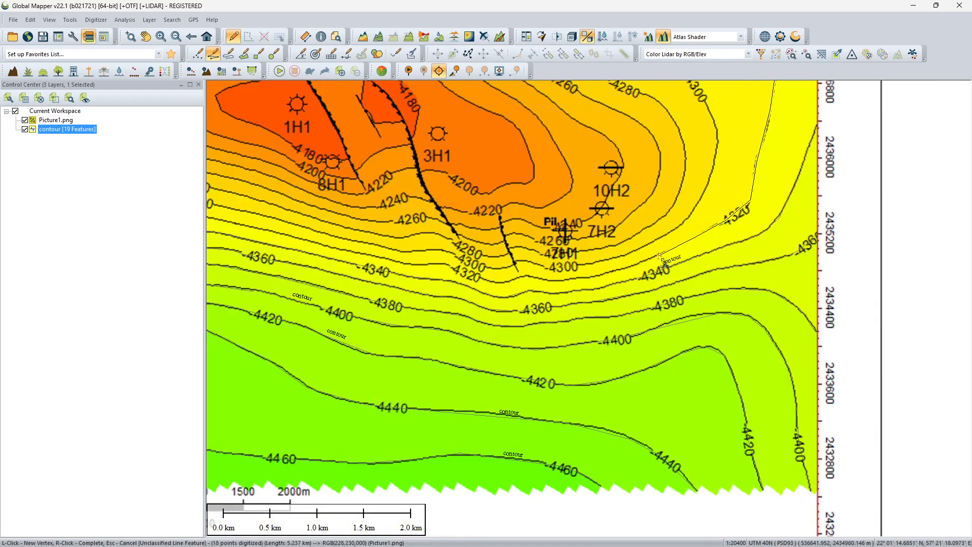
left_click(596, 276)
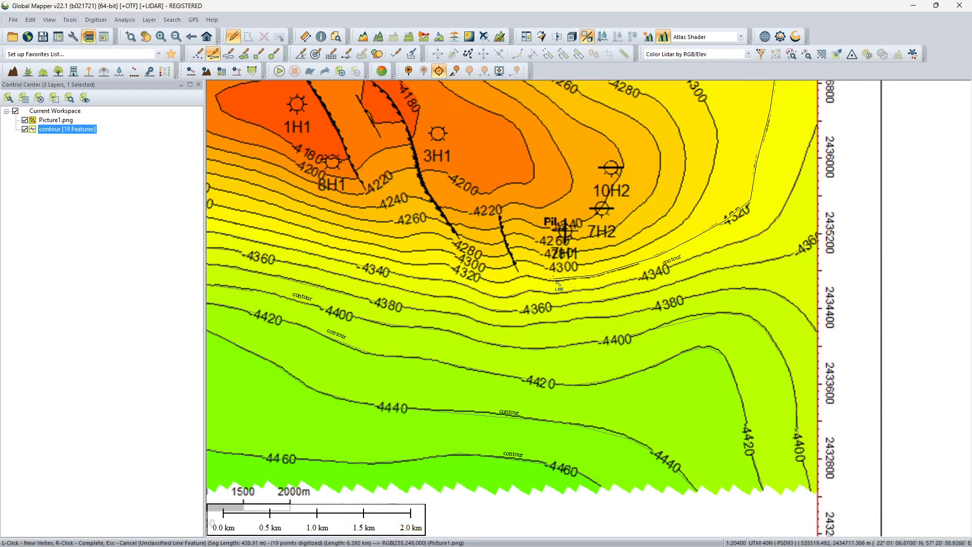
left_click(539, 279)
left_click(525, 278)
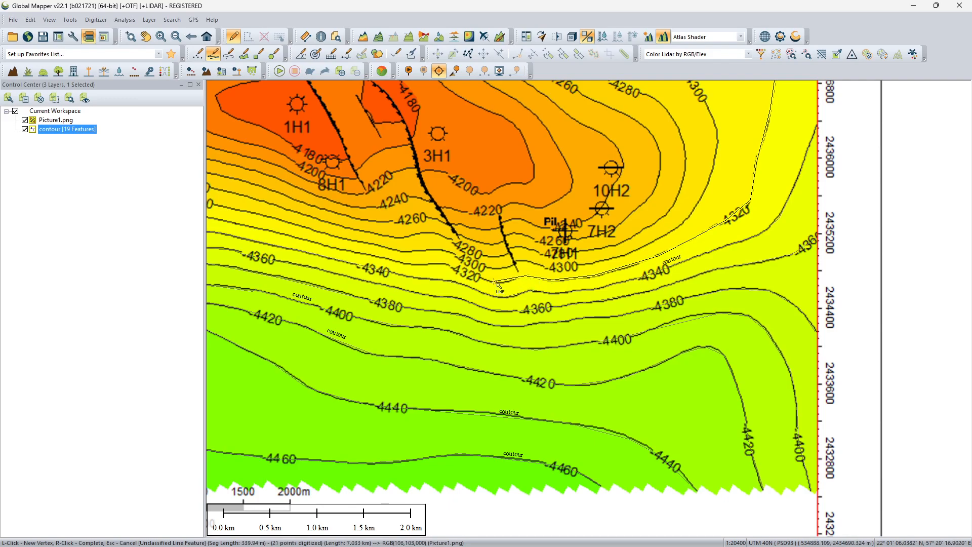
left_click(494, 281)
- Continue the line west through the -4320 label beside the fault and along the contour south of well 8H1
scroll(494, 281, "up", 2)
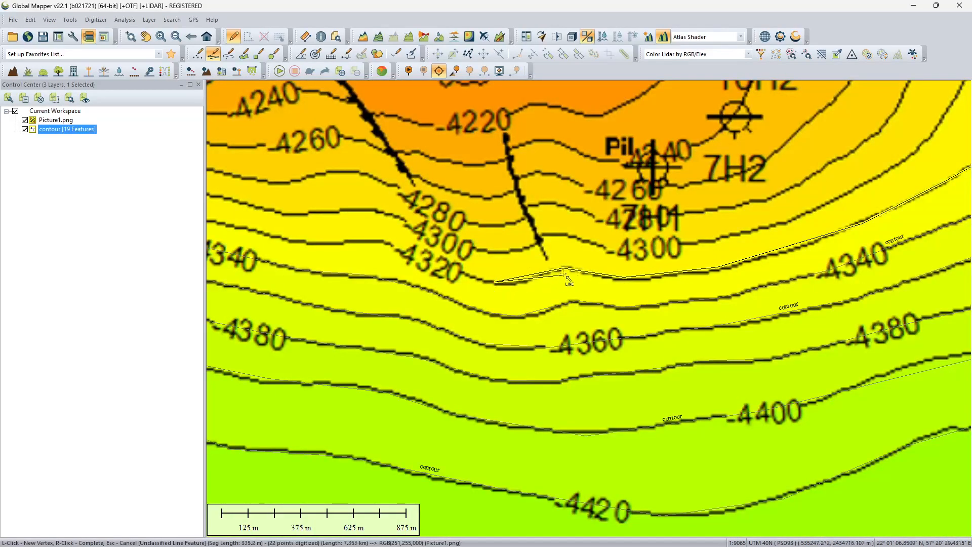
left_click(445, 268)
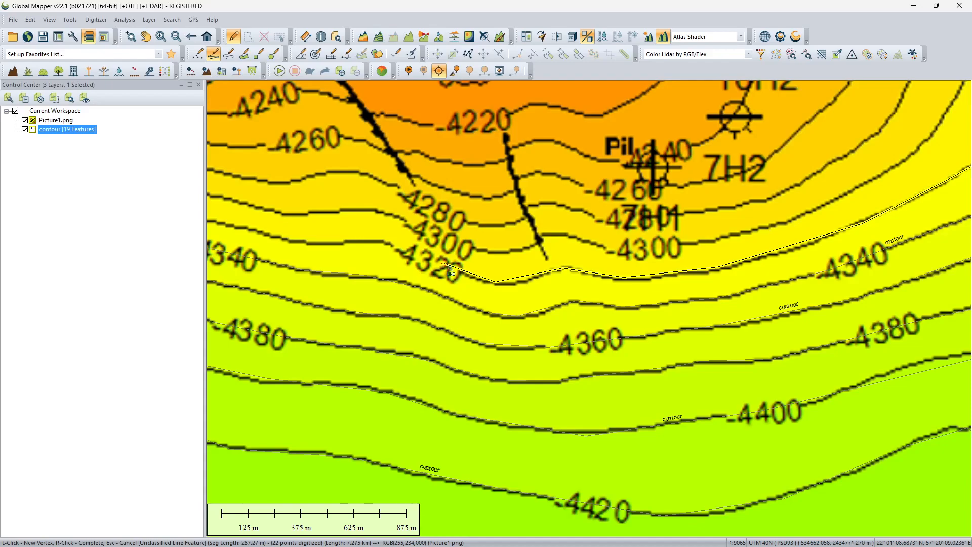
left_click(386, 242)
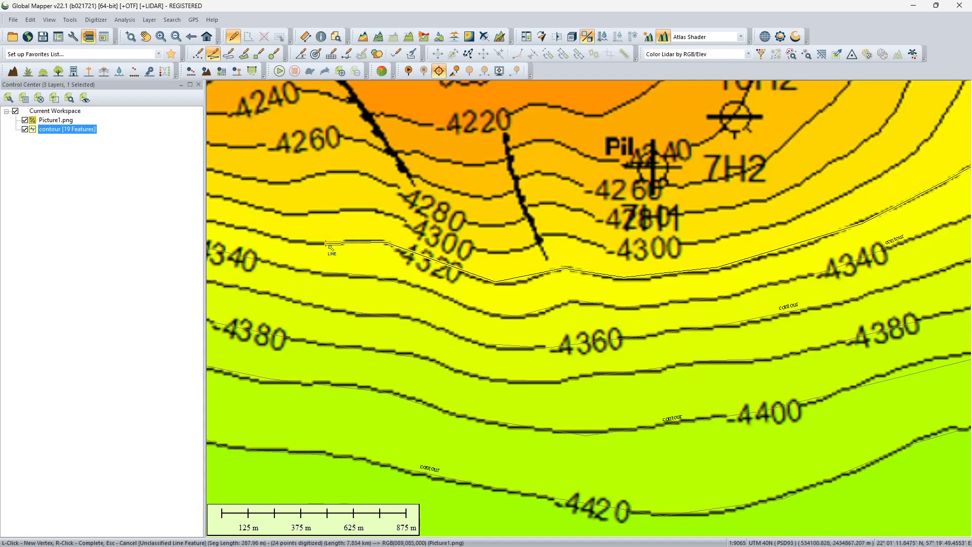
left_click(237, 228)
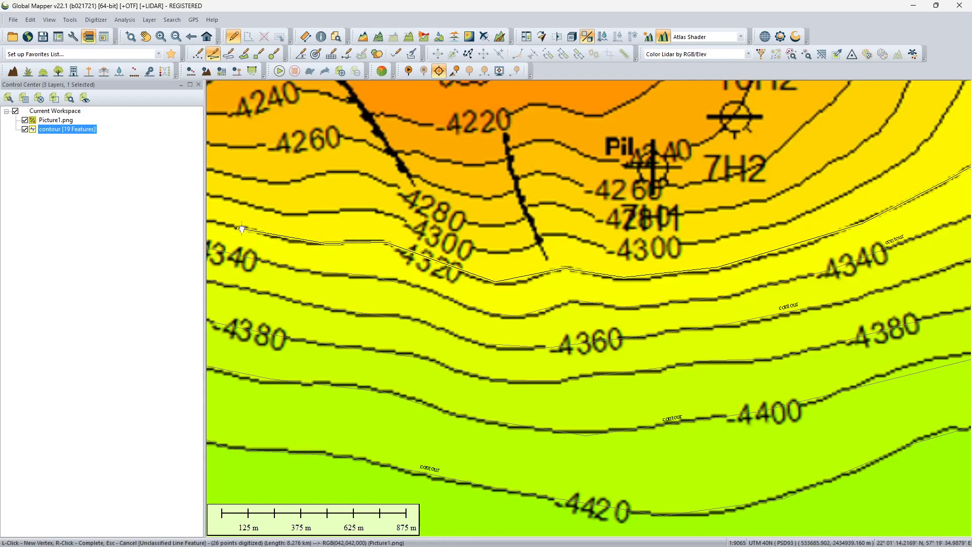
left_click_drag(237, 227, 490, 272)
left_click(384, 250)
left_click(290, 226)
left_click(234, 209)
- Trace the -4320 contour further west of well 8H1, passing through its next label
left_click_drag(234, 209, 627, 268)
left_click(493, 240)
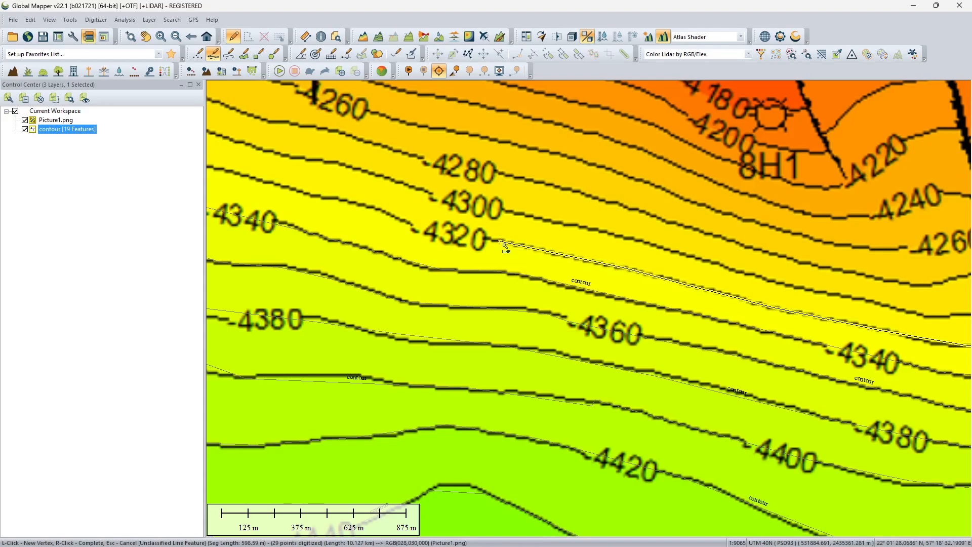
left_click(375, 207)
left_click(286, 183)
left_click(233, 169)
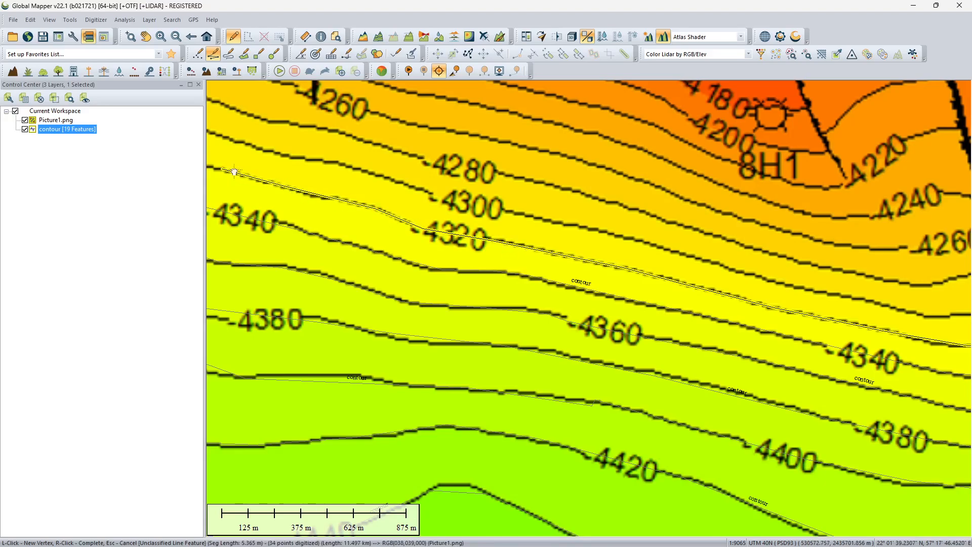
- Extend the -4320 line northwest along the contour stretch southwest of well 4H1
left_click_drag(230, 170, 634, 269)
left_click(563, 247)
left_click(477, 191)
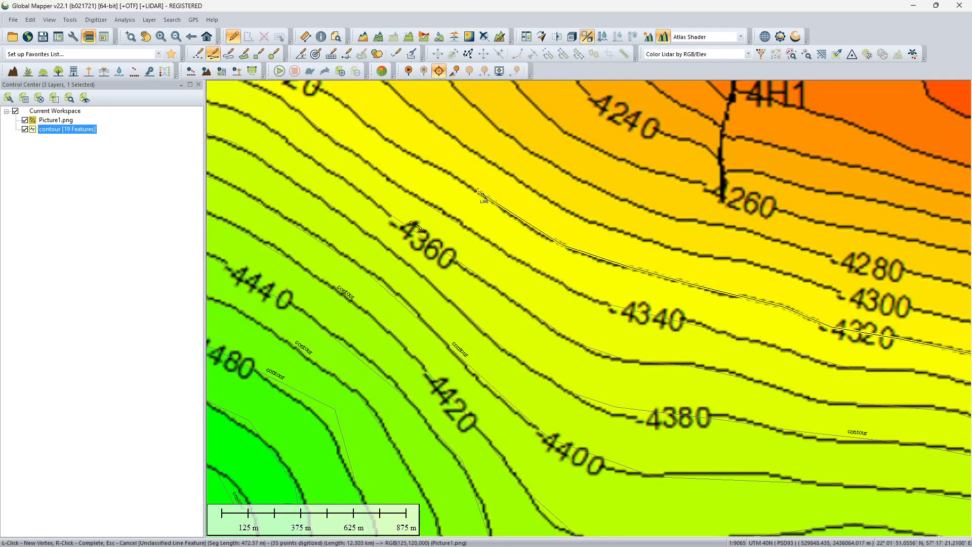
left_click(386, 141)
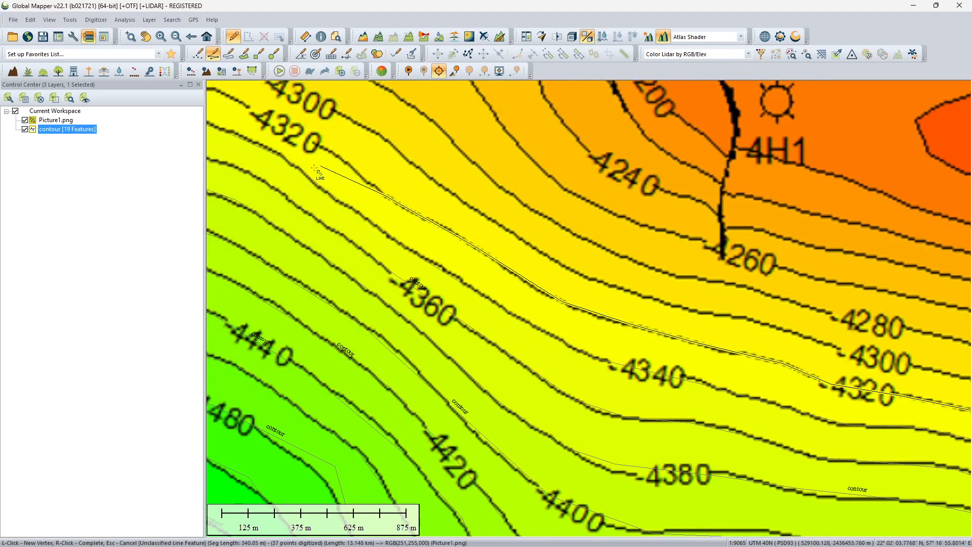
- Continue the line northwest through the following -4320 label to the contour stretch southeast of well 2H1
scroll(314, 167, "down", 1)
left_click_drag(317, 143, 504, 310)
left_click(504, 315)
left_click(440, 285)
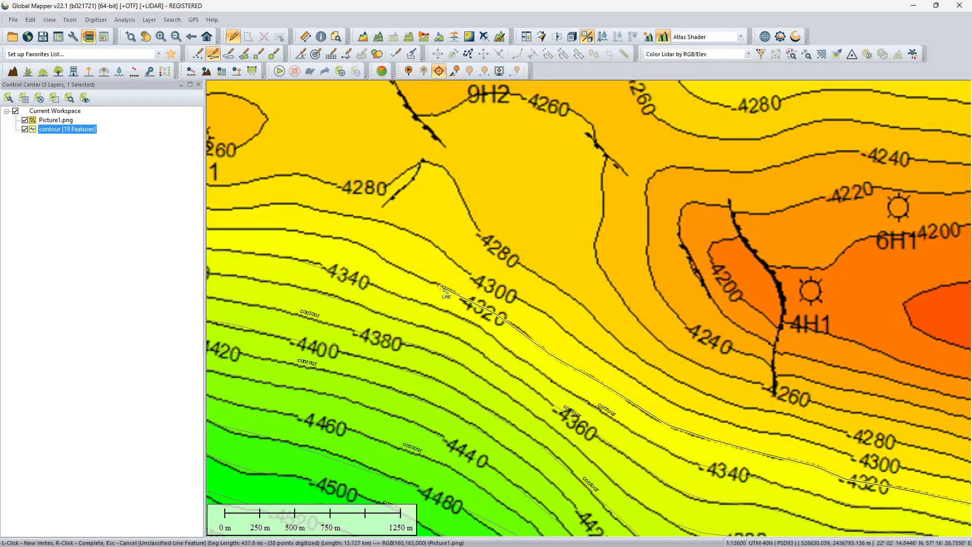
left_click(375, 250)
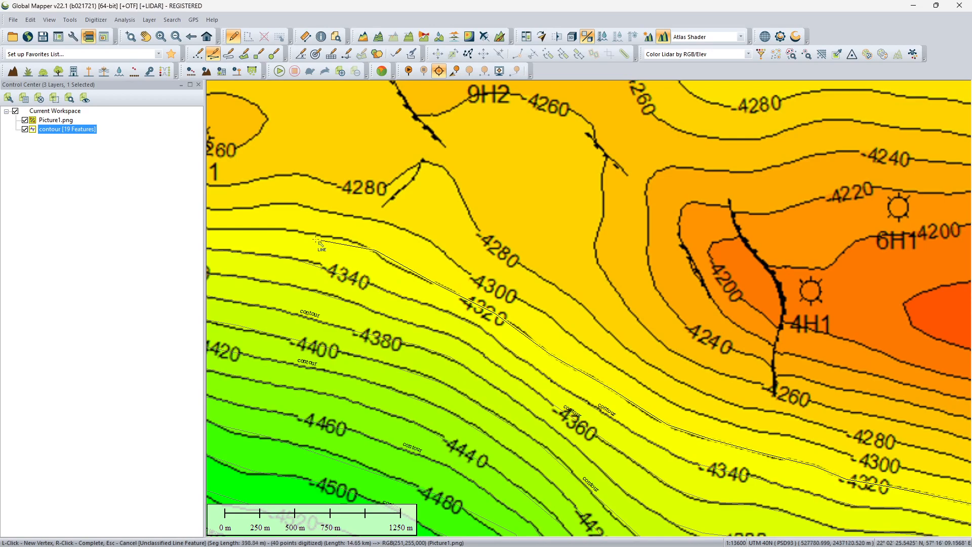
left_click(252, 229)
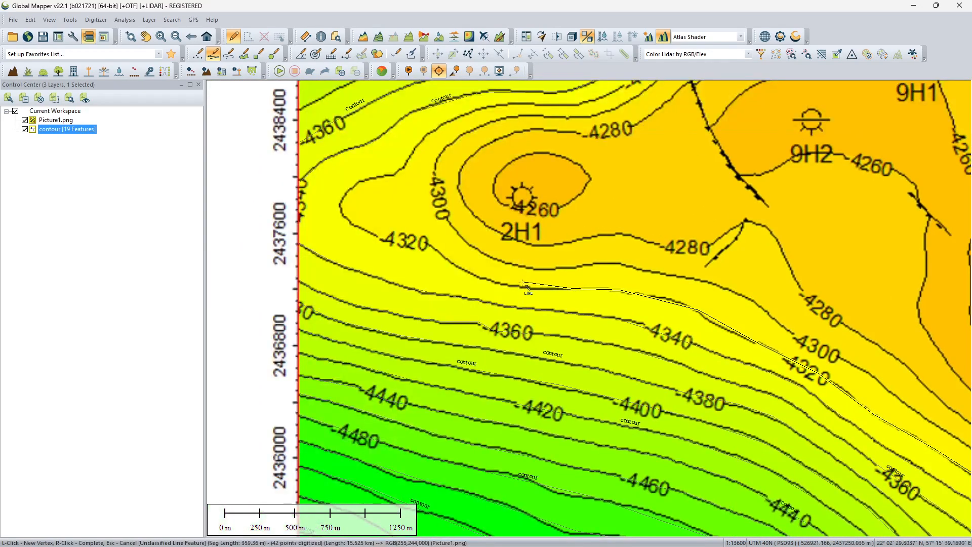
- Trace the -4320 contour around its western bend beside well 2H1
left_click(512, 285)
left_click(454, 264)
left_click(425, 242)
left_click(382, 238)
left_click(351, 223)
left_click(341, 202)
left_click(358, 181)
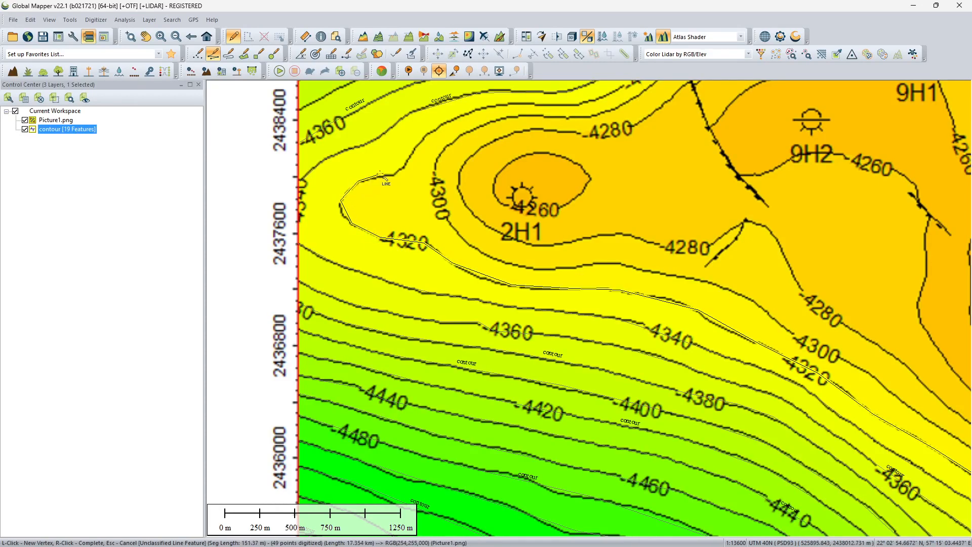
- Extend the -4320 line northeast along the contour north of well 2H1
left_click(427, 136)
left_click(470, 110)
left_click(515, 104)
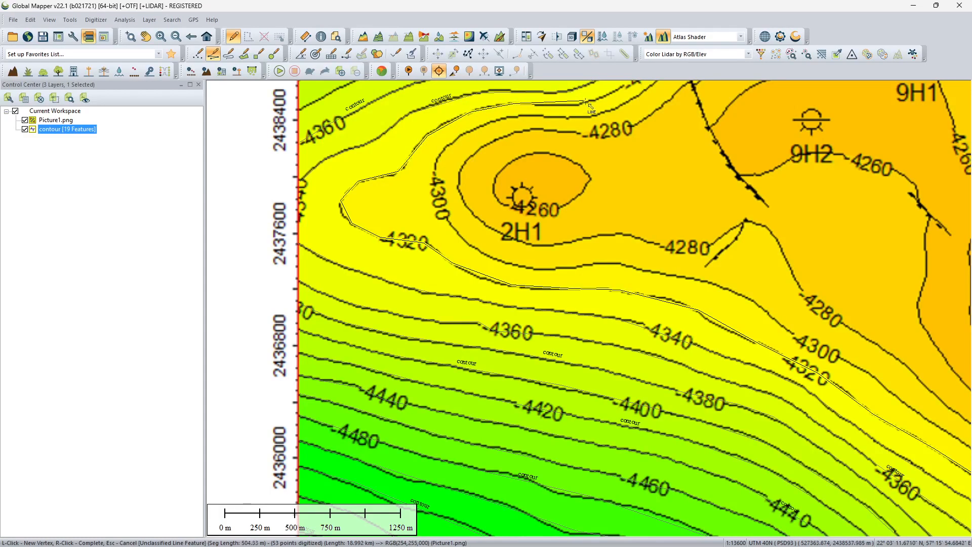
left_click(578, 104)
- Extend the -4320 line northeast through its label and across the fault, up to the contour's bend north of the fault crossing
left_click_drag(569, 113, 331, 301)
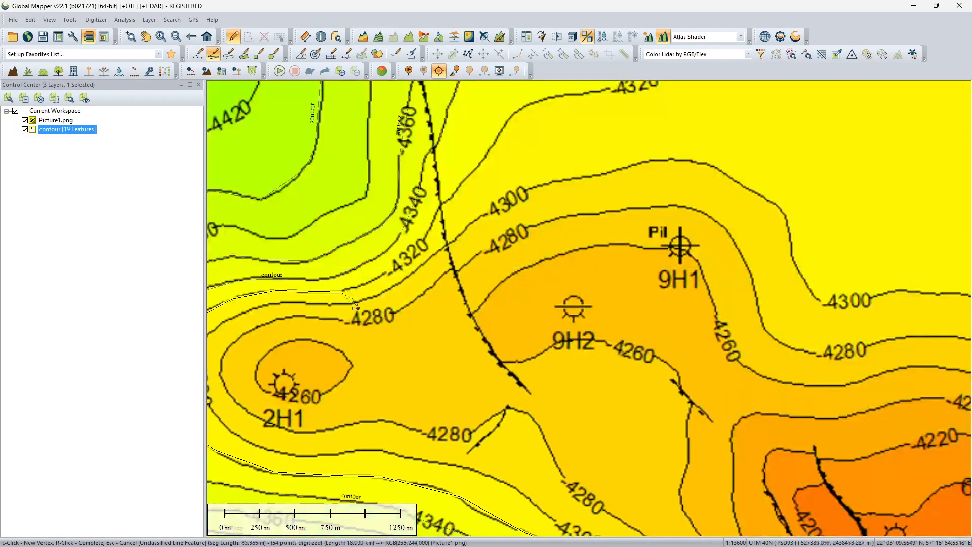
left_click(363, 285)
left_click(394, 269)
left_click(423, 236)
left_click(433, 221)
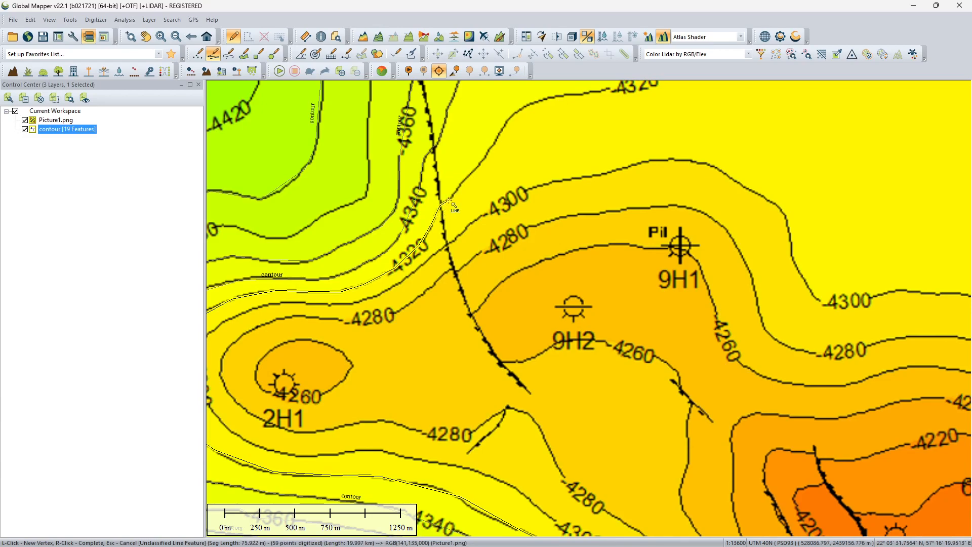
left_click(479, 167)
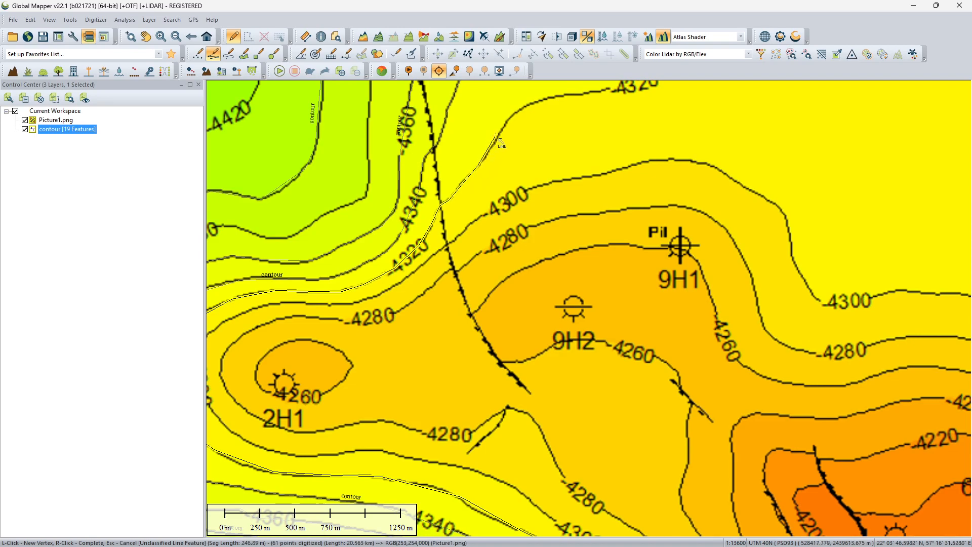
left_click(500, 133)
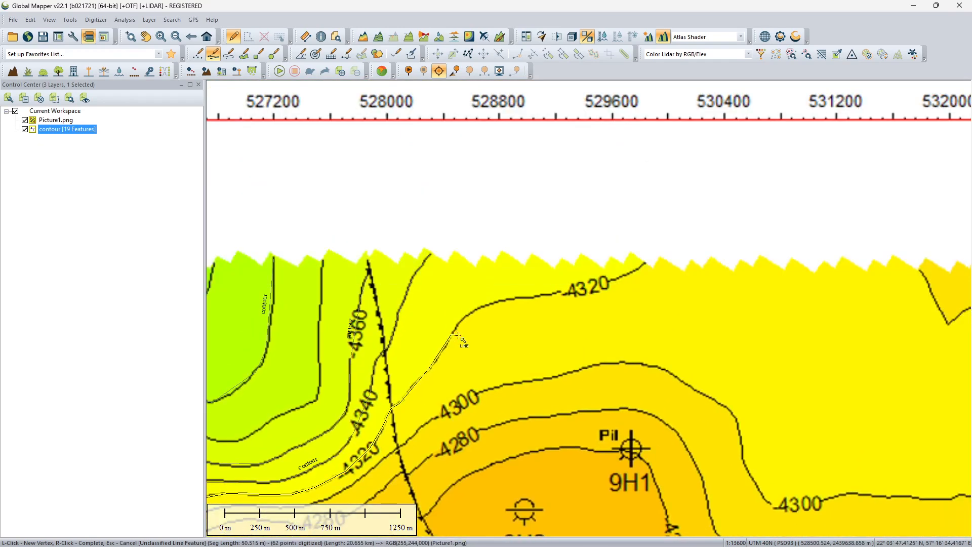
- Trace the -4320 contour through its northernmost label and finish the line at the map's jagged northern edge
left_click(470, 313)
left_click(536, 293)
left_click(578, 290)
left_click(623, 278)
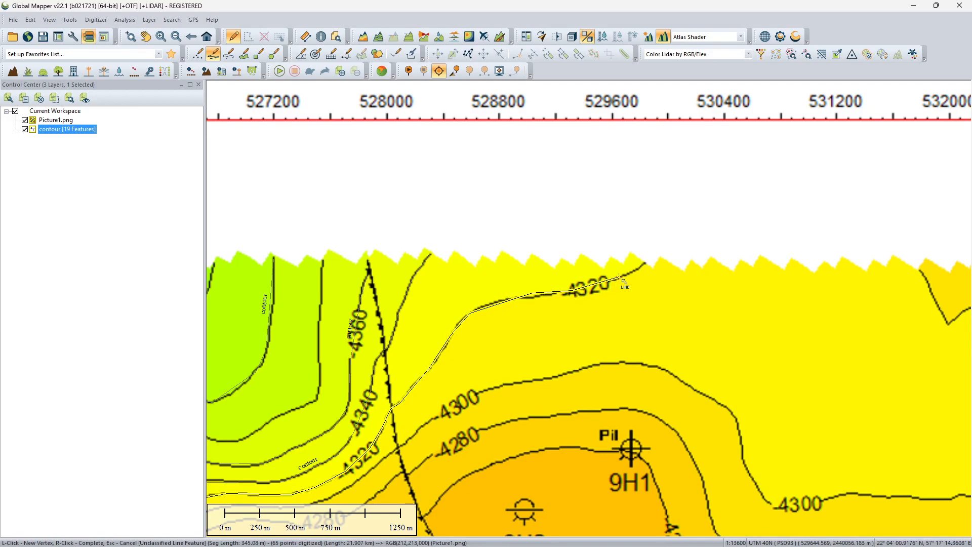
right_click(646, 264)
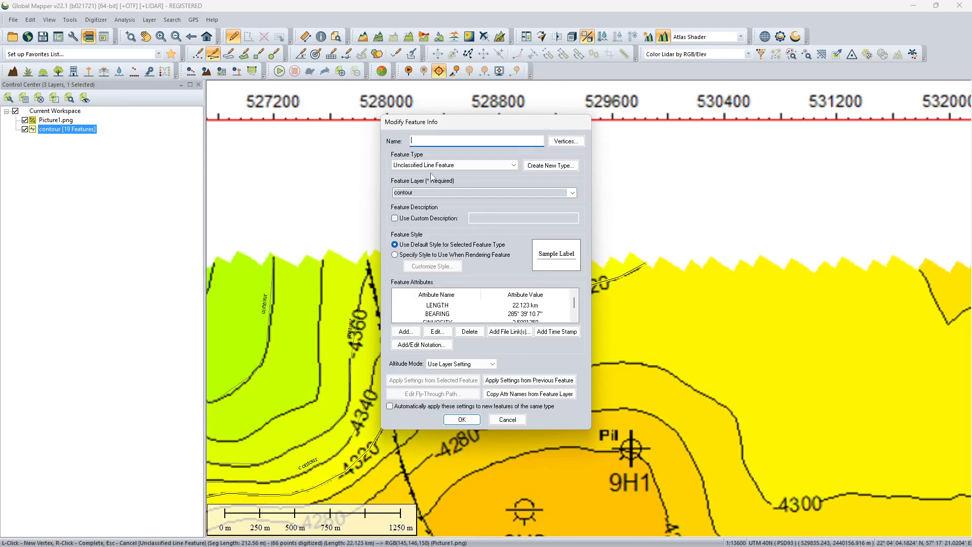
- Name the new line contour and add the attribute base_depth with value -4320
left_click_drag(448, 131, 222, 151)
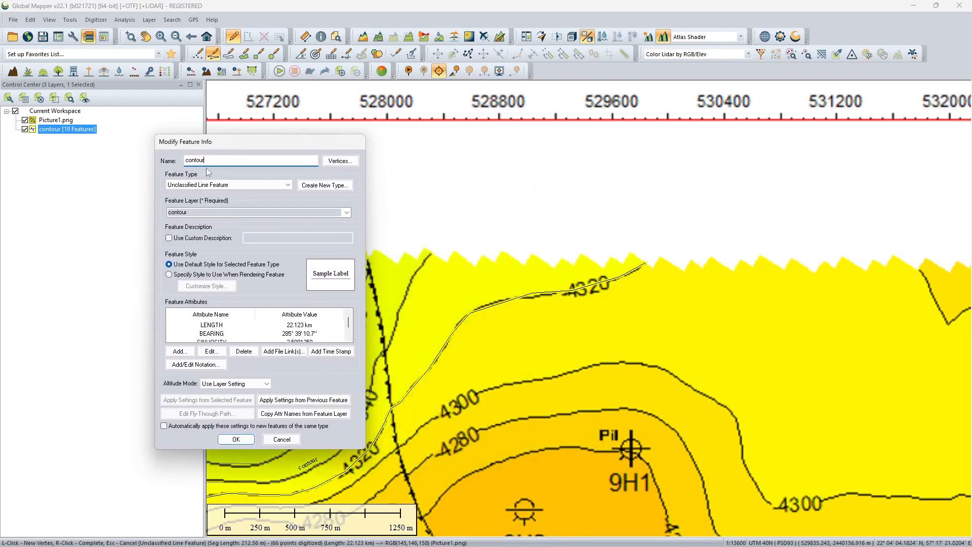
left_click(180, 351)
left_click(231, 306)
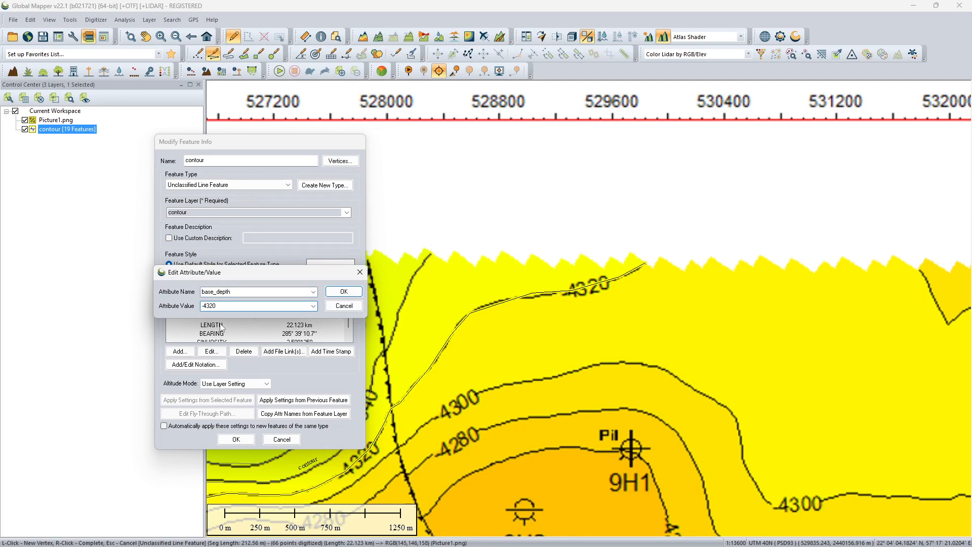
left_click(344, 292)
left_click(236, 439)
- Start a line for the -4300 contour at the map's northern edge and trace the top of its northeastern loop
scroll(703, 336, "down", 2)
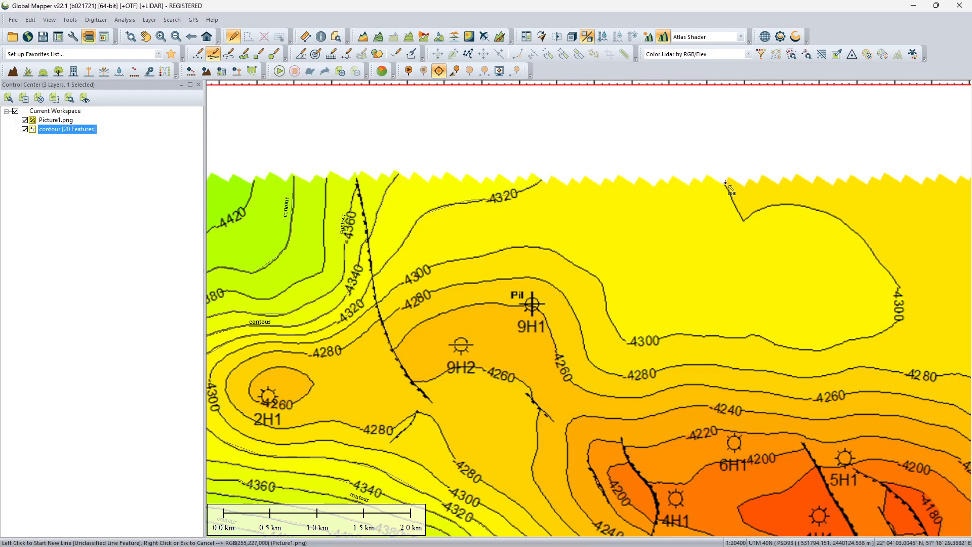
left_click(724, 184)
left_click(771, 207)
left_click(800, 205)
left_click(837, 216)
left_click(866, 240)
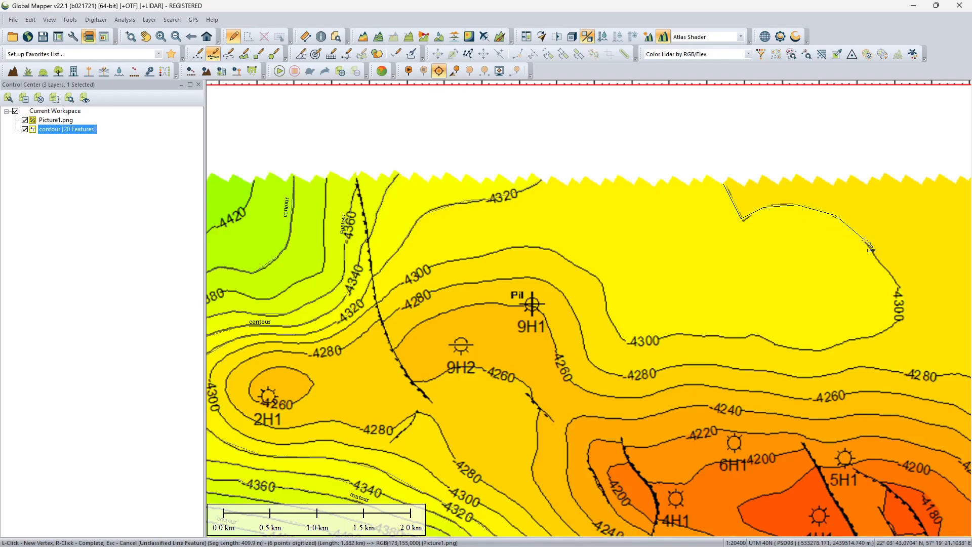
- Trace the -4300 contour around its eastern end and back west to the label southeast of well 9H1
left_click(890, 277)
left_click(899, 291)
left_click(900, 317)
left_click(830, 350)
left_click(806, 349)
left_click(780, 345)
left_click(755, 336)
left_click(688, 335)
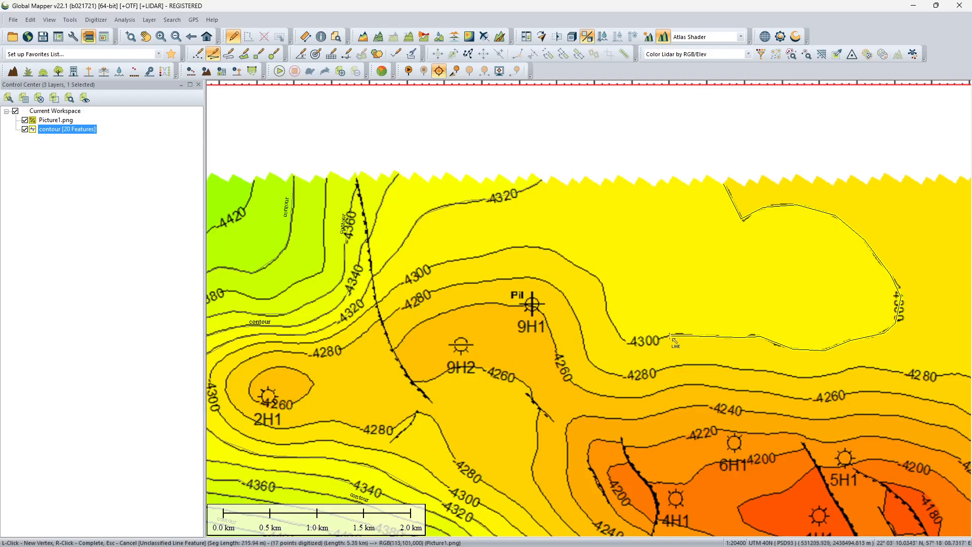
- Continue the -4300 line through that label and over well 9H1 to the label northwest of the well
left_click(628, 344)
left_click(608, 314)
left_click(606, 298)
left_click(600, 279)
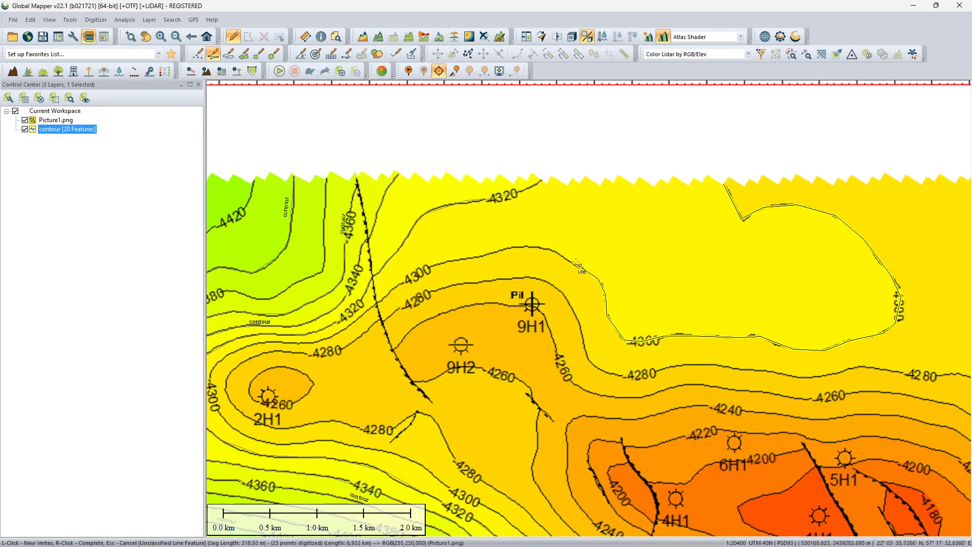
left_click(556, 253)
left_click(502, 249)
left_click(431, 265)
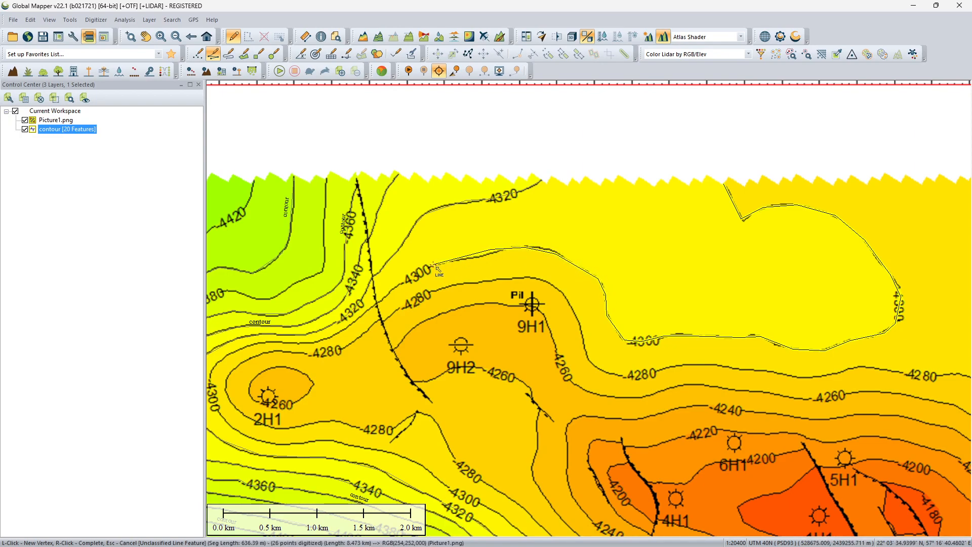
- Extend the -4300 line southwest through the label and across the fault beside the -4320 label
left_click(392, 290)
left_click(380, 302)
scroll(379, 303, "up", 1)
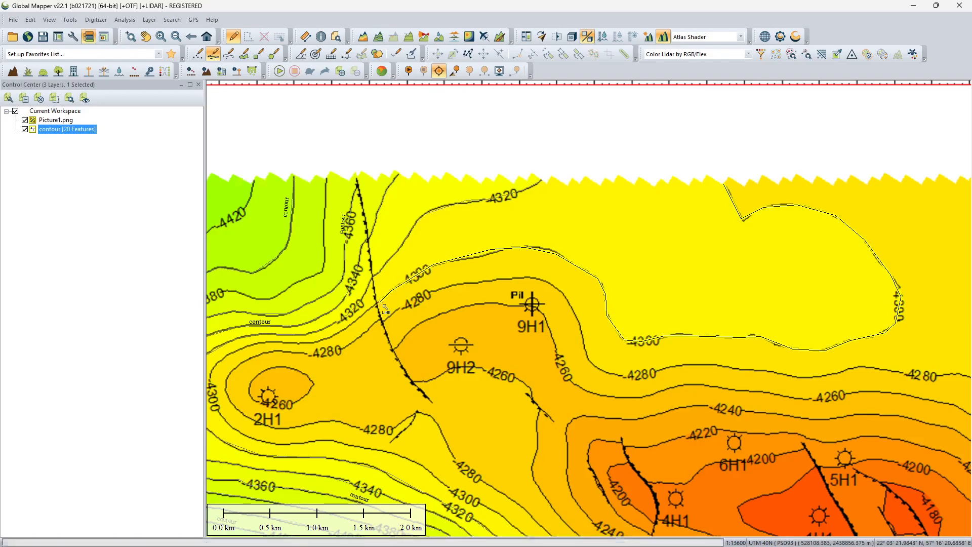
scroll(384, 306, "up", 3)
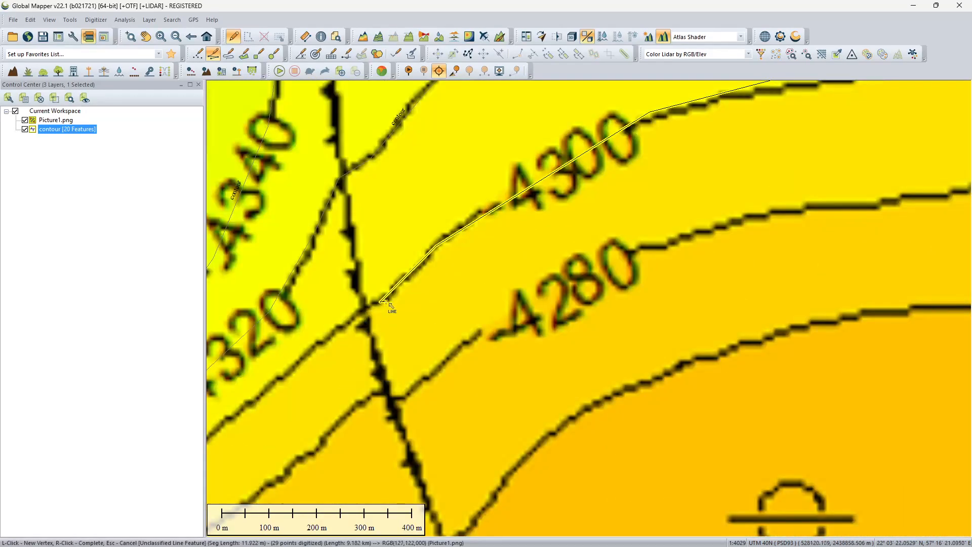
left_click(339, 329)
scroll(339, 328, "down", 2)
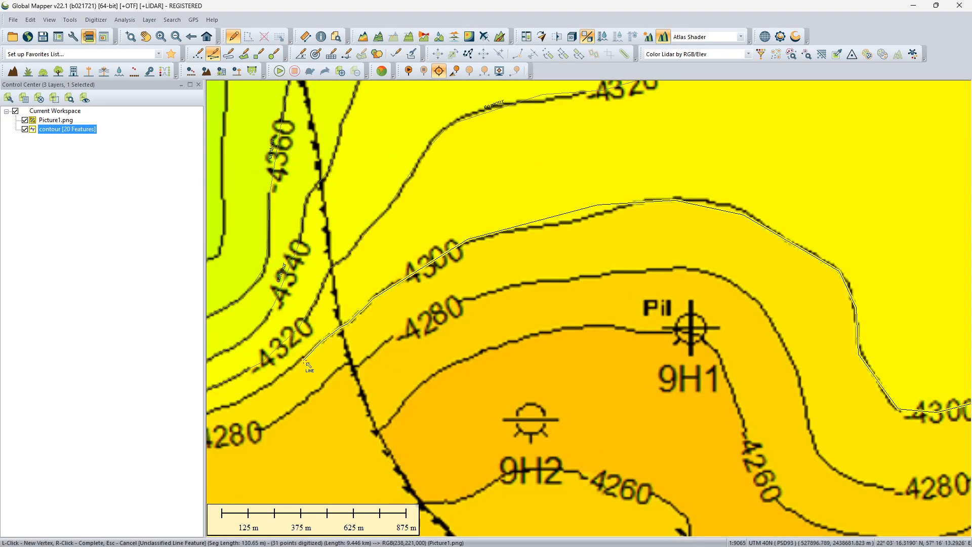
- Trace the -4300 contour southwest from the fault and along the stretch north of well 2H1
left_click_drag(301, 361, 512, 241)
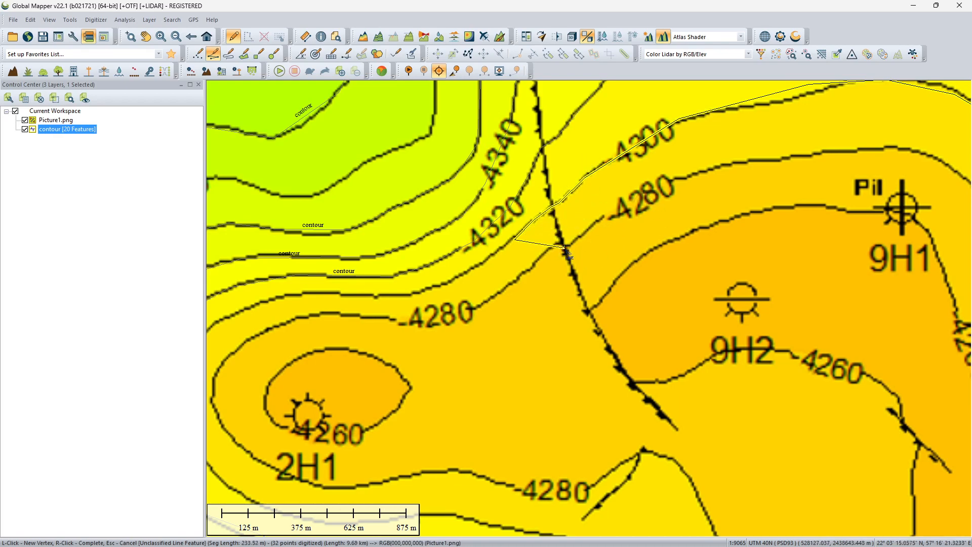
left_click(496, 253)
left_click(438, 286)
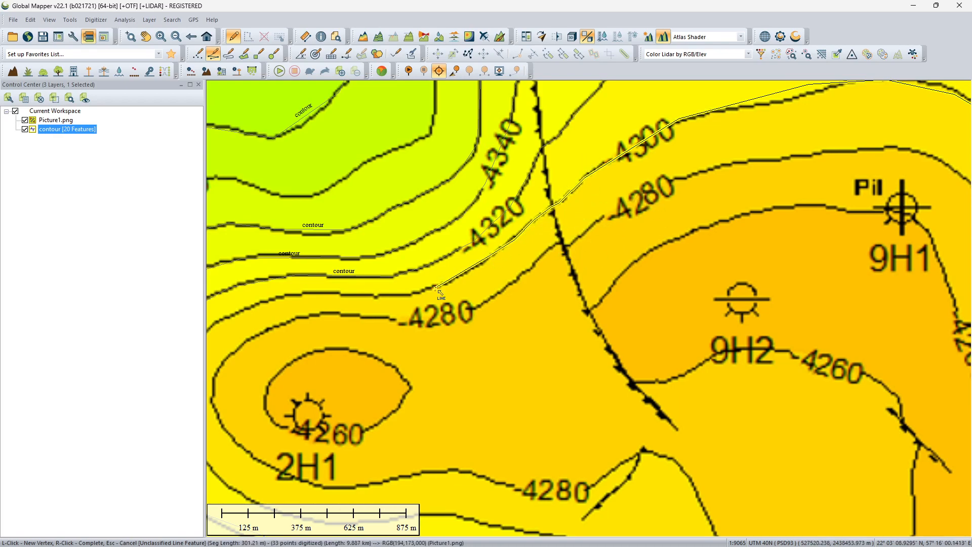
left_click(389, 296)
left_click(268, 299)
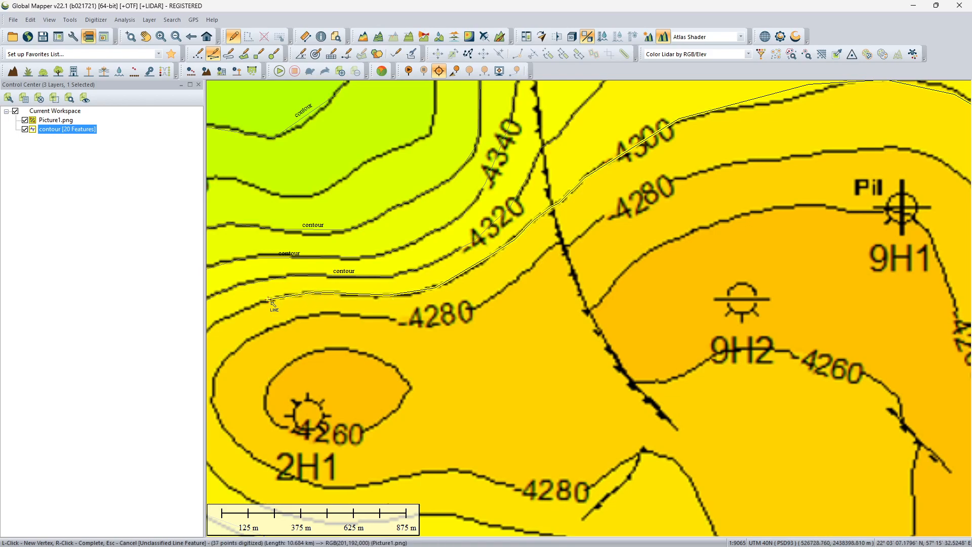
left_click_drag(268, 300, 423, 236)
left_click(379, 256)
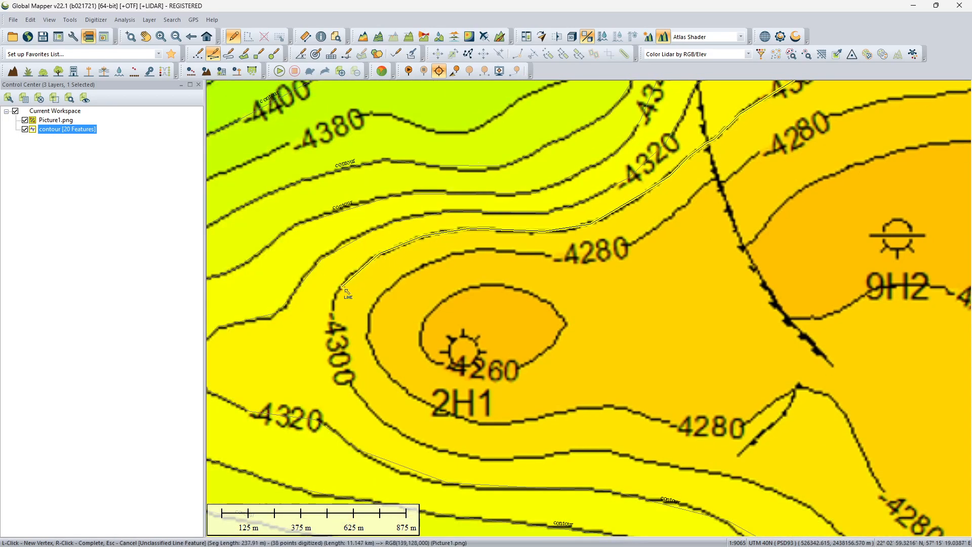
- Trace the -4300 contour around its western bend, through the label west of well 2H1, to the stretch south of the well
left_click(332, 317)
left_click(342, 363)
left_click(356, 394)
left_click(385, 423)
left_click(488, 461)
scroll(486, 462, "down", 1)
scroll(406, 486, "up", 3)
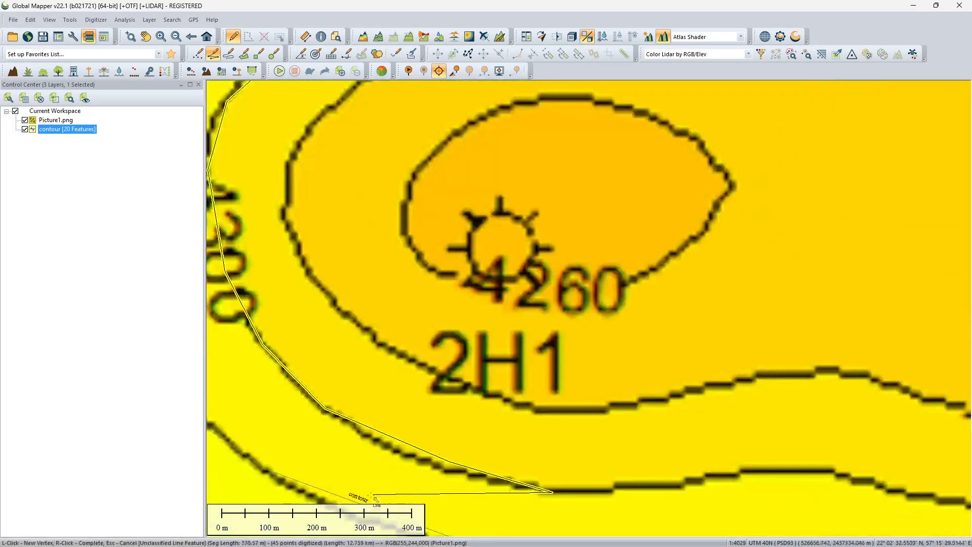
scroll(377, 499, "down", 1)
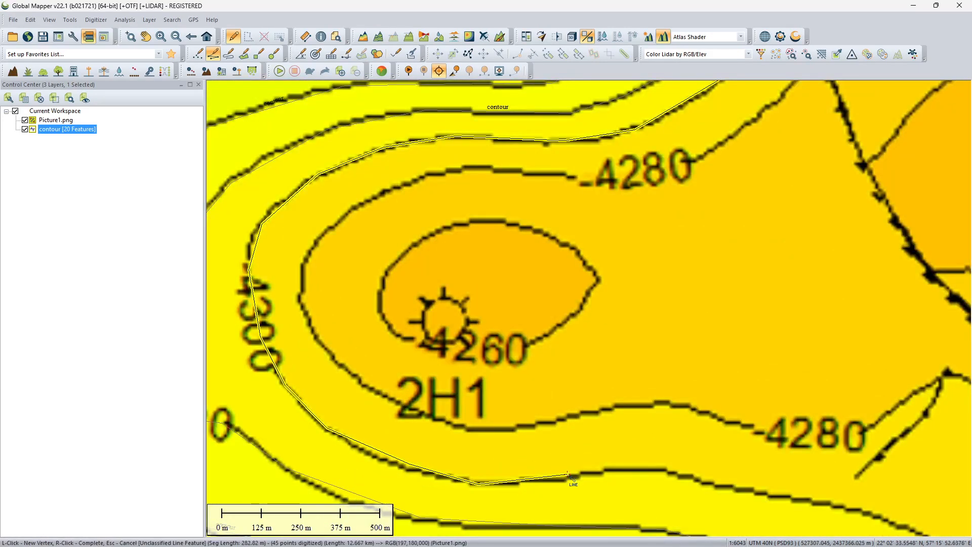
- Extend the -4300 line east along the contour, passing south of the short fault southeast of well 2H1
left_click(708, 484)
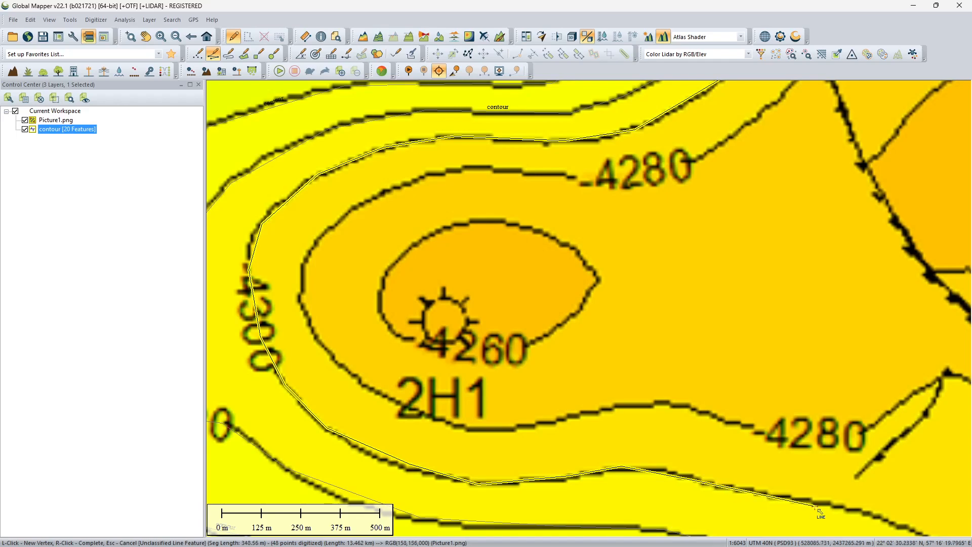
left_click(822, 505)
left_click_drag(805, 496, 405, 385)
scroll(405, 385, "up", 1)
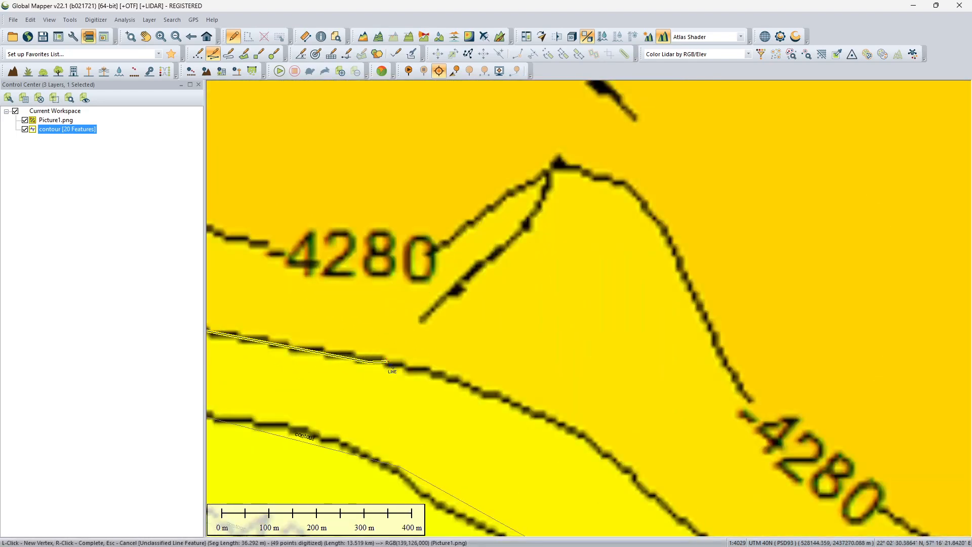
left_click(482, 412)
left_click(535, 412)
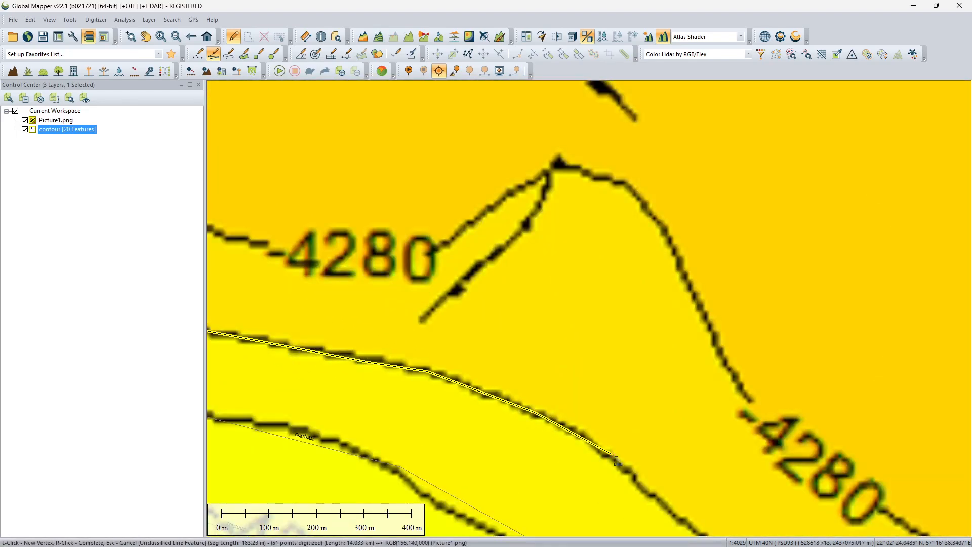
- Continue the -4300 line southeast through the label between the -4280 and -4320 labels and along the contour beyond it
left_click_drag(624, 470, 404, 283)
left_click(458, 324)
left_click(508, 363)
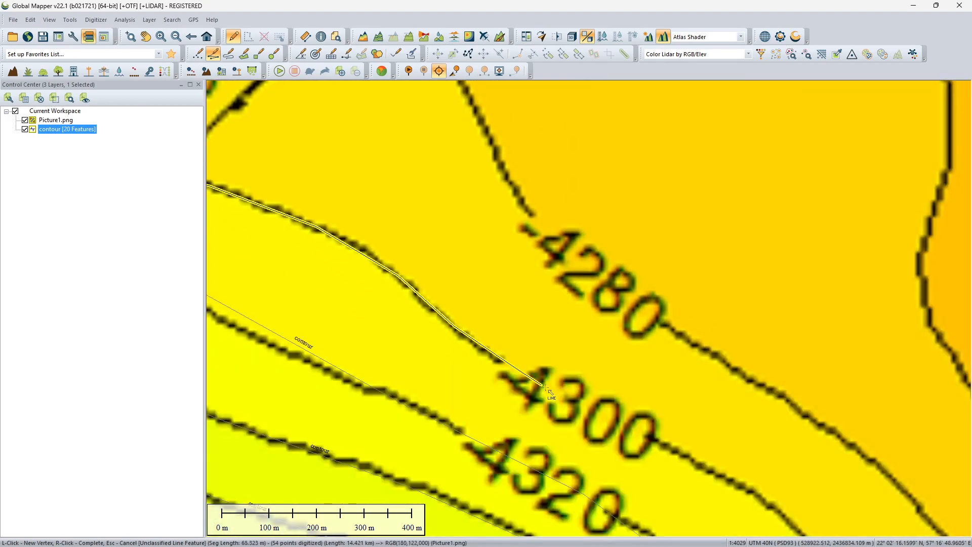
left_click(661, 444)
left_click_drag(661, 444, 423, 302)
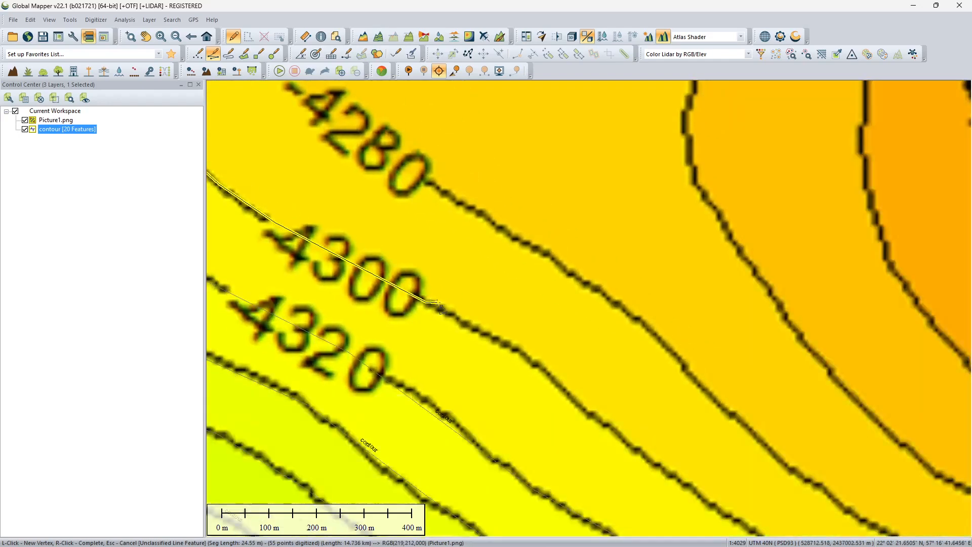
left_click(545, 373)
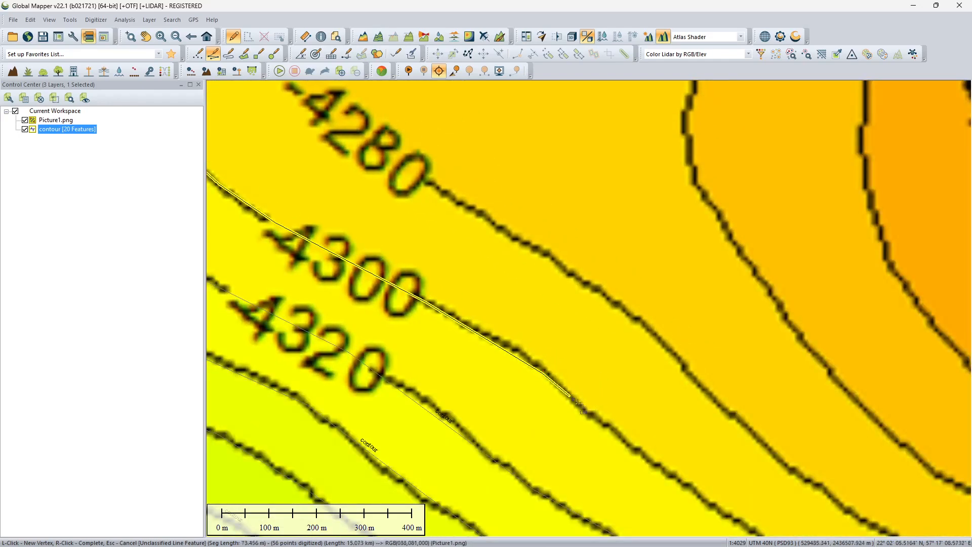
left_click(646, 456)
- Extend the -4300 line southeast along the contour stretch southwest of well 4H1
left_click_drag(646, 457, 355, 258)
left_click(511, 361)
left_click(633, 441)
left_click(752, 495)
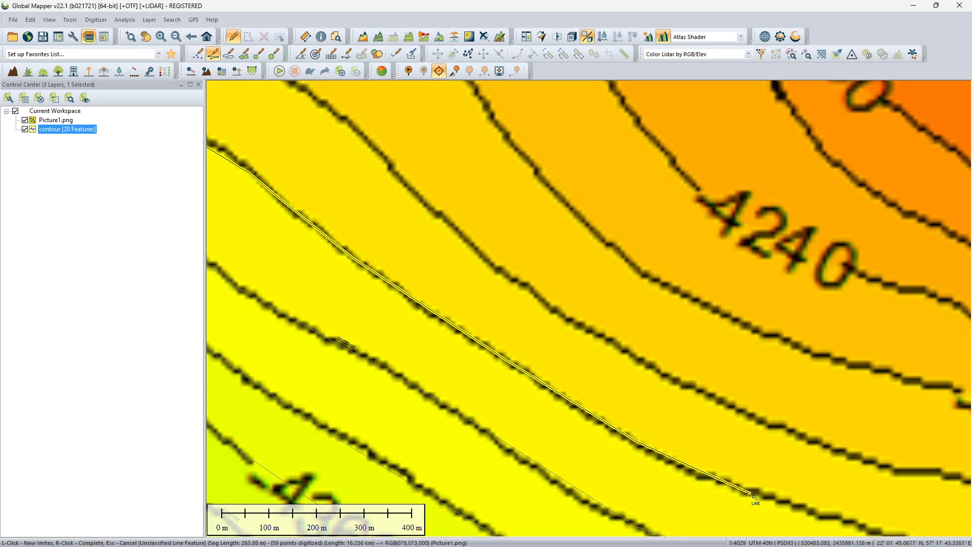
left_click_drag(804, 482, 350, 243)
left_click(456, 305)
left_click(679, 357)
left_click(775, 386)
- Trace the -4300 contour east through the label southeast of well 4H1 to the stretch southeast of well 8H1
left_click_drag(775, 386, 535, 285)
left_click(607, 310)
left_click(770, 344)
left_click(910, 374)
scroll(672, 332, "up", 1)
scroll(672, 332, "down", 1)
left_click(733, 346)
scroll(734, 347, "down", 2)
scroll(735, 347, "down", 1)
left_click(840, 376)
left_click(899, 389)
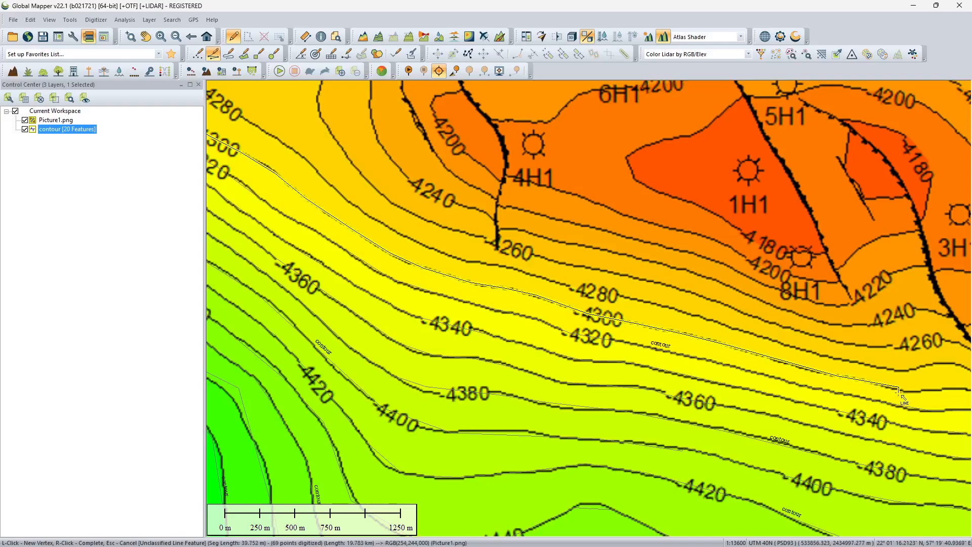
- Trace the -4300 contour east through its label beneath the -4280 label, up to the fault west of well 7H1
scroll(856, 384, "up", 1)
left_click_drag(826, 359, 409, 284)
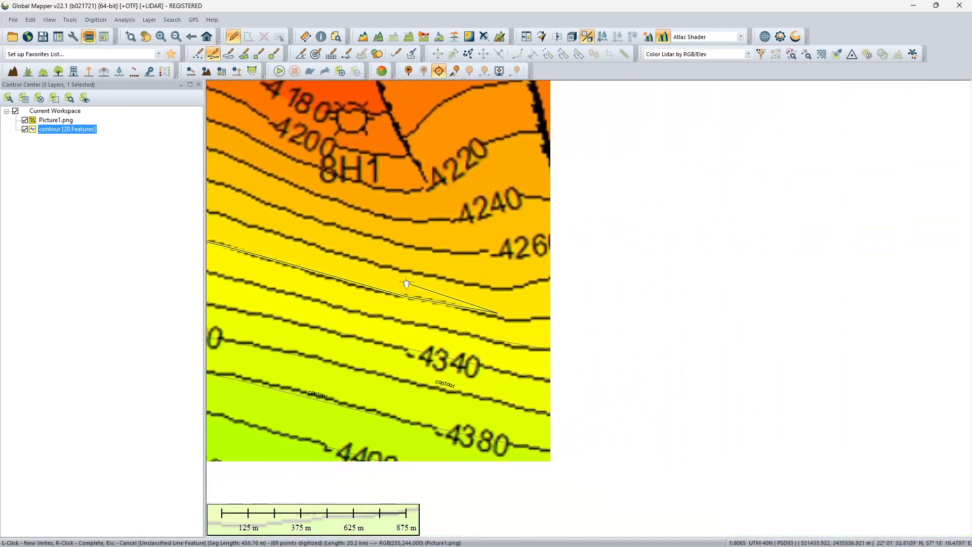
left_click(522, 319)
left_click(564, 318)
left_click(604, 318)
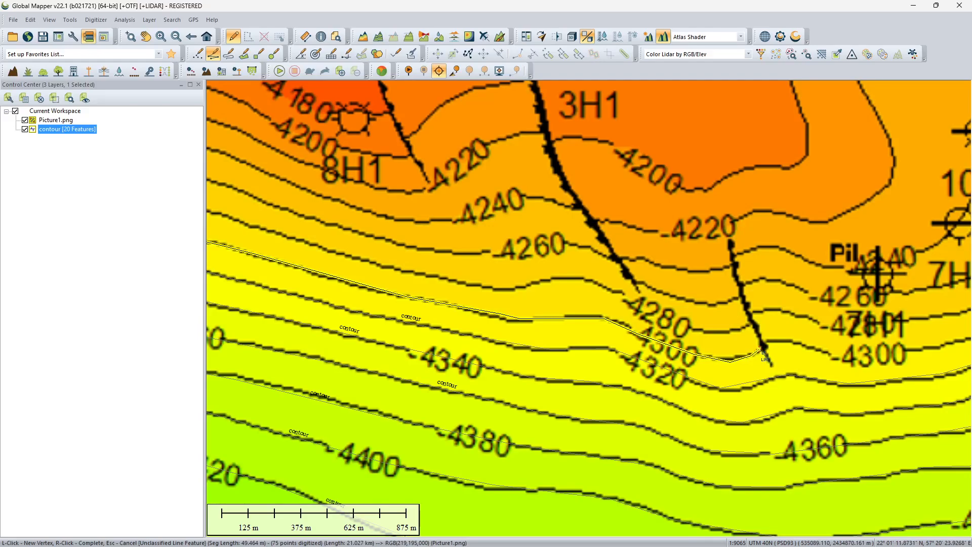
scroll(762, 356, "up", 2)
scroll(761, 344, "up", 2)
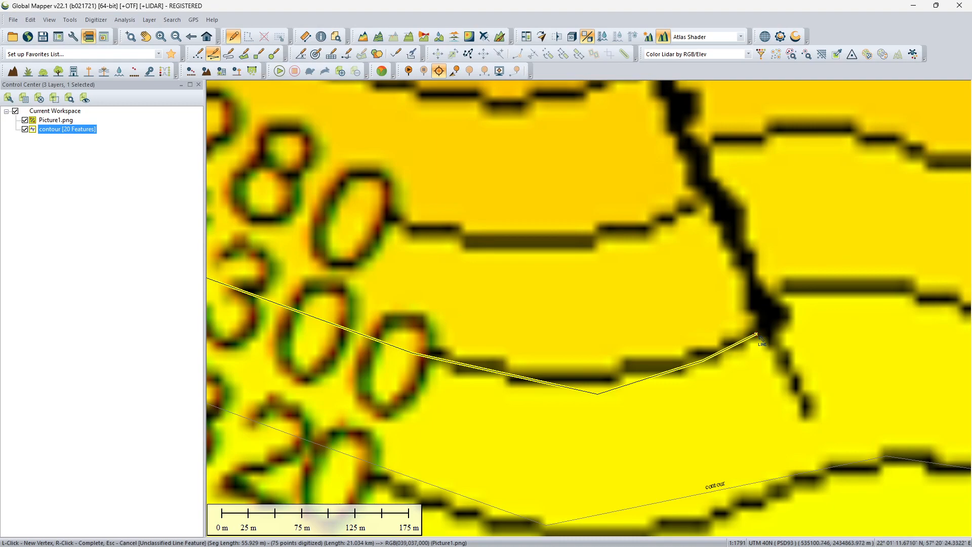
- Finish the -4300 line at the fault, name it contour and add the attribute base_depth with value -4300
right_click(758, 336)
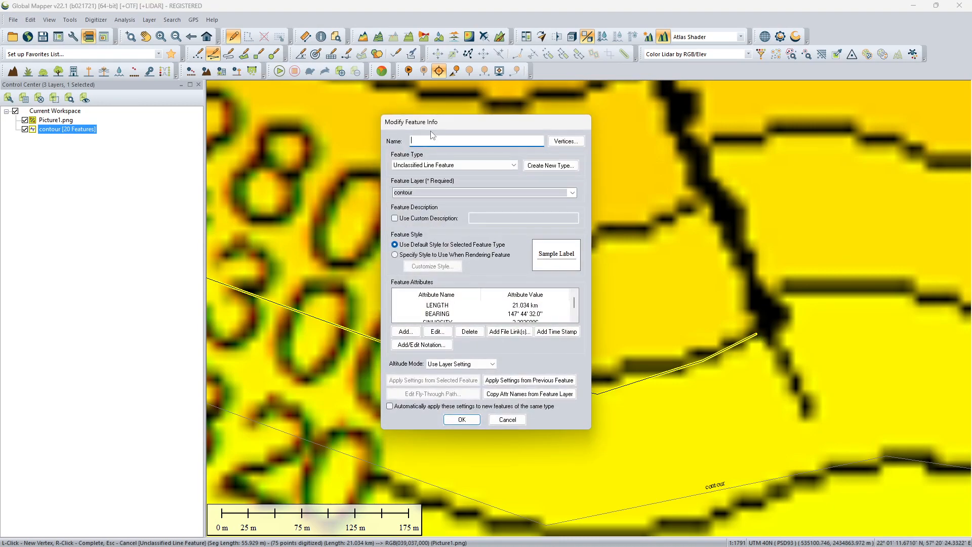
left_click(405, 332)
left_click(441, 287)
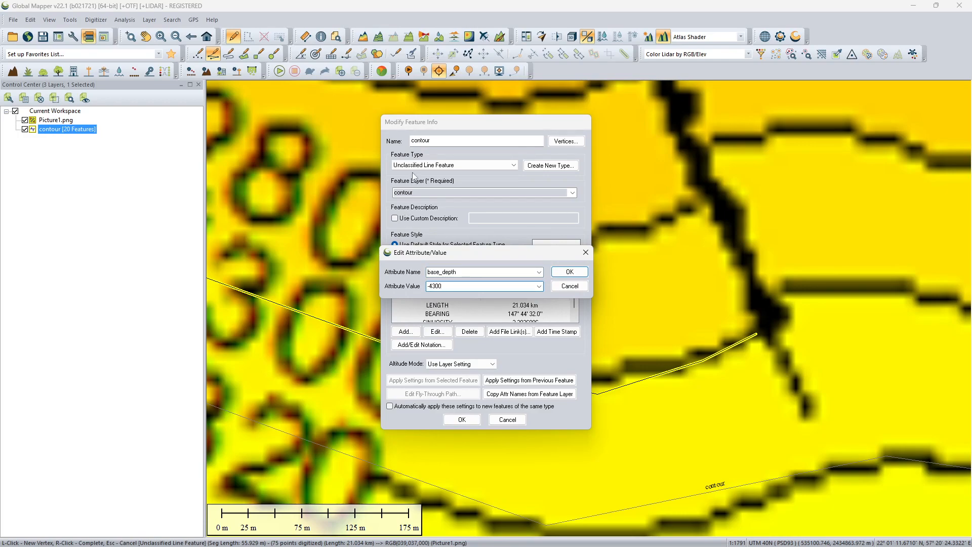
left_click(568, 273)
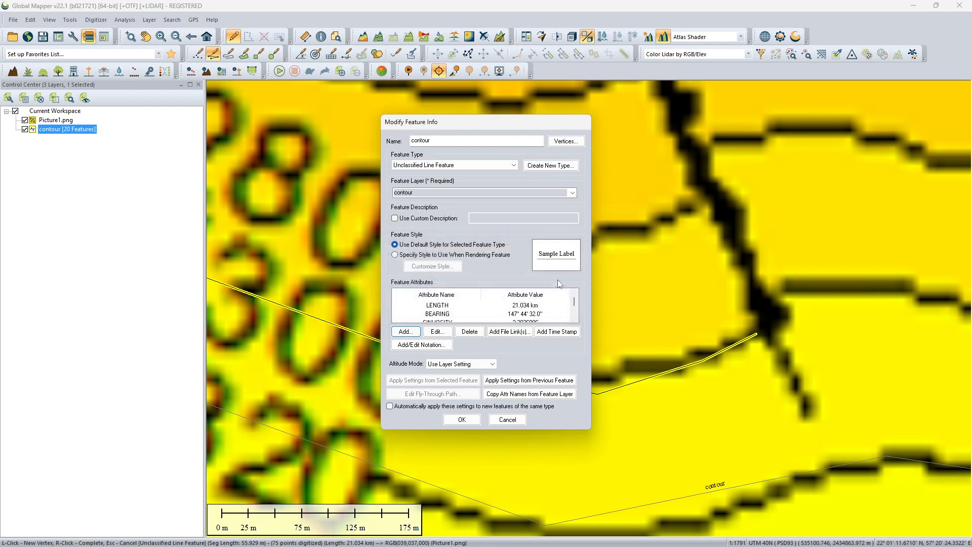
left_click(462, 419)
- Start a new line east of the fault west of well 7H1 and trace the -4300 contour to its label
left_click_drag(764, 303, 555, 298)
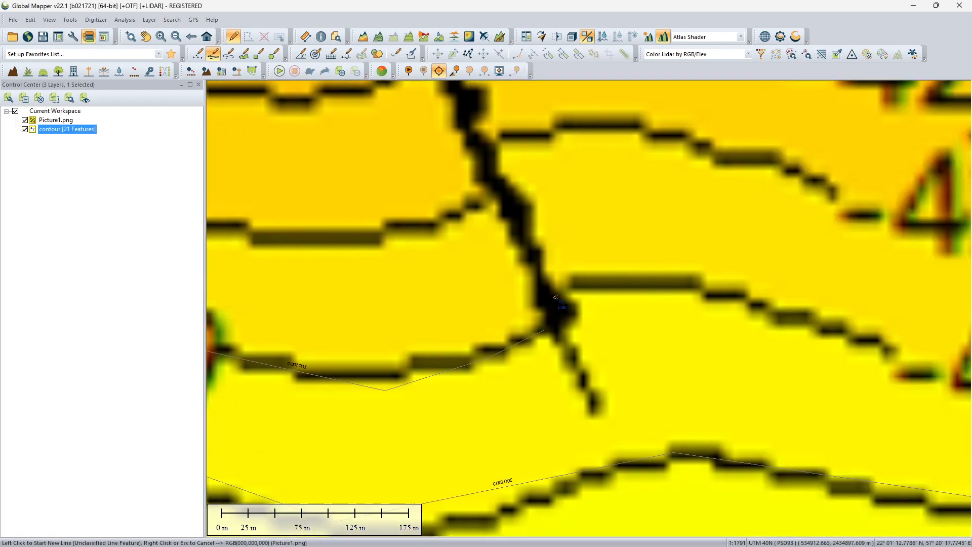
left_click(593, 276)
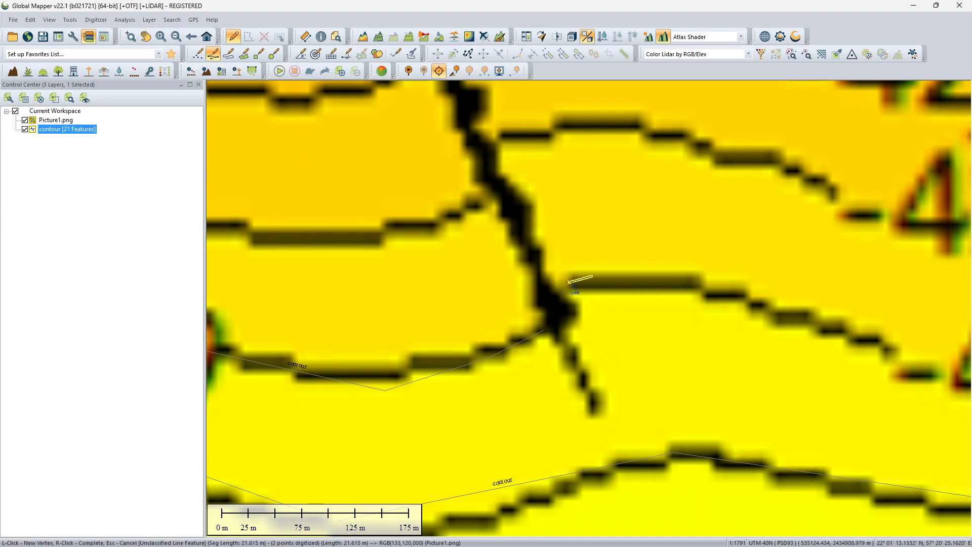
key("Escape")
left_click(550, 279)
left_click(631, 280)
left_click(709, 292)
left_click(823, 323)
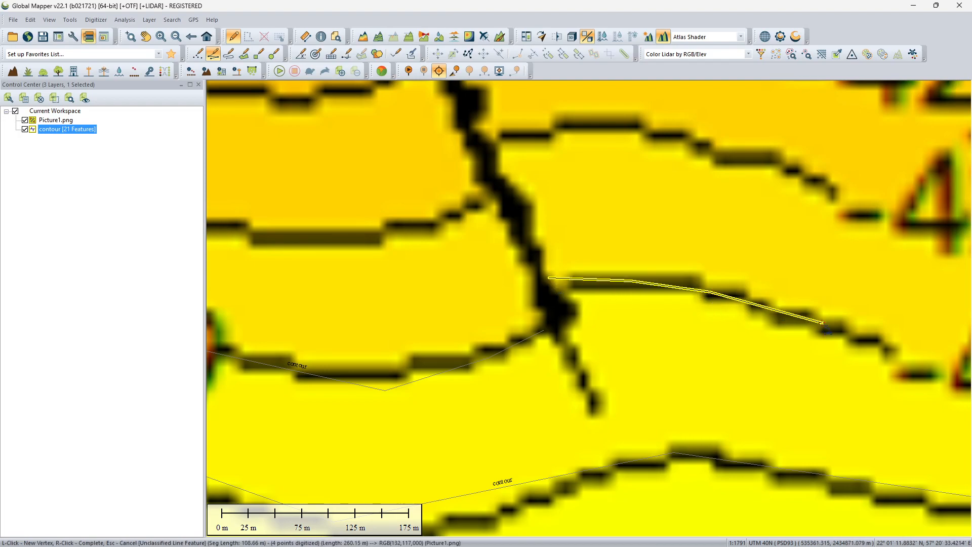
left_click(896, 362)
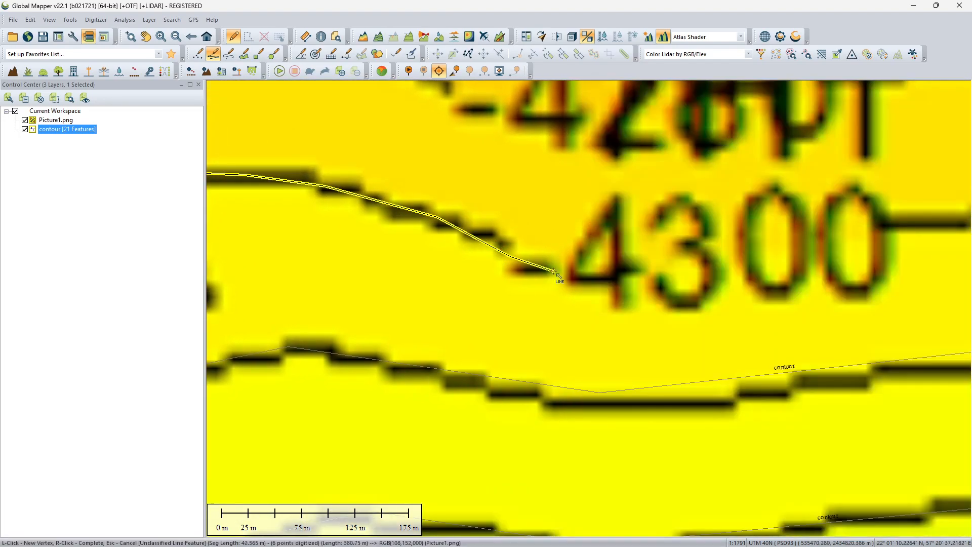
- Trace the -4300 contour through the label below well 7H1 and northeast along the stretch southeast of well 7H2
left_click(560, 270)
left_click(775, 242)
left_click(915, 221)
left_click_drag(916, 222, 575, 224)
scroll(679, 254, "down", 10)
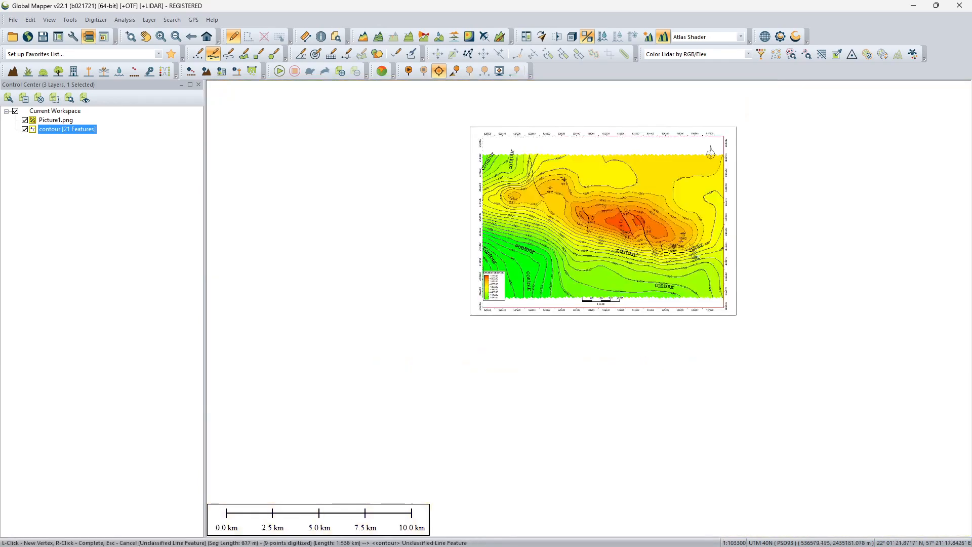
scroll(678, 248, "up", 5)
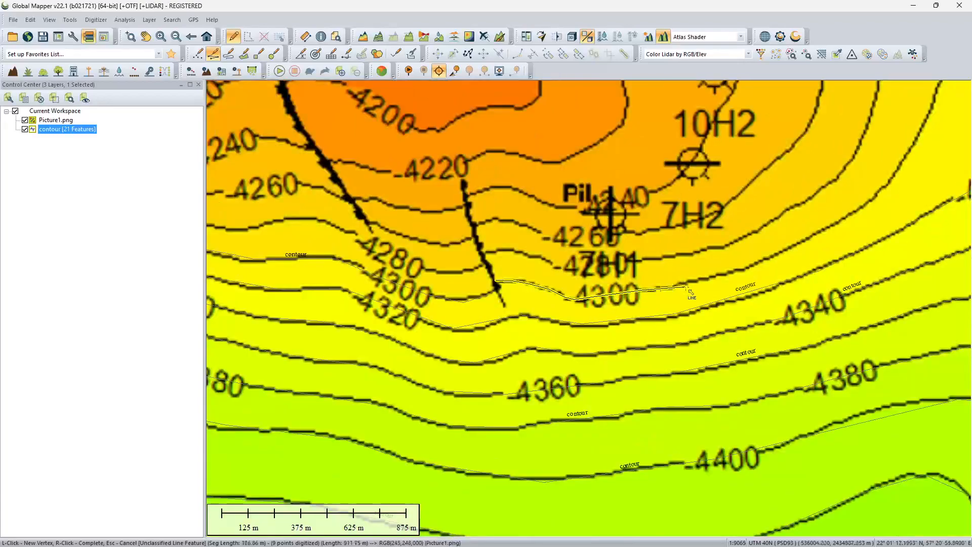
scroll(708, 284, "up", 1)
left_click(707, 283)
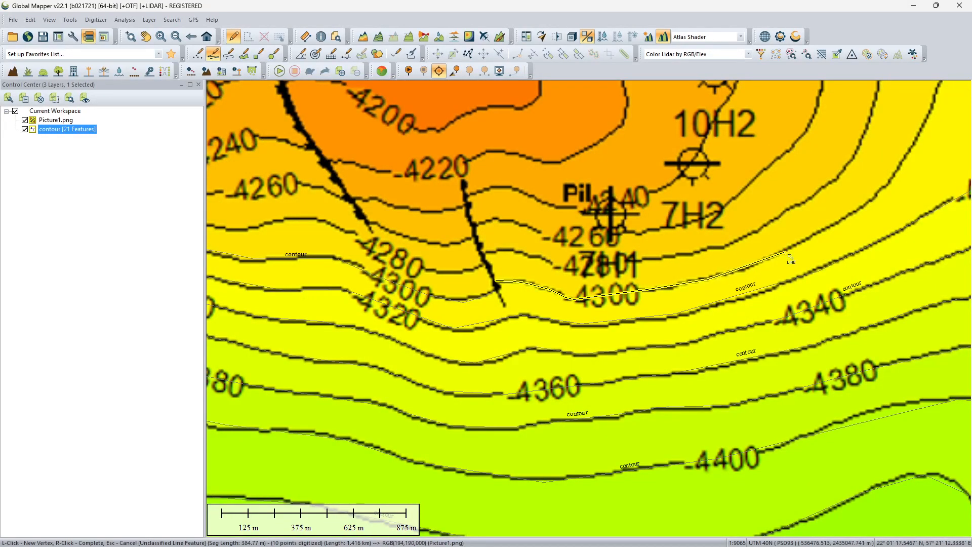
left_click(854, 212)
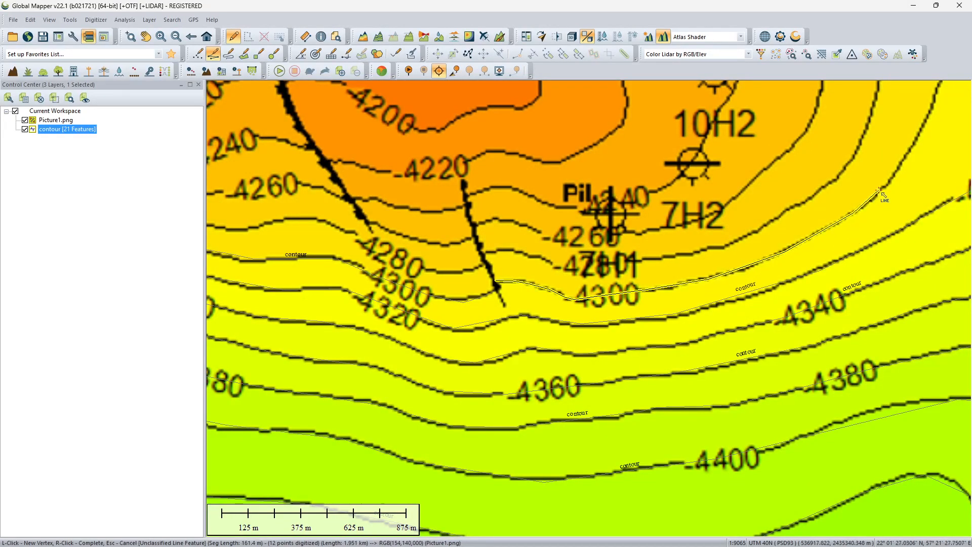
- Continue the -4300 line north past well 10H2 and through the contour label northeast of that well
left_click_drag(877, 191, 573, 304)
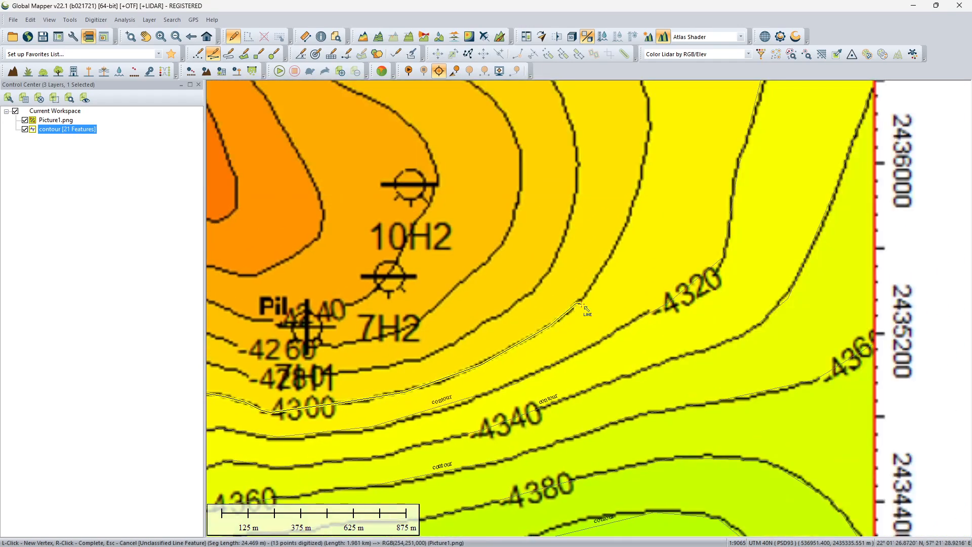
left_click(608, 261)
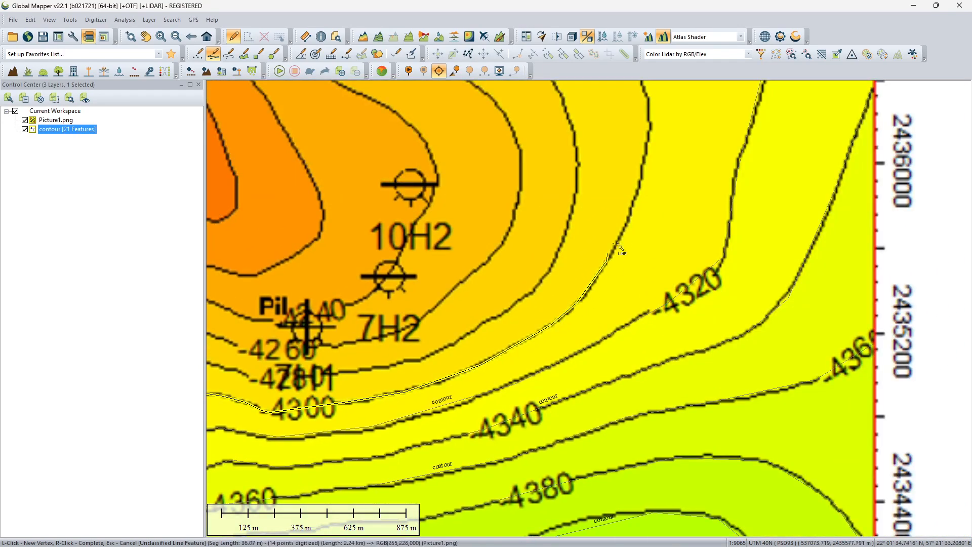
left_click(628, 221)
left_click(646, 152)
left_click_drag(646, 152, 556, 402)
left_click(552, 376)
left_click(526, 303)
left_click(475, 223)
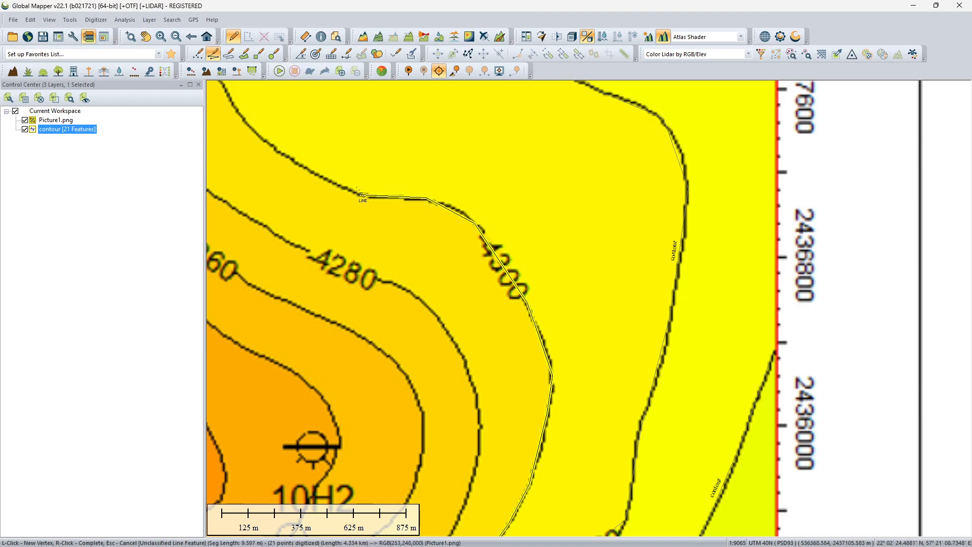
- Extend the -4300 line northwest, up the western side of the bend and through the northern -4300 label
left_click_drag(282, 154, 453, 279)
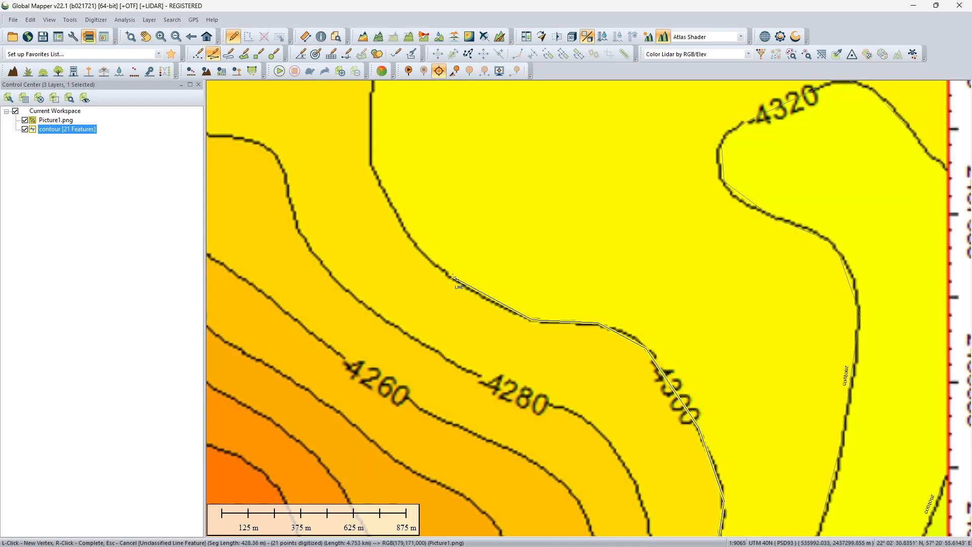
left_click(400, 221)
left_click_drag(374, 167, 411, 377)
left_click(411, 320)
left_click(418, 259)
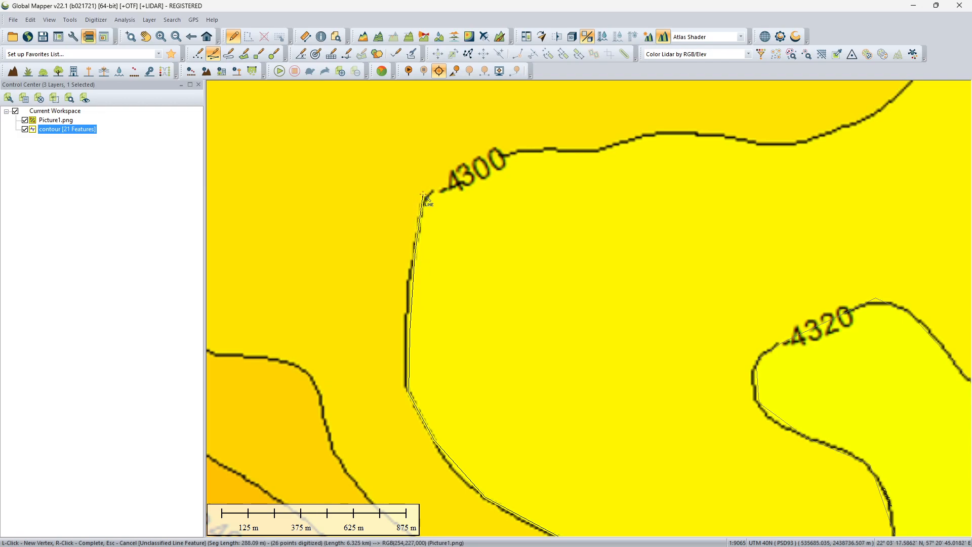
left_click(503, 156)
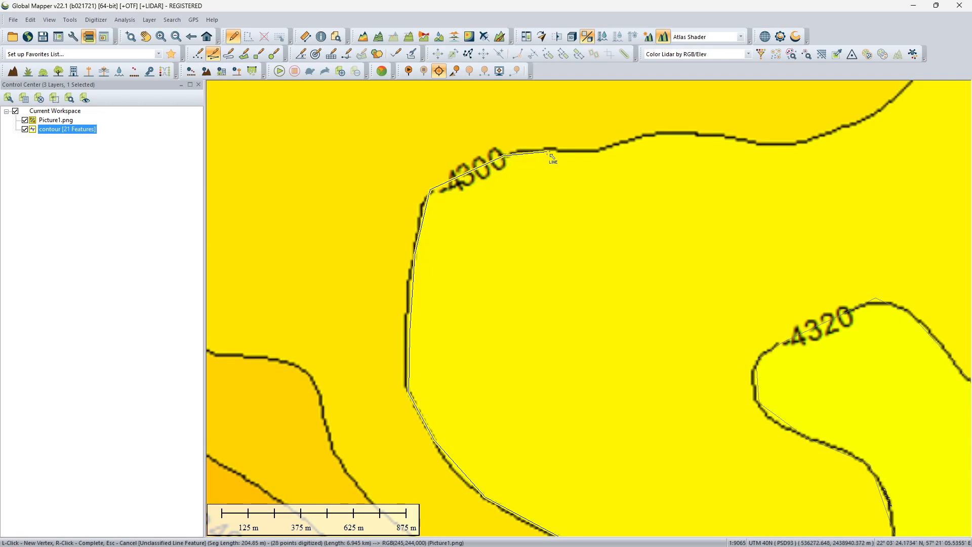
- Trace the -4300 contour east from the northern label and up toward the map's northeast corner
left_click(619, 145)
left_click(673, 132)
left_click_drag(676, 138, 386, 284)
scroll(470, 286, "down", 1)
left_click(508, 286)
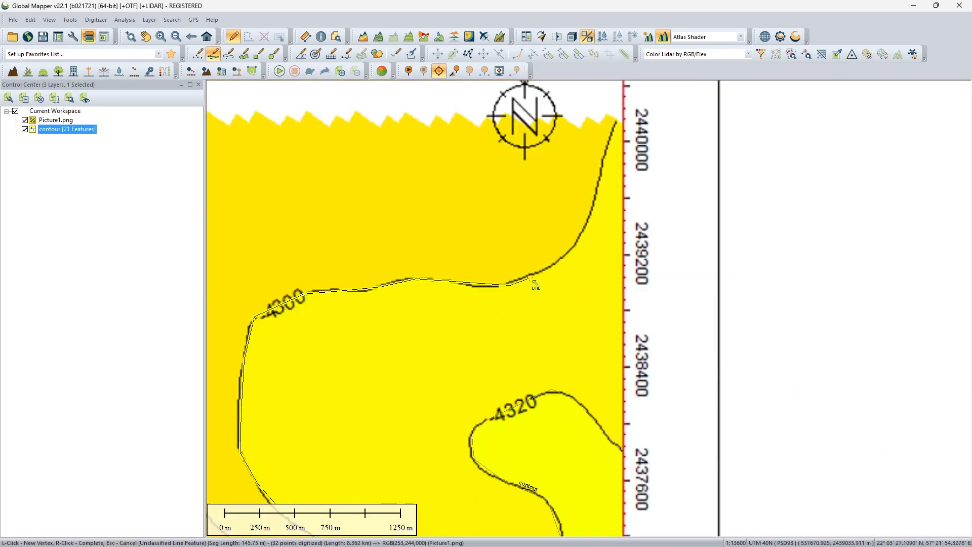
left_click(552, 265)
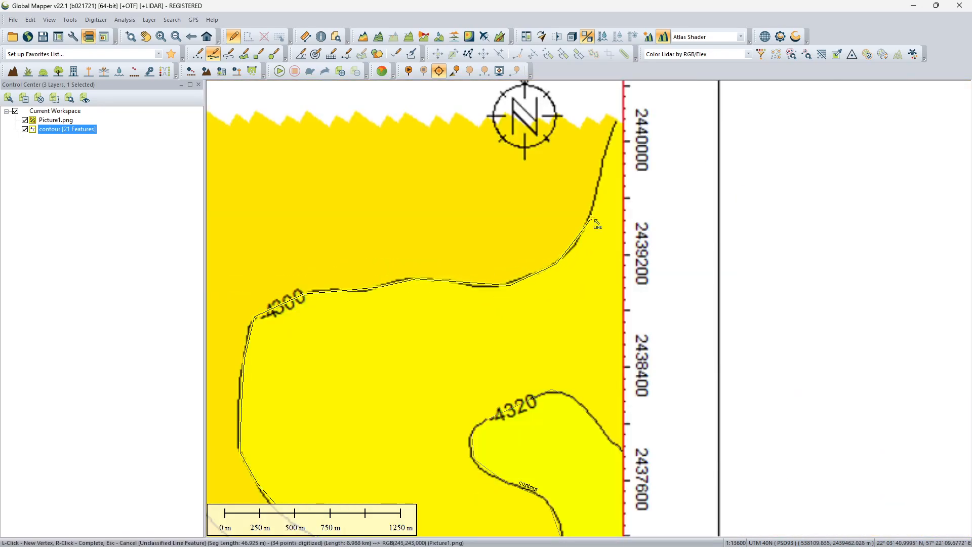
left_click(597, 188)
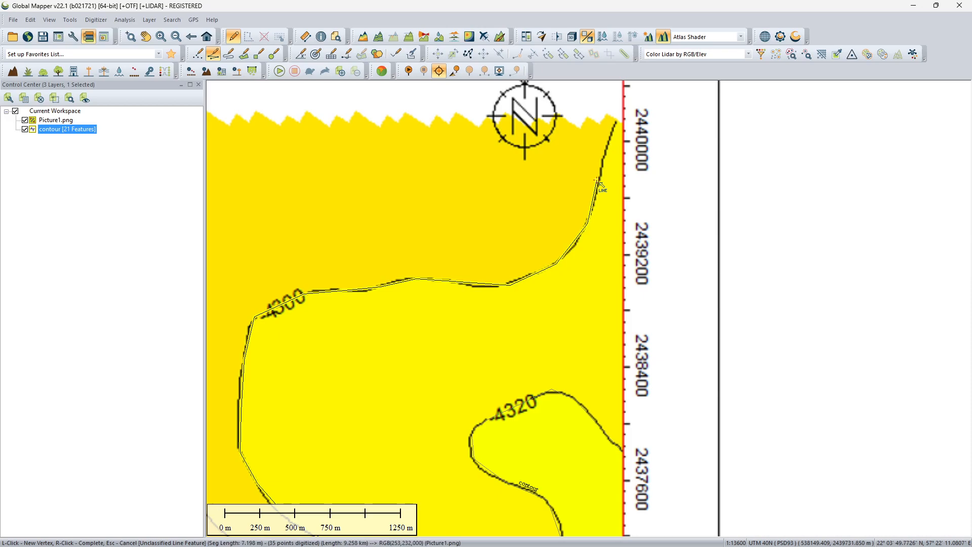
- Finish the line at the map's northeast corner, name it contour and add base_depth with value -4300
right_click(619, 125)
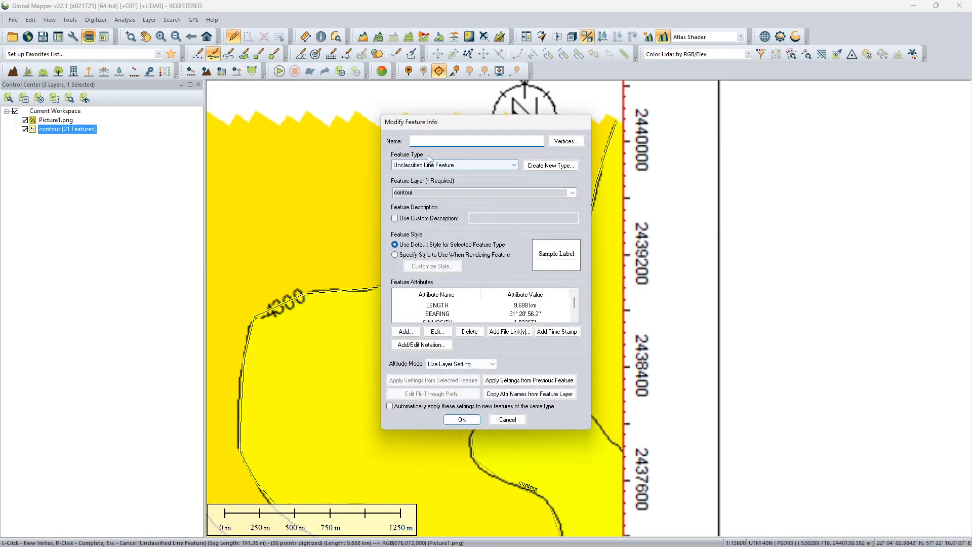
left_click(406, 331)
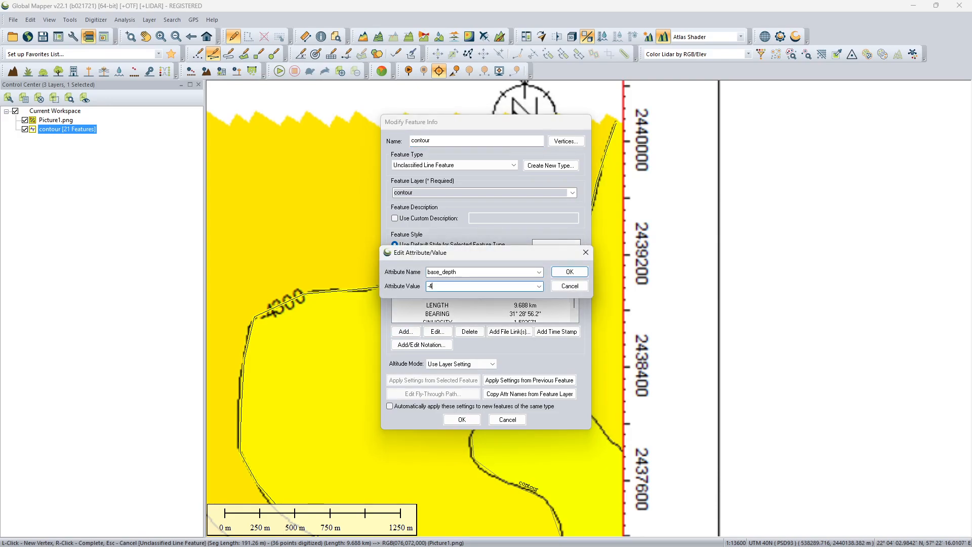
left_click(561, 274)
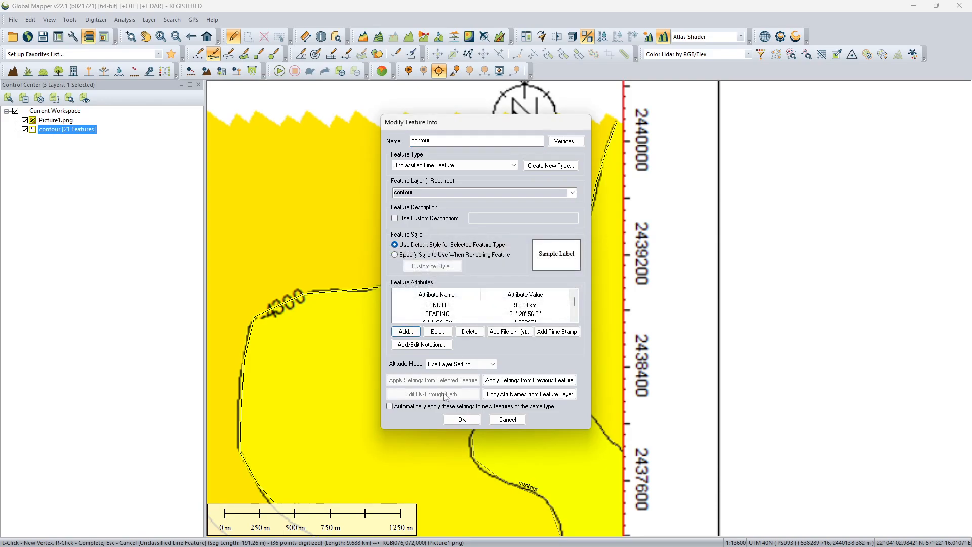
left_click(461, 420)
- Start a new line on the -4280 contour at the fault west of well 7H1 and trace it east to the label
scroll(331, 284, "down", 1)
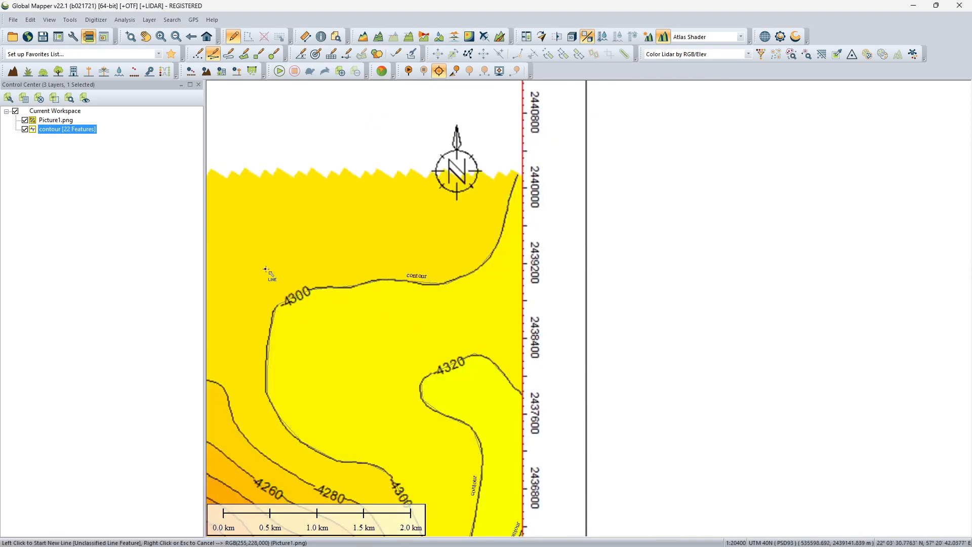
left_click_drag(265, 270, 471, 208)
scroll(364, 307, "down", 1)
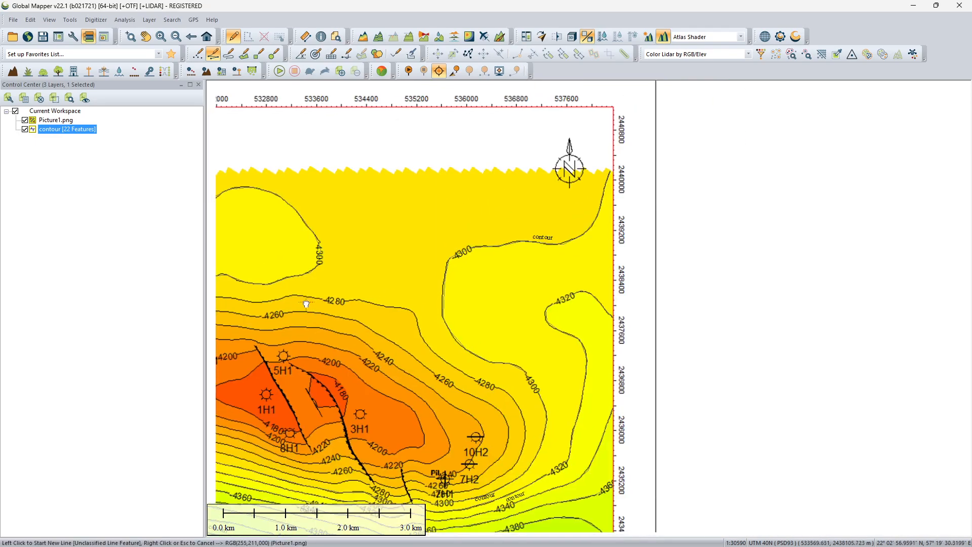
left_click_drag(303, 305, 531, 263)
left_click_drag(701, 377, 579, 242)
scroll(604, 335, "up", 4)
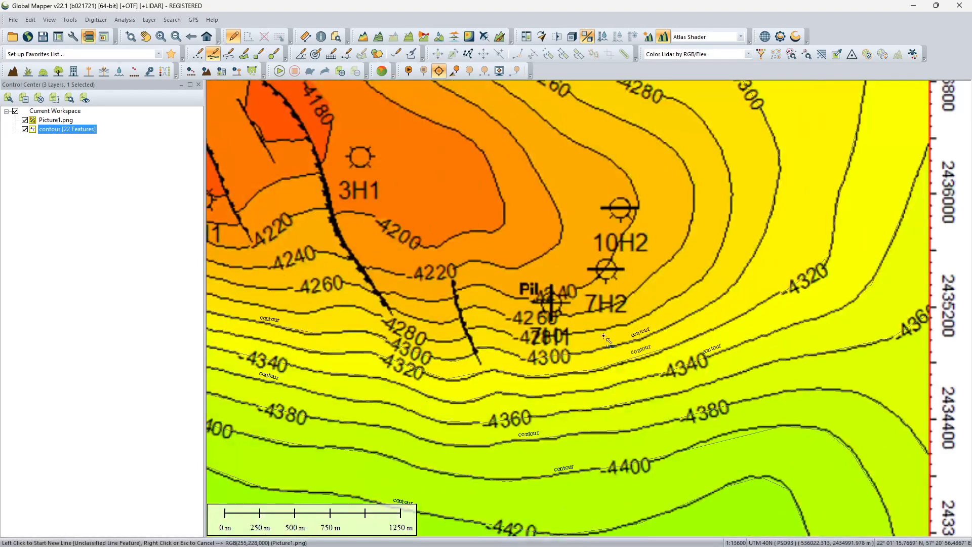
scroll(511, 333, "down", 1)
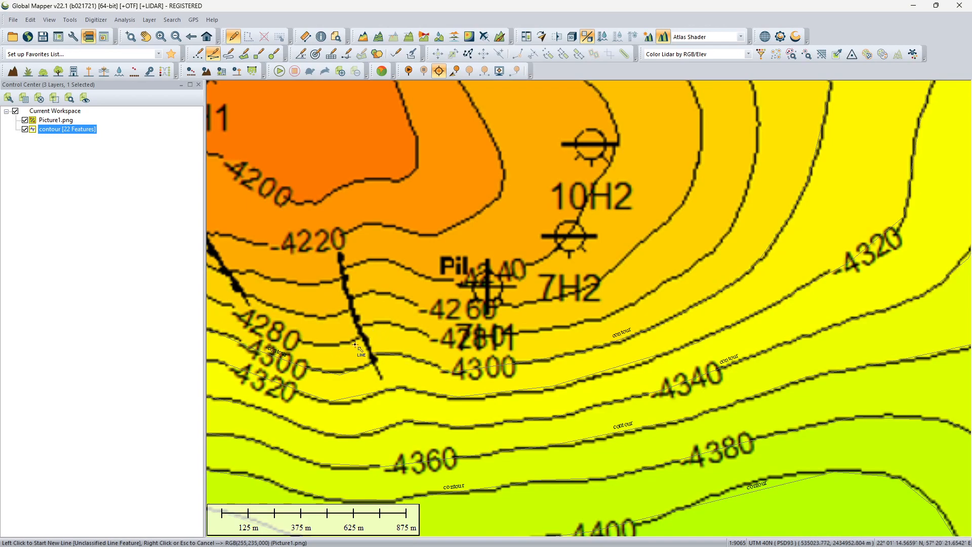
scroll(364, 341, "up", 1)
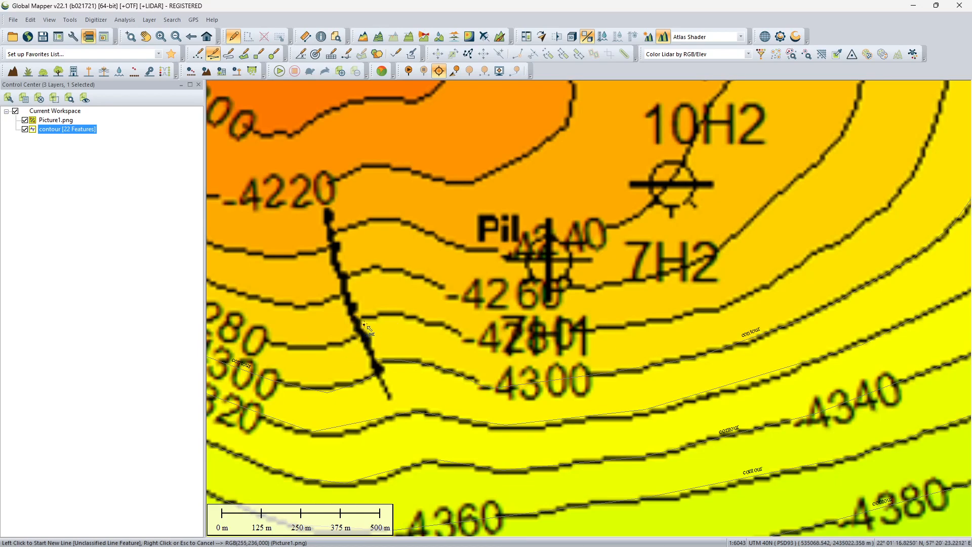
scroll(358, 316, "up", 1)
left_click(364, 320)
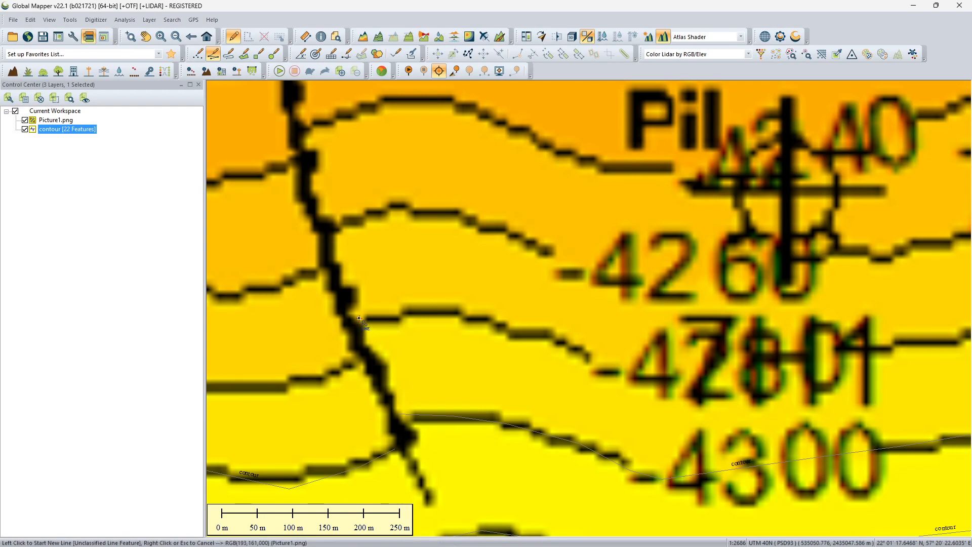
left_click(400, 315)
left_click(431, 307)
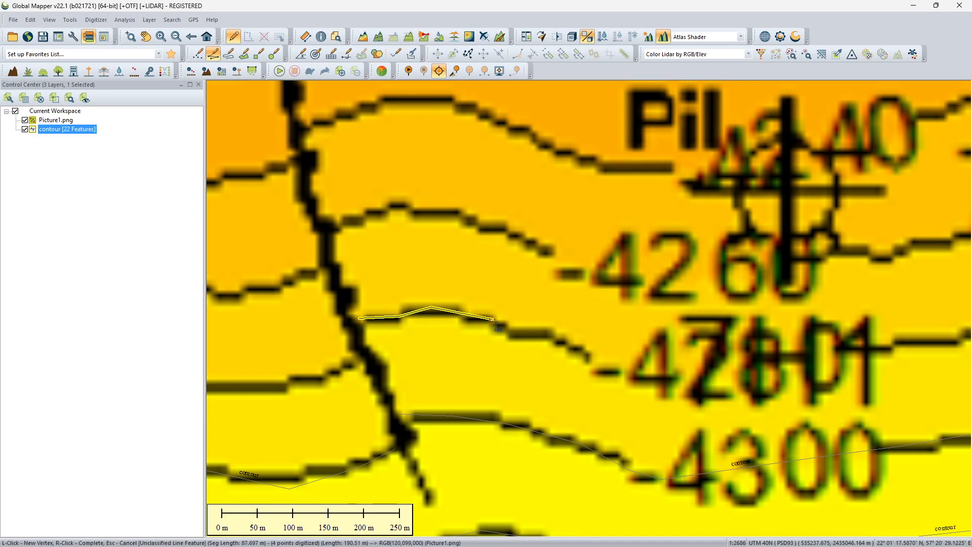
left_click(553, 338)
left_click(614, 369)
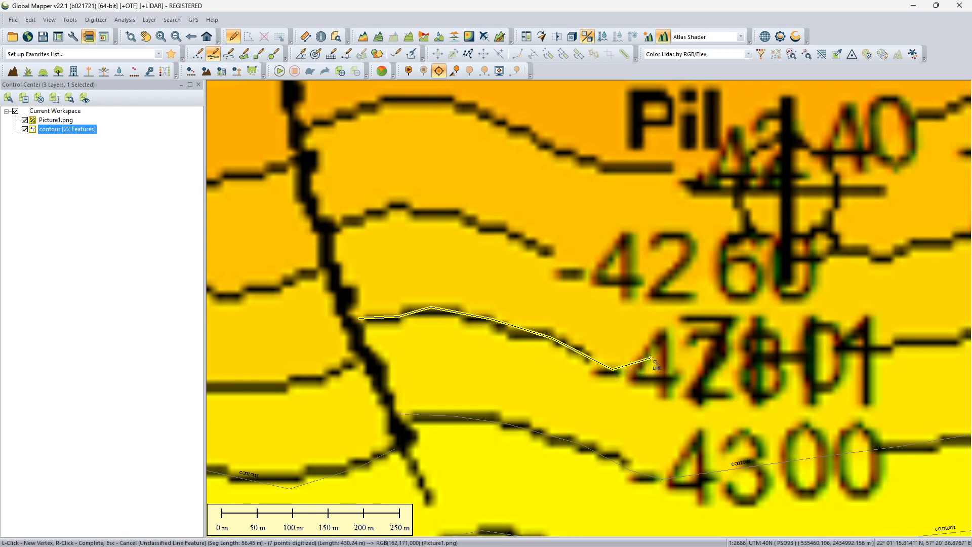
- Trace the -4280 contour east through the overlapping label and below well 7H2
scroll(723, 353, "up", 1)
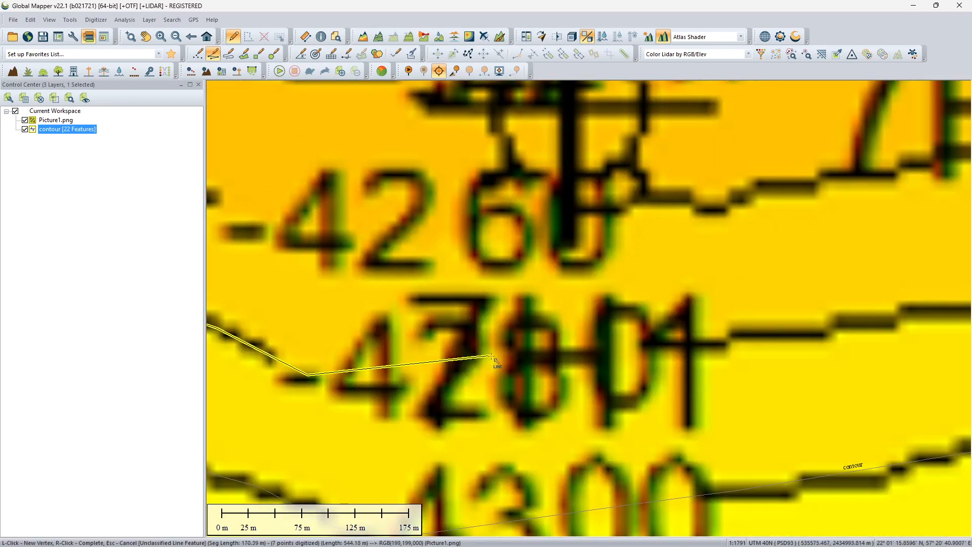
scroll(544, 359, "down", 1)
scroll(543, 357, "down", 1)
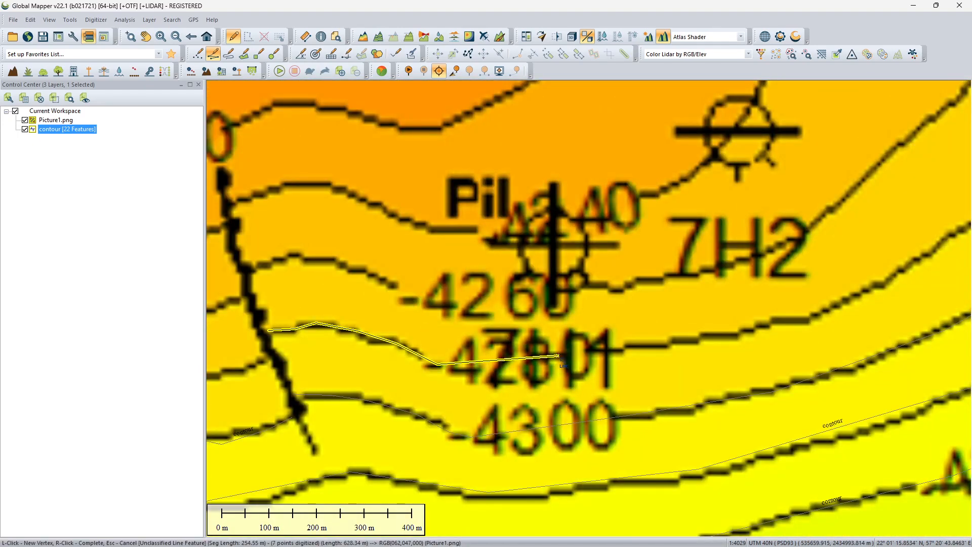
left_click(654, 341)
left_click(765, 327)
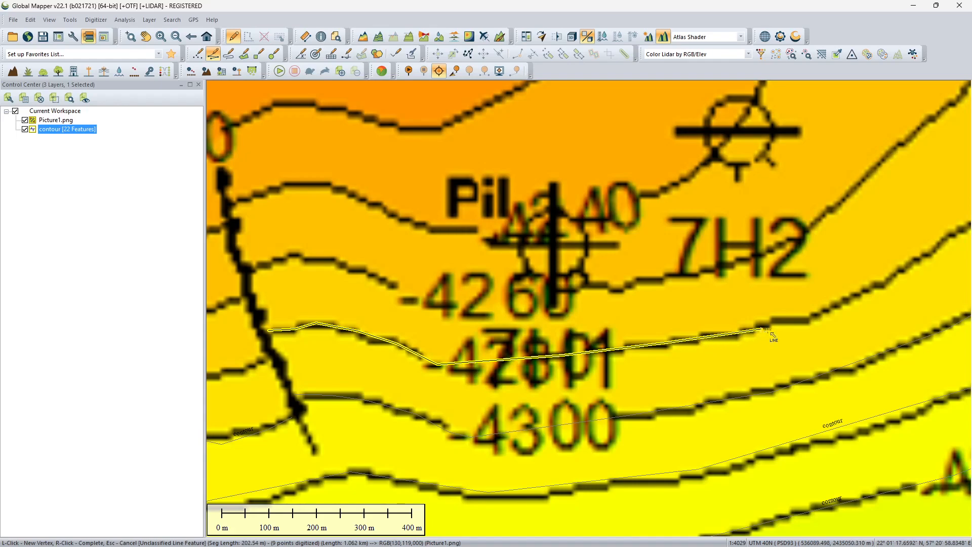
left_click(824, 315)
left_click_drag(825, 315, 453, 427)
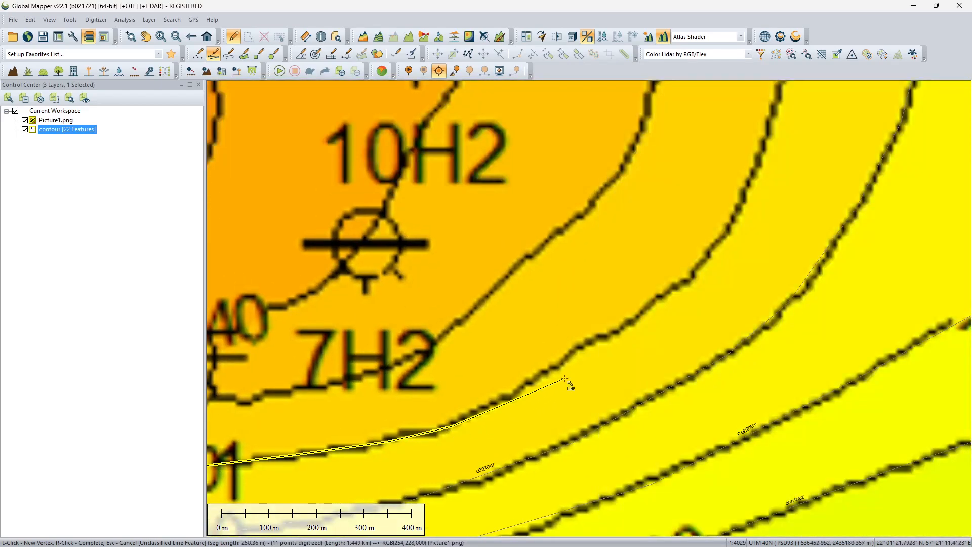
- Extend the -4280 line northeast and north around the bend east of well 10H2
scroll(580, 364, "down", 1)
left_click(613, 336)
left_click(657, 301)
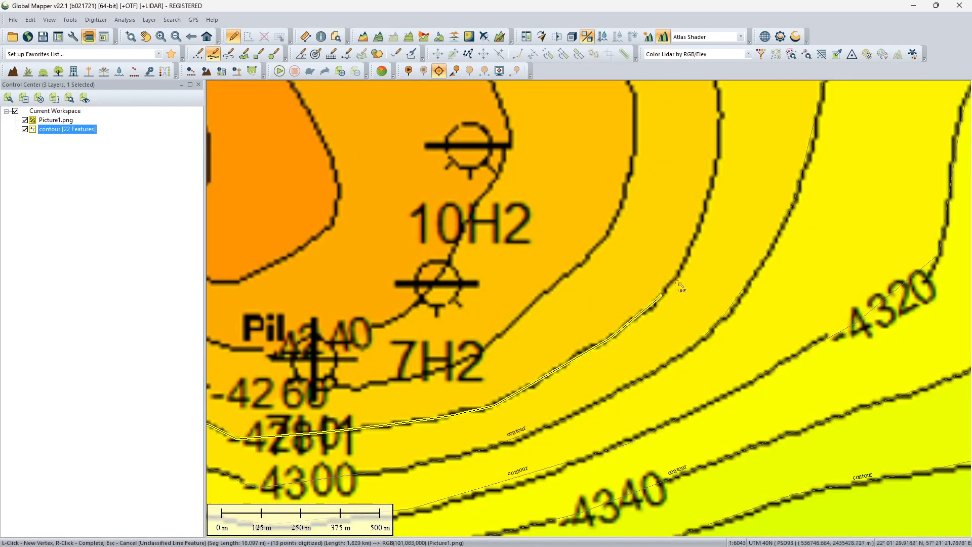
left_click(693, 245)
scroll(714, 188, "down", 2)
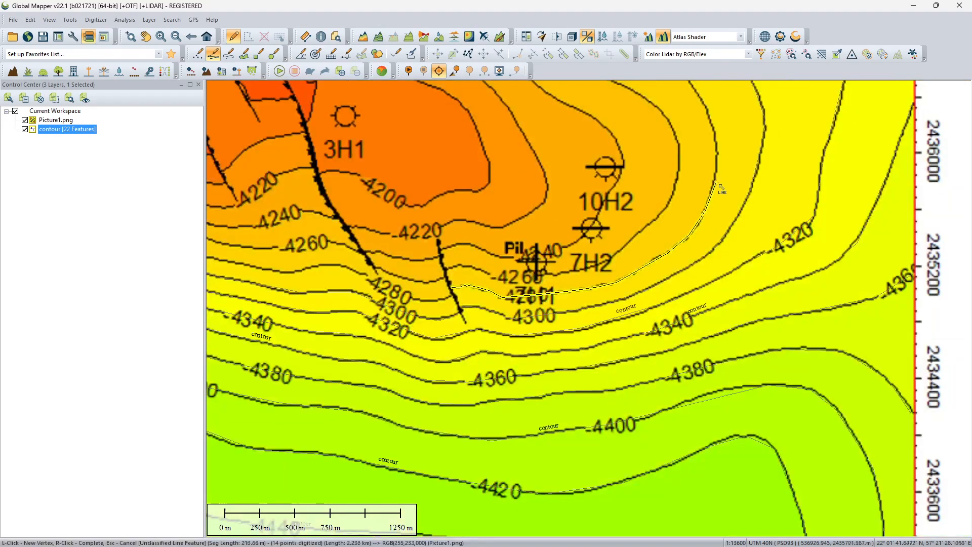
left_click(715, 130)
left_click(699, 96)
left_click_drag(699, 96, 636, 311)
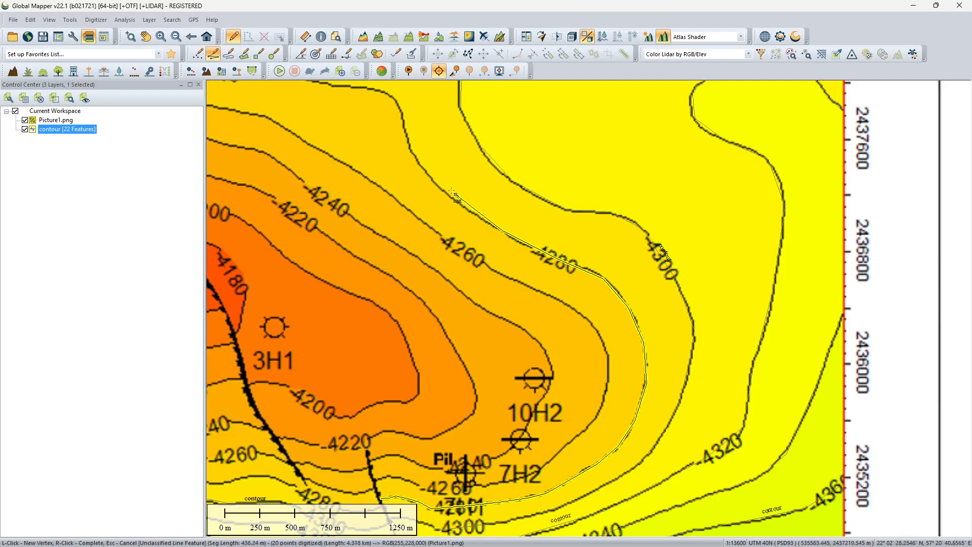
- Trace the -4280 contour northwest and then west through the -4280 label northeast of well 5H1
left_click(411, 152)
left_click(403, 114)
left_click_drag(409, 121, 515, 293)
left_click(494, 284)
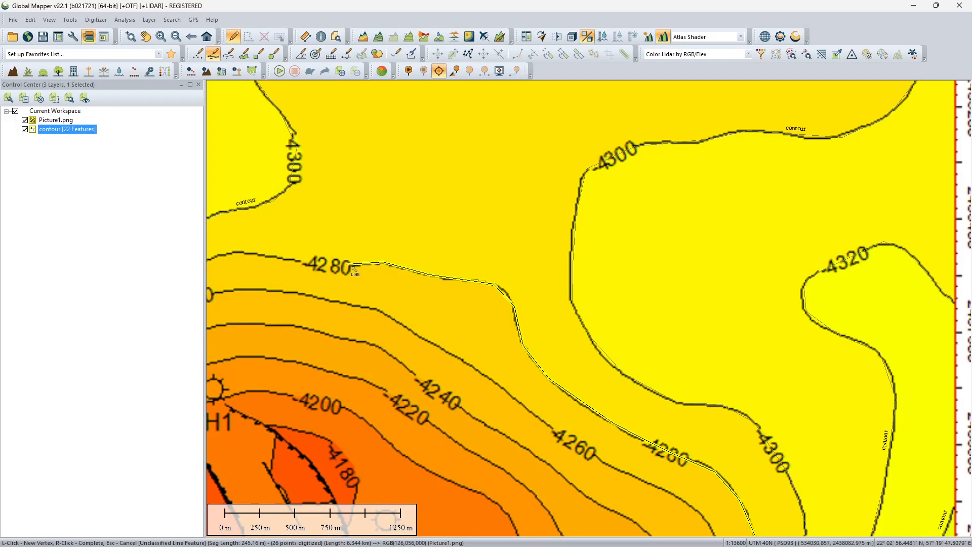
left_click(313, 265)
left_click(277, 258)
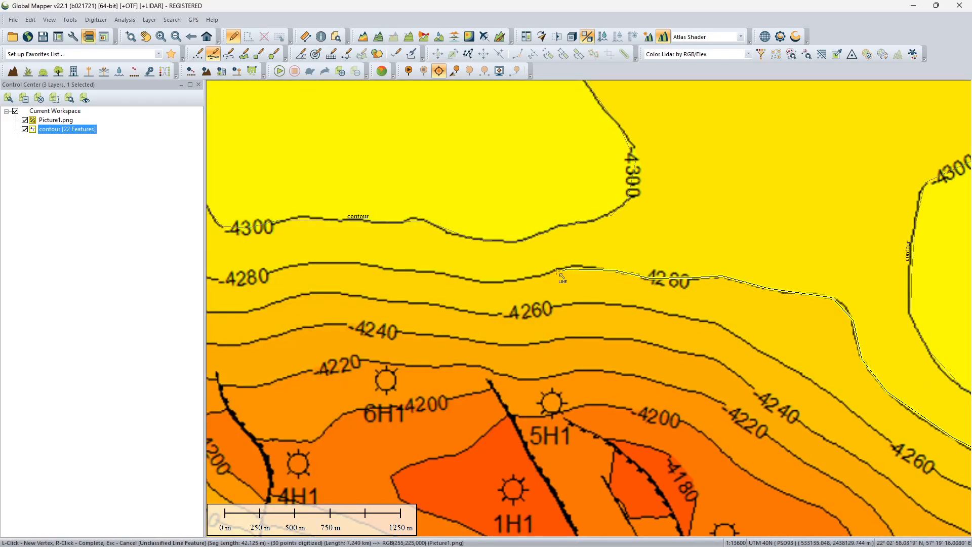
- Continue the -4280 line west above wells 5H1 and 6H1 and through the -4280 label north of well 4H1
left_click(513, 279)
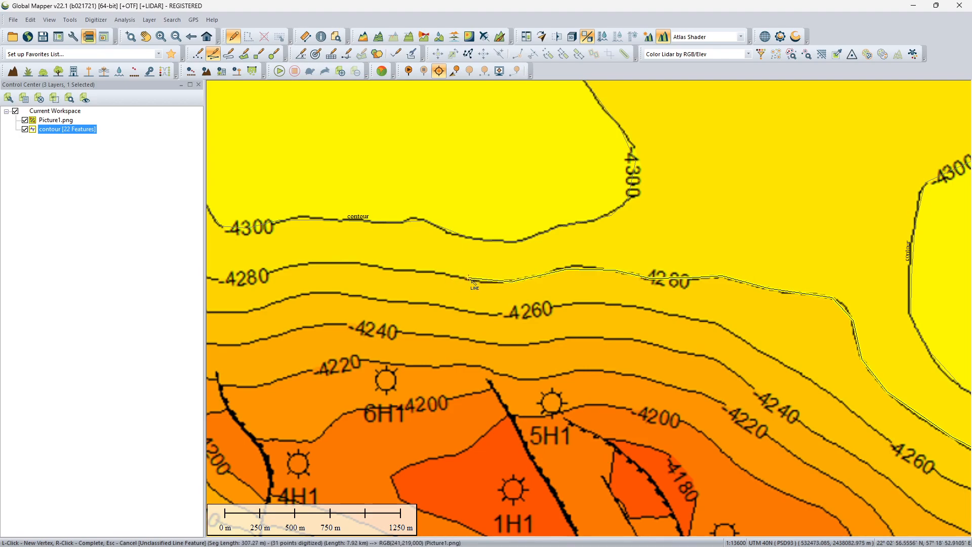
left_click(375, 268)
left_click(366, 264)
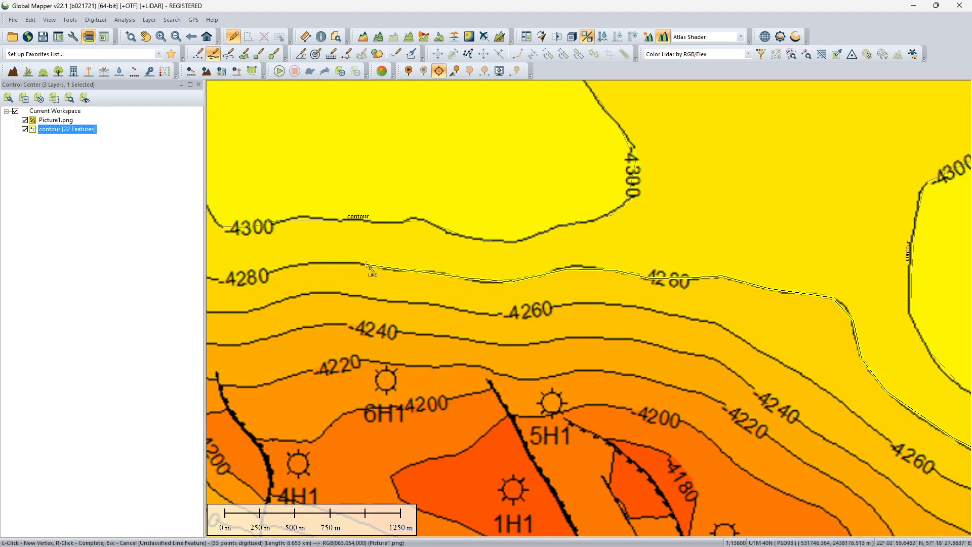
left_click(306, 264)
left_click_drag(389, 272, 570, 258)
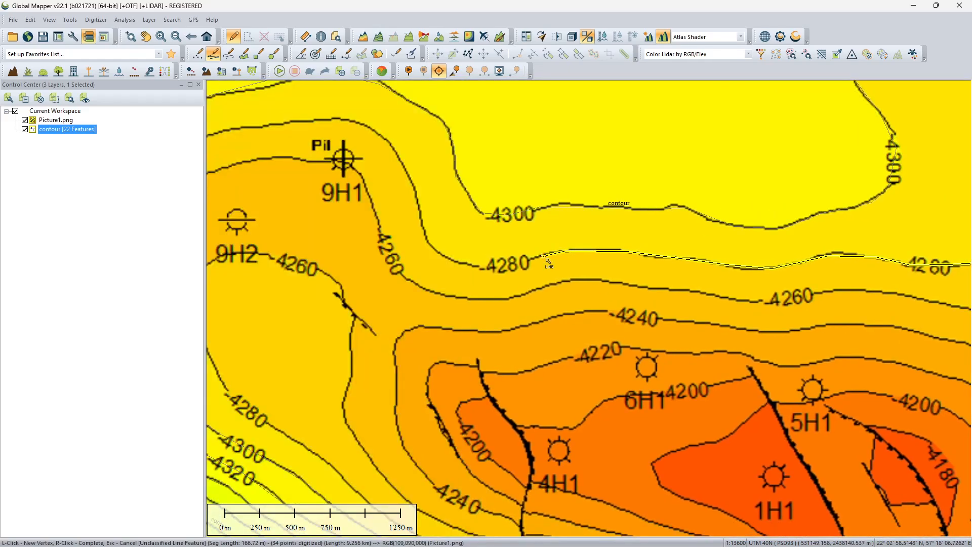
left_click(474, 265)
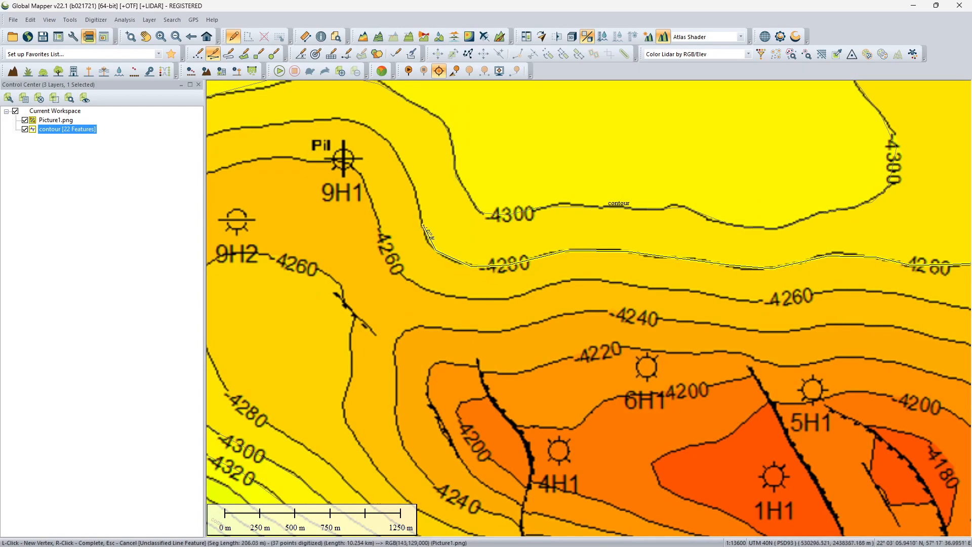
- Extend the -4280 line northwest and over the crest north of well 9H1
left_click(383, 137)
left_click(337, 120)
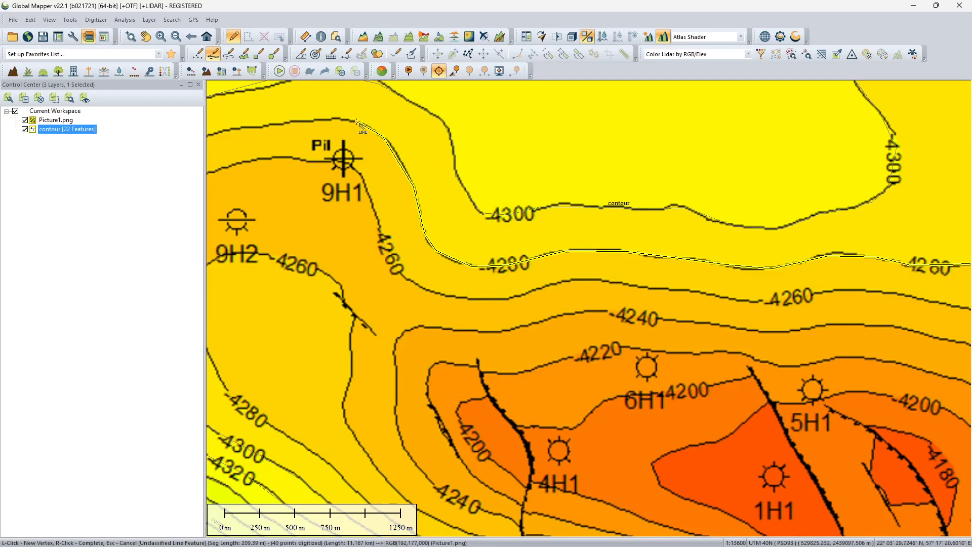
left_click(296, 123)
scroll(293, 122, "up", 1)
left_click_drag(293, 122, 507, 149)
scroll(490, 149, "down", 1)
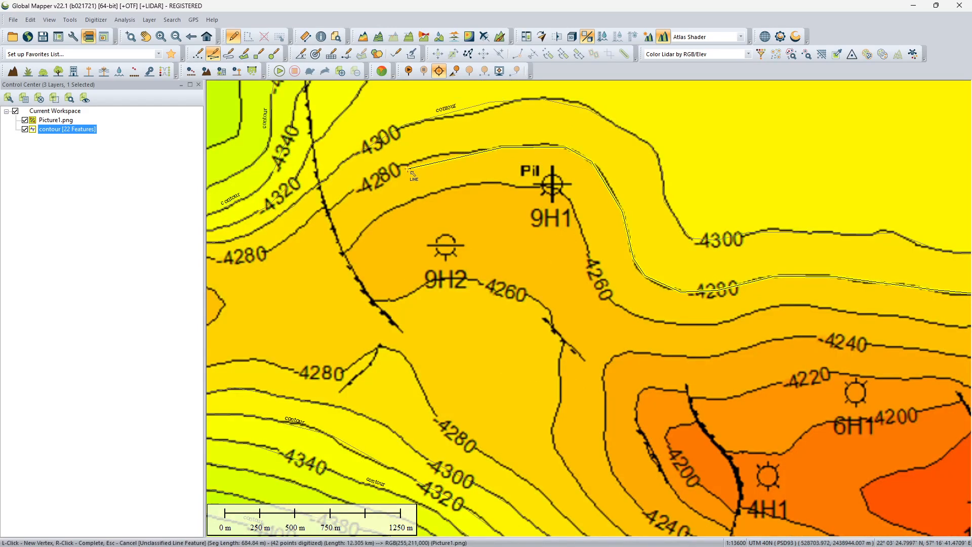
- Trace the -4280 contour southwest through its label to the fault northwest of well 9H2
scroll(407, 168, "up", 1)
left_click(440, 151)
left_click(394, 163)
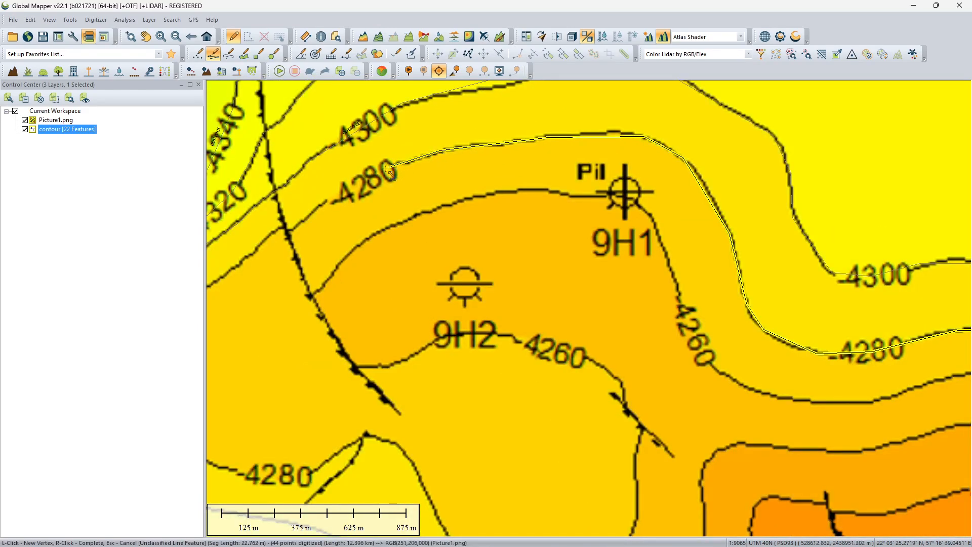
left_click(320, 206)
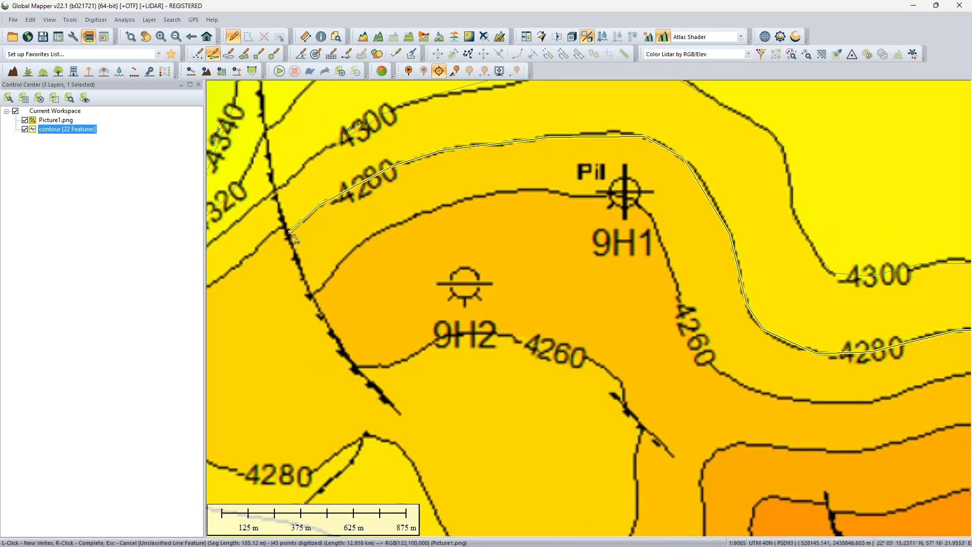
- Finish the line at the fault, name it contour and add base_depth with value -4280
scroll(299, 235, "up", 2)
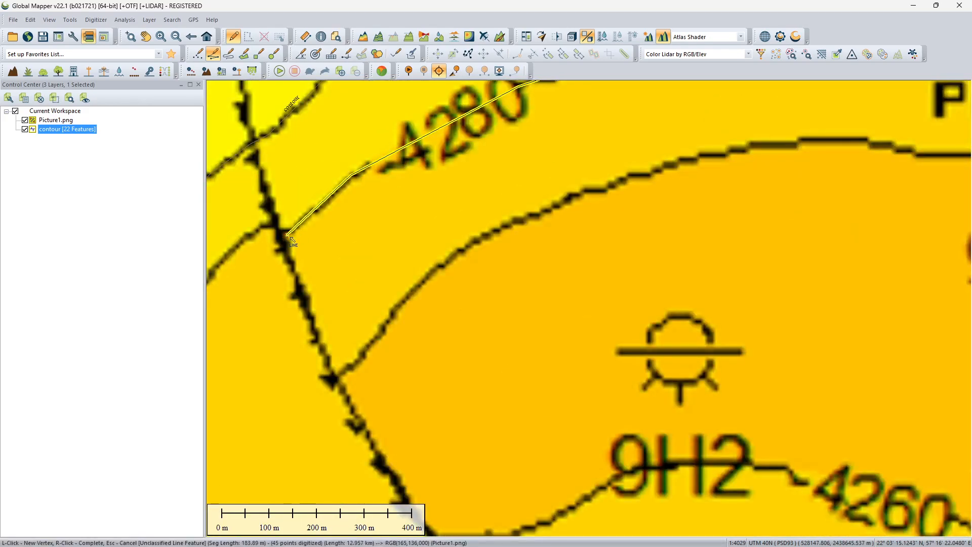
right_click(290, 237)
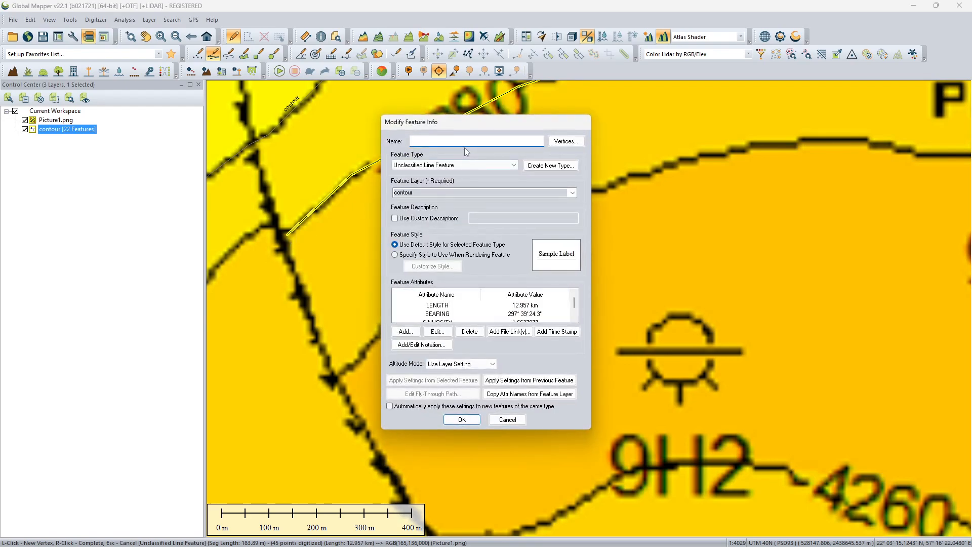
left_click_drag(430, 129, 119, 150)
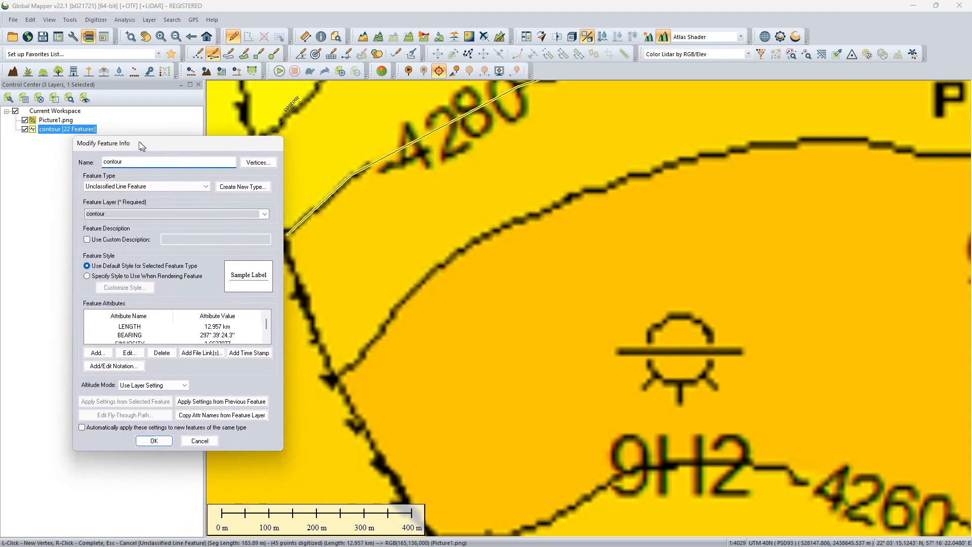
left_click(96, 352)
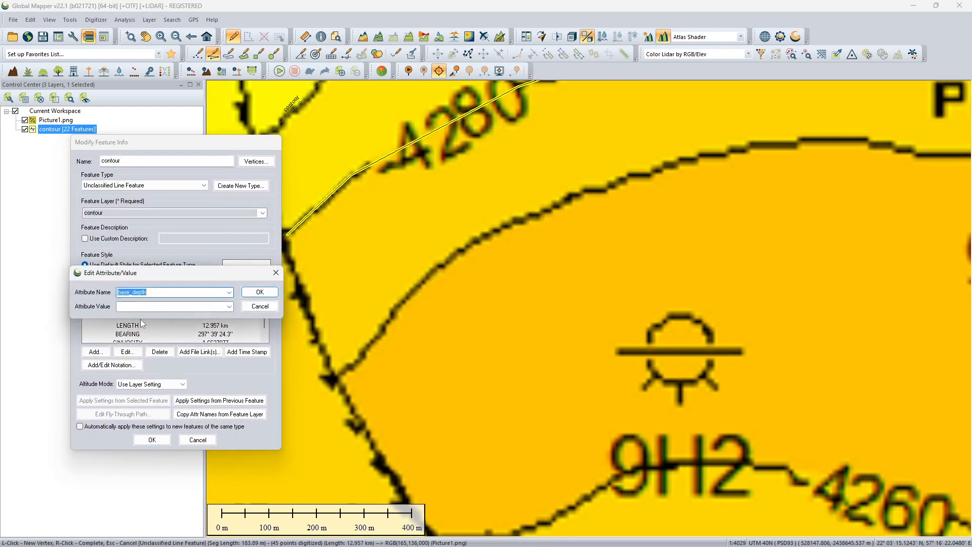
left_click(142, 306)
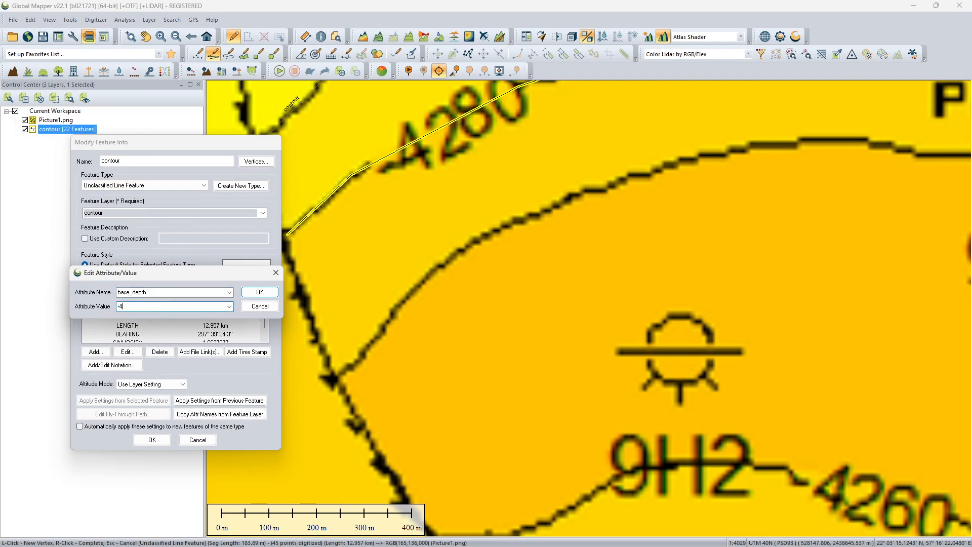
left_click(249, 294)
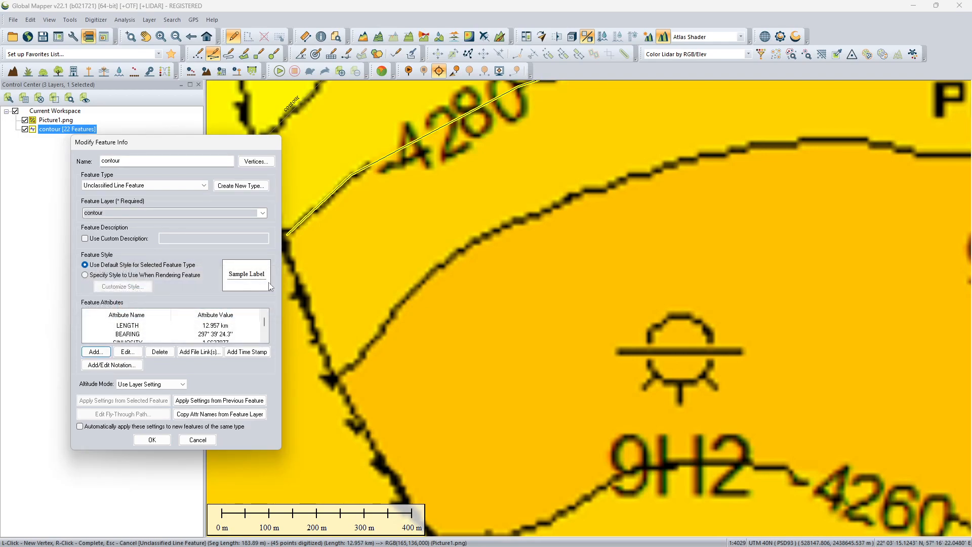
left_click(154, 441)
- Start a new line on the -4280 contour at the fault's western side and trace it southwest to the -4280 label
scroll(304, 269, "down", 3)
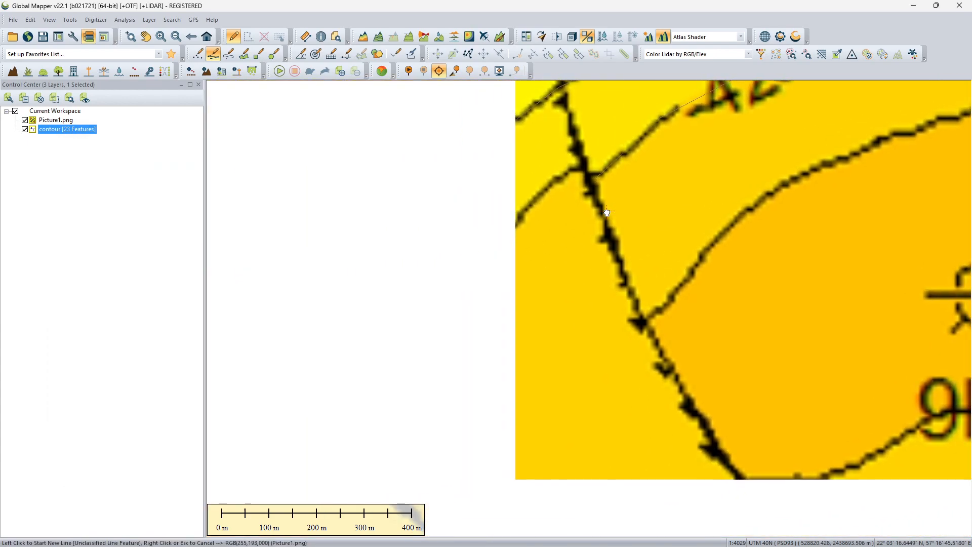
scroll(578, 200, "up", 1)
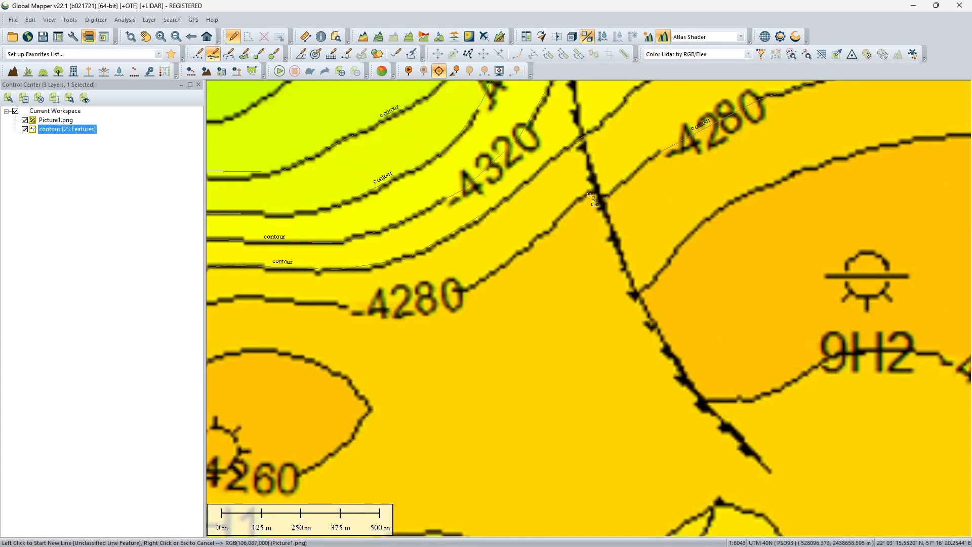
scroll(591, 192, "up", 2)
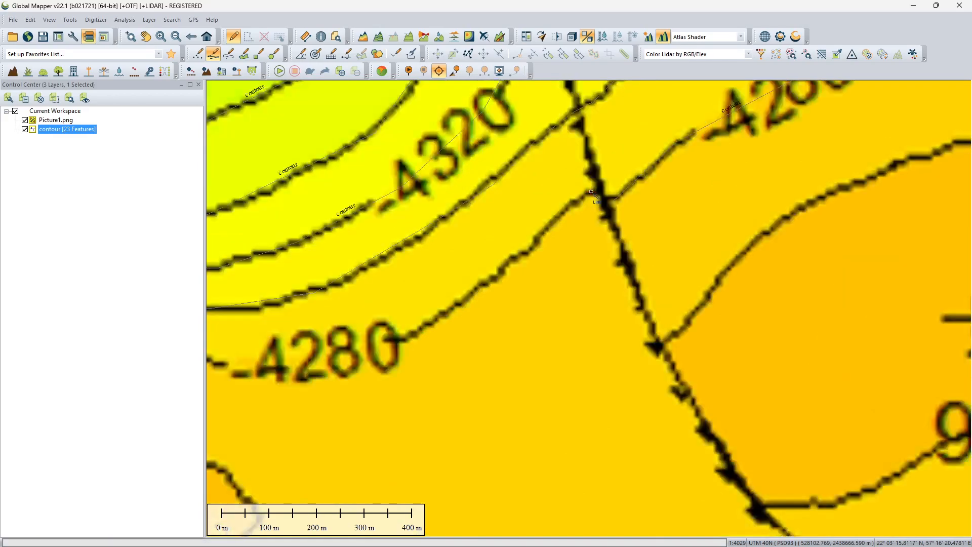
left_click(592, 190)
left_click(548, 222)
left_click(487, 290)
left_click(427, 335)
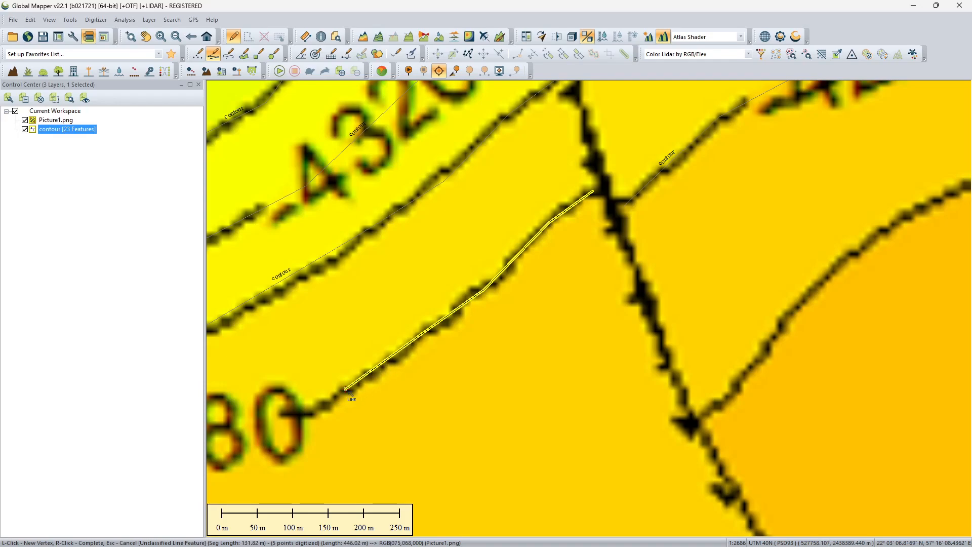
left_click(313, 408)
left_click_drag(312, 408, 594, 269)
- Extend the new line west through the -4280 label and around the bend northwest of well 2H1
scroll(595, 269, "down", 2)
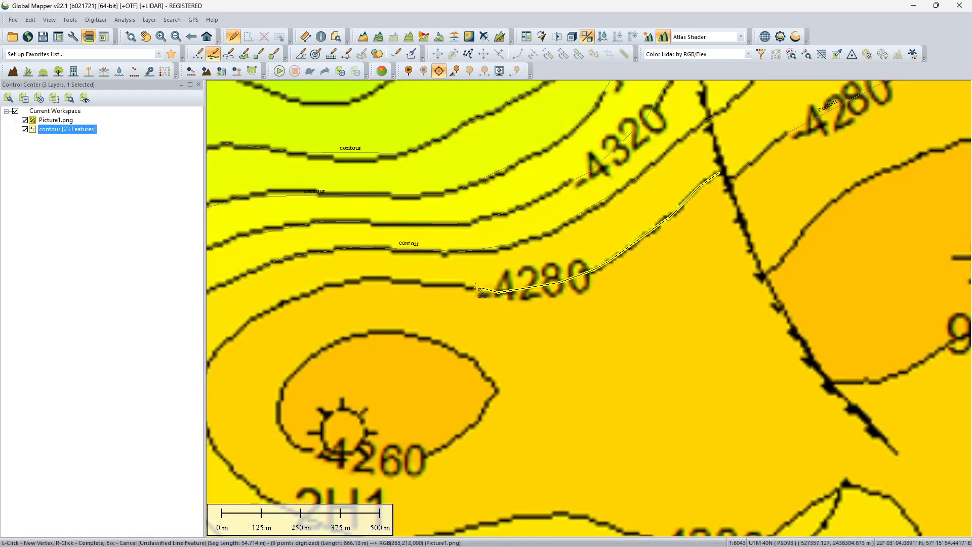
left_click(460, 287)
left_click(381, 278)
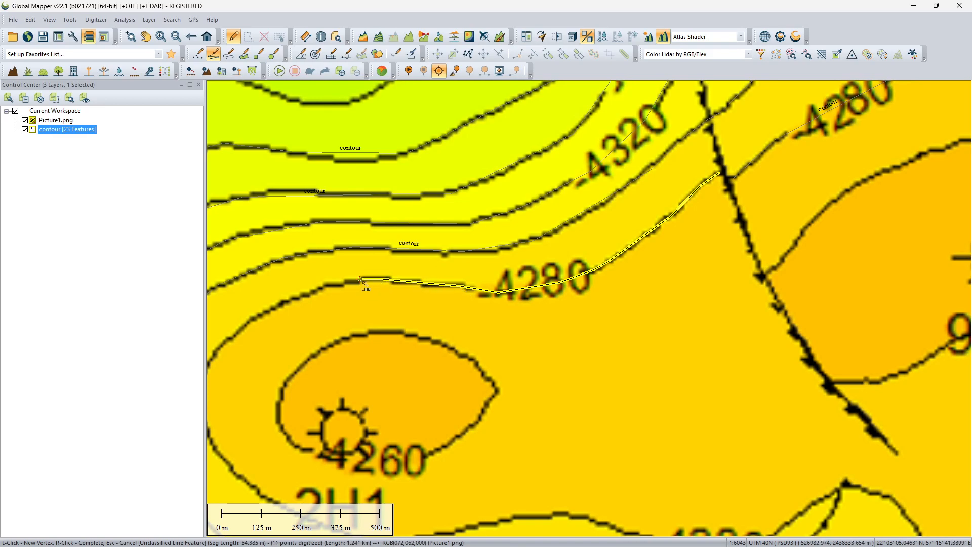
left_click(320, 288)
left_click_drag(243, 329, 383, 278)
left_click(381, 276)
scroll(380, 278, "down", 2)
scroll(370, 286, "up", 5)
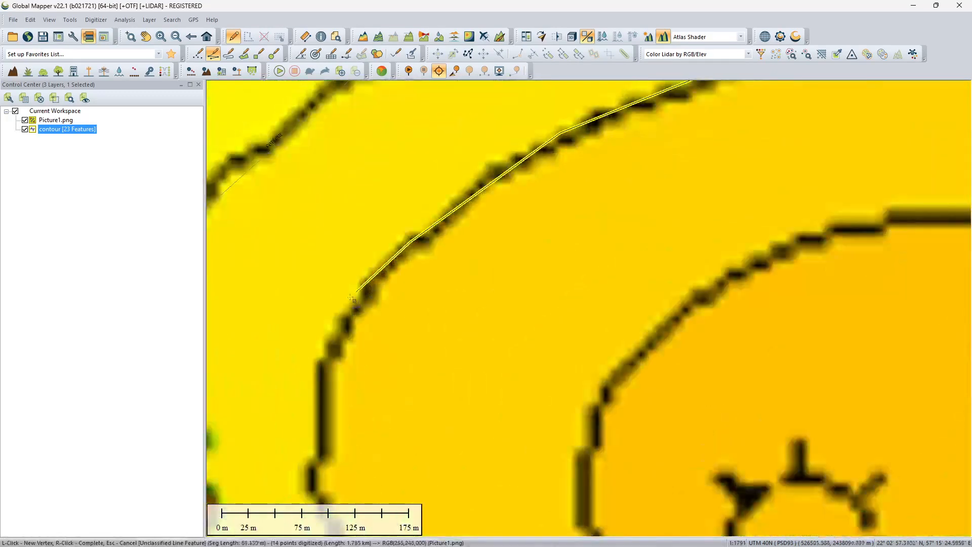
- Trace the -4280 contour down the western side of well 2H1 and southeast toward the 2H1 label
left_click(337, 346)
left_click(326, 434)
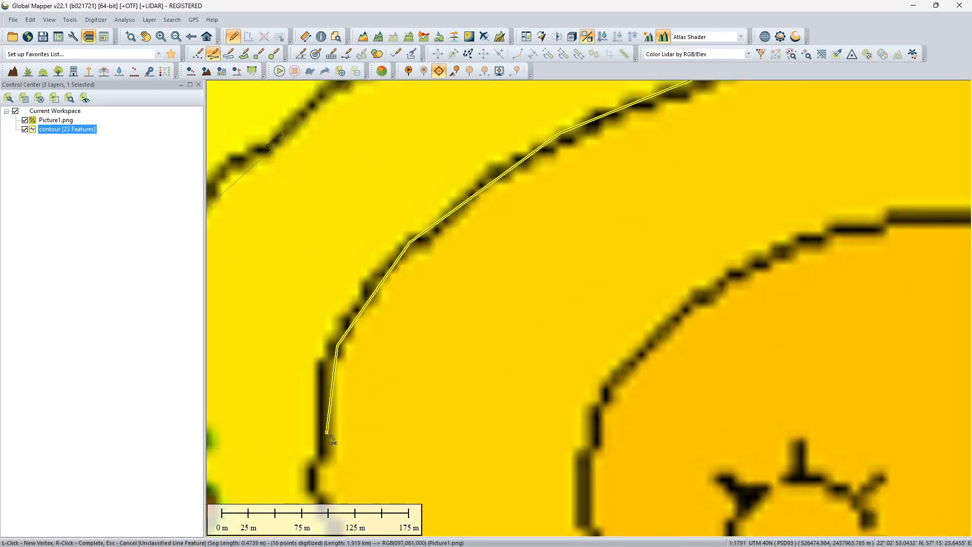
scroll(326, 434, "down", 2)
scroll(337, 427, "up", 2)
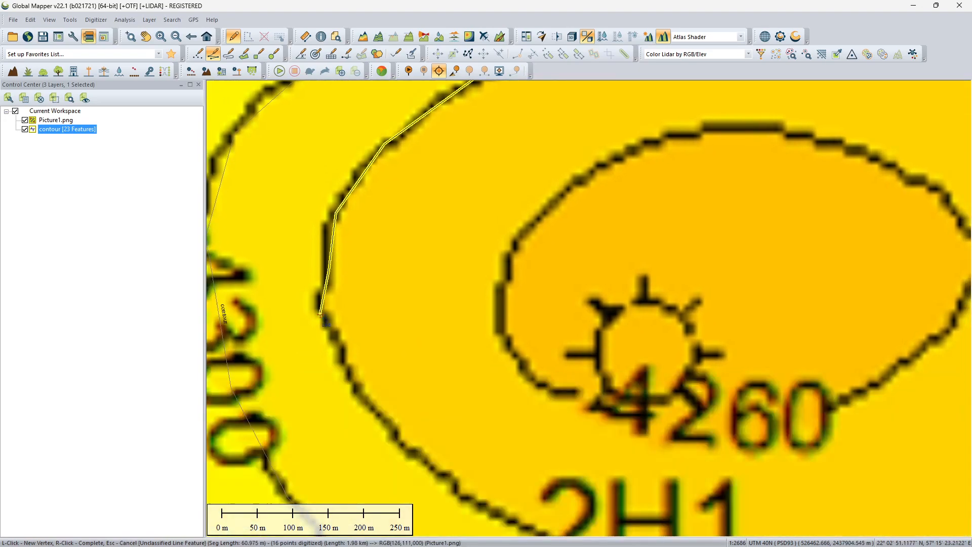
left_click(326, 316)
left_click(354, 382)
left_click(382, 420)
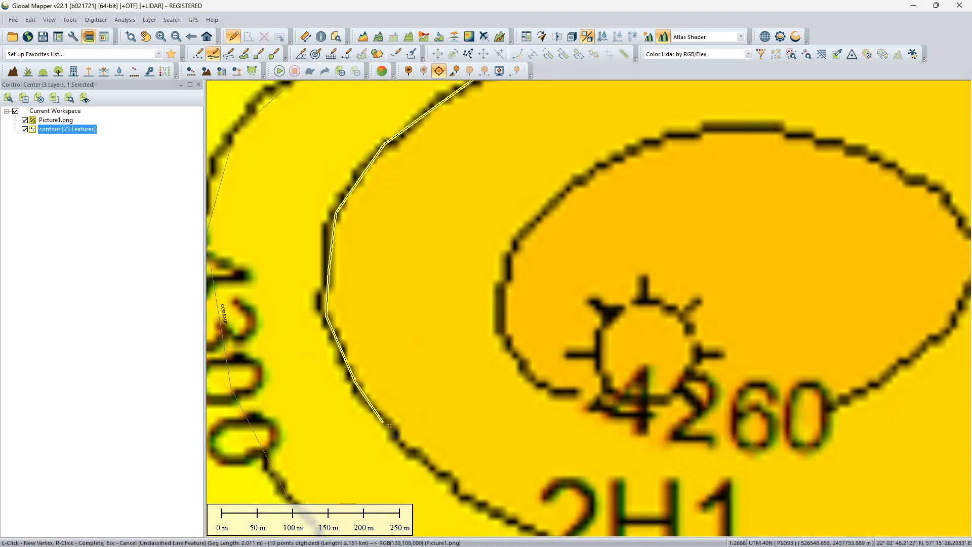
left_click(420, 456)
left_click(481, 504)
- Continue the -4280 line southeast beneath the 2H1 label and east over the crest of the next bend
left_click_drag(480, 504, 216, 181)
left_click(364, 252)
left_click(465, 275)
left_click(583, 265)
left_click(695, 238)
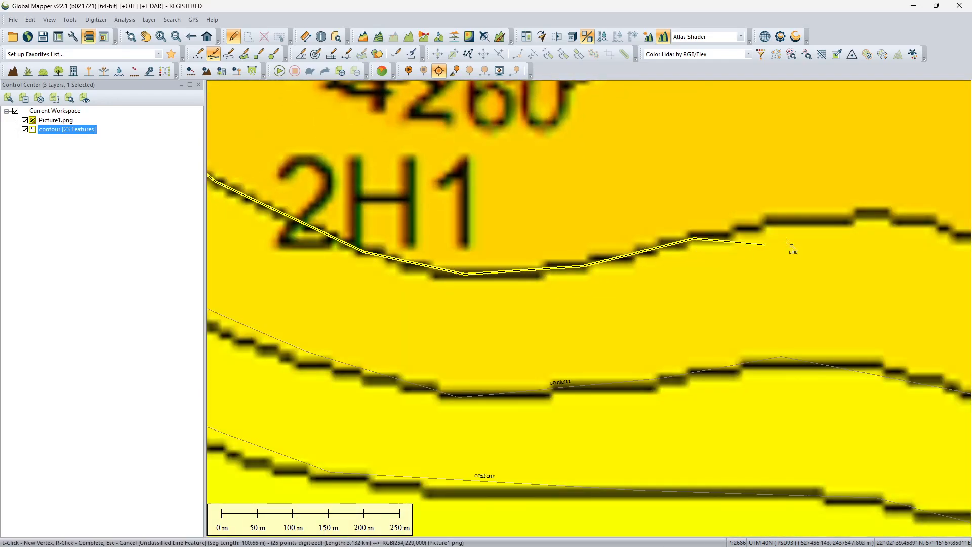
left_click(815, 212)
left_click_drag(832, 215, 473, 238)
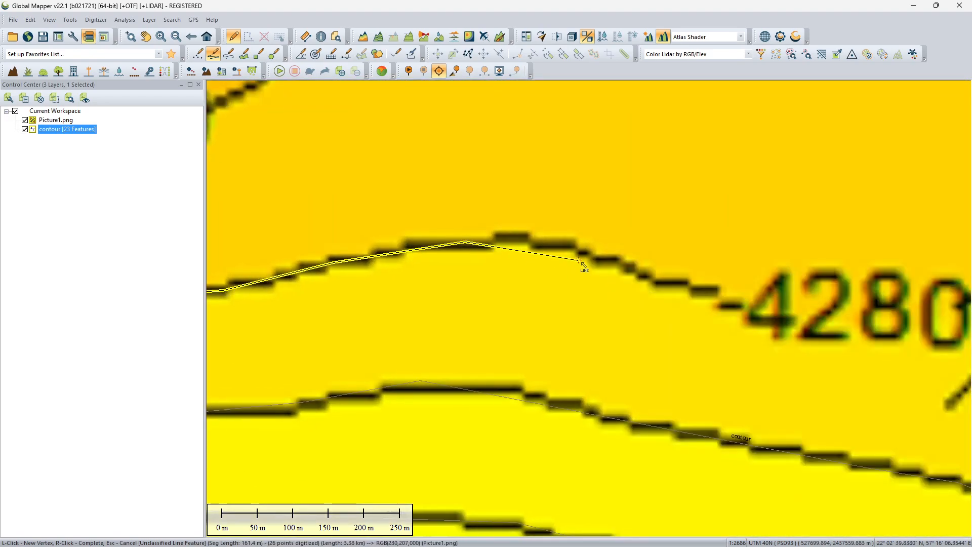
- Extend the -4280 line southeast through the -4280 label east of 2H1 and northeast toward the short fault's tip
left_click(570, 248)
left_click(728, 305)
left_click_drag(792, 321, 440, 265)
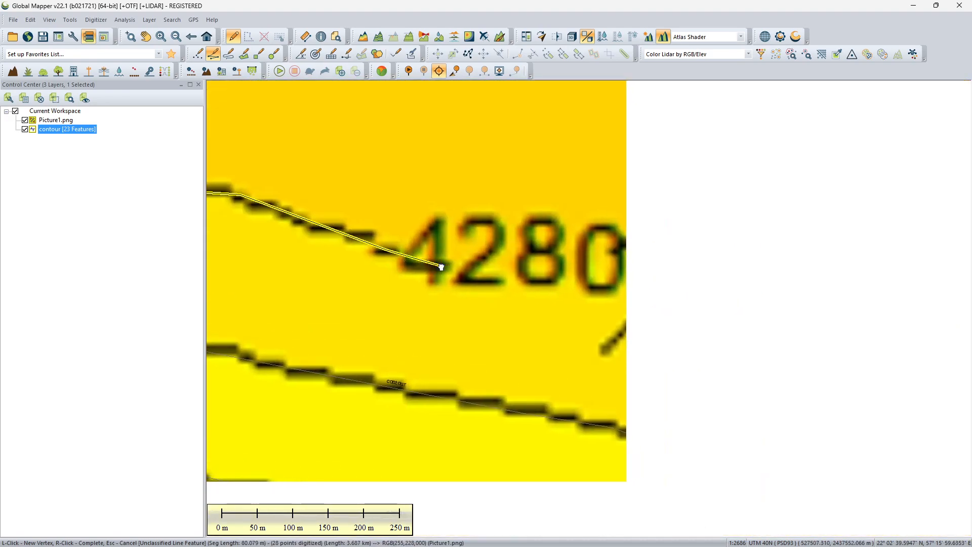
left_click(566, 266)
left_click(642, 231)
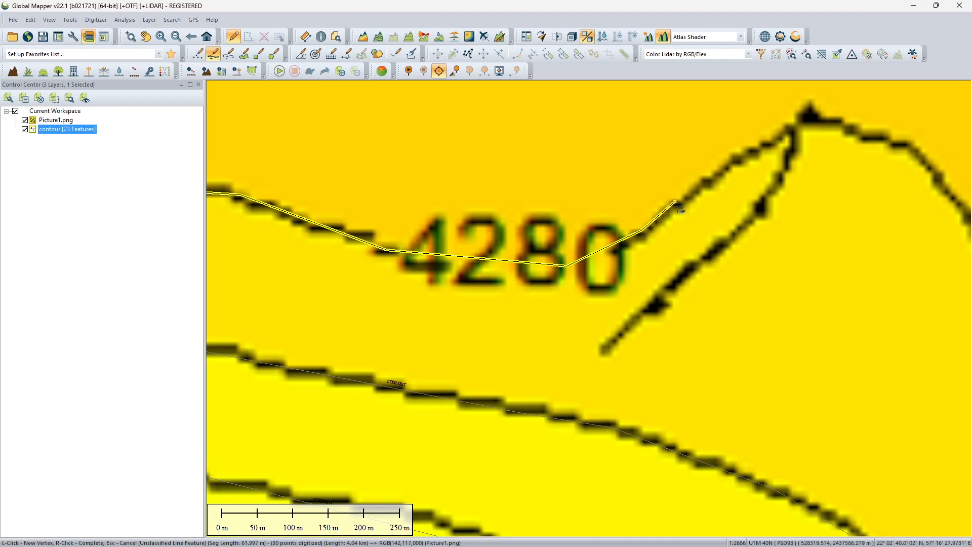
left_click(702, 174)
- Trace the -4280 contour over the short fault's tip and southeast through the next -4280 label
scroll(703, 175, "down", 3)
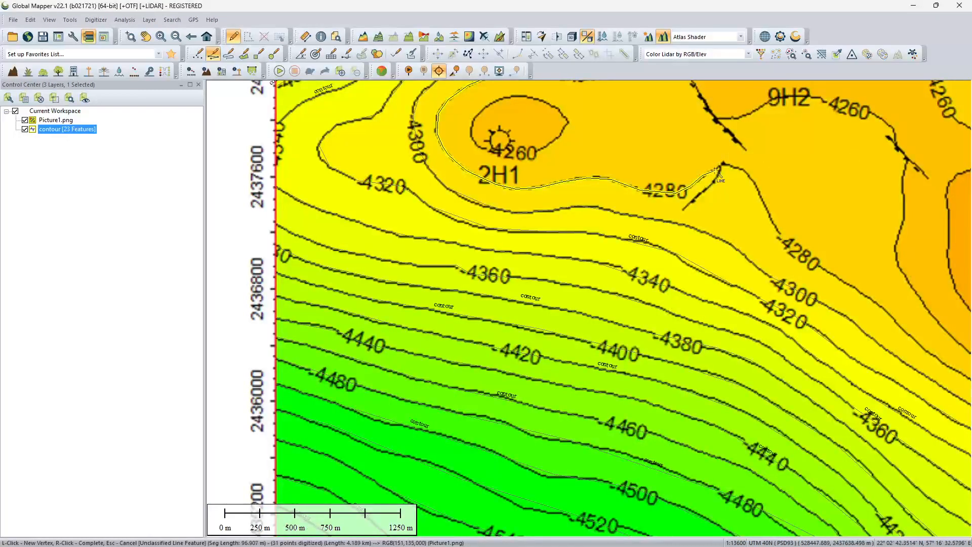
scroll(716, 175, "up", 2)
scroll(728, 164, "up", 1)
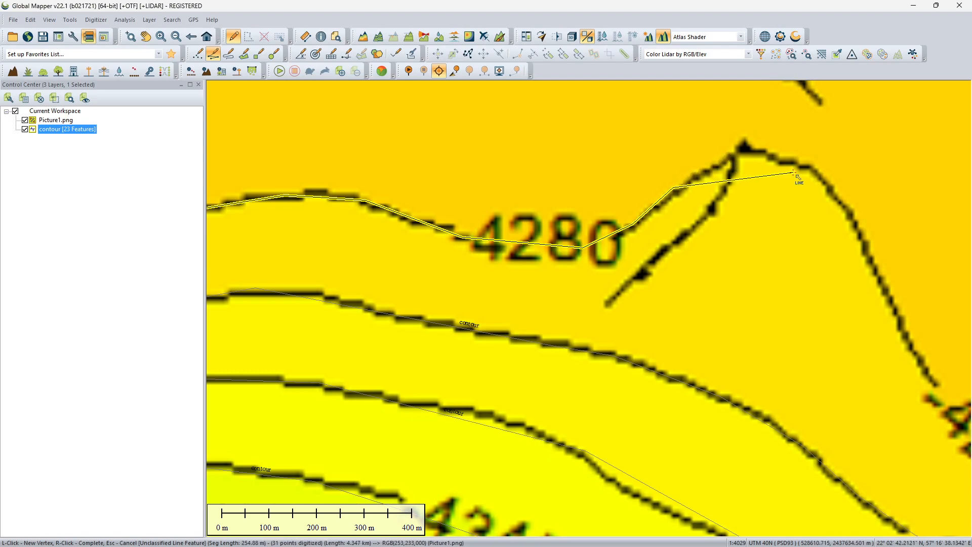
left_click(736, 154)
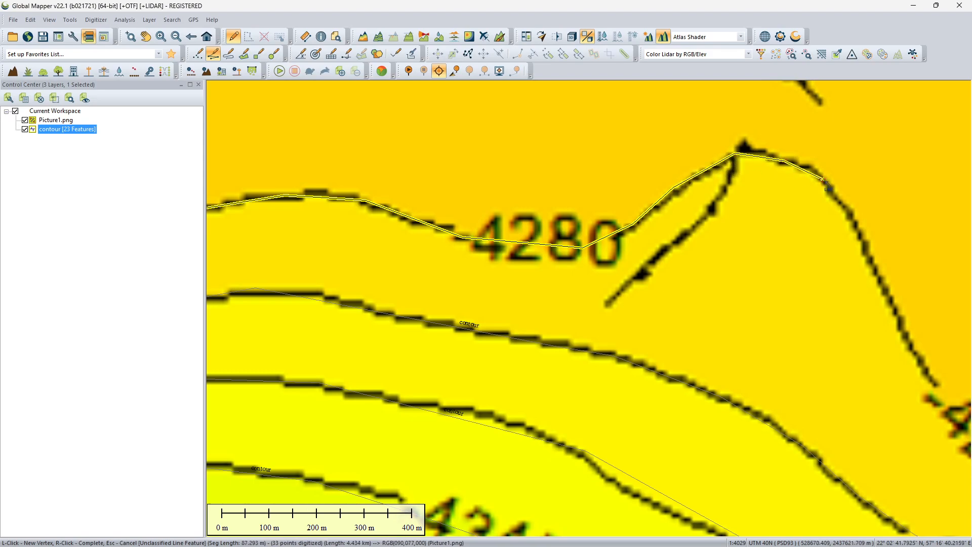
scroll(826, 182, "down", 2)
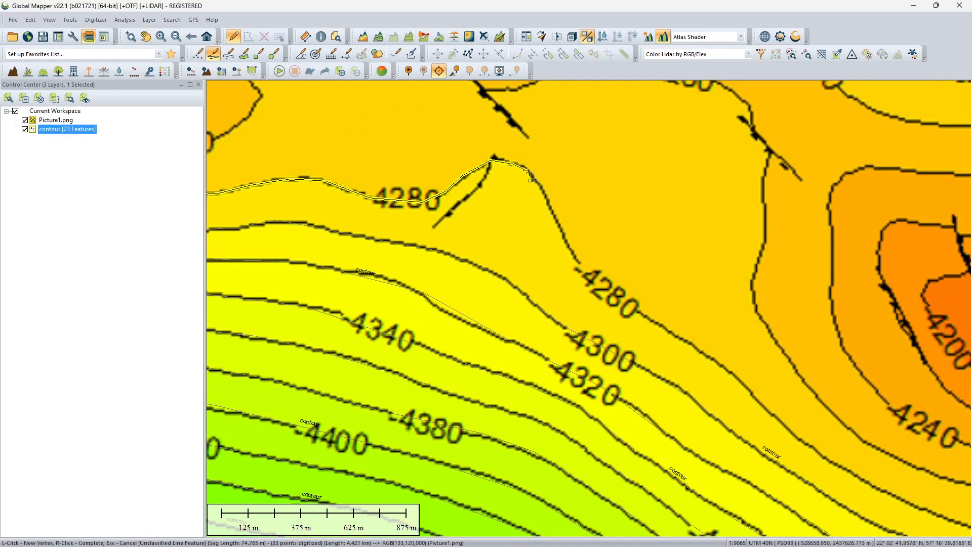
left_click(526, 170)
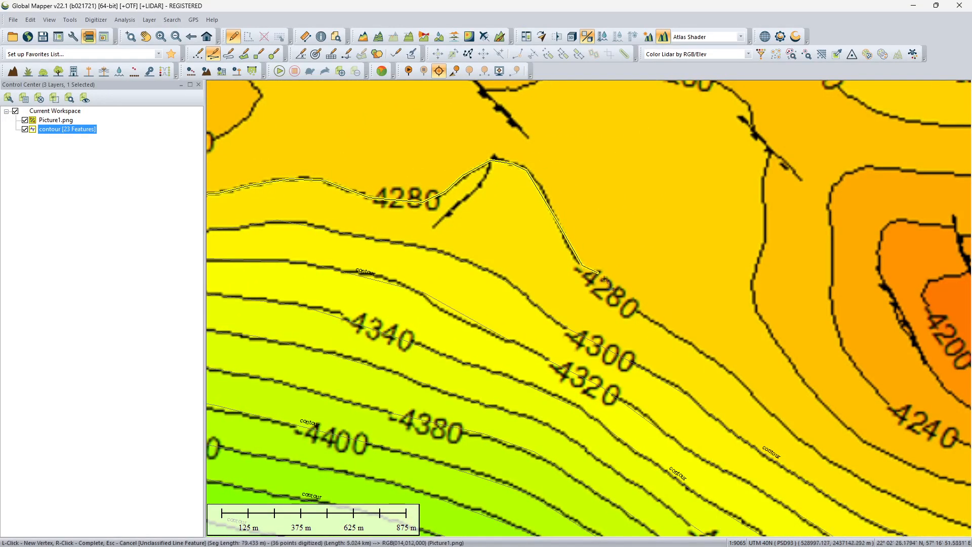
left_click(641, 311)
left_click(725, 376)
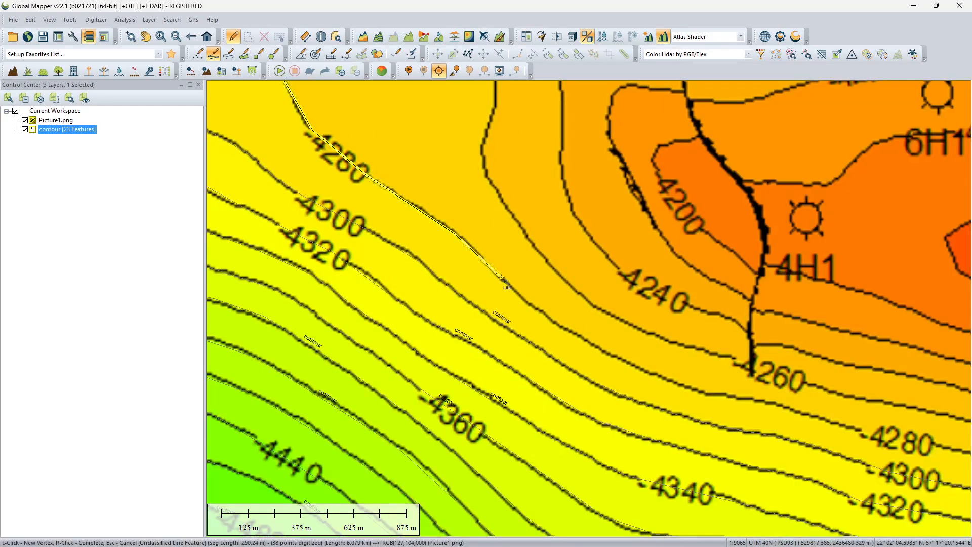
- Extend the -4280 line southeast past the -4260 label, through the -4280 label southeast of well 4H1, to south of 8H1
left_click(501, 277)
left_click(603, 351)
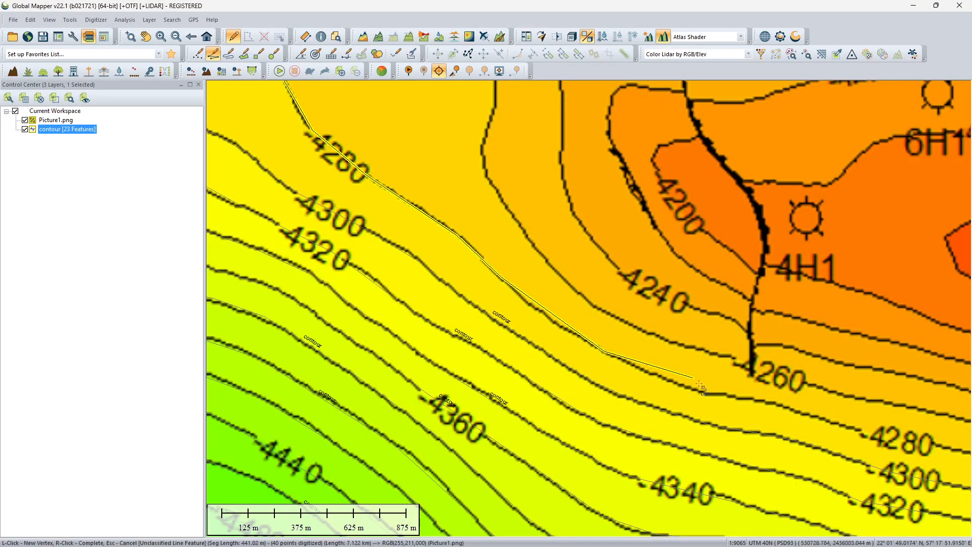
left_click(699, 391)
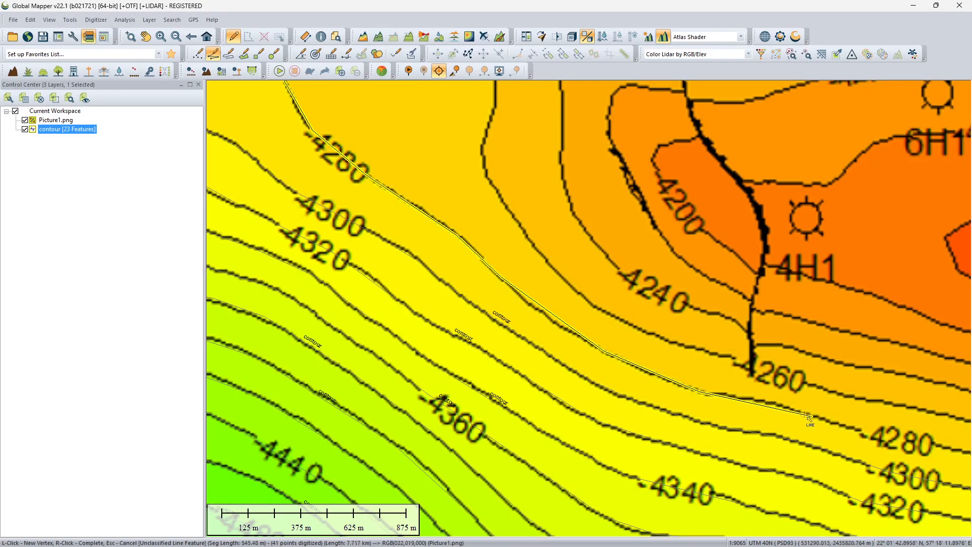
left_click(777, 403)
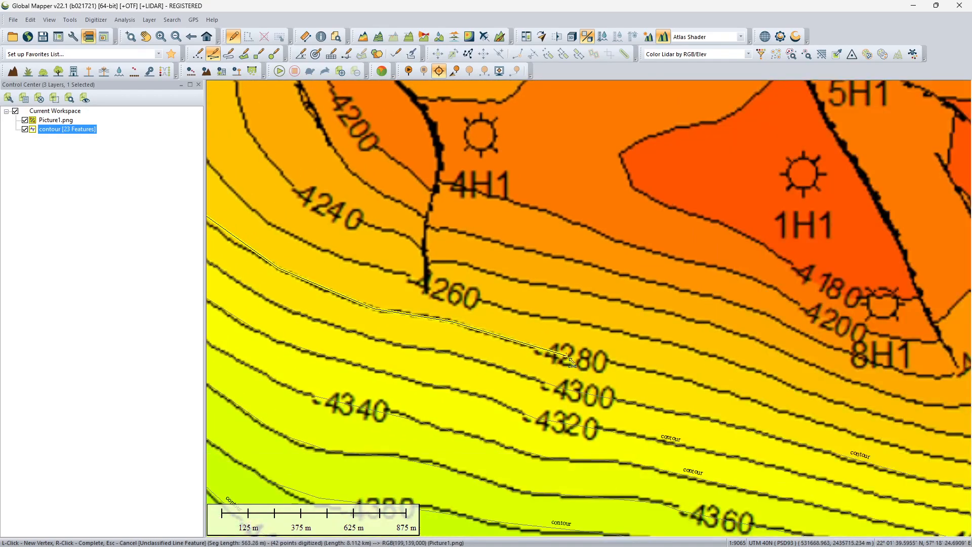
left_click(644, 370)
left_click(768, 406)
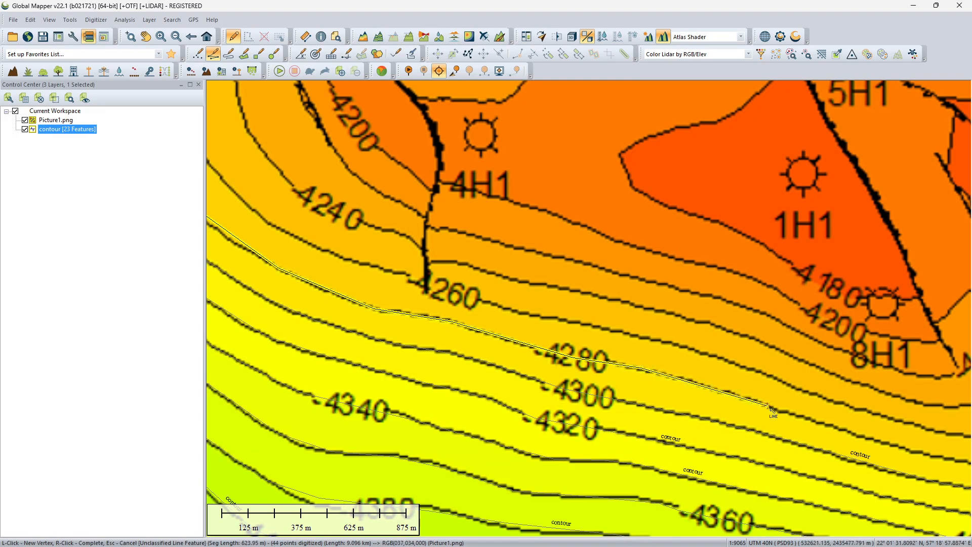
left_click(848, 430)
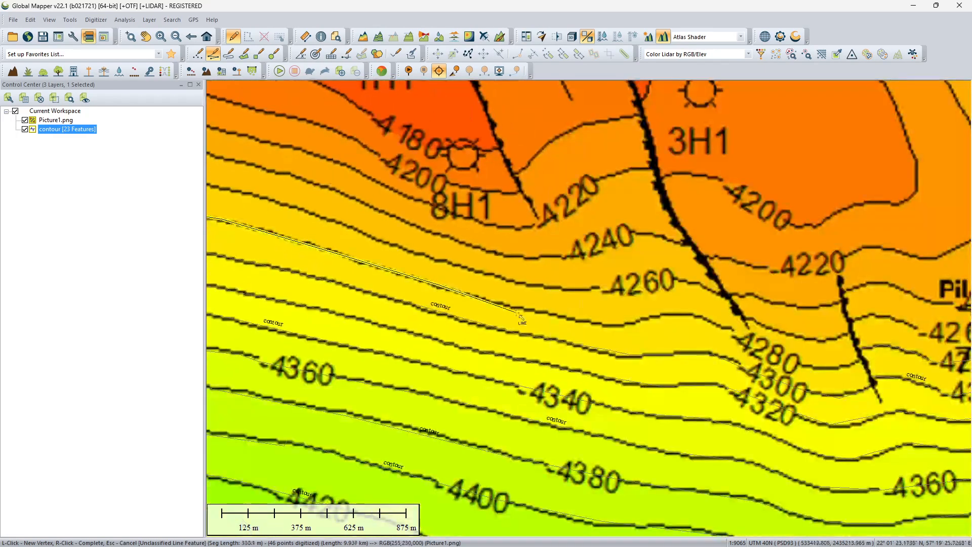
- Trace the -4280 contour east below the -4260 label and over the bend to the -4280 label at the fault south of 3H1
left_click(547, 318)
left_click(610, 321)
left_click(628, 324)
scroll(655, 315, "up", 2)
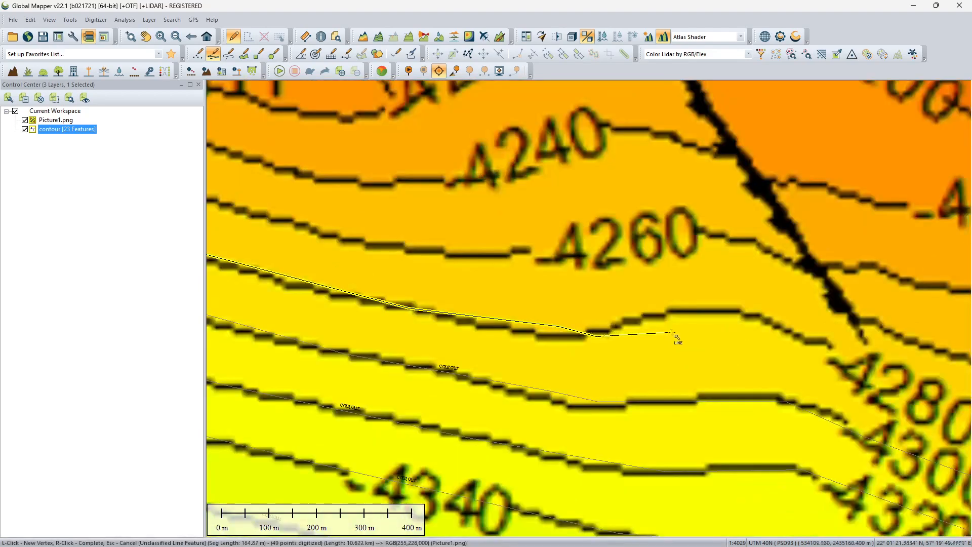
left_click(681, 312)
left_click(739, 309)
left_click(790, 324)
left_click(827, 347)
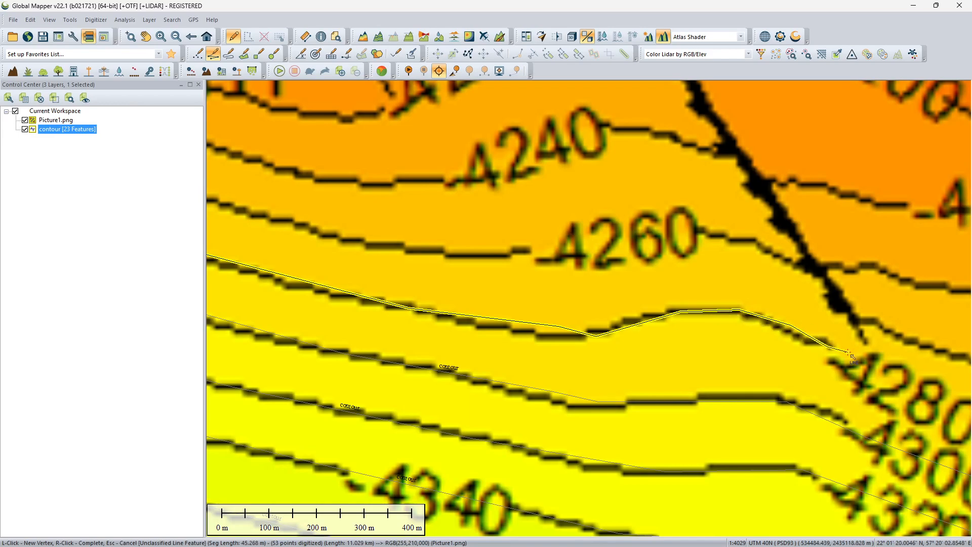
- Extend the line southeast through the -4280 label and along the dip to the short fault west of well 7H1
left_click_drag(853, 353, 624, 331)
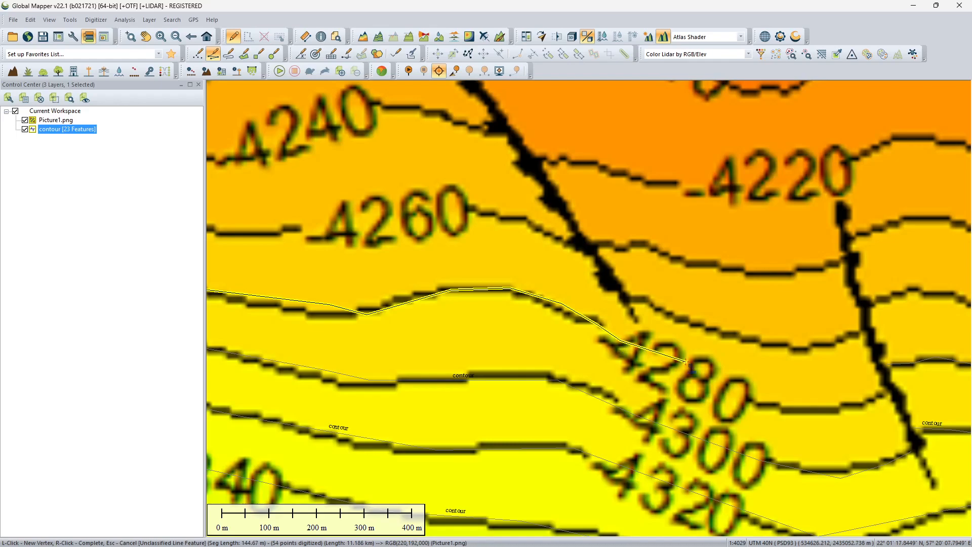
left_click(758, 404)
left_click(818, 411)
left_click(818, 411)
left_click(856, 407)
left_click_drag(865, 399, 371, 341)
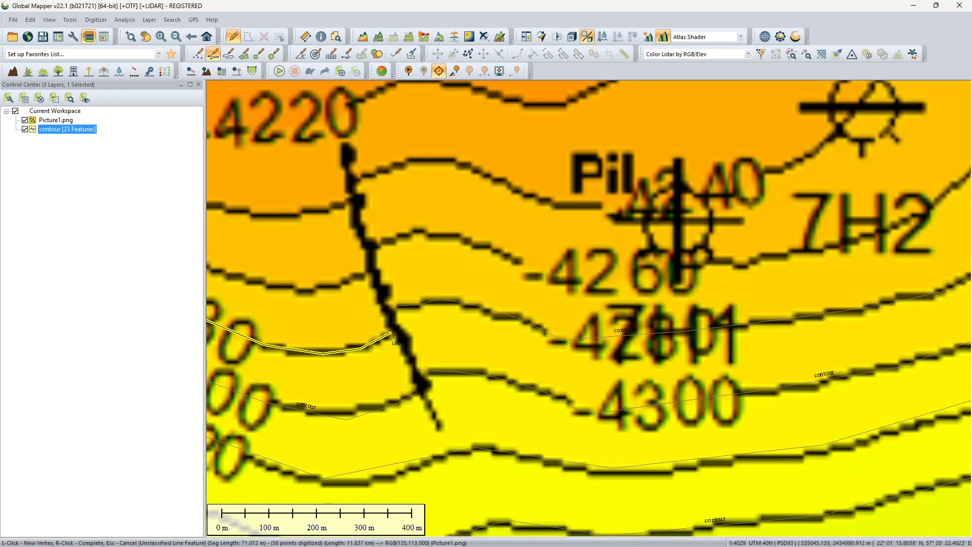
- Finish the line at the fault, name it contour and add base_depth with value -4280
right_click(392, 337)
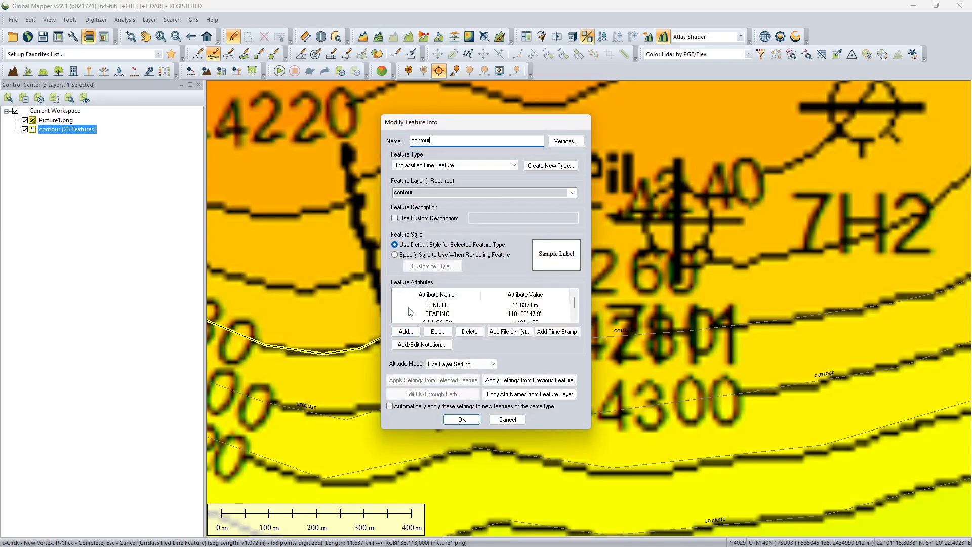
left_click(409, 334)
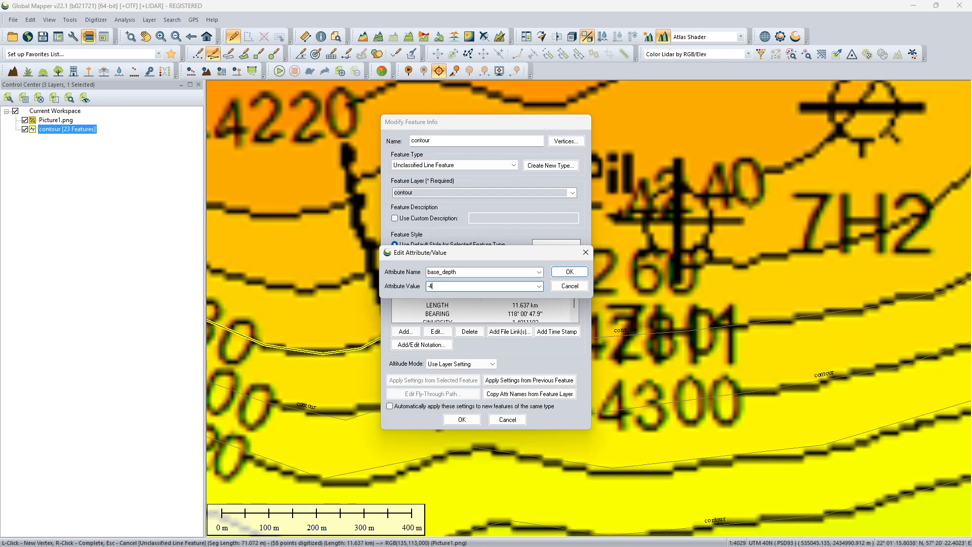
left_click(569, 272)
left_click(462, 420)
- Start a new line at the northern crest of the closed -4260 contour around well 2H1 and trace it toward the eastern tip
scroll(524, 332, "down", 2)
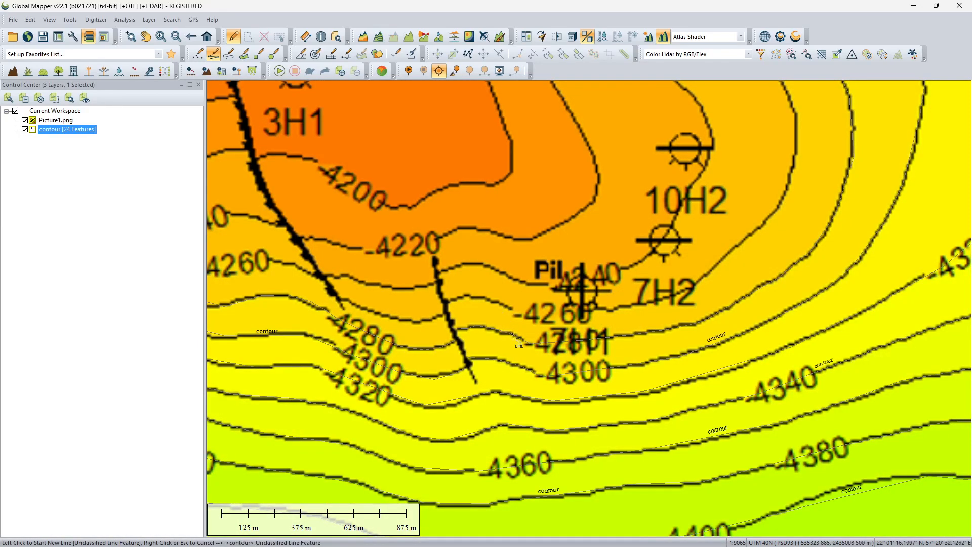
scroll(515, 338, "down", 3)
scroll(551, 306, "down", 1)
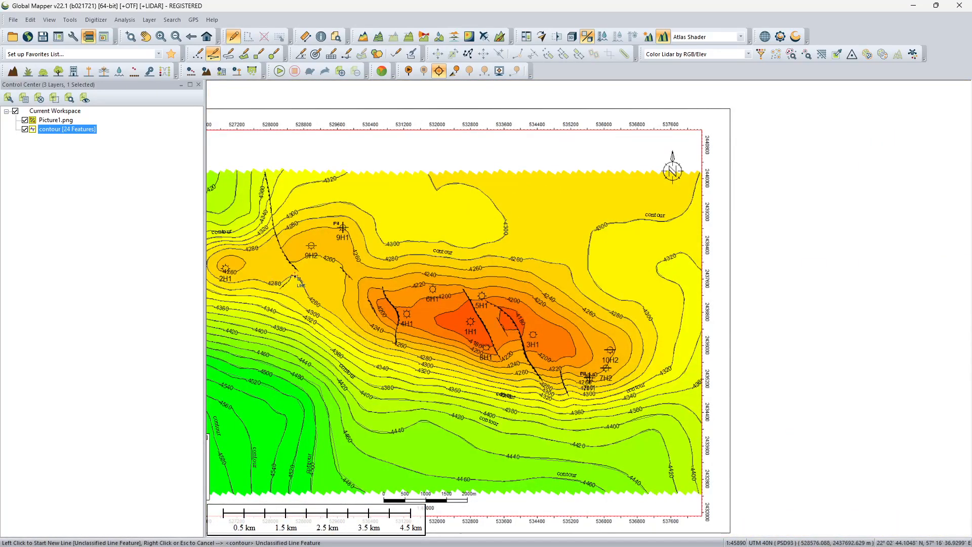
scroll(247, 273, "up", 5)
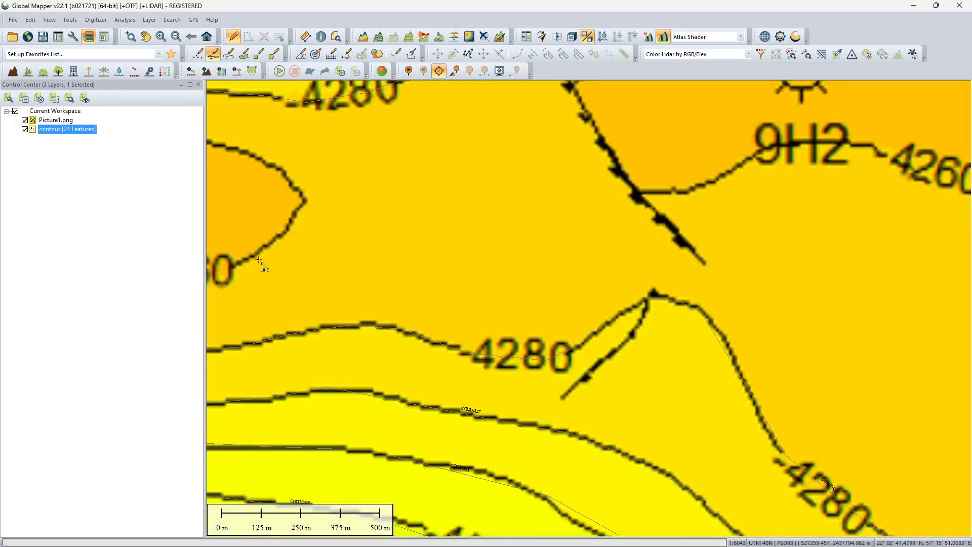
scroll(259, 260, "down", 1)
left_click_drag(259, 260, 481, 296)
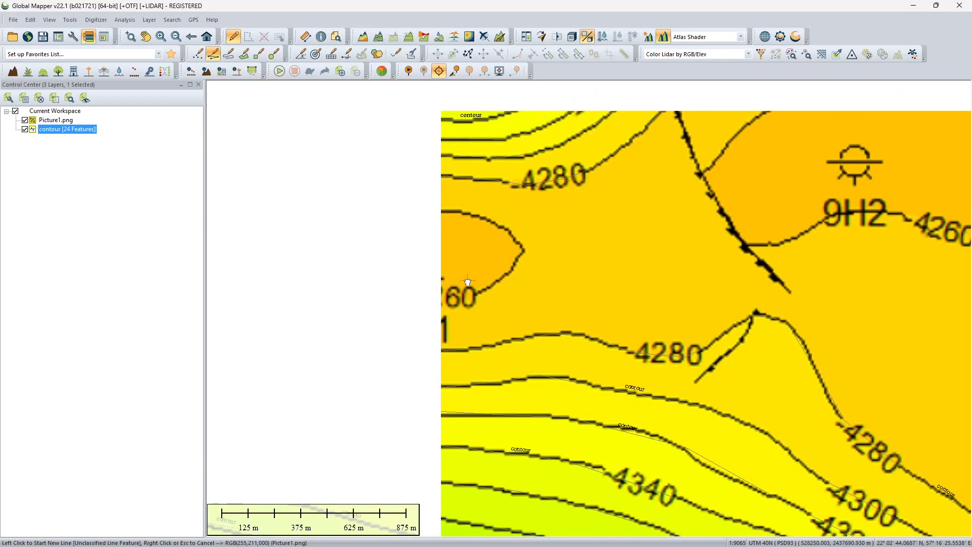
scroll(410, 276, "up", 1)
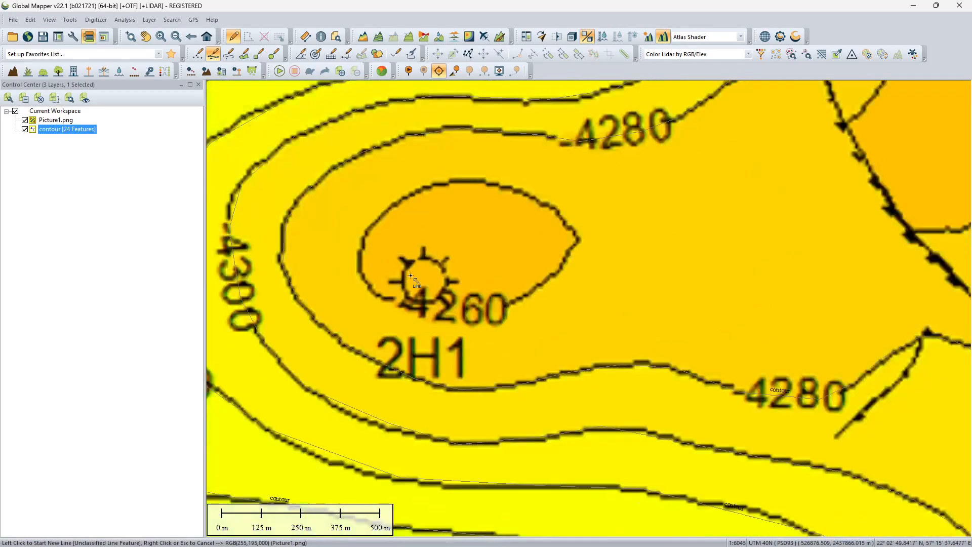
scroll(427, 189, "up", 1)
left_click_drag(442, 228, 472, 261)
scroll(431, 189, "down", 1)
left_click(487, 212)
left_click(552, 223)
left_click(584, 246)
left_click(596, 262)
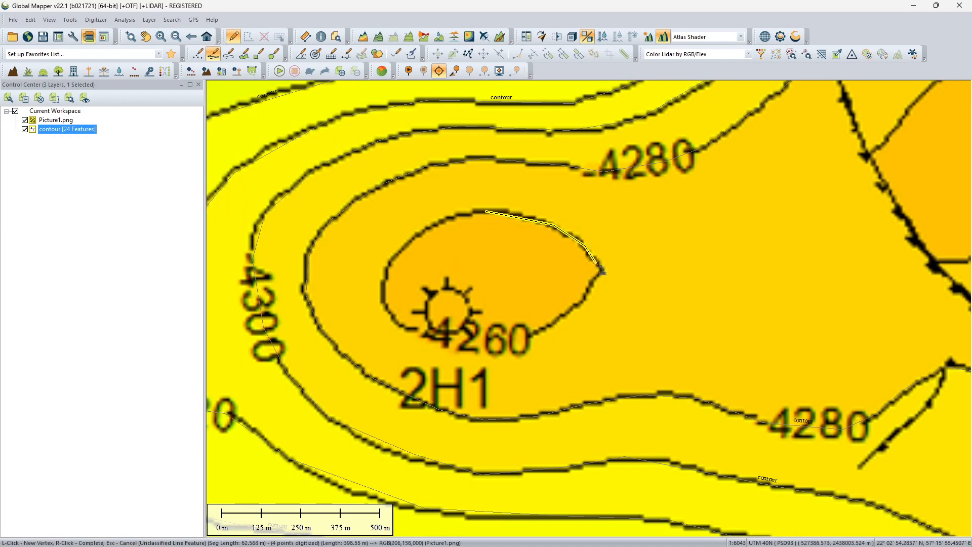
- Trace the closed contour from its eastern tip through the -4260 label and up the western side of well 2H1 toward the start
left_click(590, 292)
left_click(558, 318)
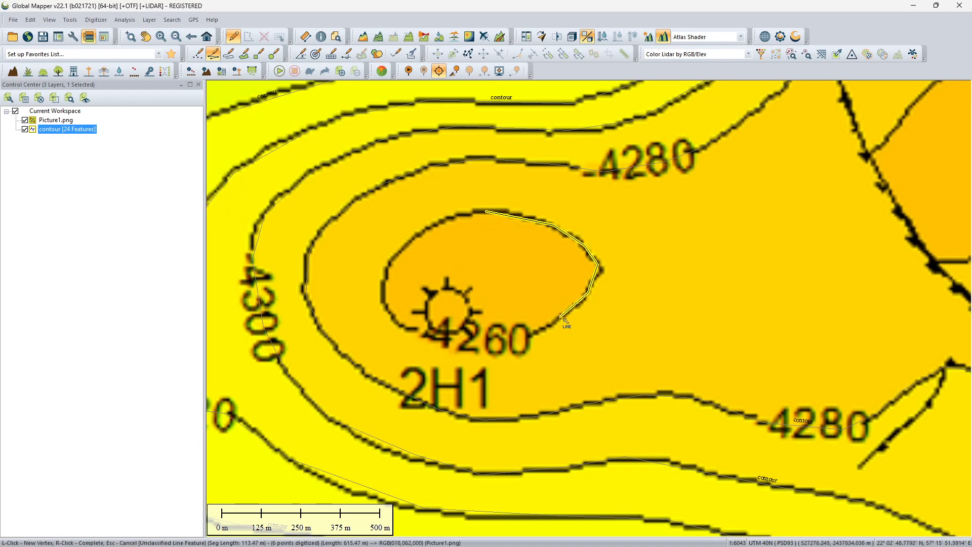
left_click(515, 336)
left_click(441, 333)
left_click(398, 323)
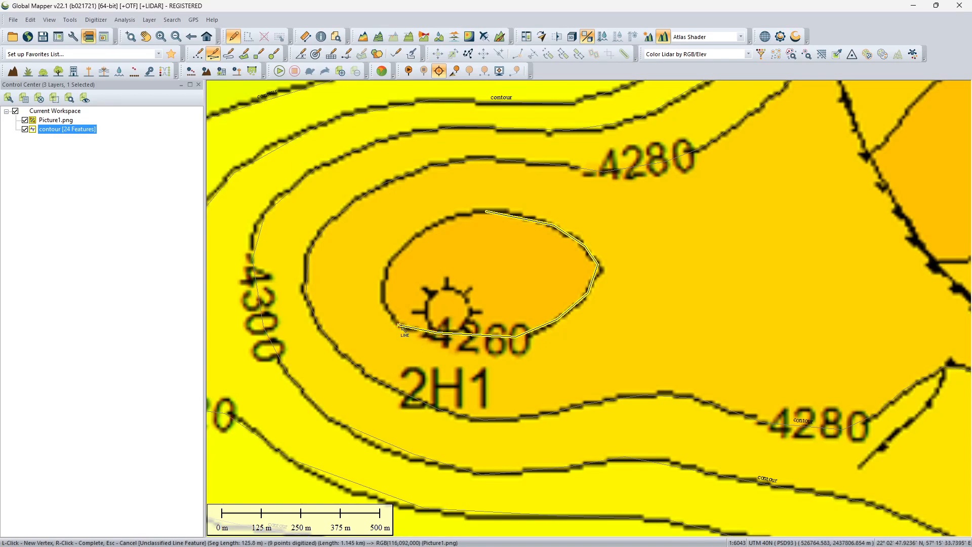
left_click(385, 294)
left_click(388, 264)
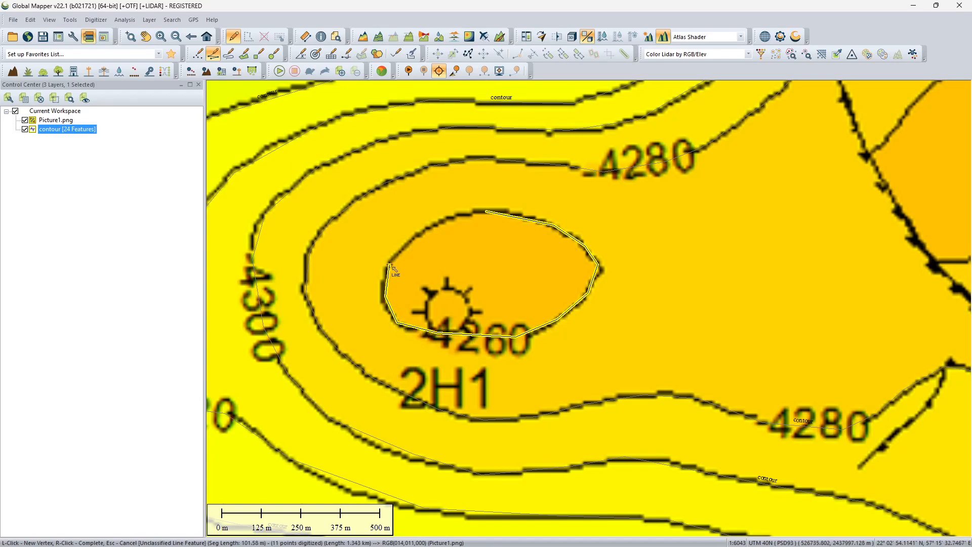
left_click(433, 222)
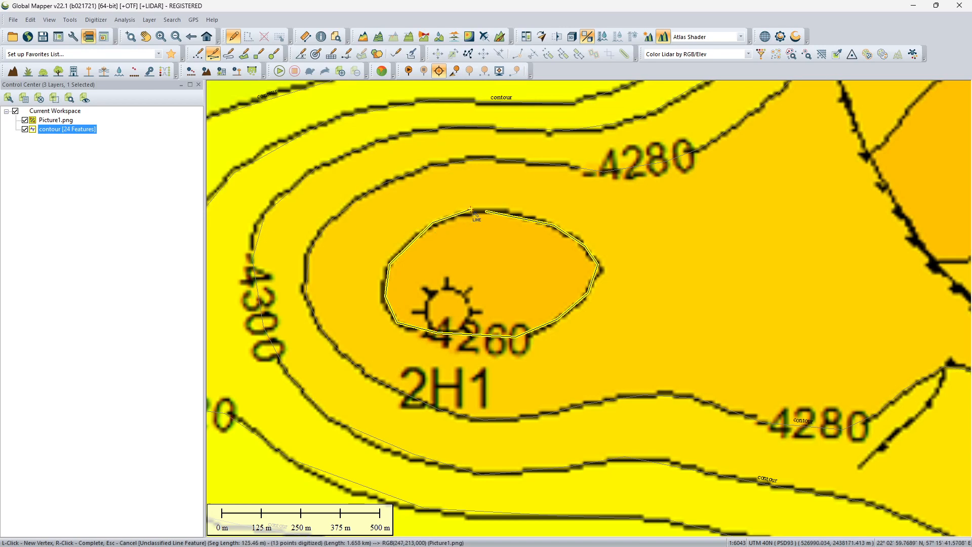
- Finish the line near its starting point, name it contour and add base_depth with value -4260
right_click(472, 212)
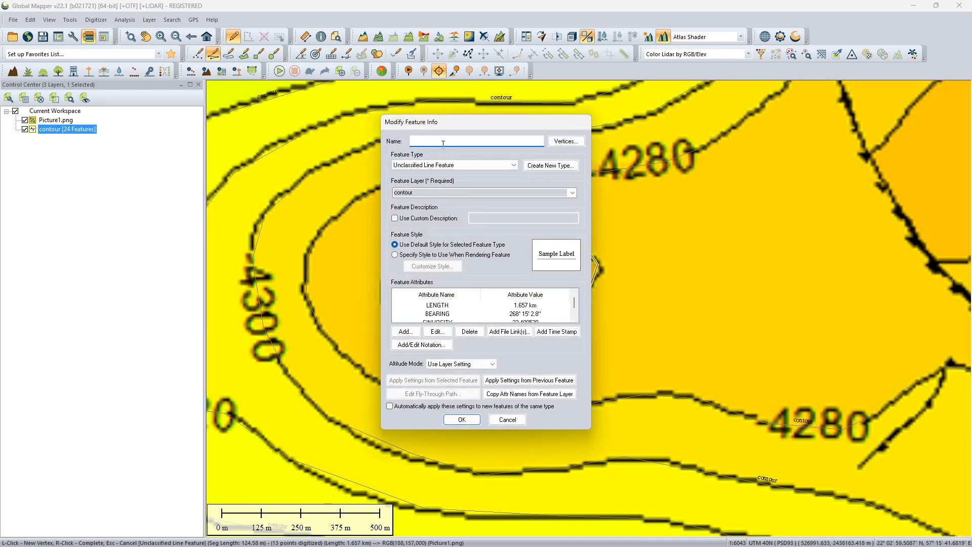
left_click(396, 333)
left_click(445, 287)
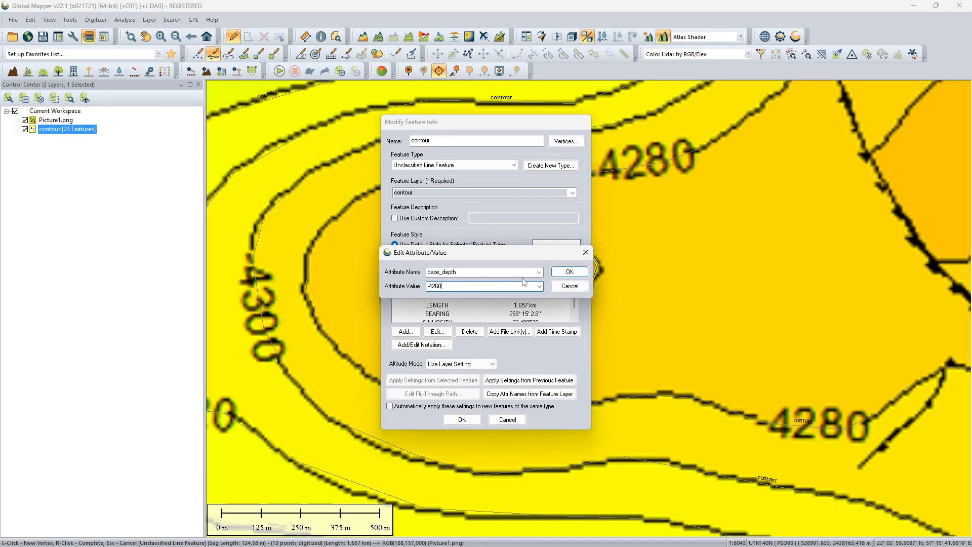
type("-4260")
left_click(569, 272)
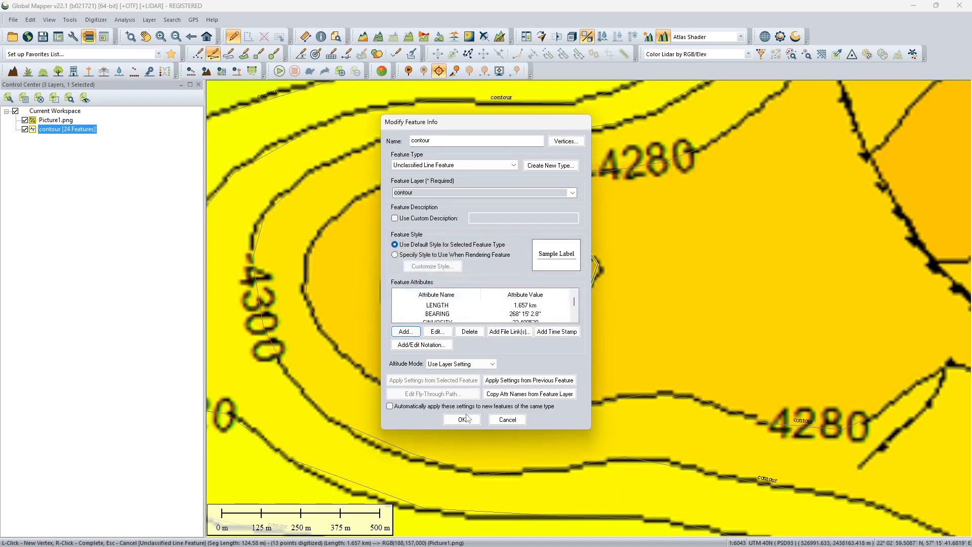
left_click(462, 420)
scroll(575, 324, "down", 1)
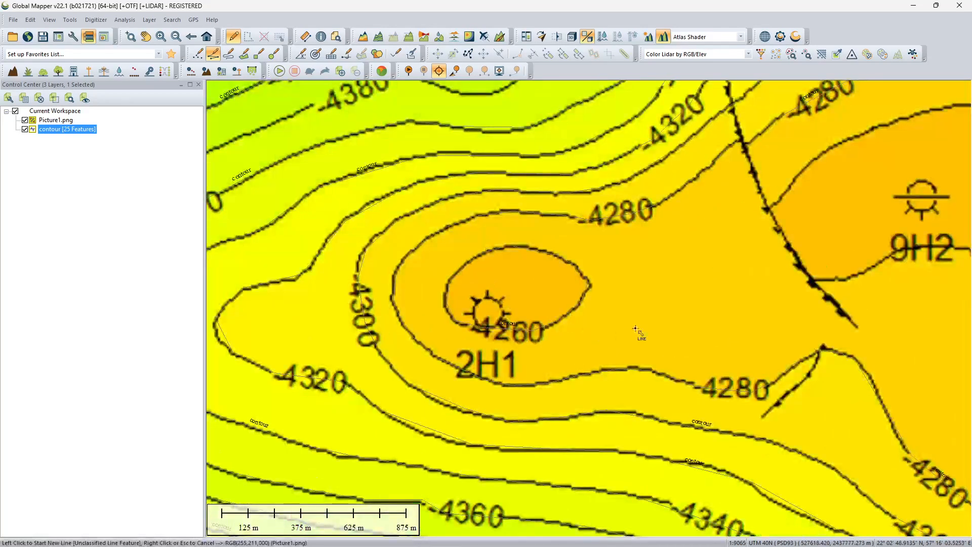
- Start a new line where the -4260 contour meets the fault west of well 9H2 and trace it over the crest past well 9H1
scroll(641, 333, "down", 1)
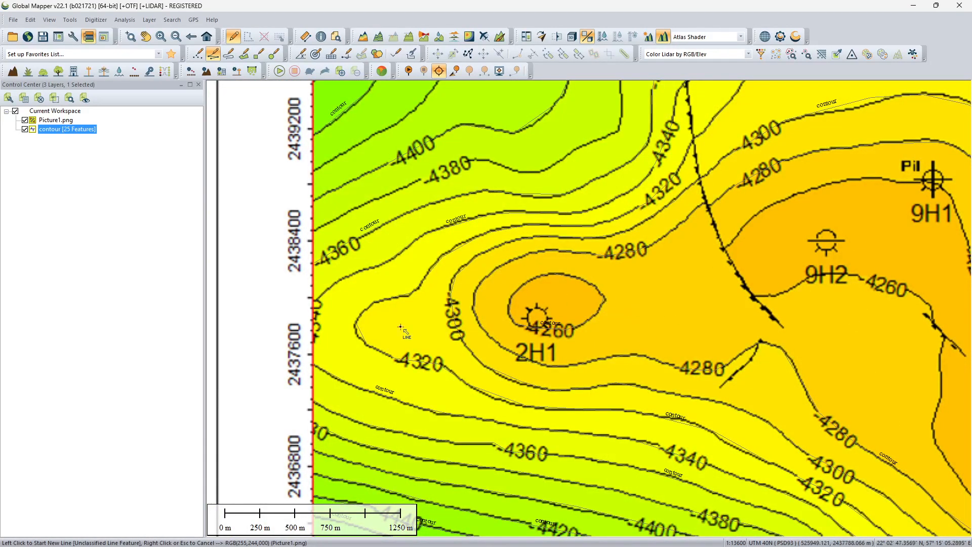
left_click_drag(692, 234, 350, 276)
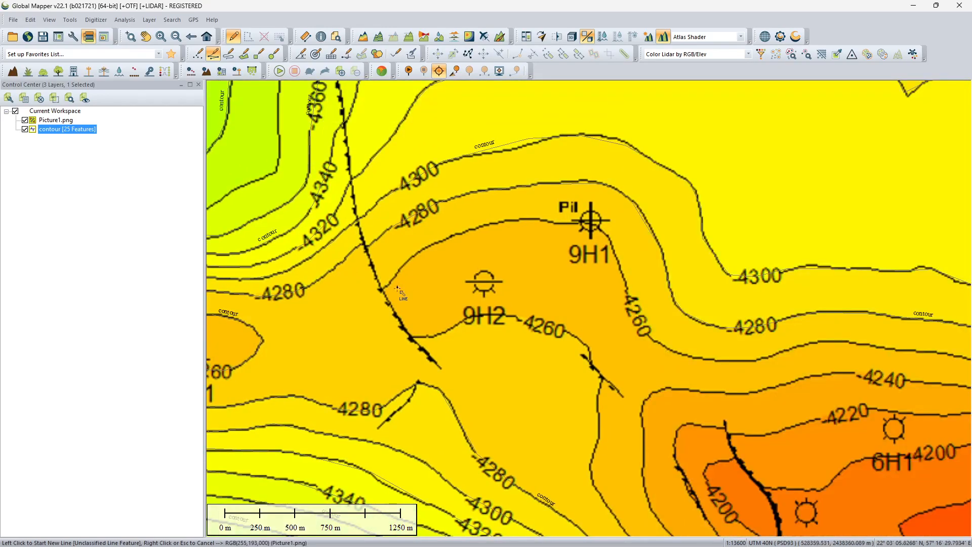
scroll(400, 294, "up", 1)
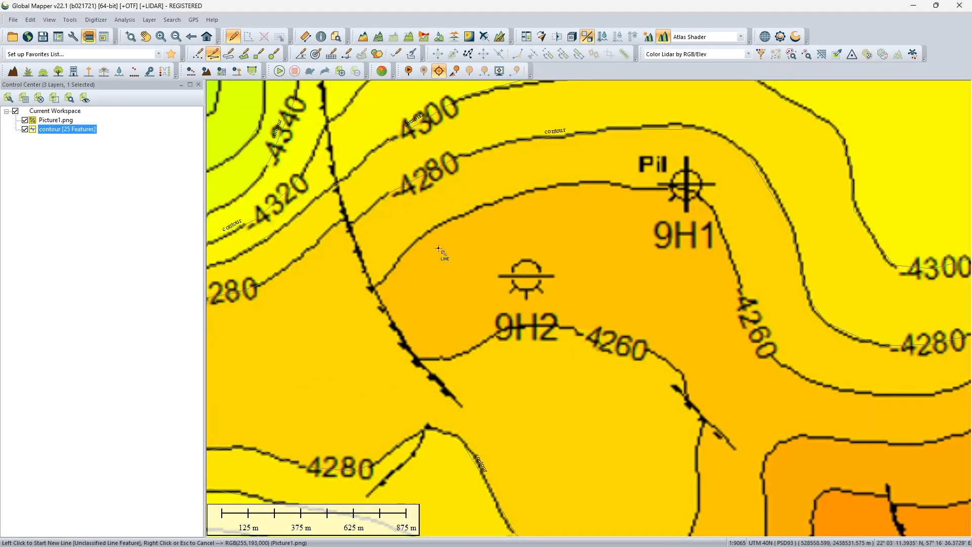
left_click(376, 286)
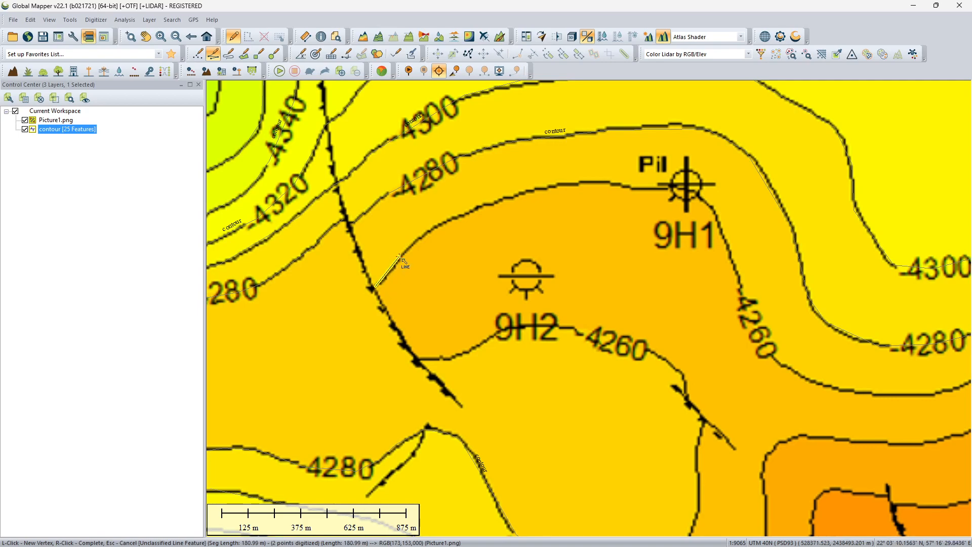
left_click(453, 217)
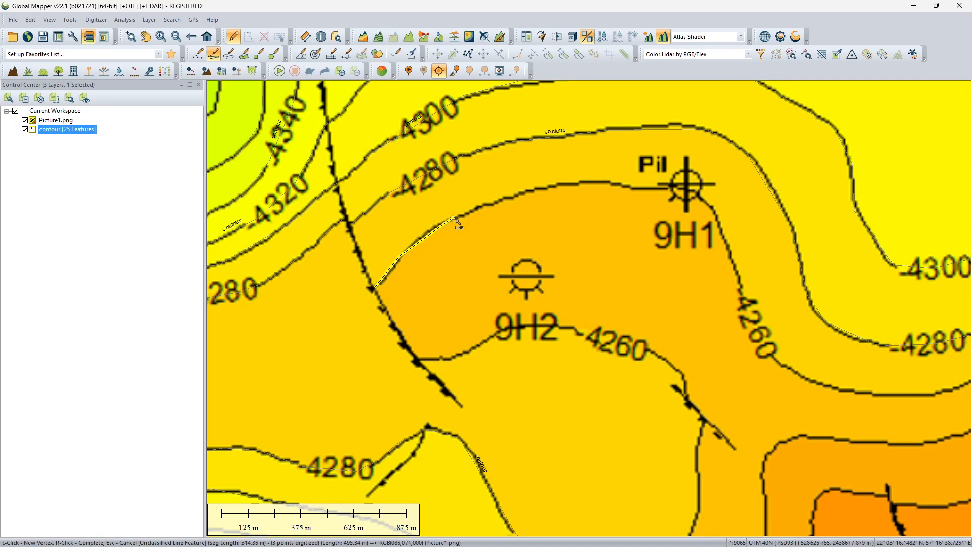
left_click(515, 193)
left_click(578, 183)
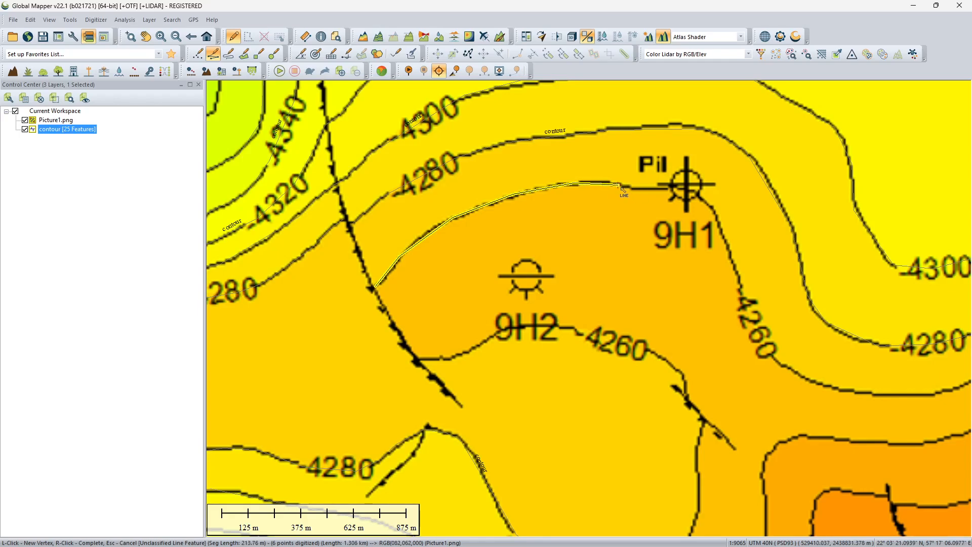
left_click(704, 205)
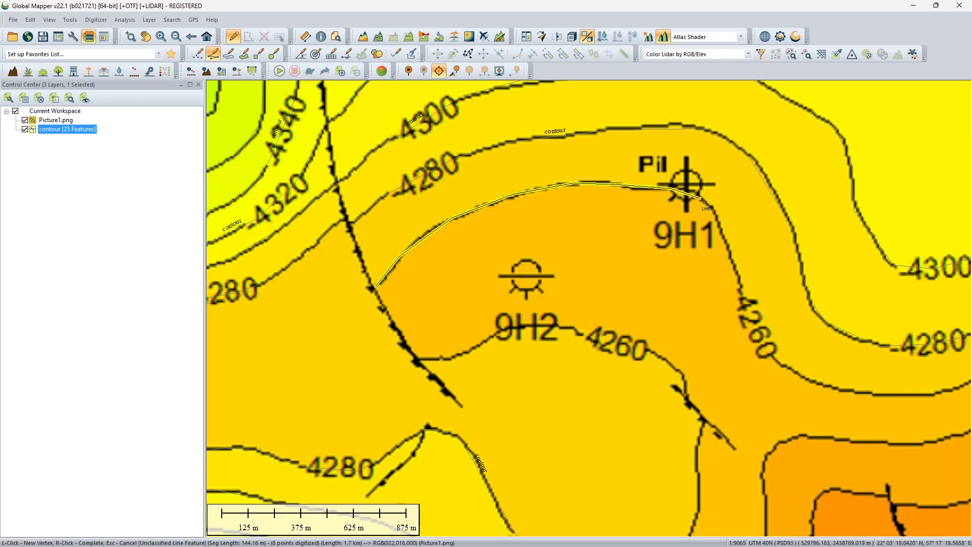
left_click(720, 221)
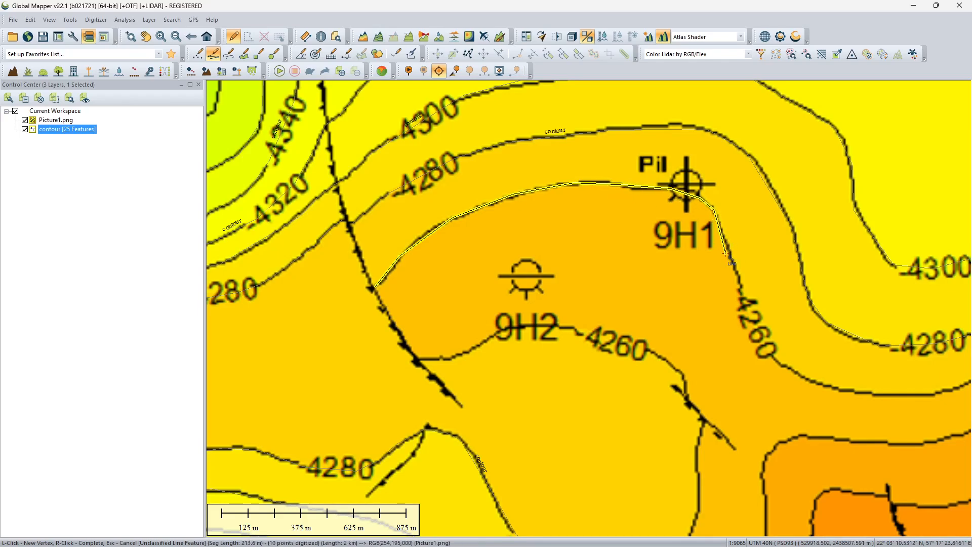
left_click(731, 254)
- Extend the line past the -4260 label south of well 9H1 and eastward to the bend northwest of well 6H1
scroll(461, 205, "down", 3)
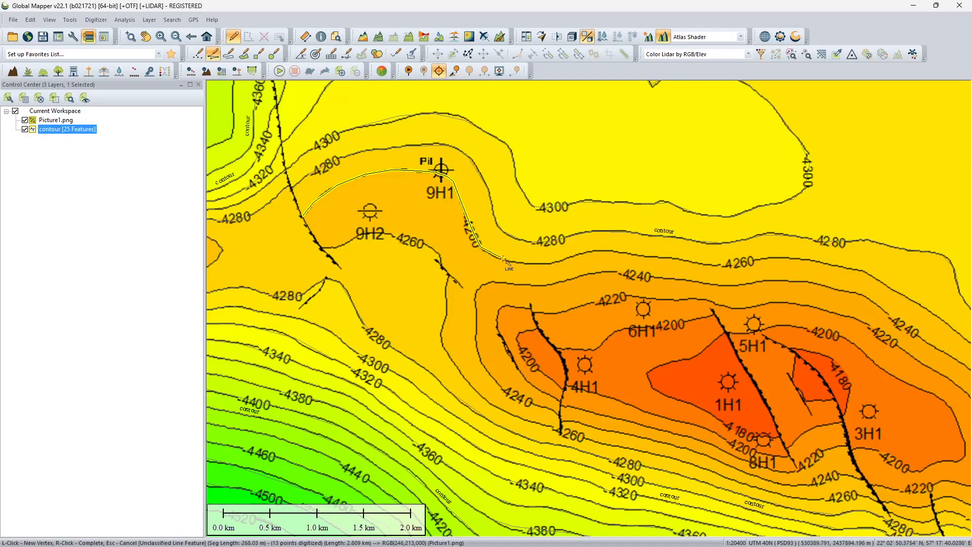
left_click(498, 257)
left_click(537, 263)
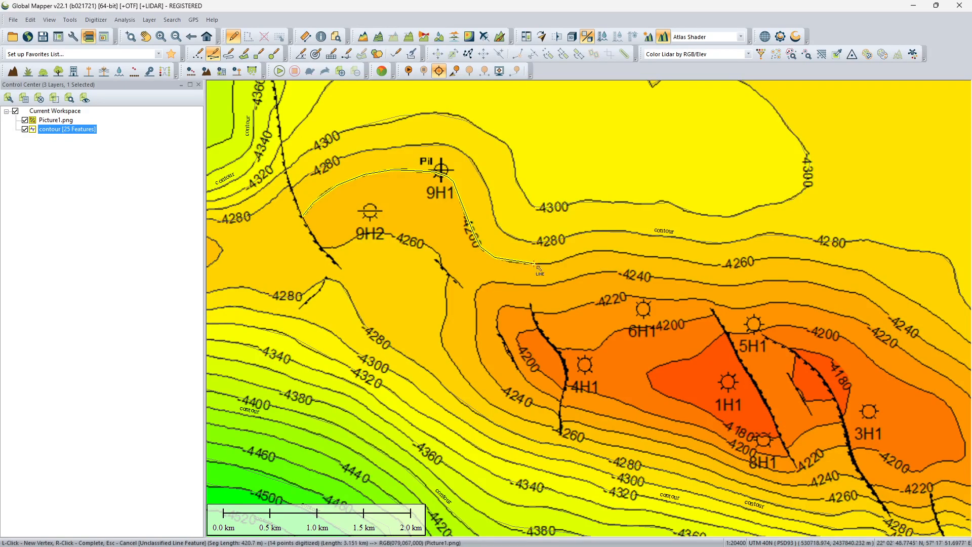
left_click(562, 260)
scroll(577, 264, "up", 1)
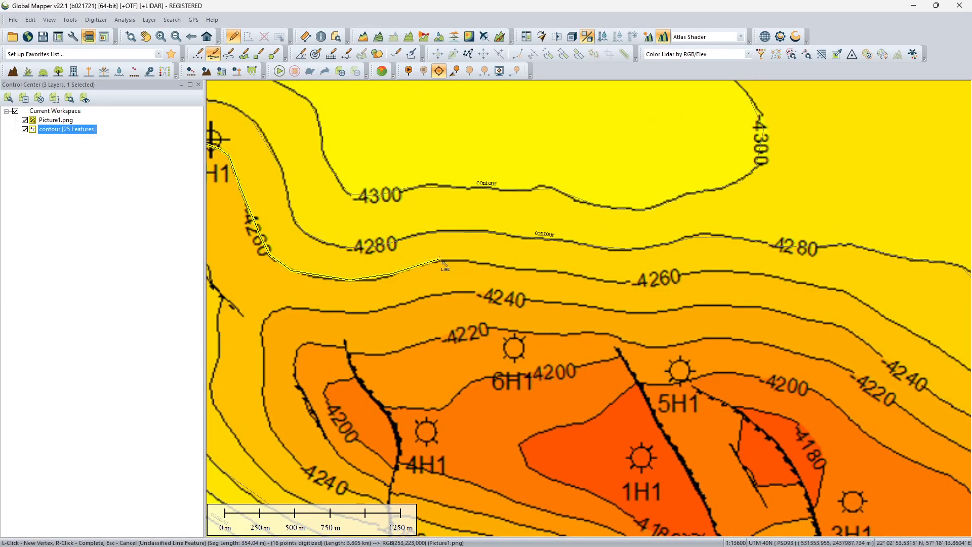
- Trace the contour eastward through the -4260 label north of well 5H1 to where it starts to descend
left_click(515, 268)
left_click(601, 279)
left_click(646, 283)
left_click(711, 273)
left_click(780, 279)
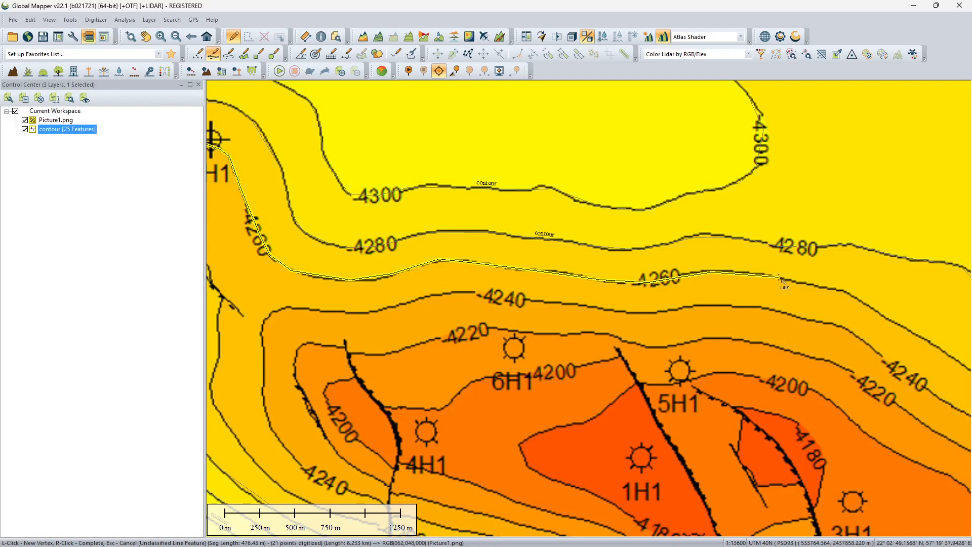
left_click(829, 286)
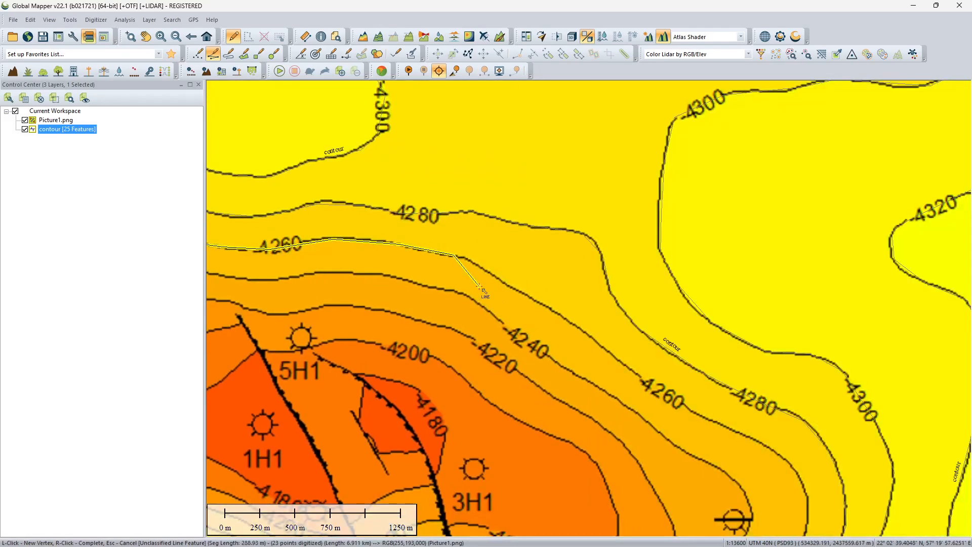
- Trace the contour southeastward through the next -4260 label toward the area north of well 10H2
left_click(494, 274)
left_click(559, 311)
left_click(674, 398)
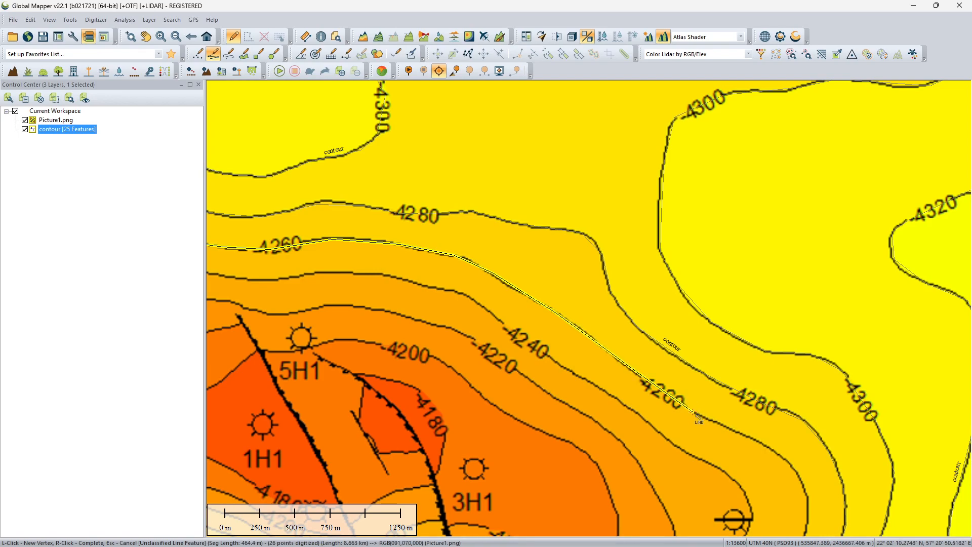
left_click(701, 408)
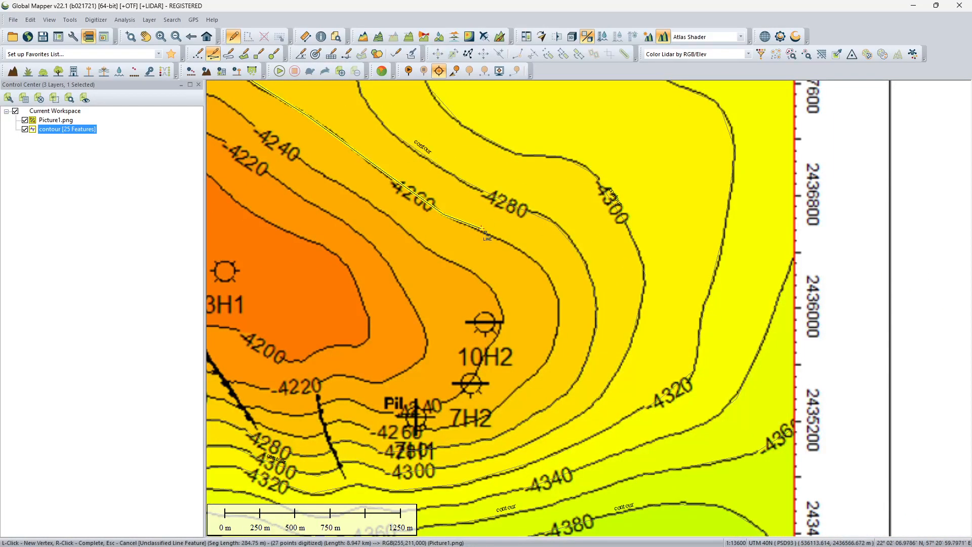
left_click(491, 235)
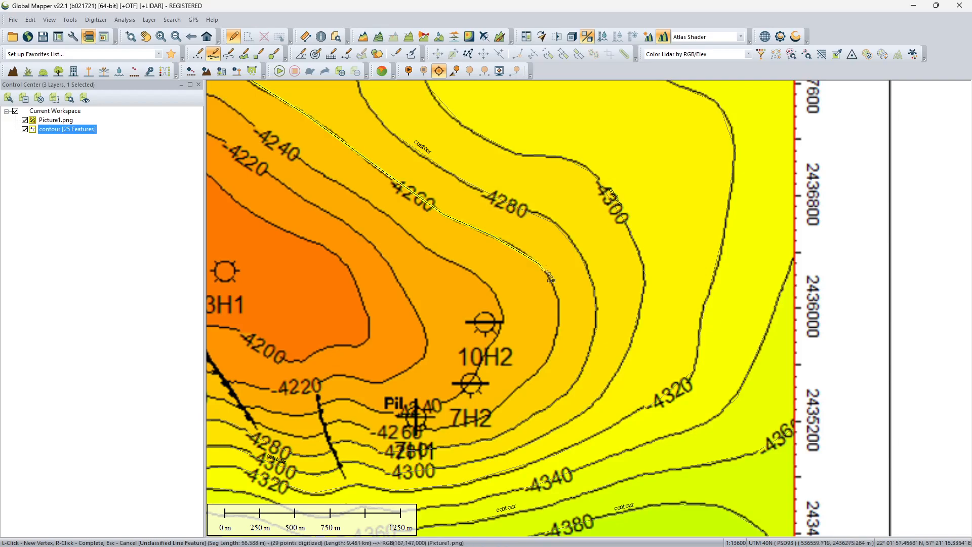
- Trace the contour around the east side of wells 10H2 and 7H2 and westward past the -4260 label at well 7H1
left_click(556, 292)
left_click(559, 326)
left_click(548, 360)
left_click(515, 391)
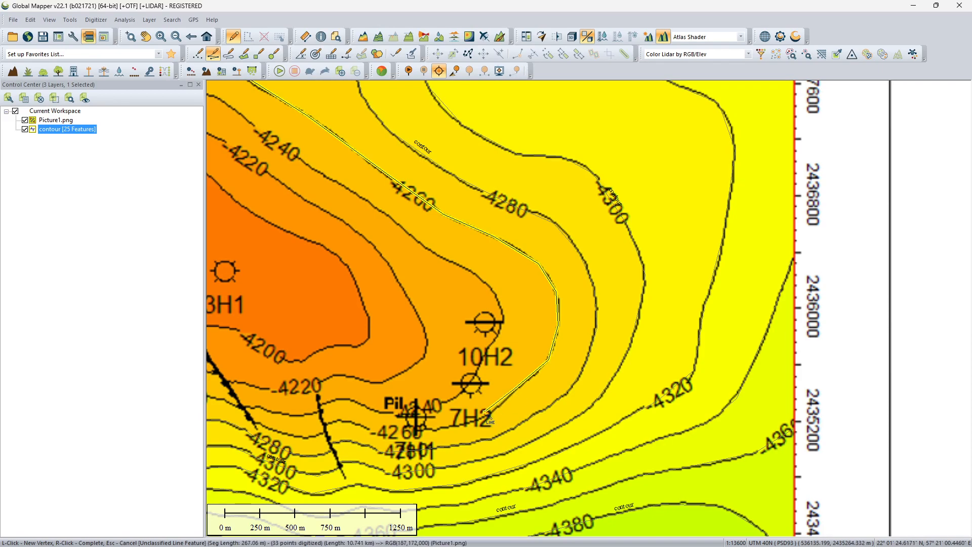
left_click(447, 427)
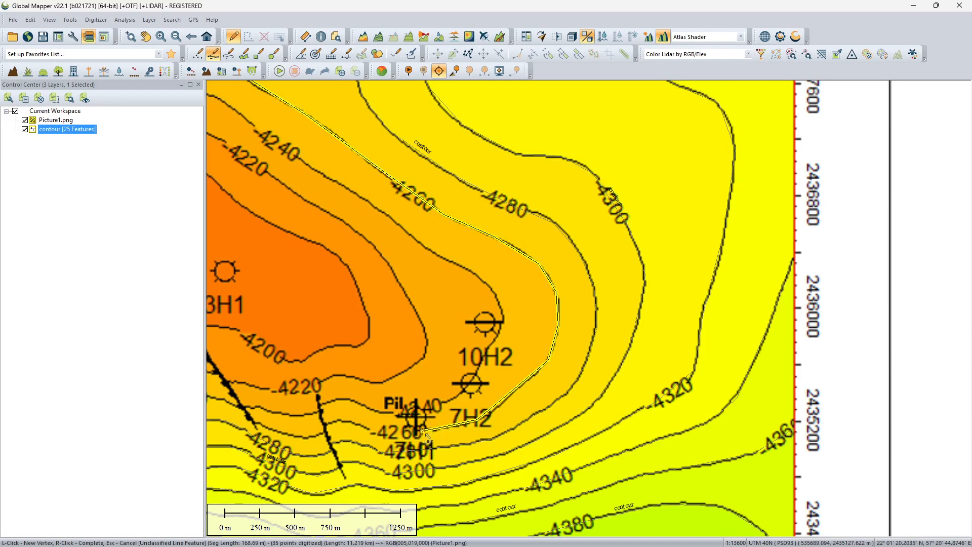
left_click(414, 430)
left_click(391, 429)
left_click(369, 428)
left_click(350, 422)
- Finish the line at the fault west of well 7H1, name it contour and add base_depth with value -4260
scroll(349, 422, "up", 2)
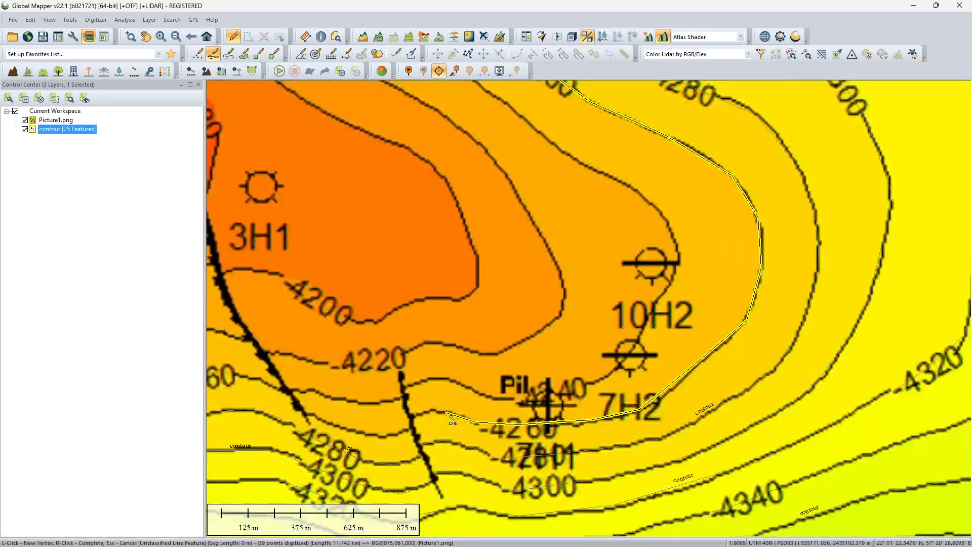
scroll(449, 417, "up", 4)
left_click(414, 406)
left_click(395, 409)
right_click(369, 420)
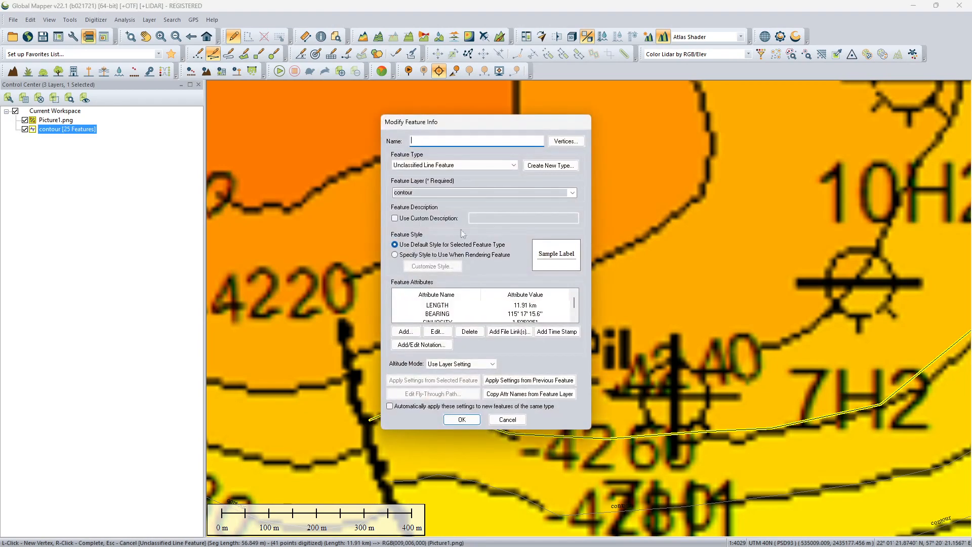
left_click(407, 334)
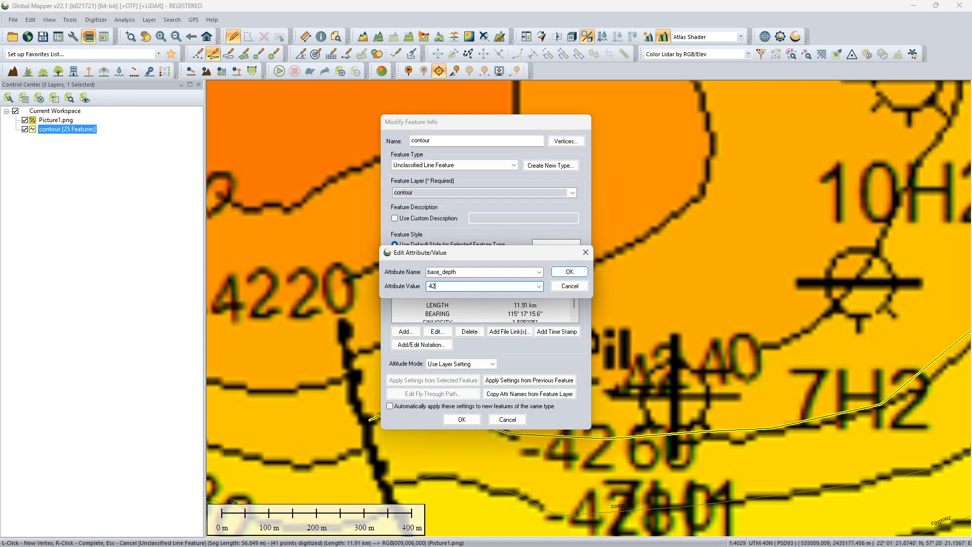
type("-4260")
left_click(569, 272)
left_click(462, 420)
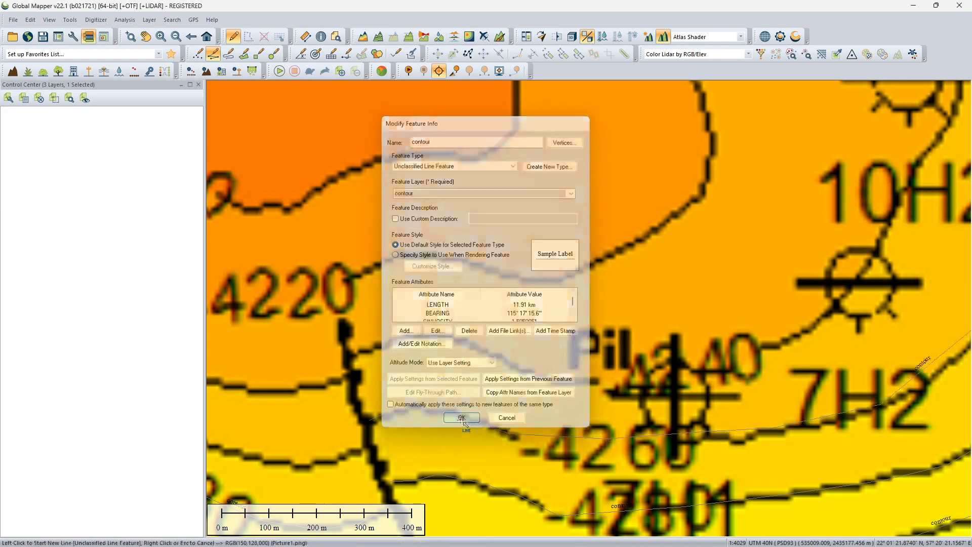
- Trace the short -4260 contour segment westward between the two faults south of the -4220 label
left_click_drag(322, 410, 474, 290)
left_click_drag(365, 331, 490, 339)
left_click_drag(635, 346, 619, 342)
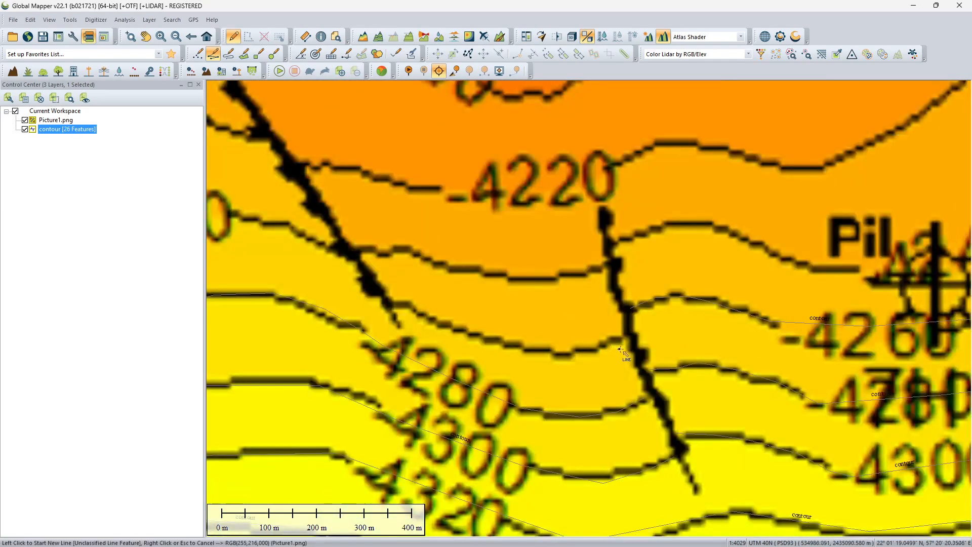
left_click(624, 339)
left_click(591, 346)
left_click(544, 349)
left_click(462, 334)
left_click(418, 314)
- Finish the short segment at the western fault, name it contour and add base_depth with value -4260
right_click(396, 307)
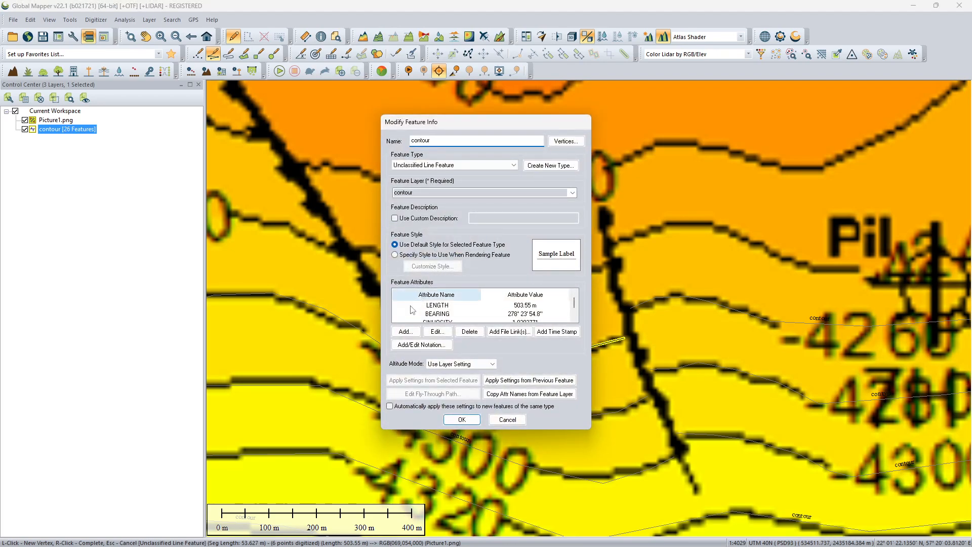
left_click(404, 331)
left_click(447, 285)
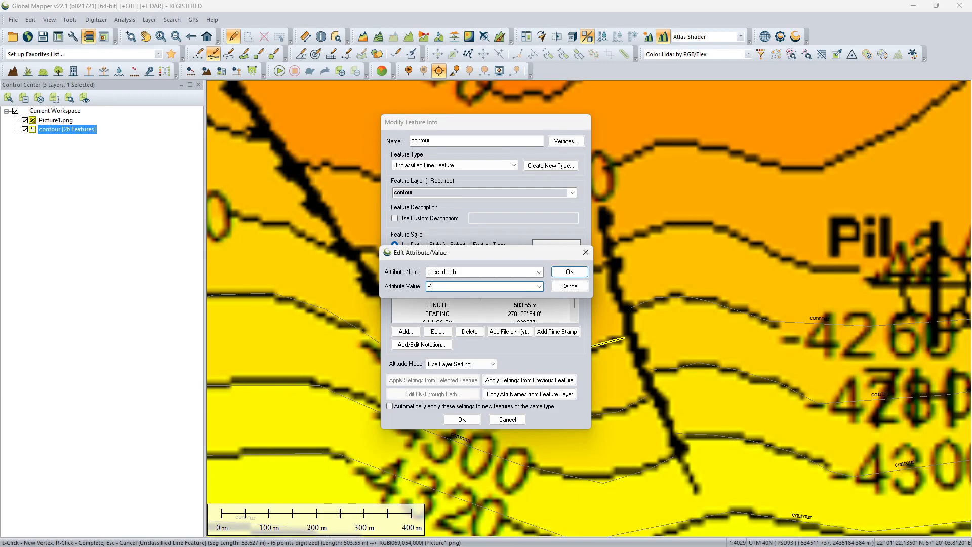
type("-4260")
left_click(570, 272)
left_click(462, 419)
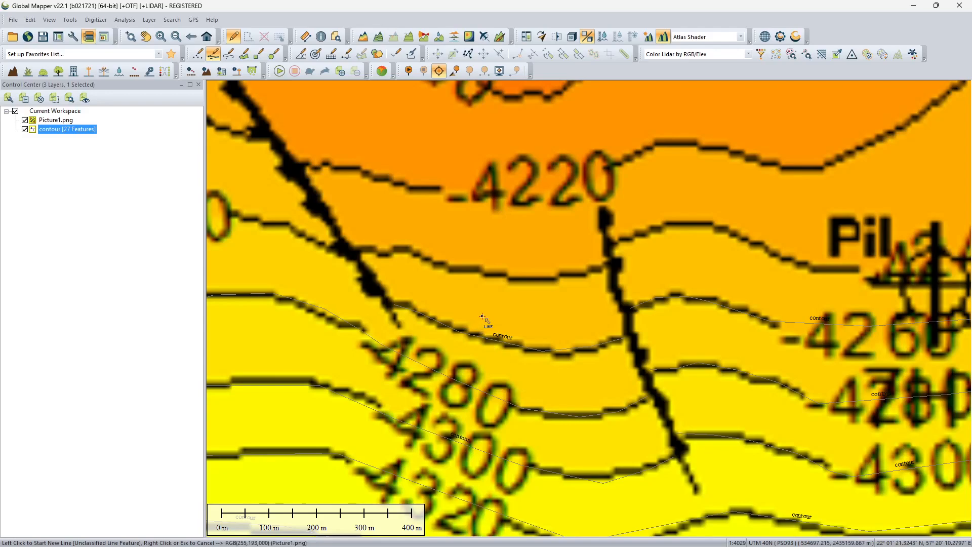
- Start a new line on the west side of the fault south of well 3H1 and trace the contour westward through the -4260 label
scroll(483, 320, "down", 1)
left_click_drag(344, 281, 569, 350)
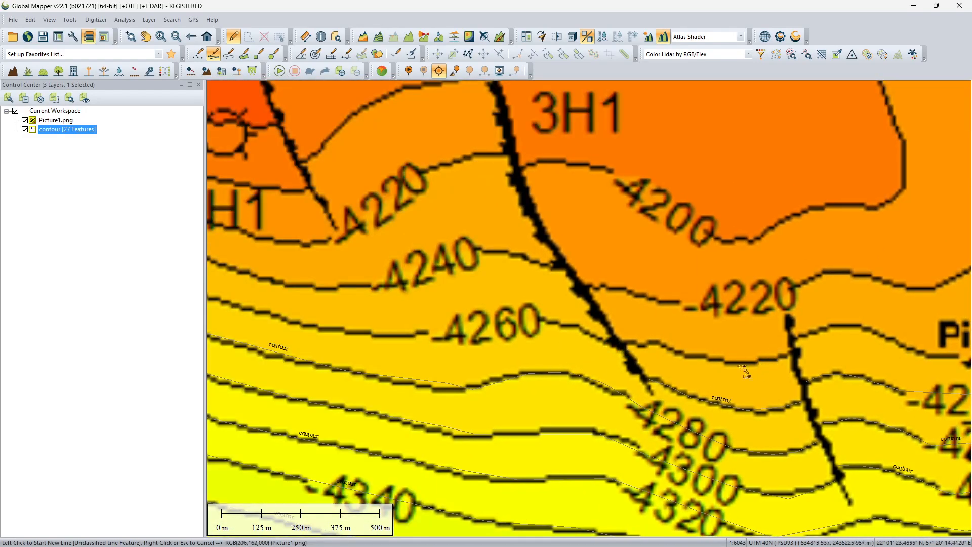
left_click(611, 343)
left_click(566, 326)
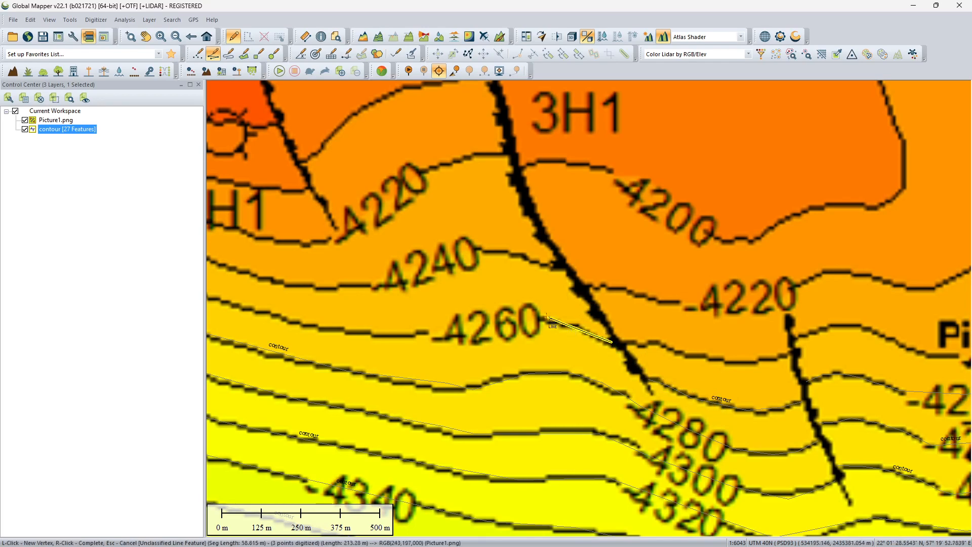
left_click(536, 317)
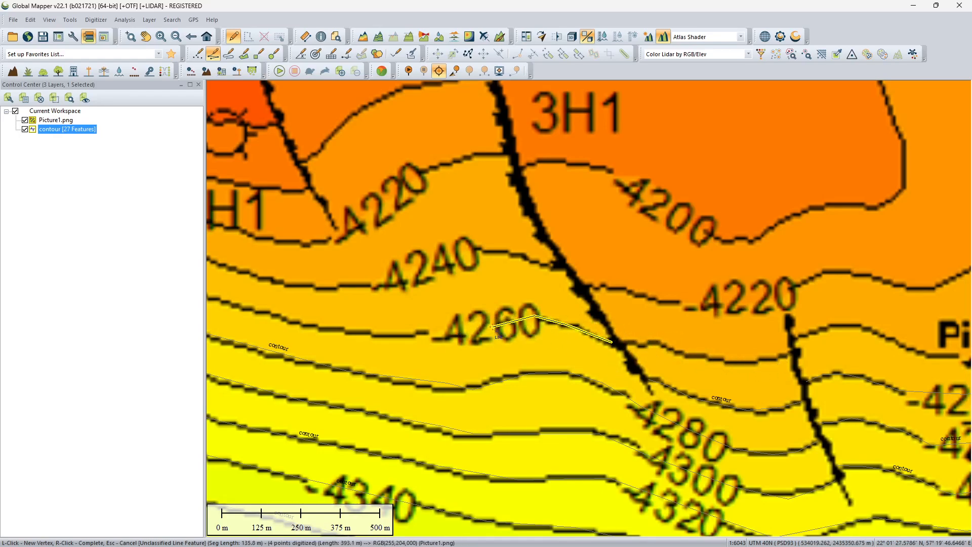
left_click(494, 327)
left_click(423, 334)
left_click(355, 333)
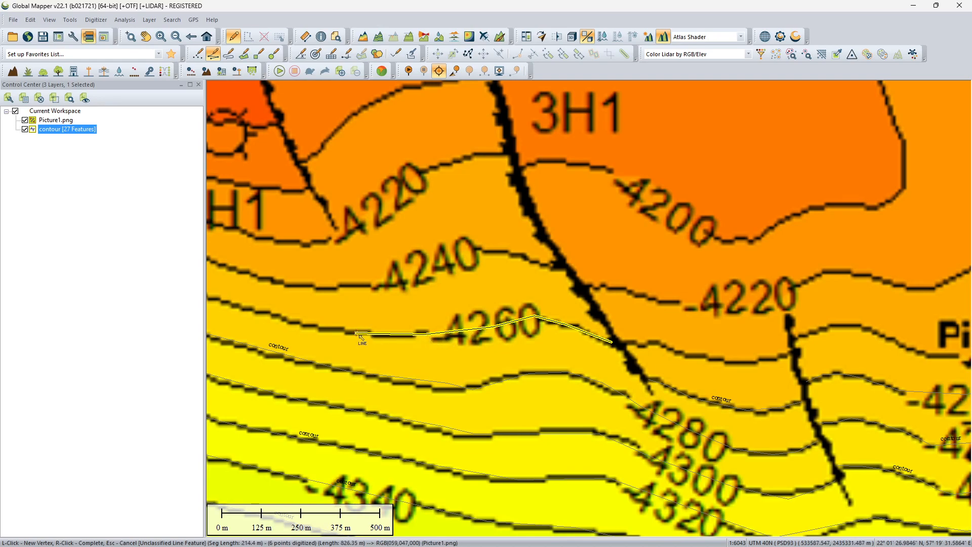
left_click(283, 317)
- Trace the -4260 contour northwestward below well 8H1 toward the fault south of well 4H1
left_click_drag(257, 309, 568, 332)
left_click(498, 314)
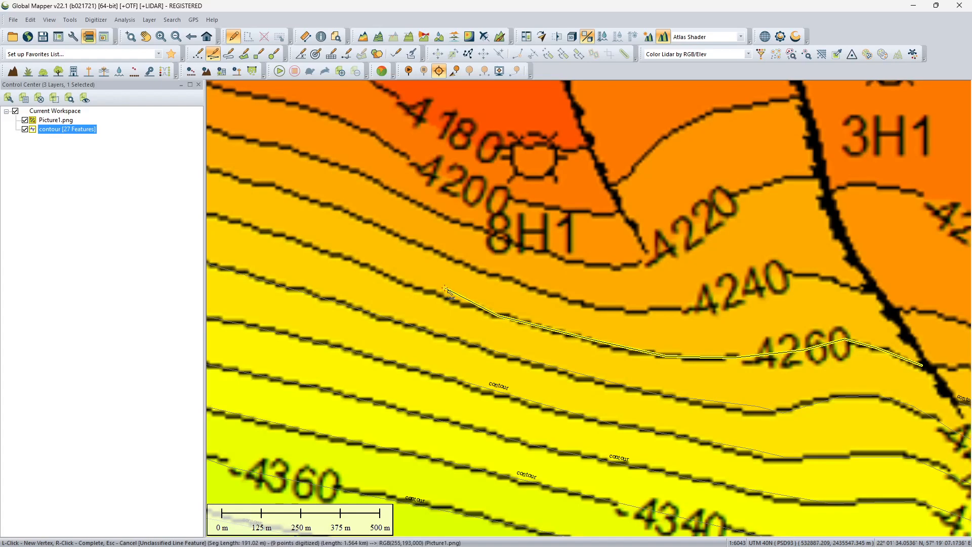
left_click(357, 266)
left_click(241, 220)
left_click_drag(242, 220, 598, 263)
left_click(516, 246)
left_click(335, 206)
left_click(259, 186)
left_click_drag(258, 186, 561, 262)
- Continue the -4260 contour northwestward past the fault south of well 4H1, bending north to the small fault southeast of well 9H2
scroll(526, 254, "down", 2)
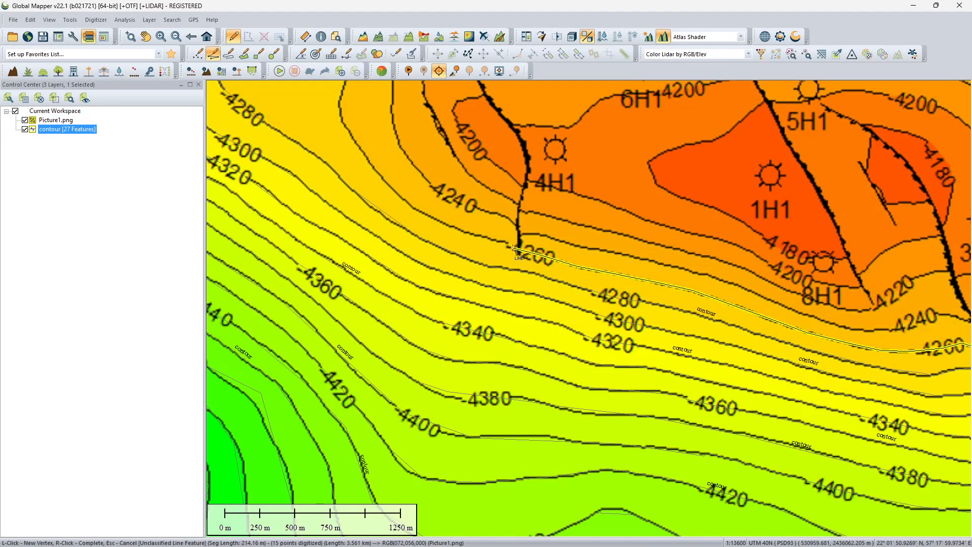
left_click(486, 234)
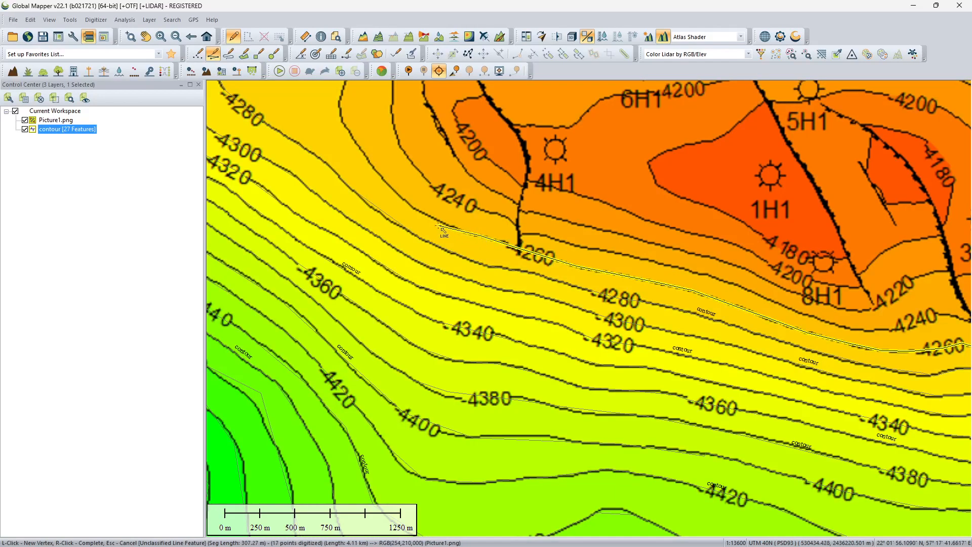
left_click(428, 217)
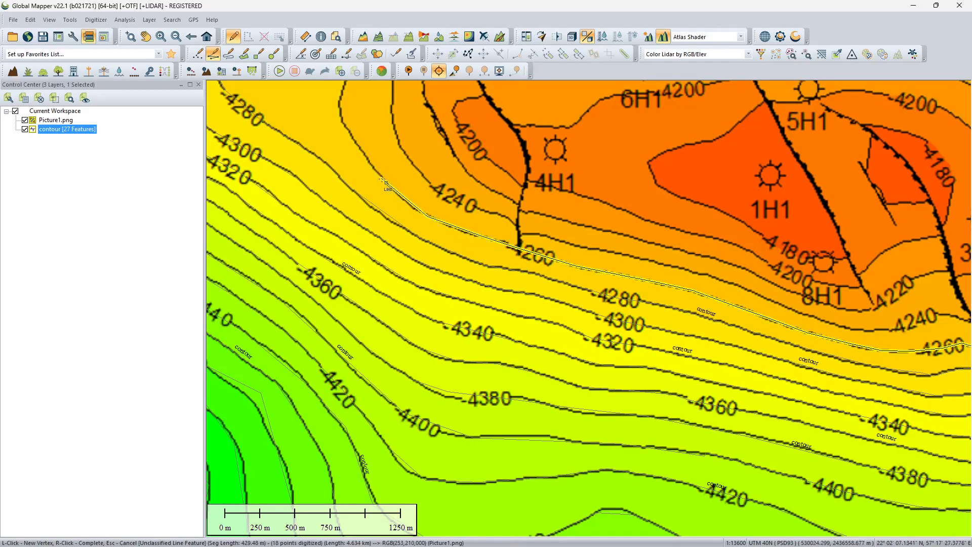
left_click(397, 194)
left_click_drag(397, 194, 426, 429)
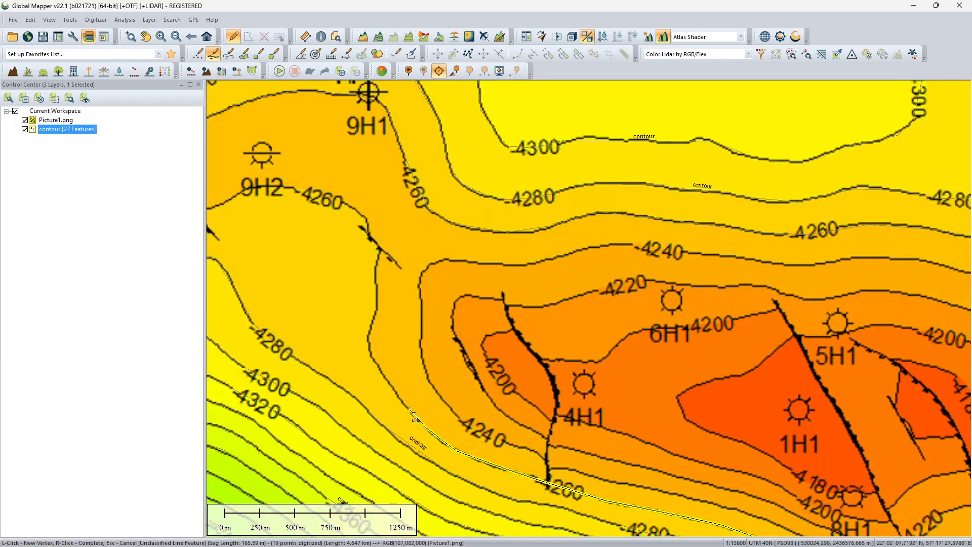
left_click(365, 344)
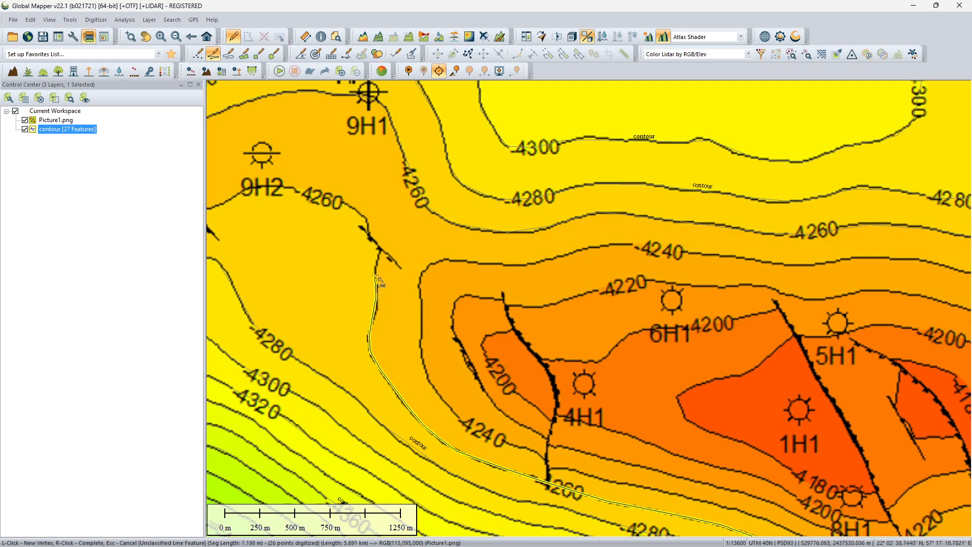
scroll(382, 256, "down", 2)
scroll(383, 256, "up", 5)
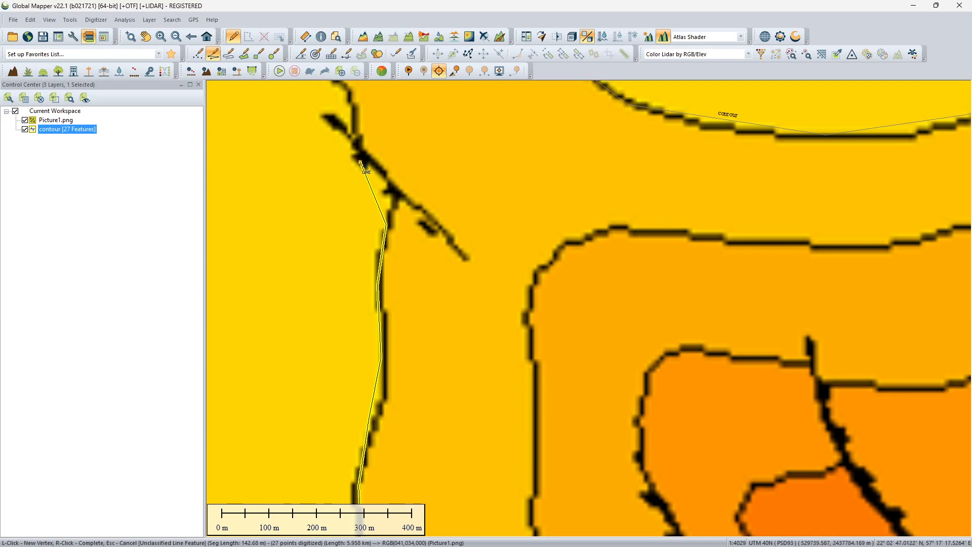
- Finish the line at the small fault, name it contour and add base_depth with value -4260
right_click(398, 195)
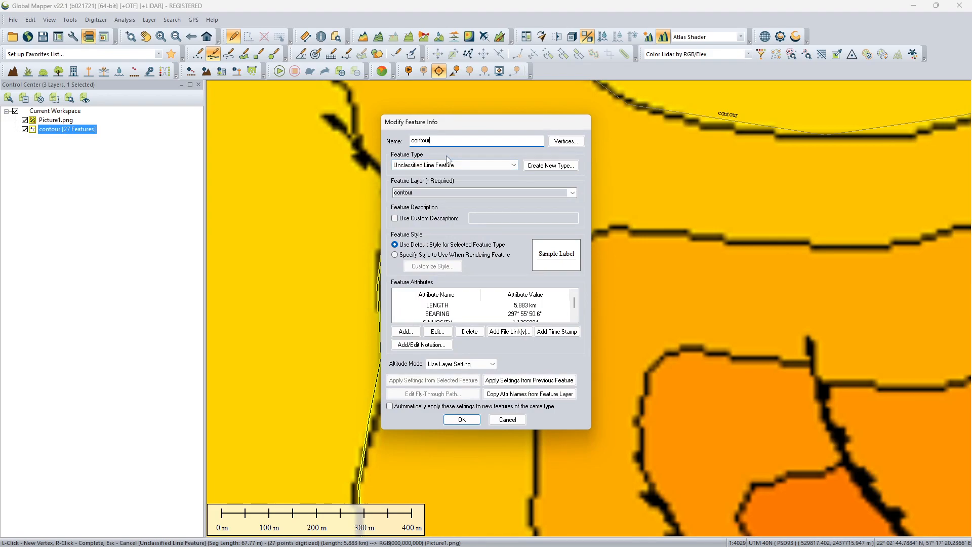
left_click(405, 331)
left_click(463, 287)
type("-426")
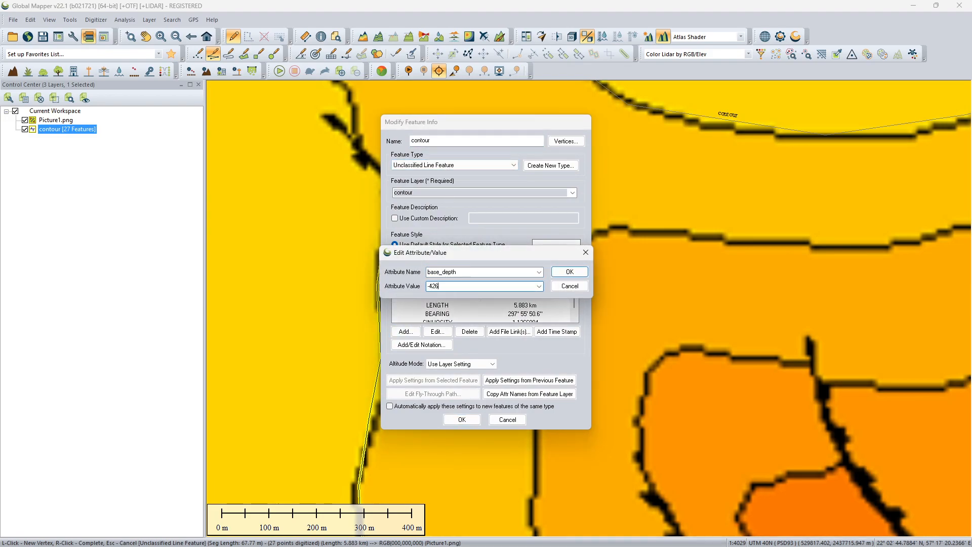
left_click(570, 272)
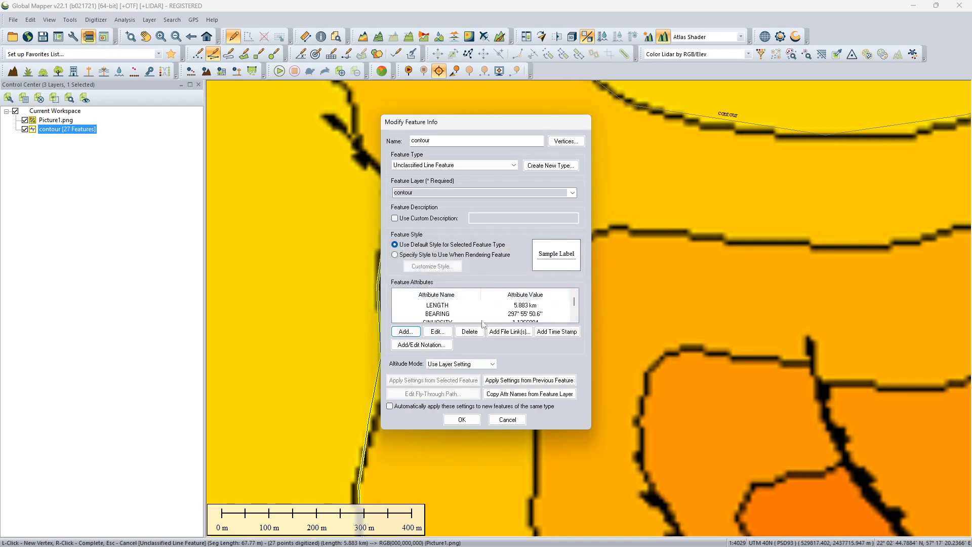
left_click(461, 421)
- Start a new line on the other side of the small fault and trace the -4260 contour westward through its label, past well 9H2
scroll(354, 199, "down", 2)
left_click_drag(291, 157, 389, 248)
scroll(436, 248, "down", 1)
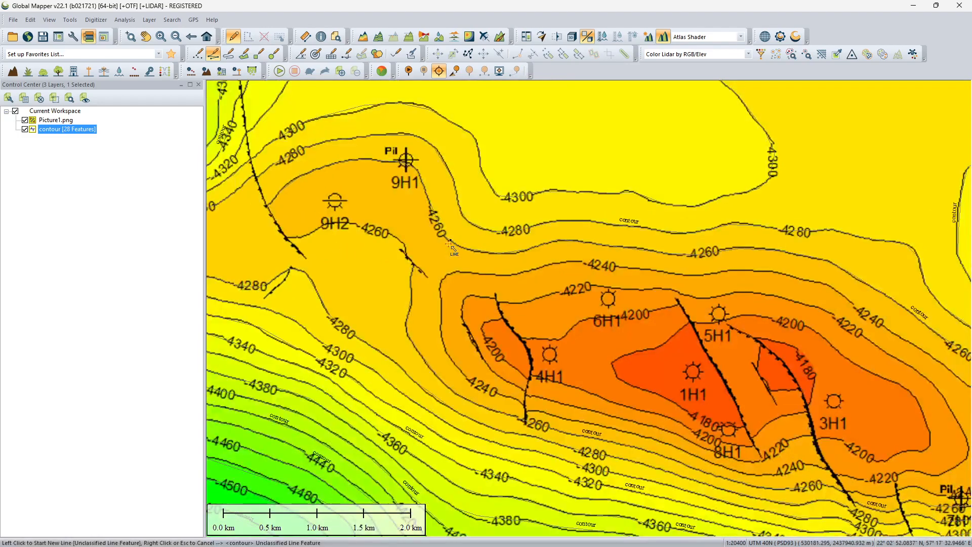
scroll(442, 233, "up", 2)
left_click(447, 246)
left_click(444, 228)
left_click(421, 209)
left_click(388, 195)
left_click(365, 189)
left_click(338, 184)
left_click(309, 178)
left_click_drag(309, 178, 522, 210)
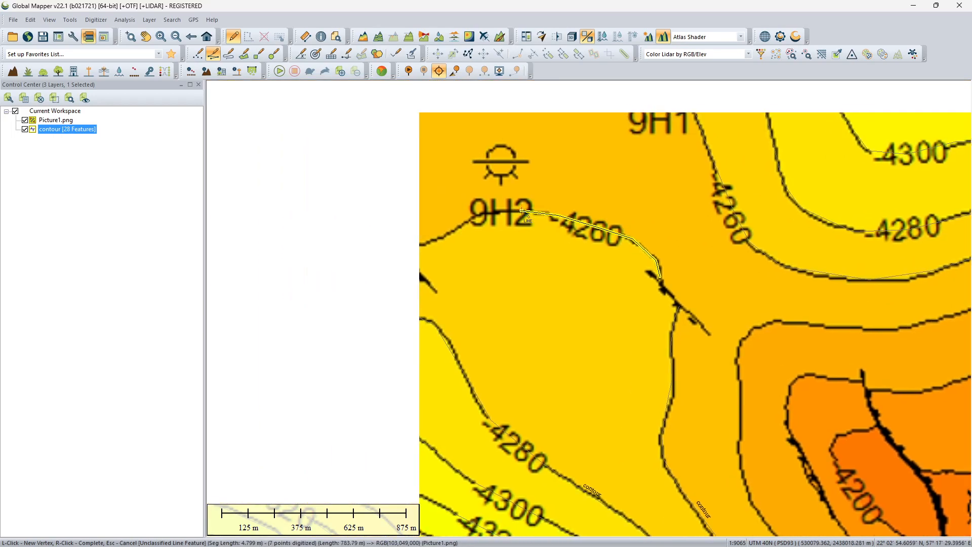
left_click(491, 213)
left_click(452, 230)
left_click(436, 242)
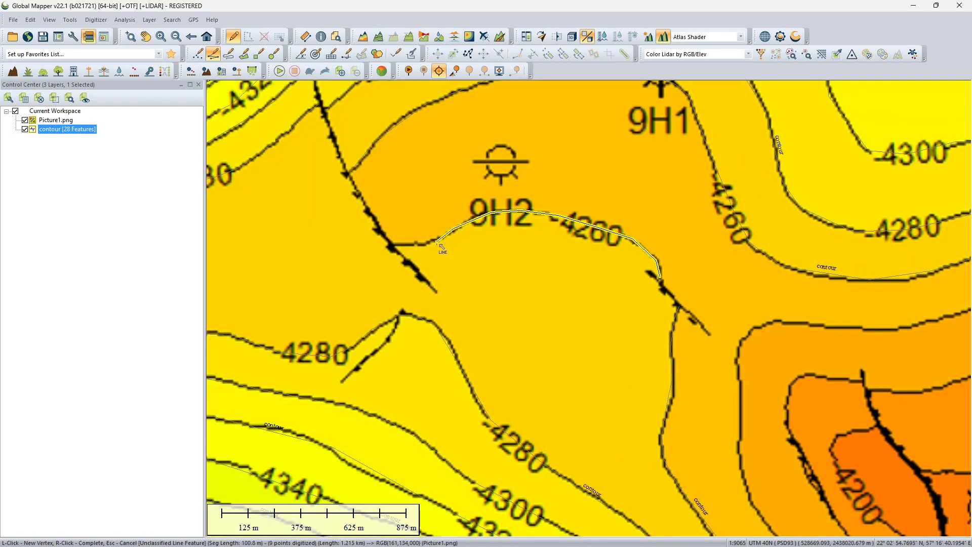
- End the line at the fault southwest of well 9H2, name it contour and add base_depth with value -4260
right_click(398, 248)
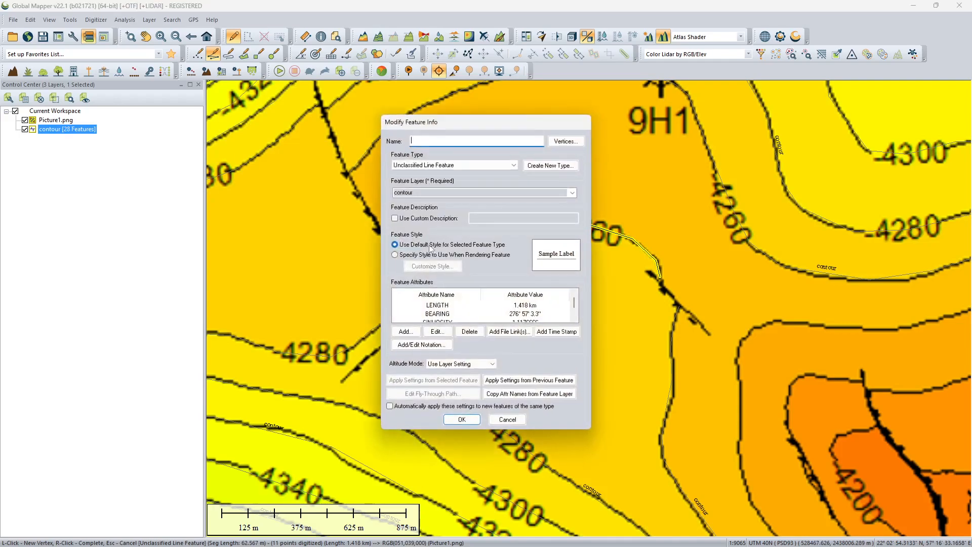
left_click(404, 331)
left_click(461, 287)
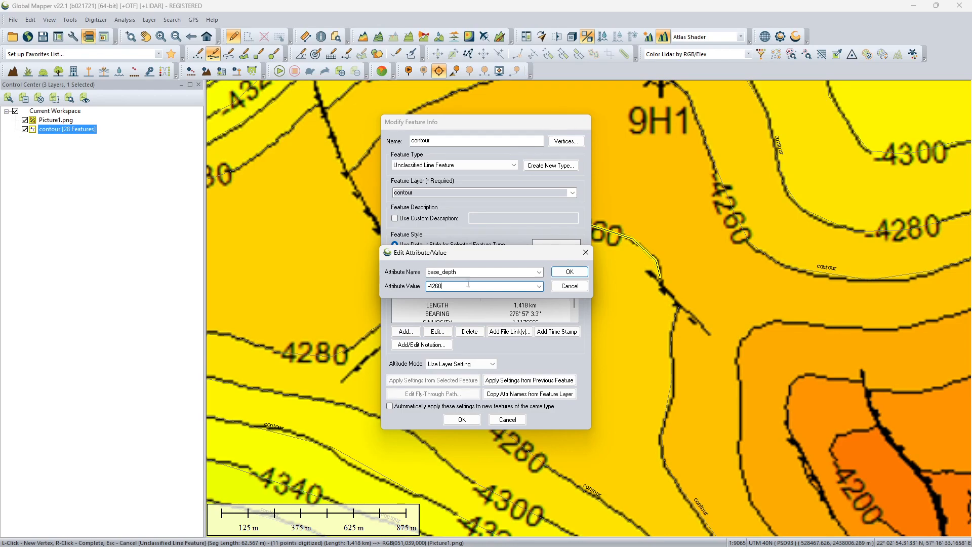
left_click(558, 272)
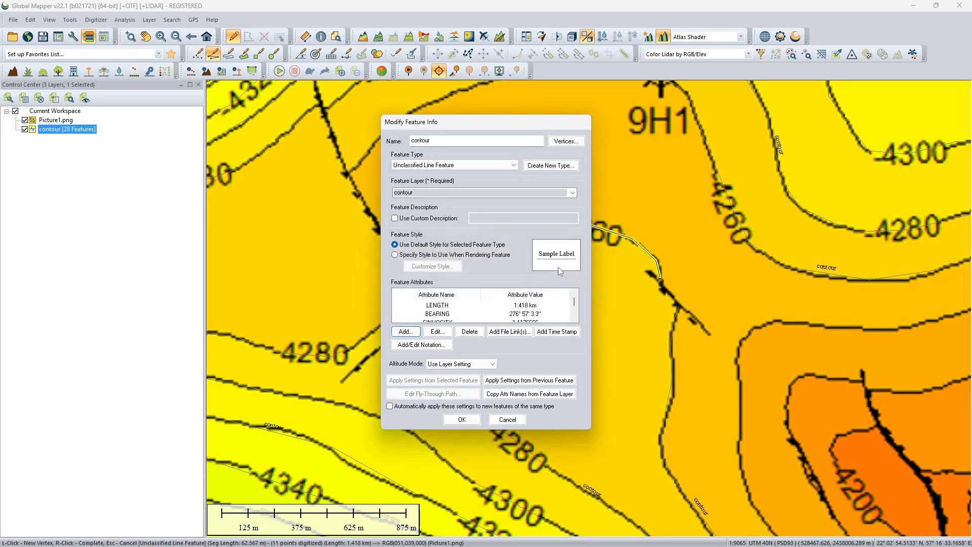
left_click(462, 420)
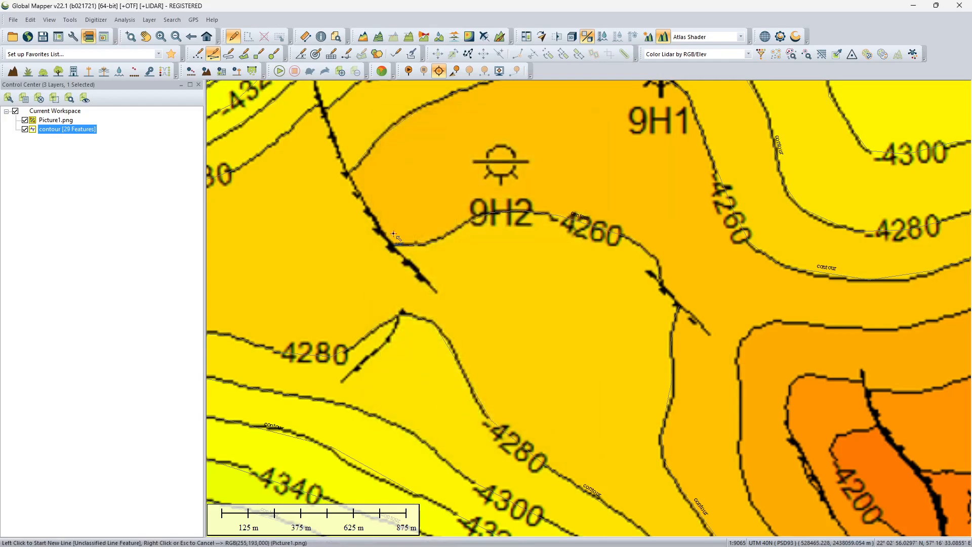
- Start a new line on the west side of the fault south of well 4H1 and trace the -4240 contour northwestward through its label, bending north
scroll(400, 239, "down", 3)
left_click_drag(577, 347, 371, 246)
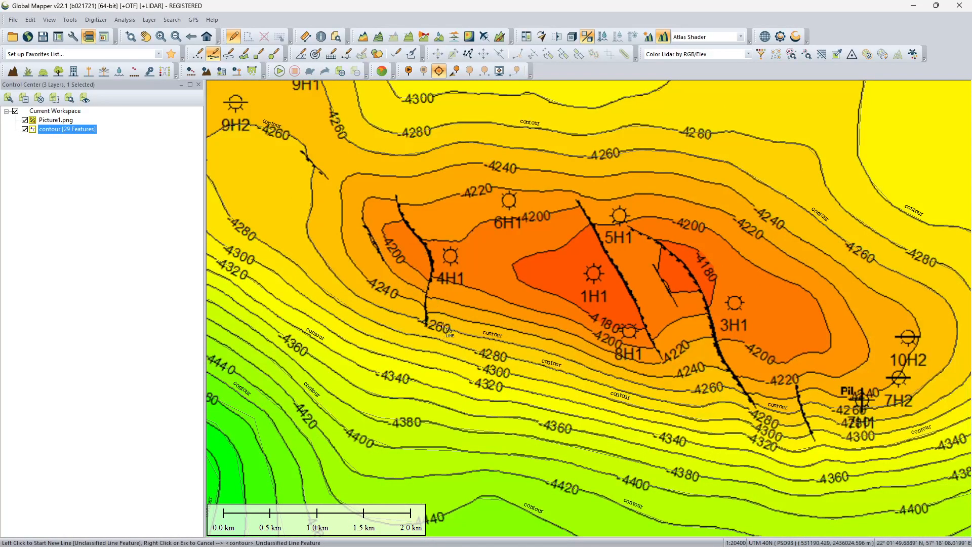
scroll(448, 319, "up", 3)
left_click_drag(397, 297, 444, 356)
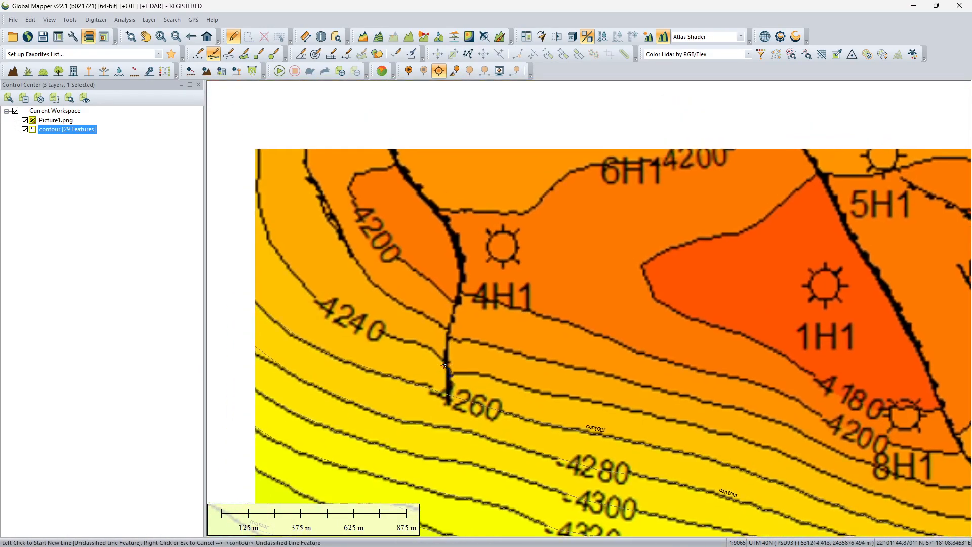
left_click(443, 358)
left_click(423, 348)
left_click(403, 340)
left_click(372, 331)
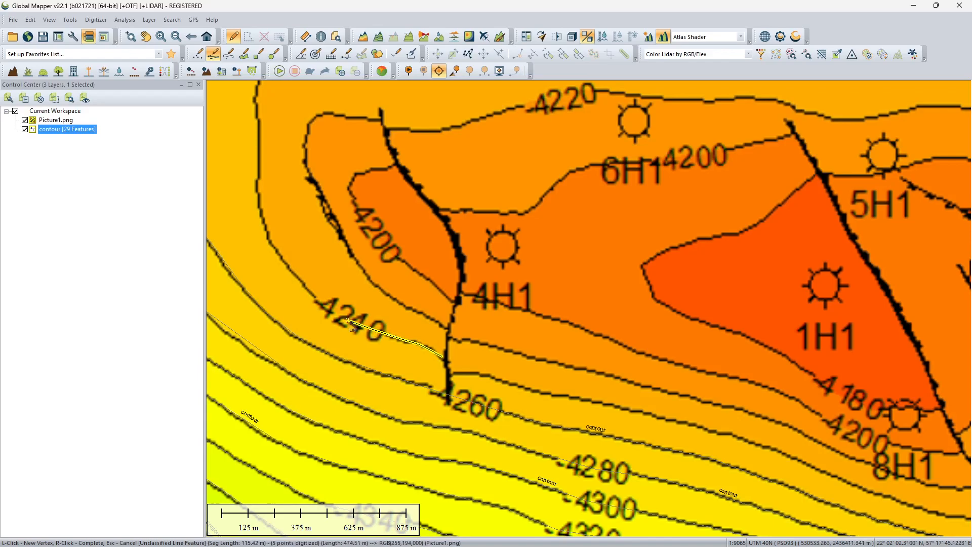
left_click(304, 284)
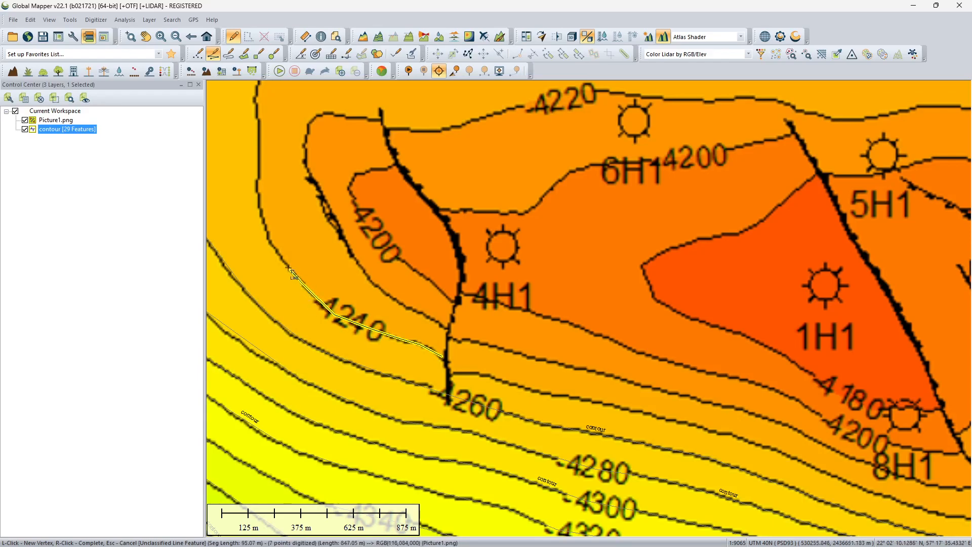
left_click(274, 241)
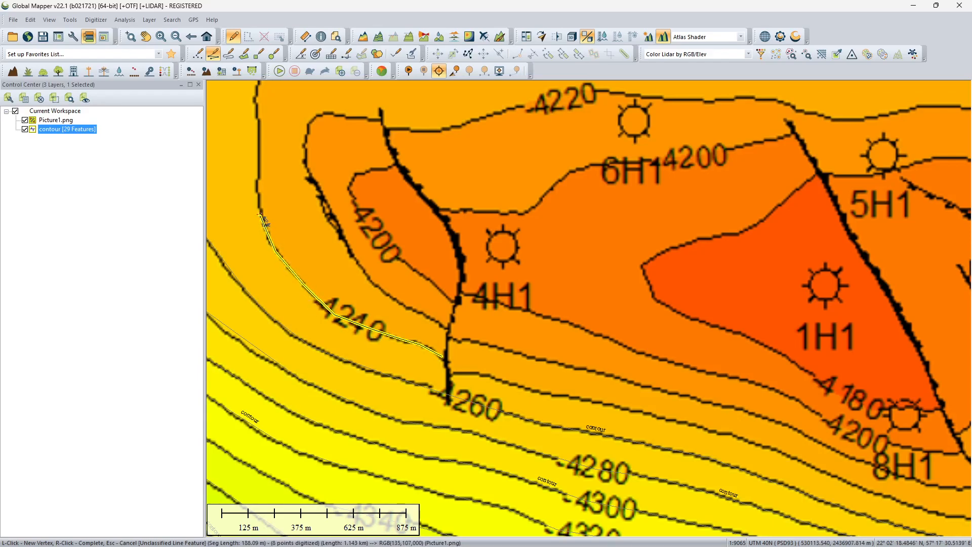
left_click(261, 174)
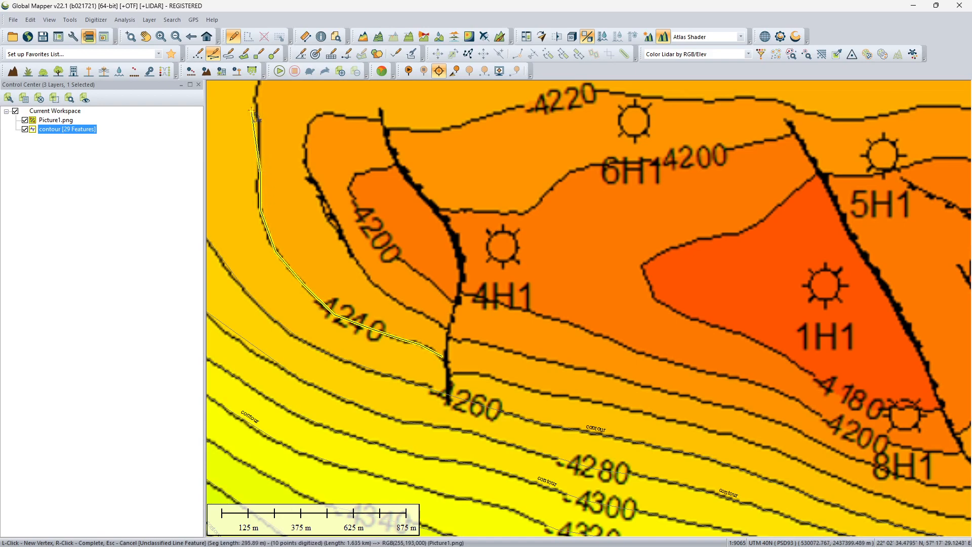
left_click(261, 127)
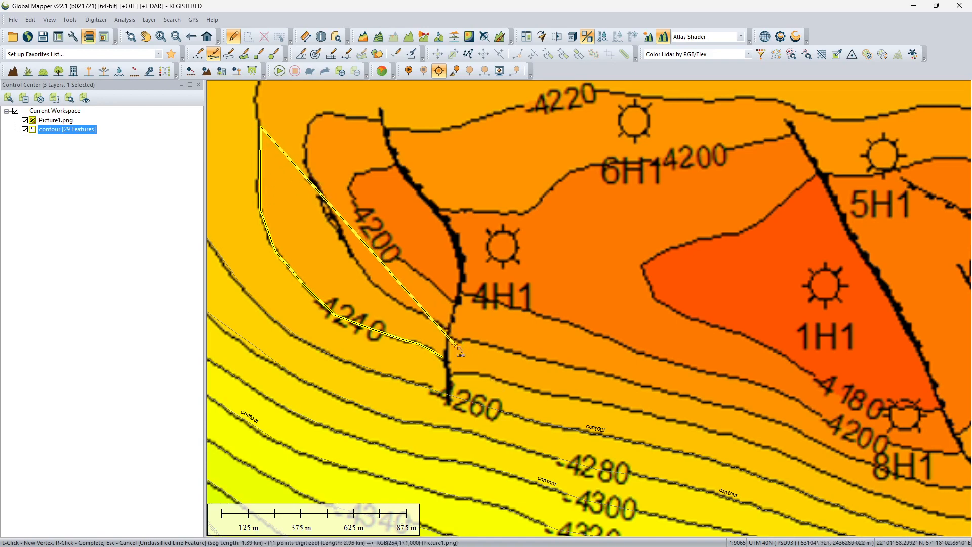
- Continue the -4240 contour around its northwest bend and eastward through the -4240 label north of well 6H1
left_click_drag(349, 252, 380, 429)
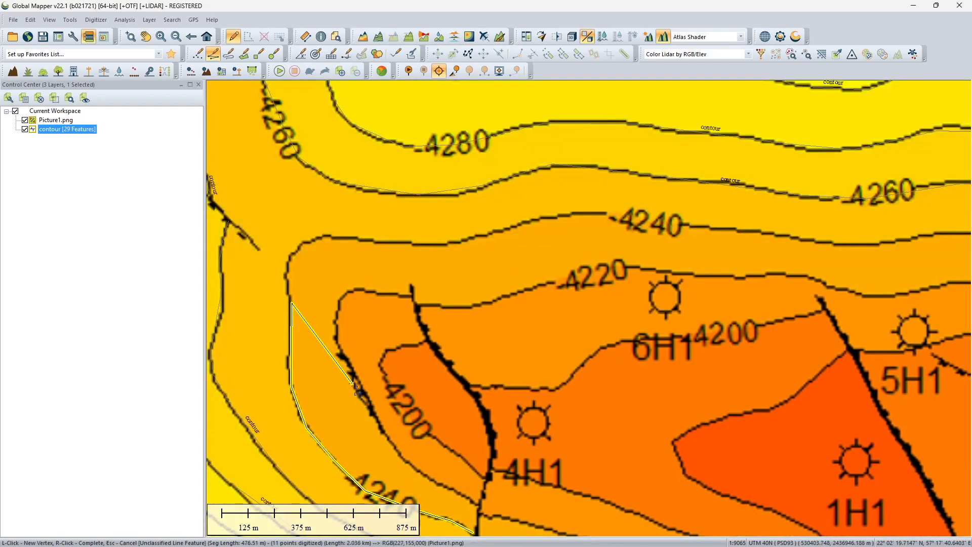
left_click(297, 247)
left_click(335, 238)
left_click(420, 243)
left_click(484, 232)
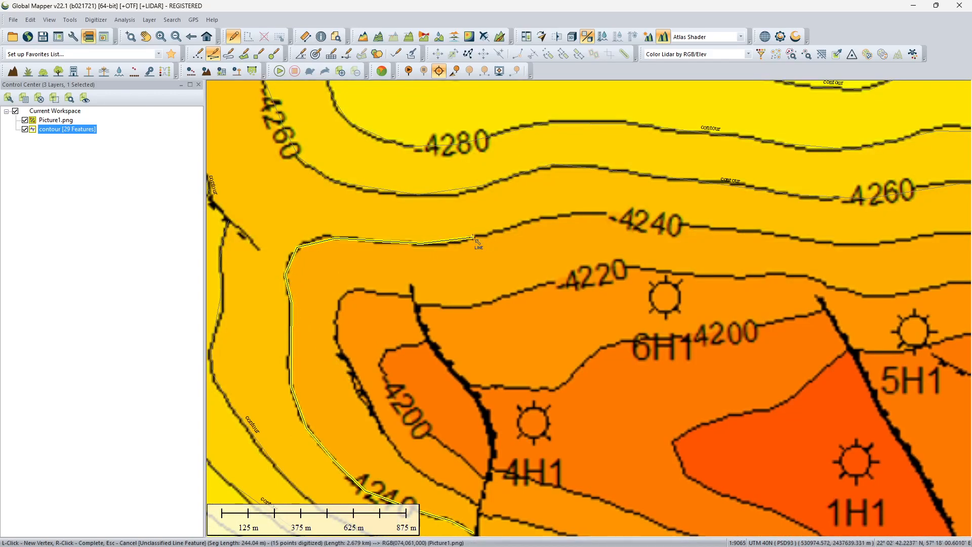
left_click(607, 215)
left_click(694, 225)
left_click(774, 236)
left_click(850, 245)
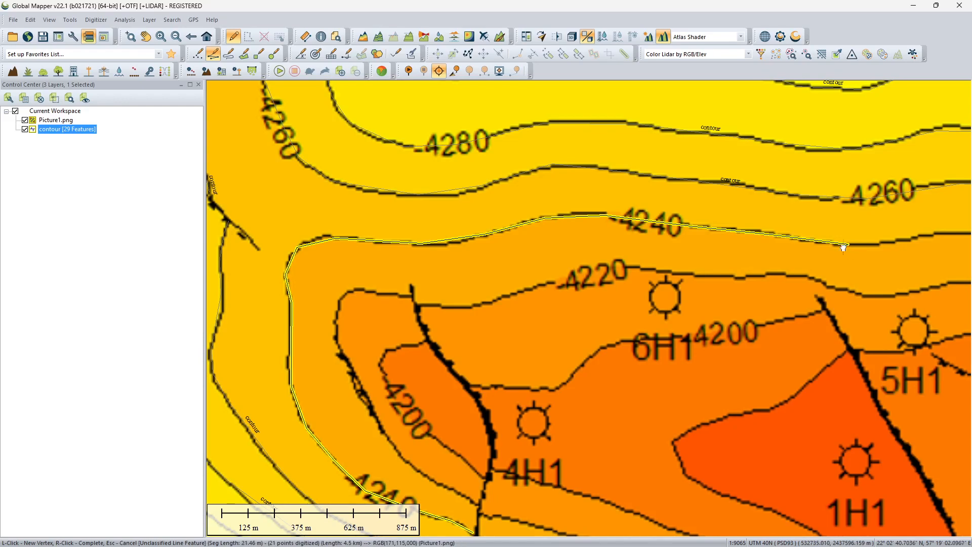
- Trace the -4240 contour eastward north of well 5H1 and southeastward through the next -4240 label
left_click(626, 255)
left_click(720, 258)
left_click(784, 275)
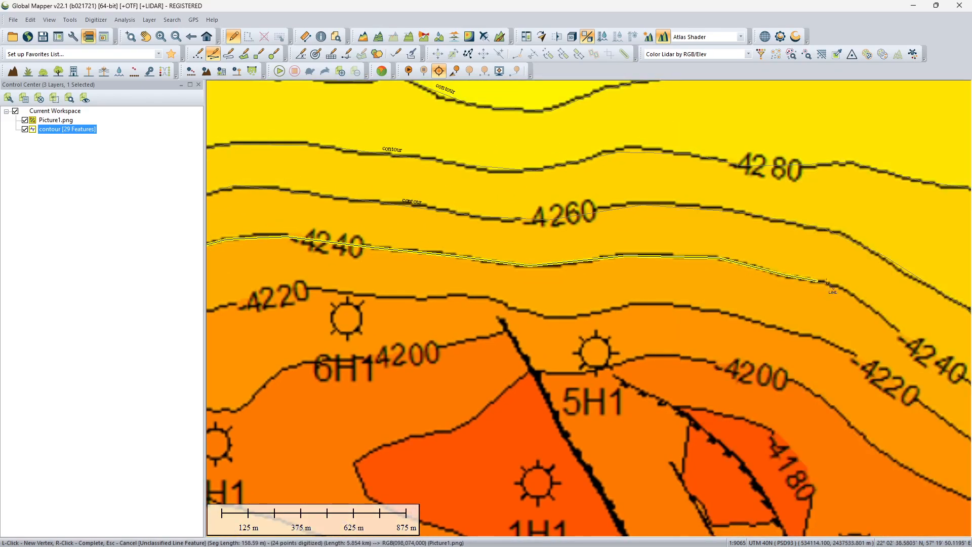
left_click(852, 288)
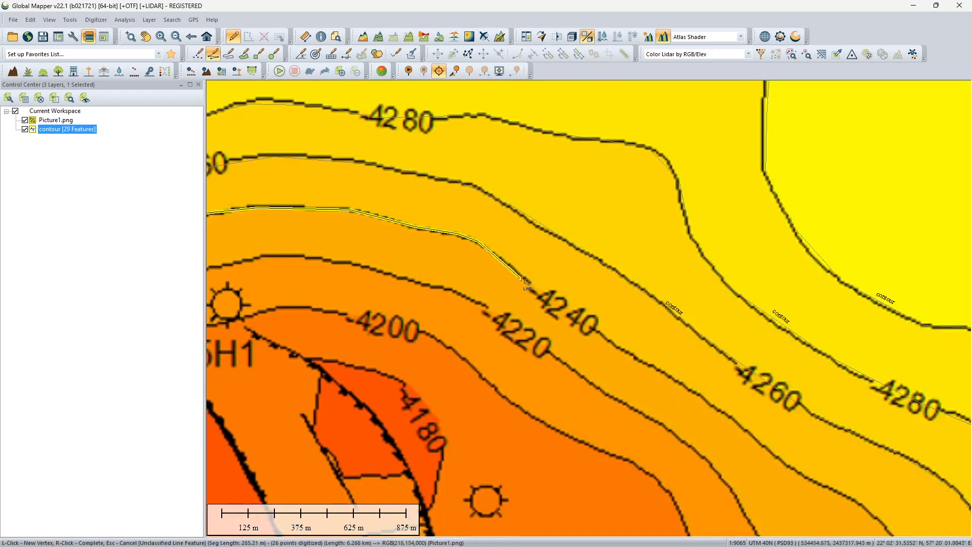
left_click(535, 285)
left_click(602, 334)
left_click(681, 385)
left_click(754, 438)
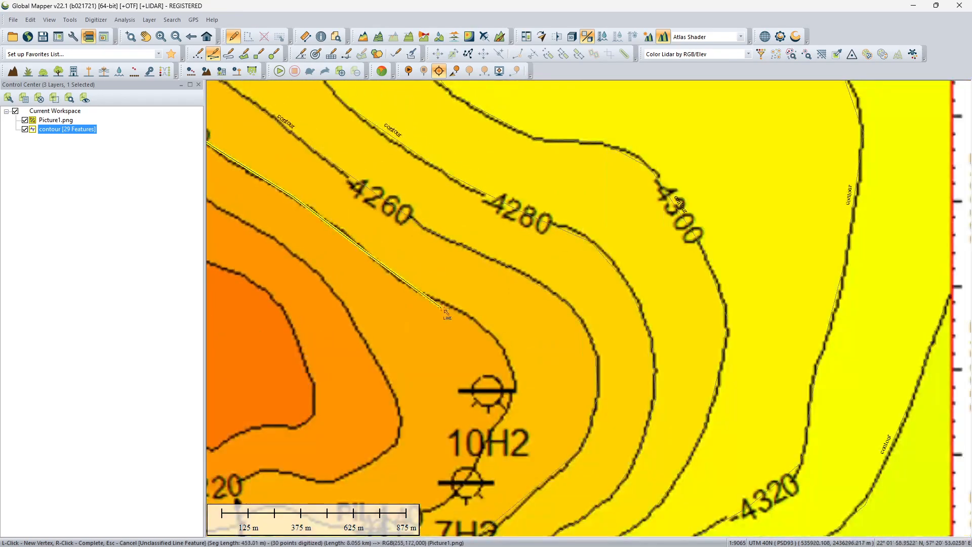
- Trace the -4240 contour around the east side of well 10H2 and down toward well 7H2
left_click(424, 295)
left_click(470, 314)
left_click(514, 375)
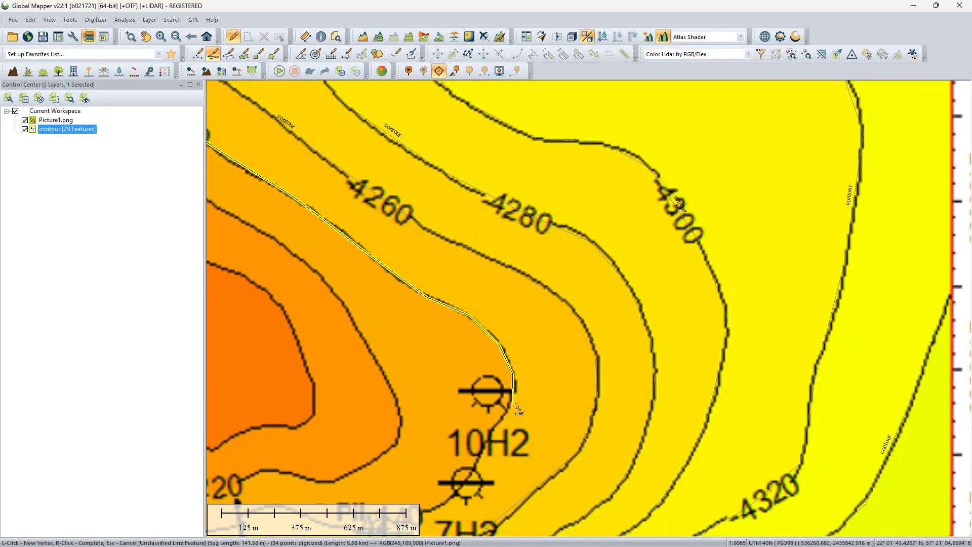
left_click(512, 404)
left_click(485, 442)
left_click_drag(485, 442, 569, 306)
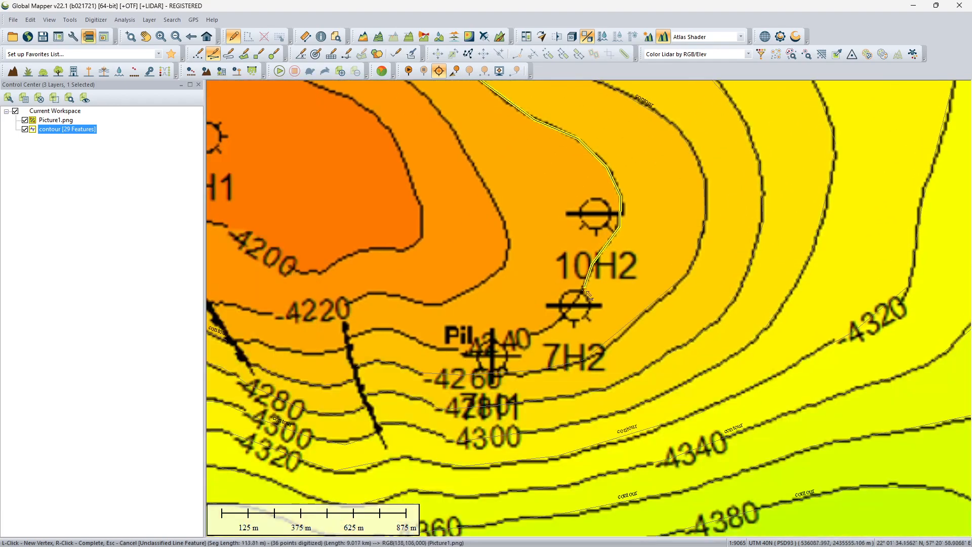
- Continue the -4240 contour from well 7H2 westward through the label at well 7H1 to the fault below the -4220 label
left_click(582, 292)
left_click(557, 320)
left_click(486, 347)
left_click(453, 346)
left_click(447, 347)
left_click(398, 334)
left_click(375, 330)
scroll(368, 337, "down", 2)
scroll(355, 339, "up", 5)
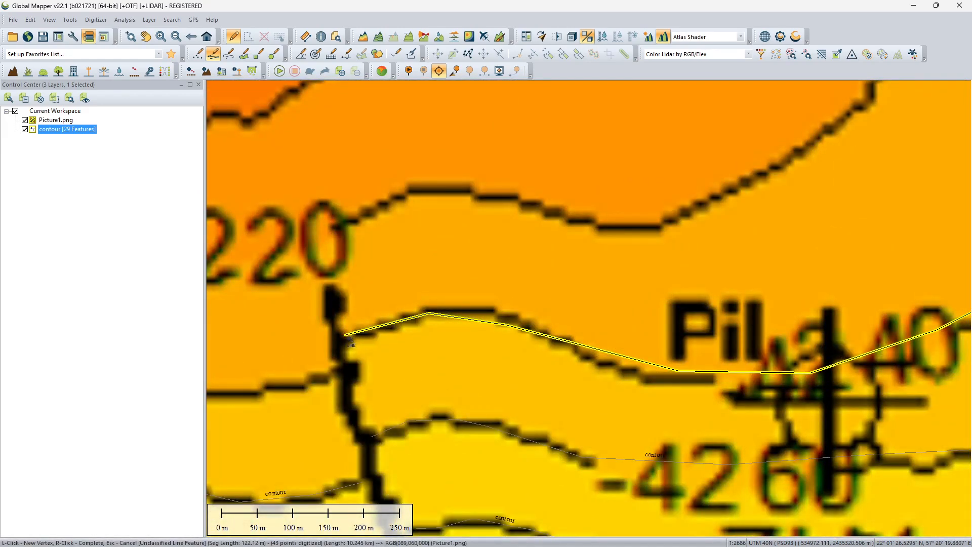
- Finish the long line at the fault, name it contour and add base_depth with value -4240
right_click(346, 336)
type("contour")
left_click(406, 332)
left_click(453, 286)
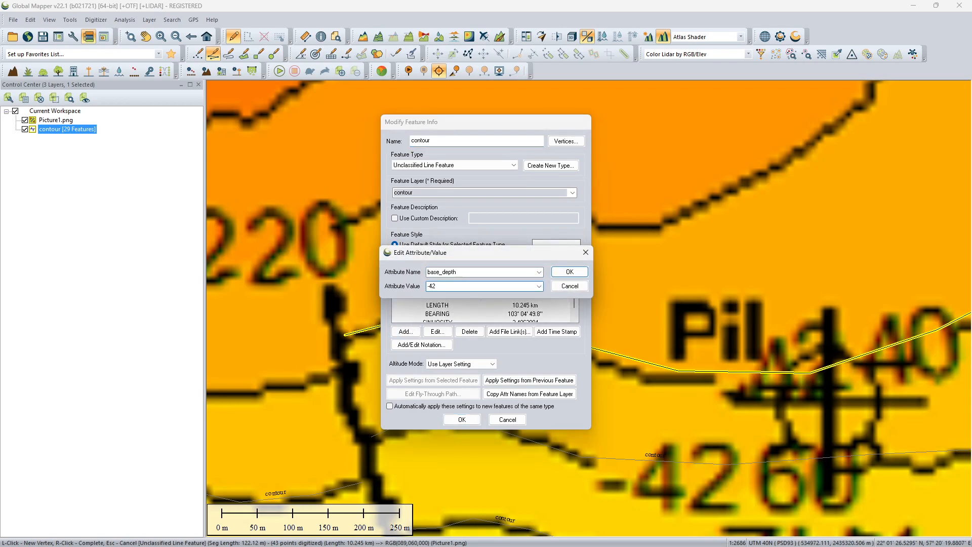
left_click(569, 272)
left_click(461, 420)
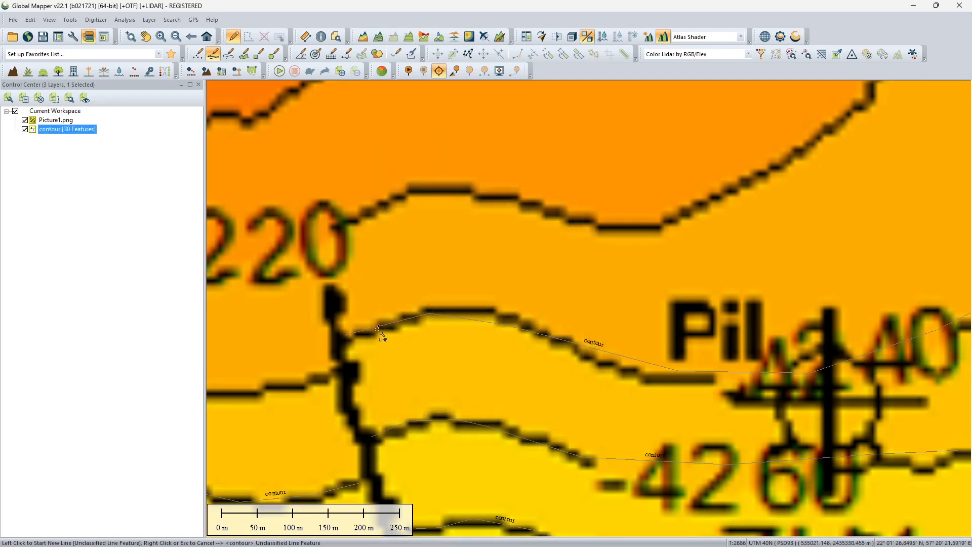
scroll(573, 315, "down", 3)
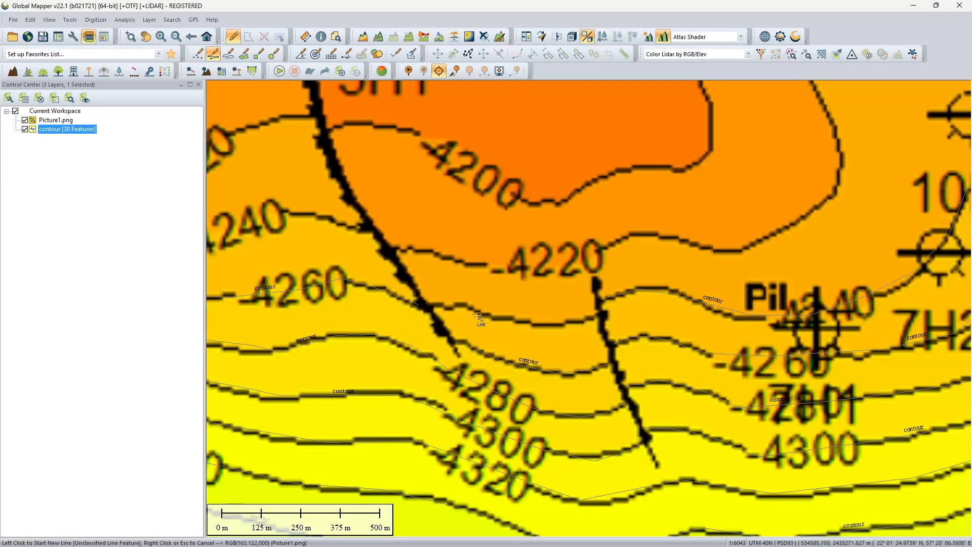
- Trace the short -4240 contour segment between the two faults, just south of the -4220 label
left_click(430, 303)
left_click(469, 309)
left_click(536, 324)
left_click(586, 321)
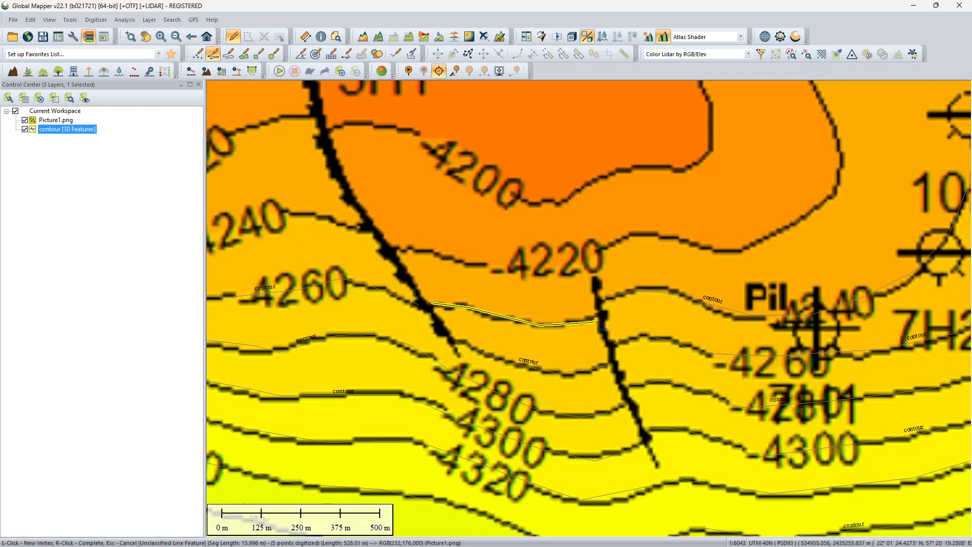
- Finish the short line between the faults, name it contour and add base_depth with value -4240
right_click(597, 320)
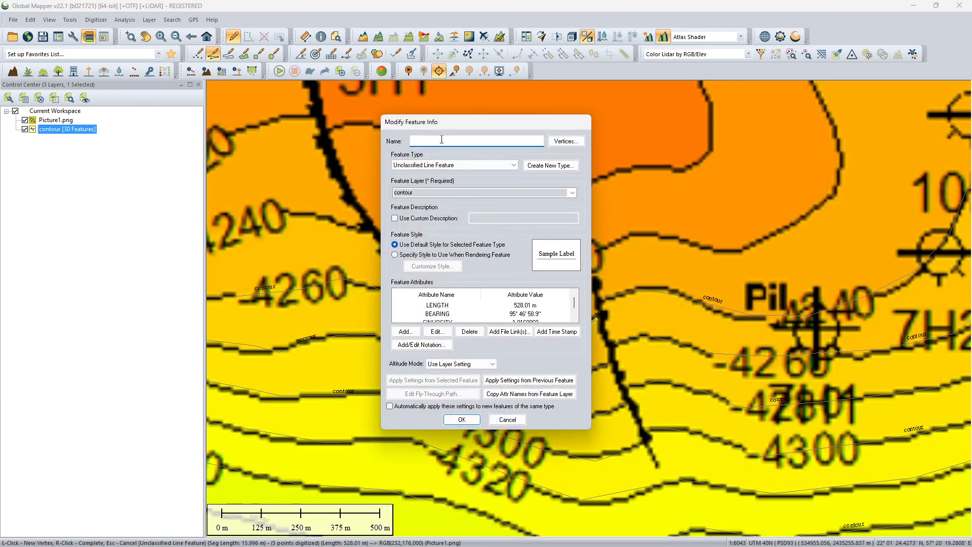
left_click_drag(442, 131, 732, 141)
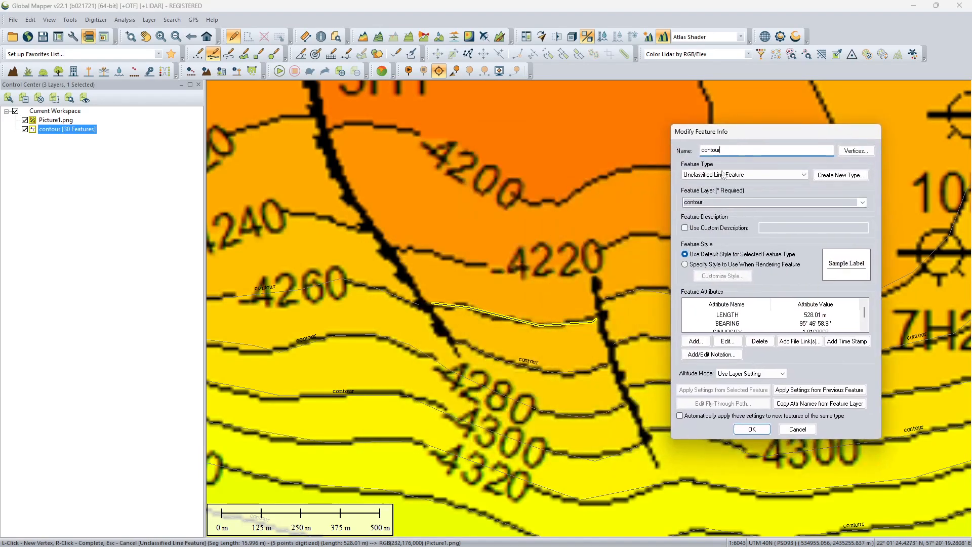
left_click(693, 341)
left_click(724, 298)
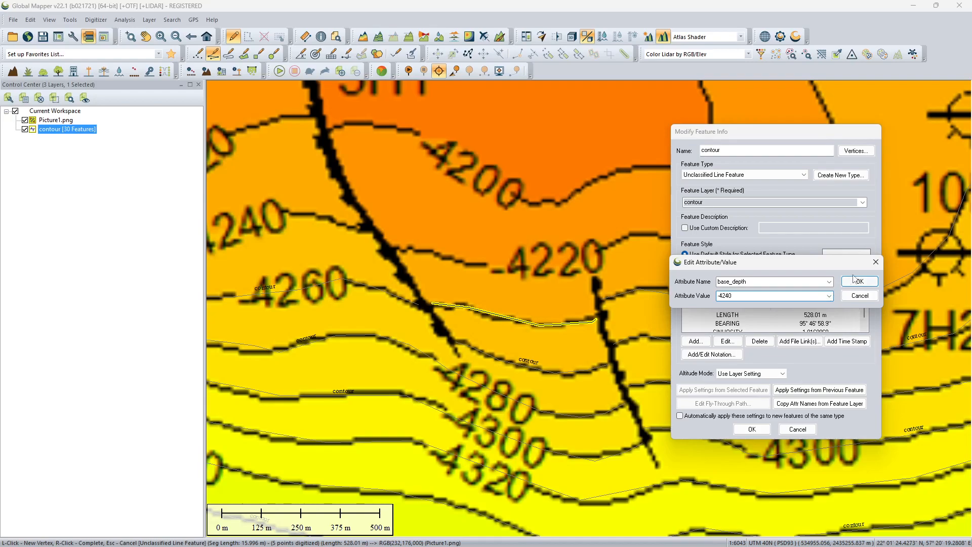
type("-4240")
left_click(859, 282)
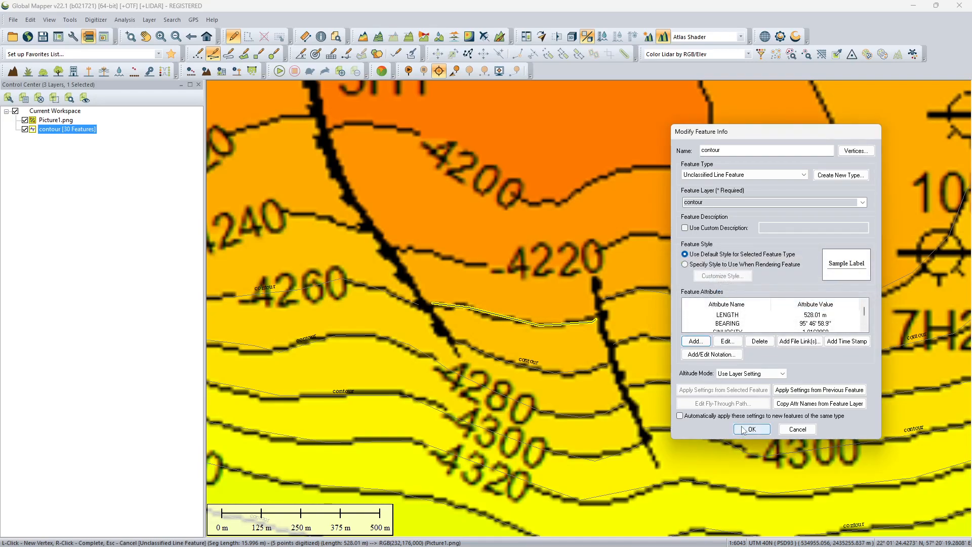
left_click(743, 427)
- Start tracing the -4240 contour from the fault southwest of well 3H1 westward through the -4240 label
scroll(449, 298, "down", 2)
left_click_drag(337, 274, 594, 347)
scroll(595, 347, "down", 1)
scroll(595, 347, "up", 3)
scroll(497, 329, "down", 1)
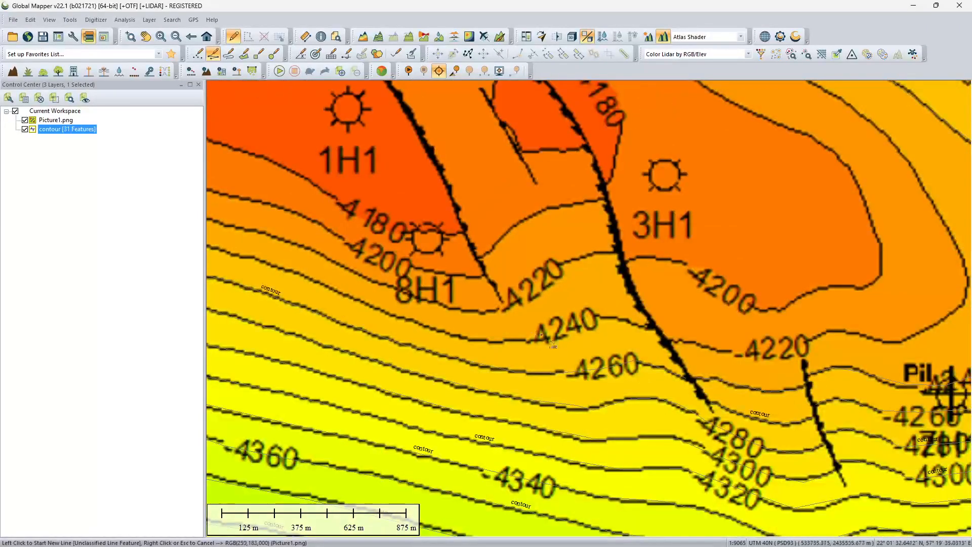
scroll(641, 334, "up", 1)
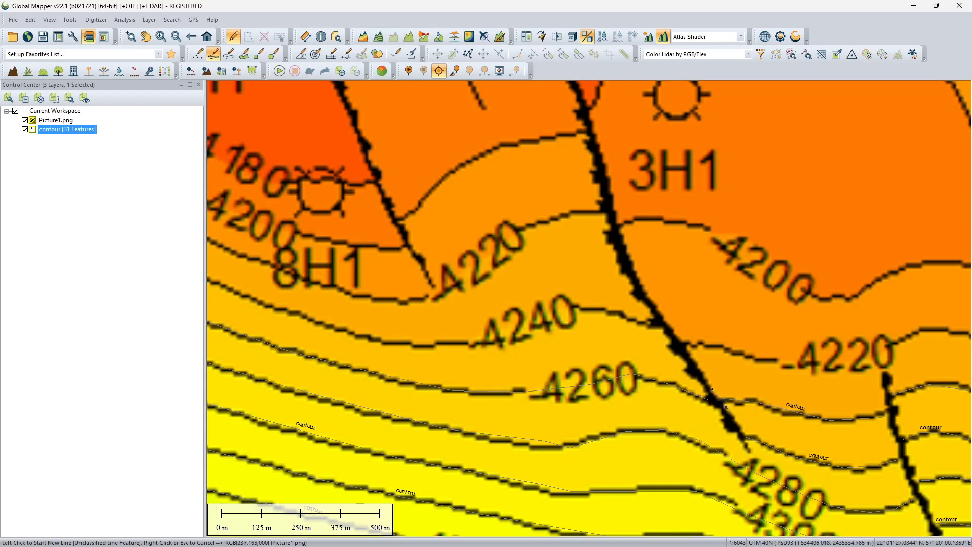
left_click(655, 323)
left_click(597, 307)
left_click(557, 313)
left_click(497, 338)
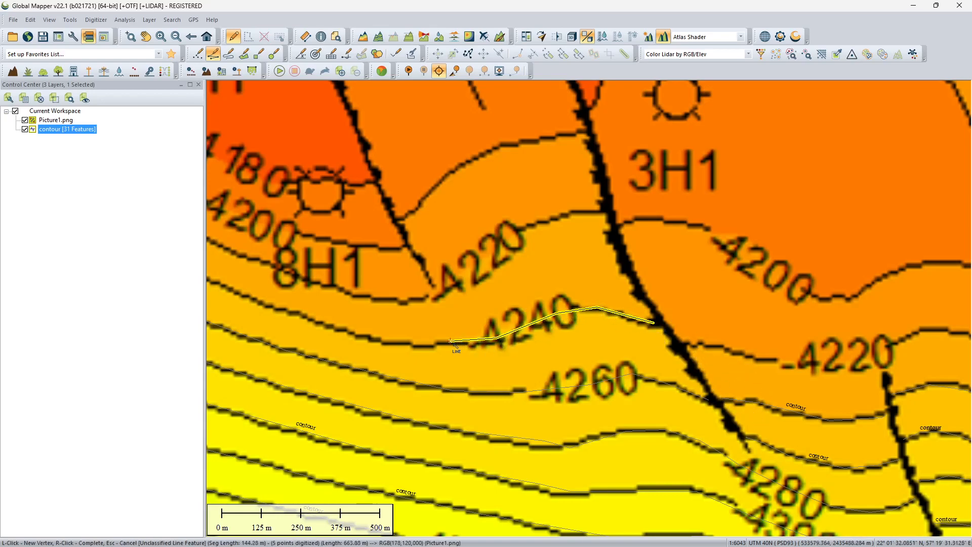
- Continue the -4240 contour westward below well 8H1 to the fault just above the -4260 label south of well 4H1
left_click_drag(405, 344, 693, 380)
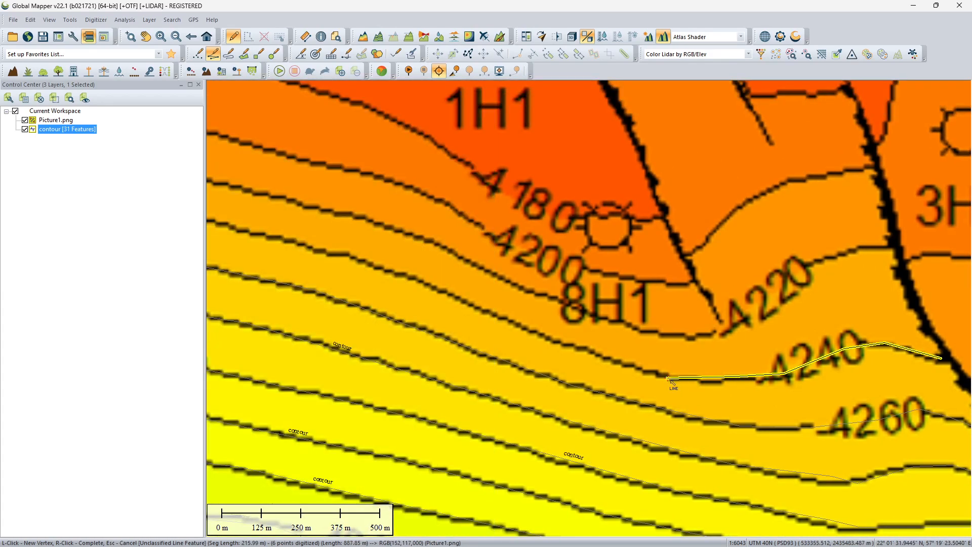
left_click(661, 375)
left_click(556, 342)
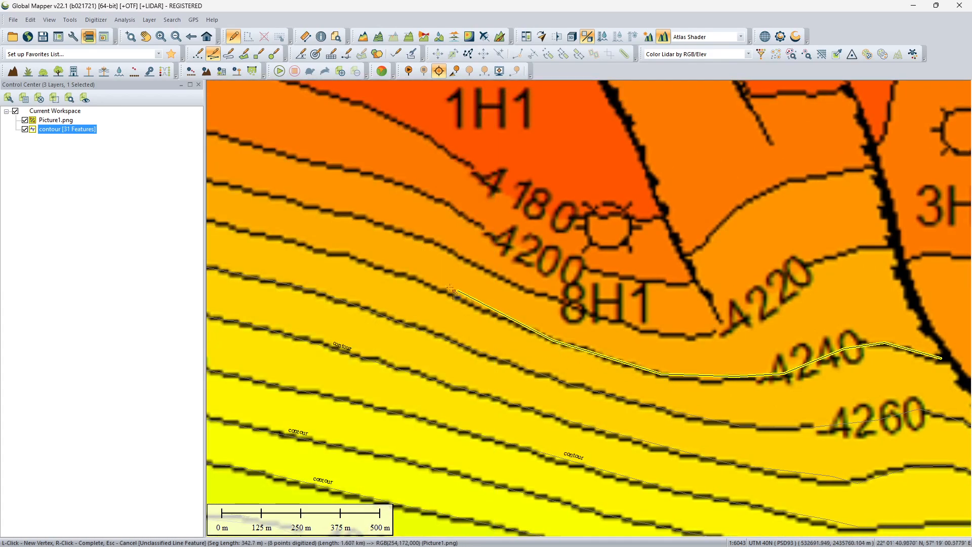
left_click(434, 290)
left_click(332, 254)
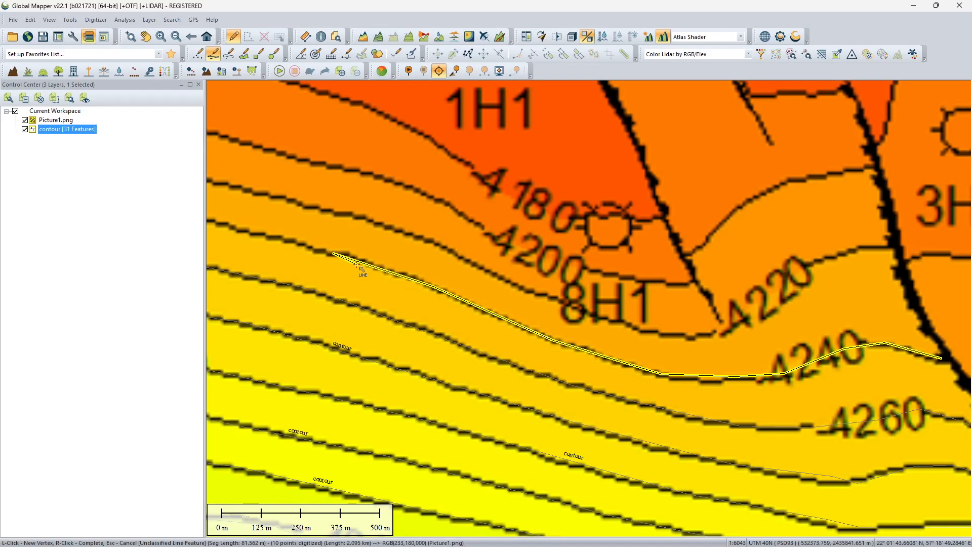
left_click_drag(315, 260, 608, 362)
left_click(395, 304)
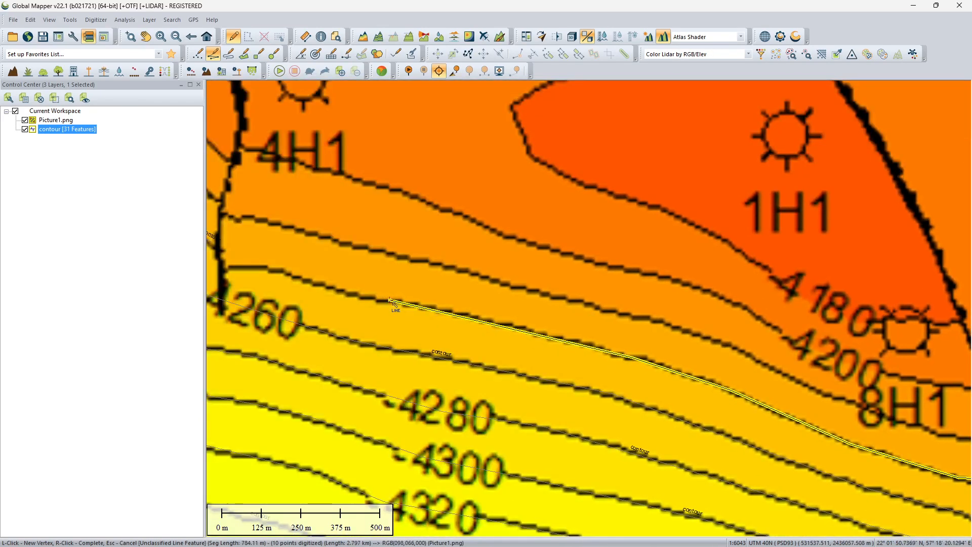
left_click(313, 285)
left_click(269, 269)
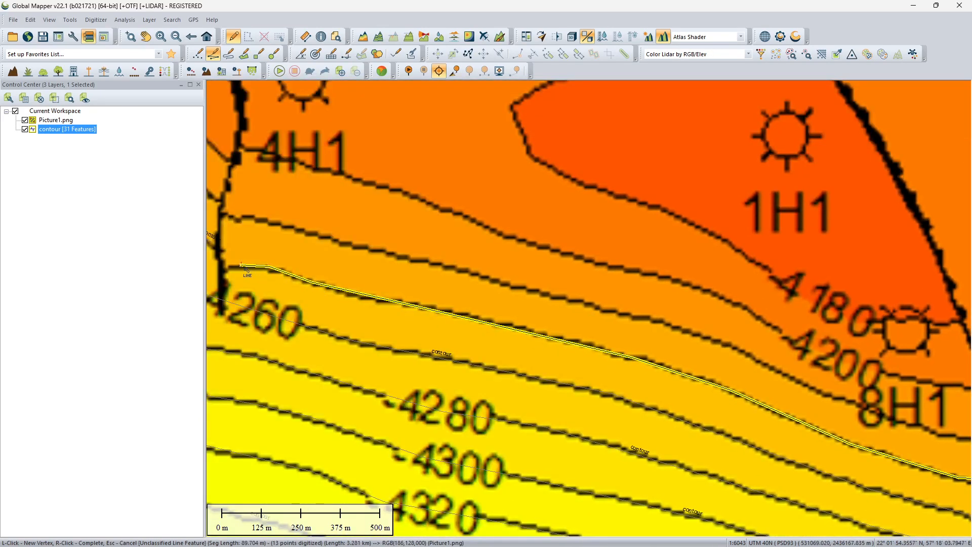
left_click_drag(244, 267, 513, 342)
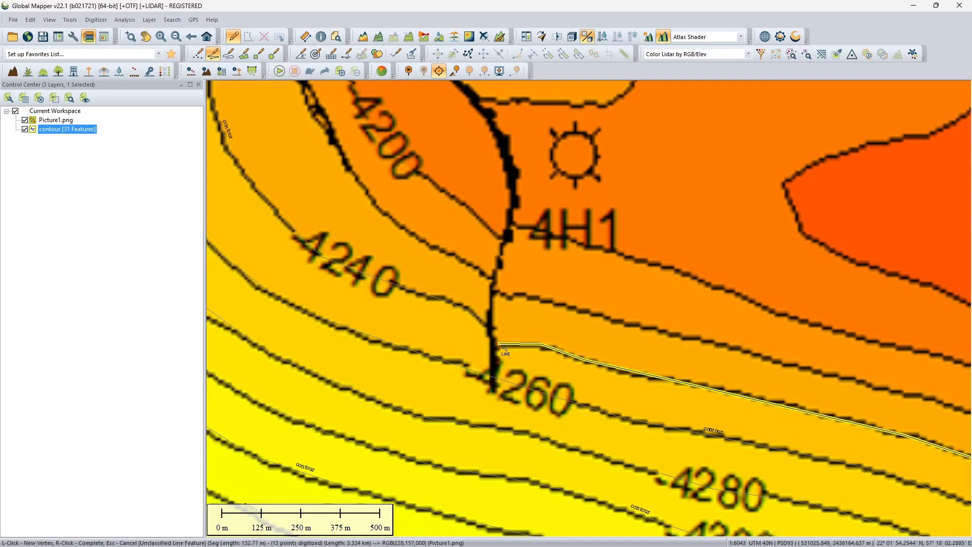
- Finish the -4240 line at the fault, name it contour and add its base_depth value
right_click(504, 345)
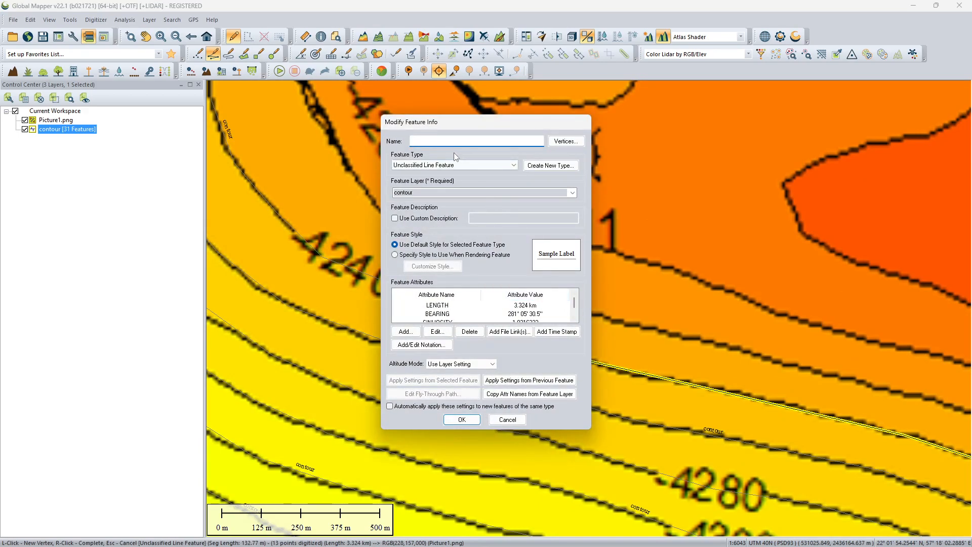
type("contour")
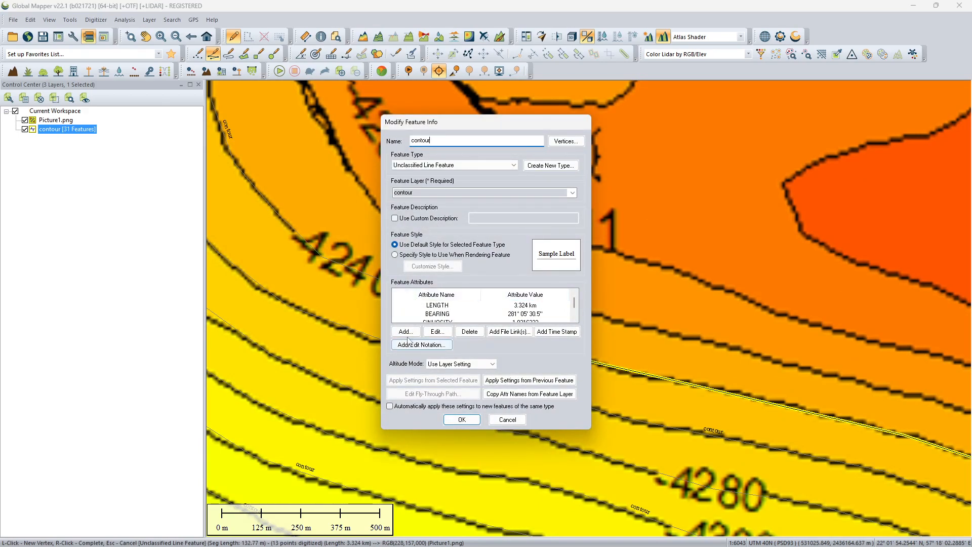
left_click(405, 332)
left_click(448, 287)
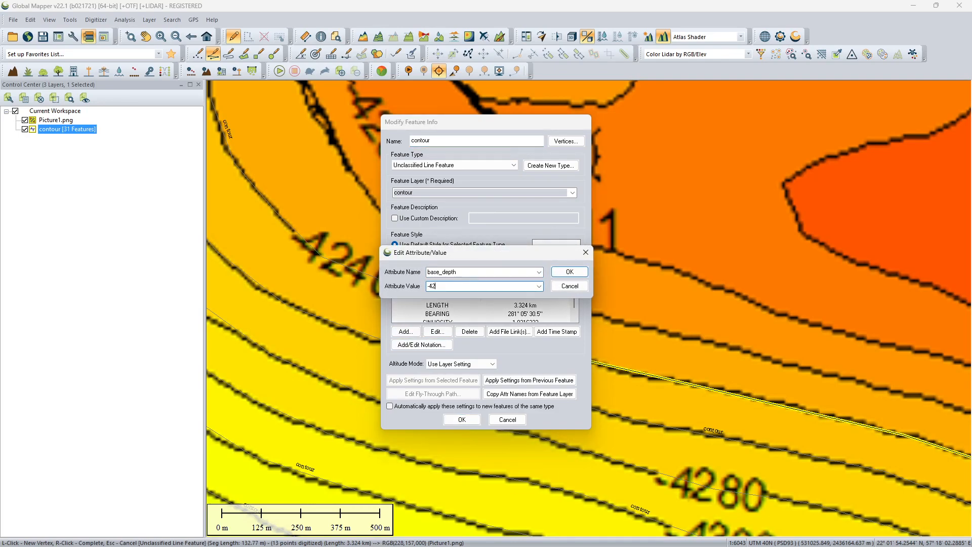
left_click(570, 273)
left_click(460, 419)
- Examine the contours around well 4H1 to find the next one that still needs tracing
scroll(494, 273, "down", 2)
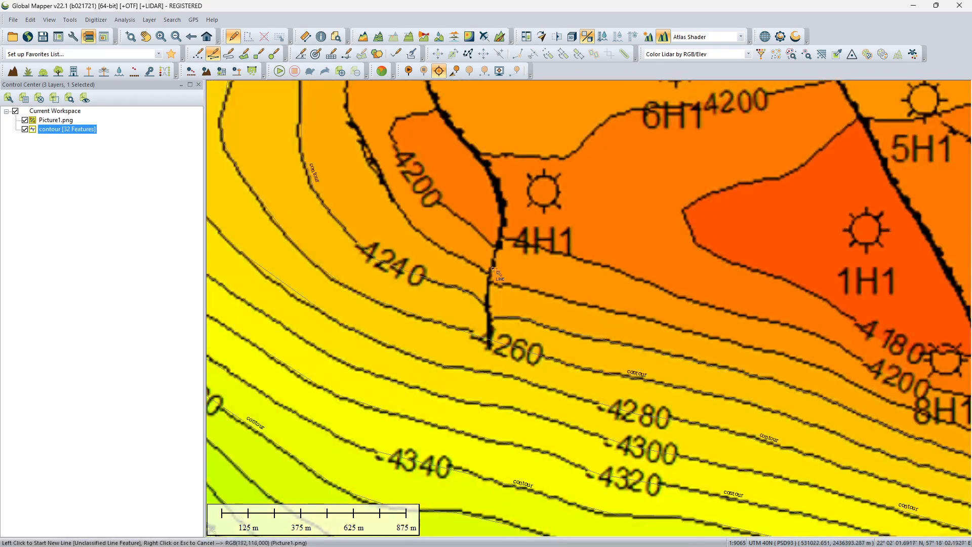
scroll(494, 273, "down", 2)
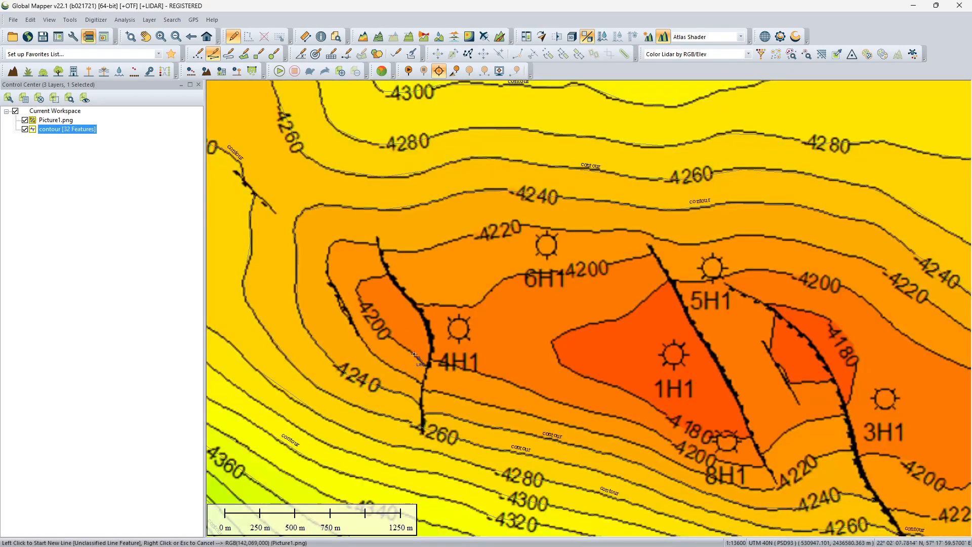
scroll(415, 354, "up", 2)
scroll(370, 280, "down", 1)
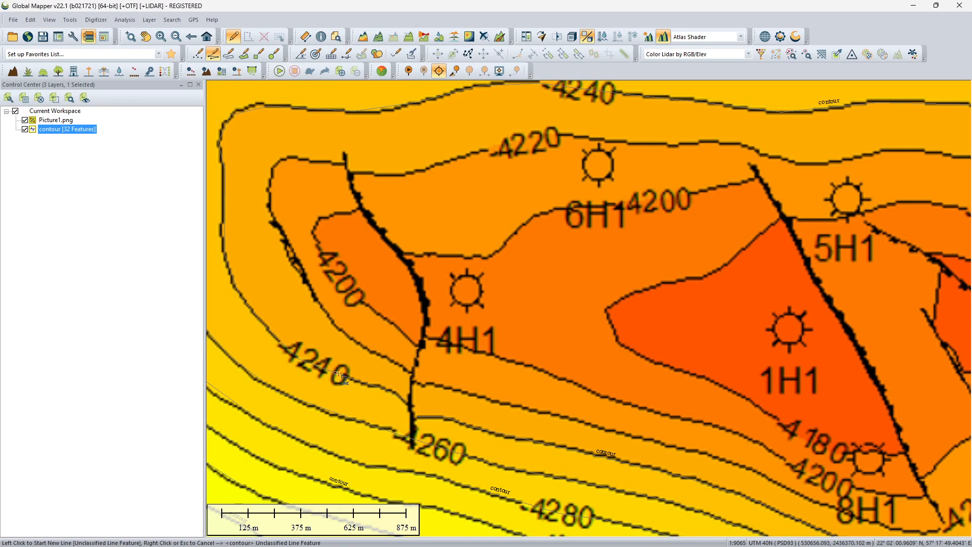
left_click_drag(326, 337, 377, 306)
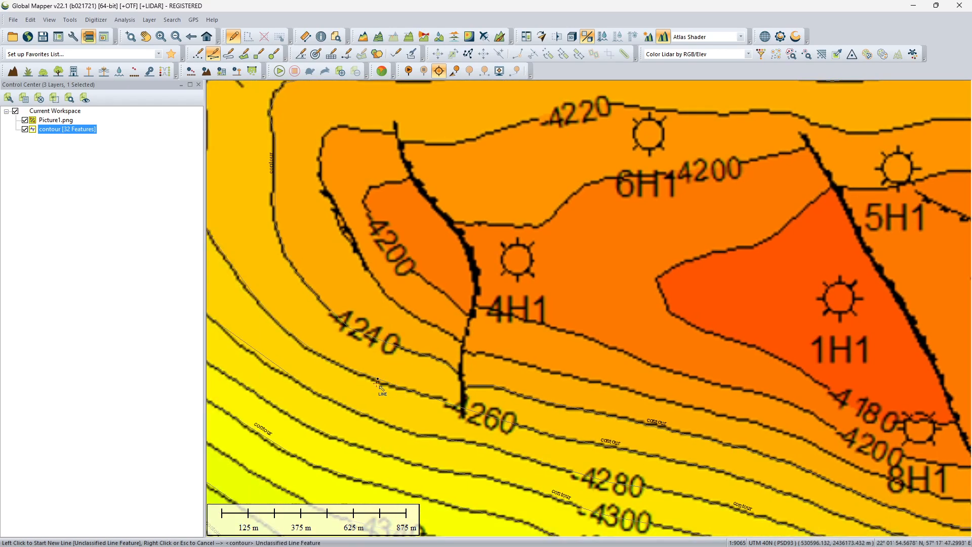
scroll(378, 383, "down", 2)
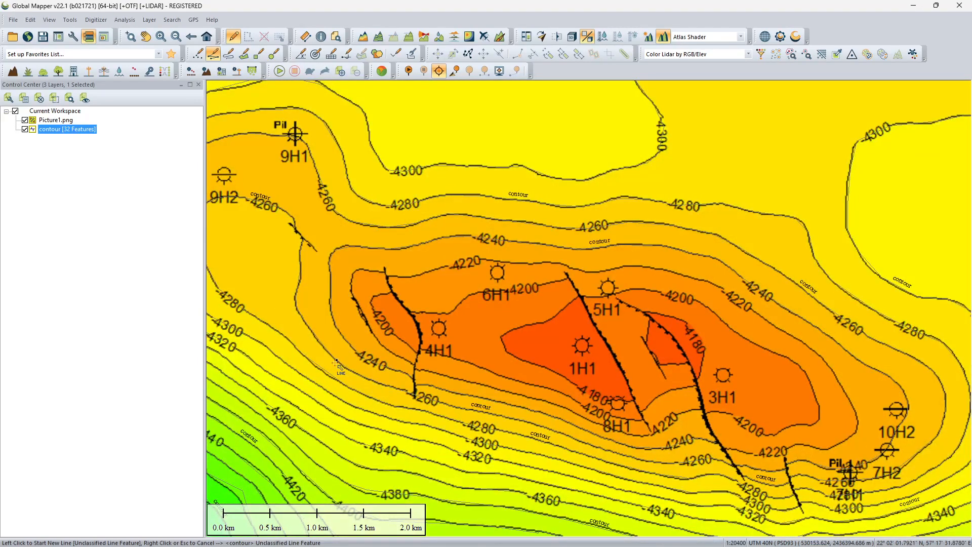
scroll(422, 413, "up", 2)
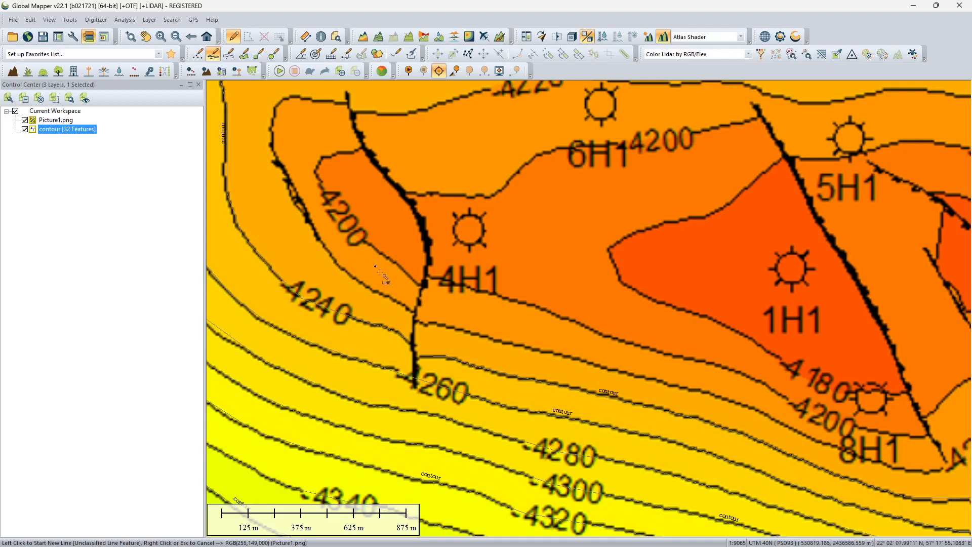
left_click_drag(354, 251, 368, 328)
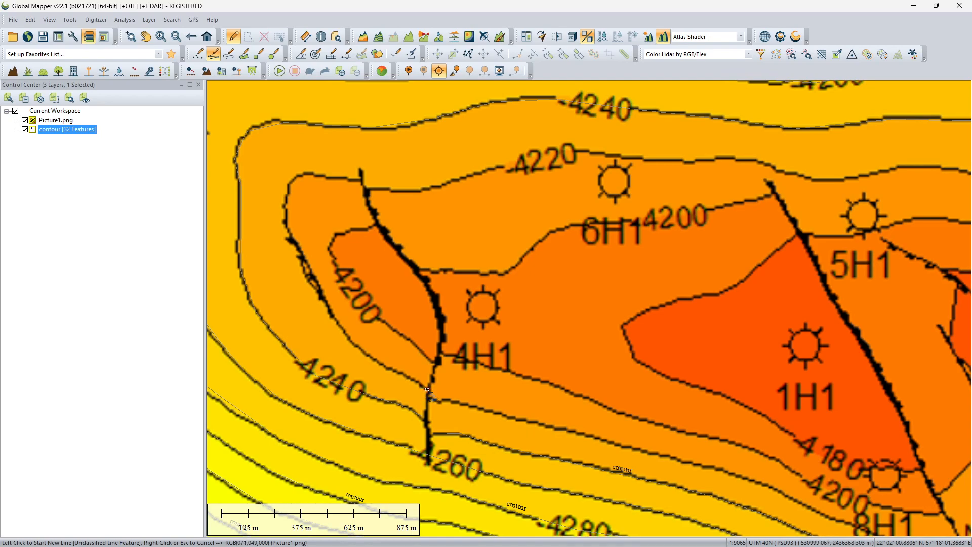
- Trace the -4220 contour west of well 4H1, from the fault's lower part around the small western fault to the main fault's upper end
left_click(427, 389)
left_click(383, 365)
left_click(340, 327)
left_click(335, 310)
left_click(309, 267)
left_click(289, 232)
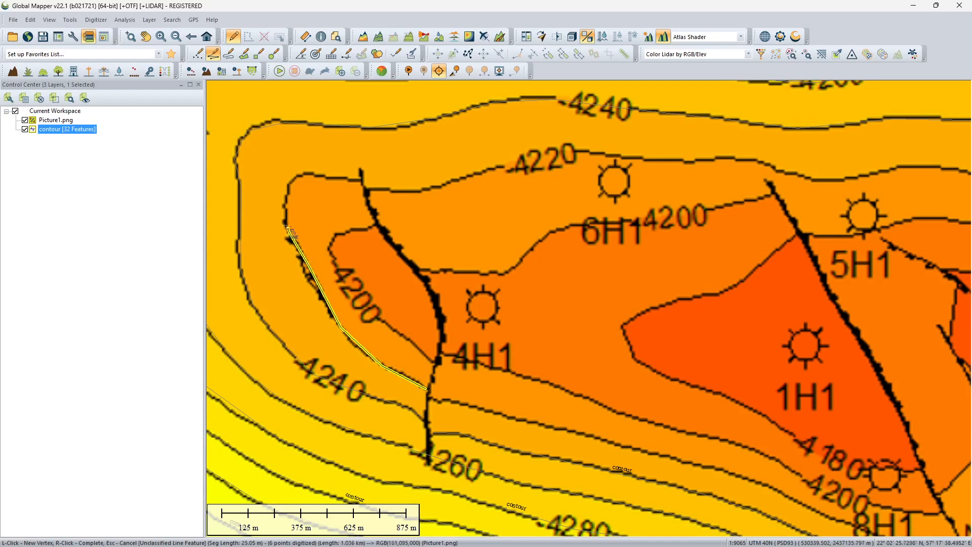
left_click(285, 206)
left_click(287, 188)
left_click(299, 175)
left_click(326, 177)
left_click(358, 180)
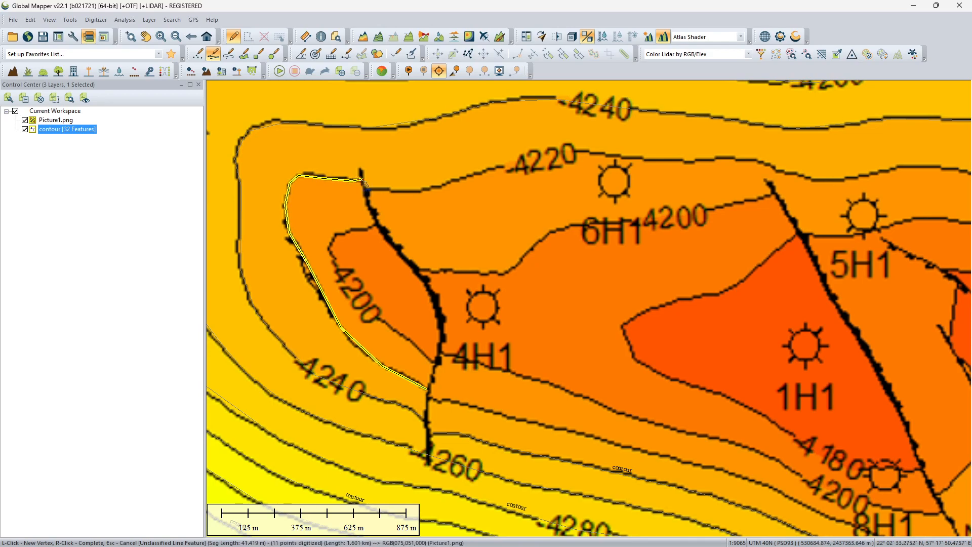
- Finish the line west of well 4H1, name it contour and add its base_depth value
right_click(363, 183)
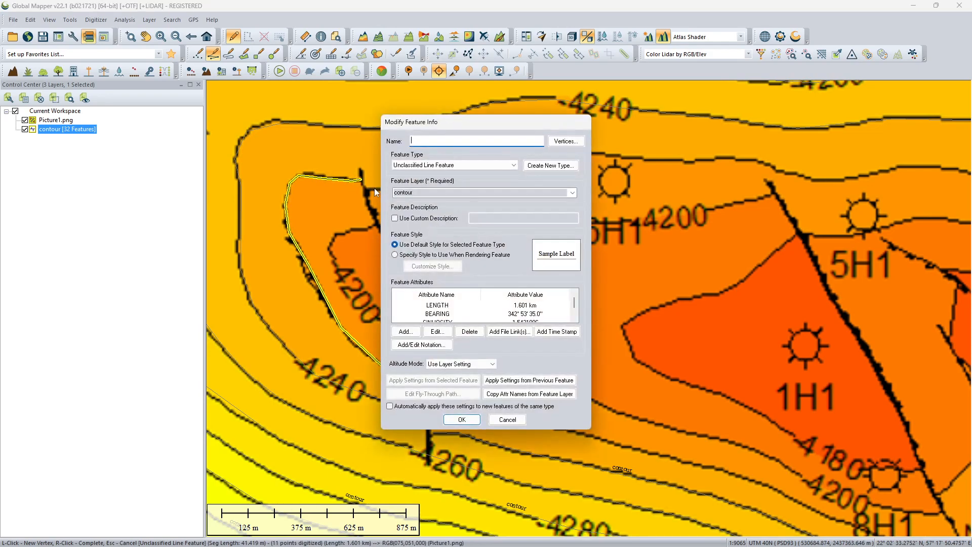
left_click(405, 331)
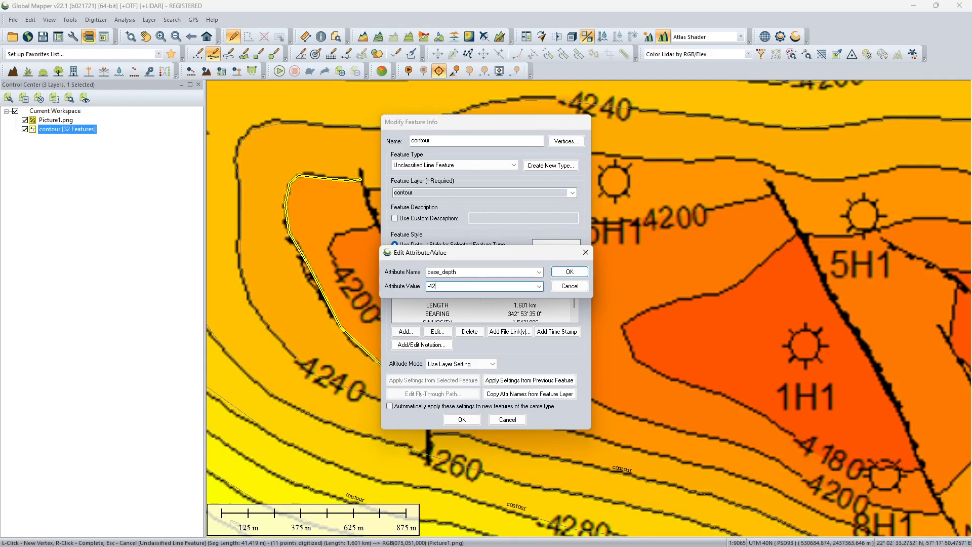
left_click(565, 272)
left_click(462, 420)
- Trace the -4220 contour from the fault northwest of well 4H1 eastward through the -4220 label and past well 6H1
scroll(395, 206, "down", 3)
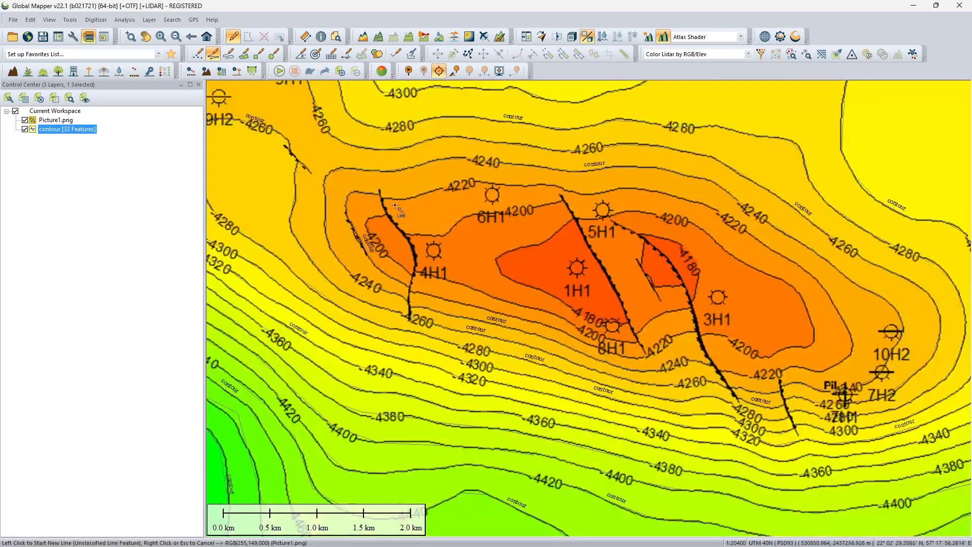
scroll(395, 205, "up", 3)
left_click(352, 185)
left_click(410, 184)
left_click(479, 166)
left_click(566, 143)
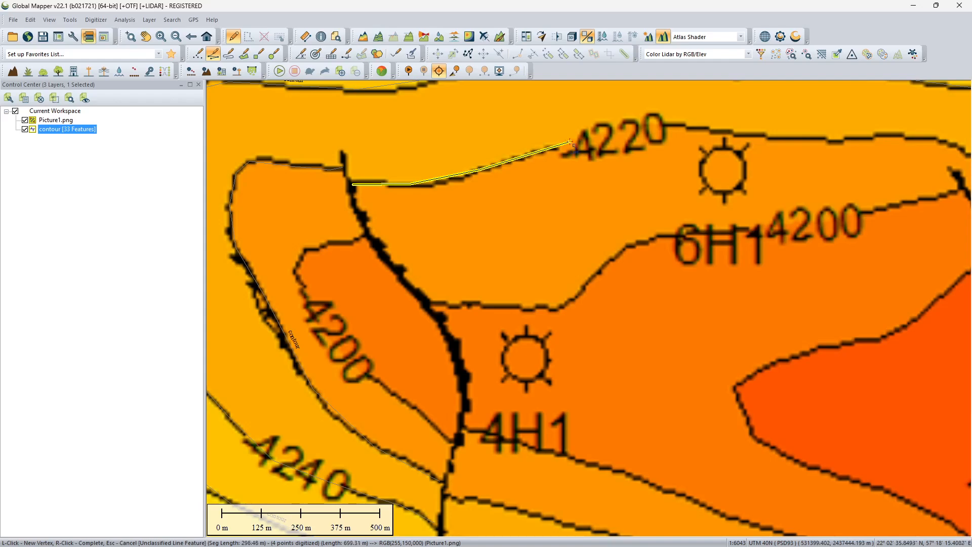
left_click(661, 122)
left_click(738, 135)
left_click(842, 142)
- Continue the -4220 contour eastward from well 6H1 to just north of well 5H1
left_click_drag(848, 145, 499, 254)
left_click(553, 245)
left_click(633, 266)
left_click(706, 276)
left_click(768, 263)
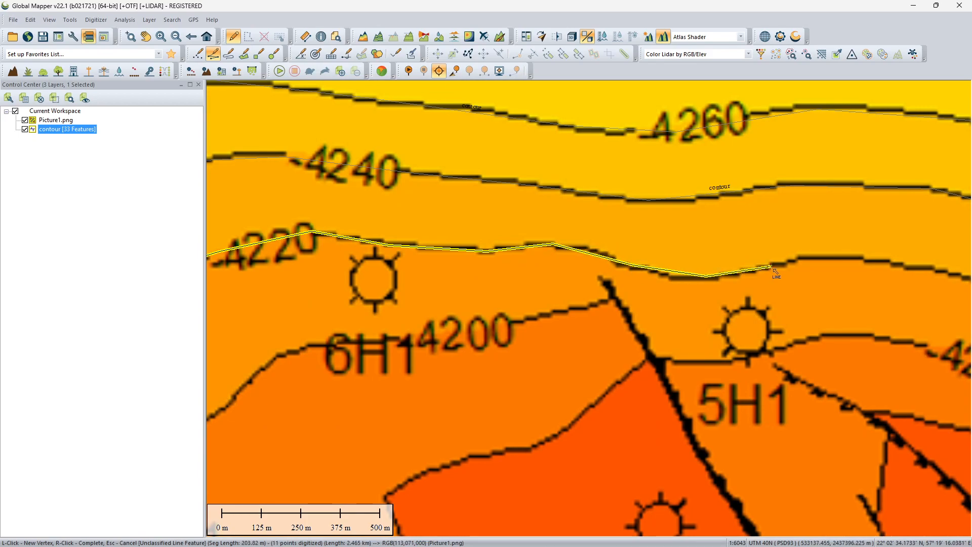
left_click(861, 259)
- Continue the -4220 contour southeastward from well 5H1 through the next -4220 label
left_click_drag(874, 258, 449, 278)
left_click(568, 307)
left_click(657, 328)
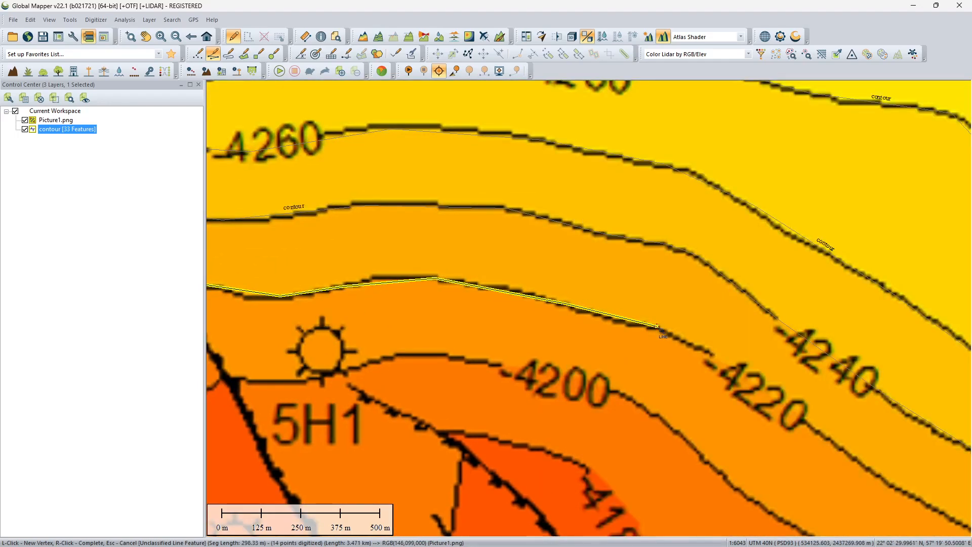
left_click(747, 380)
left_click_drag(738, 371, 547, 295)
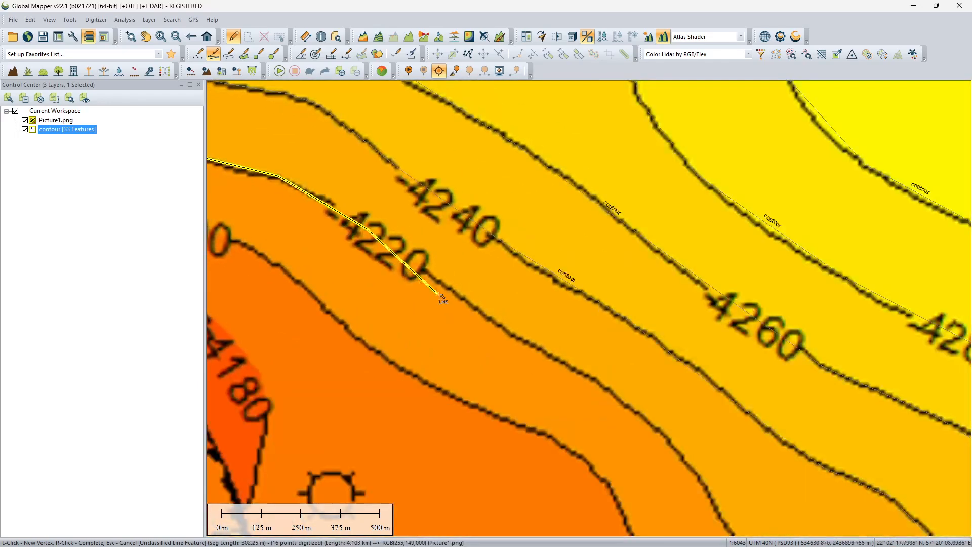
left_click(495, 325)
left_click(606, 388)
- Continue the -4220 contour southeastward from its second label toward the bend west of well 10H2
left_click_drag(614, 389, 351, 191)
left_click(416, 252)
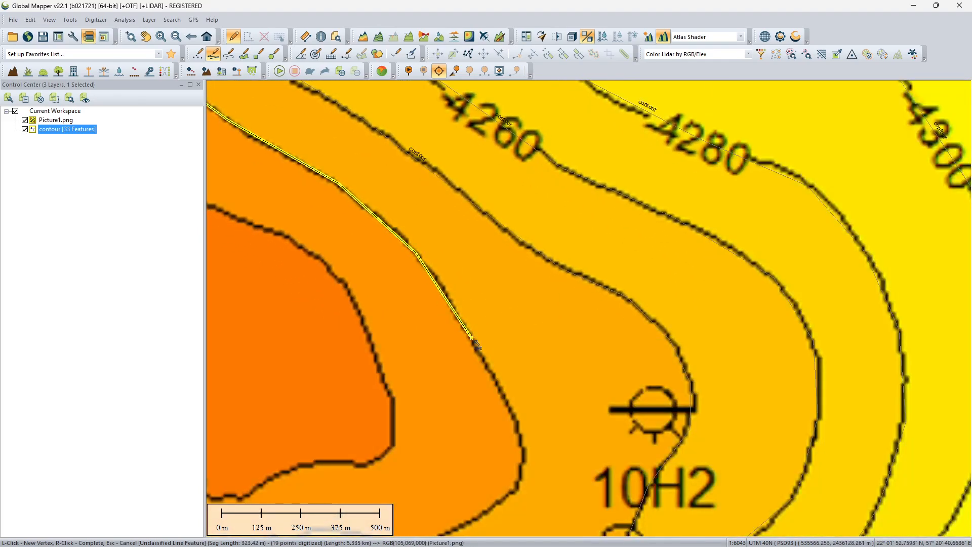
left_click(502, 390)
left_click(509, 446)
scroll(506, 444, "down", 3)
scroll(502, 440, "up", 1)
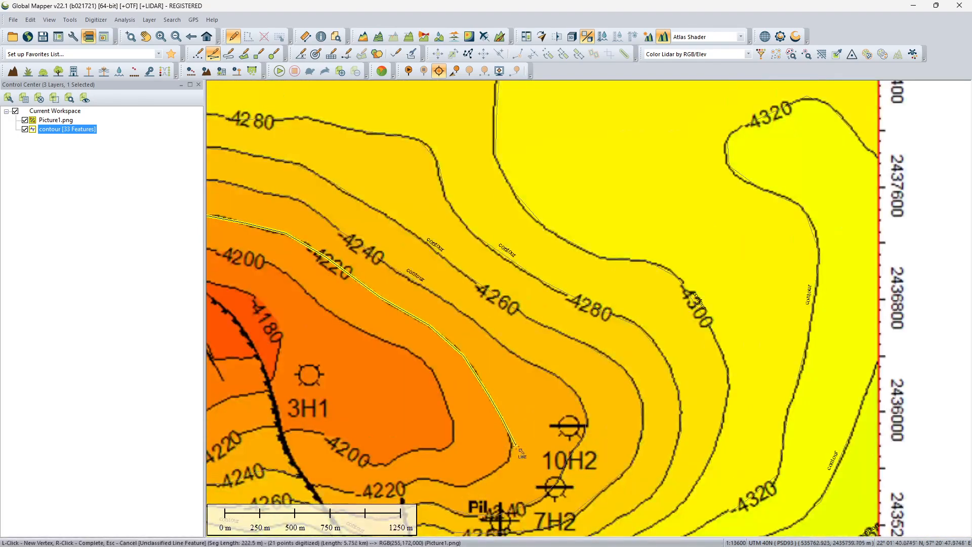
left_click_drag(485, 459, 541, 390)
scroll(557, 387, "down", 1)
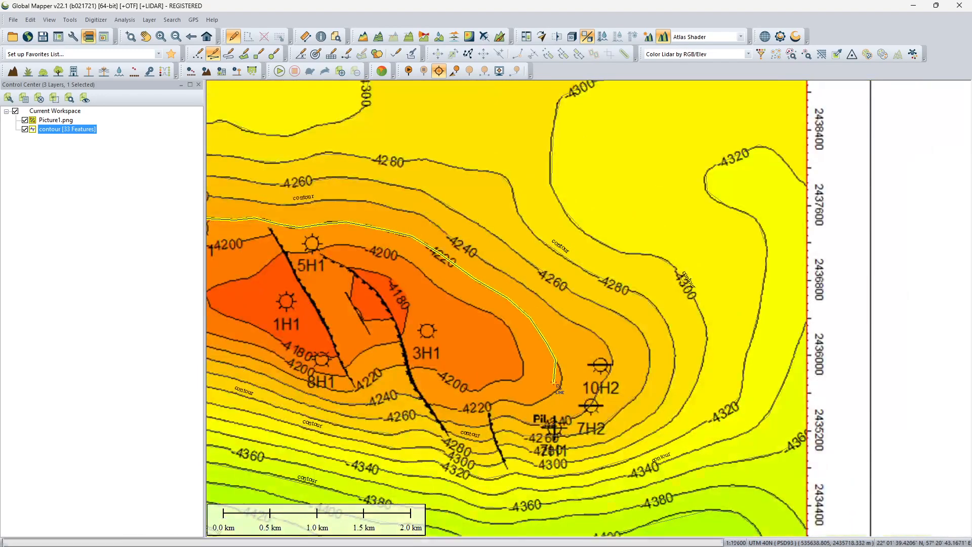
scroll(552, 386, "up", 3)
left_click(580, 343)
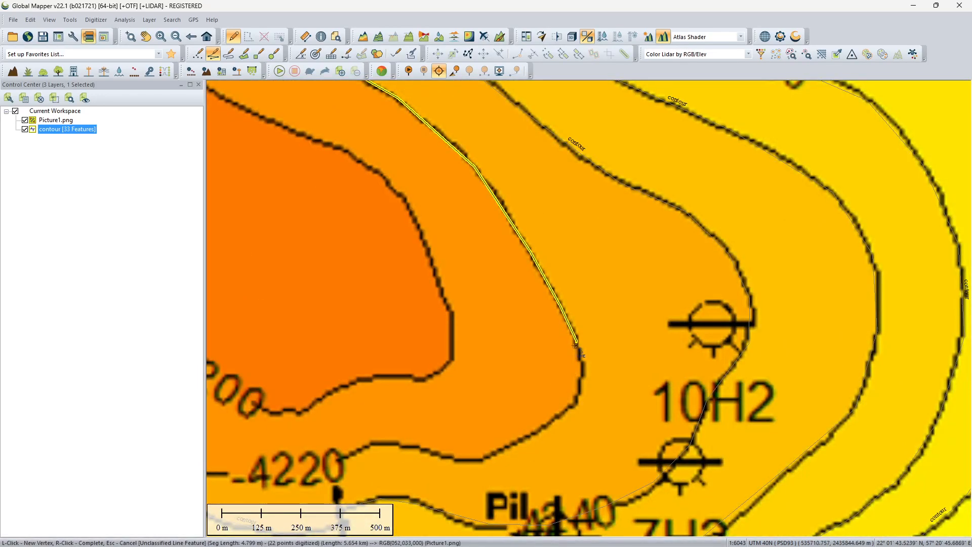
- Trace the -4220 contour around its eastern bend and back westward to the -4220 label north of the short fault
left_click(581, 389)
left_click(560, 416)
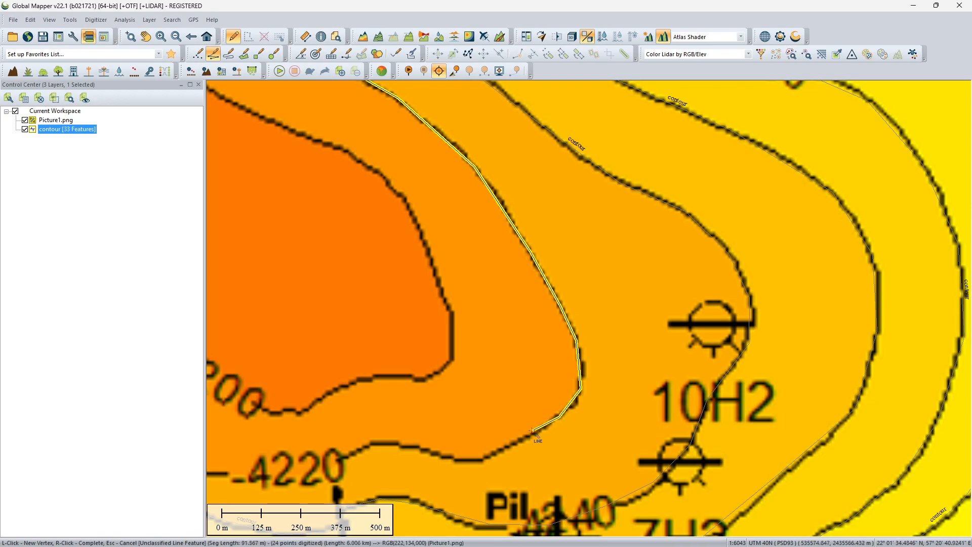
left_click(513, 444)
left_click(481, 460)
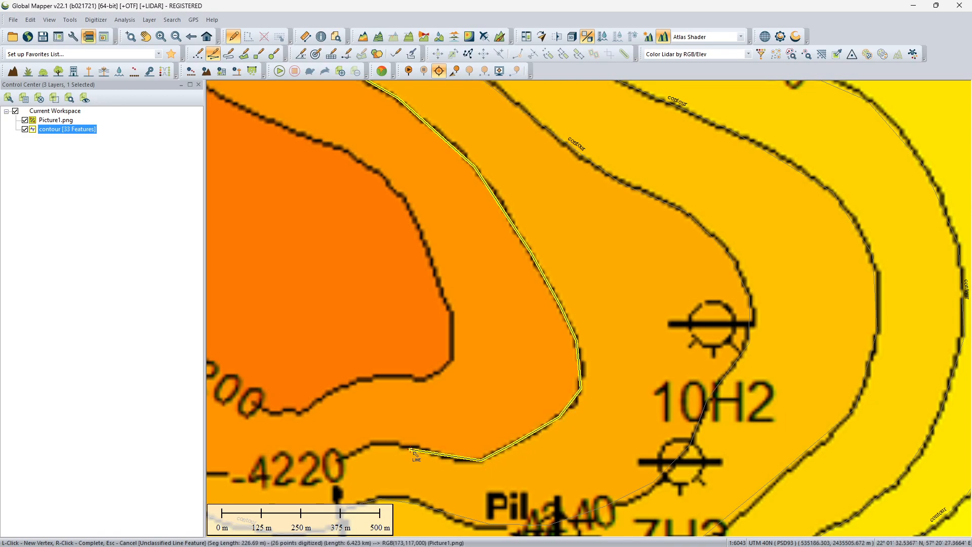
left_click(431, 453)
left_click(393, 441)
left_click(345, 455)
- Continue the -4220 contour westward through its southern label to the fault south of well 3H1
left_click_drag(306, 458, 534, 404)
left_click(537, 418)
left_click(474, 423)
left_click(431, 415)
left_click(382, 406)
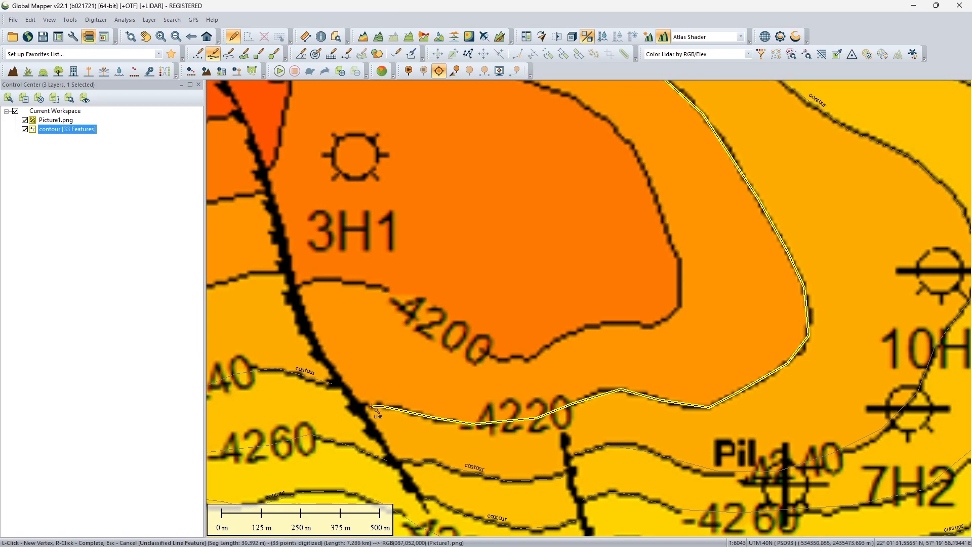
left_click_drag(366, 408, 547, 380)
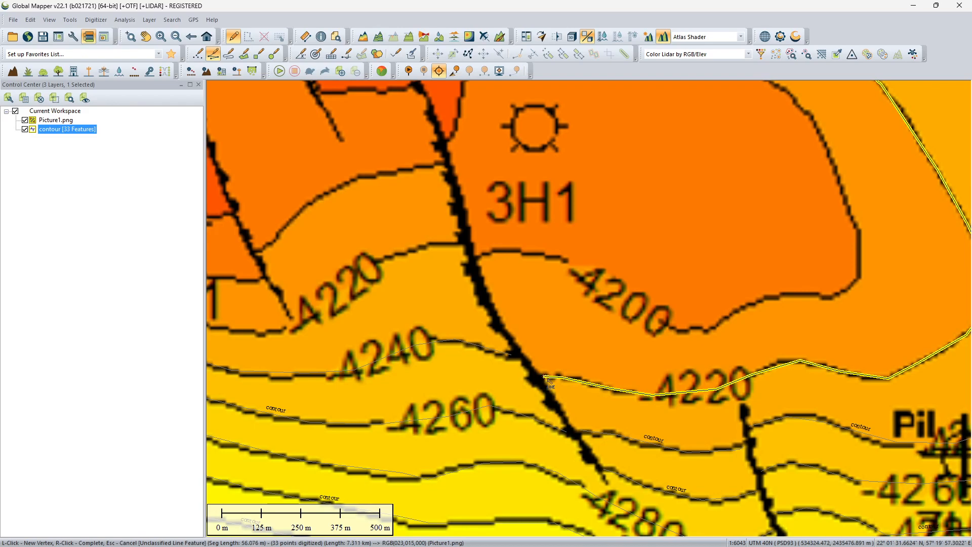
- Finish the -4220 line, name it contour and add the attribute base_depth with the value -4220
right_click(548, 380)
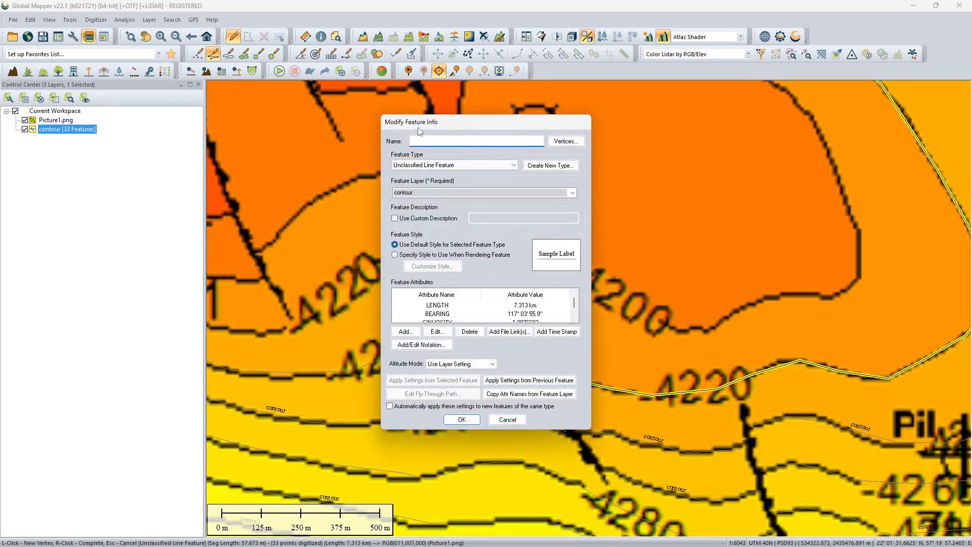
type("contour")
left_click_drag(433, 124, 216, 119)
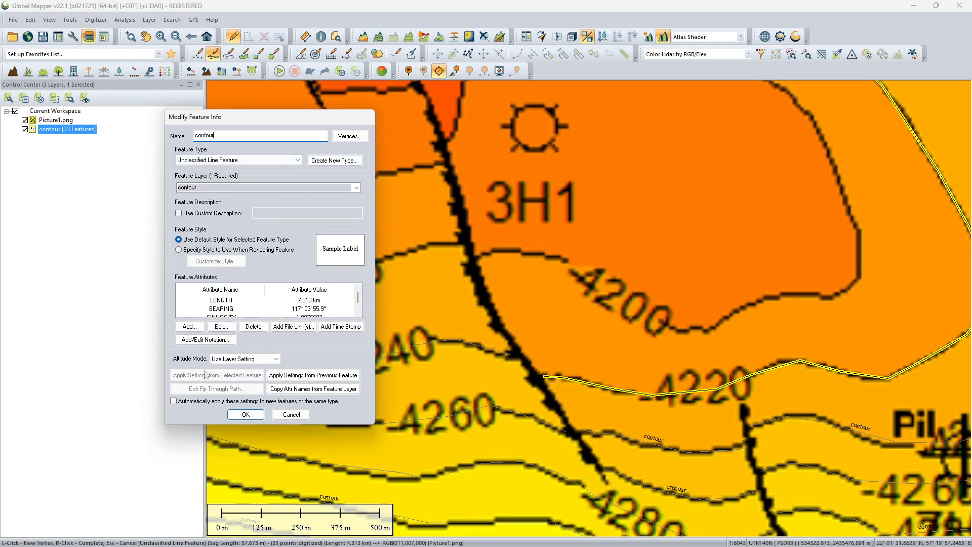
left_click(189, 326)
left_click(253, 281)
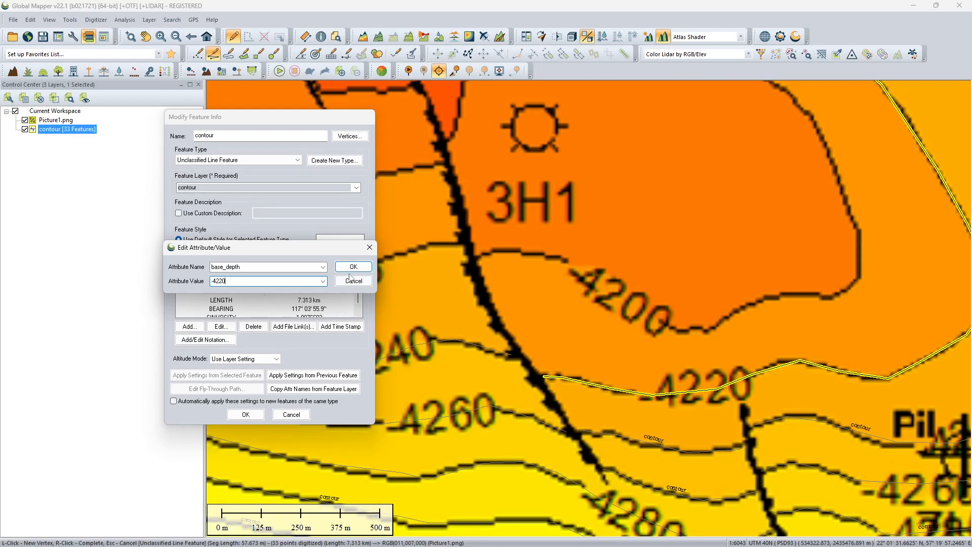
left_click(354, 266)
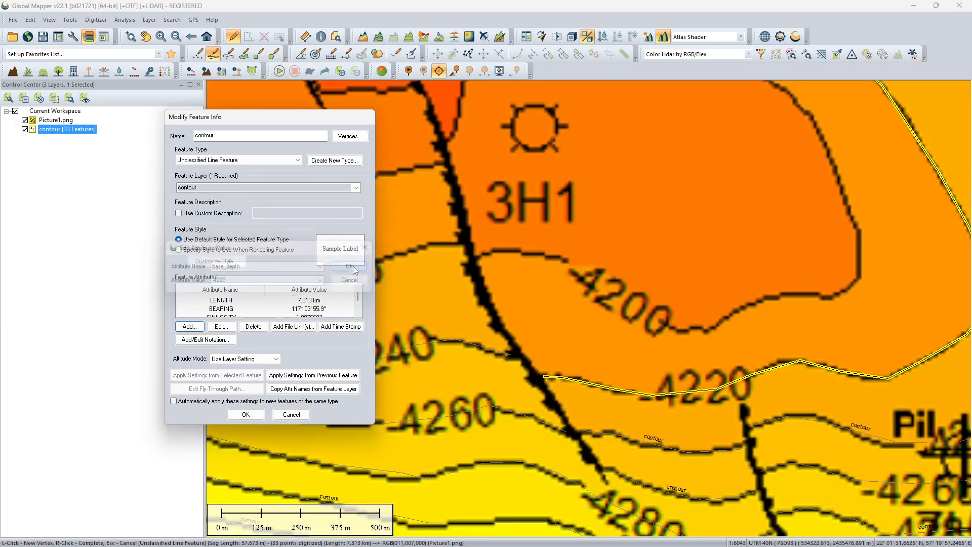
left_click(245, 414)
- Trace the -4200 contour from the fault southwest of well 3H1 eastward through the -4200 label
scroll(536, 261, "down", 3)
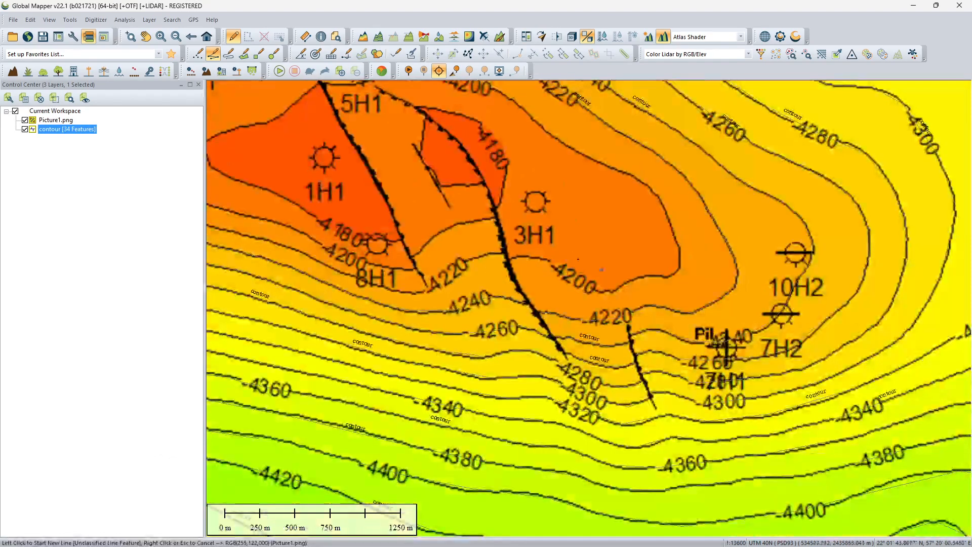
left_click_drag(517, 199, 595, 294)
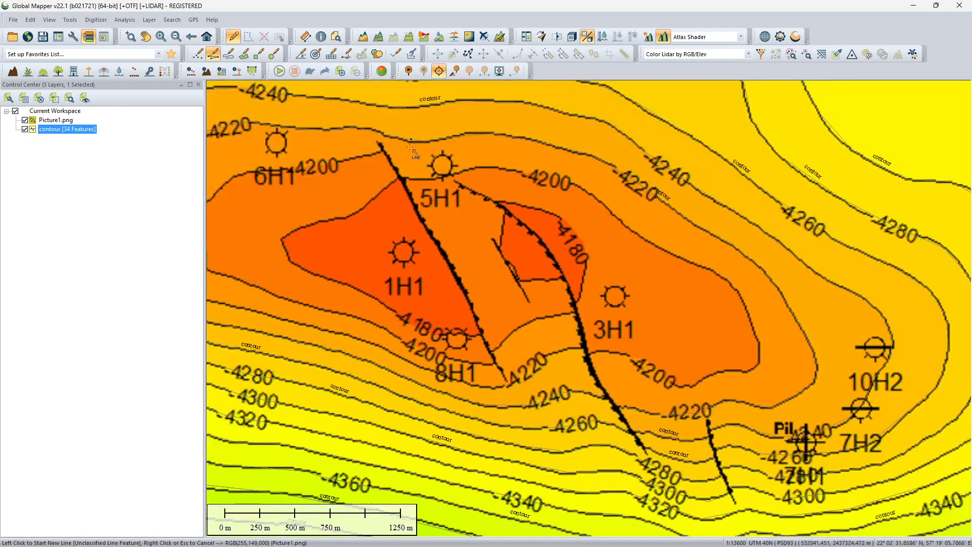
left_click_drag(325, 193, 375, 200)
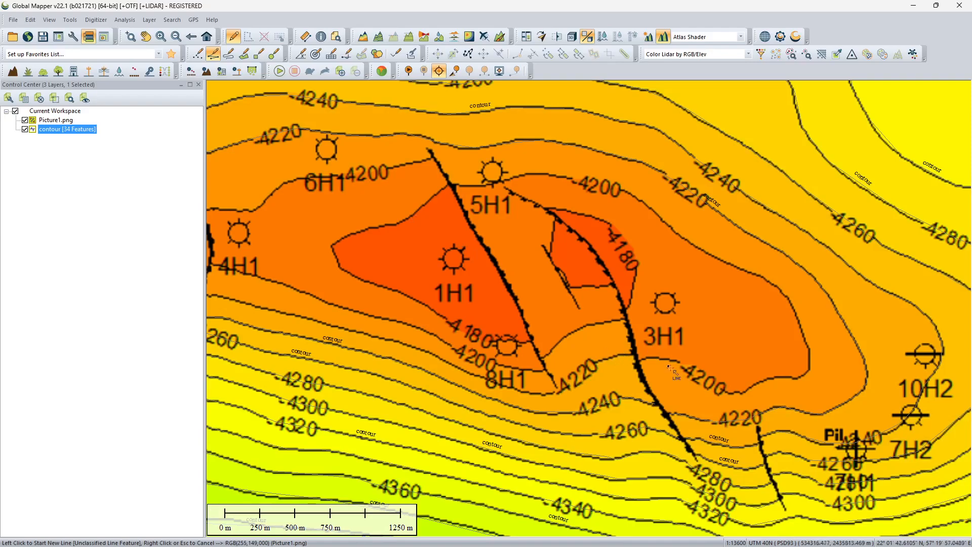
scroll(673, 371, "up", 1)
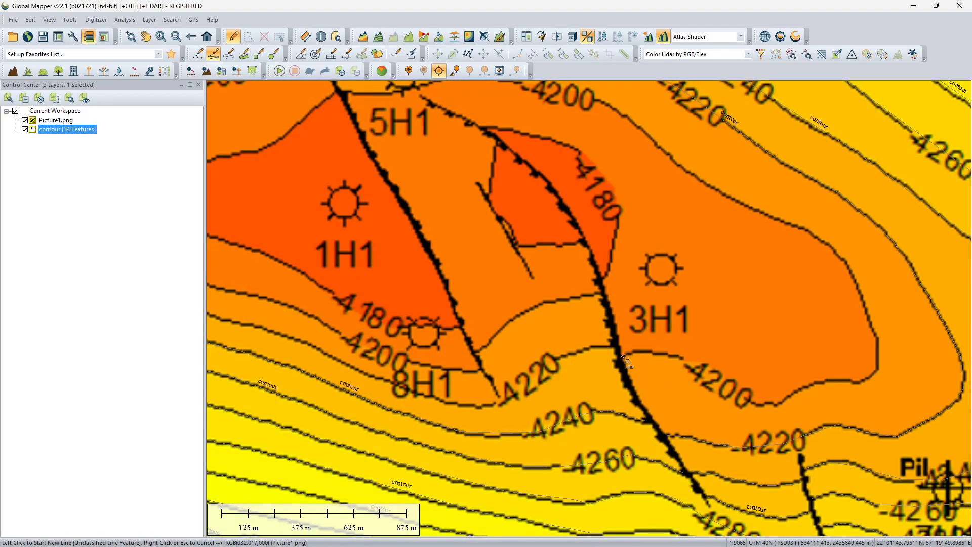
left_click(624, 357)
left_click(646, 352)
left_click(684, 359)
left_click(723, 383)
left_click(757, 405)
left_click(781, 400)
left_click(813, 386)
left_click(844, 381)
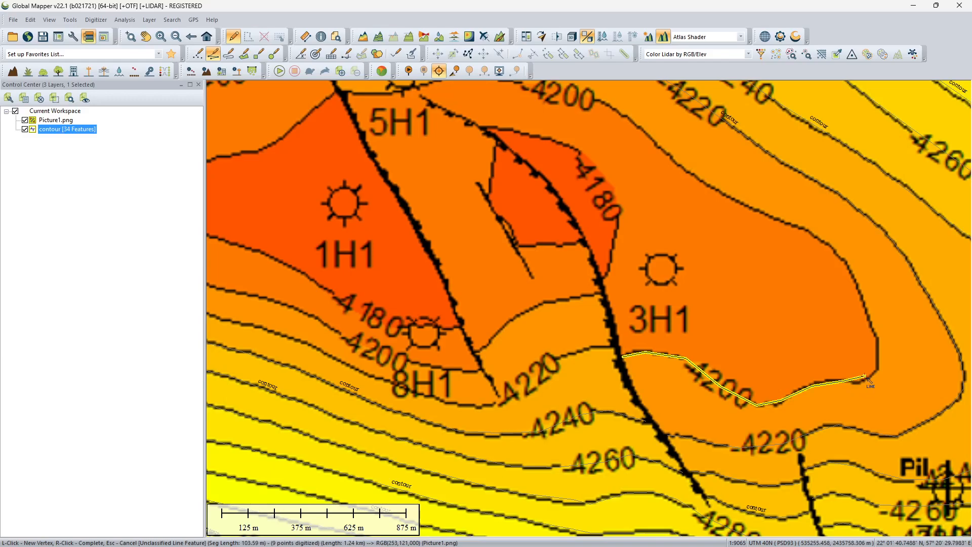
- Continue the -4200 contour around its eastern end and northwestward past well 3H1
left_click(869, 376)
left_click(876, 358)
left_click(874, 331)
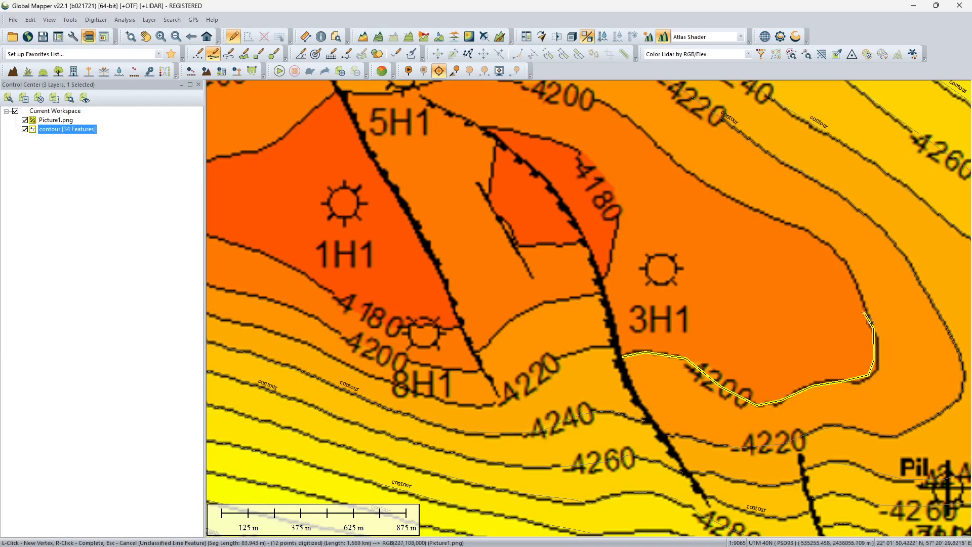
left_click(831, 245)
left_click(806, 229)
left_click(700, 180)
- Continue the -4200 contour westward through its northern label and past well 5H1 toward the fault
left_click_drag(662, 161, 726, 307)
left_click(698, 264)
left_click(620, 237)
left_click(580, 227)
left_click(522, 223)
left_click(467, 236)
left_click(448, 238)
left_click(428, 240)
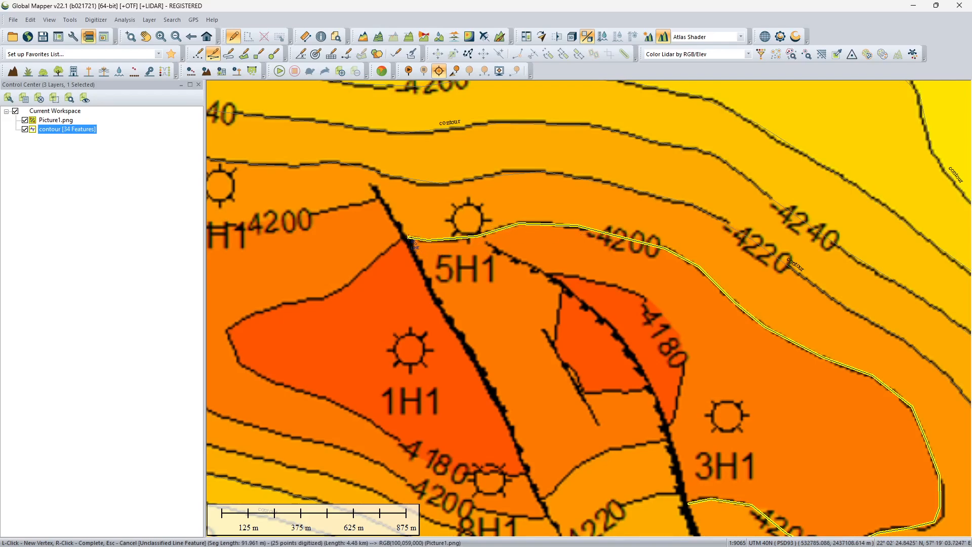
- Finish the -4200 line at the fault west of well 5H1, name it contour and set base_depth to -4200
right_click(409, 239)
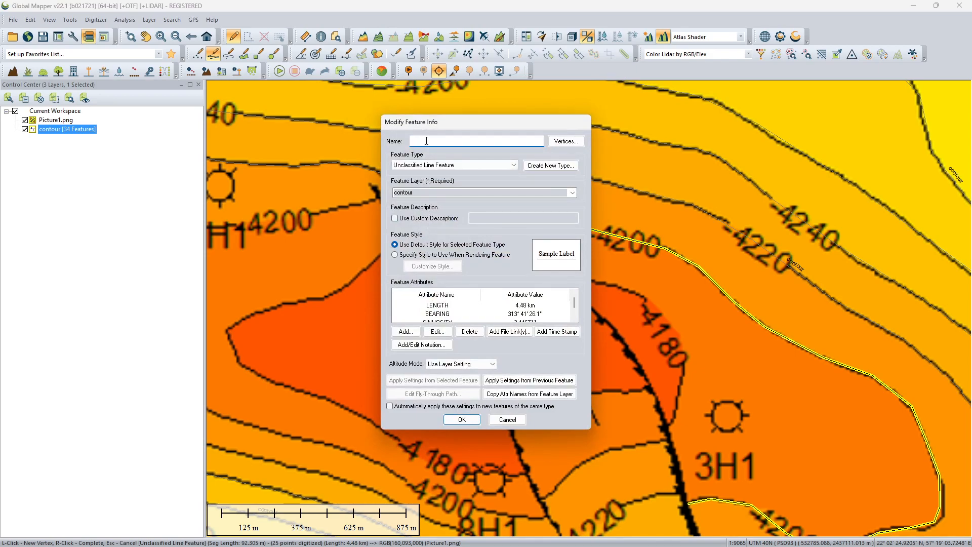
left_click_drag(438, 126, 112, 129)
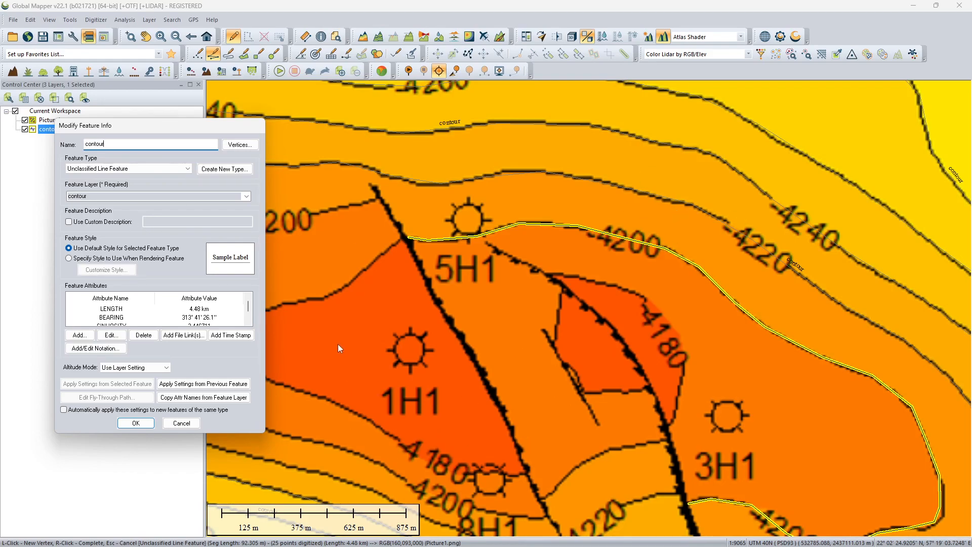
left_click(80, 336)
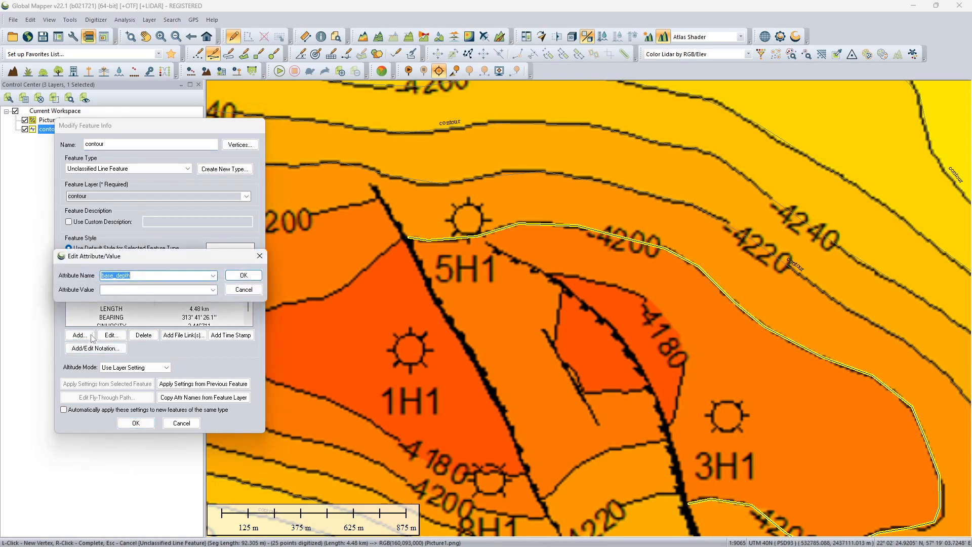
left_click(130, 290)
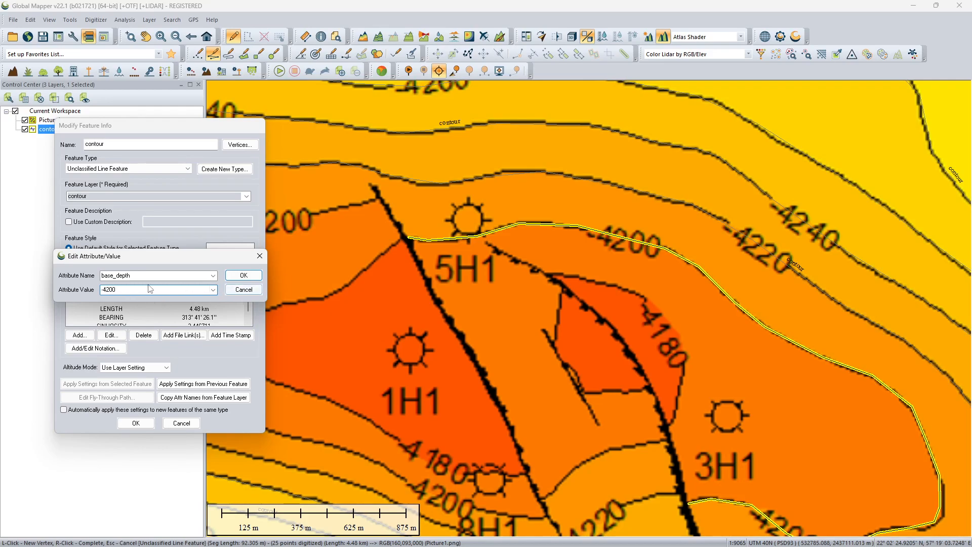
left_click(258, 278)
left_click(136, 424)
- Trace the -4200 contour from the fault northwest of well 5H1 westward past well 6H1 toward the fault near well 4H1
left_click_drag(293, 256, 483, 238)
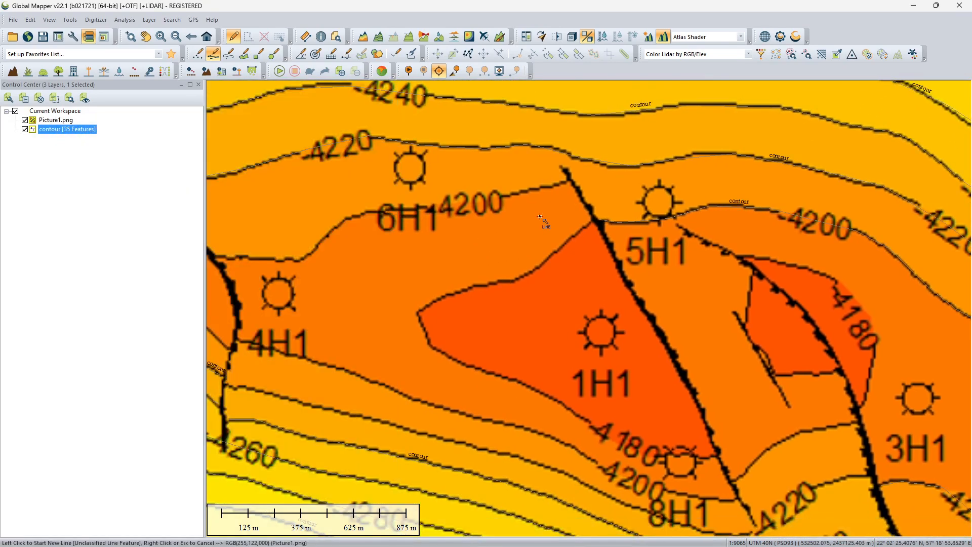
left_click(564, 182)
left_click(522, 191)
left_click(456, 203)
left_click(427, 208)
left_click(371, 213)
left_click(339, 223)
left_click(319, 246)
left_click(304, 257)
left_click_drag(304, 258, 474, 253)
left_click(445, 254)
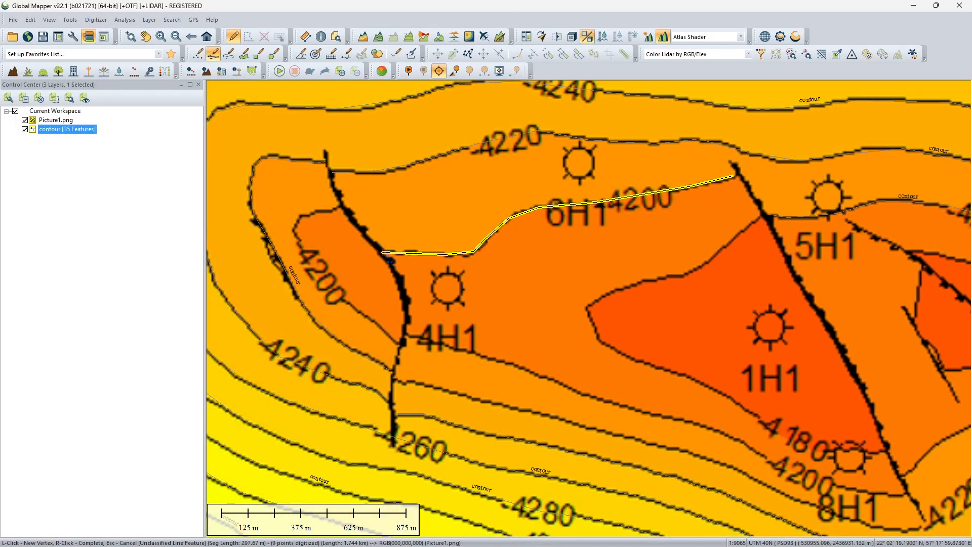
- Finish the -4200 line at the fault northwest of well 4H1, name it contour and add its base_depth value
right_click(388, 253)
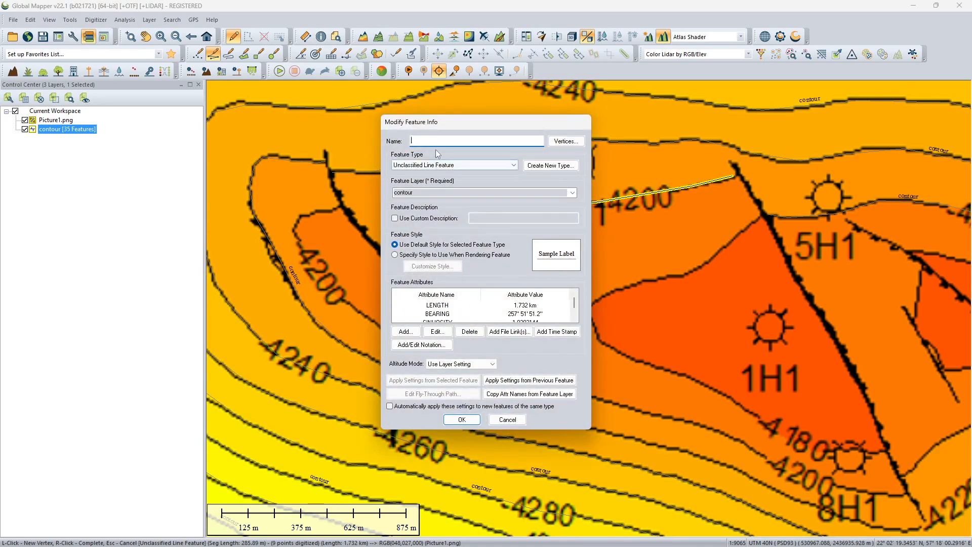
left_click(404, 332)
left_click(442, 285)
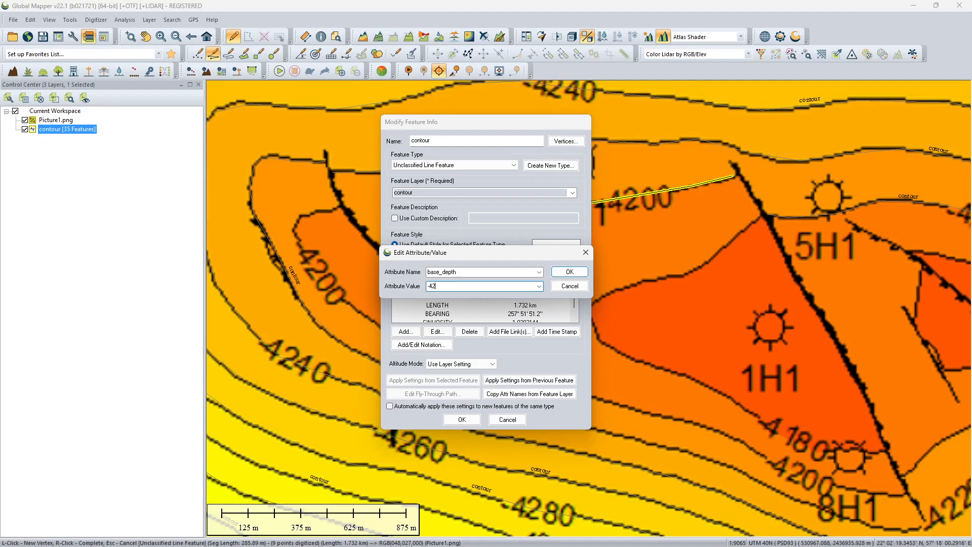
left_click(570, 272)
left_click(462, 419)
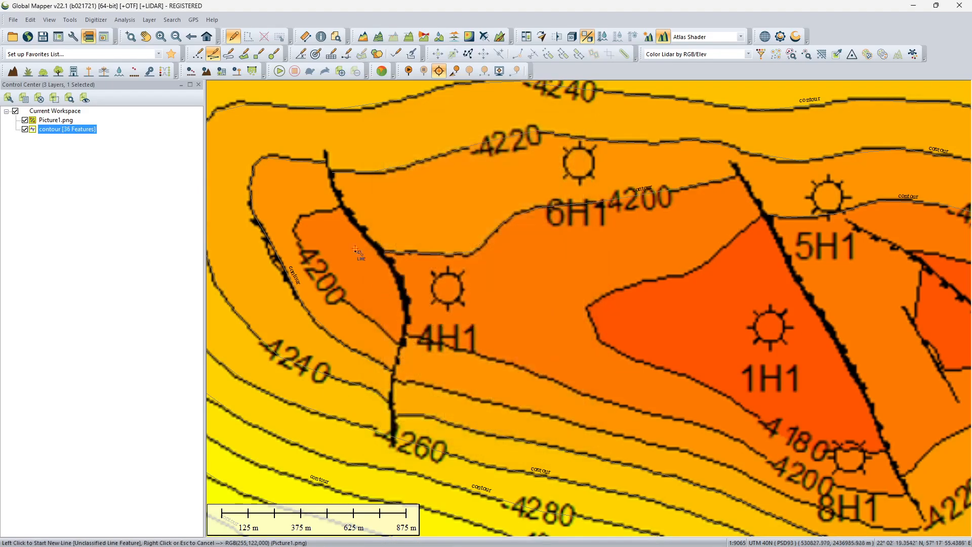
- Trace the small -4200 contour west of well 4H1 from the fault down through its label
left_click(340, 207)
left_click(311, 213)
left_click(295, 225)
left_click(303, 249)
left_click(319, 272)
left_click(341, 294)
left_click(360, 310)
left_click(381, 329)
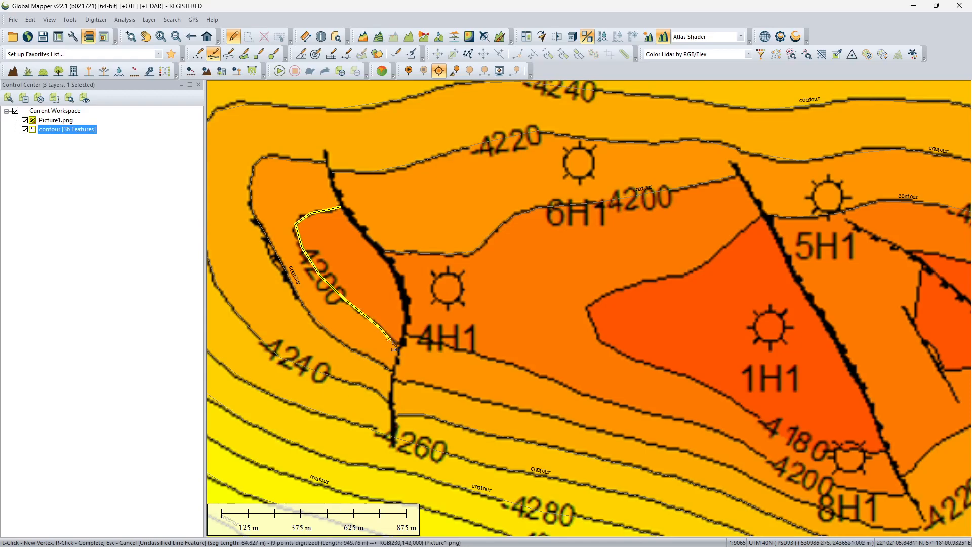
- Finish the small -4200 line at the fault beside well 4H1, name it contour and set base_depth to -4200
right_click(402, 347)
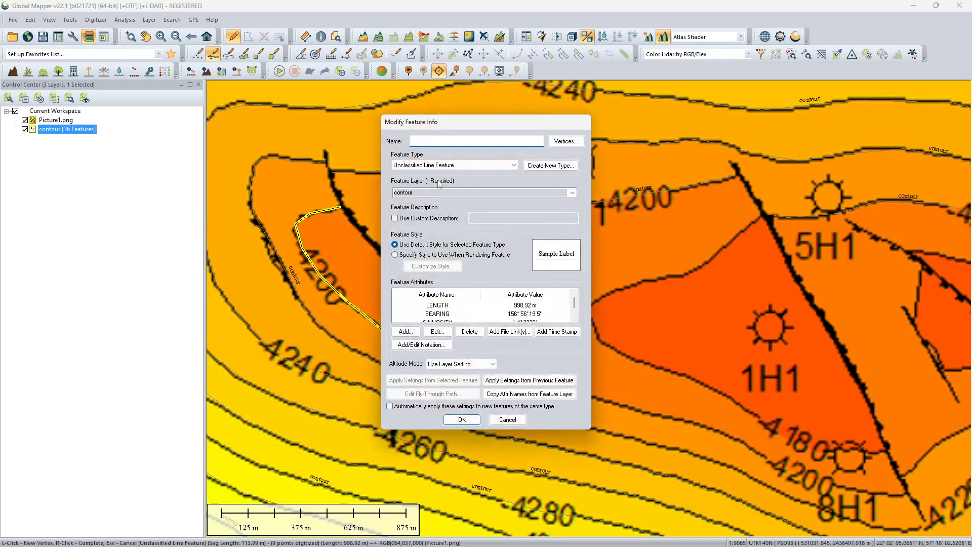
left_click(405, 331)
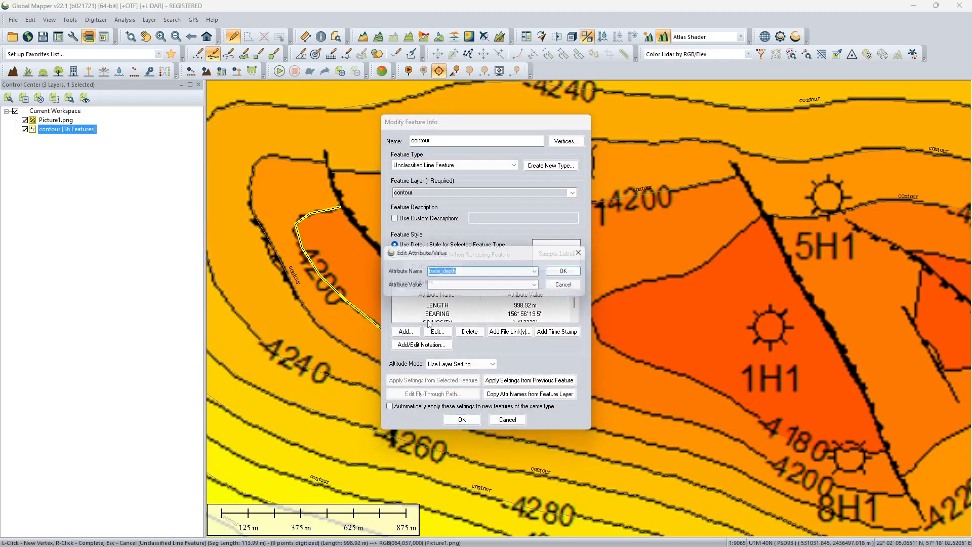
left_click(448, 286)
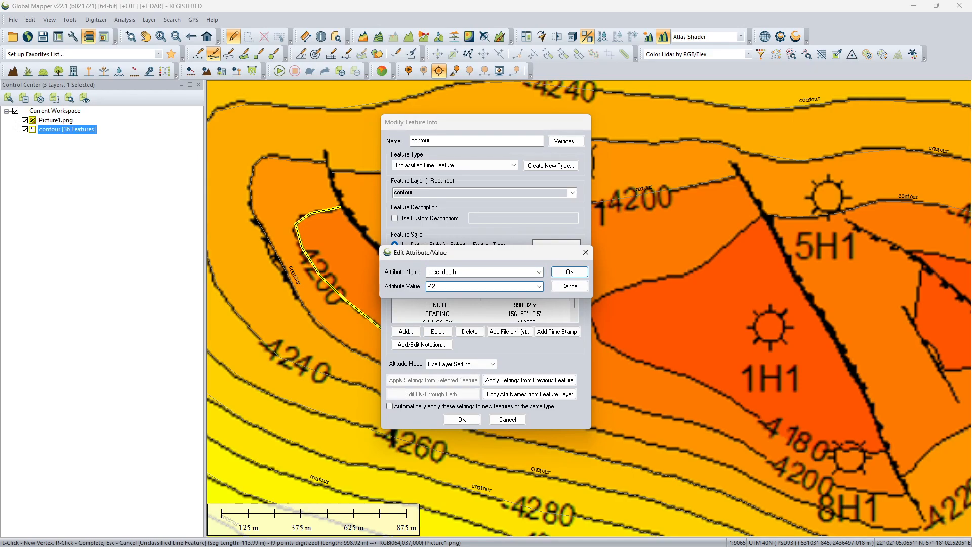
type("-4200")
left_click(570, 272)
left_click(462, 420)
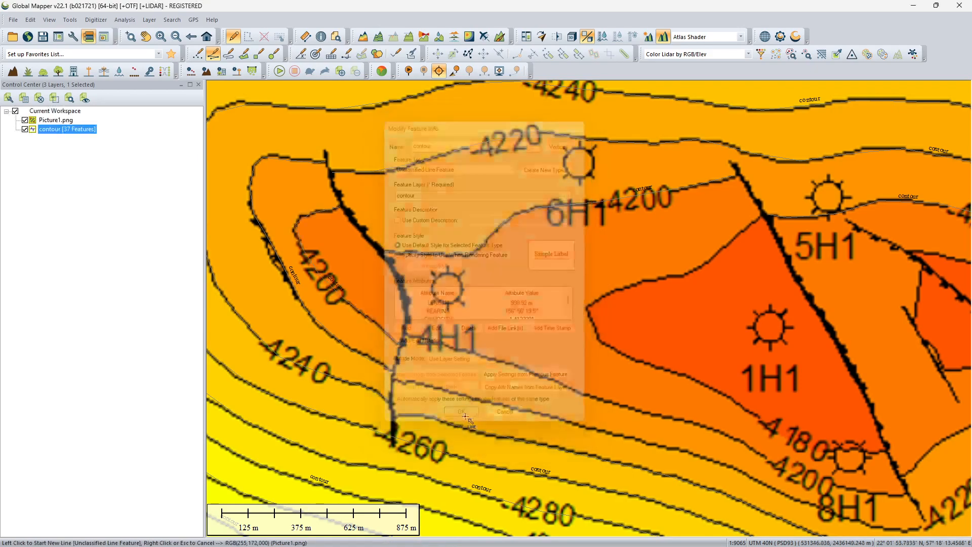
- Trace the southern -4200 contour from the fault beside well 8H1 westward below well 1H1 toward the fault at well 4H1
scroll(473, 362, "down", 1)
scroll(511, 375, "up", 1)
left_click_drag(613, 403, 455, 289)
left_click(728, 373)
left_click(699, 371)
left_click(658, 363)
left_click(641, 359)
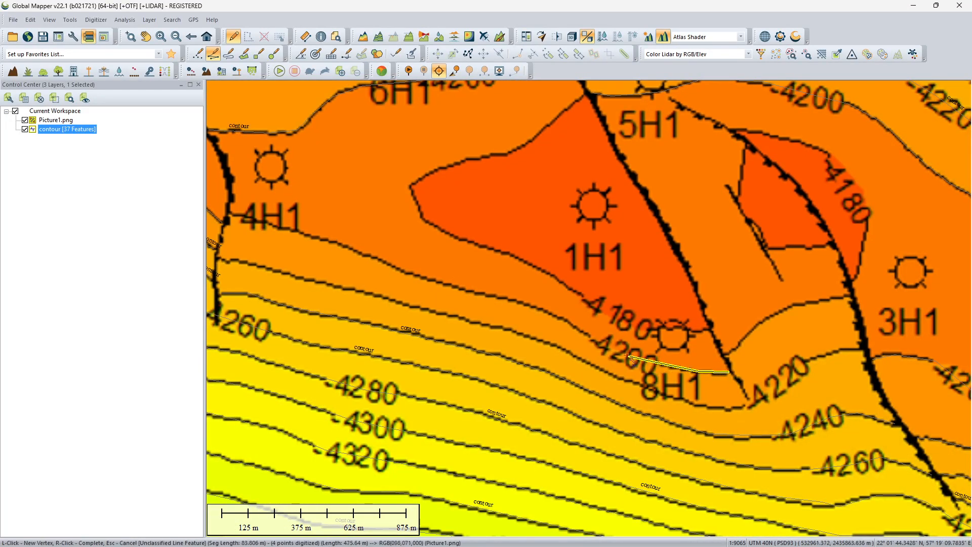
left_click(599, 342)
left_click(557, 316)
left_click(495, 298)
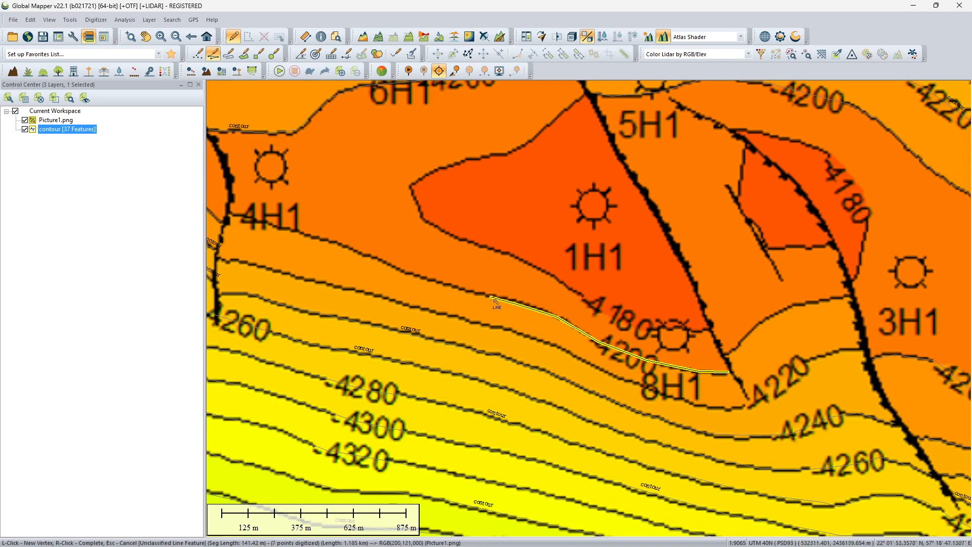
left_click(372, 255)
left_click(316, 239)
left_click(312, 236)
left_click_drag(312, 237, 492, 306)
left_click(439, 289)
- Finish the southern -4200 line at the fault beside well 4H1, name it contour and add its base_depth value
right_click(411, 280)
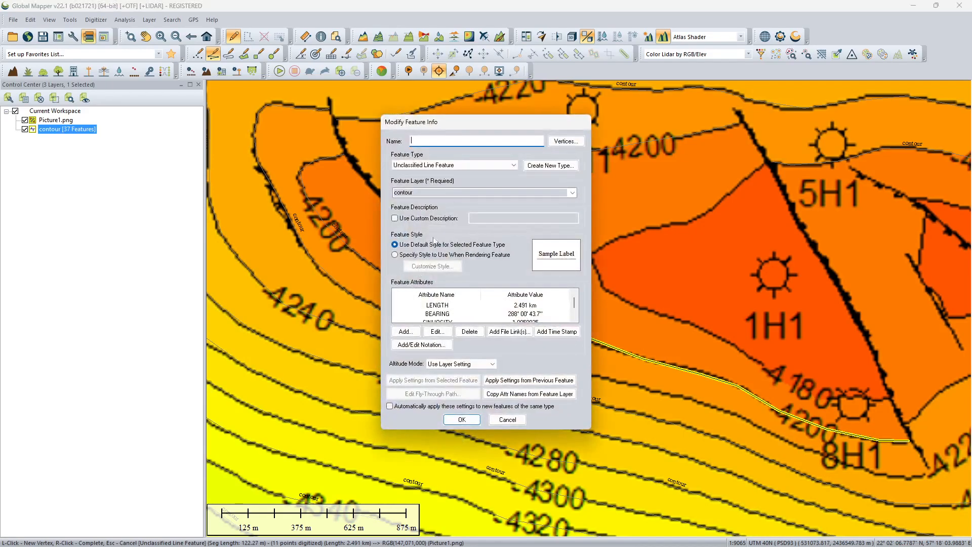
left_click(405, 332)
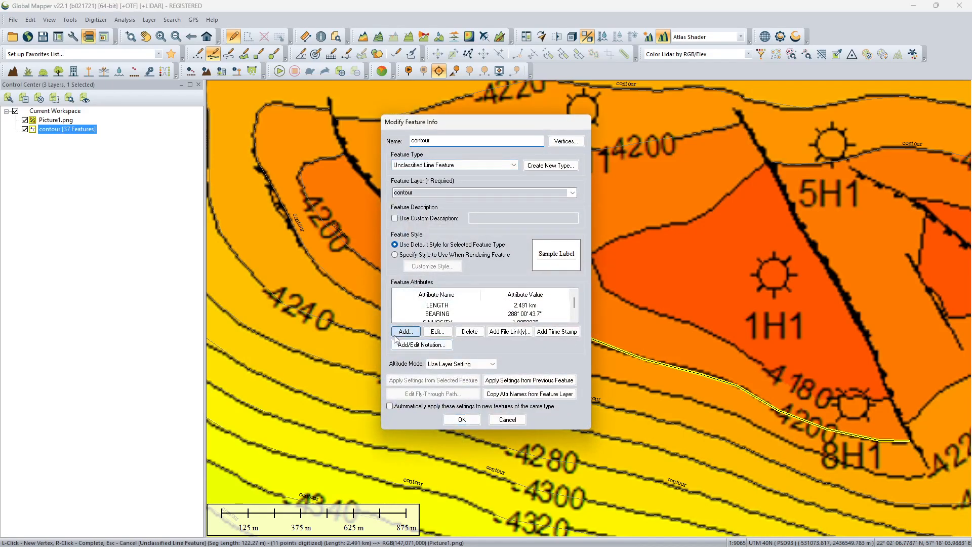
left_click(448, 287)
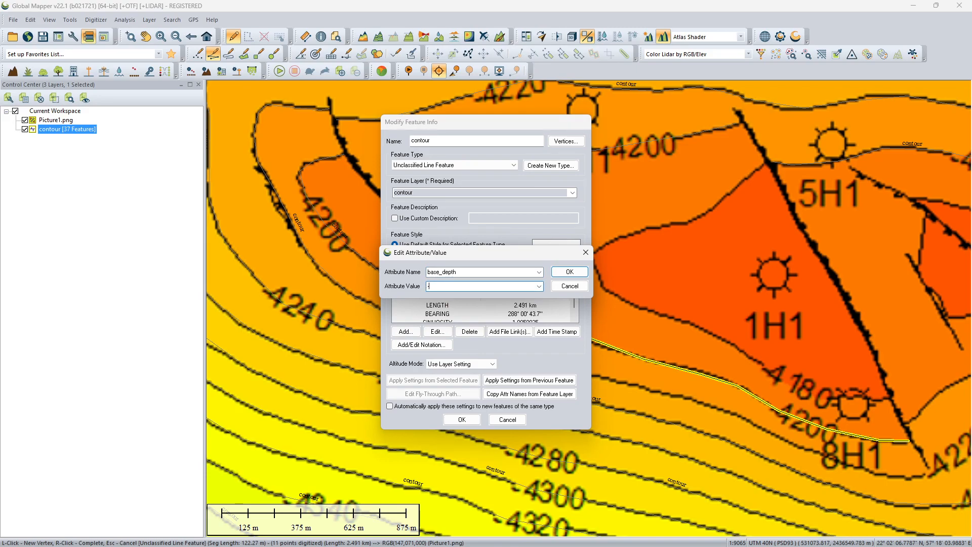
left_click(569, 272)
left_click(463, 419)
- Trace the short -4200 contour between the fault east of well 8H1 and the fault west of well 3H1
left_click_drag(663, 385, 329, 372)
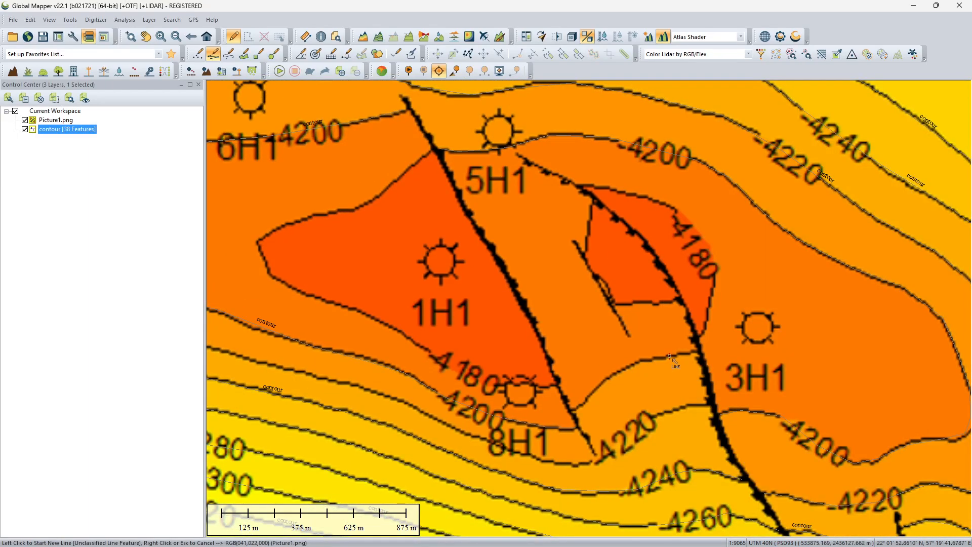
left_click(576, 411)
left_click(593, 397)
left_click(623, 369)
left_click(667, 354)
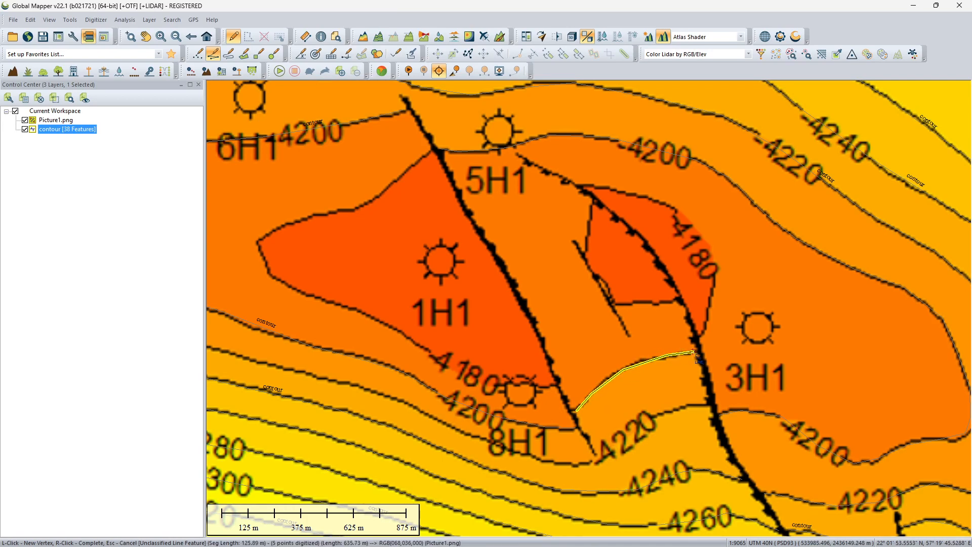
- Finish the short line at the fault west of well 3H1, name it contour and set base_depth to -4200
right_click(695, 353)
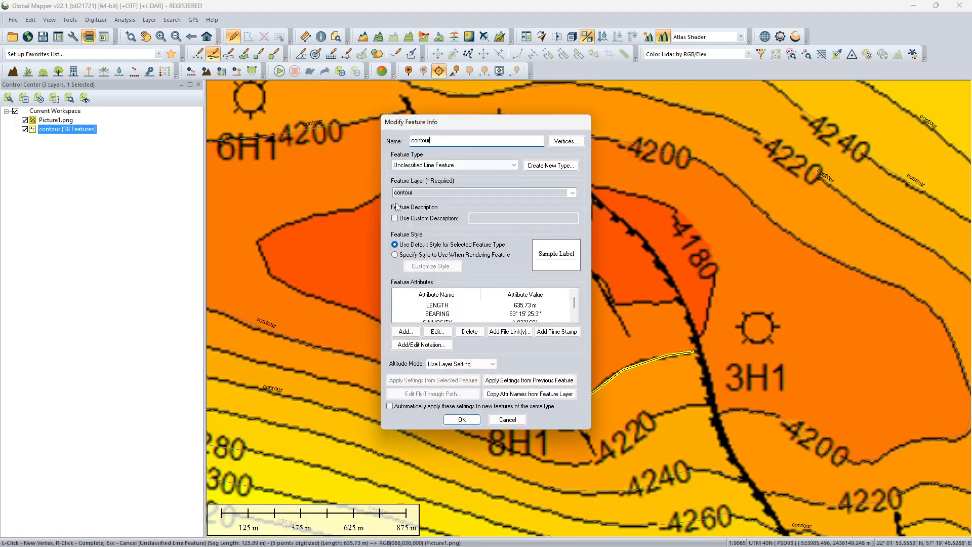
left_click(405, 331)
left_click(445, 285)
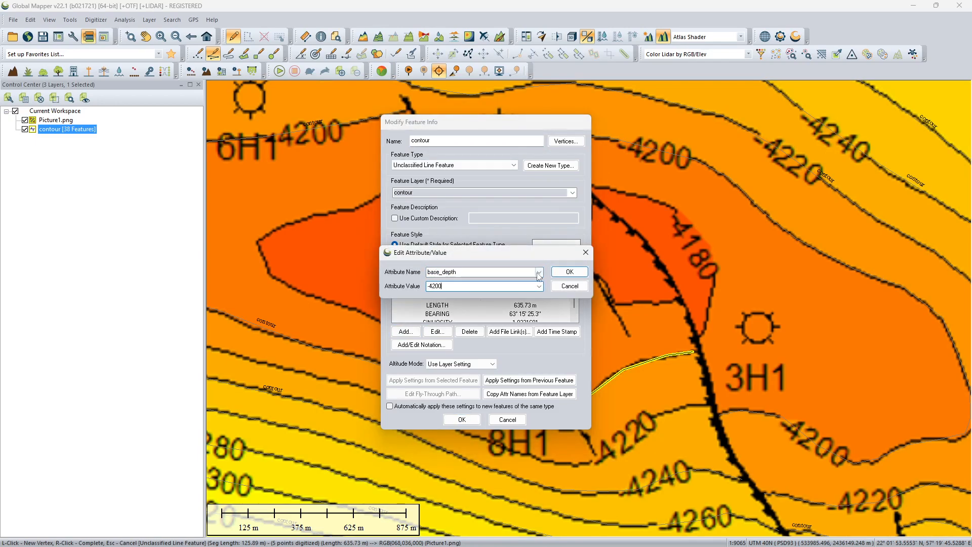
left_click(569, 272)
left_click(462, 419)
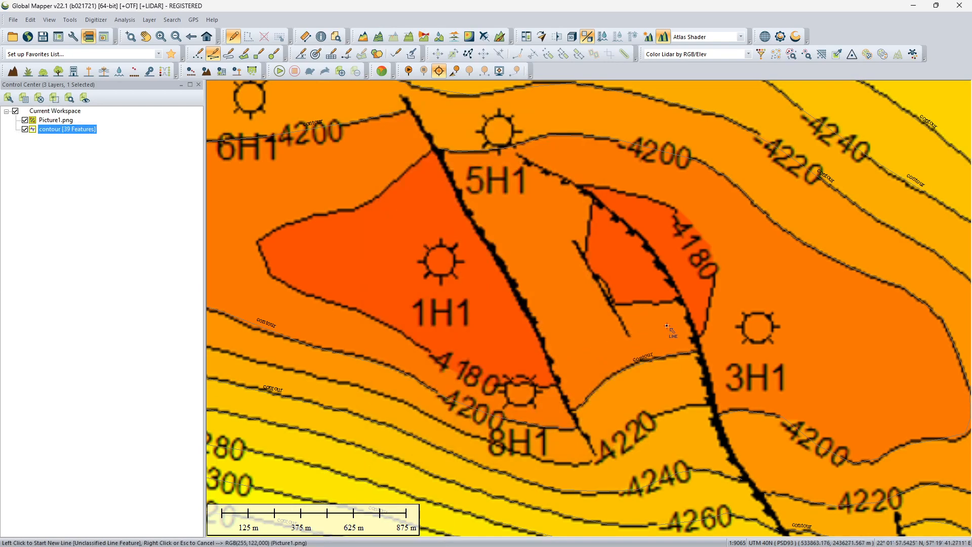
- Digitize the western edge of the small -4180 area southeast of well 5H1, name it contour and add its base_depth value
left_click(594, 204)
left_click(586, 252)
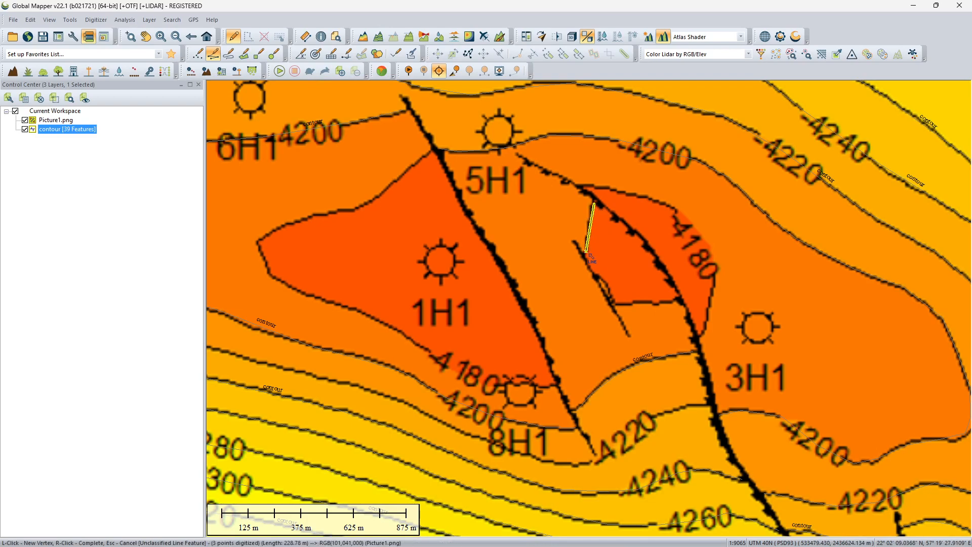
right_click(590, 255)
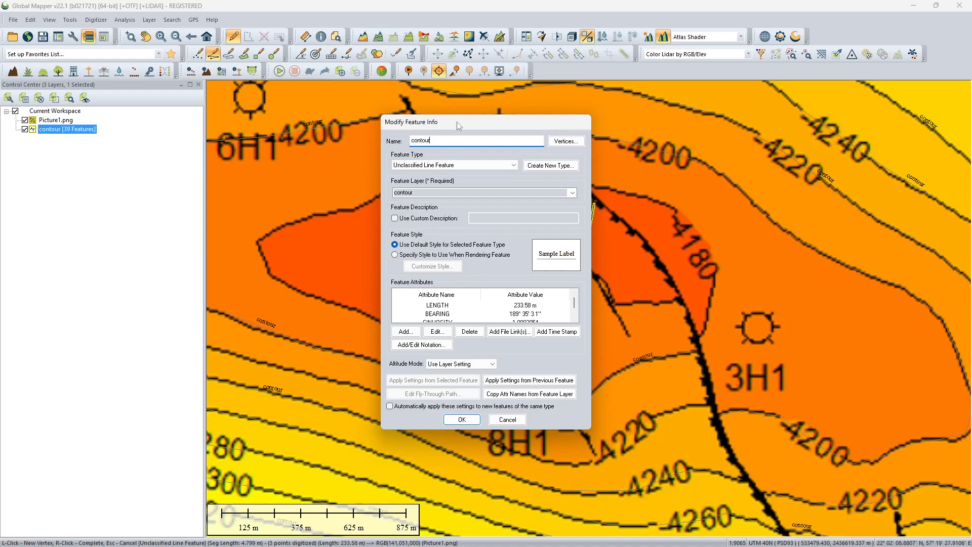
left_click_drag(461, 126, 269, 135)
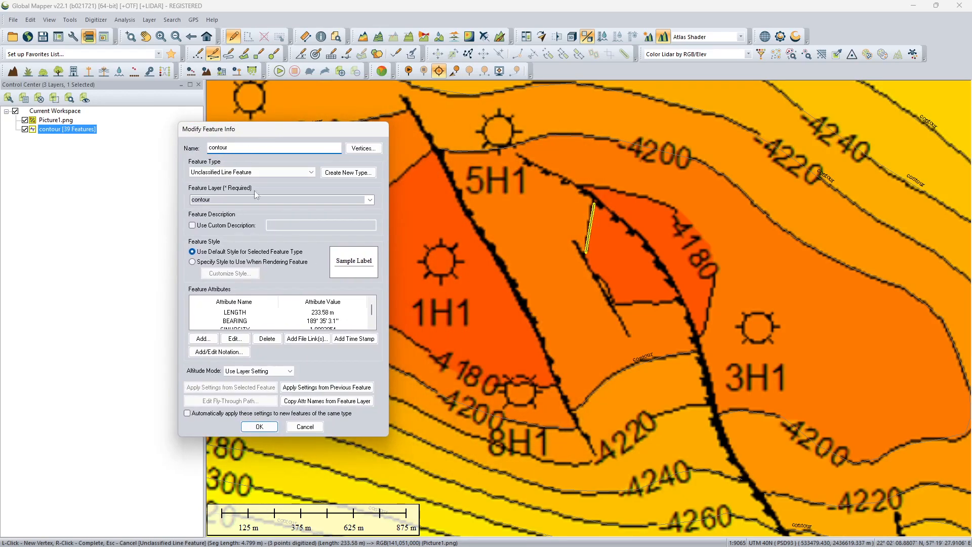
left_click(202, 338)
left_click(247, 293)
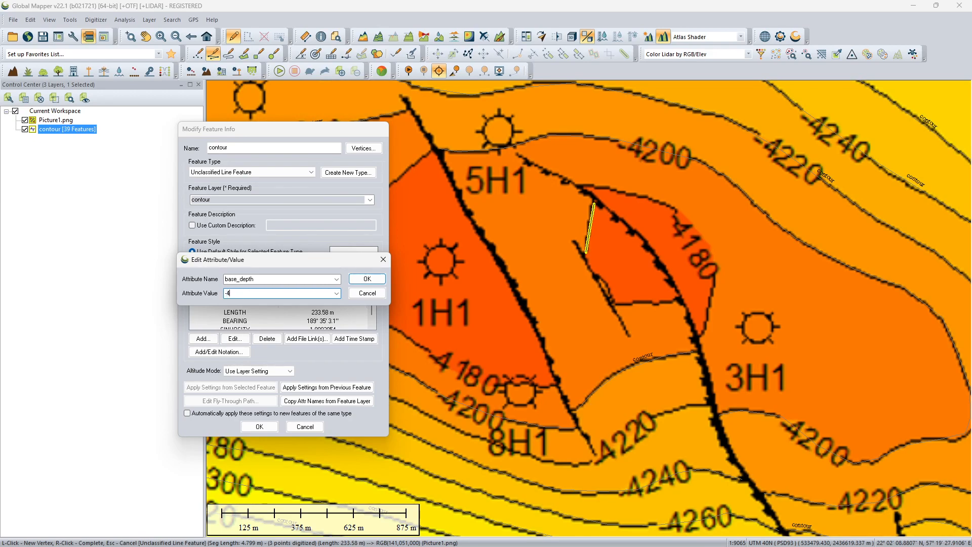
left_click(364, 279)
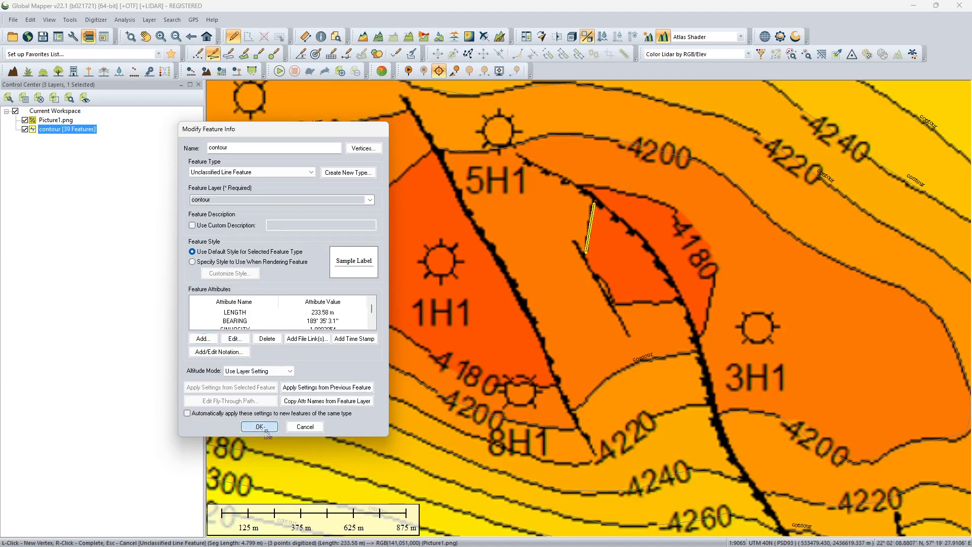
left_click(259, 427)
- Digitize the southern edge of the small -4180 area between its two faults, name it contour and add its base_depth value
left_click(673, 301)
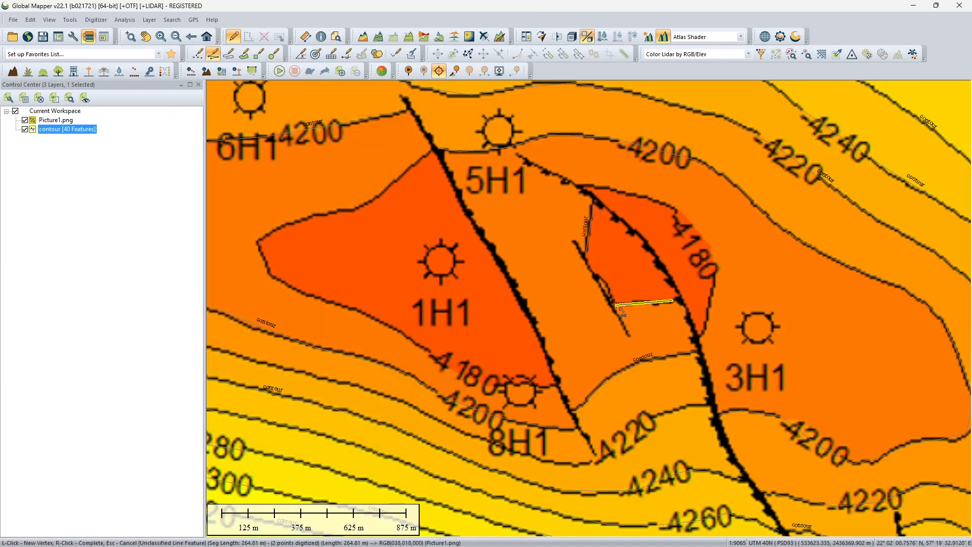
left_click(614, 305)
right_click(615, 307)
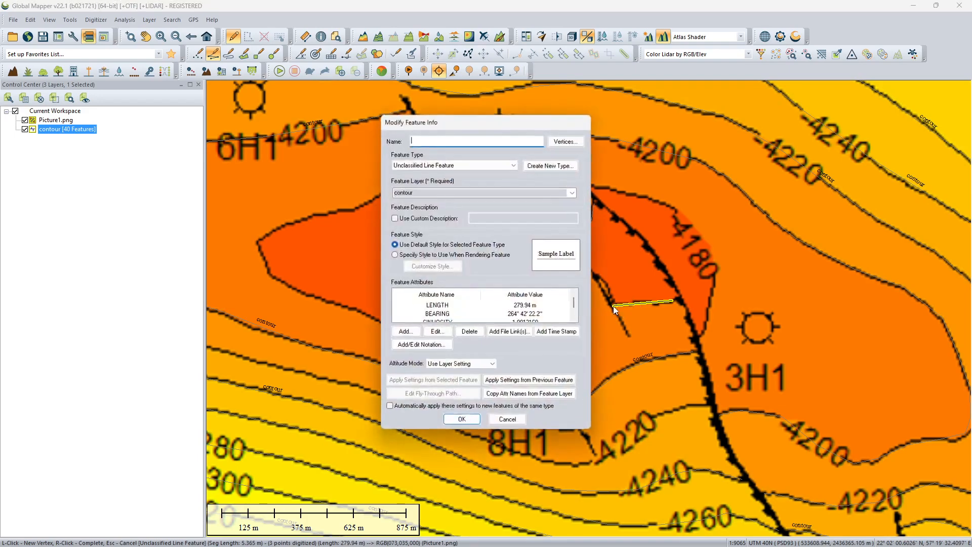
left_click(414, 330)
left_click(436, 287)
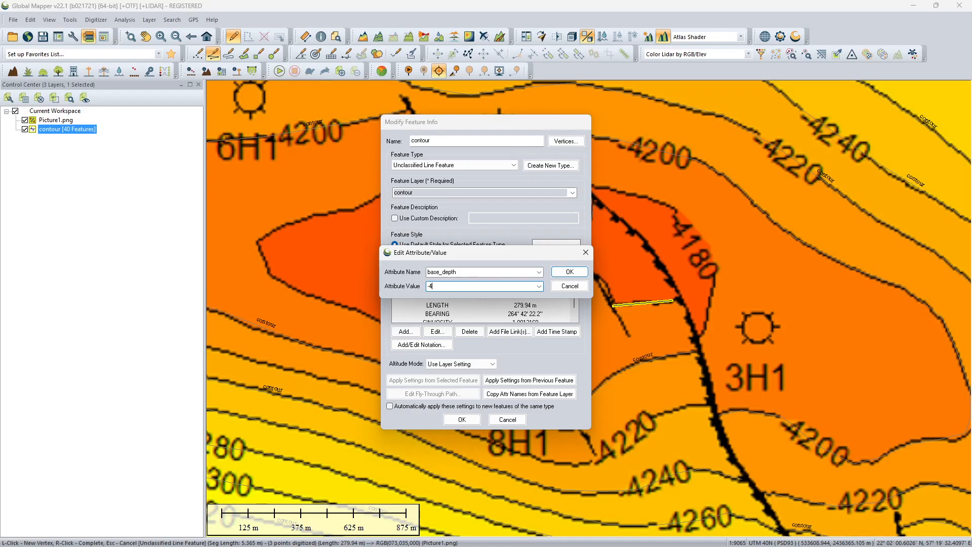
left_click(567, 271)
left_click(466, 420)
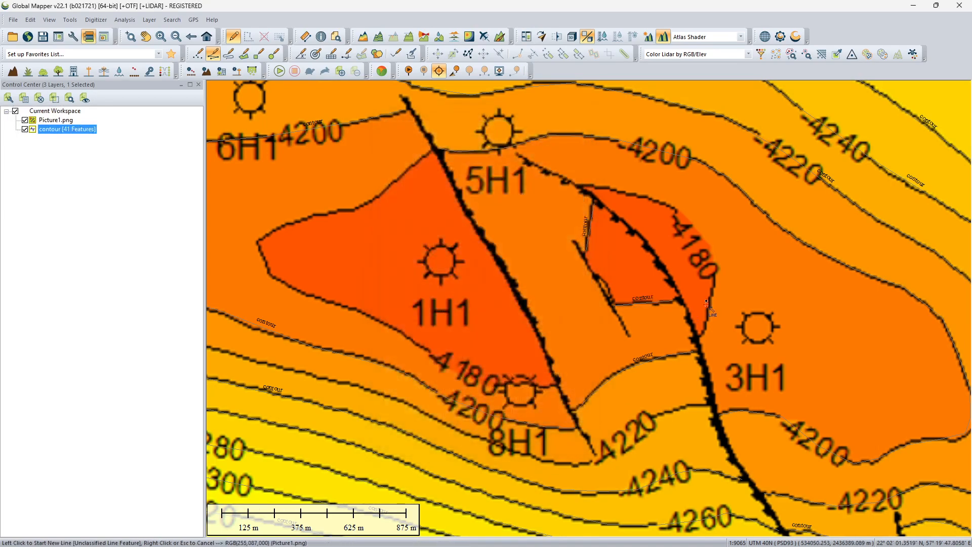
- Trace the -4180 contour northwest of well 3H1 from the fault up around its label to the fault's northern part
left_click(700, 334)
left_click(708, 315)
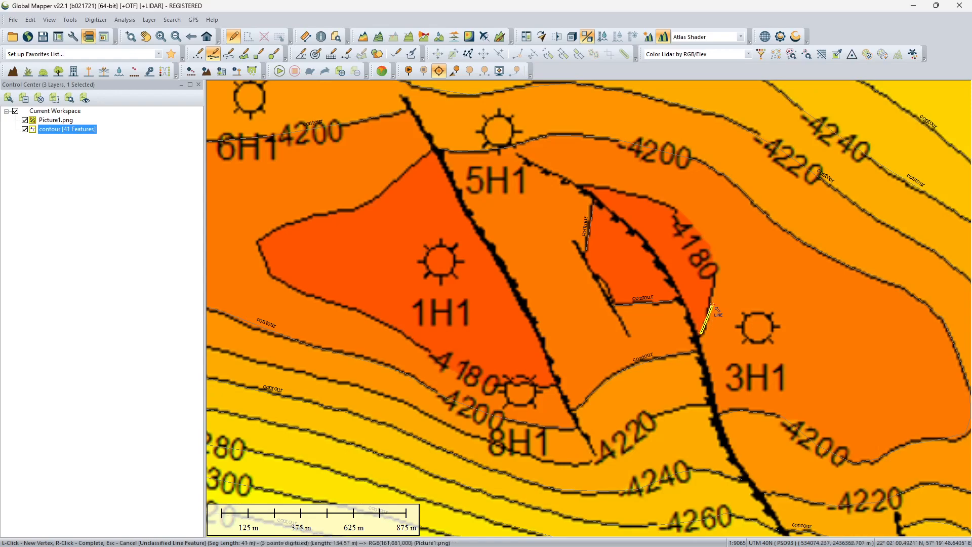
left_click(714, 276)
left_click(708, 246)
left_click(681, 212)
left_click(656, 199)
left_click(618, 190)
left_click(594, 185)
- Finish the -4180 line northwest of well 3H1, name it contour and add its base_depth value
right_click(593, 184)
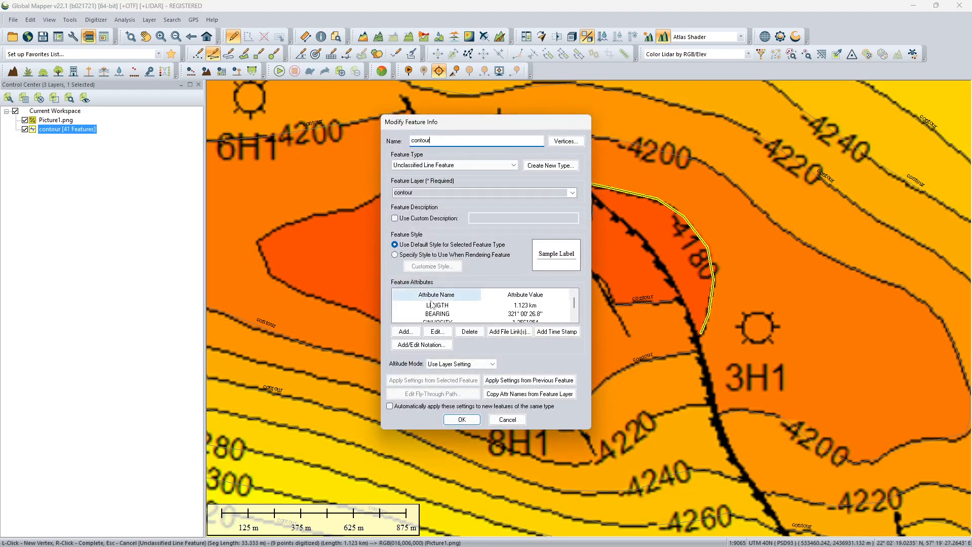
left_click(406, 331)
type("base_depth")
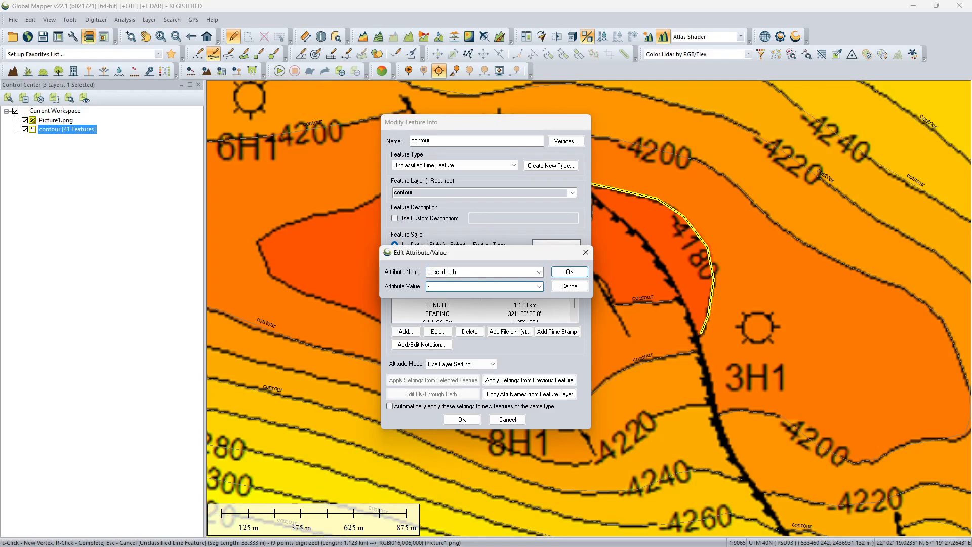
left_click(565, 271)
left_click(461, 420)
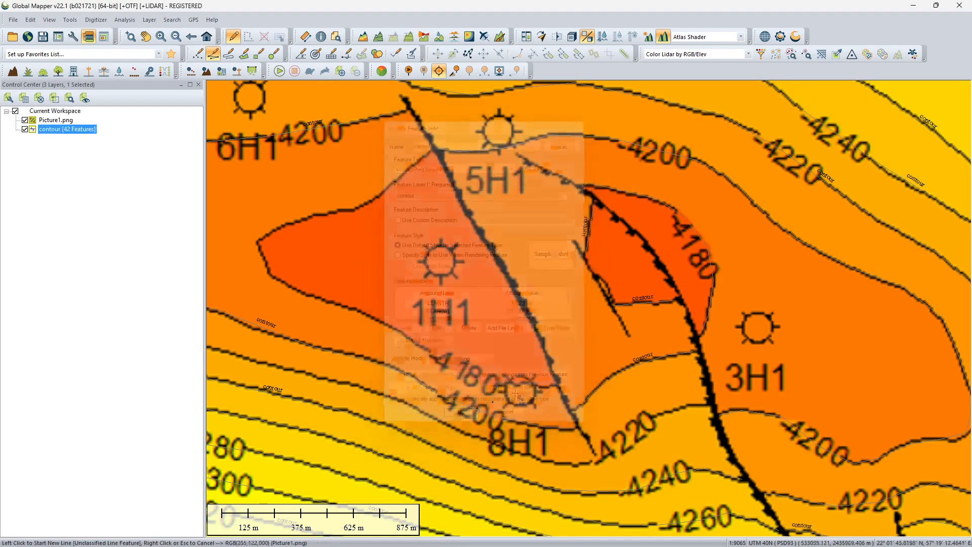
- Trace the -4180 contour around well 1H1 from the fault at well 8H1 westward along its southern side
scroll(445, 212, "down", 1)
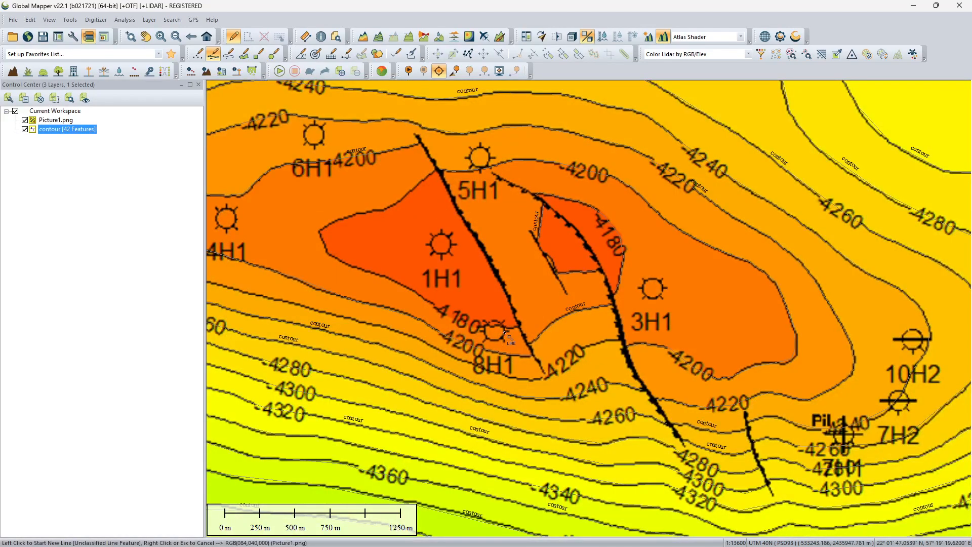
scroll(517, 331, "up", 2)
left_click(522, 319)
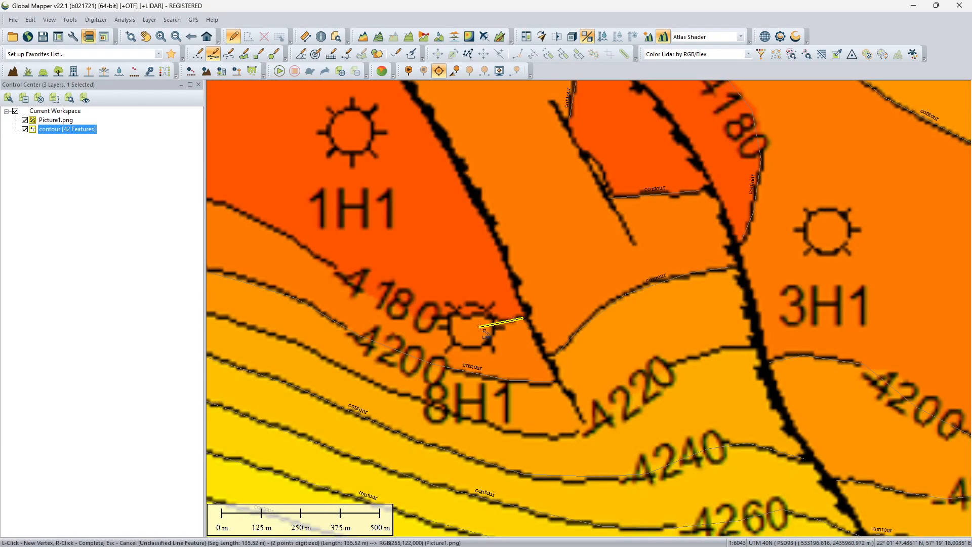
left_click(474, 321)
left_click(417, 313)
left_click(359, 290)
left_click(322, 258)
left_click_drag(322, 259, 658, 425)
left_click(599, 388)
left_click(552, 365)
left_click(474, 342)
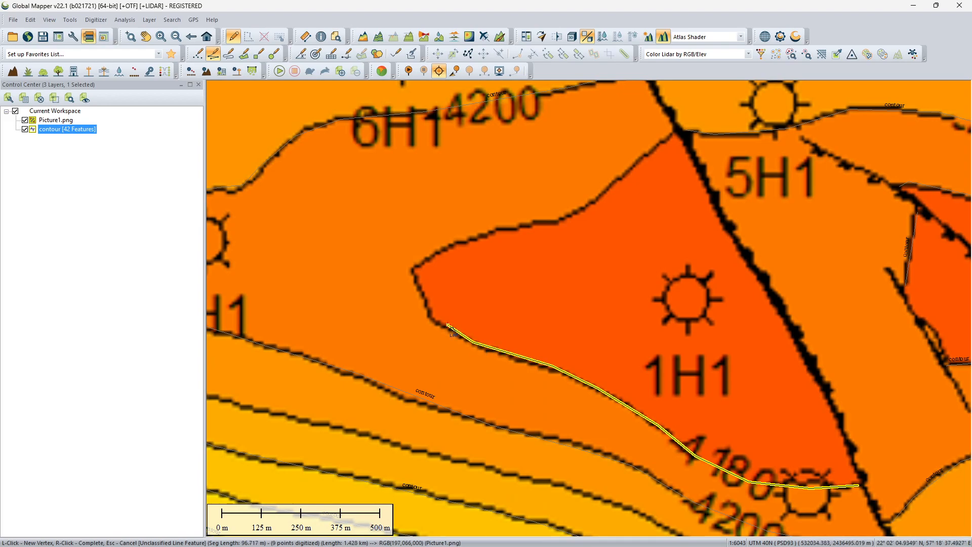
- Continue the -4180 line around its western tip and back northeast toward the fault beside well 5H1
left_click(434, 317)
left_click(417, 273)
left_click(421, 261)
left_click(471, 238)
left_click(544, 221)
left_click(583, 208)
left_click(624, 176)
left_click(647, 153)
left_click_drag(647, 154, 475, 336)
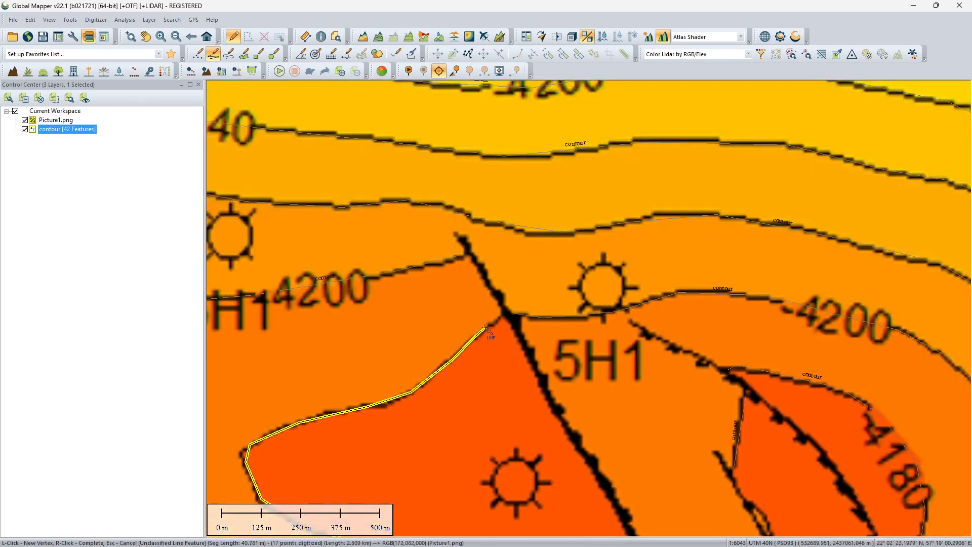
- Finish the -4180 line around well 1H1 at the fault, name it contour and set base_depth to -4180
right_click(503, 317)
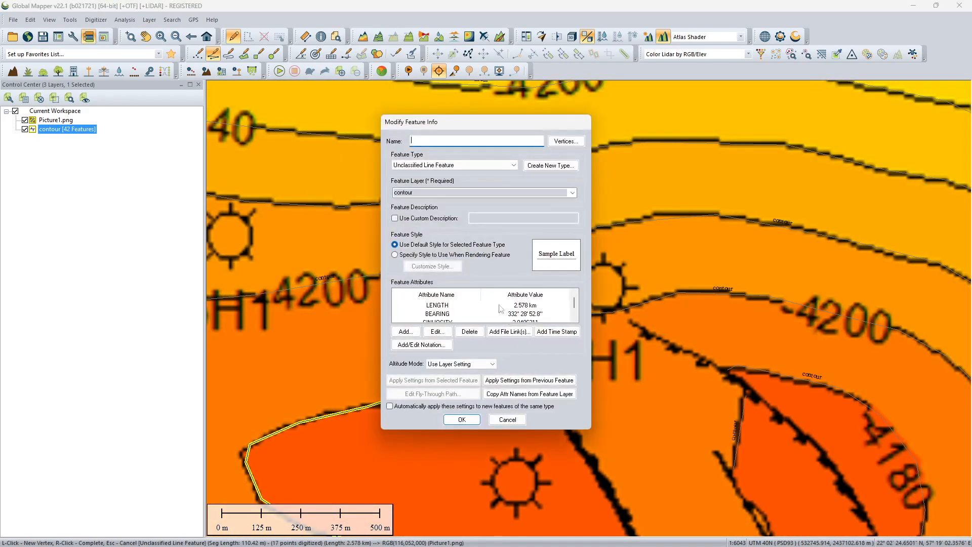
type("contour")
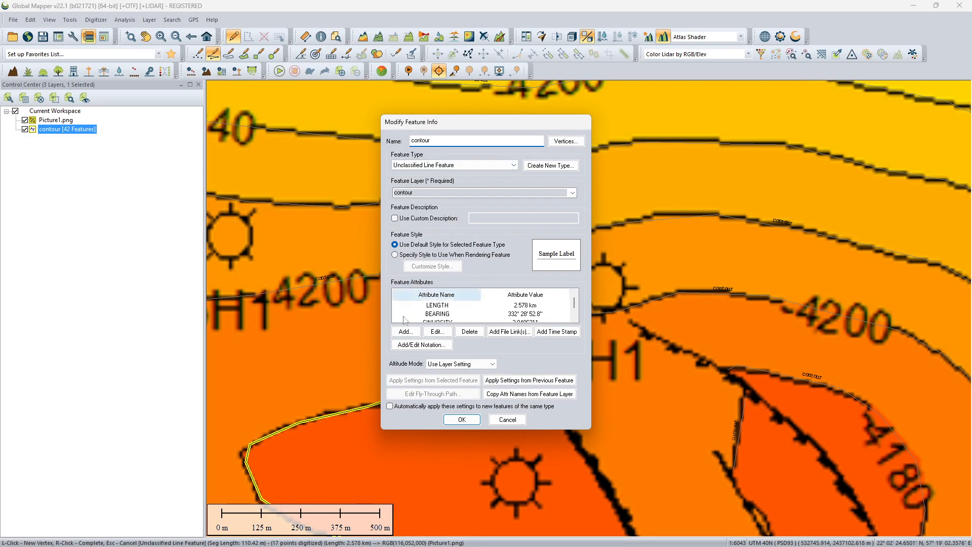
left_click(414, 331)
left_click(452, 286)
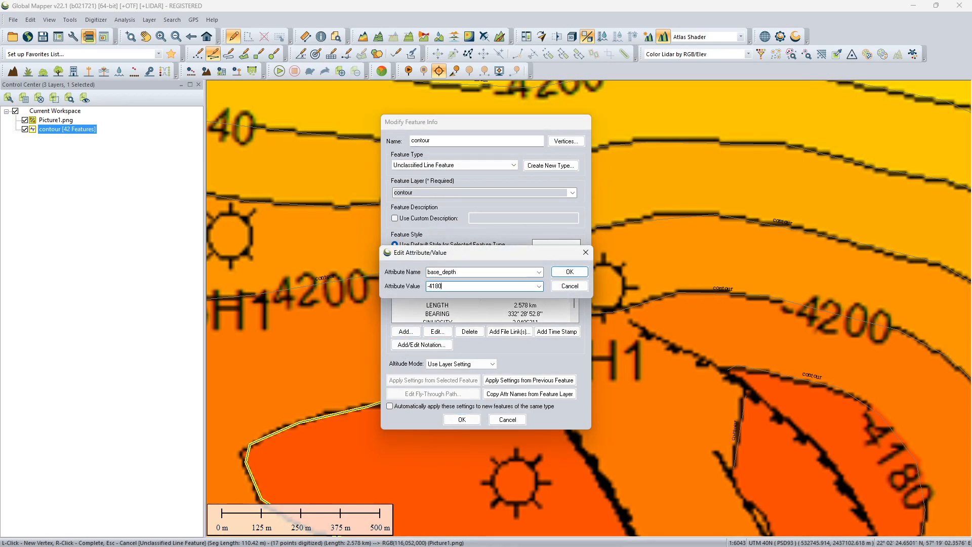
left_click(557, 272)
left_click(462, 419)
- Save the workspace as mapper in the pe_fyp folder's fall 2023 subfolder, using the Global Mapper Workspace format
scroll(650, 218, "down", 1)
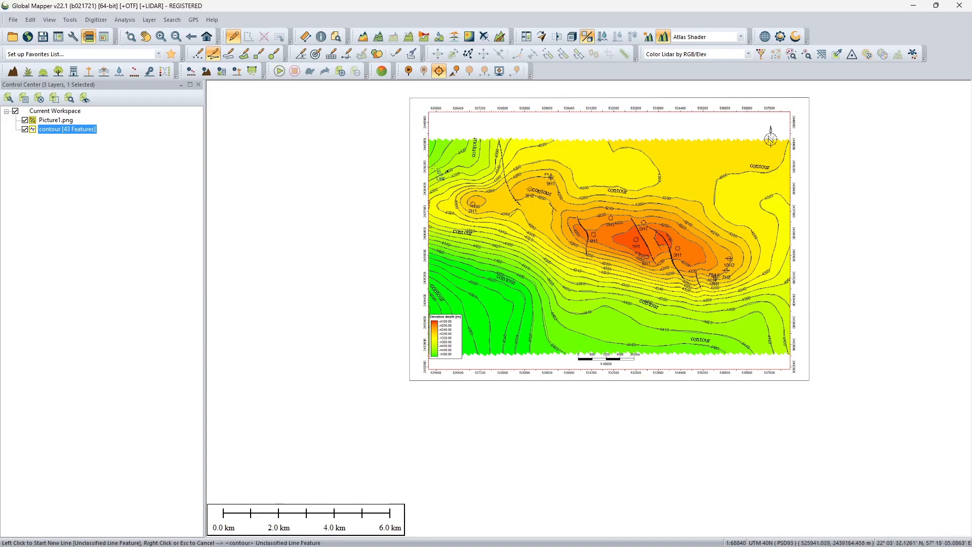
left_click(14, 20)
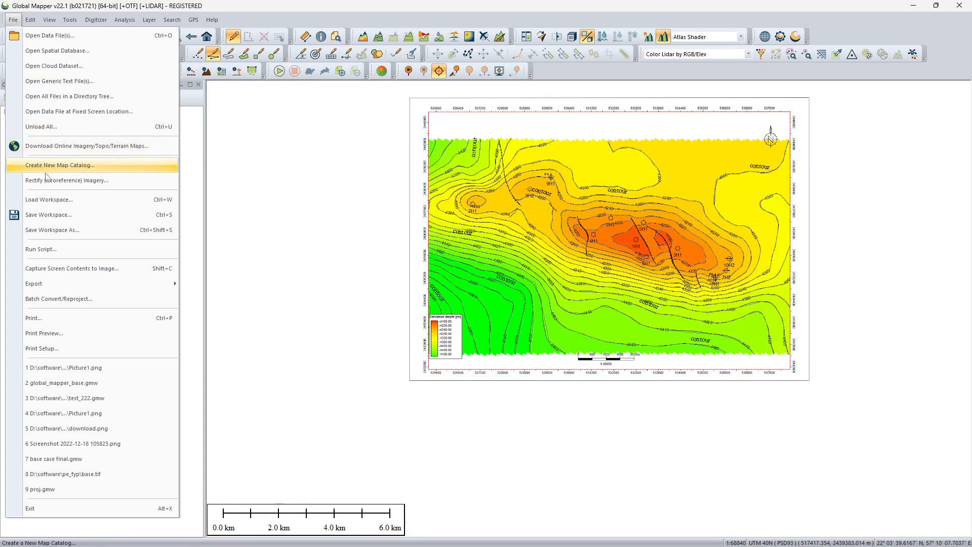
left_click(79, 221)
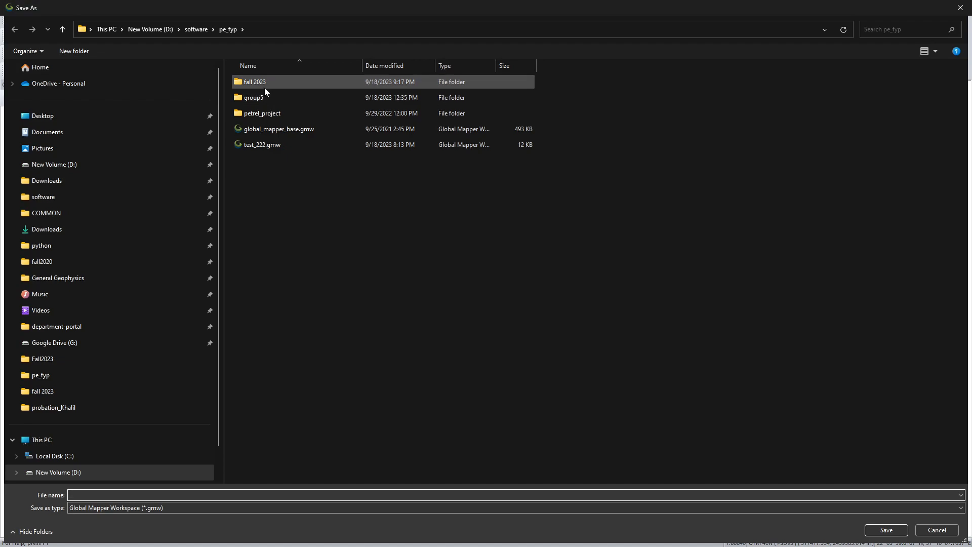
double_click(264, 85)
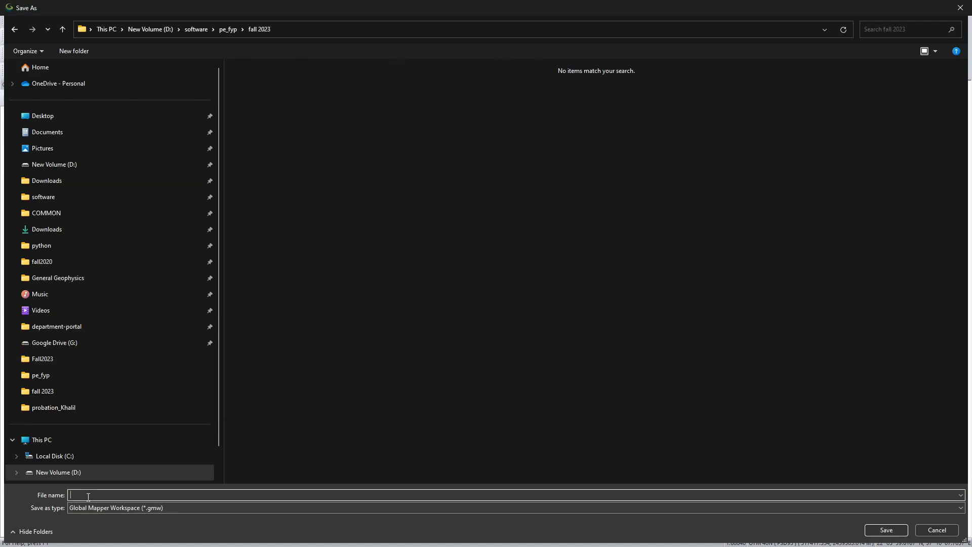
type("mapper")
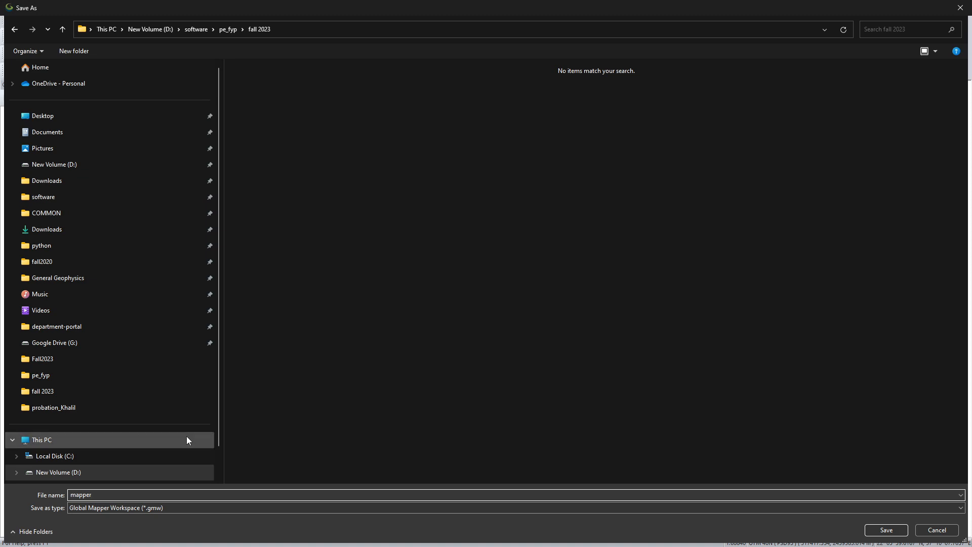
left_click(892, 531)
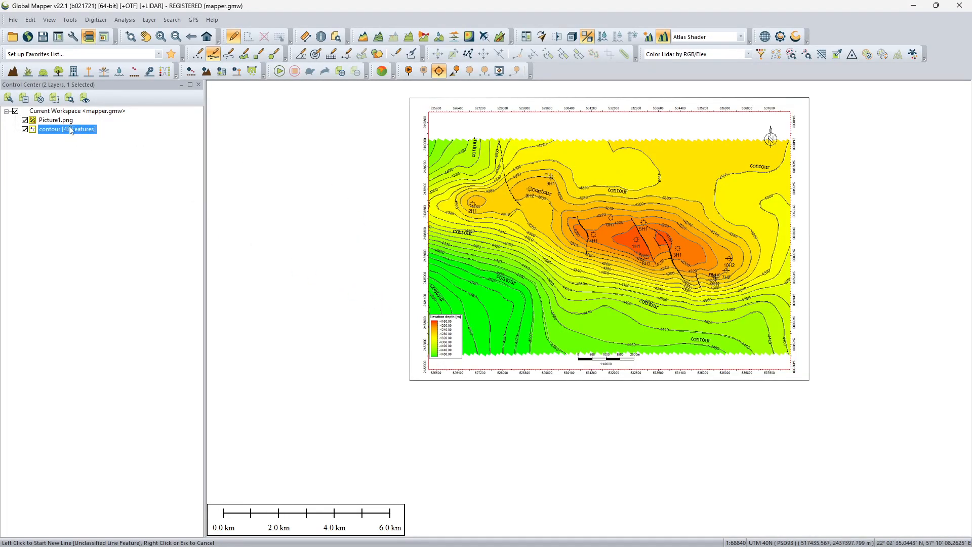
- Select all features of the contour layer with the Digitizer tool and dismiss the tip
right_click(58, 130)
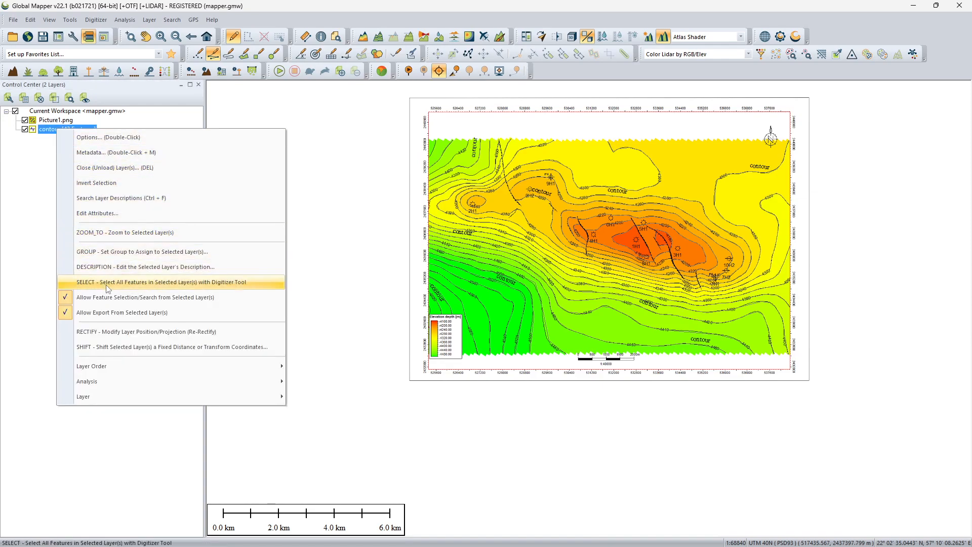
left_click(124, 282)
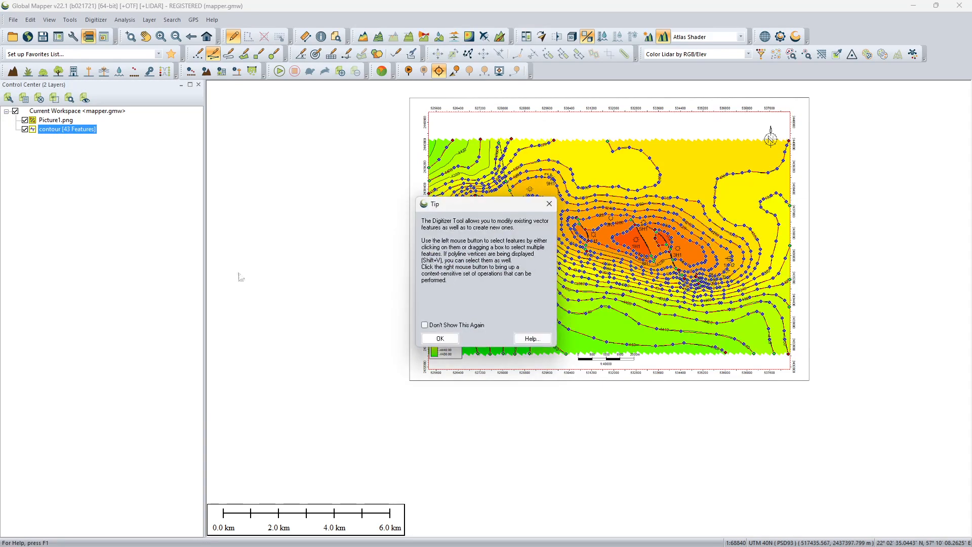
left_click(446, 335)
- Examine how closely the selected contour lines and their vertices follow the printed contours across the depth map
scroll(642, 343, "up", 2)
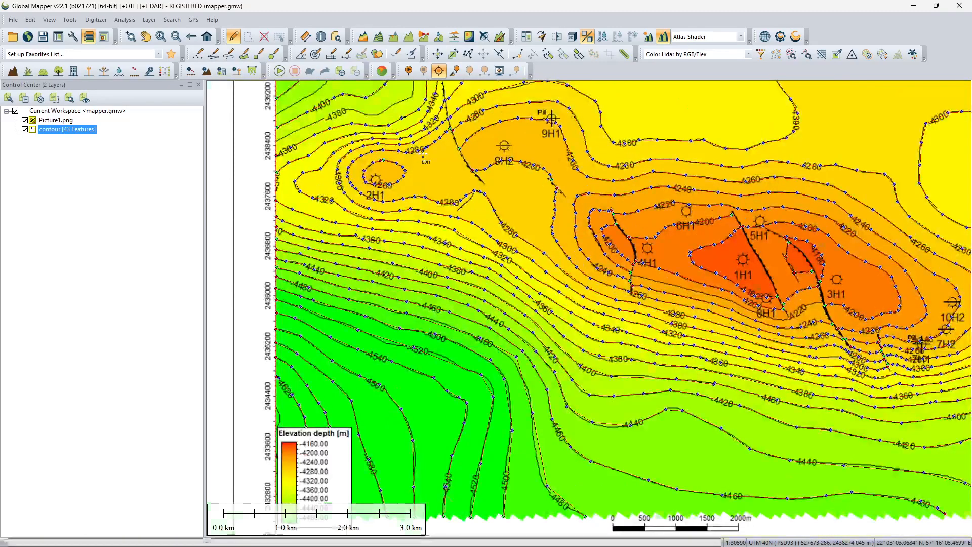
scroll(418, 148, "up", 3)
scroll(452, 174, "down", 2)
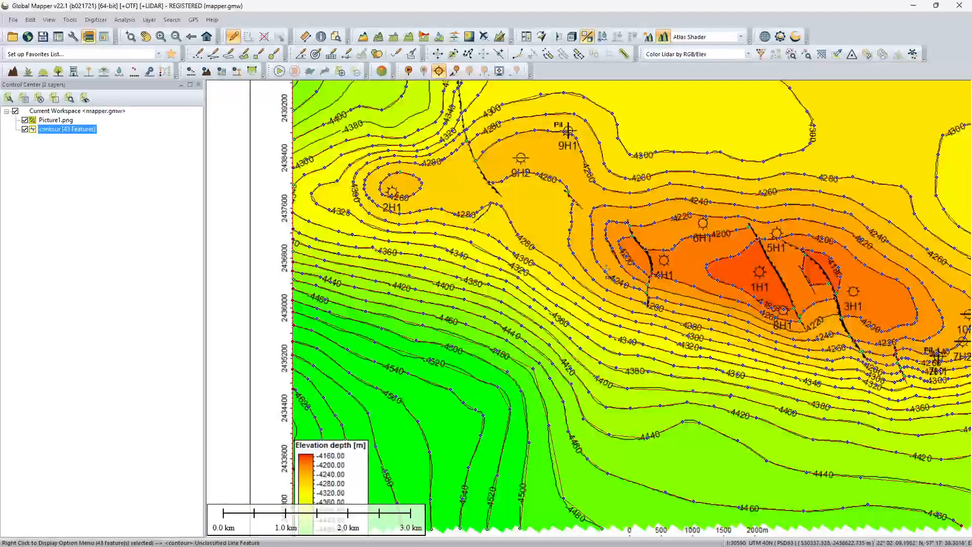
scroll(702, 397, "down", 1)
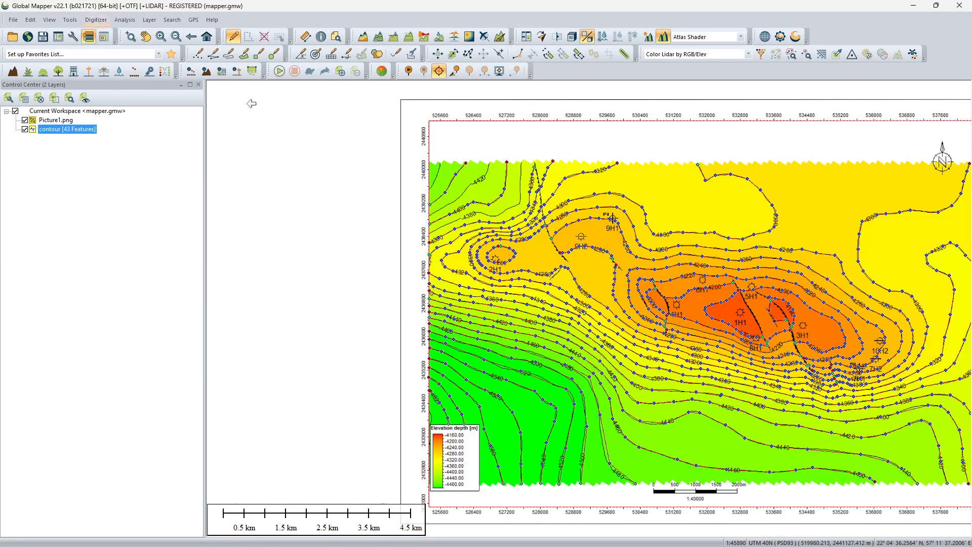
scroll(708, 368, "up", 2)
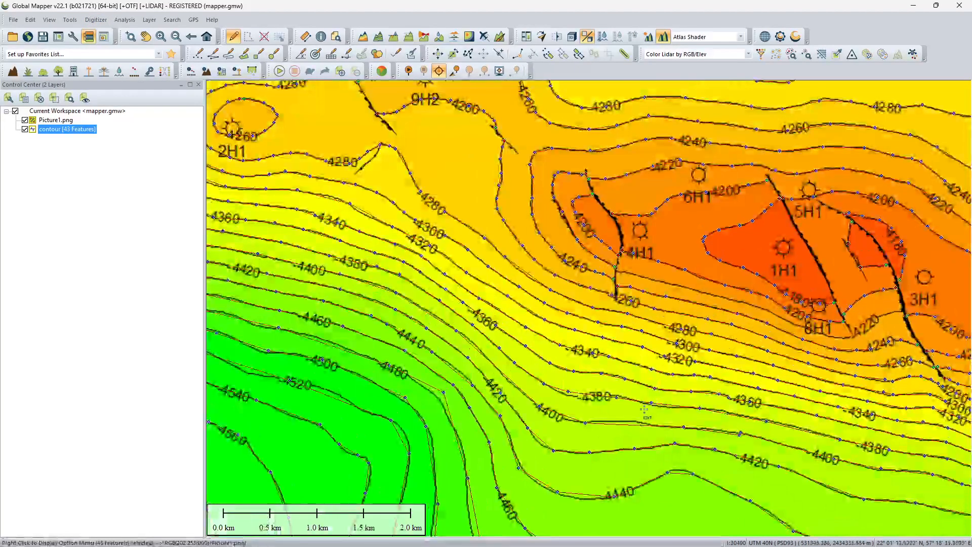
scroll(703, 370, "up", 1)
scroll(653, 395, "down", 1)
scroll(604, 418, "up", 2)
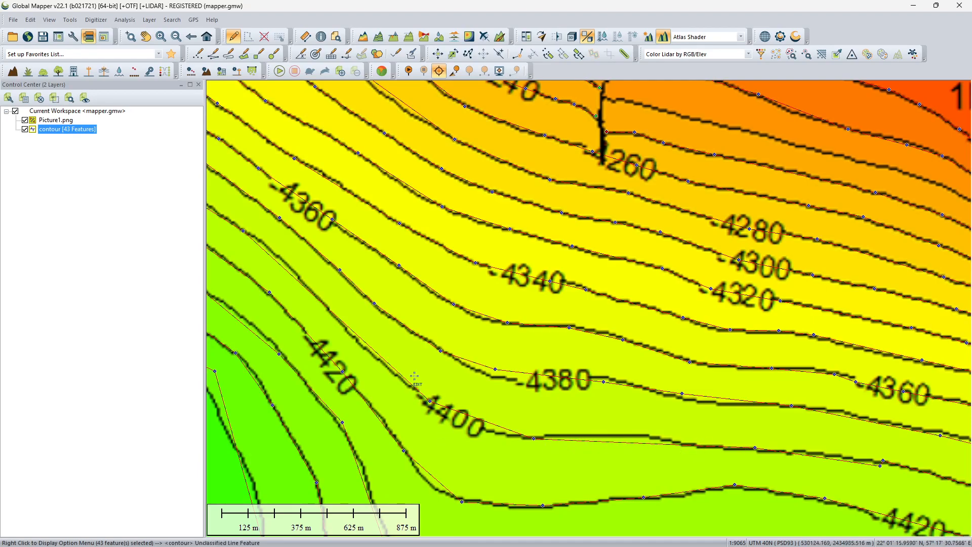
scroll(557, 281, "down", 1)
scroll(561, 282, "down", 3)
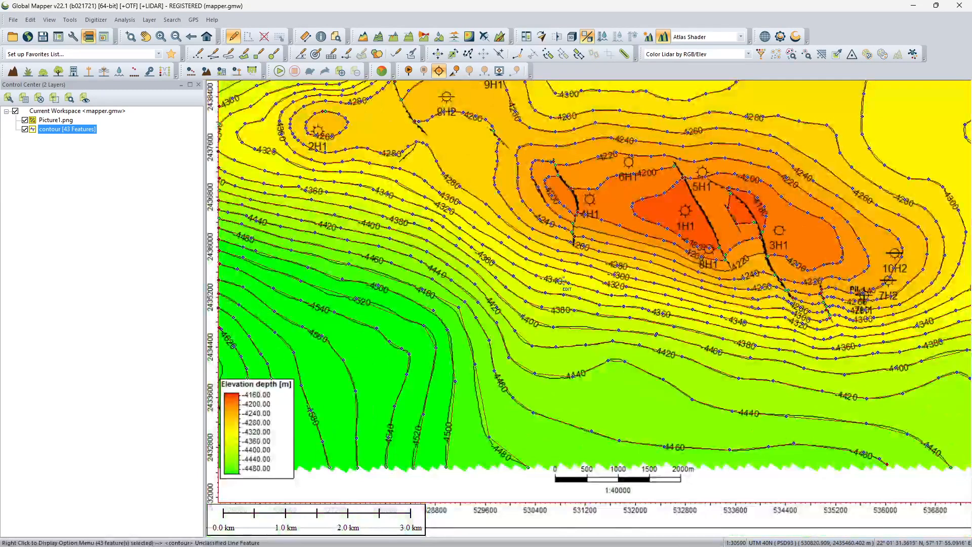
- Bring up the Digitizer commands for the selected contour lines
left_click(92, 23)
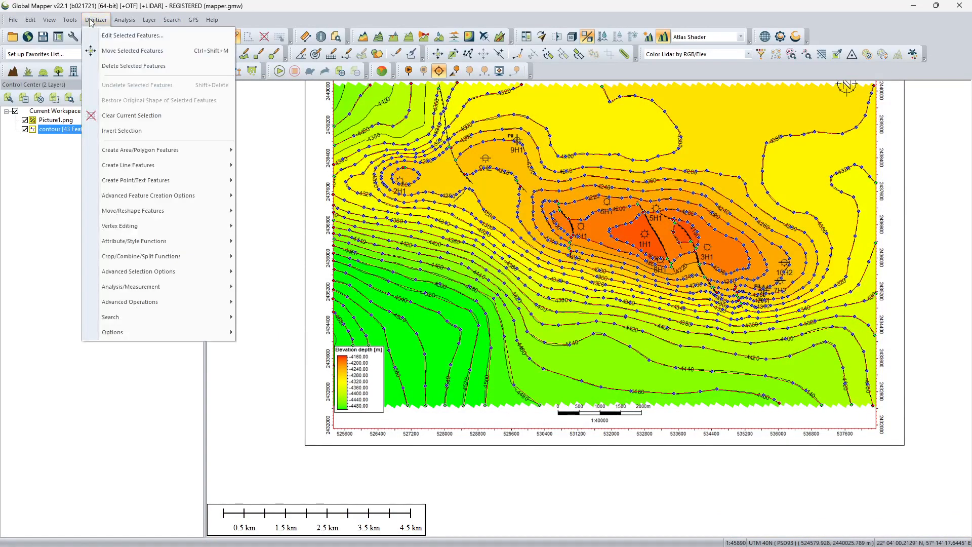
mouse_move(171, 225)
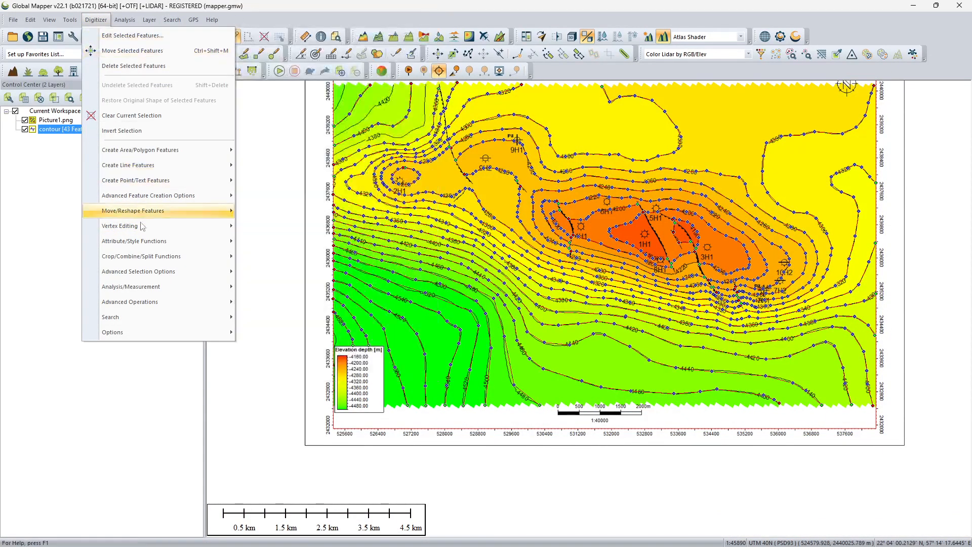
mouse_move(146, 278)
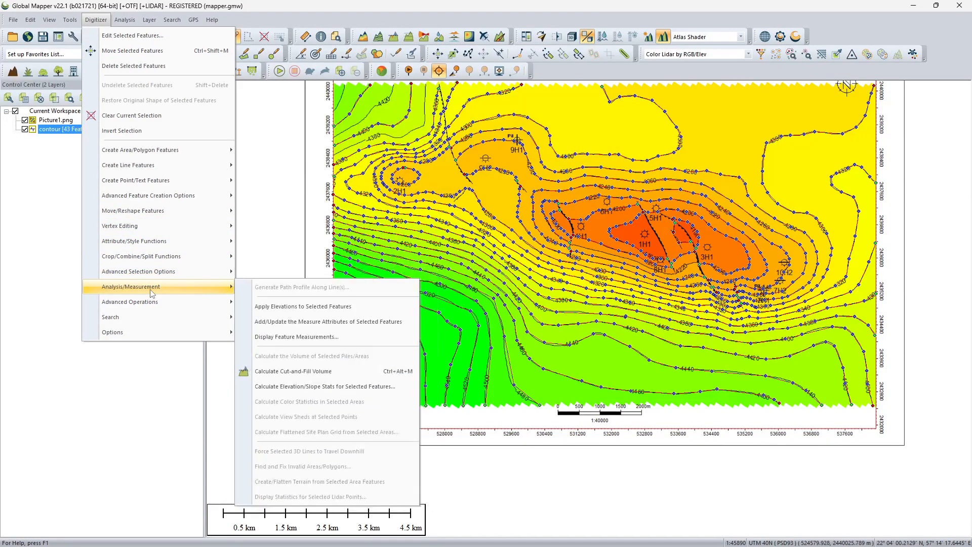
mouse_move(141, 247)
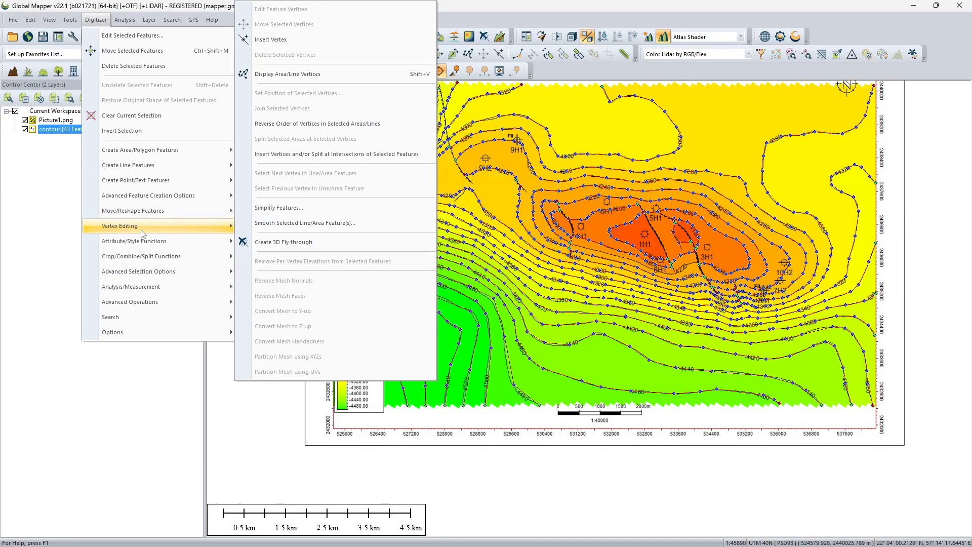
mouse_move(153, 202)
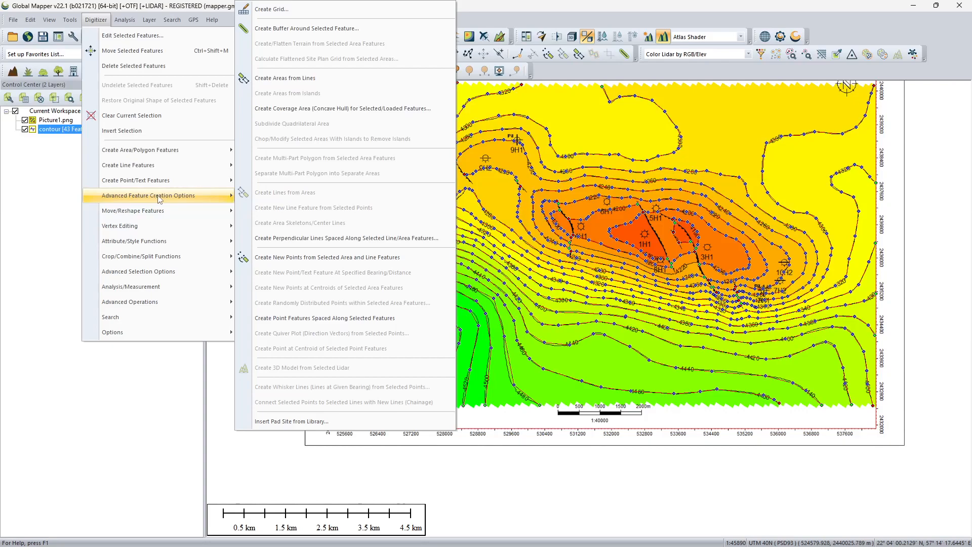
left_click(93, 23)
- Create point features spaced along the selected contour lines at a fixed distance interval of 20 meters
left_click(92, 23)
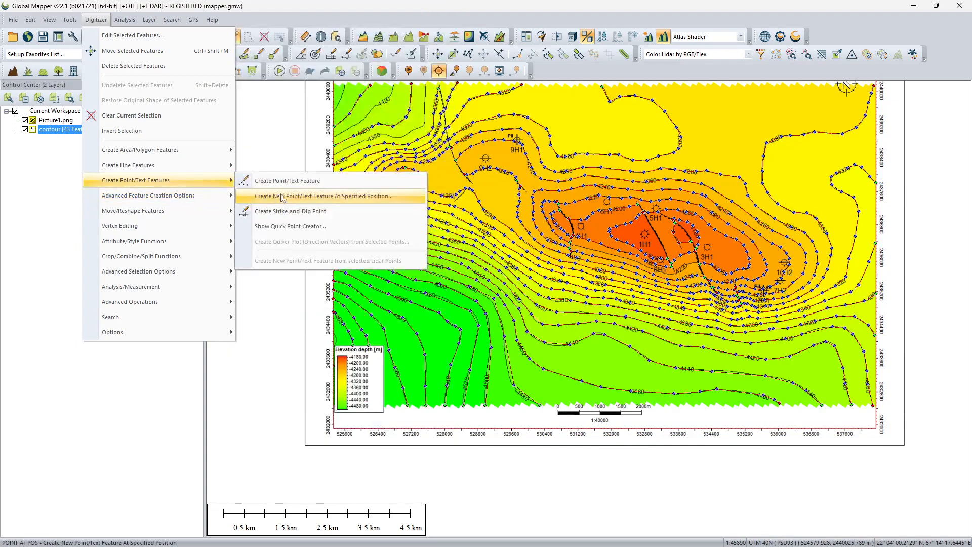
mouse_move(208, 195)
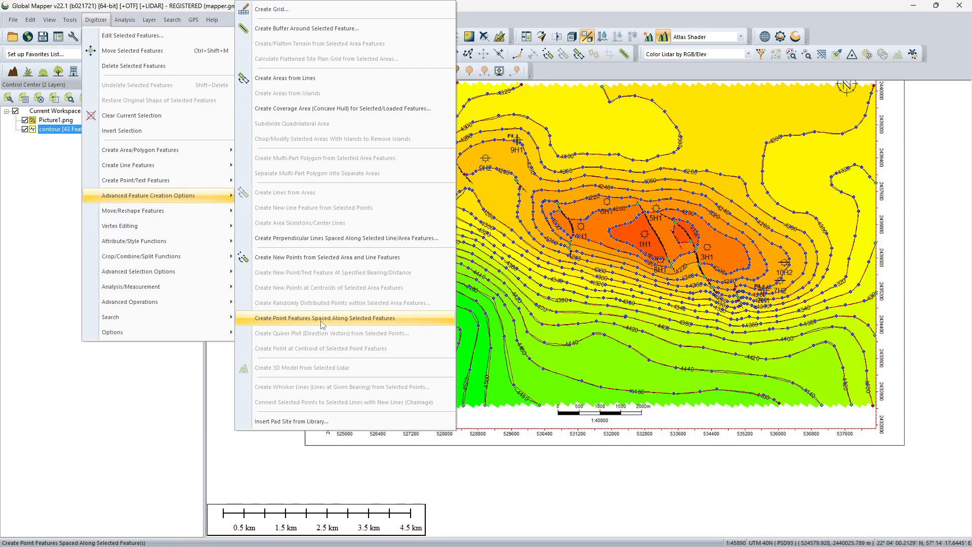
left_click(282, 319)
left_click_drag(487, 177, 298, 118)
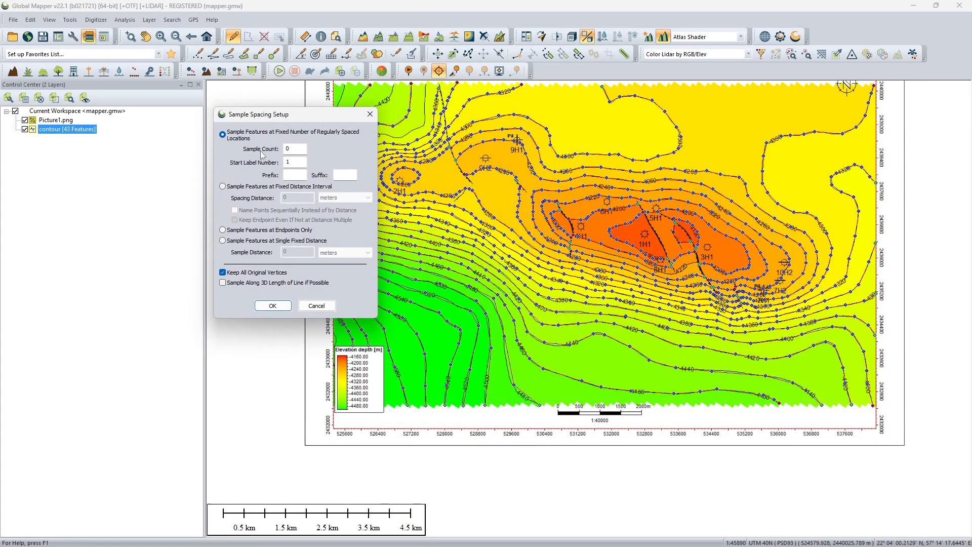
left_click(221, 187)
double_click(300, 197)
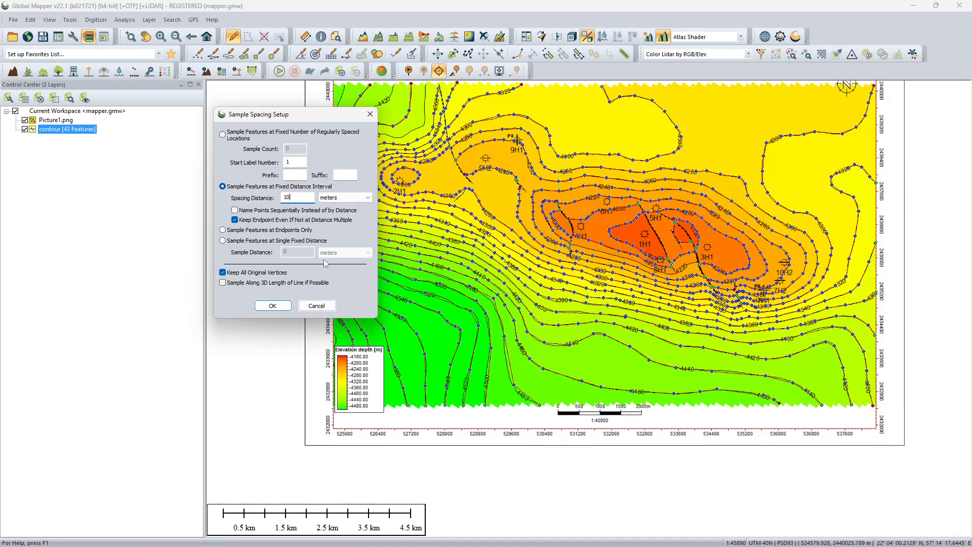
type("20")
left_click(273, 306)
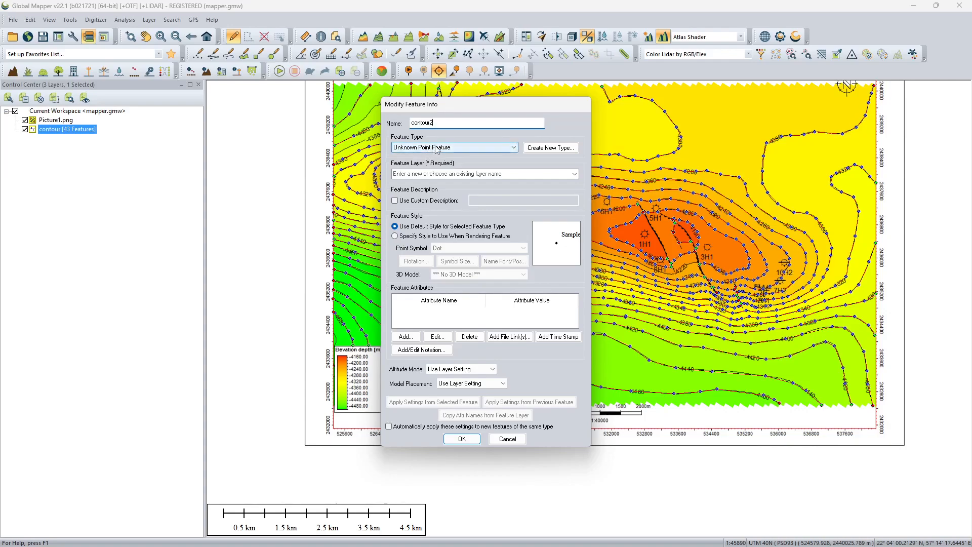
- Use the name contour2 as the feature layer for the new 20-meter points and accept the feature info
left_click_drag(446, 123, 395, 122)
key("ctrl+c")
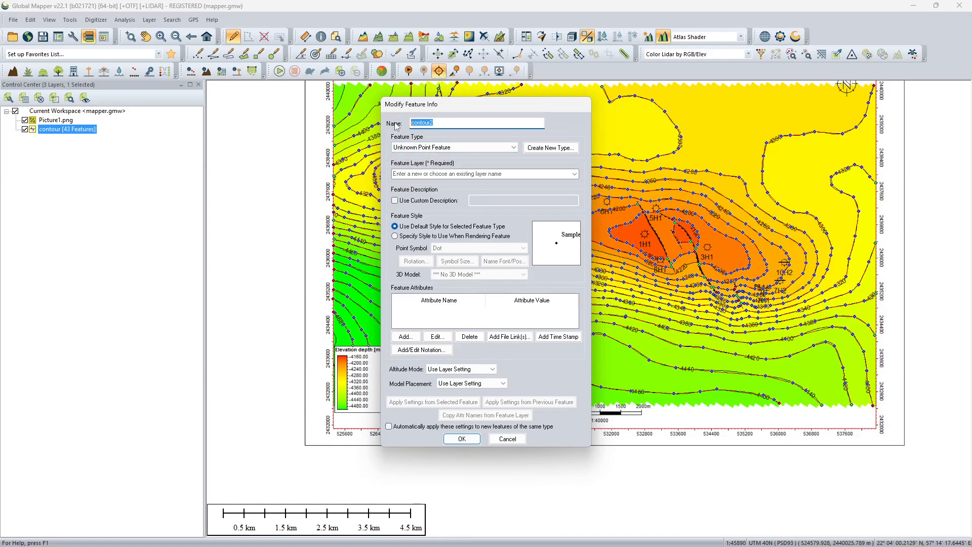
left_click(426, 173)
key("ctrl+v")
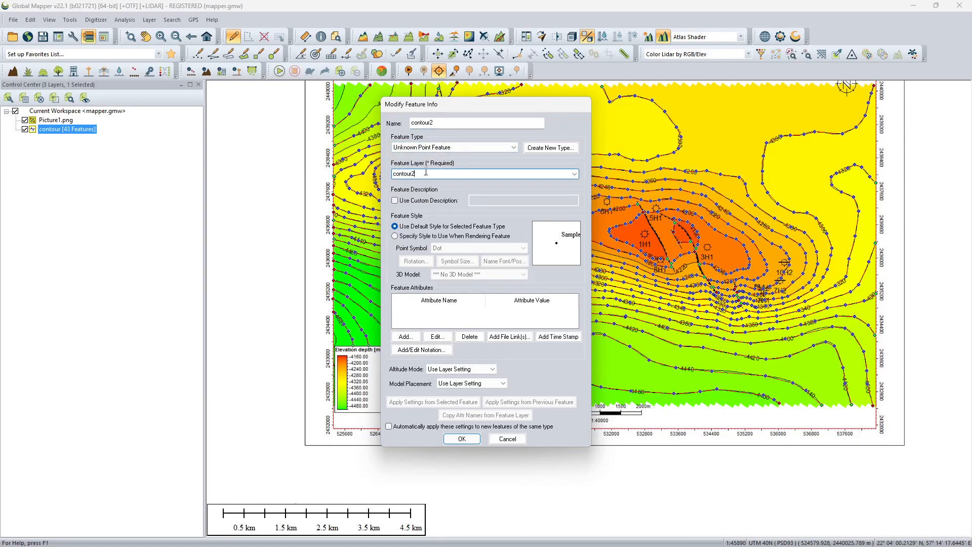
left_click(462, 439)
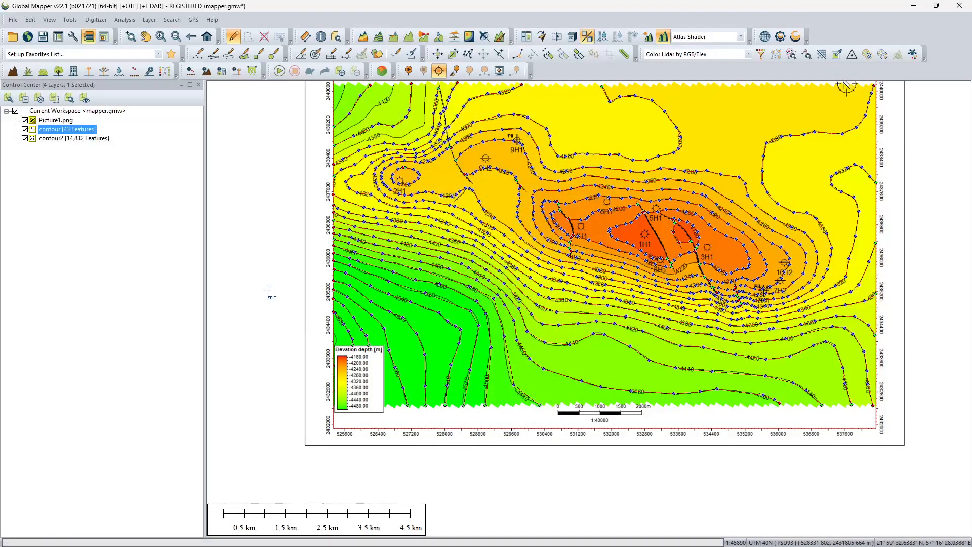
- Hide the contour line layer and examine the density of the contour2 points on the map
left_click(25, 129)
left_click(25, 138)
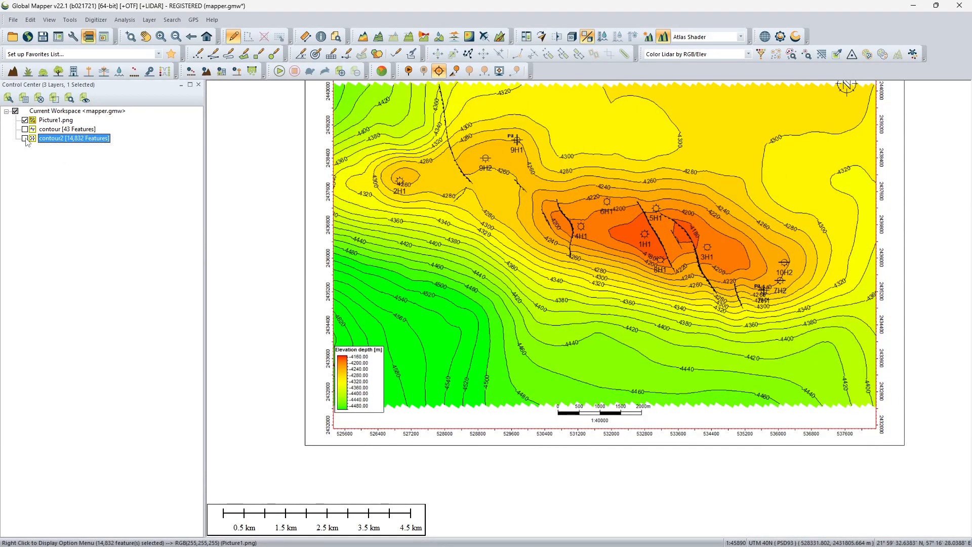
left_click(25, 139)
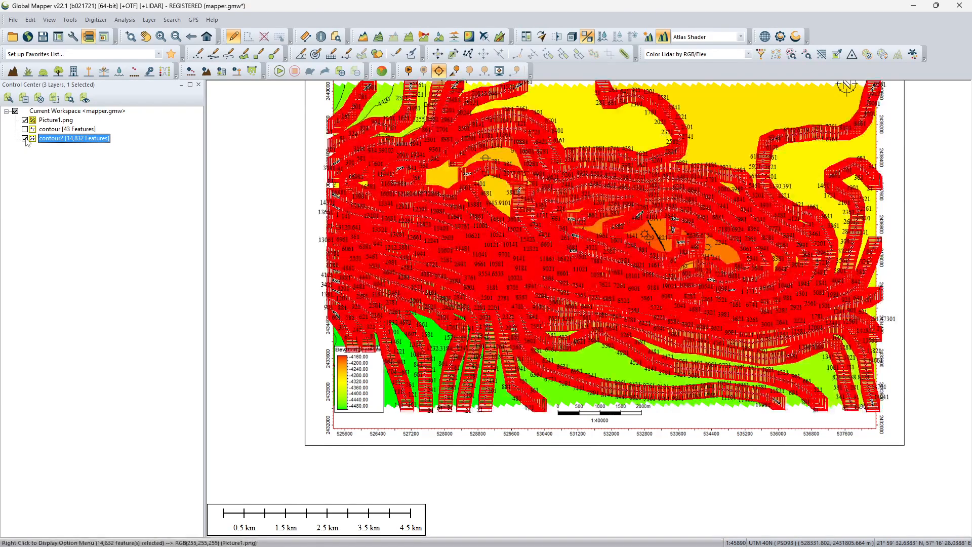
scroll(556, 235, "down", 2)
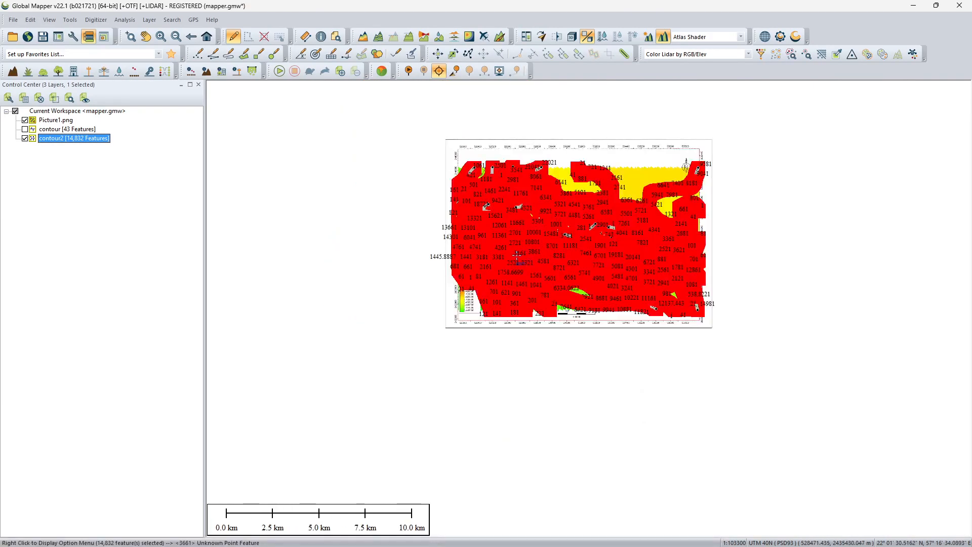
scroll(517, 253, "up", 2)
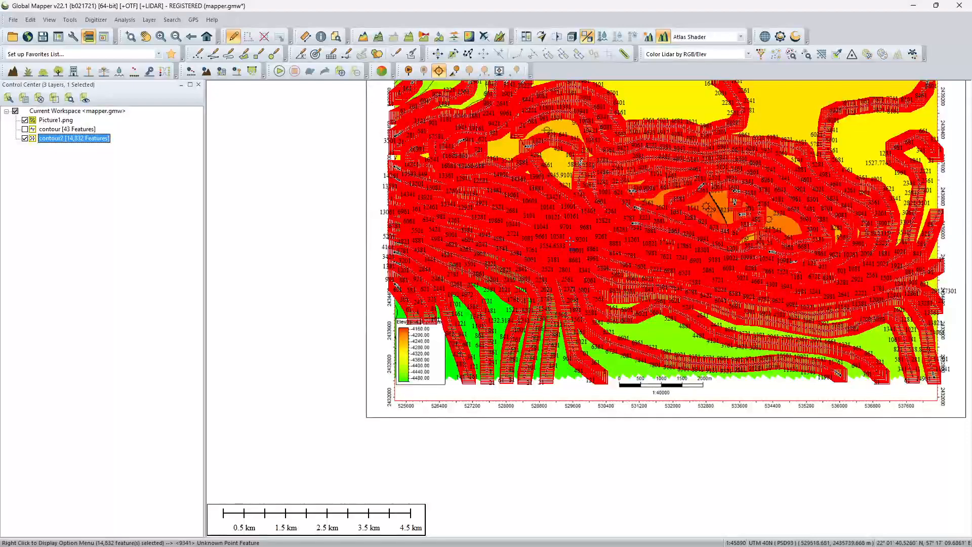
- Unload the contour2 point layer from the workspace and show the contour line layer again
right_click(77, 142)
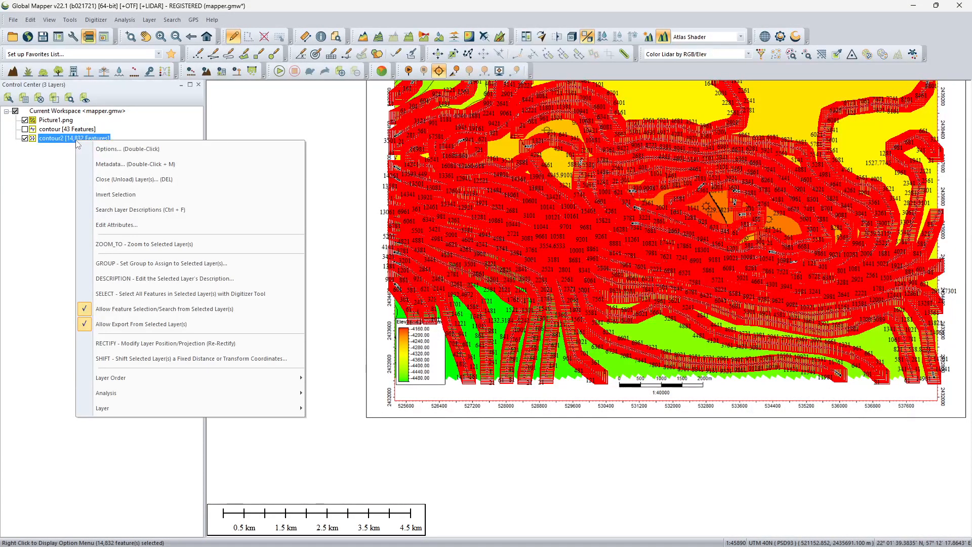
left_click(118, 185)
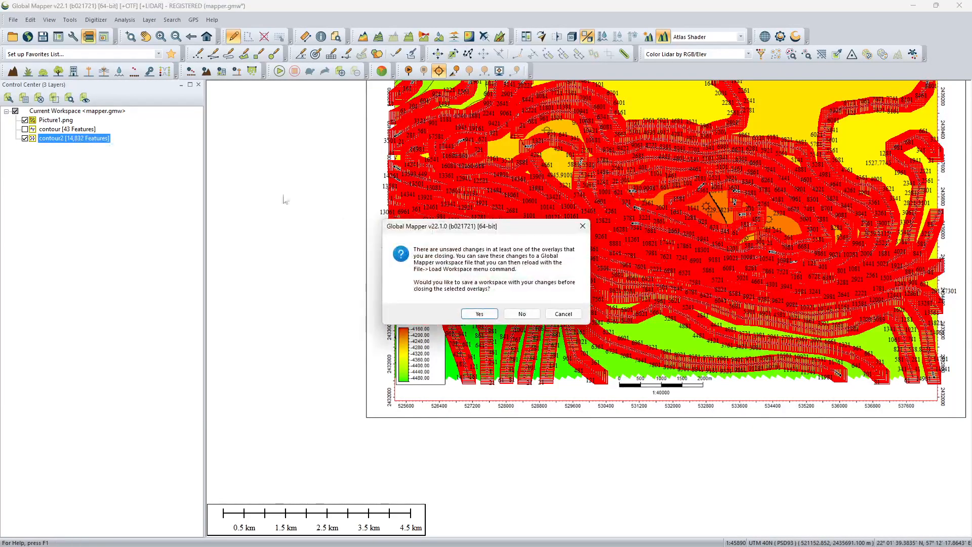
left_click(478, 317)
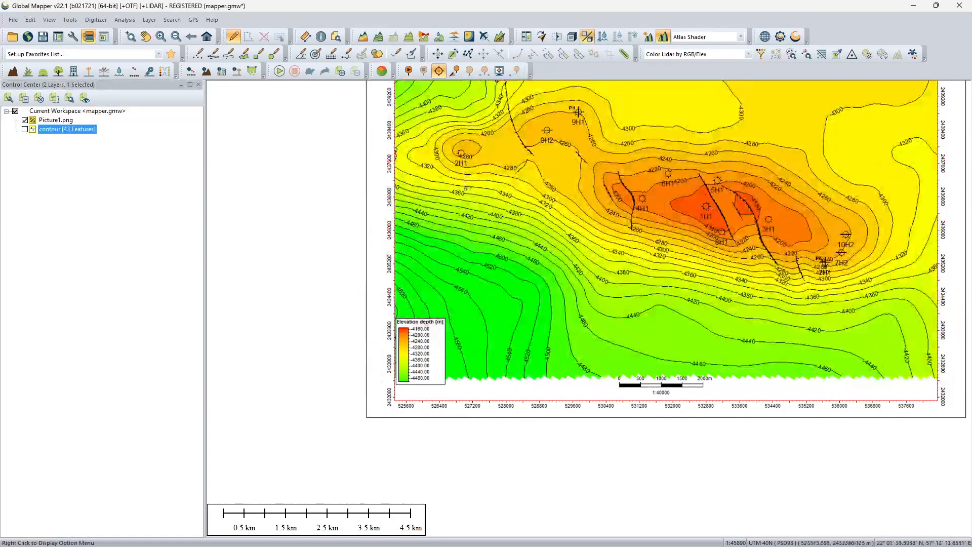
left_click(25, 129)
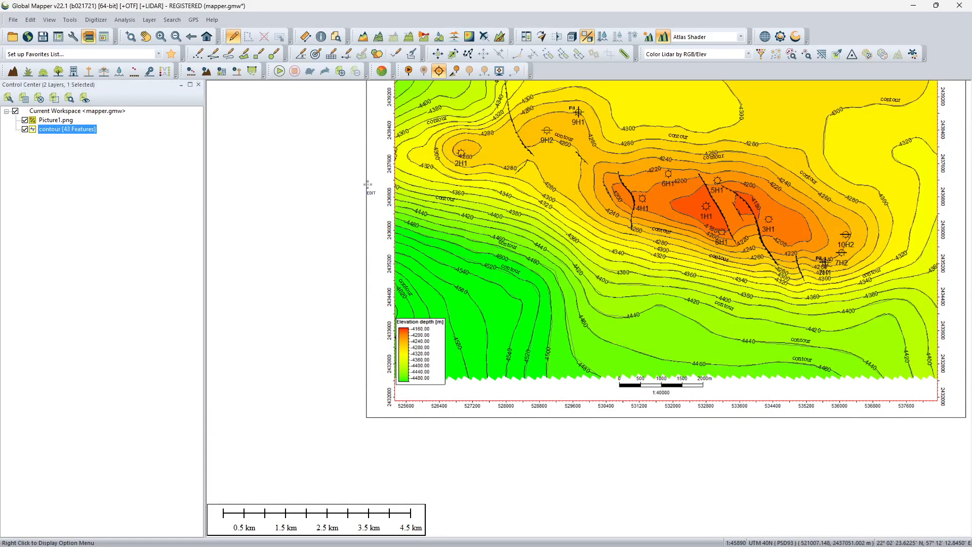
- Select all line features in the contour layer with the Digitizer tool
right_click(65, 134)
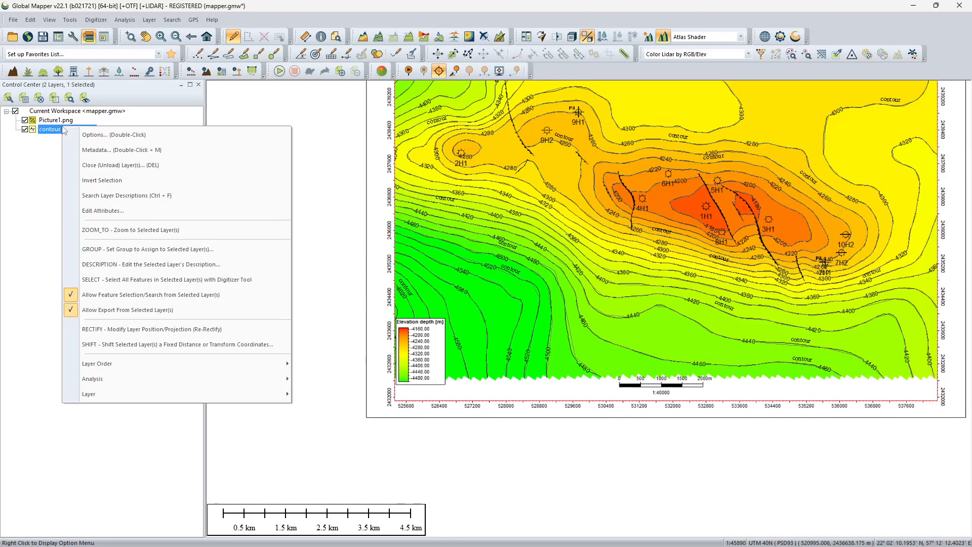
left_click(116, 279)
left_click(434, 343)
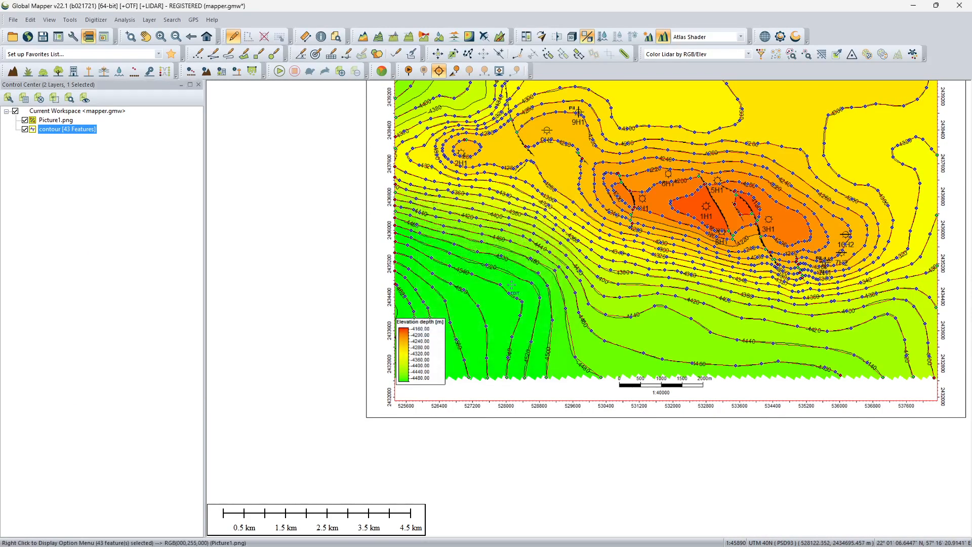
left_click_drag(424, 280, 486, 274)
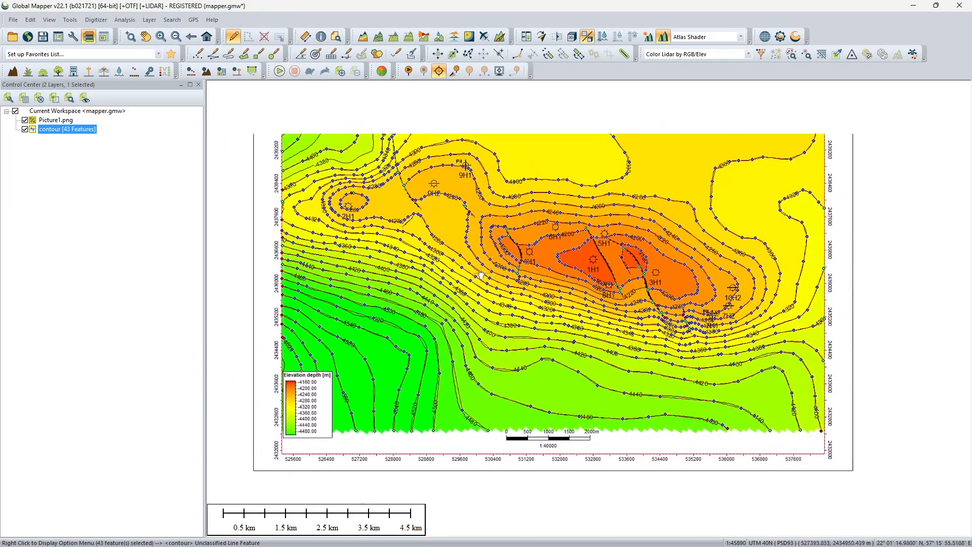
- Create point features along the selected contour lines at a fixed distance interval of 100 meters, keeping all original vertices
left_click(96, 20)
mouse_move(166, 211)
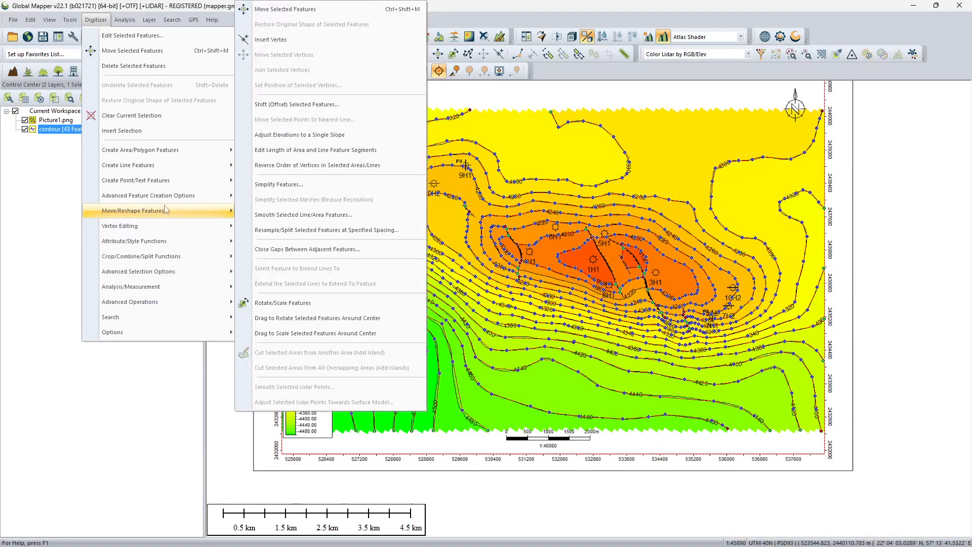
mouse_move(172, 243)
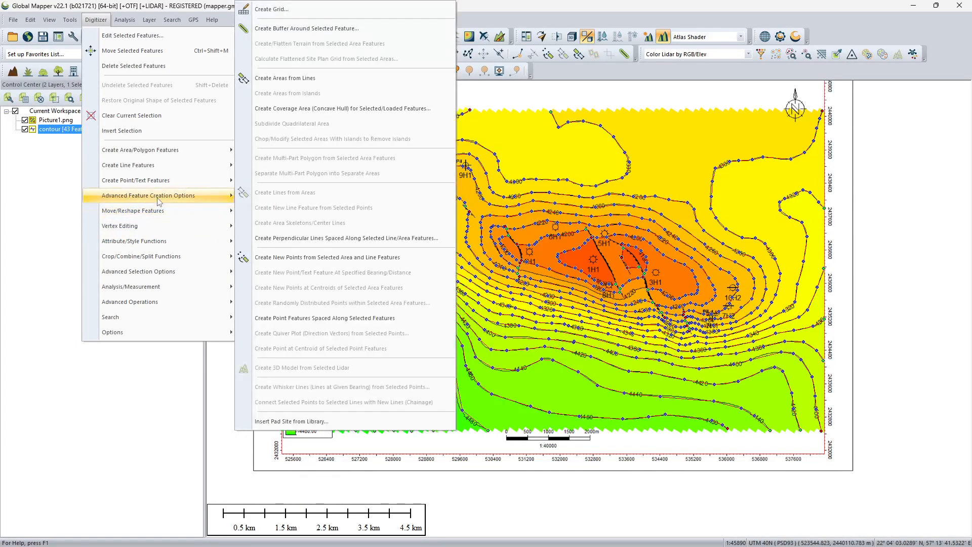
left_click(300, 318)
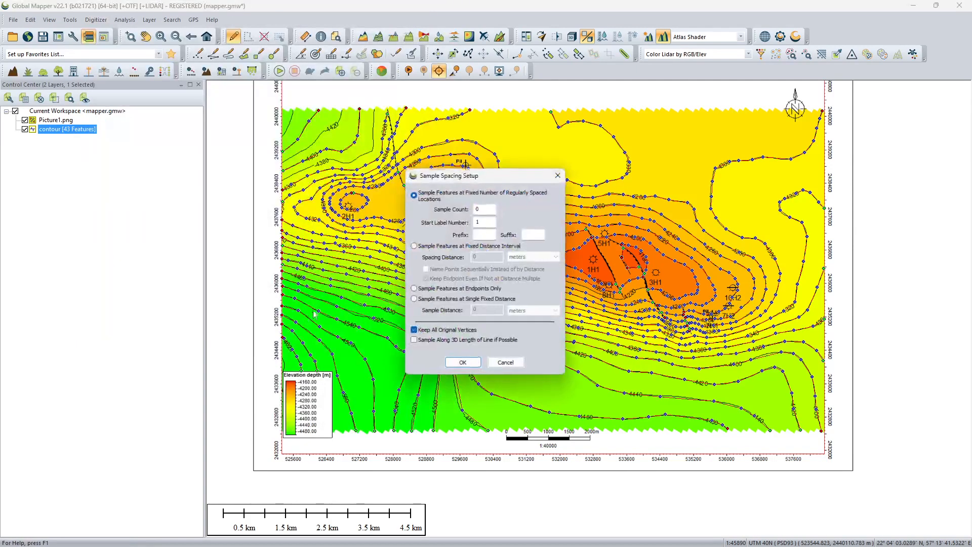
left_click(413, 246)
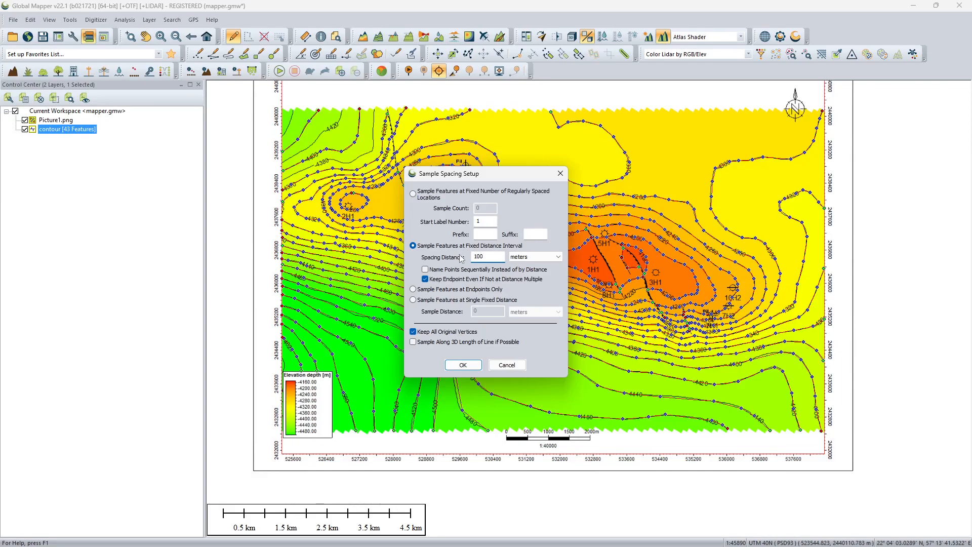
left_click_drag(466, 178, 226, 144)
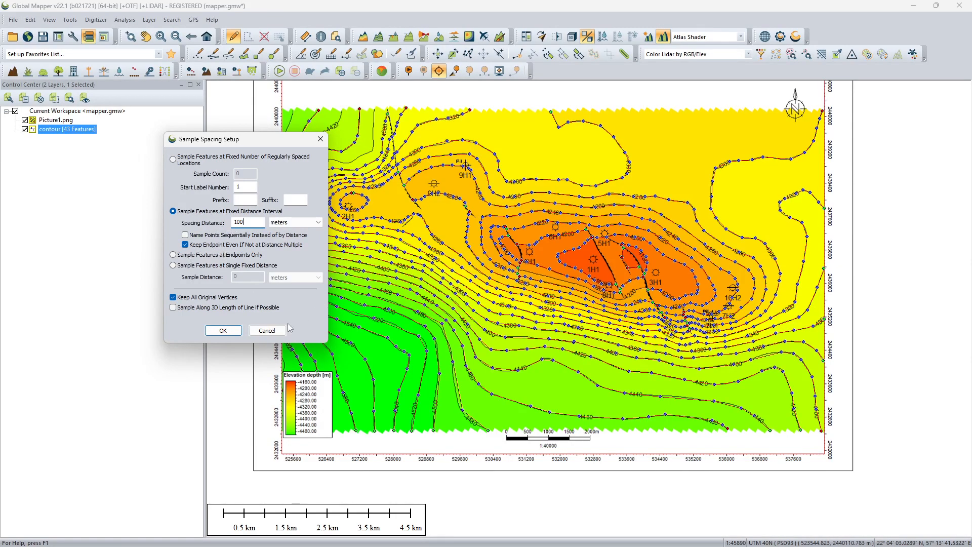
left_click(222, 331)
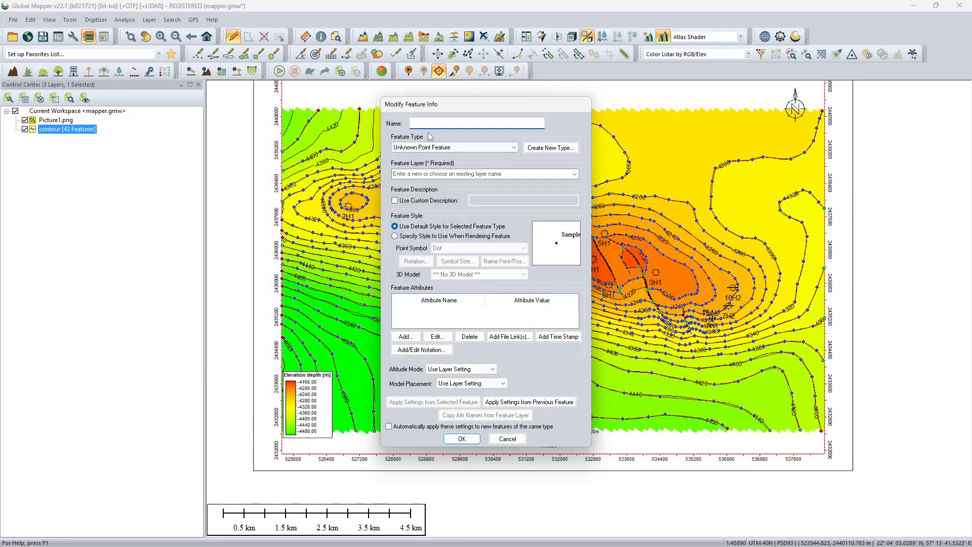
- Name the 100-meter point features contour2 and place them in a new layer named contour2
type("contour2")
left_click(431, 173)
type("contour2")
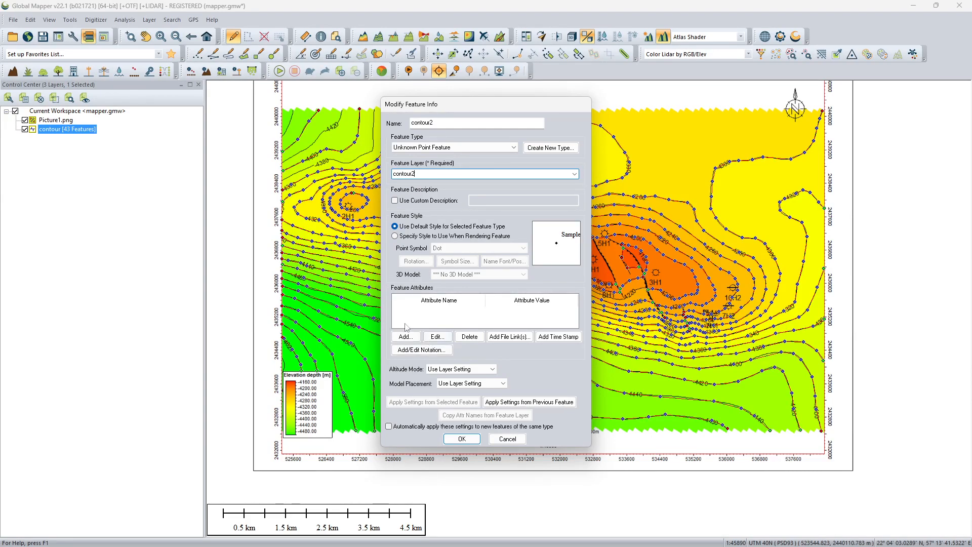
left_click(457, 438)
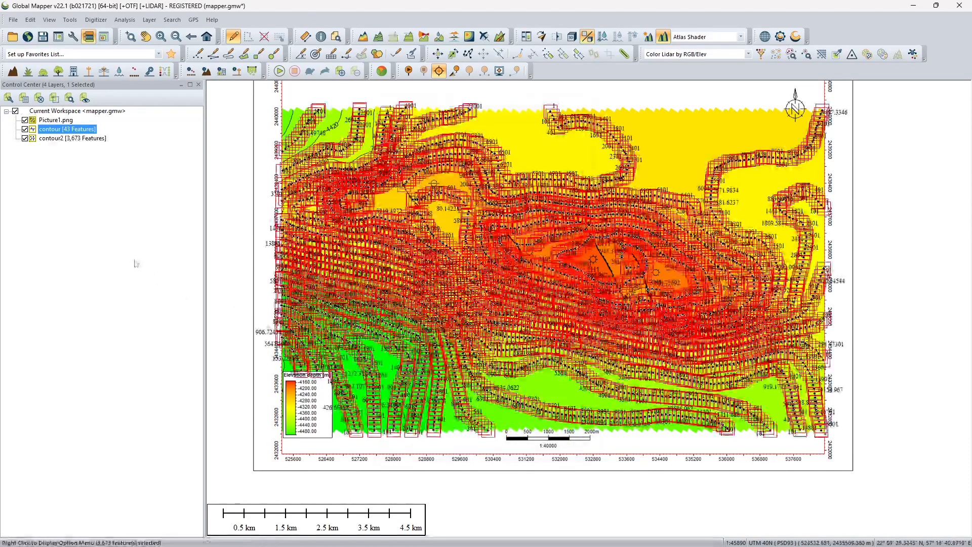
- Hide the contour line layer, check the point spacing along the contours, and select the contour2 layer
left_click(25, 129)
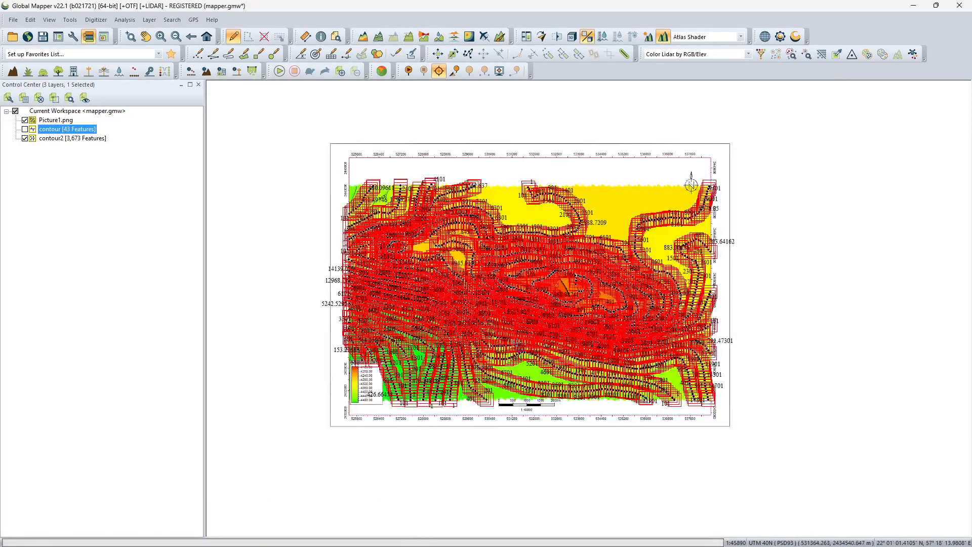
scroll(456, 339, "up", 5)
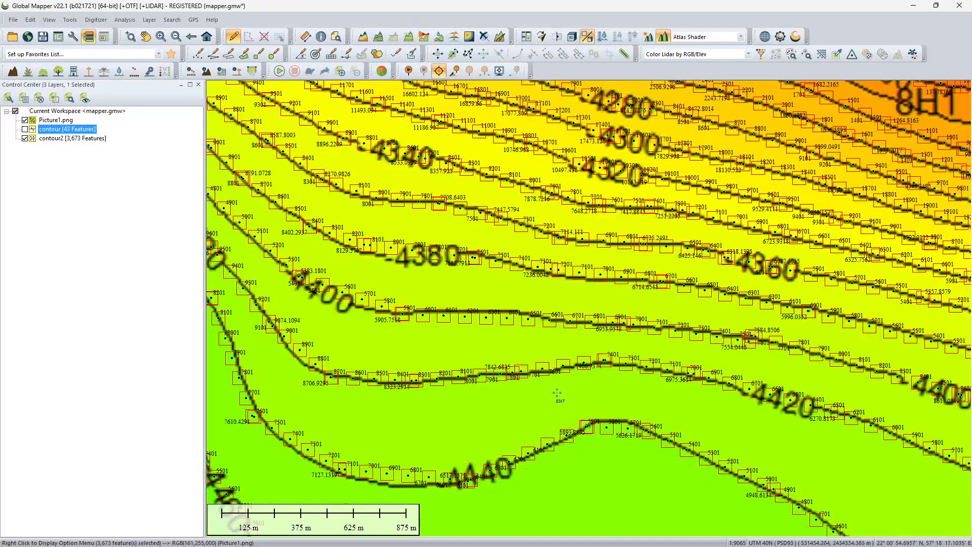
scroll(567, 394, "down", 5)
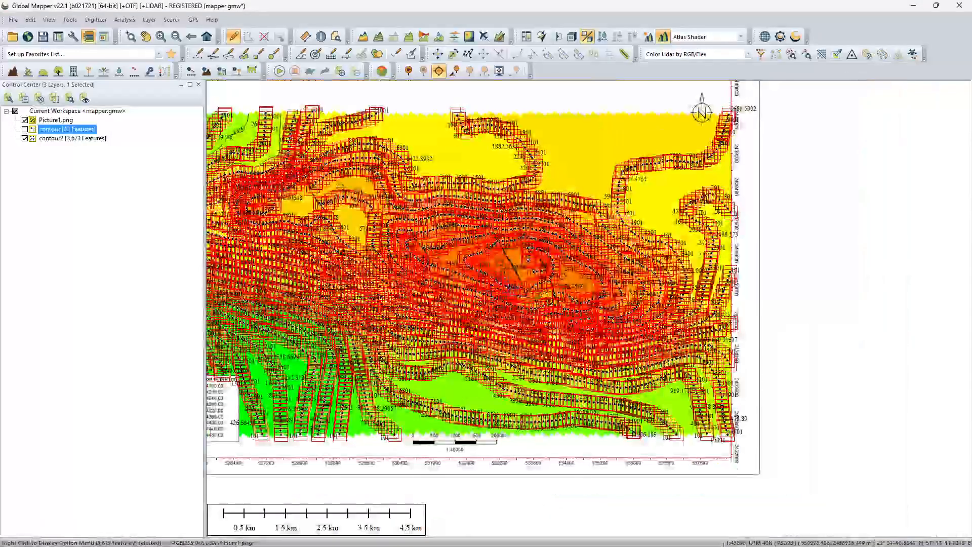
left_click(43, 138)
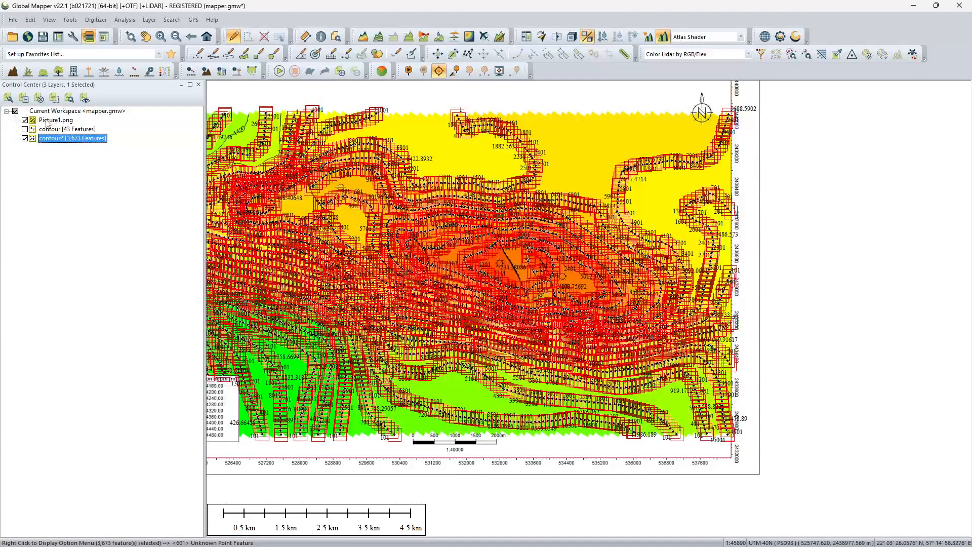
- Exclude the Picture1.png and contour layers from export, and save the workspace
right_click(48, 122)
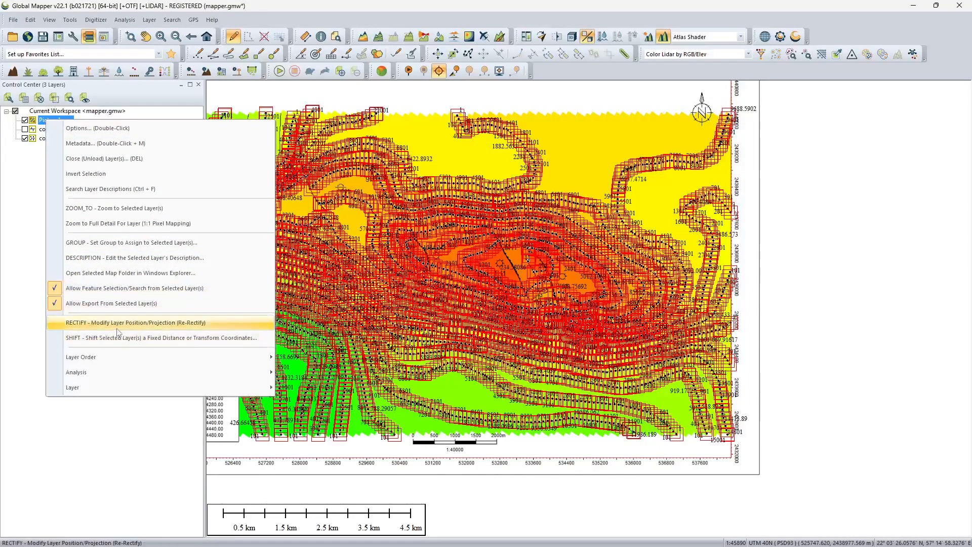
left_click(104, 305)
left_click(60, 130)
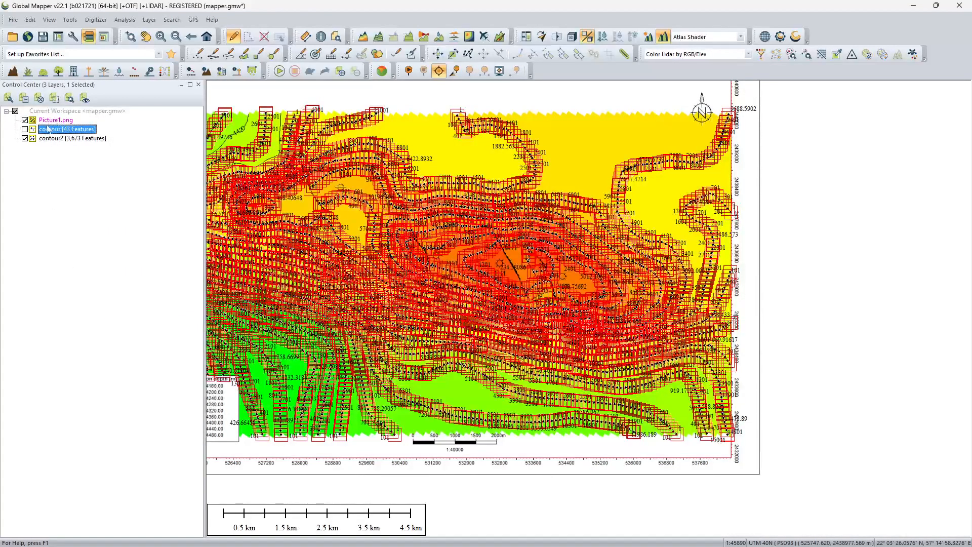
right_click(40, 124)
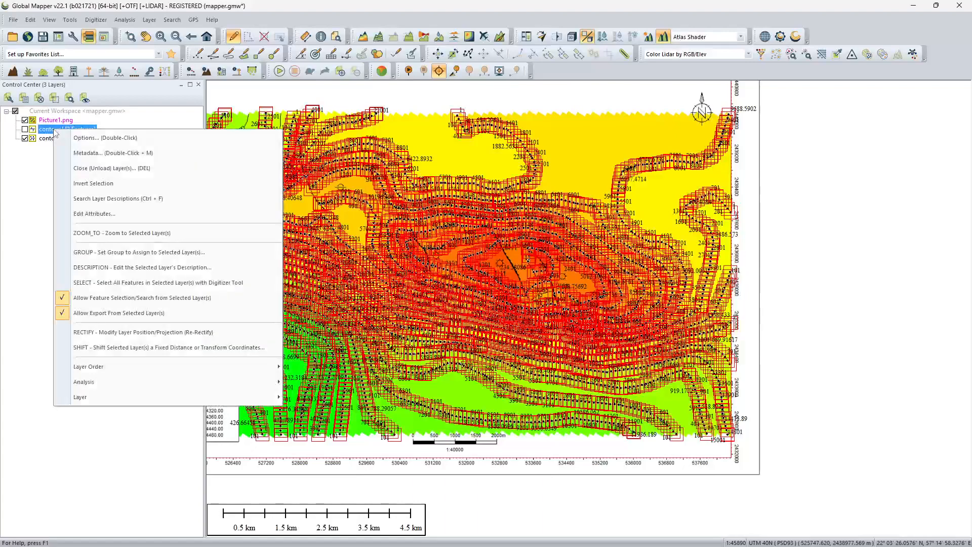
left_click(101, 311)
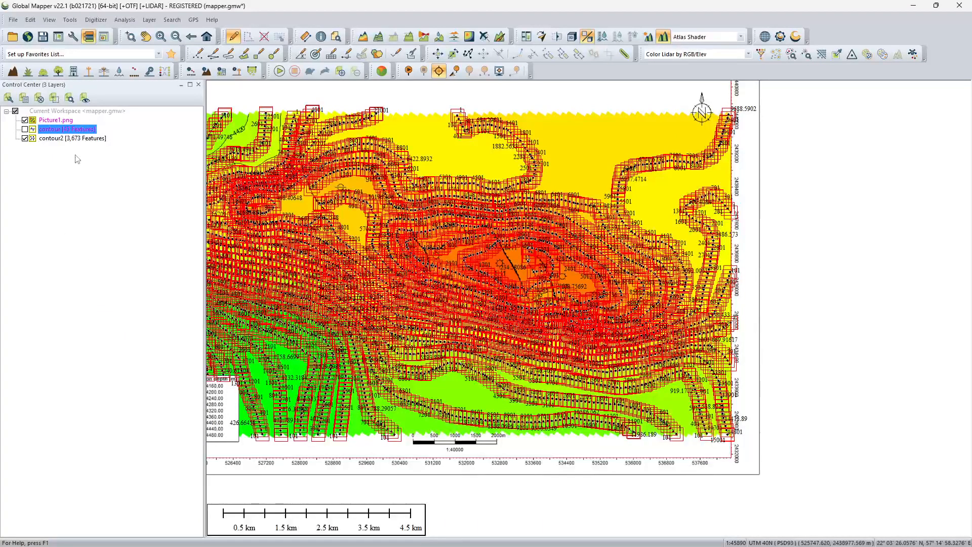
left_click(43, 37)
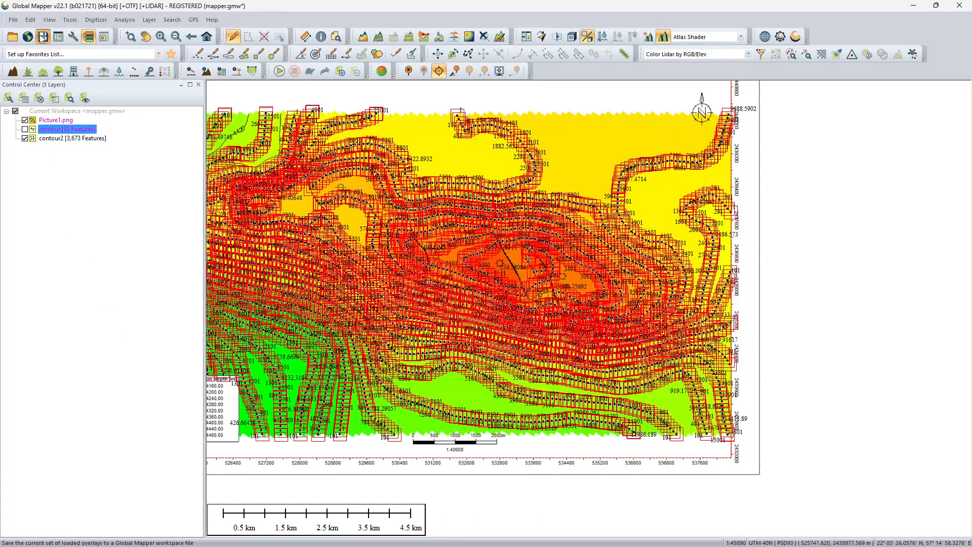
- Start exporting only the contour2 layer to a new file in CSV format
left_click(53, 139)
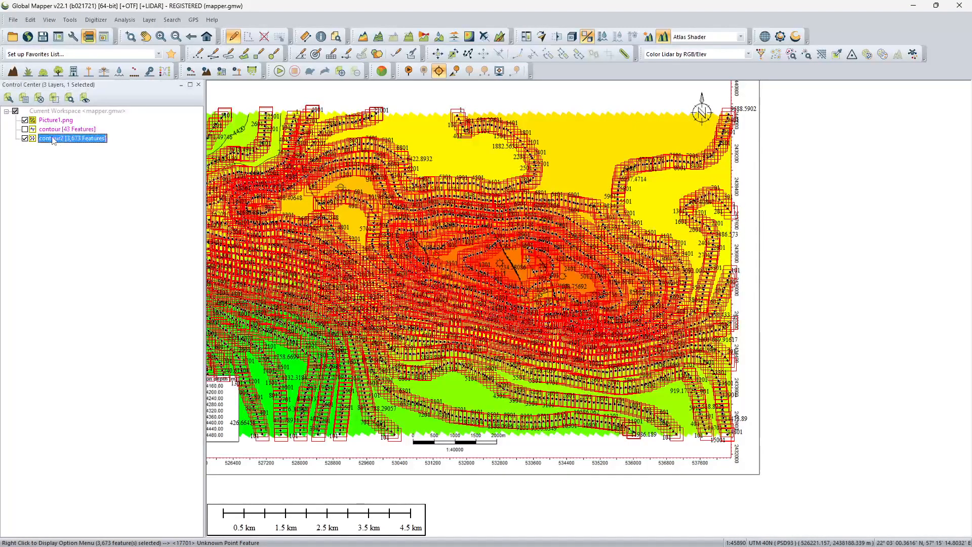
right_click(54, 140)
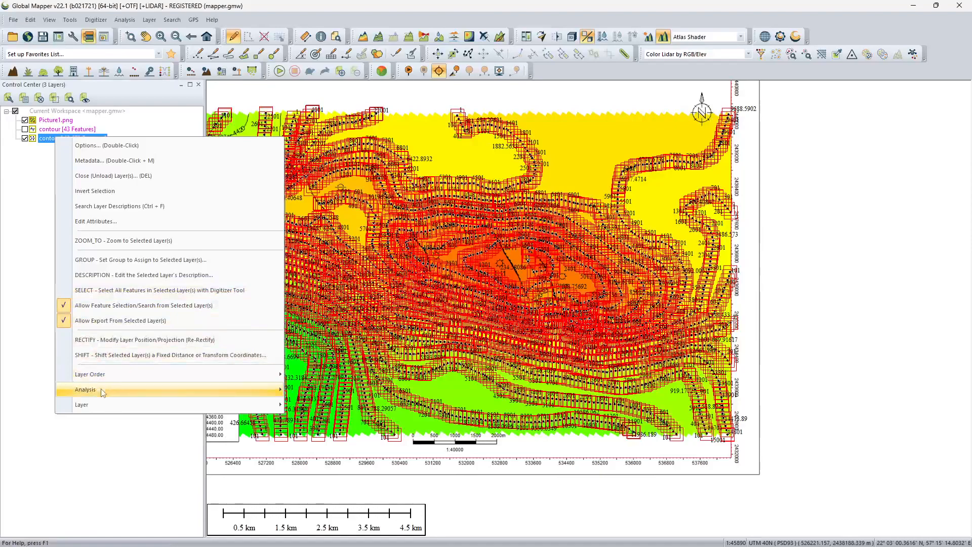
mouse_move(96, 401)
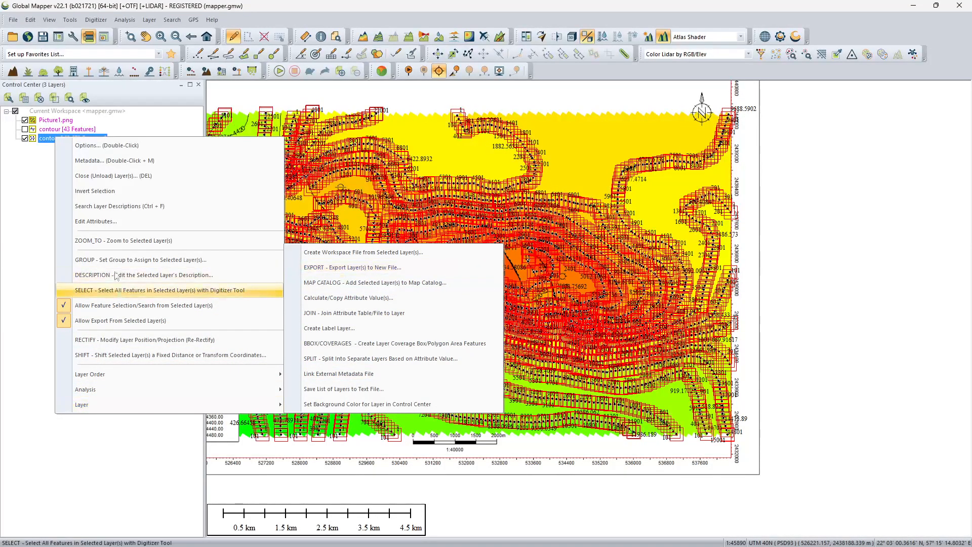
left_click(38, 178)
left_click(56, 139)
right_click(56, 140)
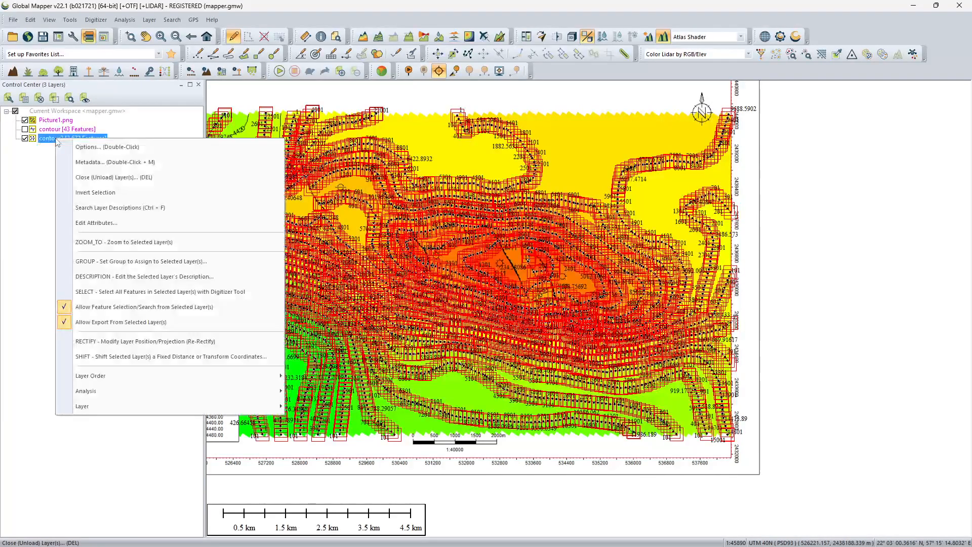
mouse_move(140, 405)
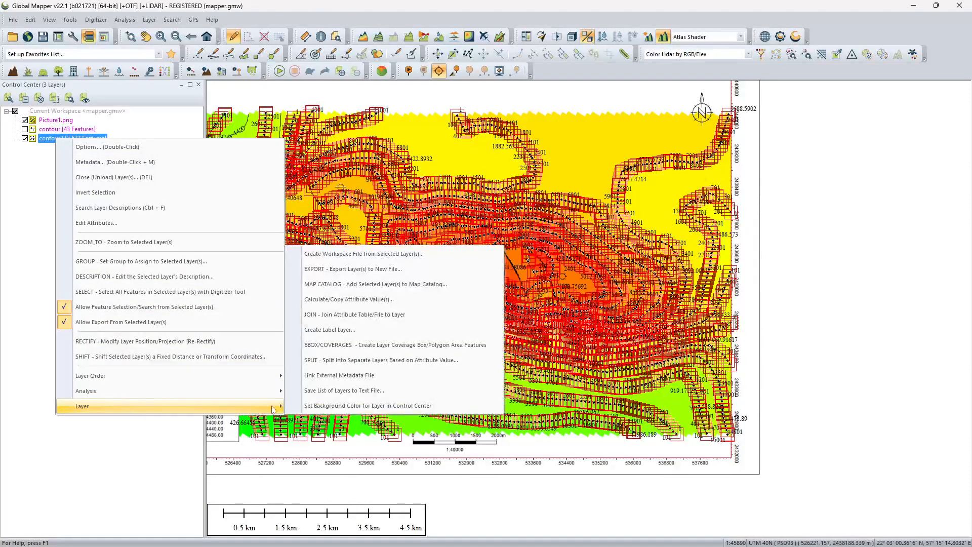
left_click(341, 274)
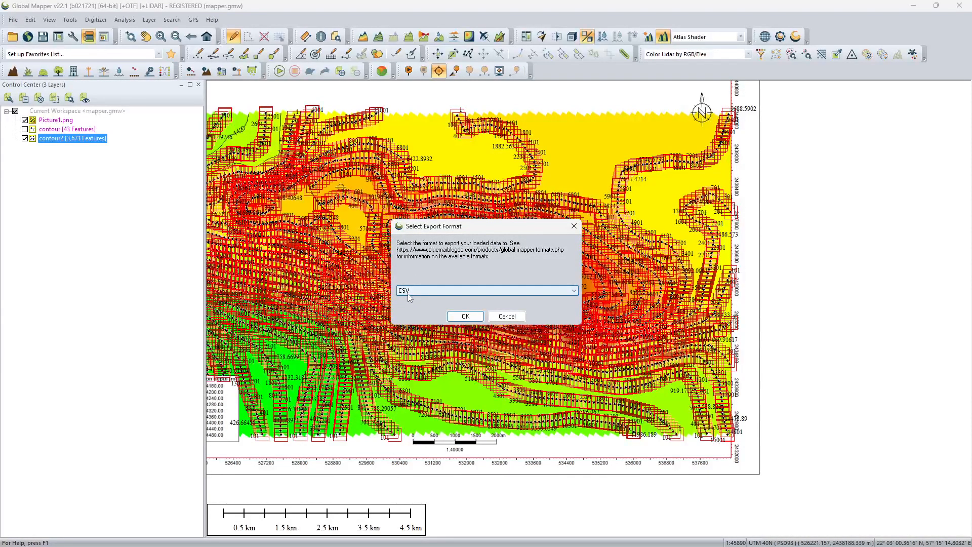
left_click(462, 316)
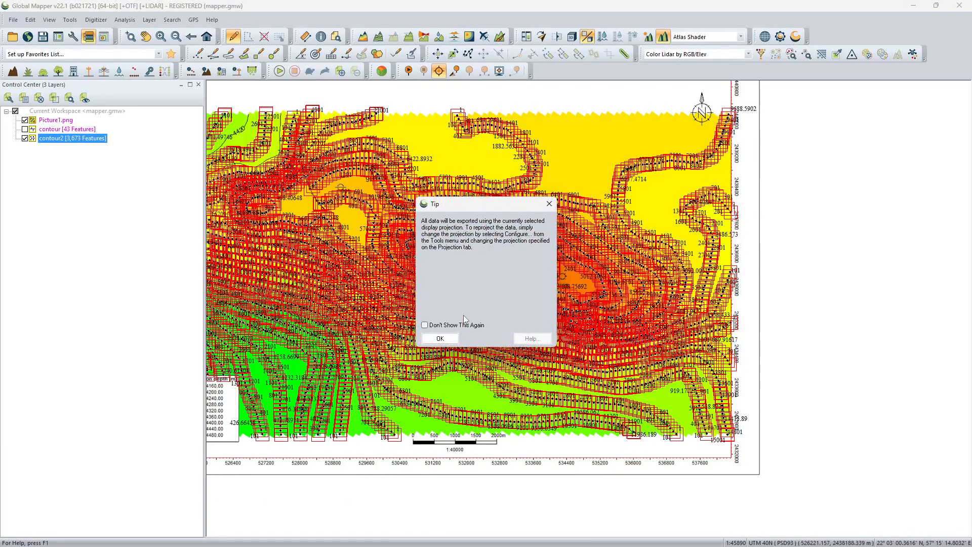
- Accept the default CSV export options and save the points as base_points in the fall 2023 folder
left_click(441, 339)
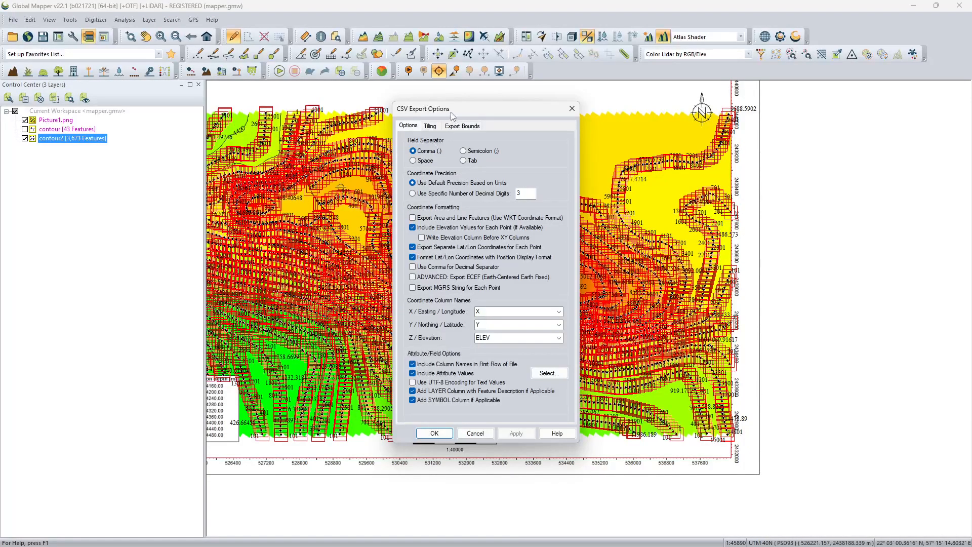
left_click_drag(452, 116, 340, 74)
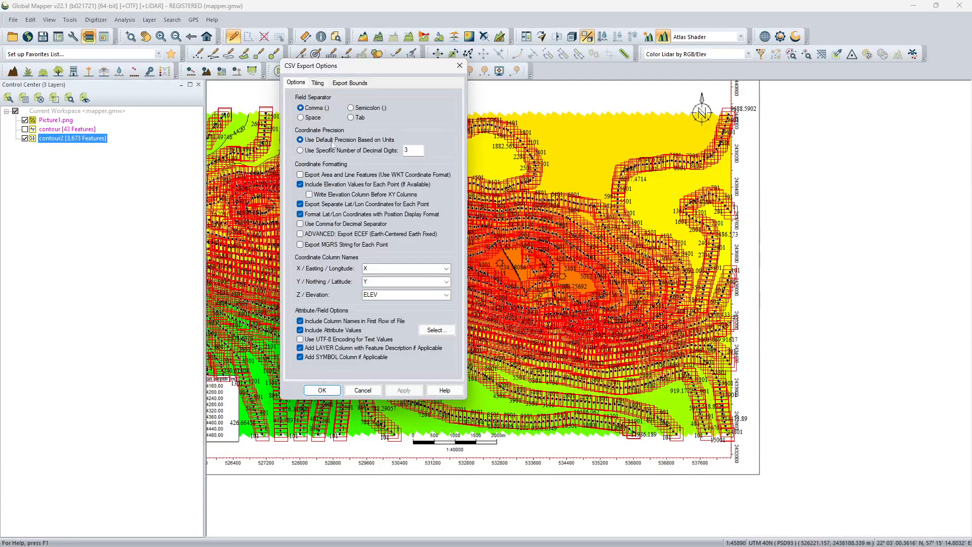
left_click(322, 389)
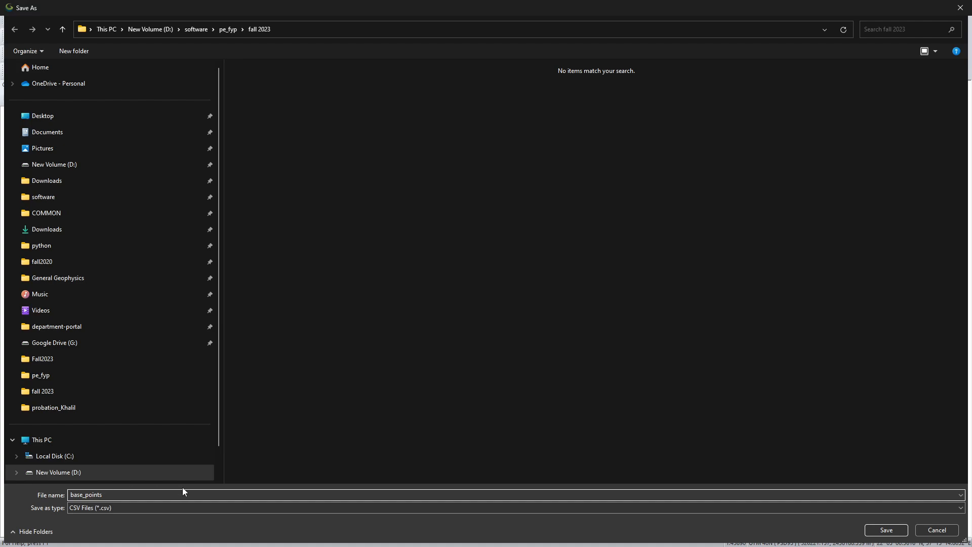
left_click(890, 529)
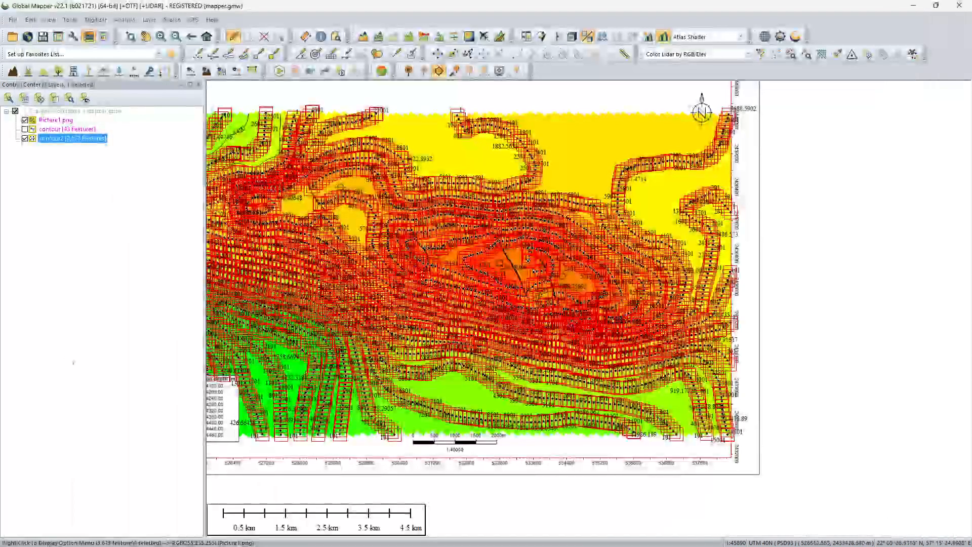
- Switch to the fall 2023 folder in File Explorer and open base_points.csv with Excel
key("alt+Tab")
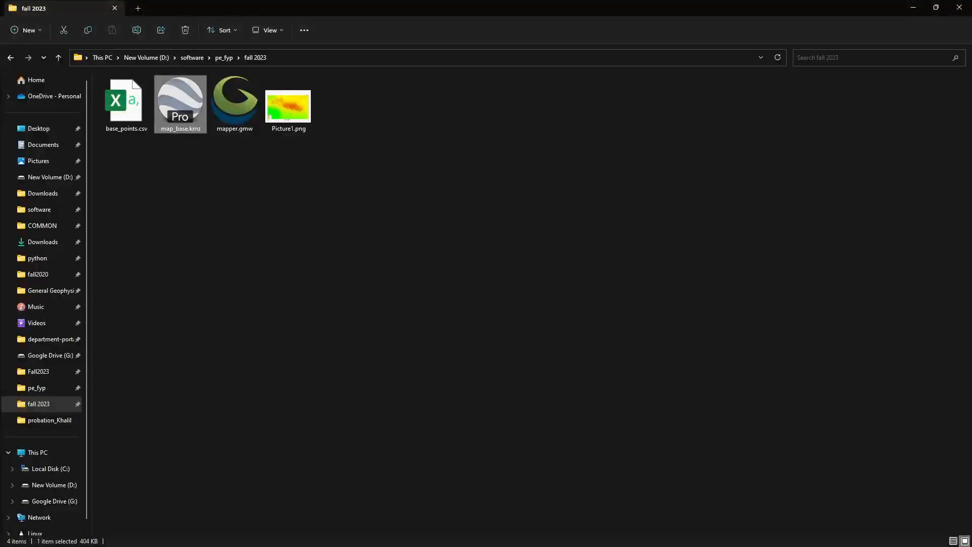
left_click(120, 119)
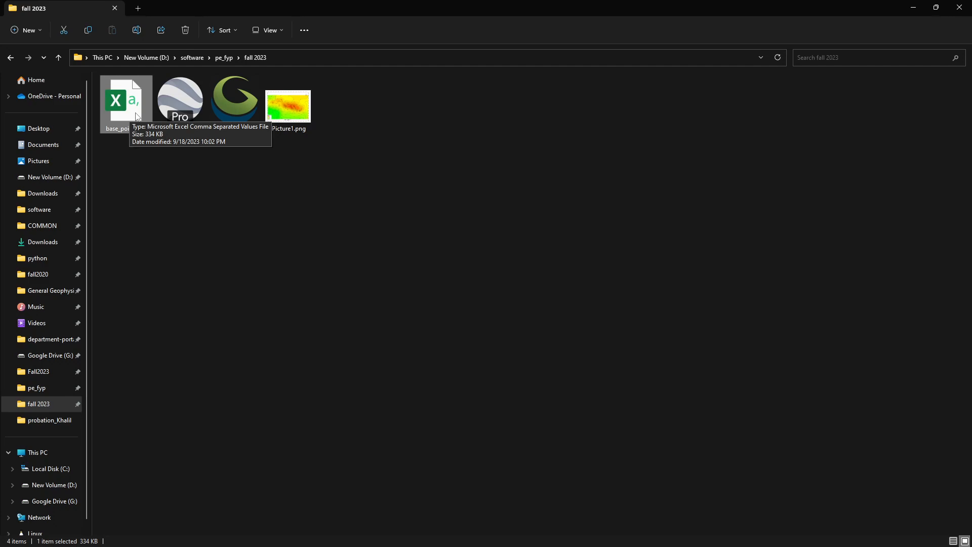
left_click(159, 164)
left_click(135, 121)
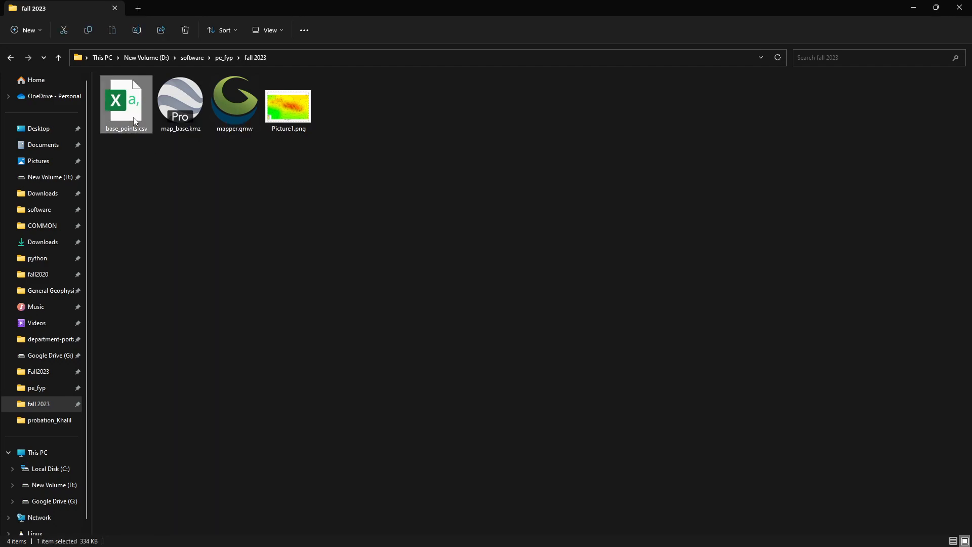
right_click(135, 121)
mouse_move(184, 168)
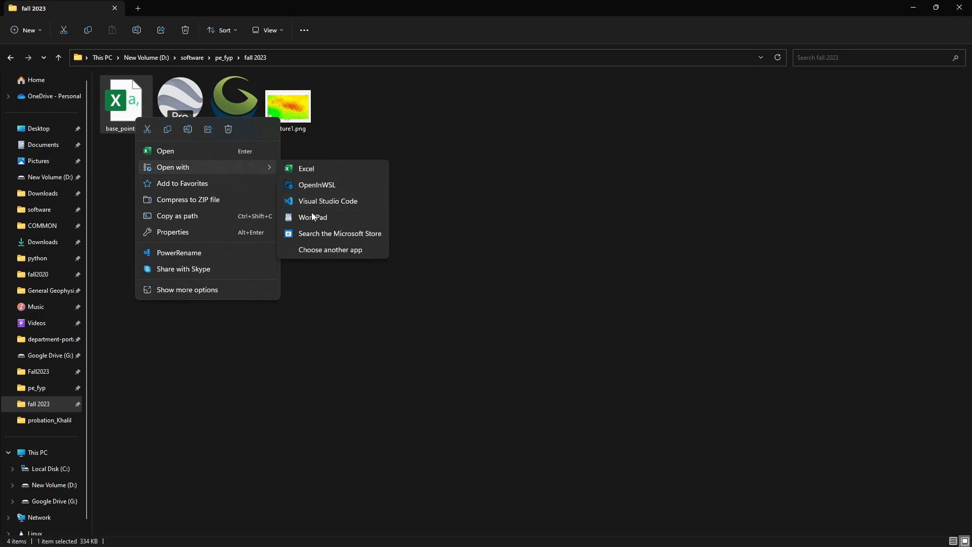
left_click(314, 170)
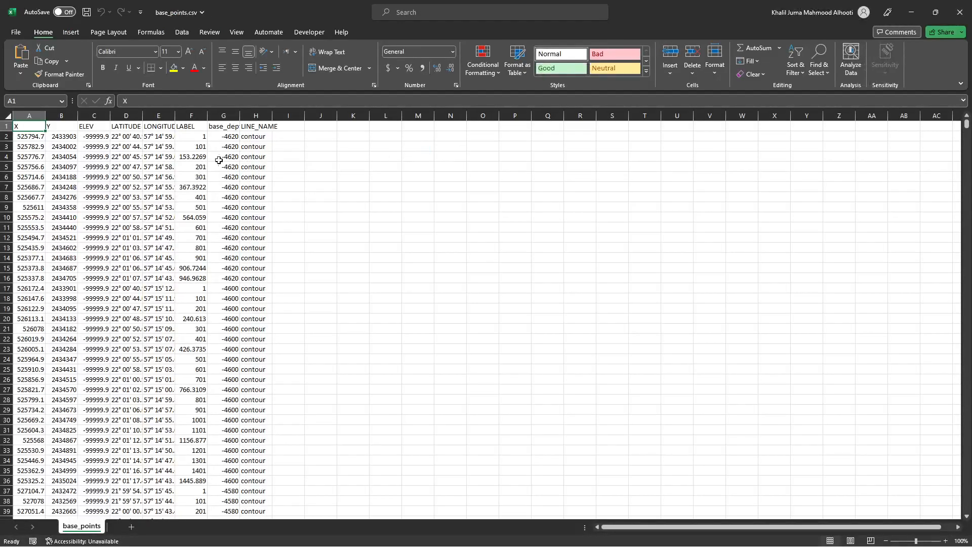
- Fit the widths of the X, Y, LABEL, base_depth and LINE_NAME columns to their contents
double_click(271, 115)
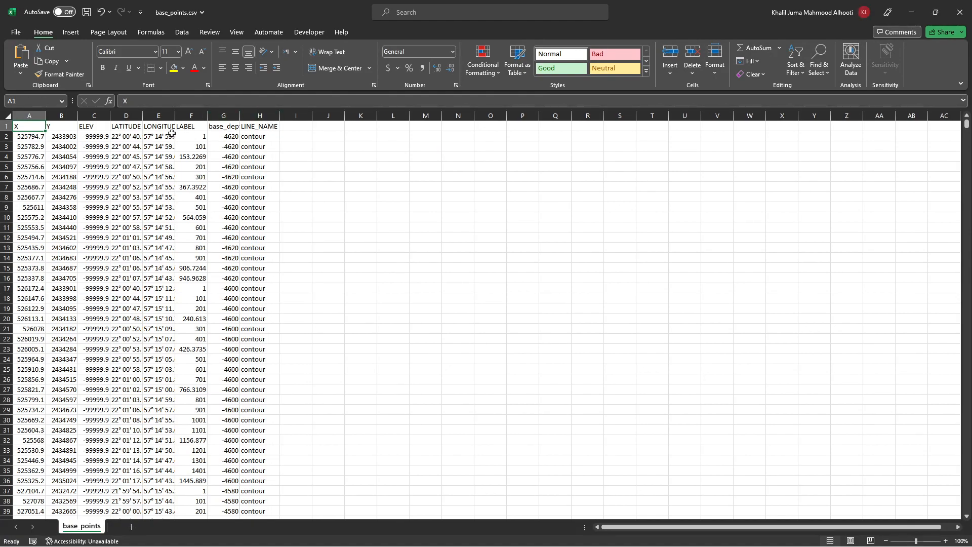
double_click(207, 116)
double_click(243, 116)
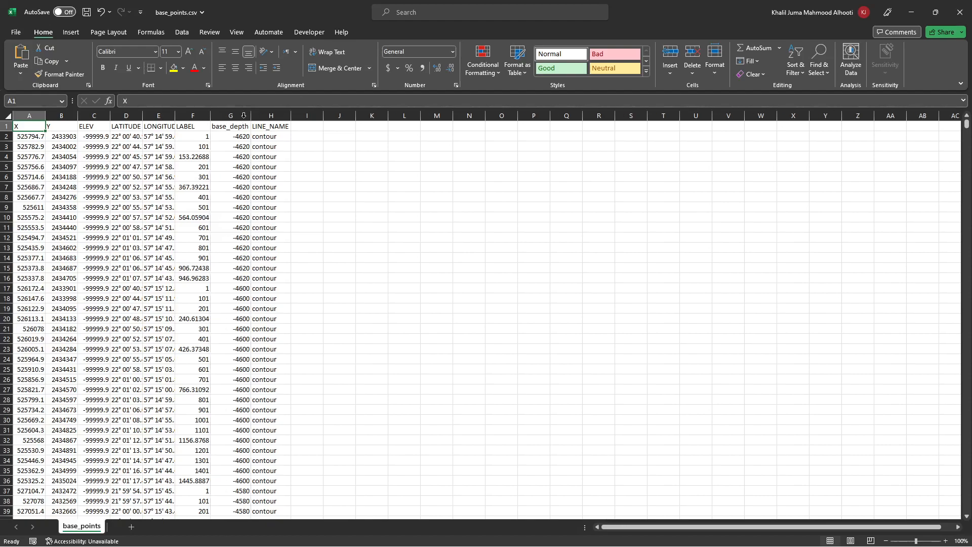
double_click(77, 115)
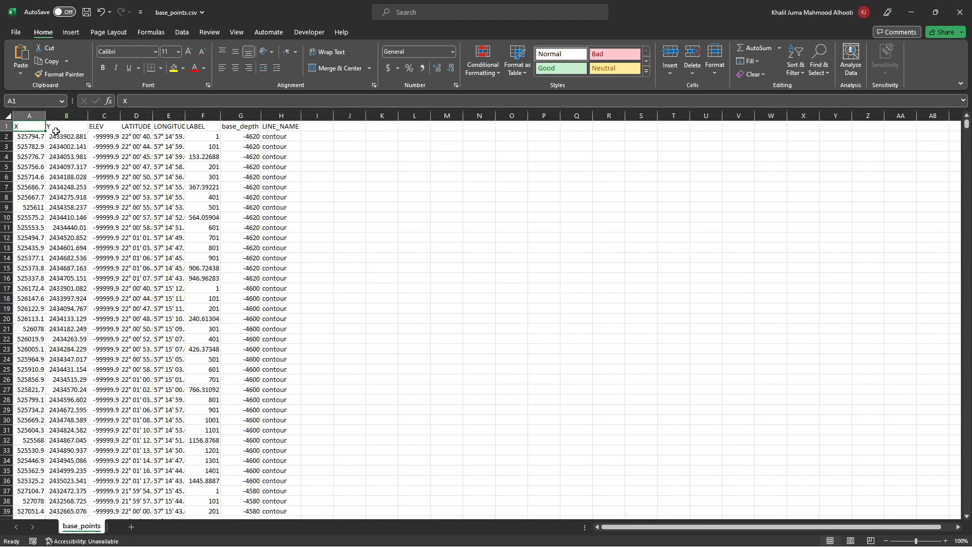
double_click(46, 118)
- Delete the ELEV, LATITUDE, LONGITUDE and LABEL columns from the base_points sheet
left_click(116, 117)
left_click_drag(121, 118, 158, 117)
left_click(114, 117)
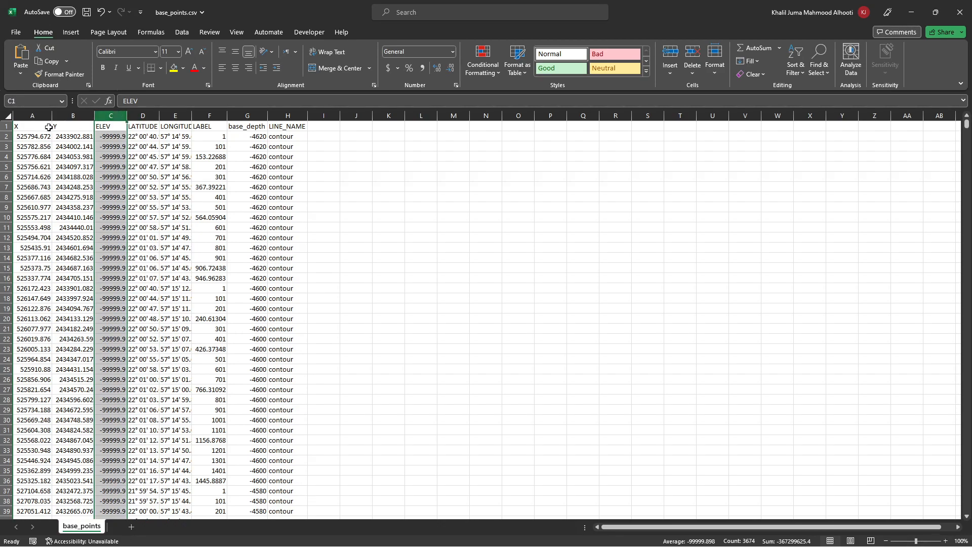
mouse_move(116, 115)
left_mouse_down()
mouse_move(169, 106)
mouse_move(211, 114)
mouse_move(115, 117)
left_mouse_up()
right_click(117, 118)
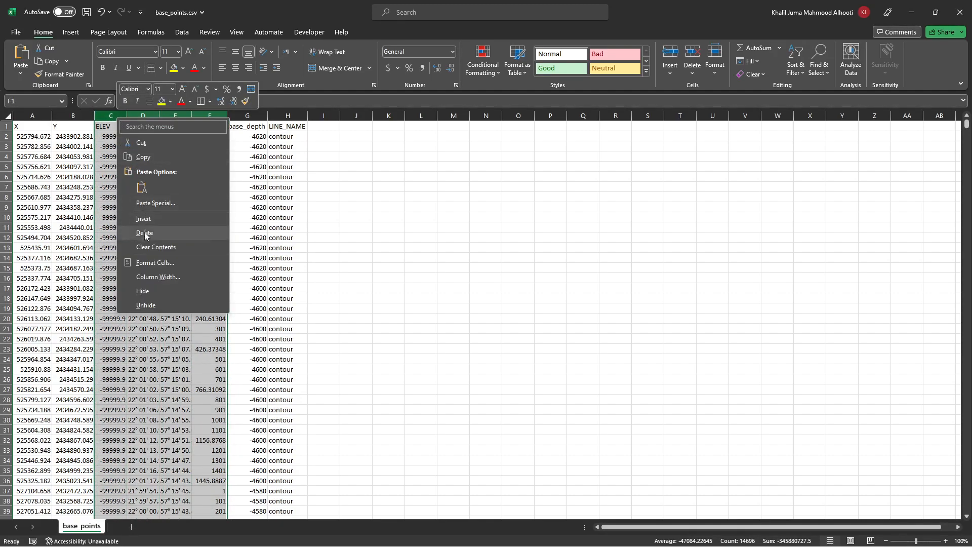
key("Escape")
scroll(111, 197, "down", 5)
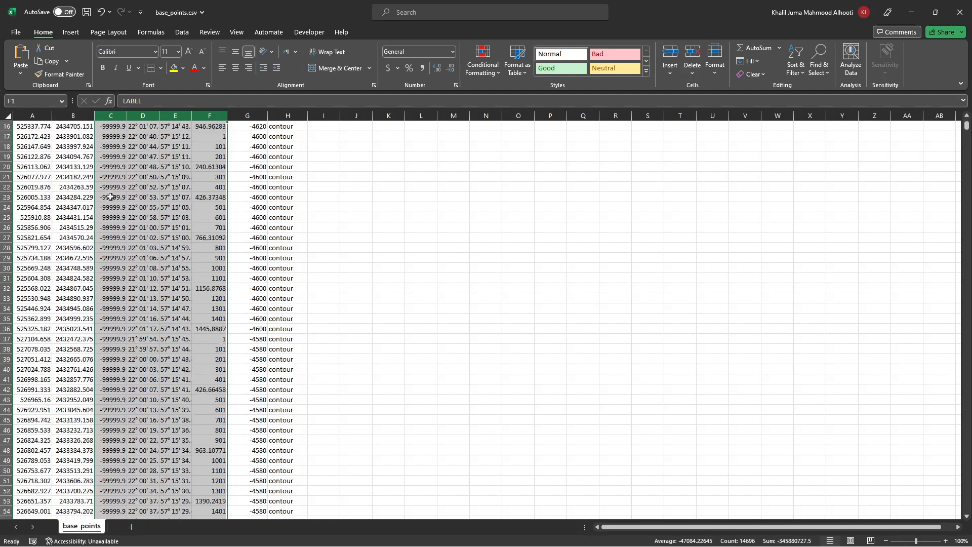
scroll(111, 197, "up", 5)
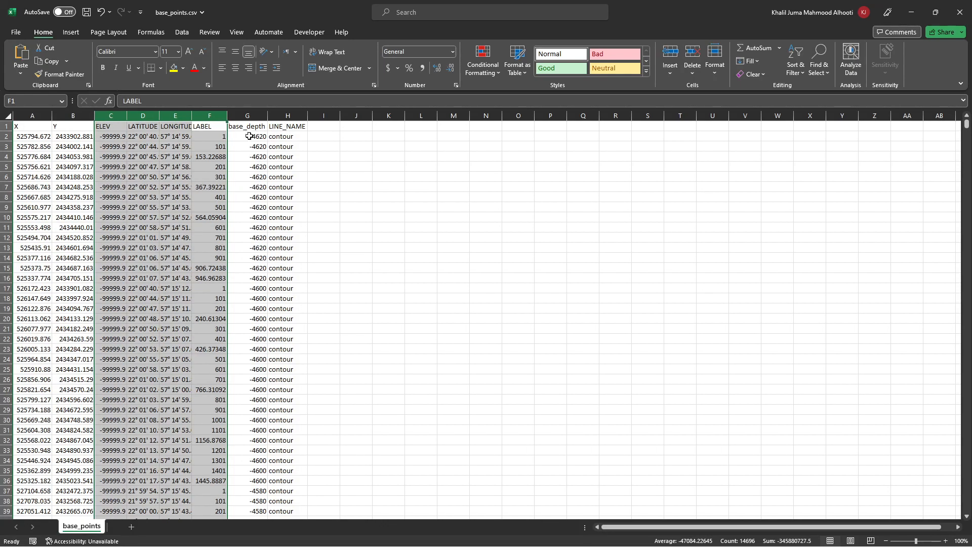
left_click_drag(210, 115, 111, 116)
right_click(111, 115)
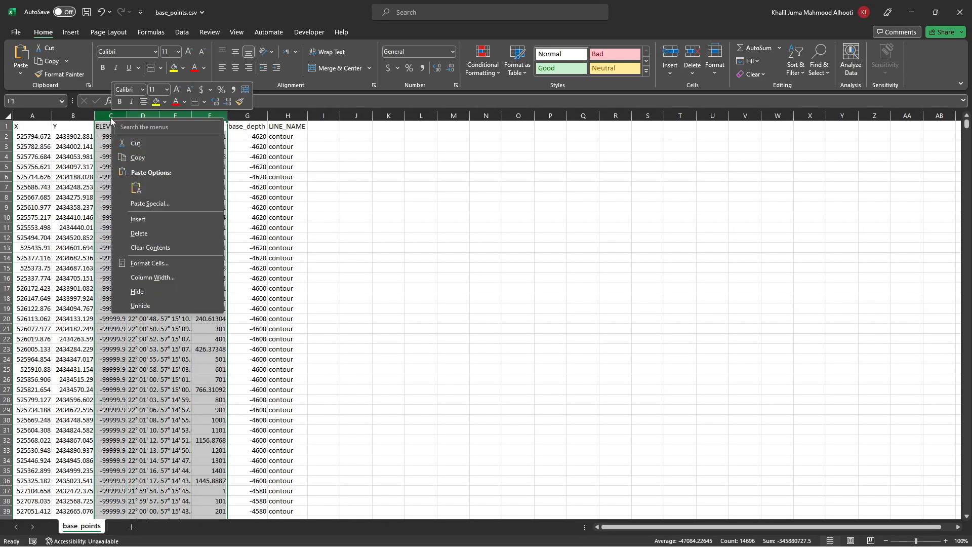
left_click(144, 233)
- Delete the LINE_NAME column so that only X, Y and base_depth remain
left_click(153, 116)
right_click(153, 116)
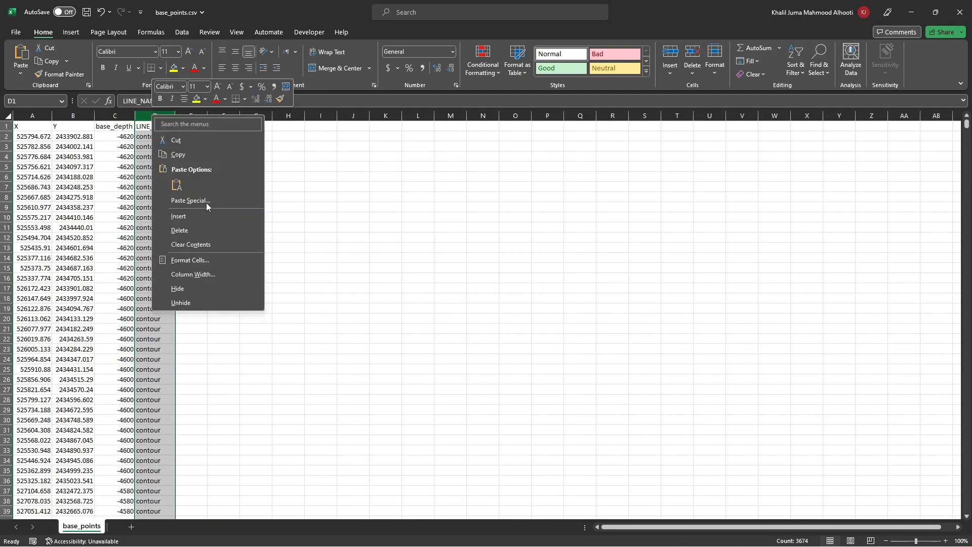
left_click(198, 230)
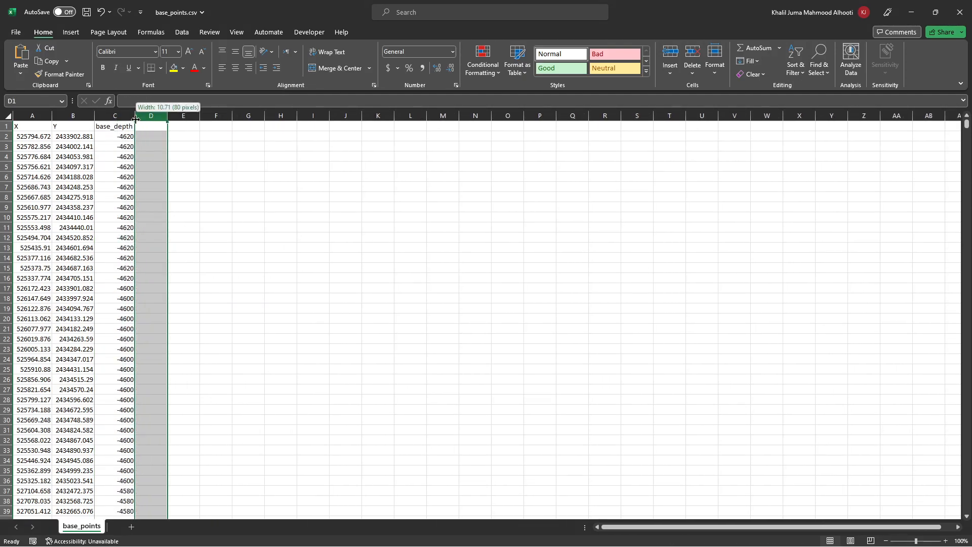
- Widen the X and Y columns, save base_points.csv, and look over the remaining data rows
left_click_drag(94, 115, 119, 115)
left_click_drag(52, 115, 80, 115)
left_click(167, 177)
left_click(251, 165)
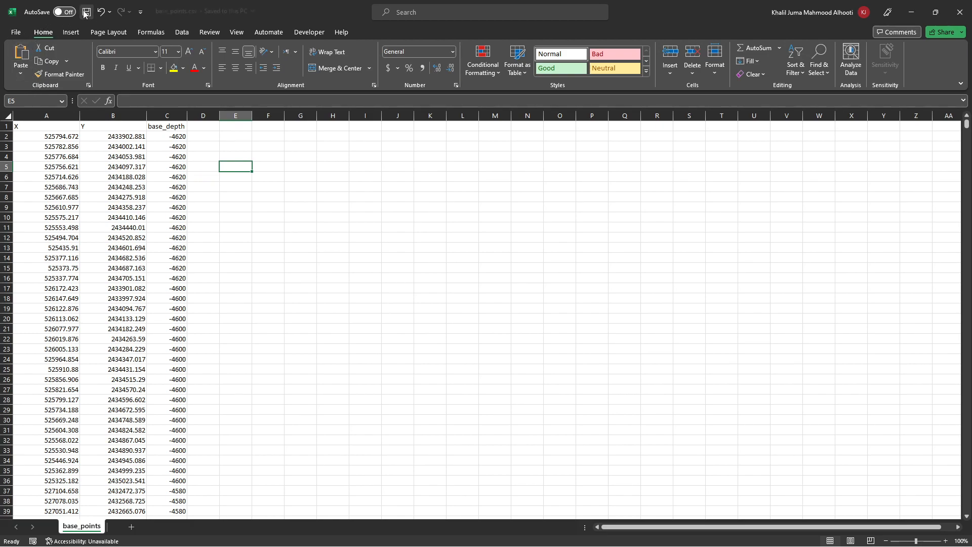
scroll(357, 250, "down", 7)
scroll(357, 251, "up", 7)
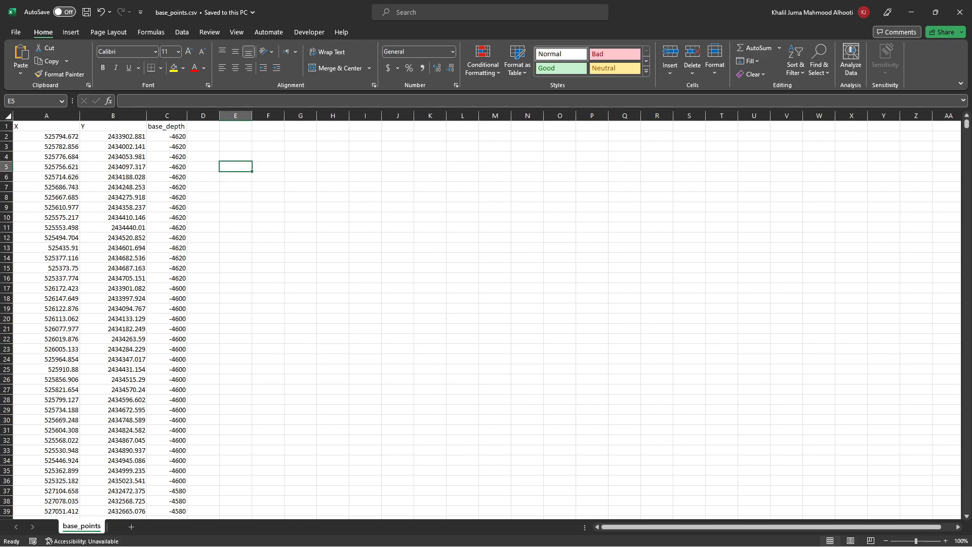
- Switch to Surfer and dismiss its welcome window to reach an empty plot
key("alt+Tab")
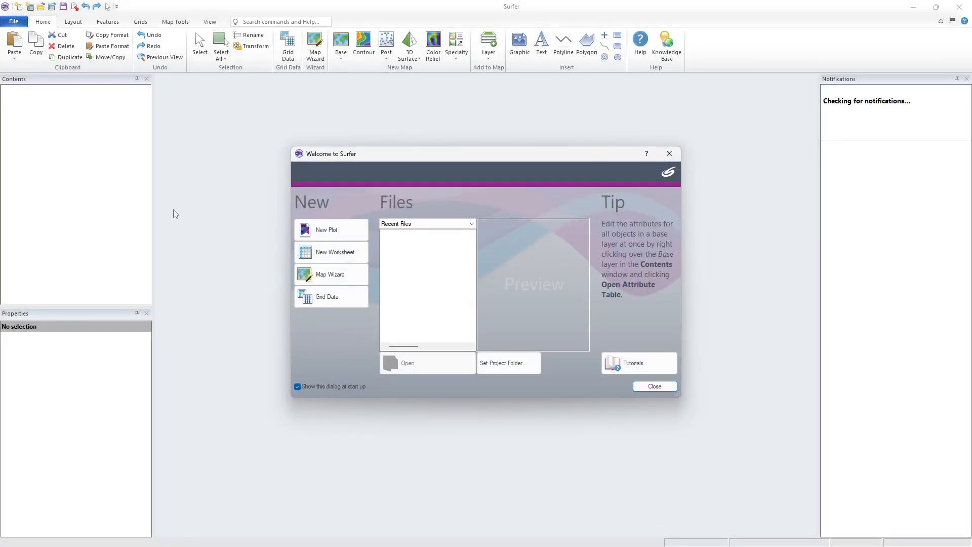
left_click(655, 386)
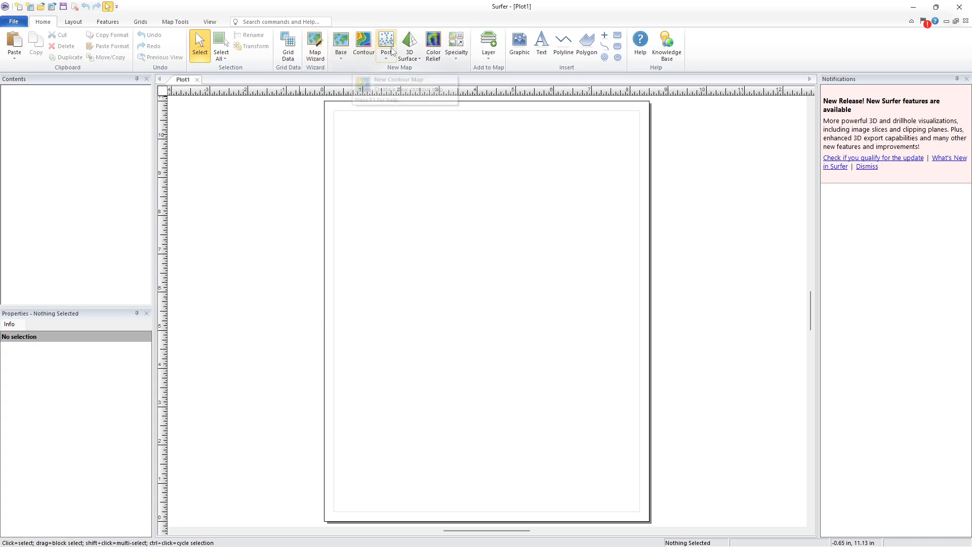
- Begin gridding data with the Kriging method and browse for a dataset file
double_click(157, 7)
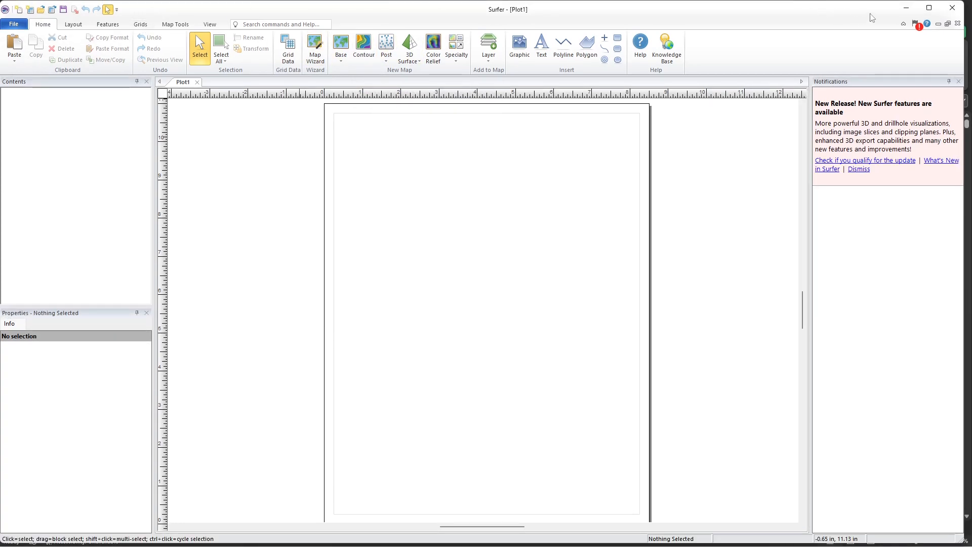
left_click(929, 8)
left_click(141, 22)
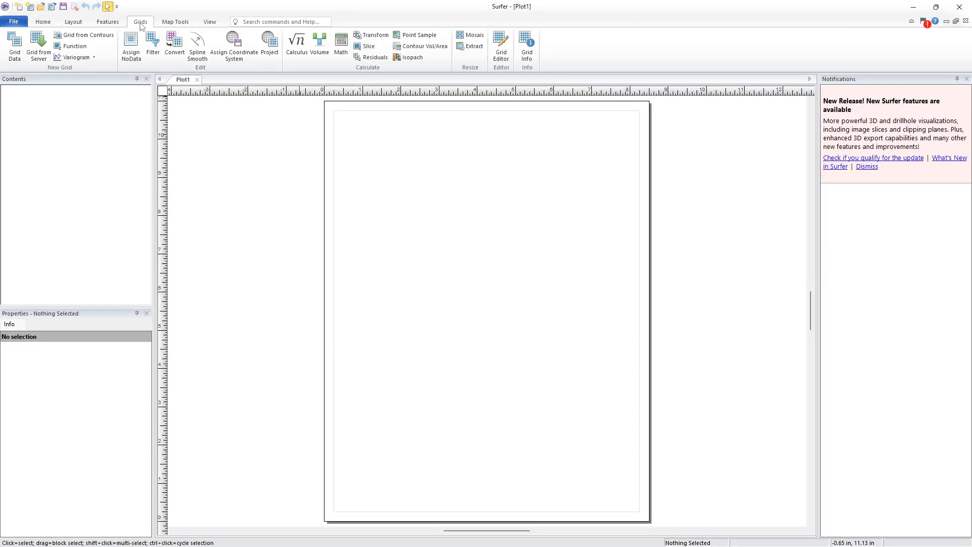
left_click(16, 53)
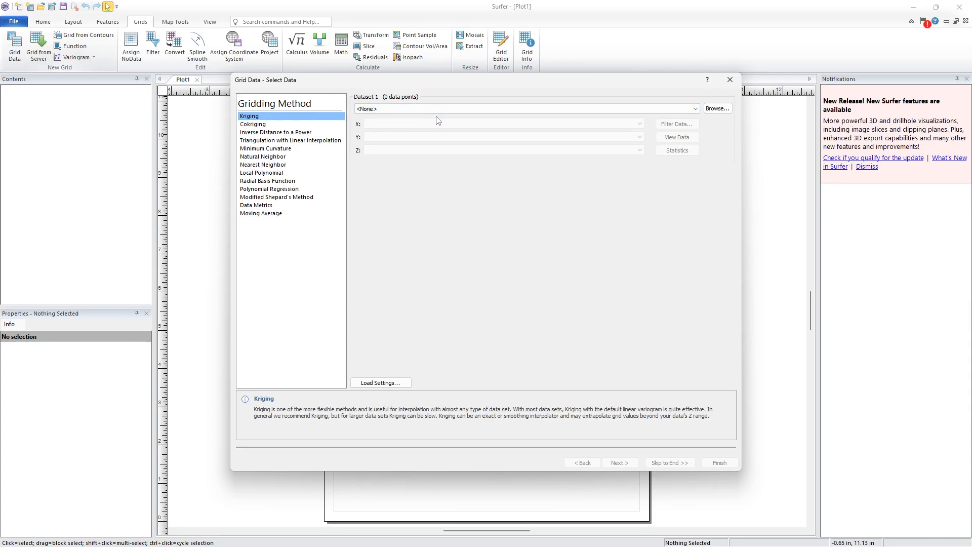
left_click(445, 109)
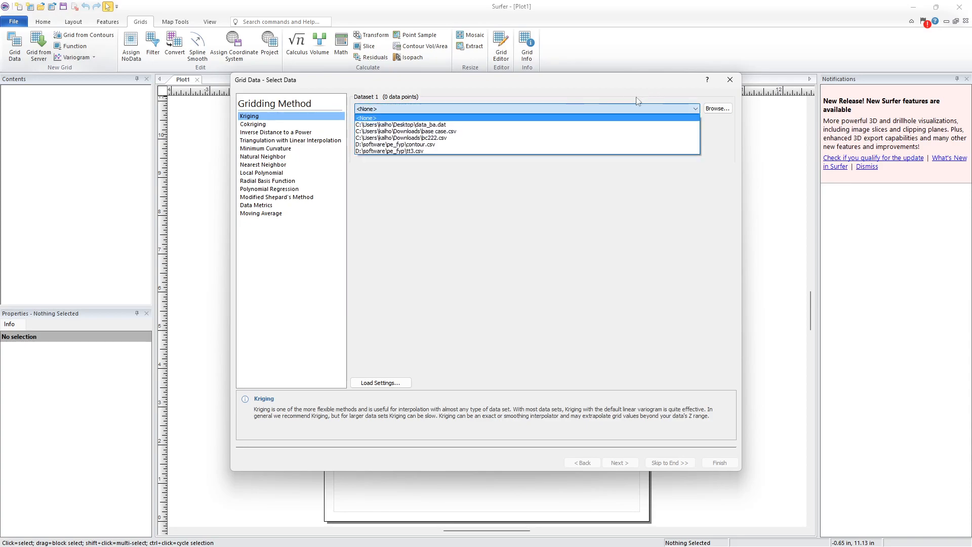
left_click(716, 109)
left_click(715, 110)
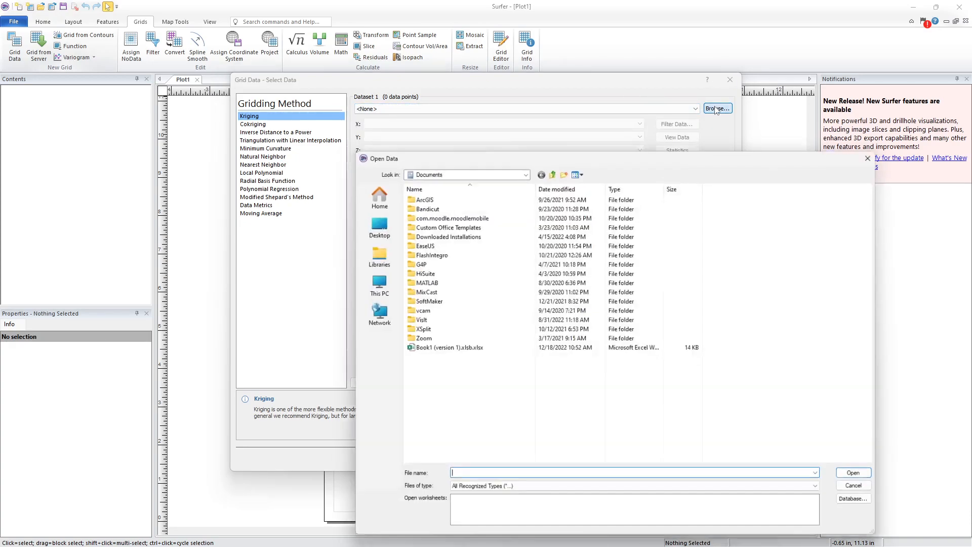
- Load base_points.csv from the D:\software\pe_fyp\fall 2023 folder as the gridding dataset
left_click(383, 283)
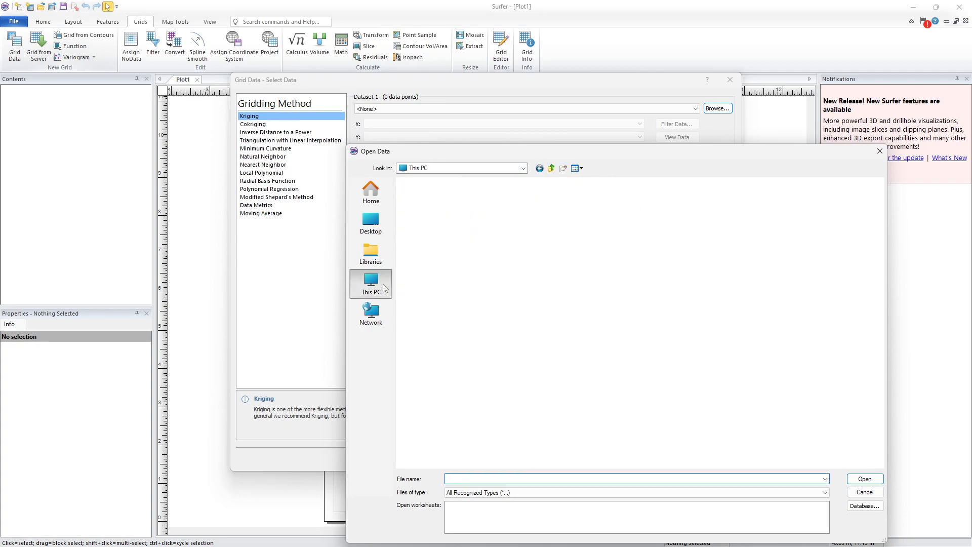
double_click(564, 207)
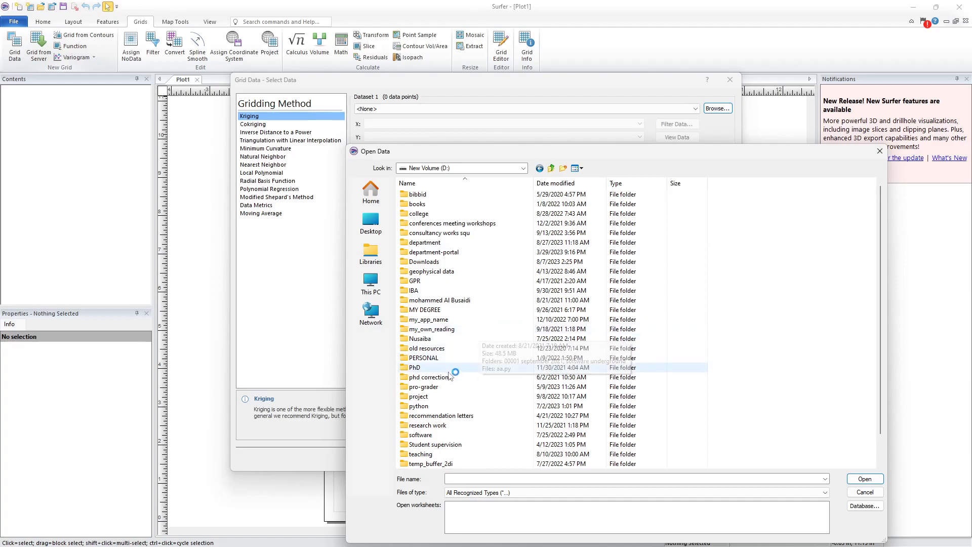
scroll(441, 415, "down", 1)
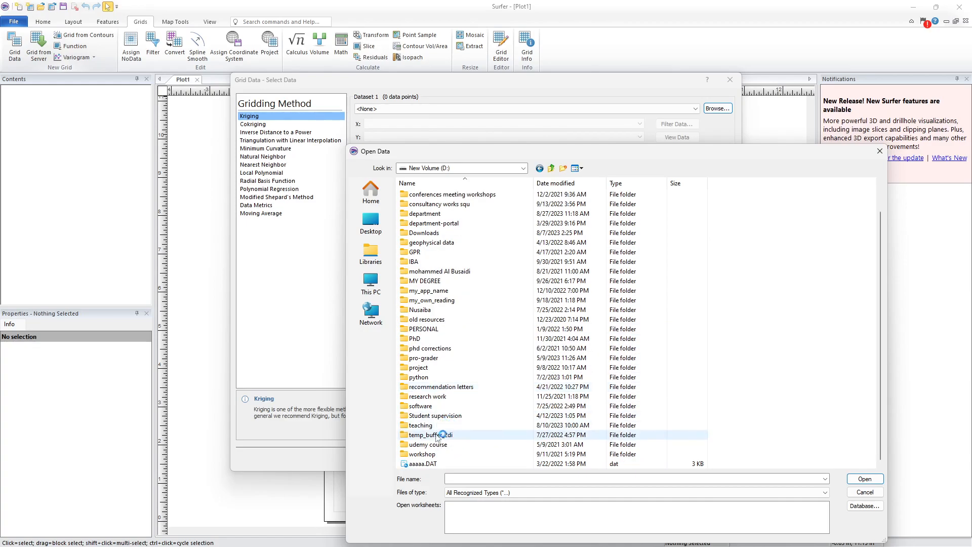
scroll(438, 385, "up", 1)
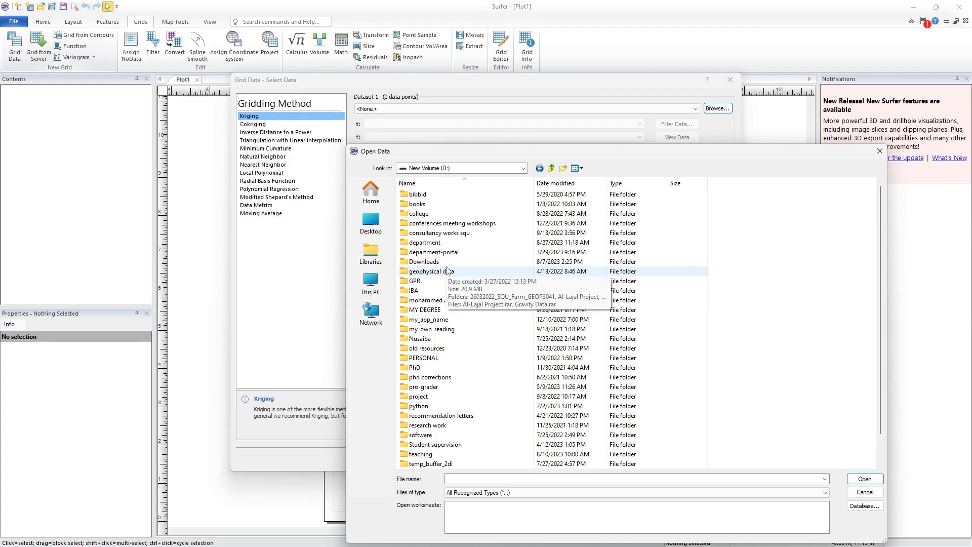
left_click(425, 435)
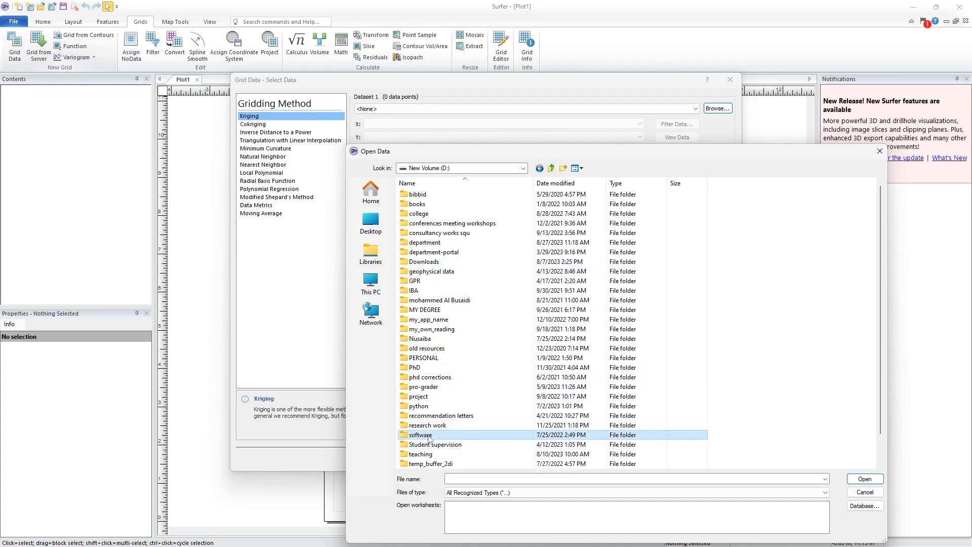
double_click(429, 439)
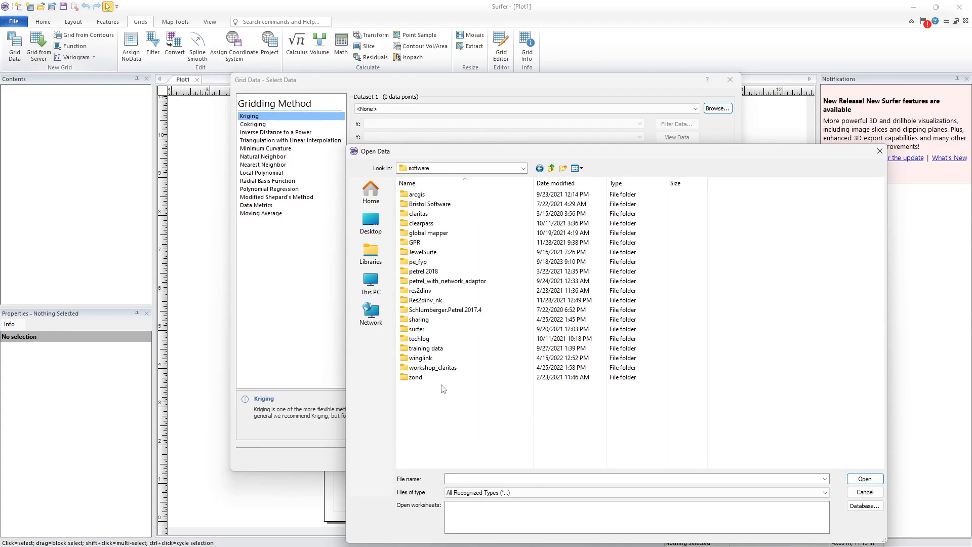
left_click(436, 264)
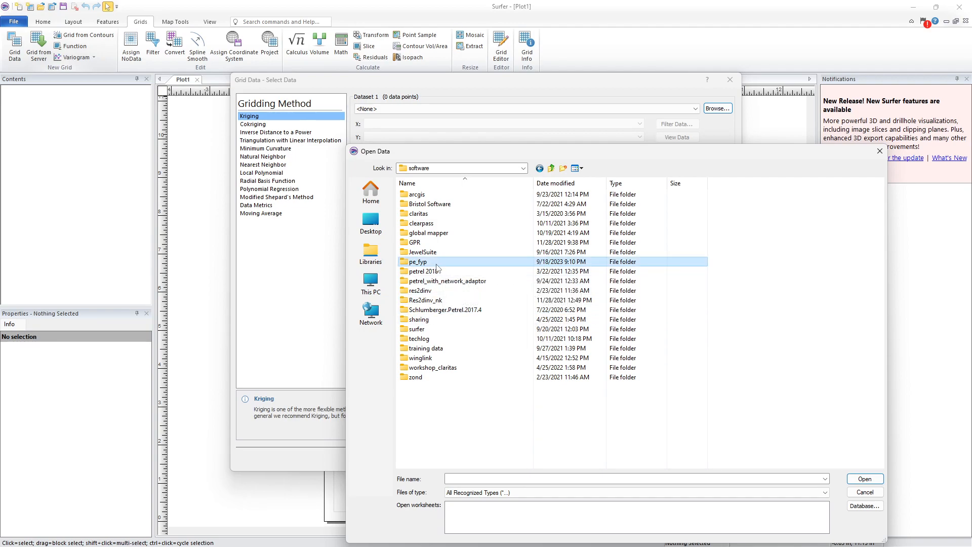
double_click(407, 264)
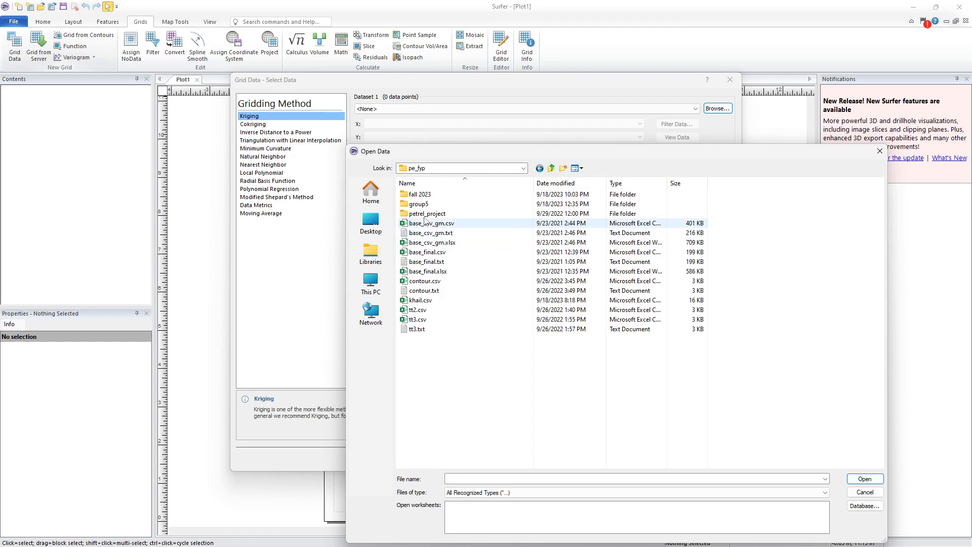
double_click(425, 194)
left_click(425, 205)
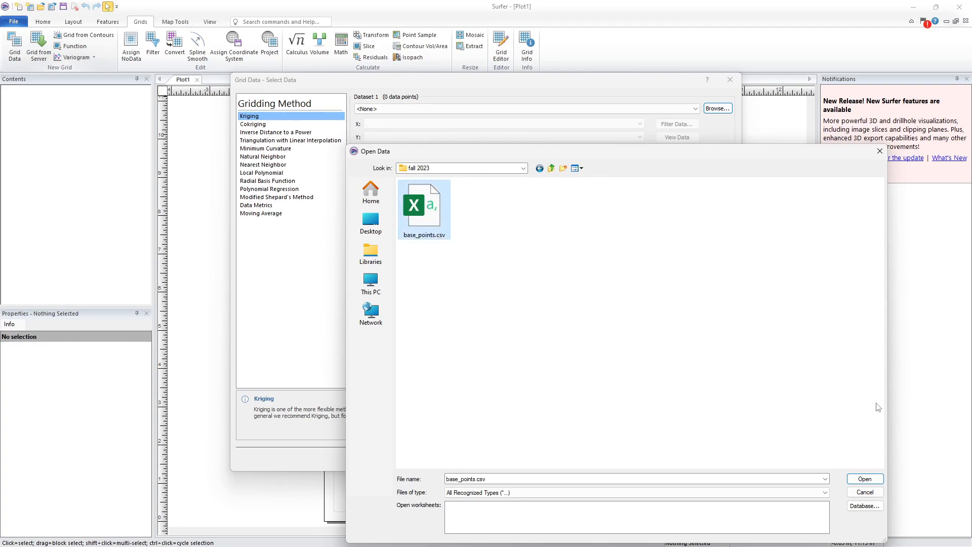
left_click(864, 479)
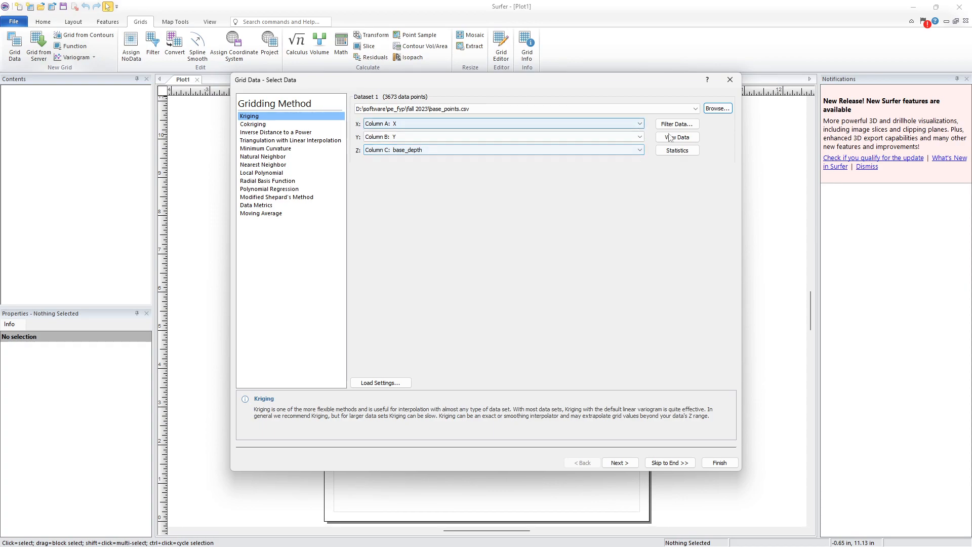
- Rotate the Kriging variogram direction to about -15.4 degrees, along the dark blue band of the variogram grid, and accept the variogram
left_click(626, 464)
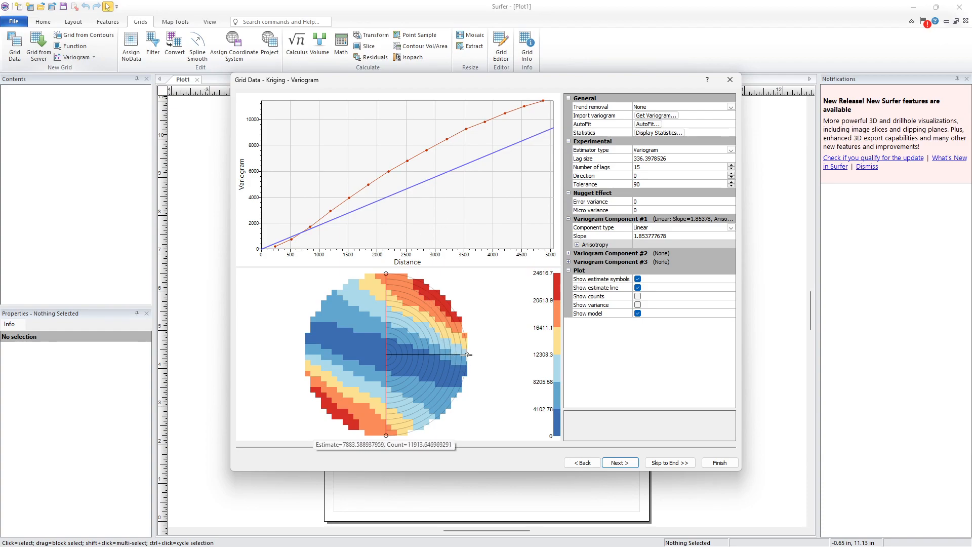
left_click_drag(467, 355, 471, 376)
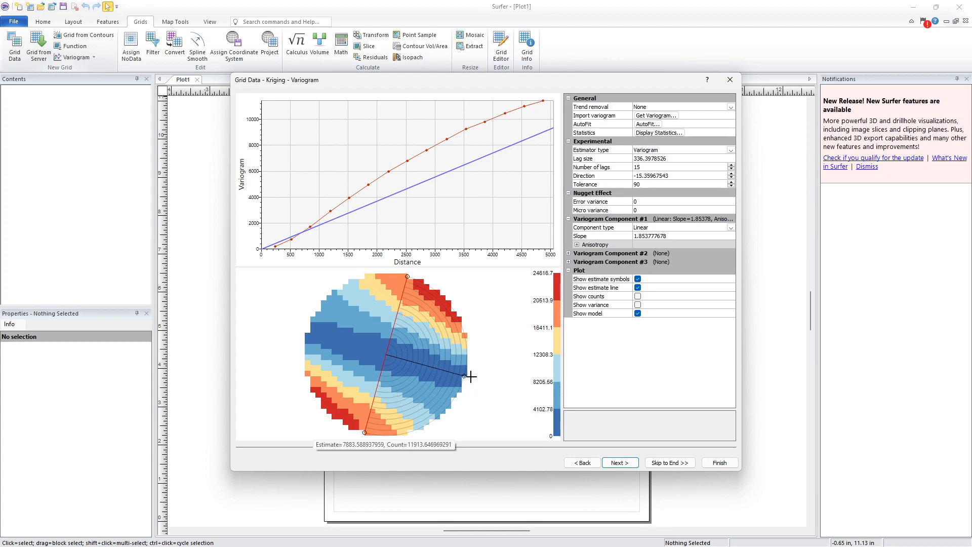
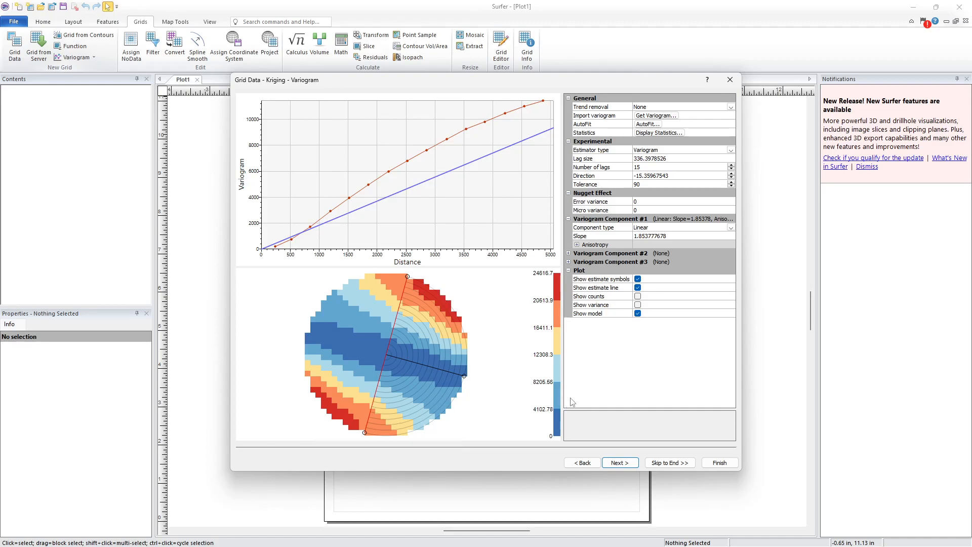
left_click(620, 463)
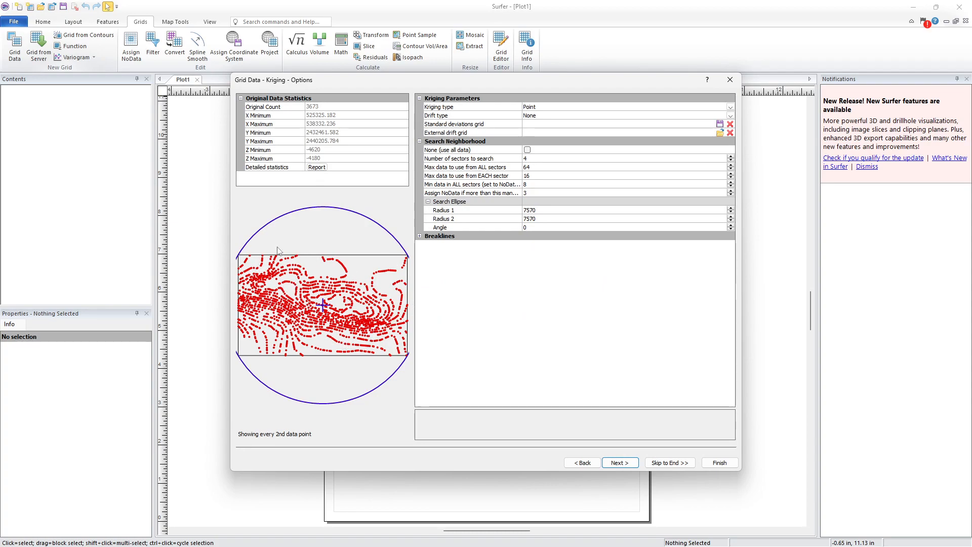
- Keep the default Kriging search and cross validation settings, and output base_points.grd as a contour layer in a new map
left_click(620, 463)
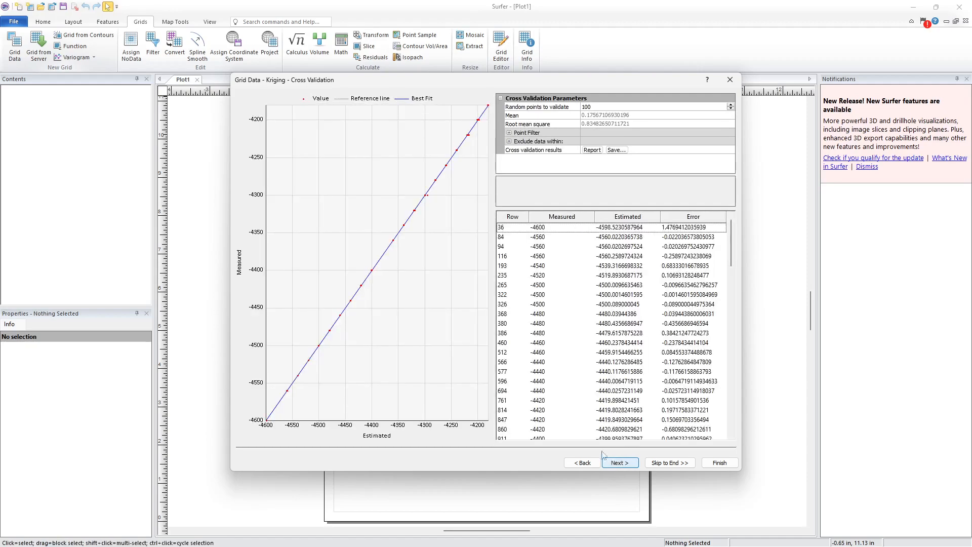
left_click(627, 463)
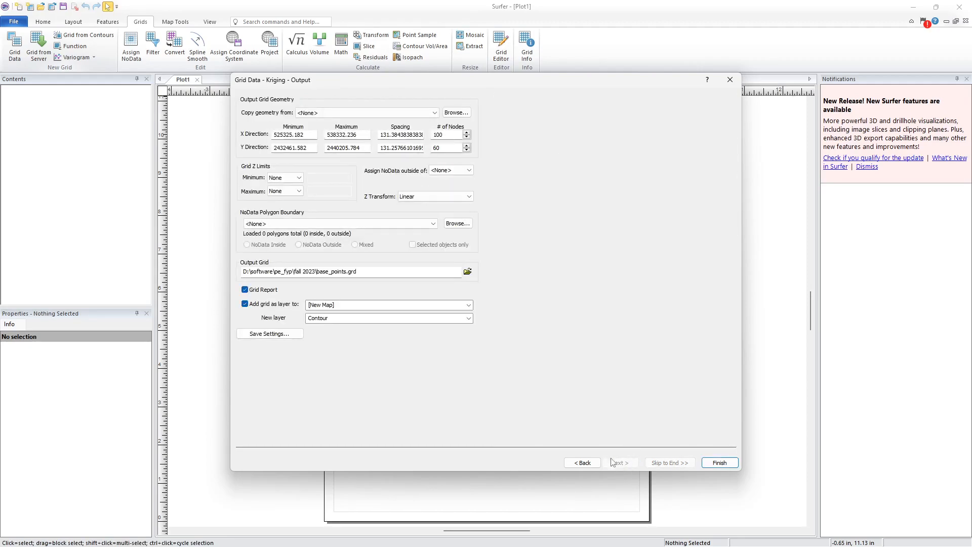
left_click(719, 463)
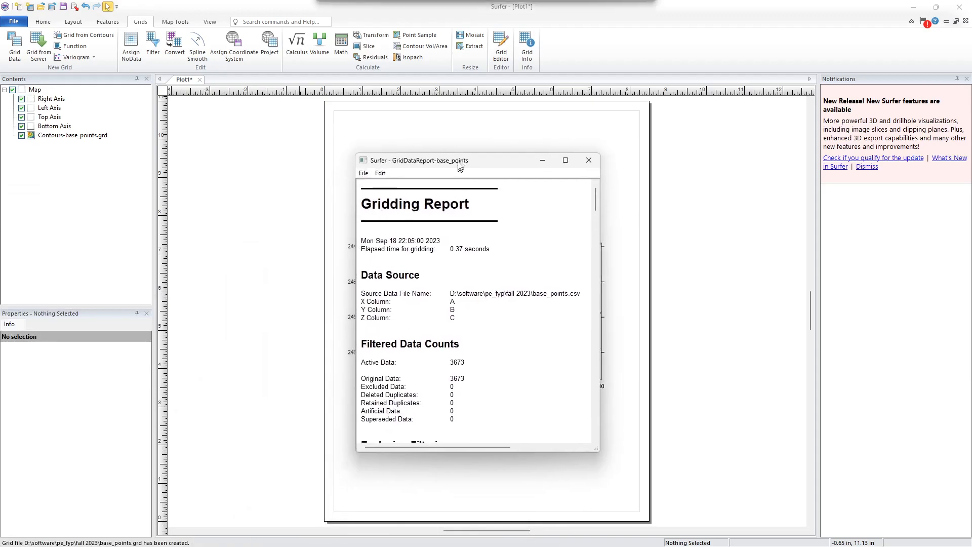
- Look through the gridding report's statistics and close the report without saving it
scroll(549, 276, "down", 5)
scroll(549, 276, "down", 15)
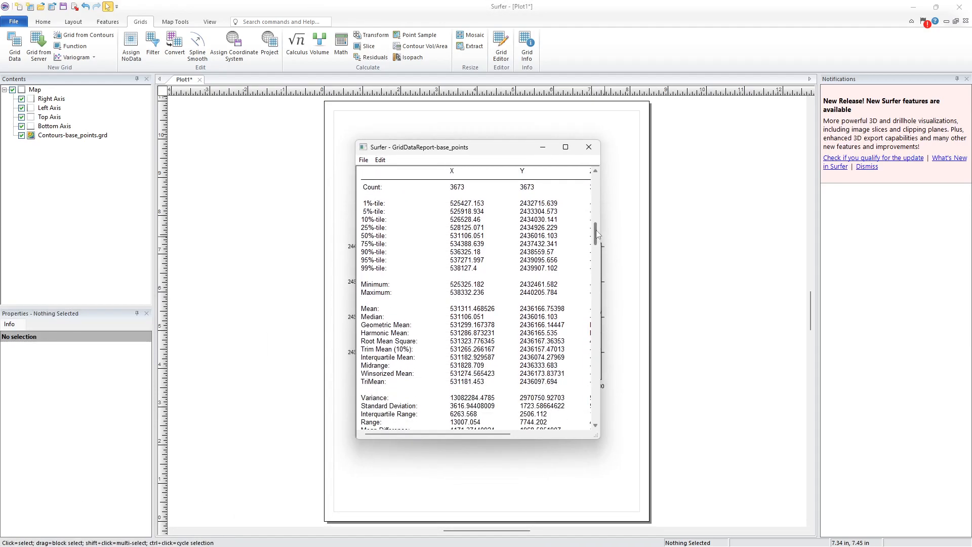
left_click(588, 146)
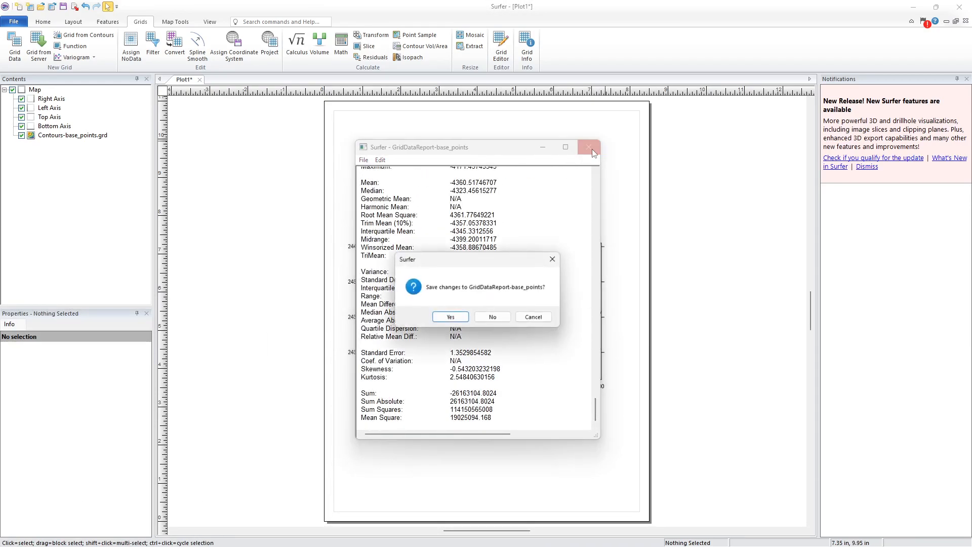
left_click(451, 318)
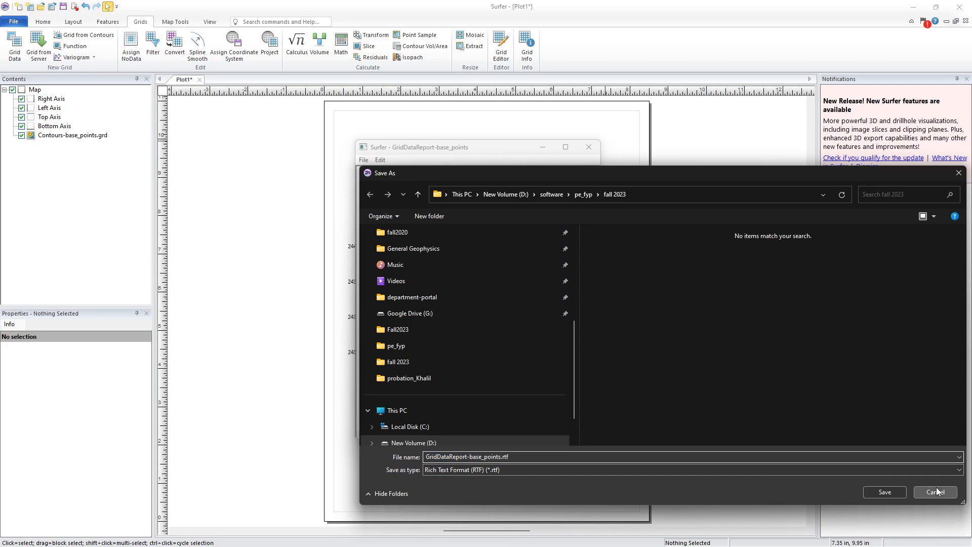
left_click(935, 491)
left_click(589, 146)
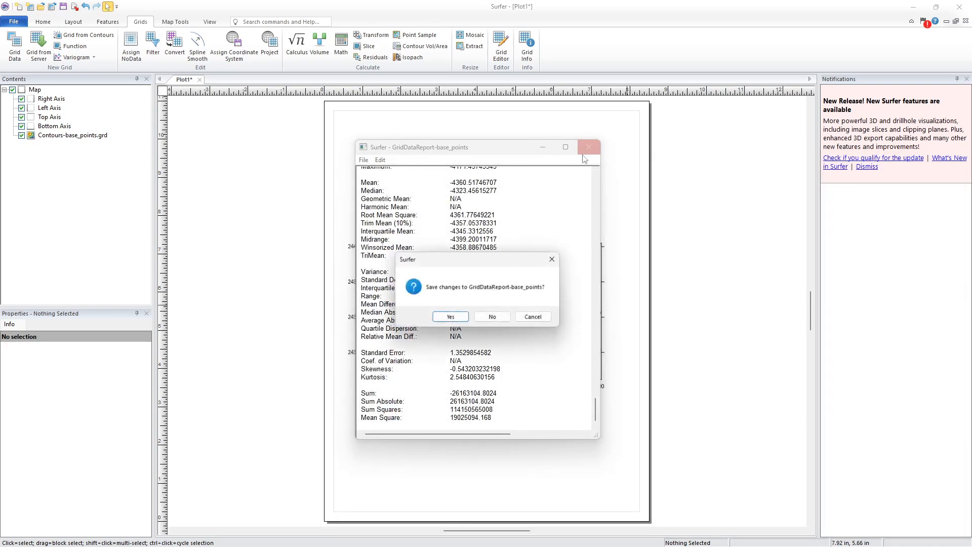
left_click(493, 317)
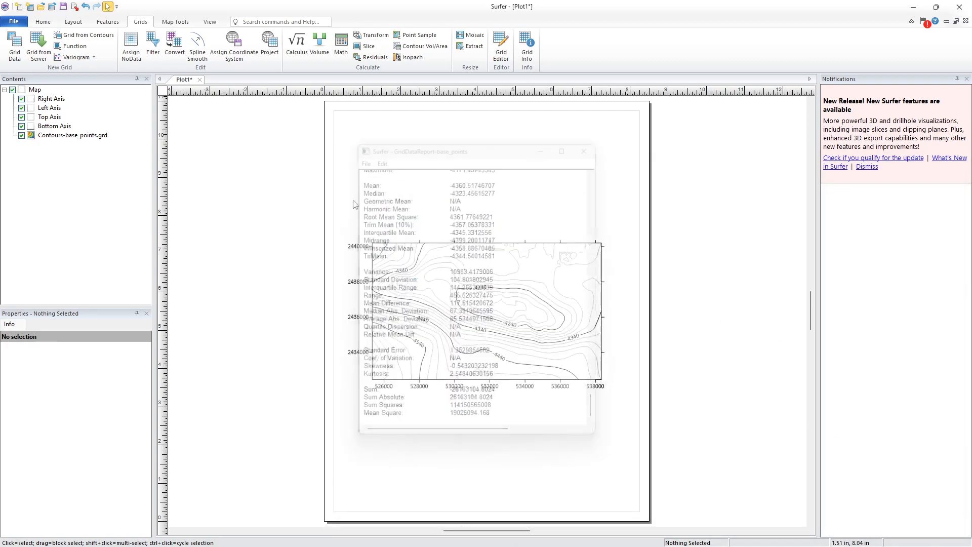
- Turn on filled contours in the level settings of the base_points.grd contour layer
left_click(43, 21)
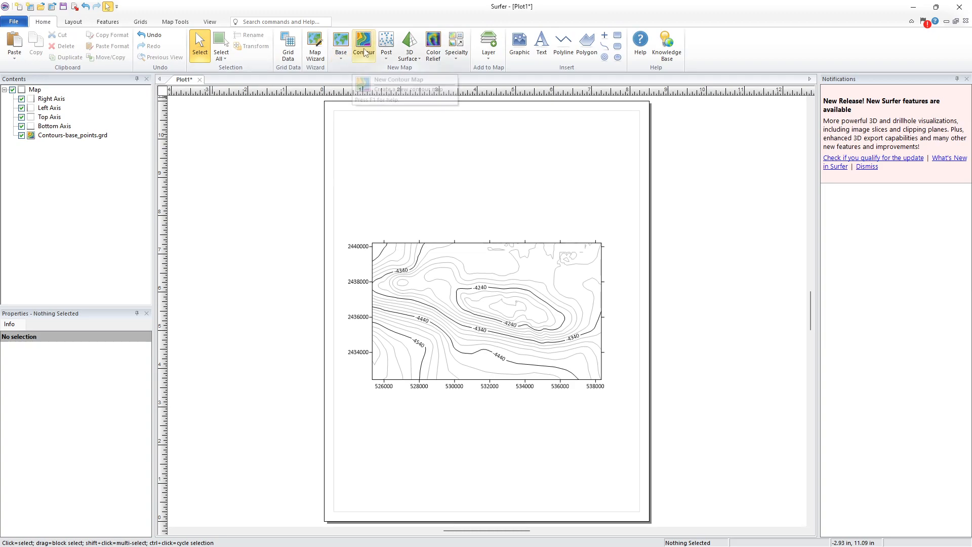
scroll(535, 298, "up", 3)
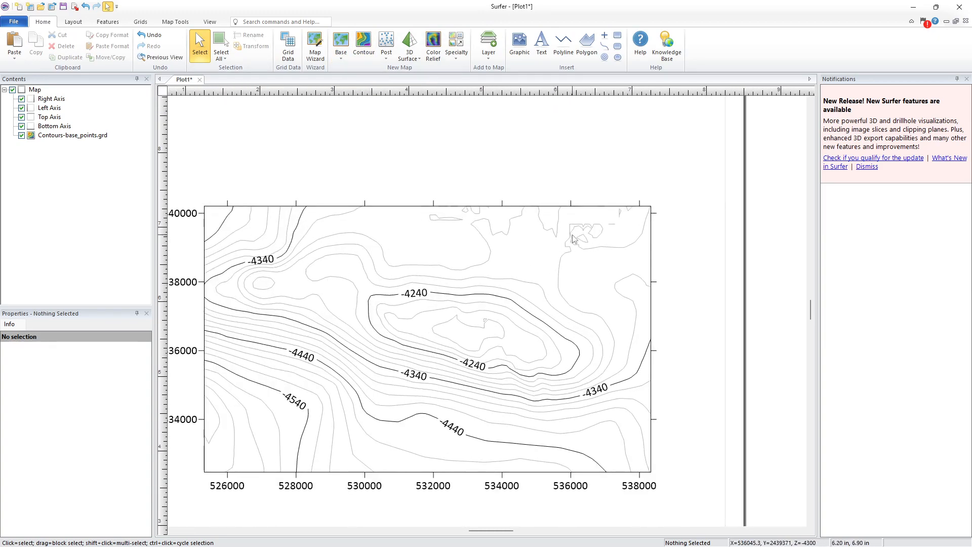
scroll(583, 241, "down", 1)
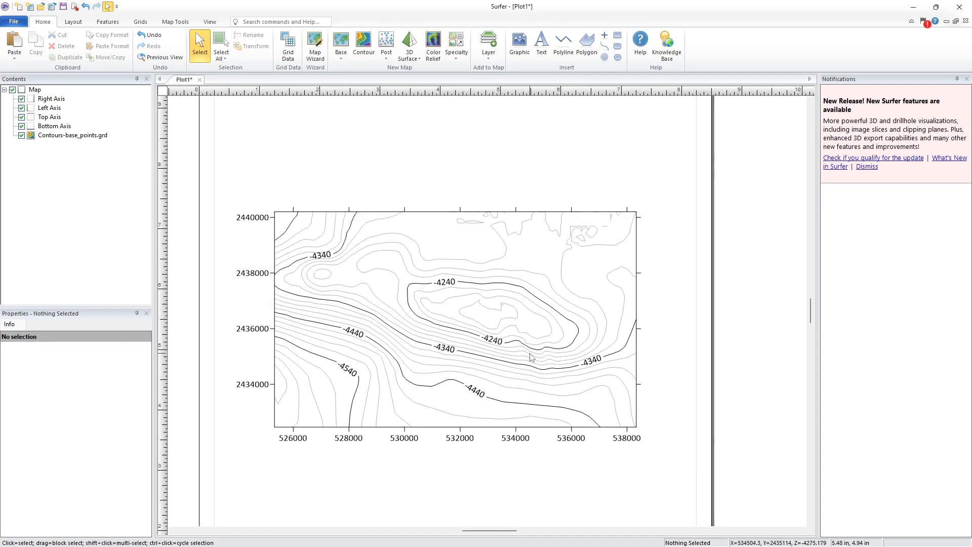
scroll(461, 314, "down", 1)
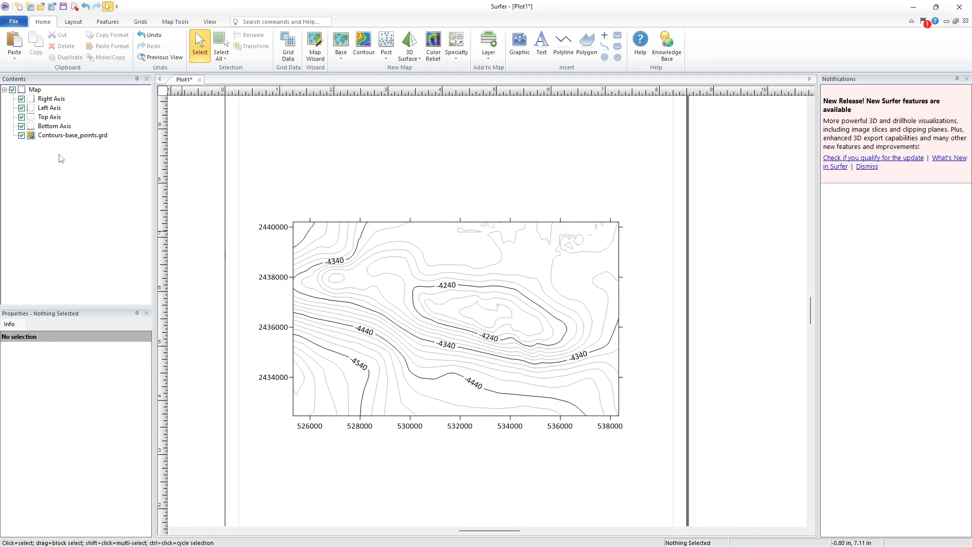
left_click(49, 136)
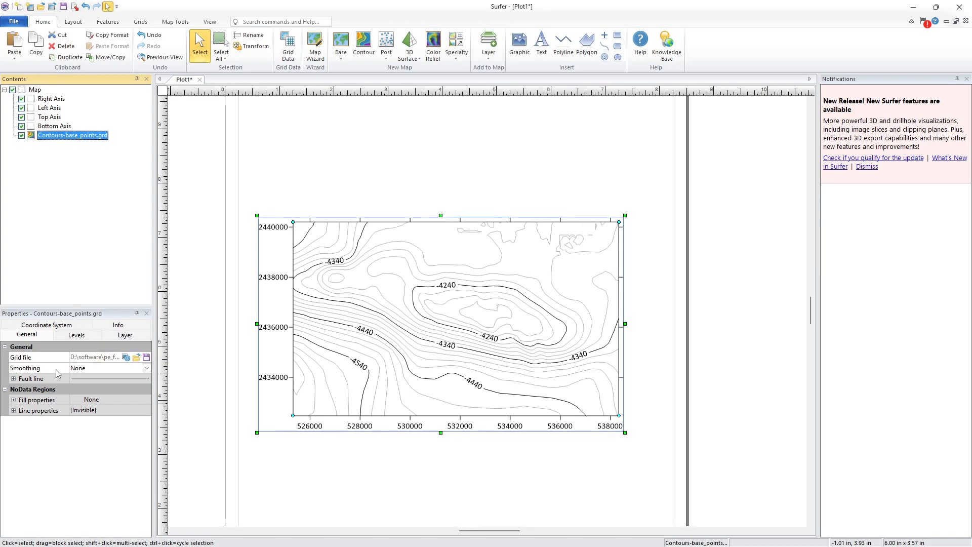
left_click(73, 336)
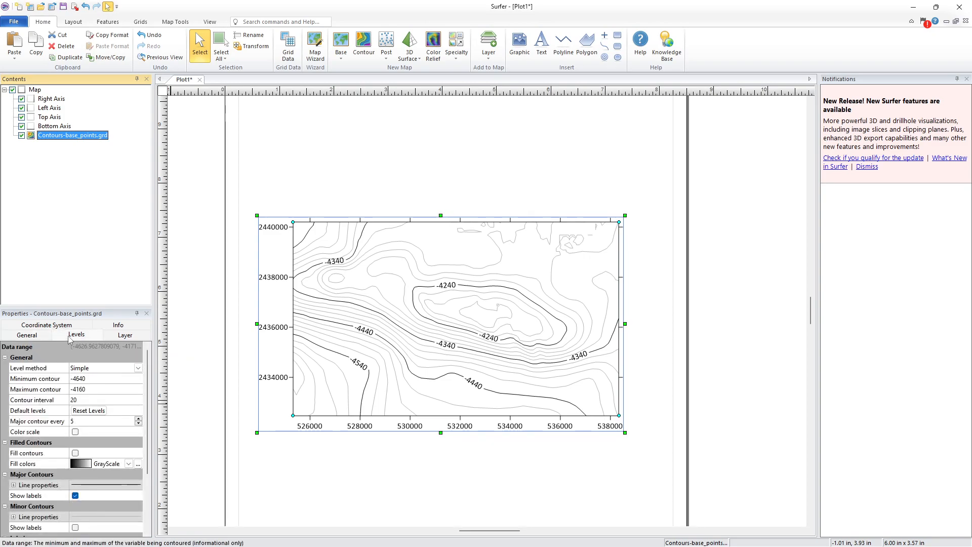
left_click(76, 454)
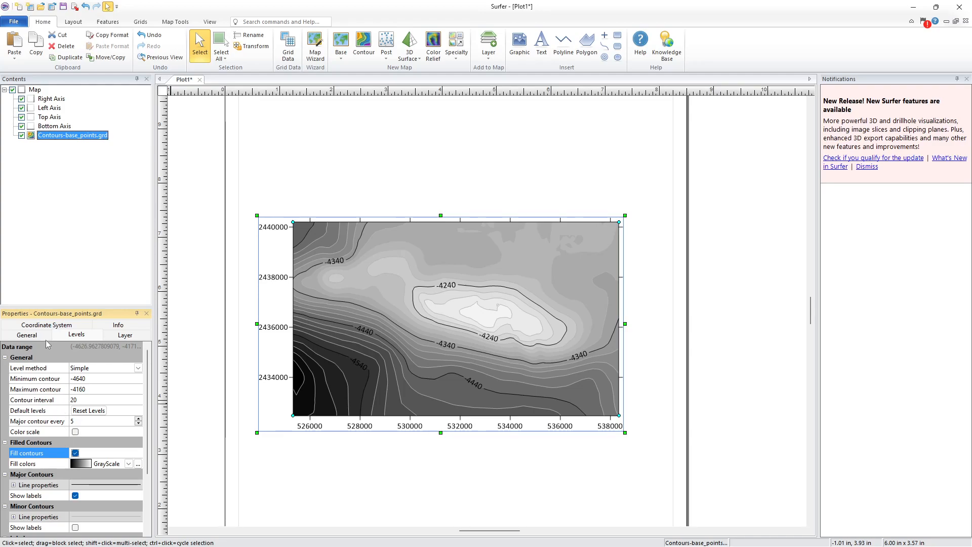
- Try the Exploration colormap for the contour fill colors
left_click(129, 464)
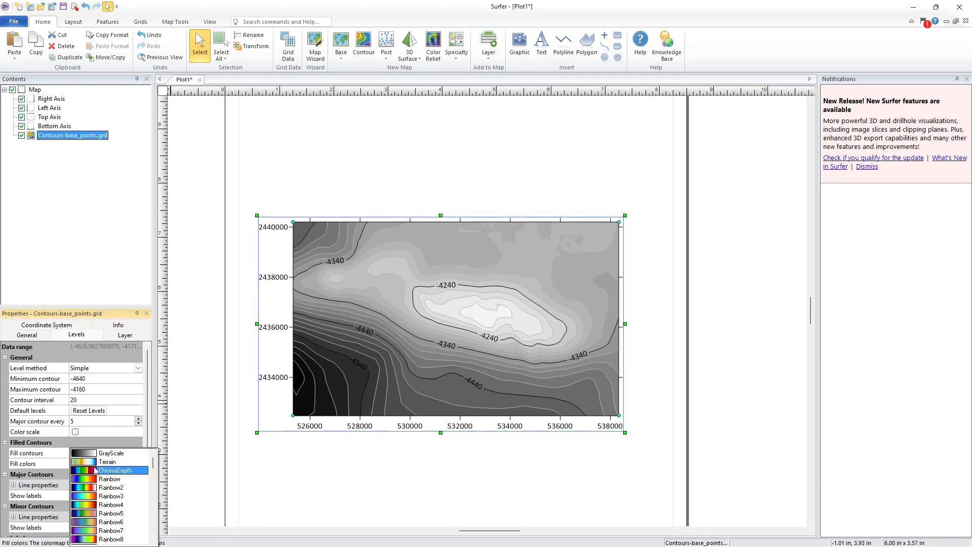
scroll(112, 489, "down", 8)
scroll(112, 499, "down", 6)
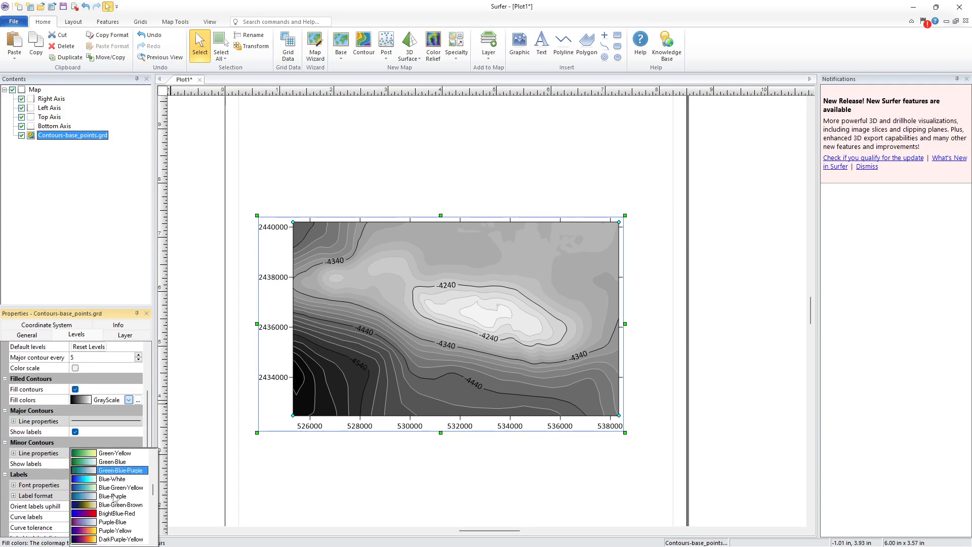
scroll(115, 499, "down", 6)
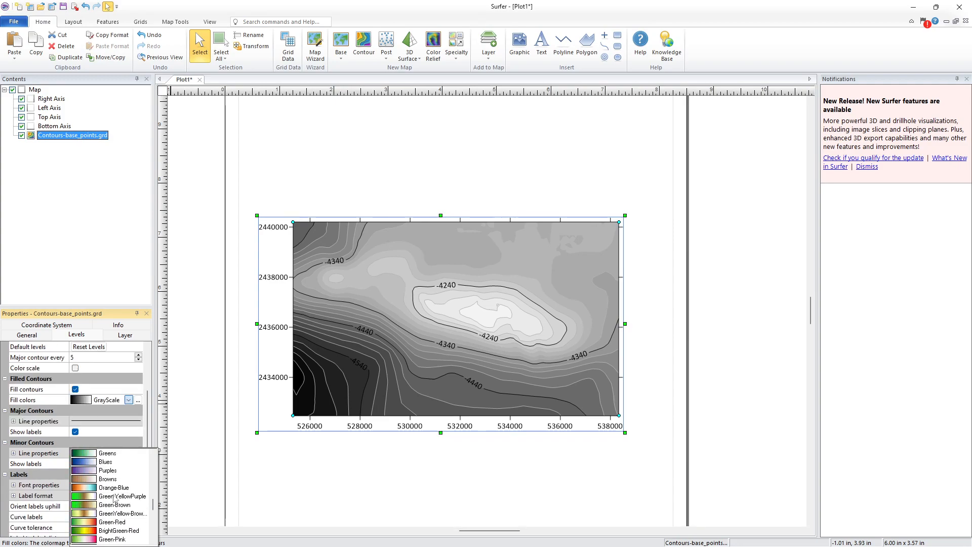
scroll(116, 499, "down", 4)
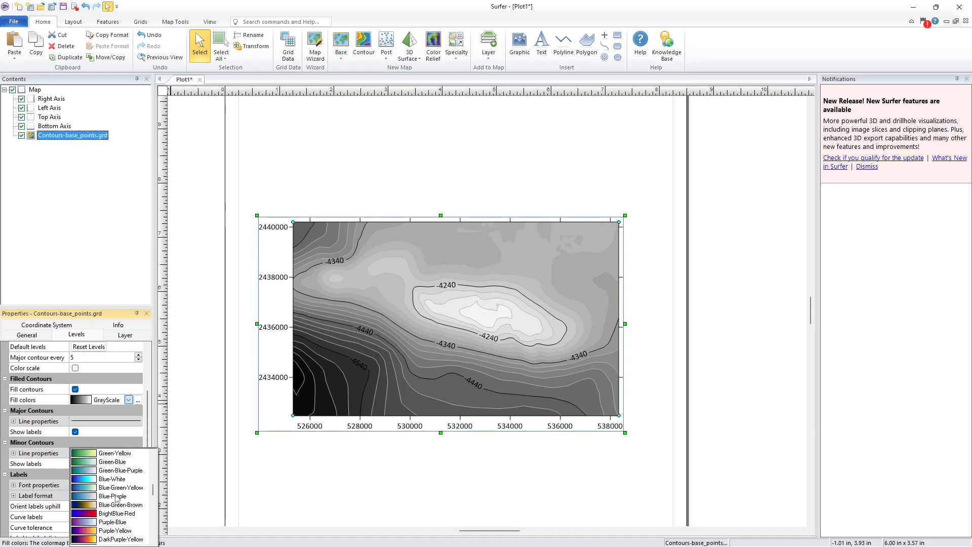
scroll(117, 500, "up", 8)
scroll(116, 498, "down", 6)
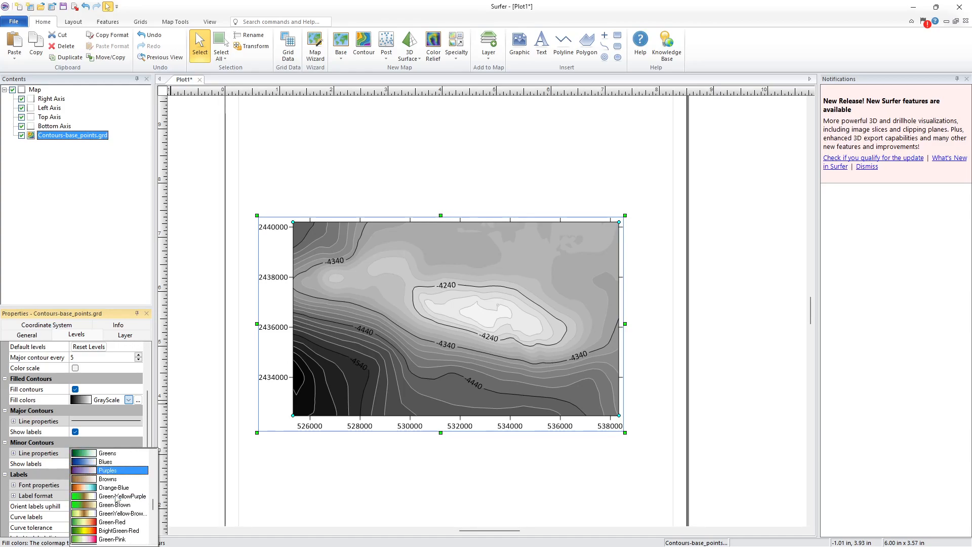
scroll(116, 498, "down", 1)
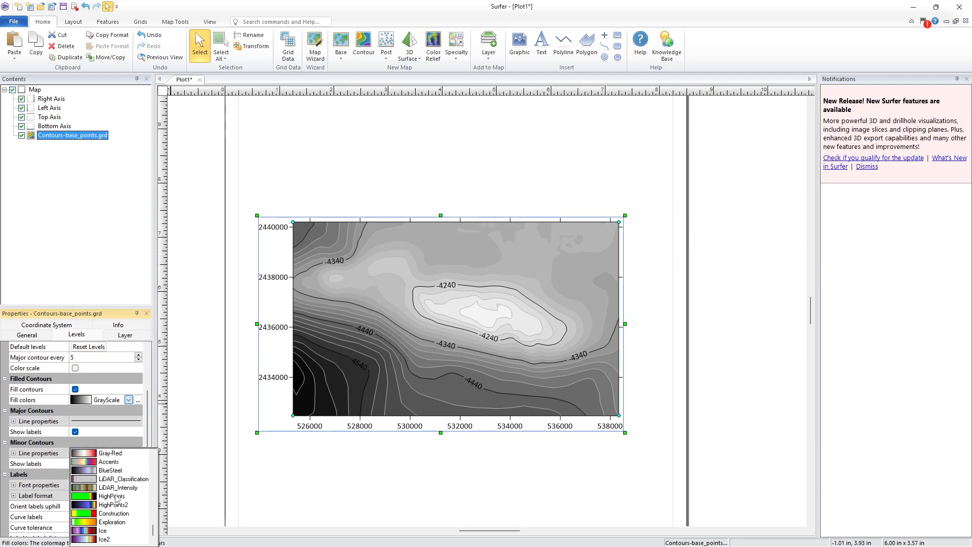
left_click(116, 524)
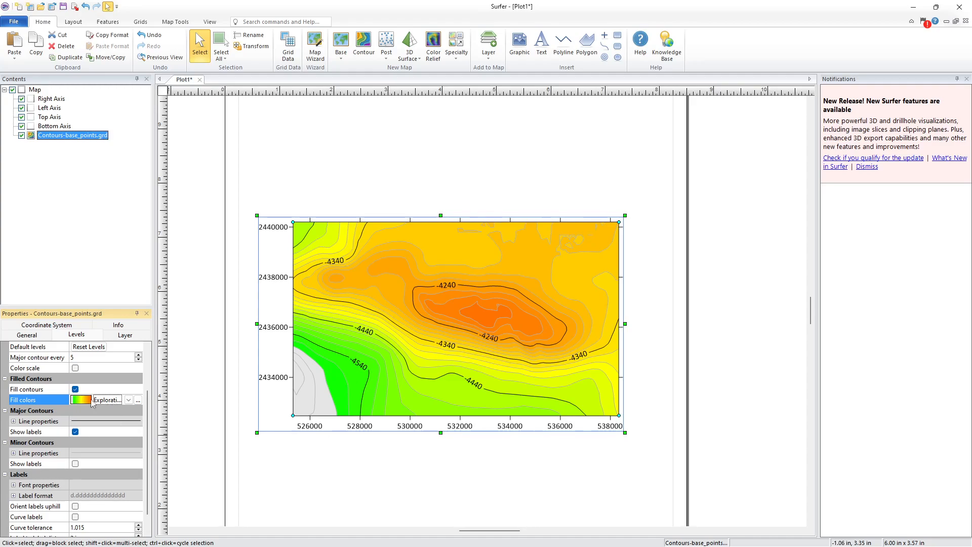
- Browse the available colormaps and try Rainbow13 for the contour fill colors
left_click(129, 400)
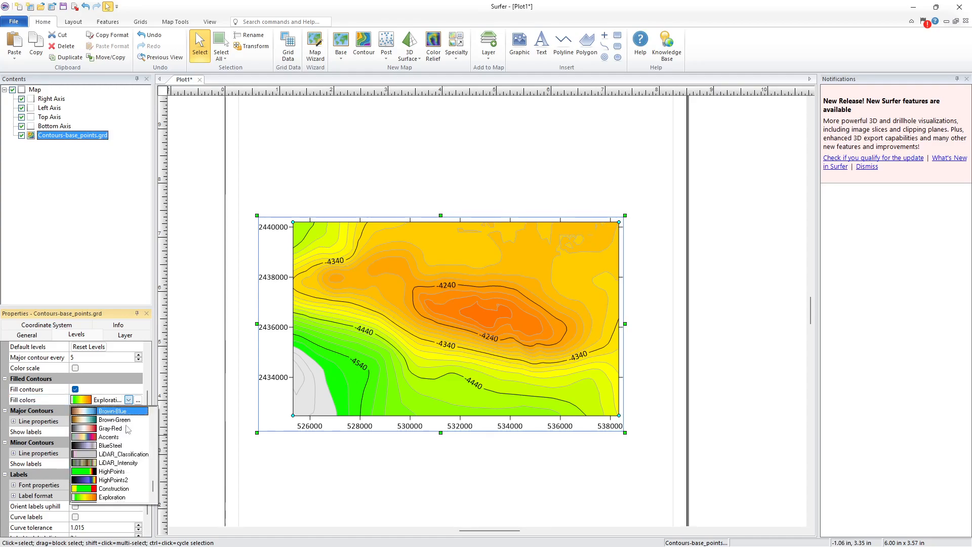
scroll(126, 486, "up", 5)
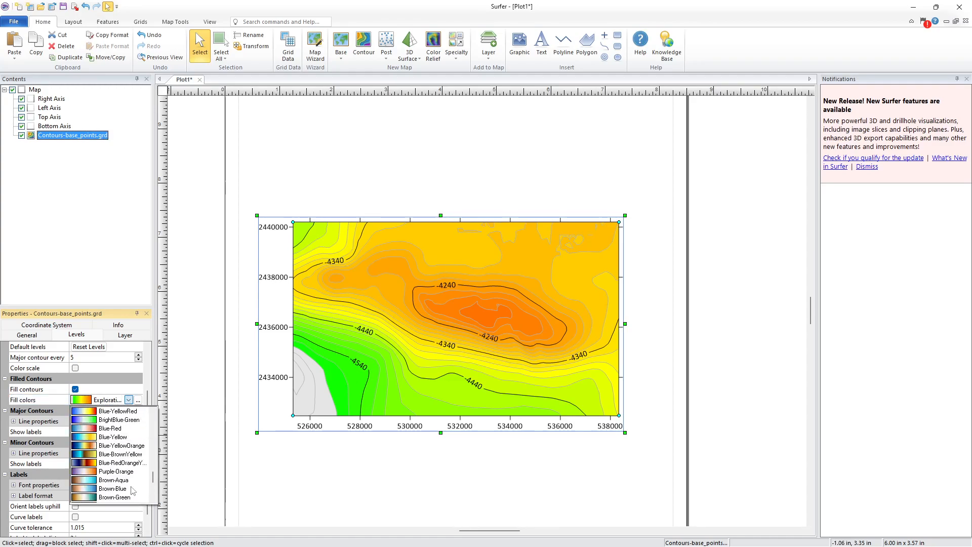
scroll(116, 478, "up", 3)
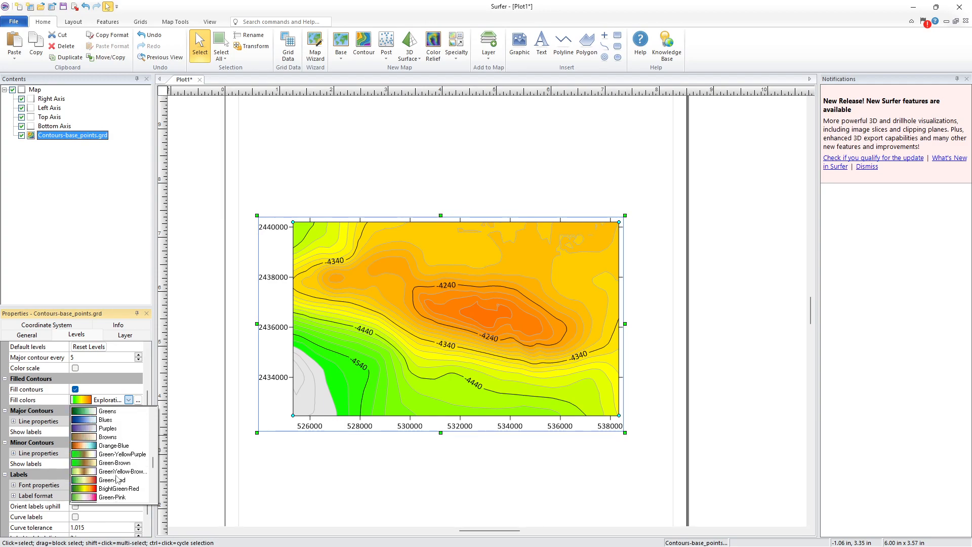
scroll(124, 477, "up", 3)
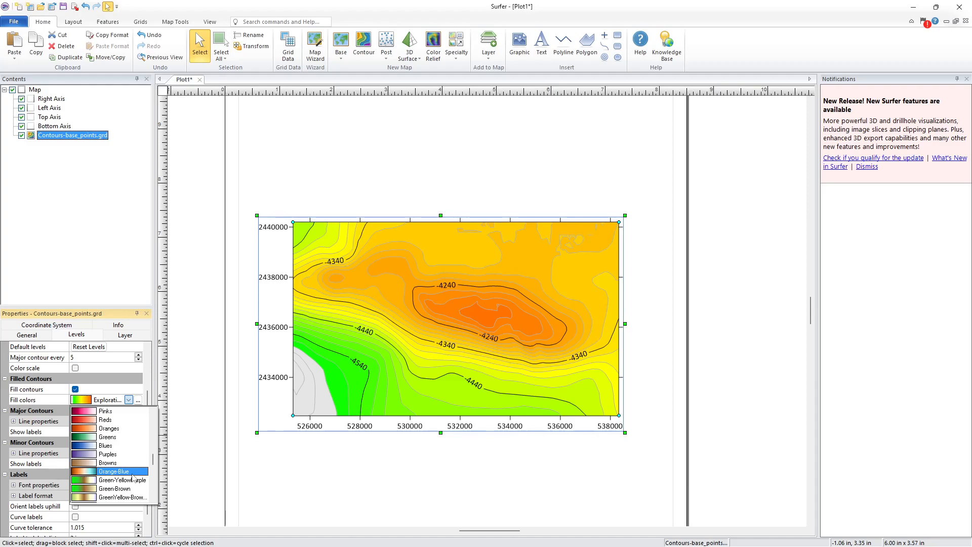
scroll(122, 471, "up", 3)
scroll(122, 472, "up", 4)
scroll(122, 471, "up", 5)
scroll(122, 471, "down", 5)
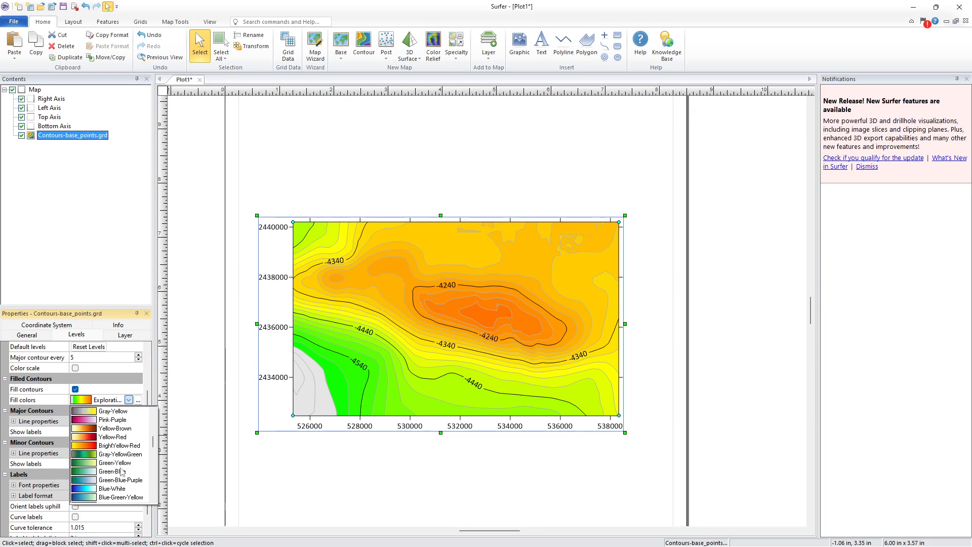
scroll(122, 471, "down", 4)
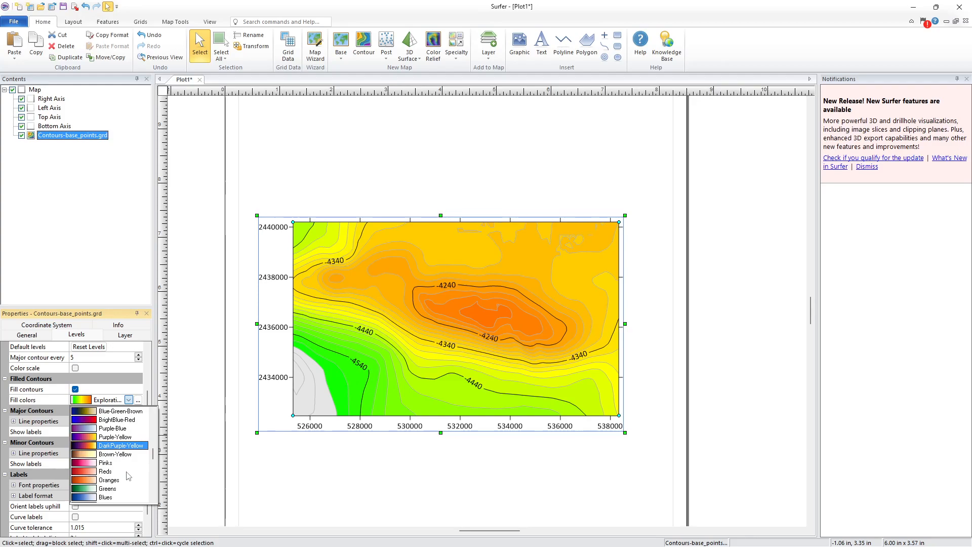
scroll(128, 476, "down", 4)
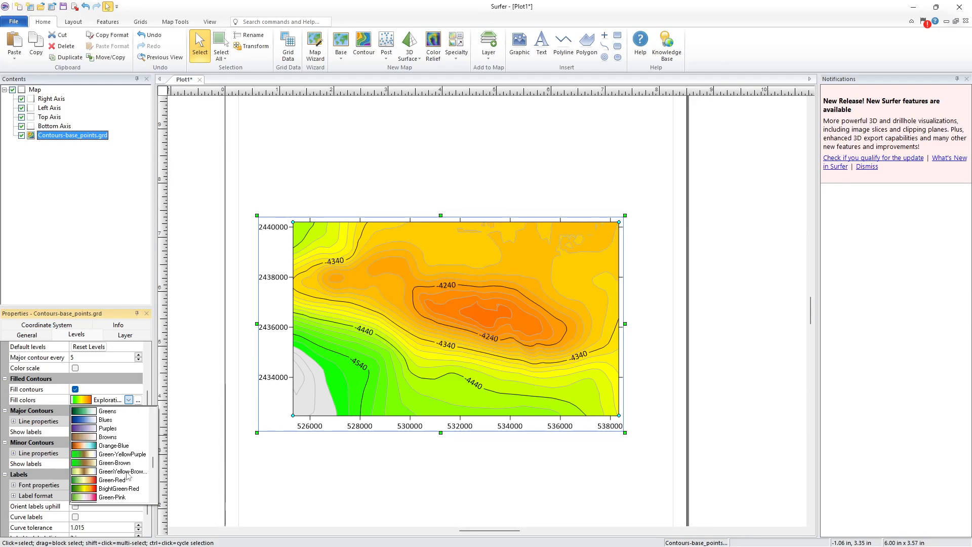
scroll(128, 476, "down", 4)
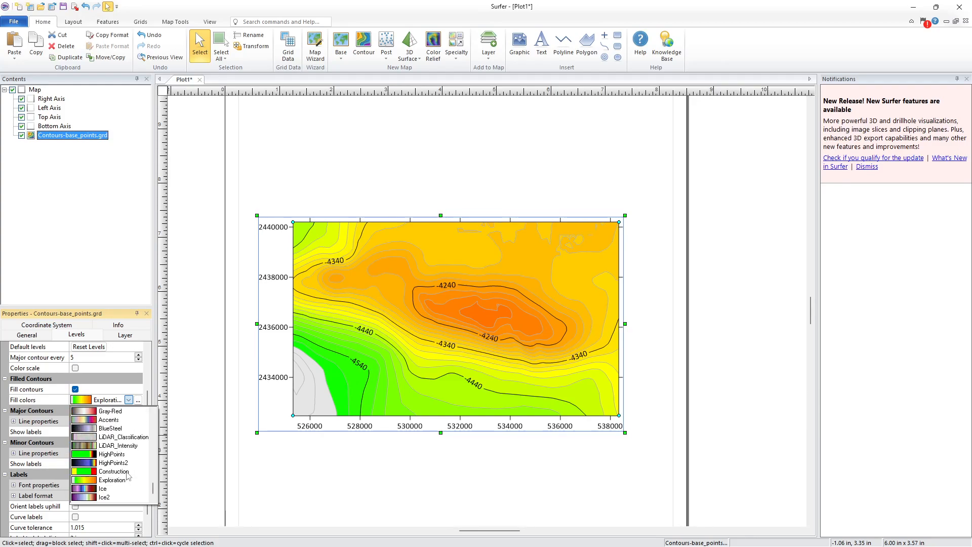
scroll(128, 476, "up", 5)
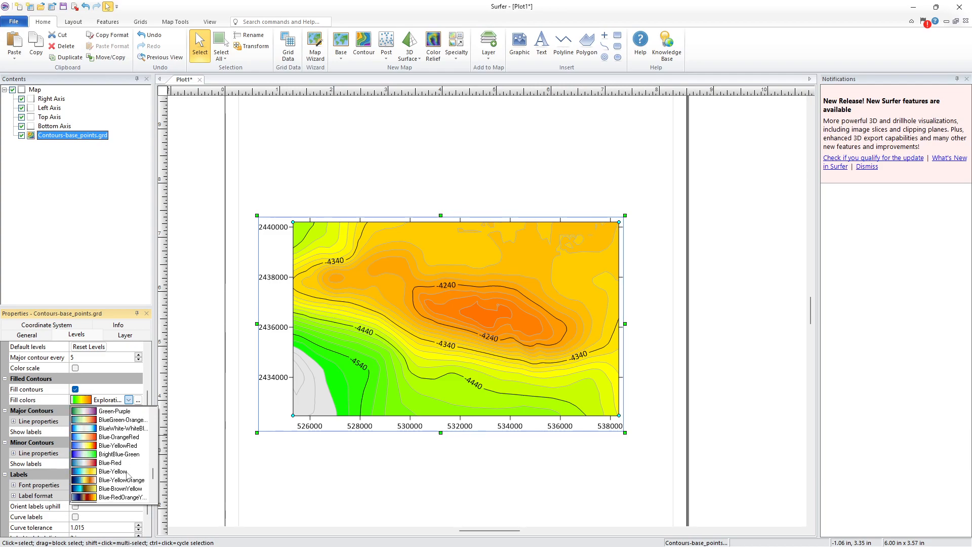
scroll(127, 447, "up", 2)
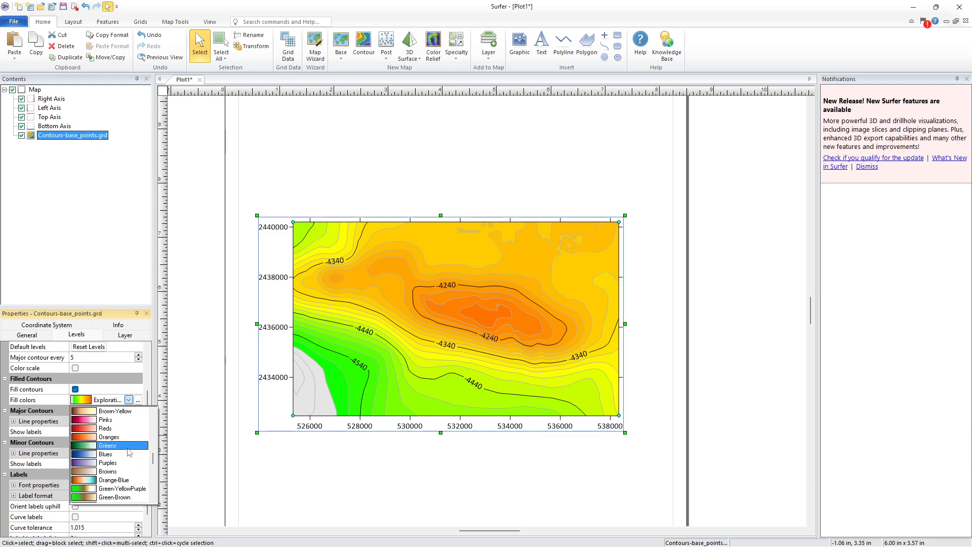
scroll(125, 466, "up", 3)
scroll(124, 476, "up", 3)
scroll(116, 450, "up", 3)
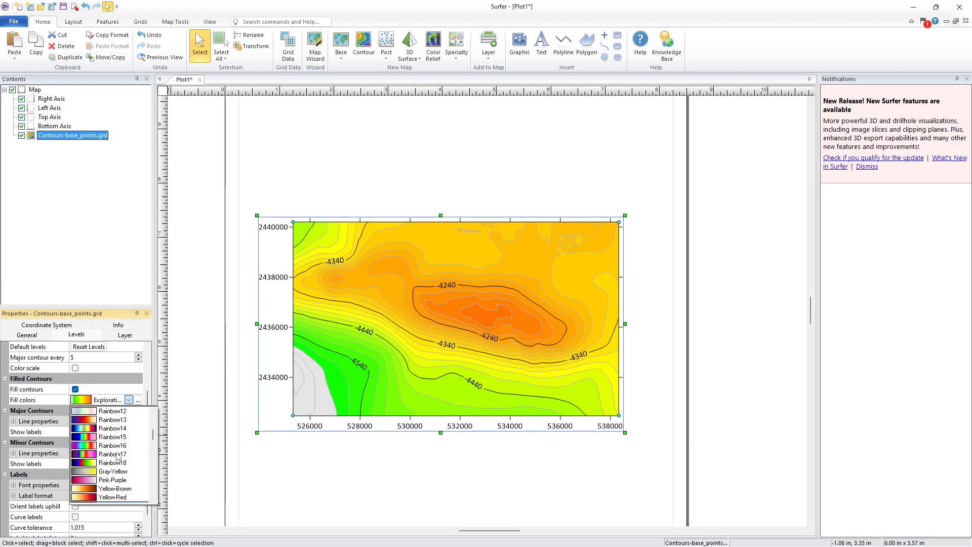
left_click(118, 421)
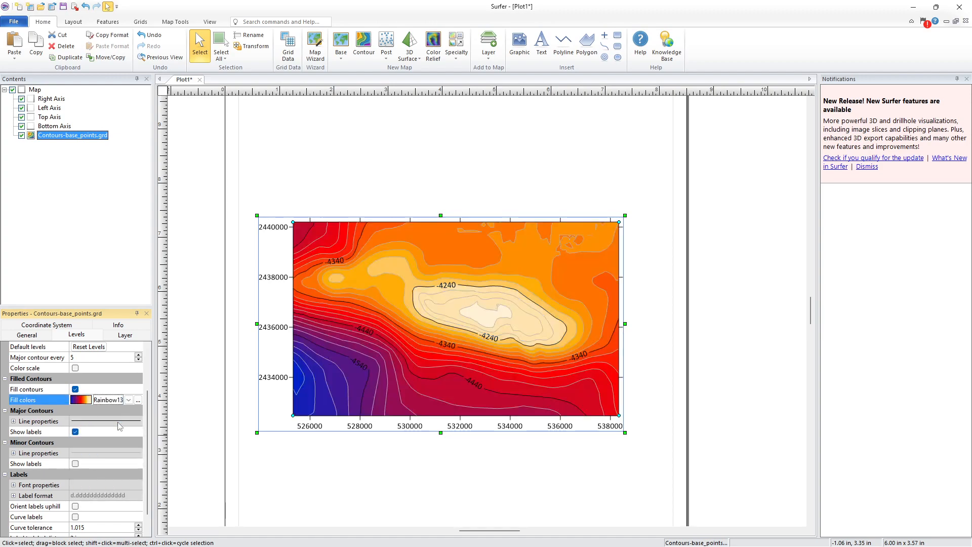
- Set the contour fill colors to the Green-Red colormap
left_click(129, 399)
scroll(127, 445, "down", 3)
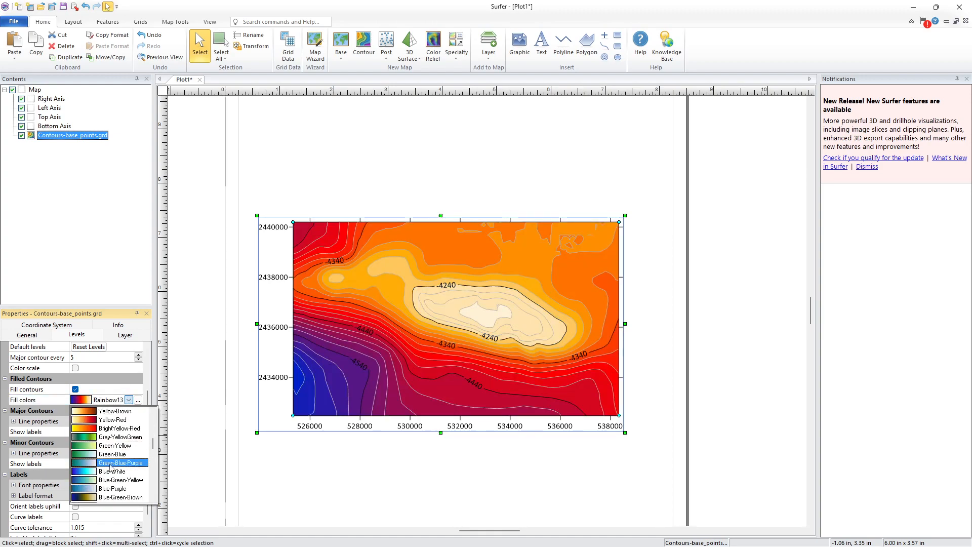
scroll(127, 490, "down", 2)
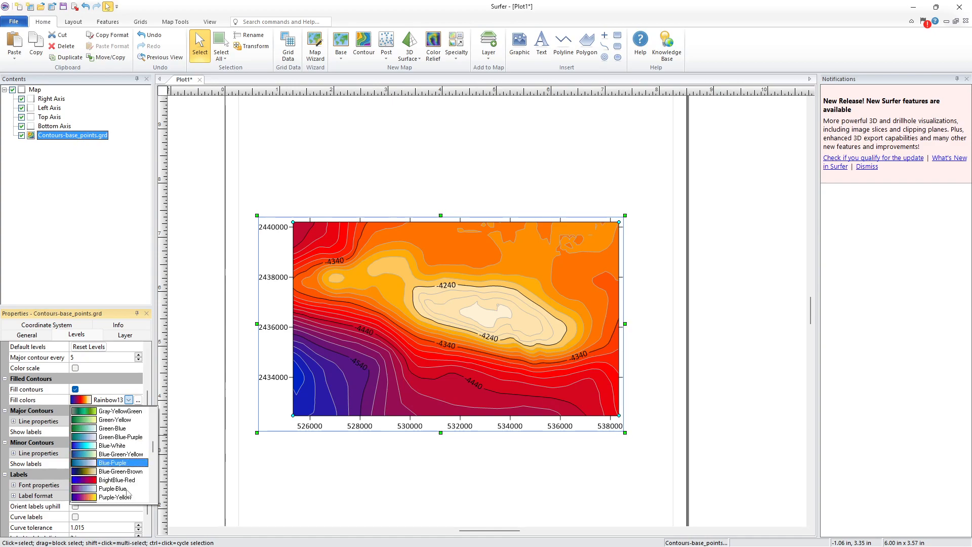
scroll(132, 490, "down", 3)
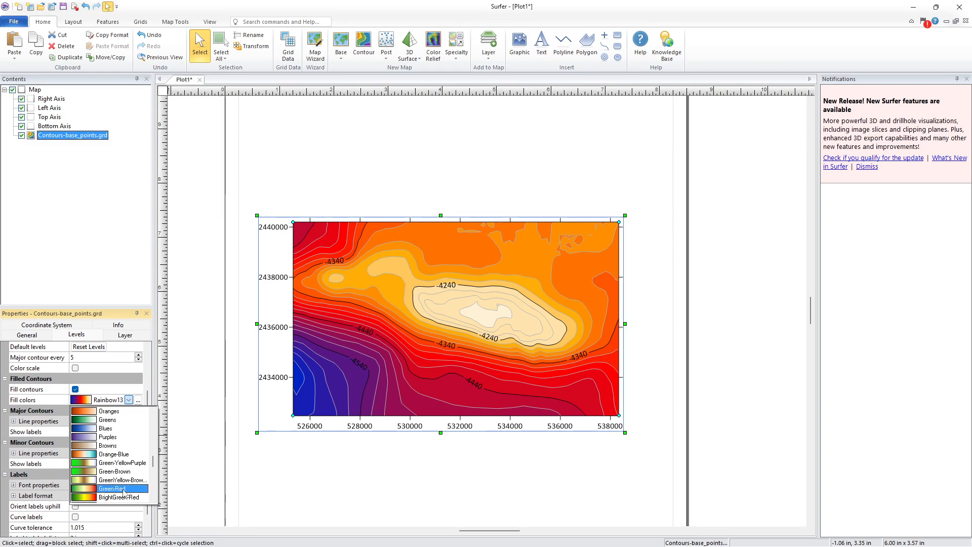
left_click(130, 489)
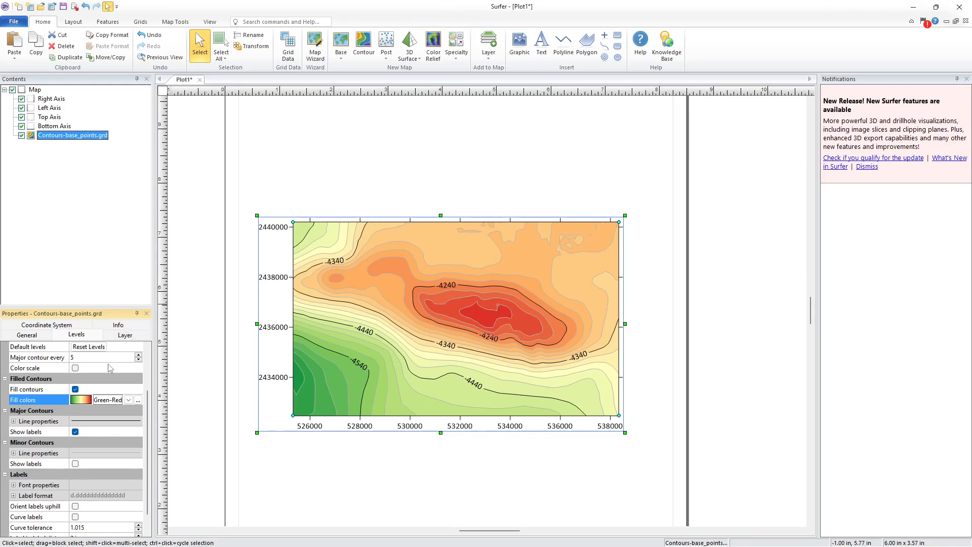
- Review the contour layer's minor label, opacity, general and level settings, and open its grid information
scroll(117, 365, "up", 2)
scroll(117, 365, "down", 2)
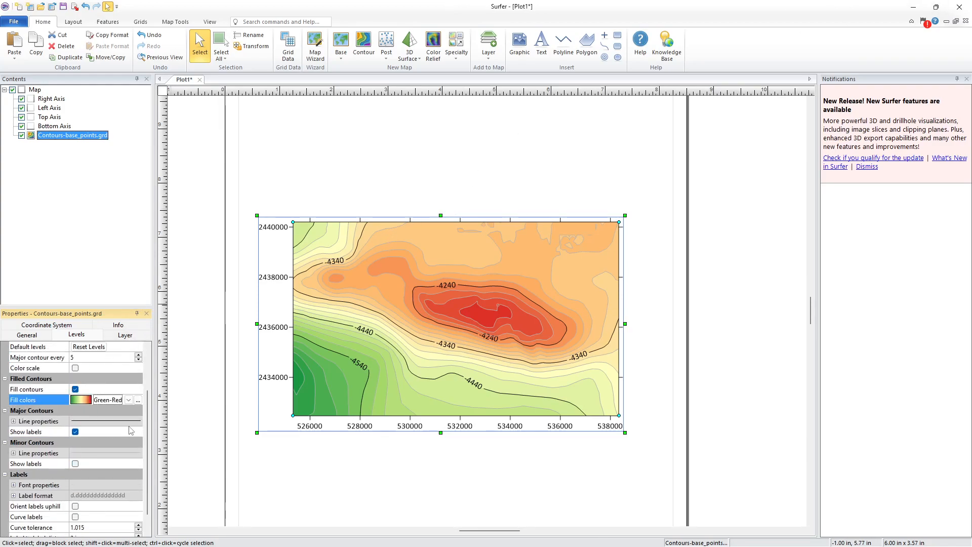
left_click(75, 464)
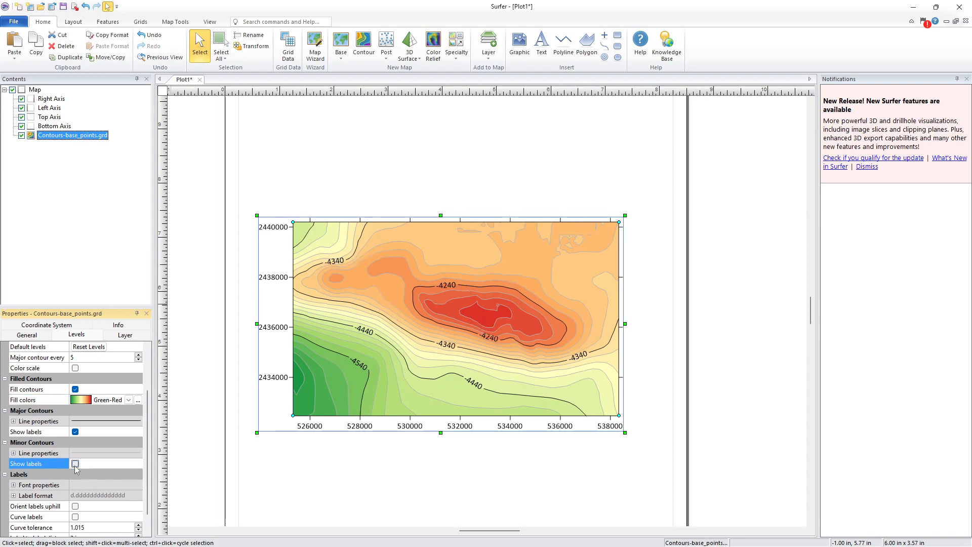
left_click(124, 335)
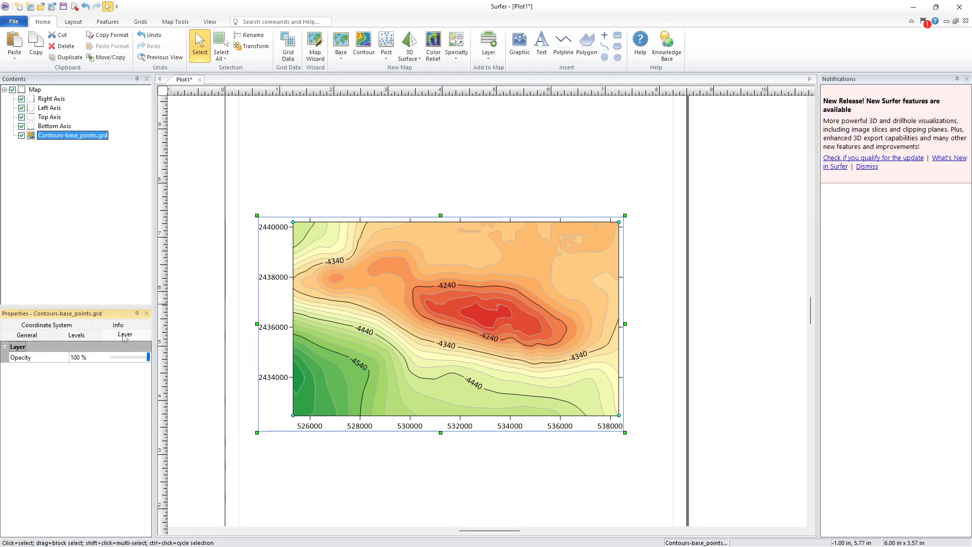
left_click(31, 336)
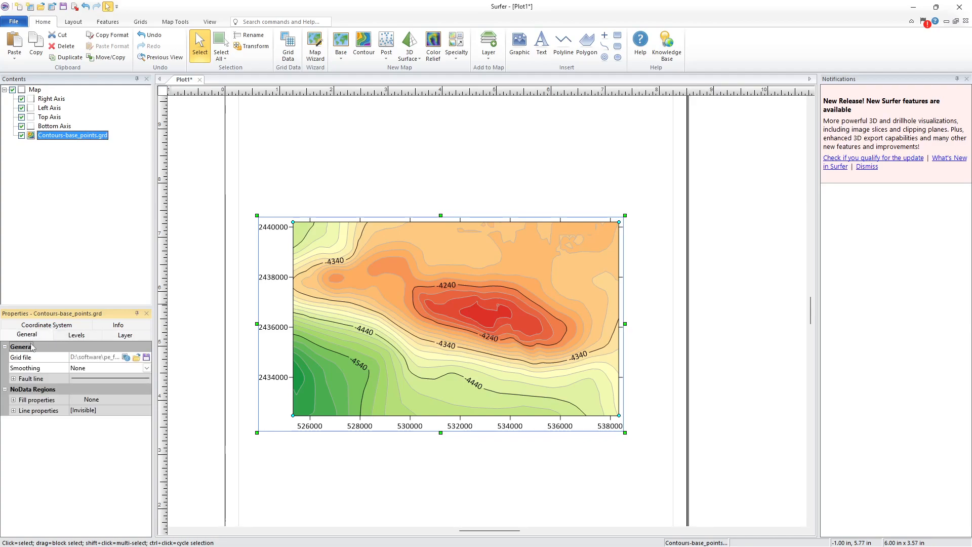
left_click(76, 335)
left_click(128, 327)
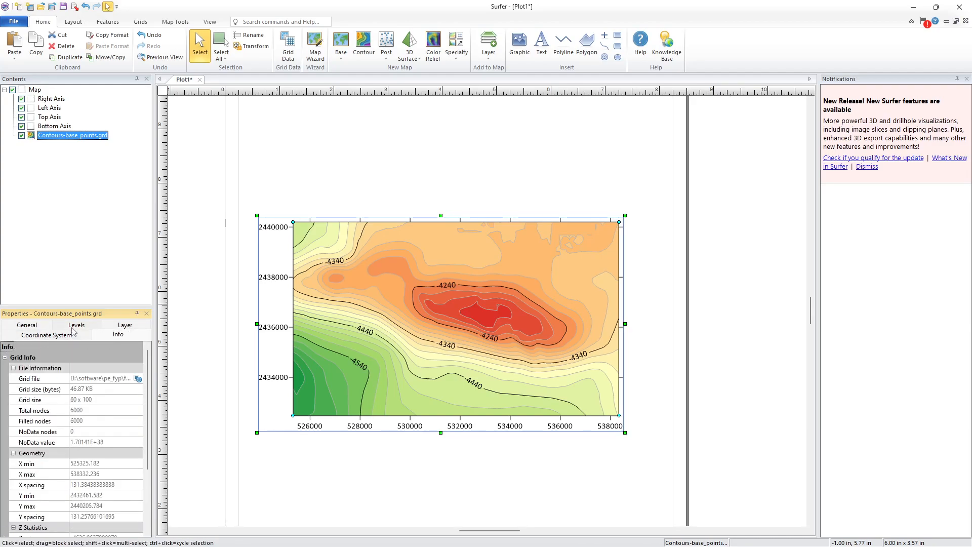
- Add a color scale for the contour levels and place it just beside the map's eastern edge
left_click(33, 328)
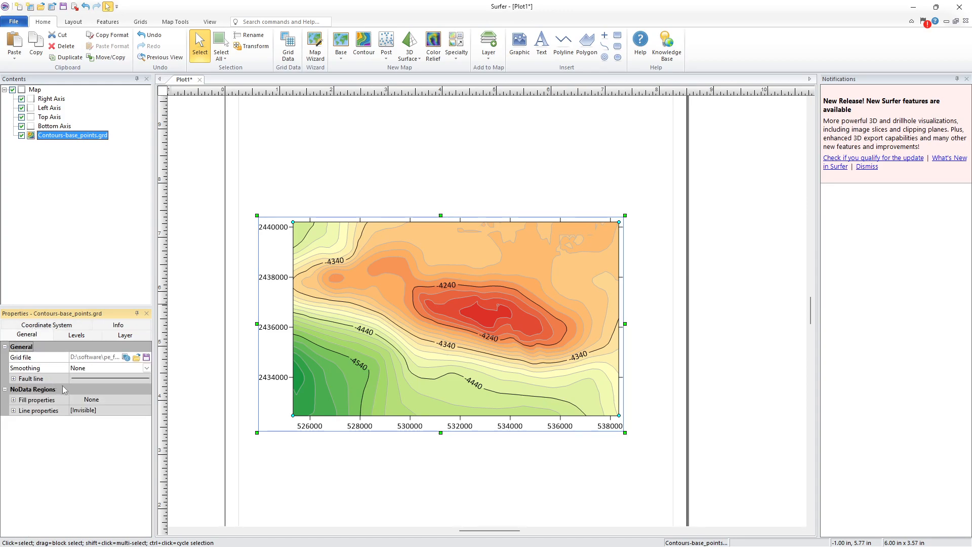
left_click(66, 335)
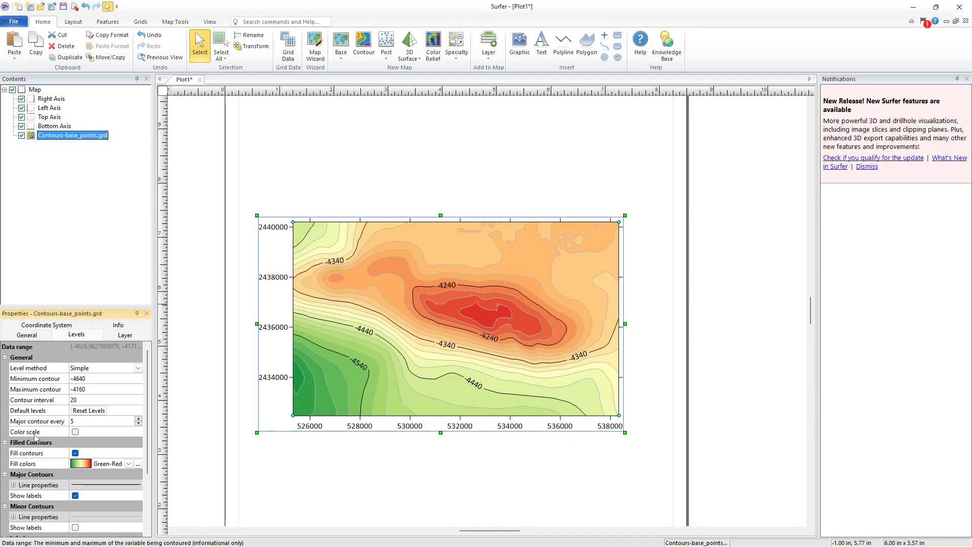
left_click(75, 432)
left_click_drag(663, 257, 650, 256)
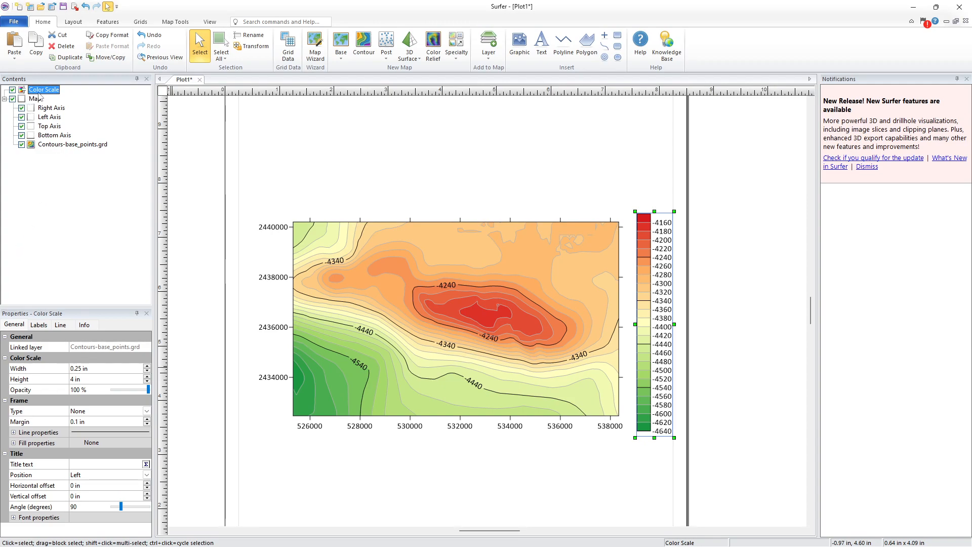
- Add a scale bar to the map
left_click(37, 100)
right_click(37, 100)
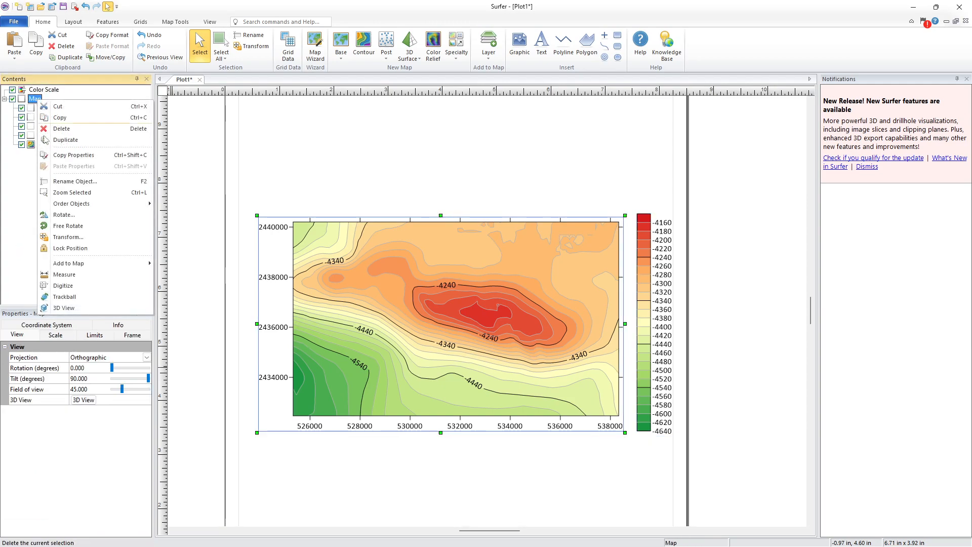
mouse_move(101, 263)
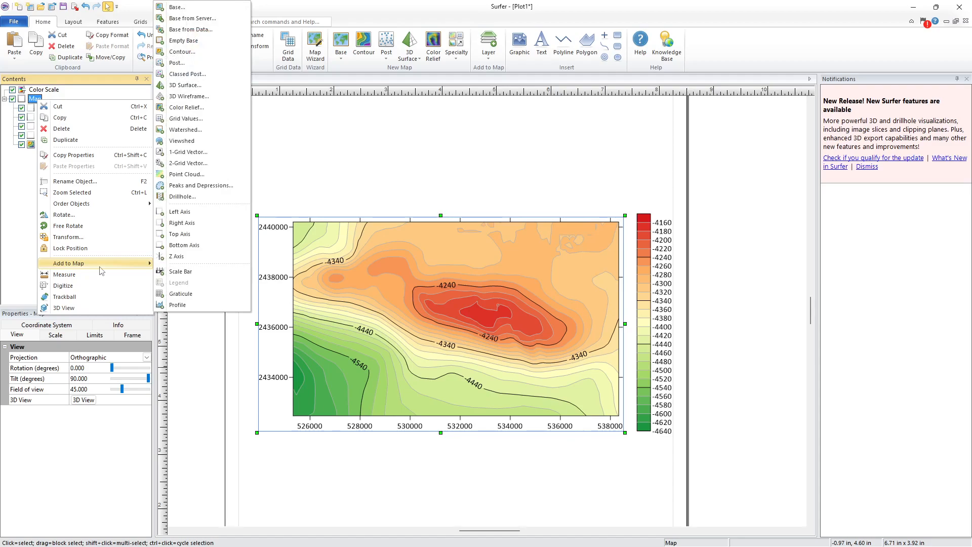
left_click(186, 274)
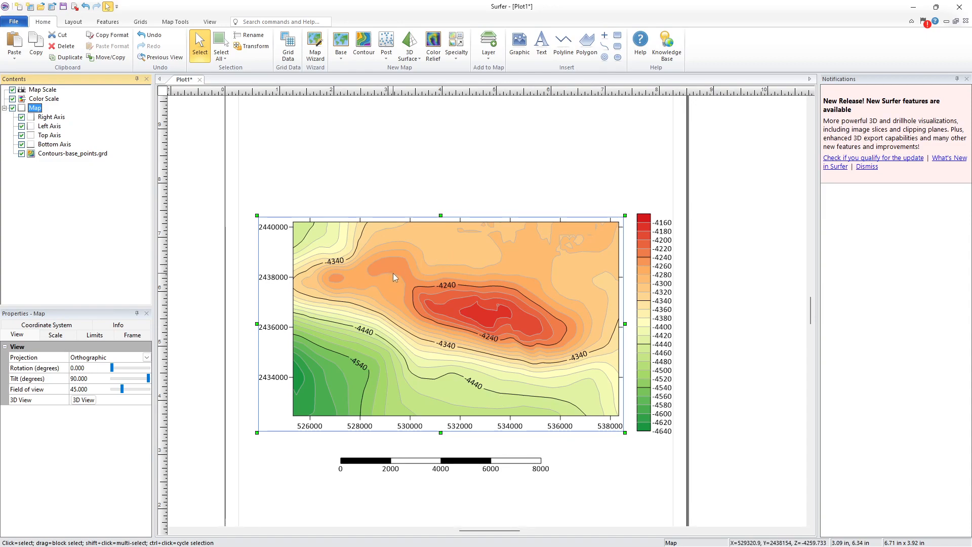
- Examine the closed -4240 contour and the shallowest area inside it on the contour map
scroll(496, 304, "up", 2)
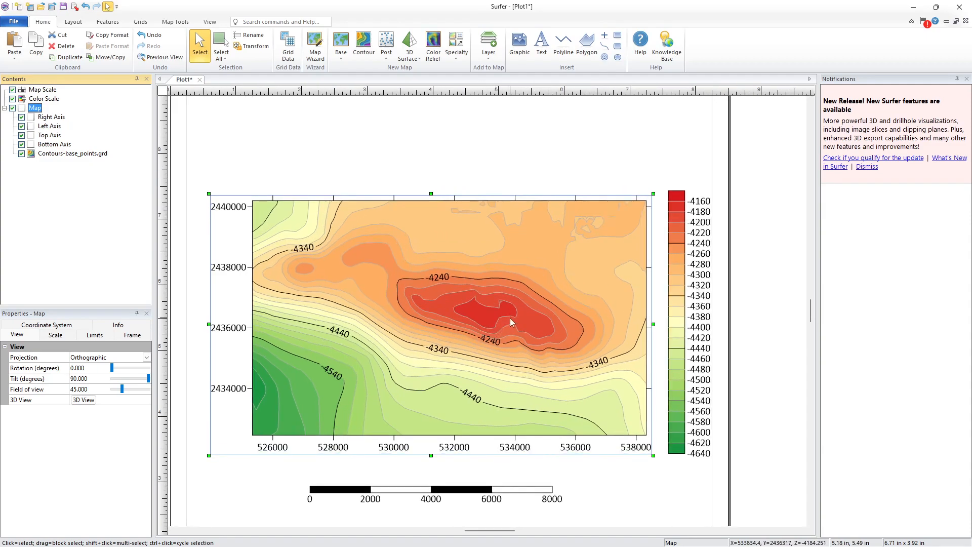
scroll(516, 311, "up", 3)
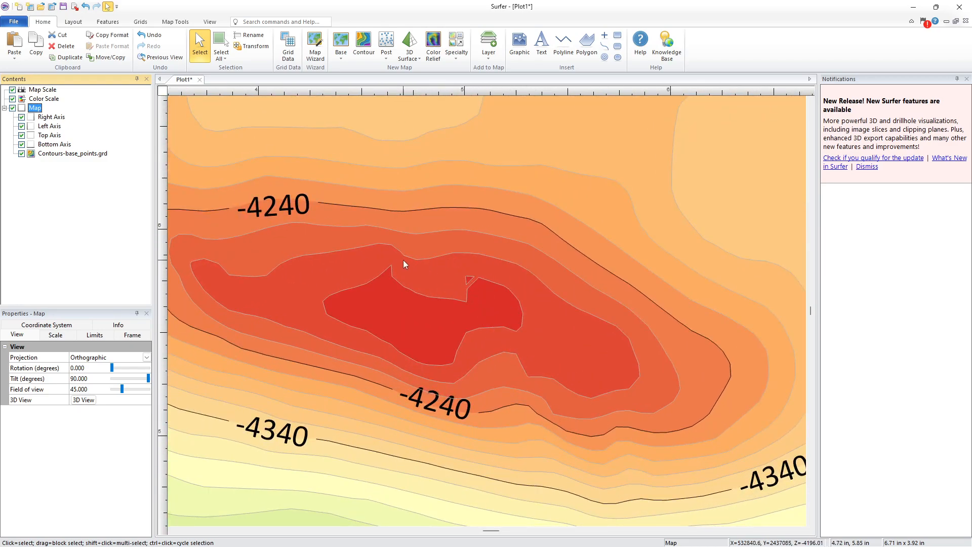
scroll(375, 277, "down", 2)
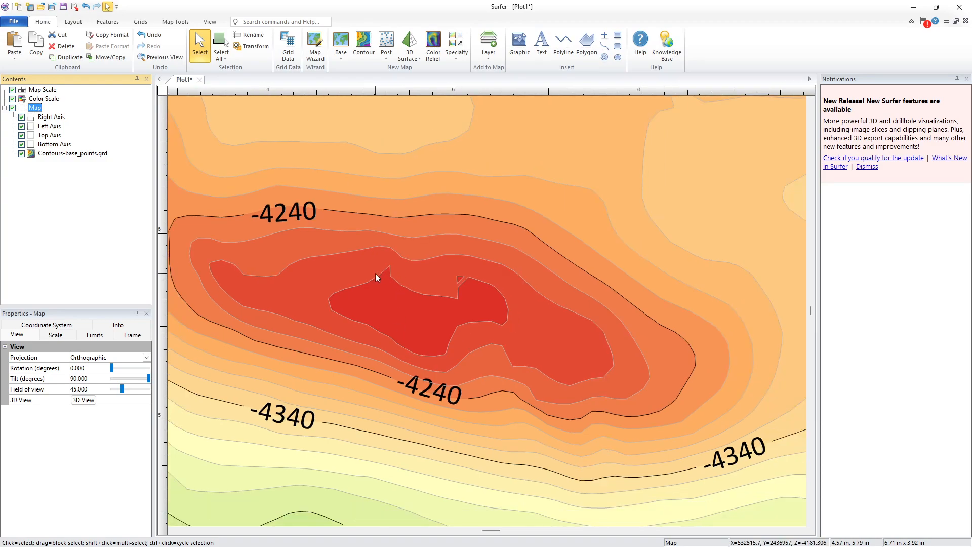
scroll(469, 313, "up", 1)
scroll(514, 375, "up", 1)
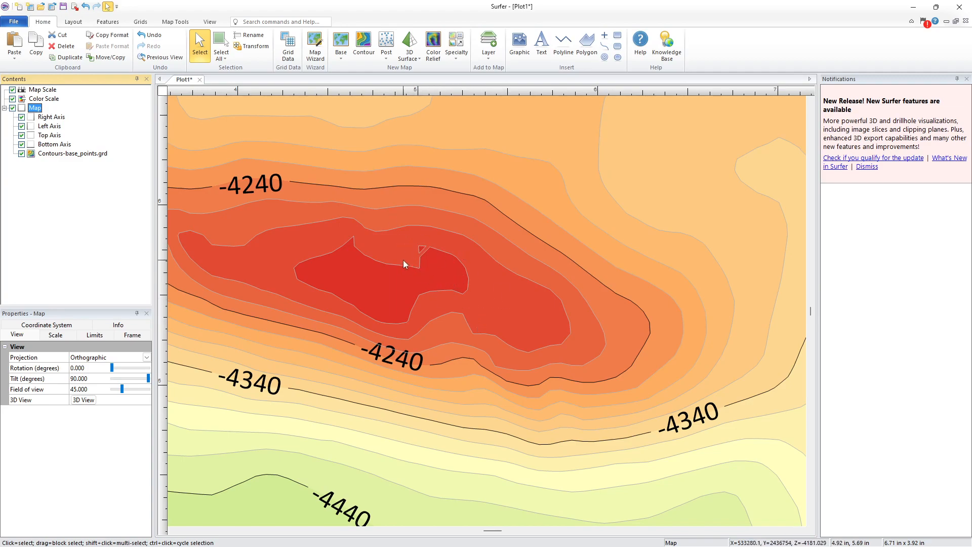
scroll(470, 300, "down", 3)
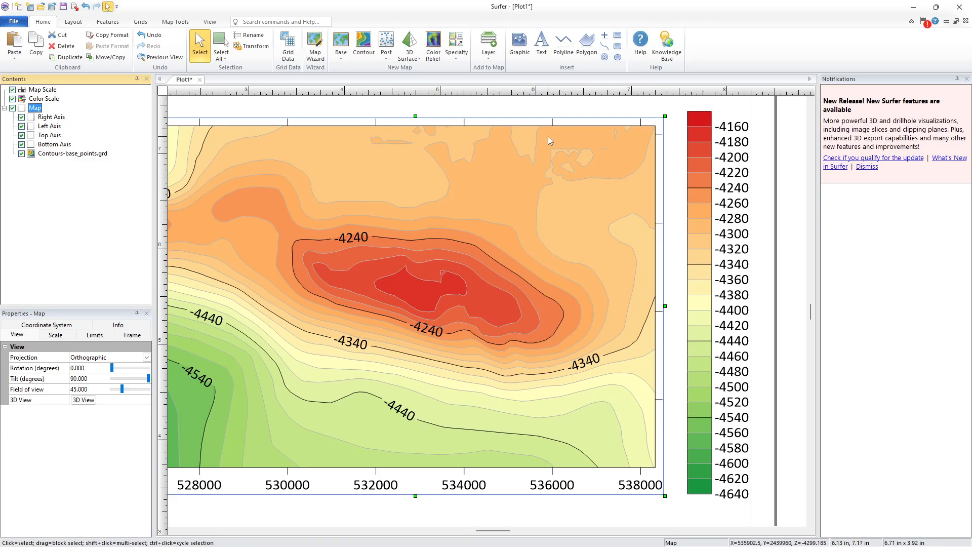
scroll(438, 225, "down", 2)
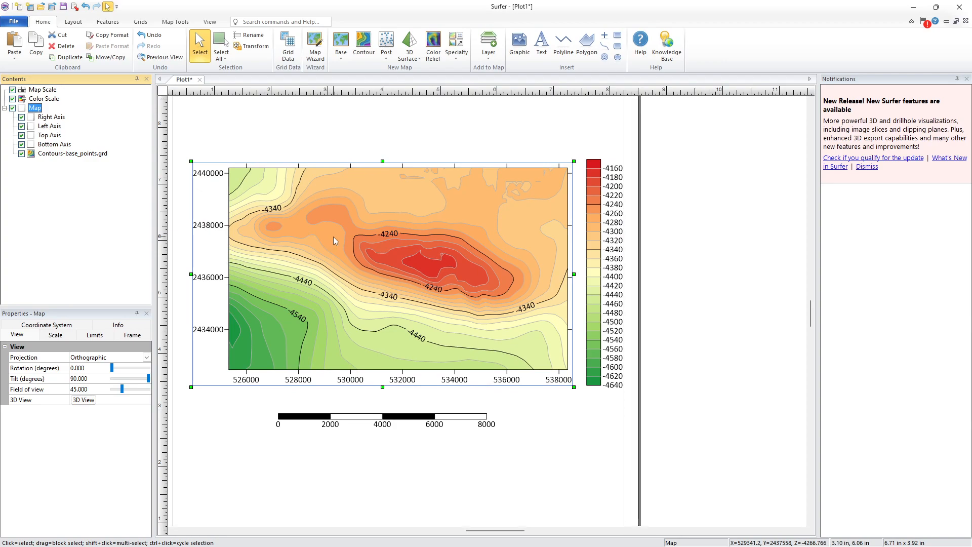
- Start a grid volume calculation with base_points.grd as the upper surface, keeping the contour map in view
left_click(136, 22)
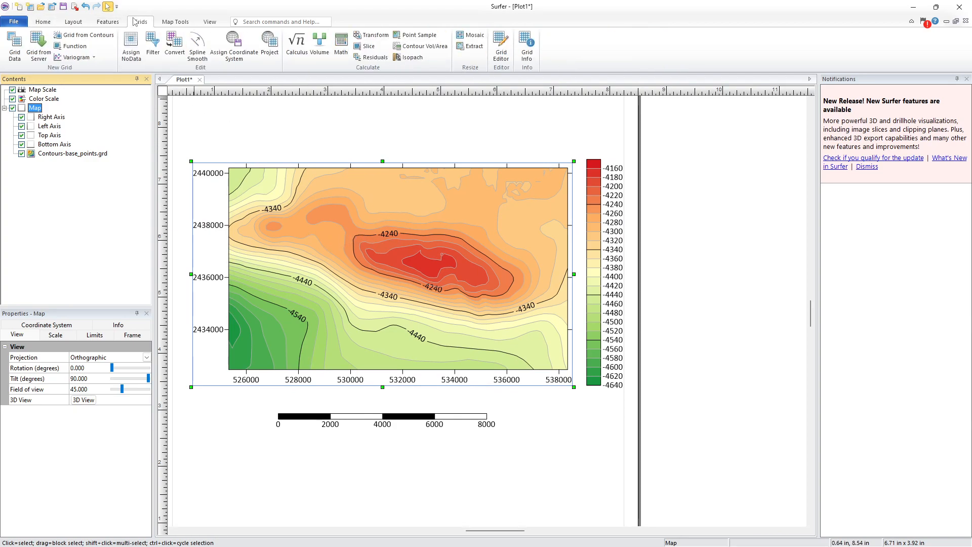
left_click(167, 22)
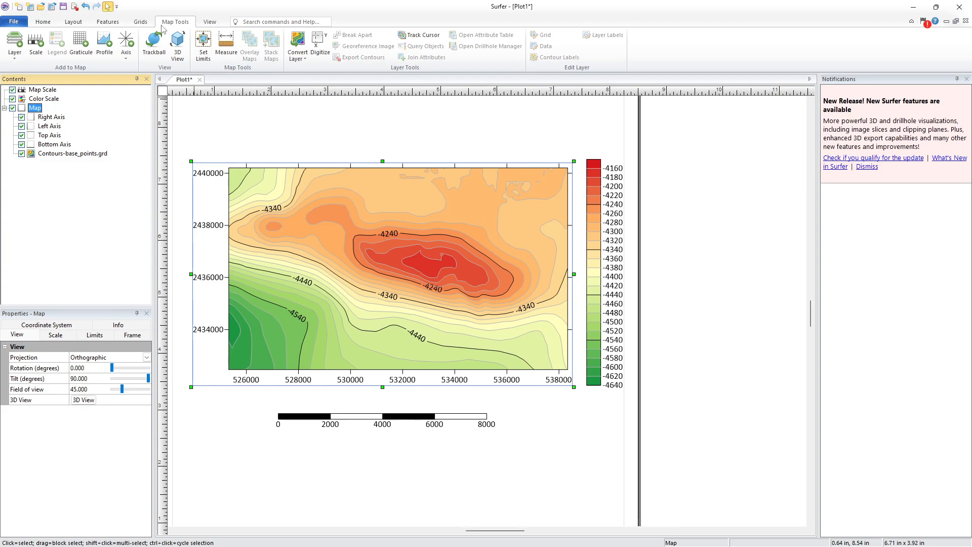
left_click(146, 23)
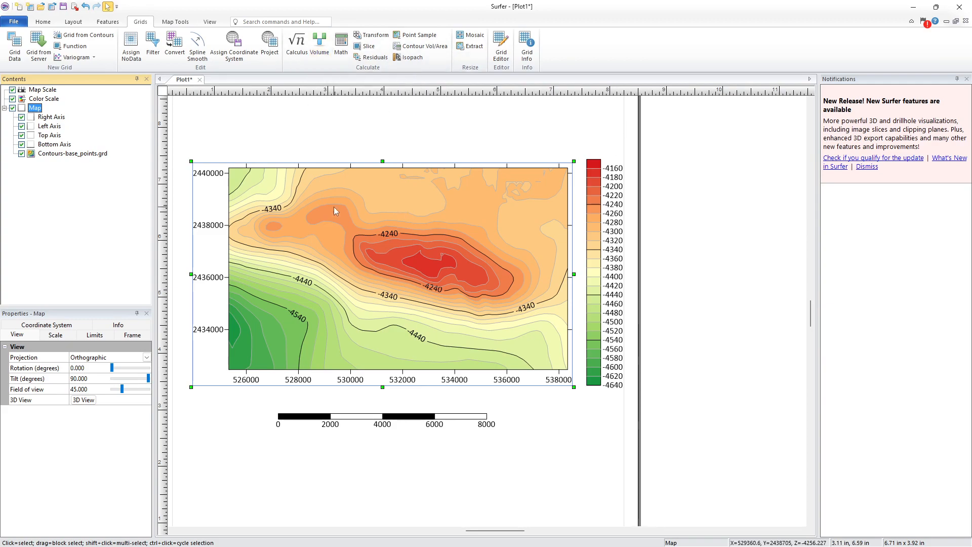
left_click(319, 43)
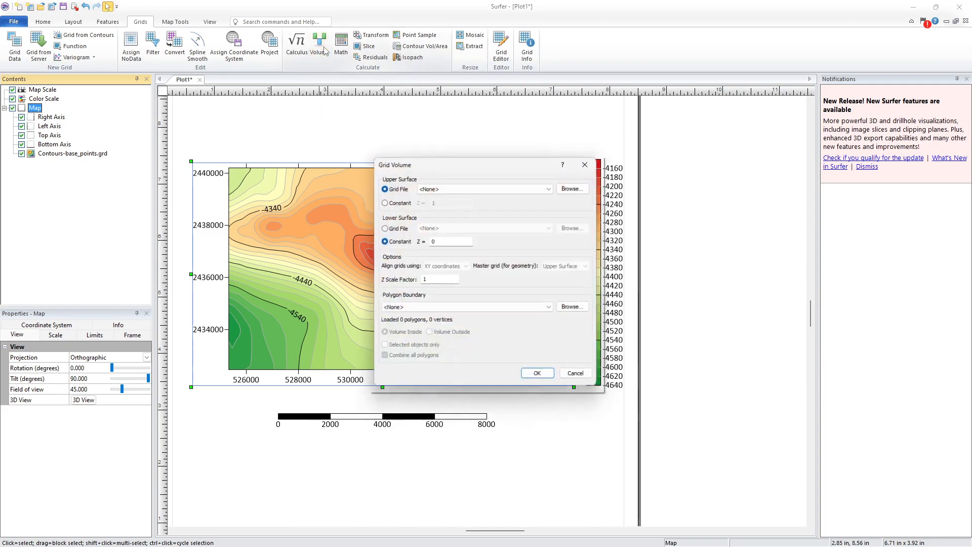
left_click(576, 187)
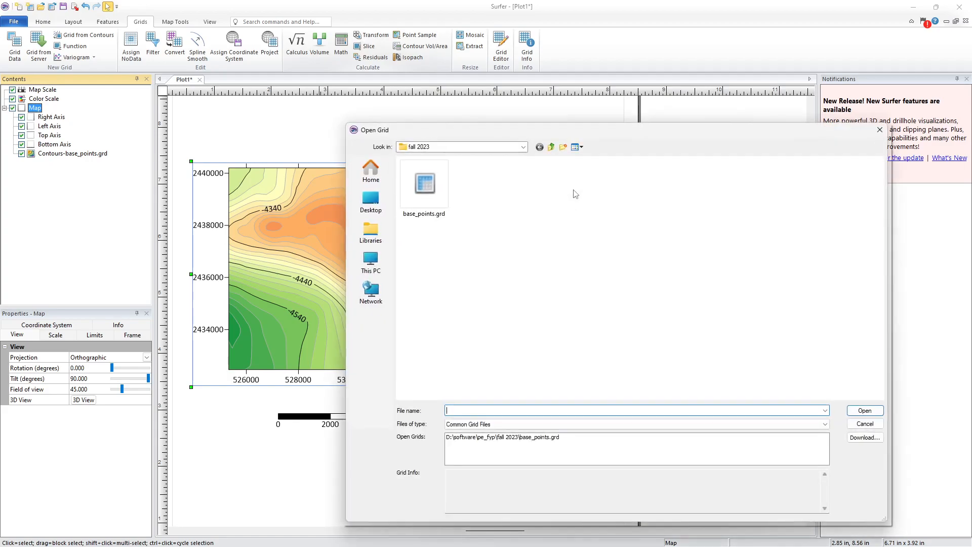
left_click(425, 190)
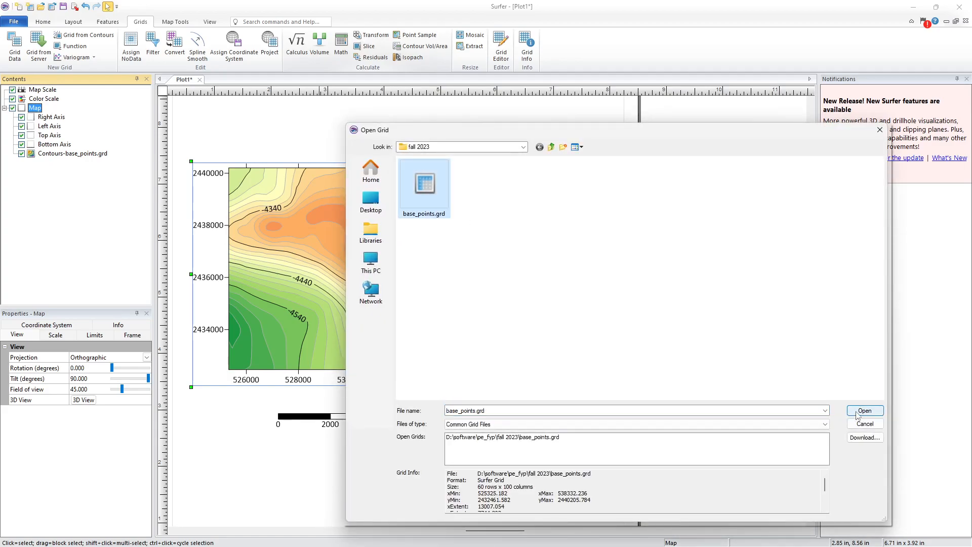
left_click(865, 410)
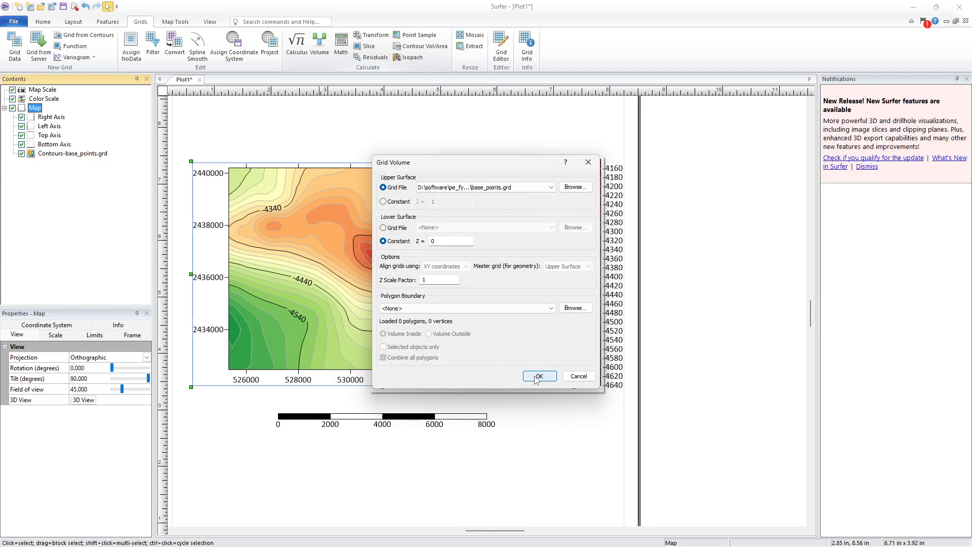
left_click_drag(438, 168, 90, 116)
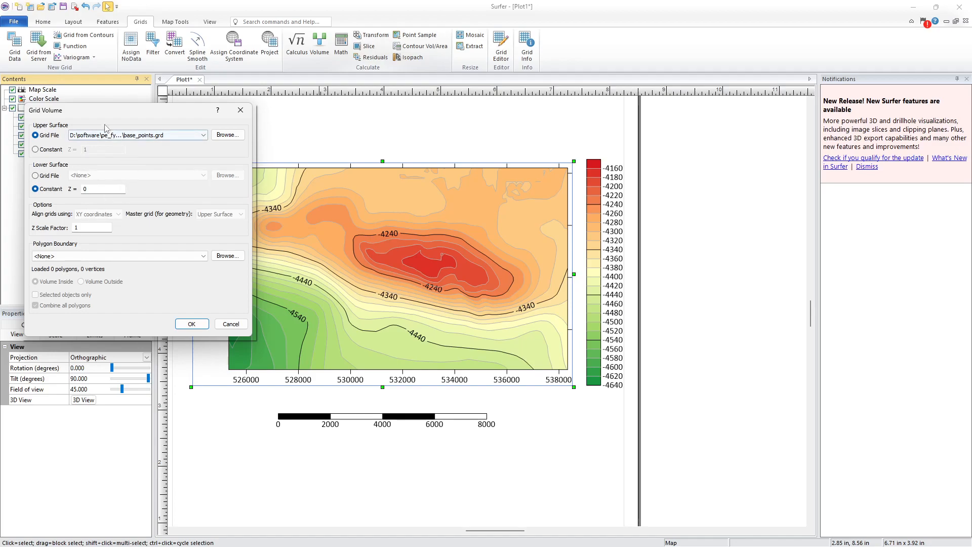
left_click_drag(112, 111, 792, 159)
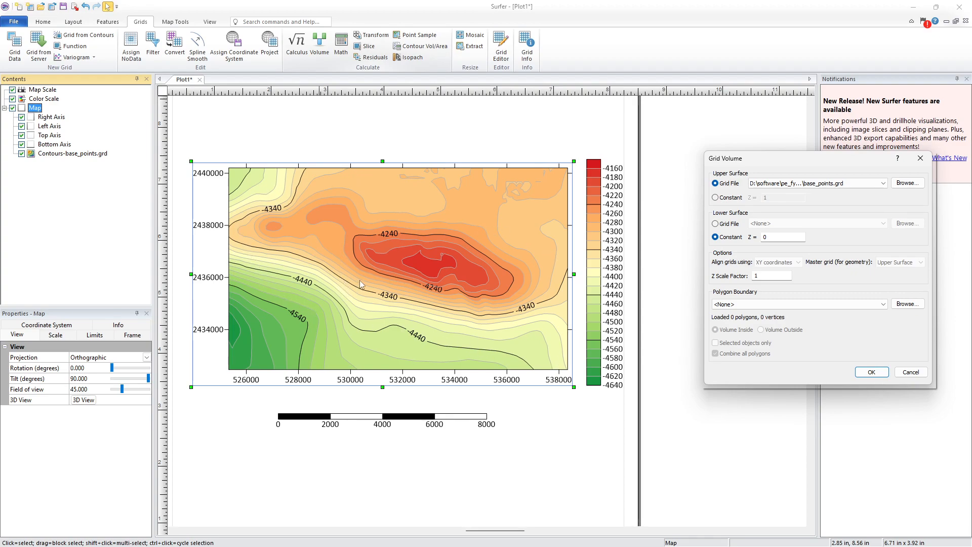
- Set the lower surface to the constant Z = -4240 and compute the grid volume report
double_click(775, 237)
type("-424")
left_click(871, 372)
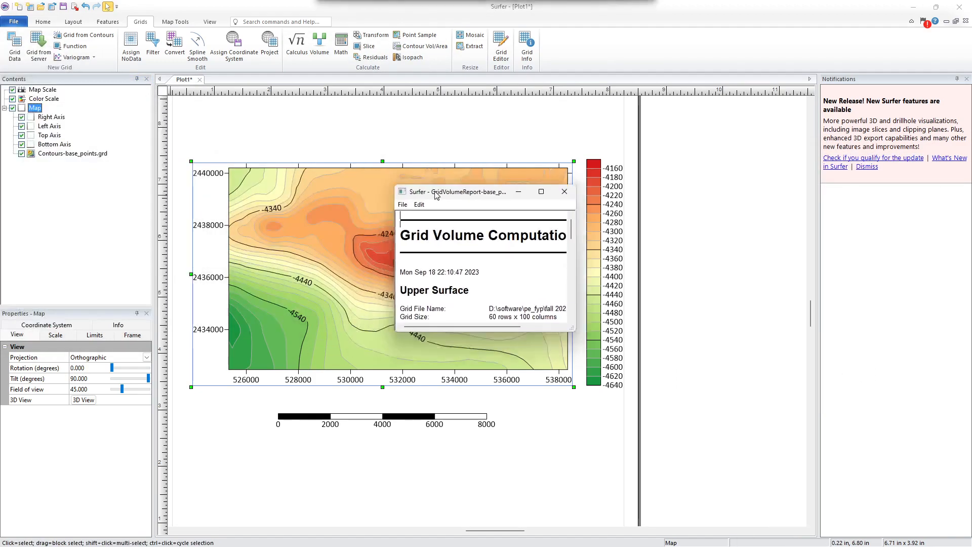
- Enlarge the volume report and review the total volumes by the Trapezoidal Rule, Simpson's Rule and Simpson's 3/8 Rule
left_click_drag(615, 305, 734, 463)
scroll(563, 373, "down", 3)
scroll(566, 376, "down", 7)
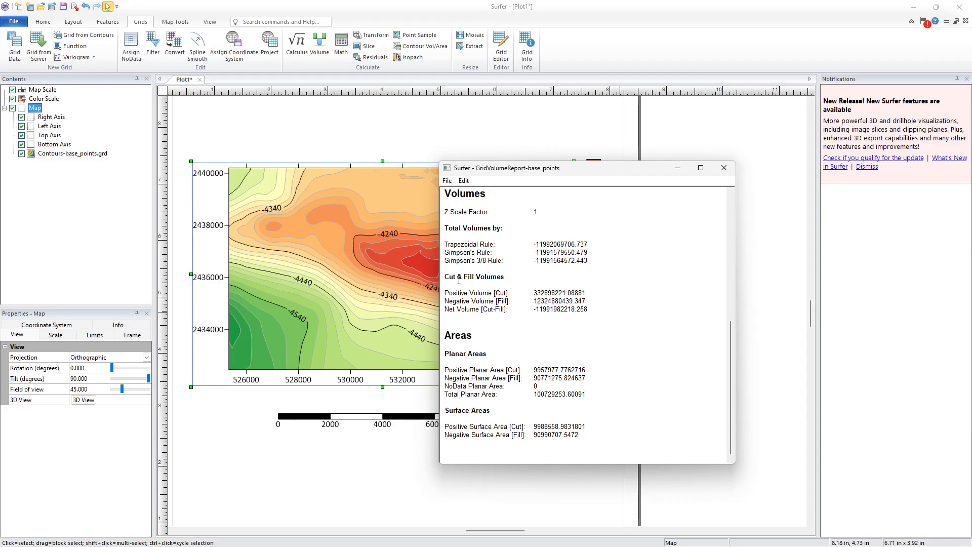
triple_click(445, 245)
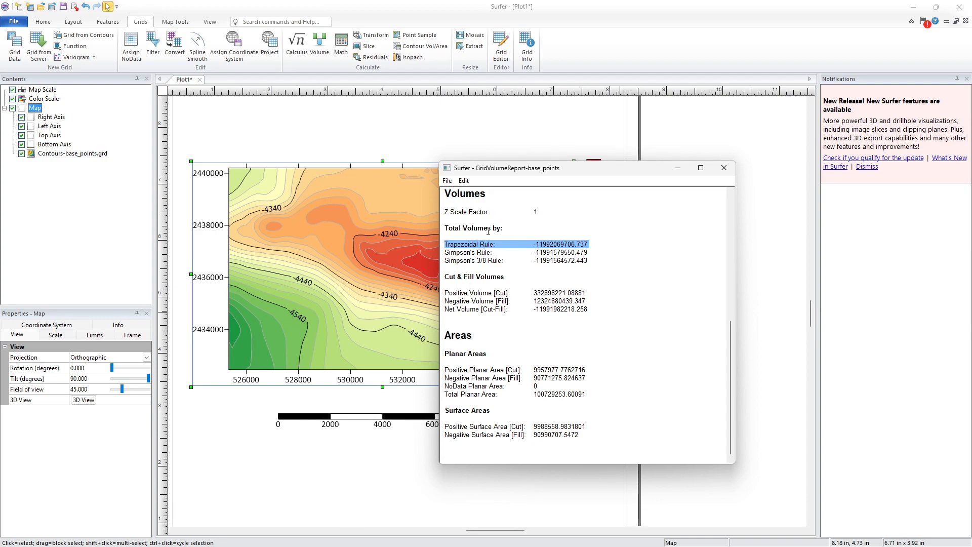
left_click(460, 248)
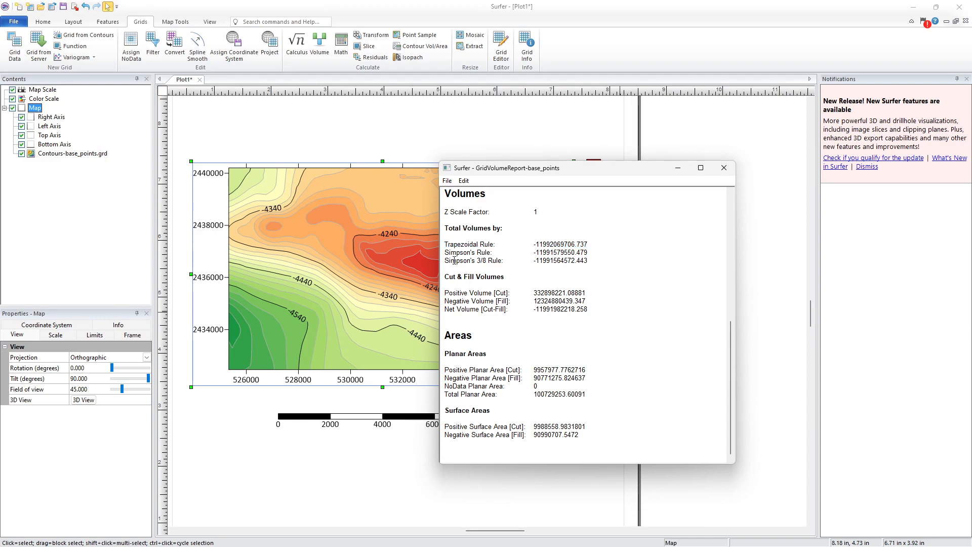
triple_click(462, 252)
left_click_drag(463, 260, 474, 263)
left_click(462, 267)
left_click_drag(590, 246, 532, 243)
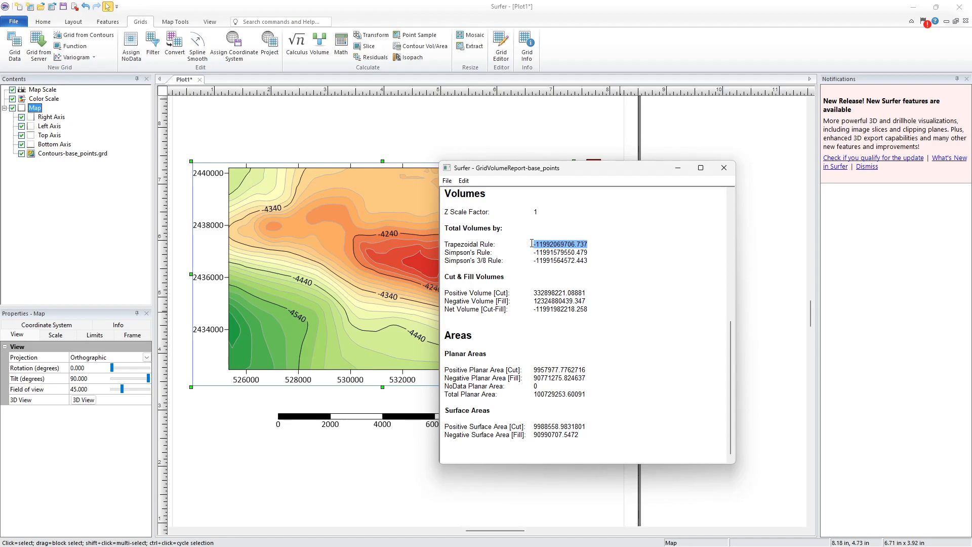
left_click_drag(535, 252, 579, 260)
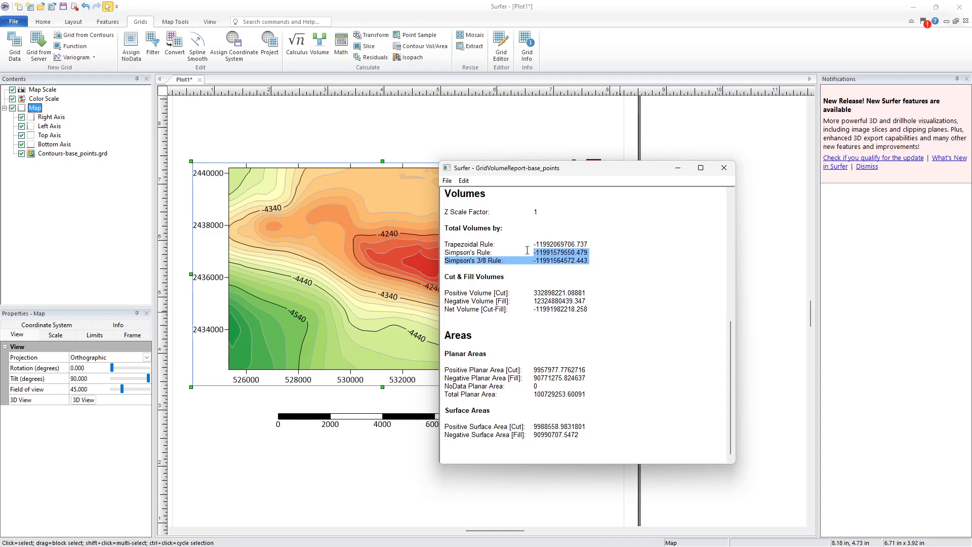
left_click(500, 238)
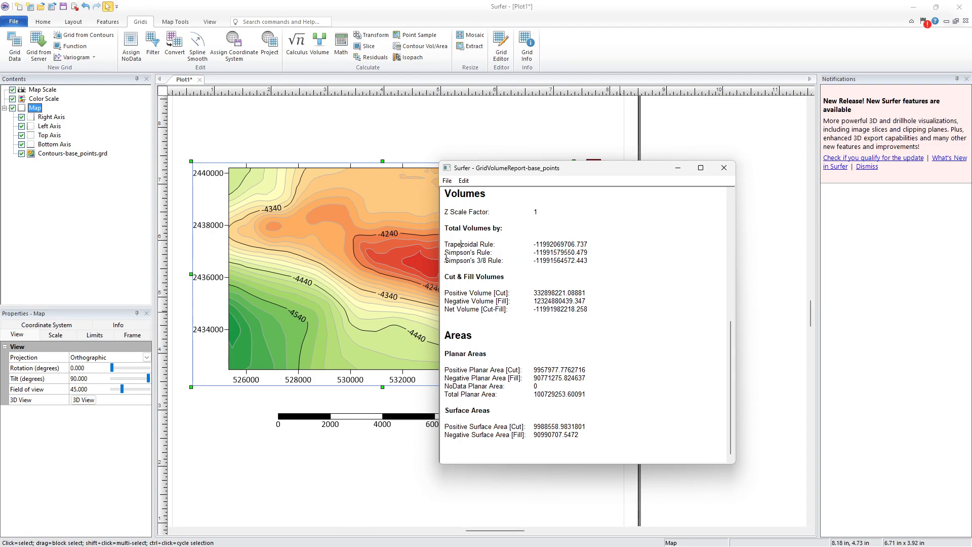
double_click(455, 245)
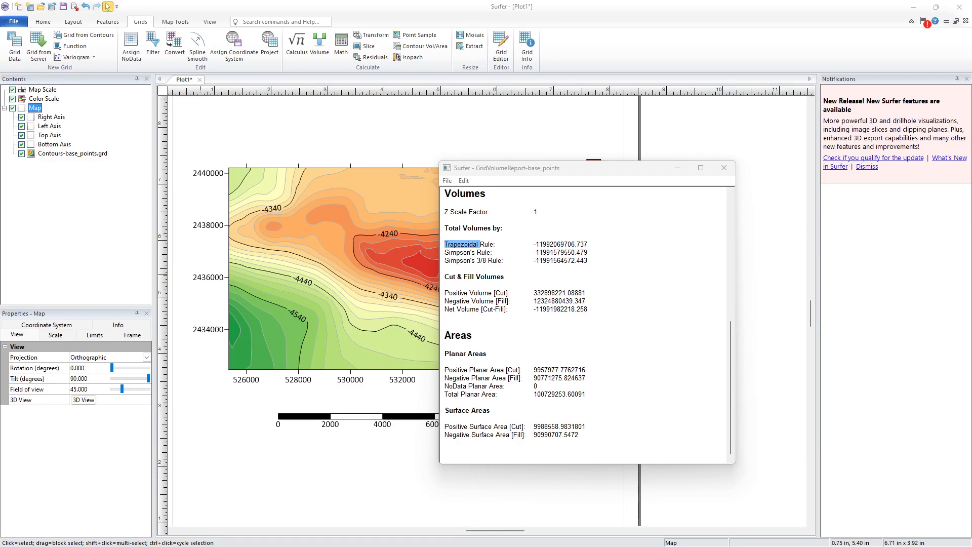
- Switch to the browser article on calculating earthwork volume and examine its example contour areas and trapezoidal formula
left_click_drag(0, 306, 404, 4)
scroll(442, 389, "down", 6)
scroll(442, 389, "down", 3)
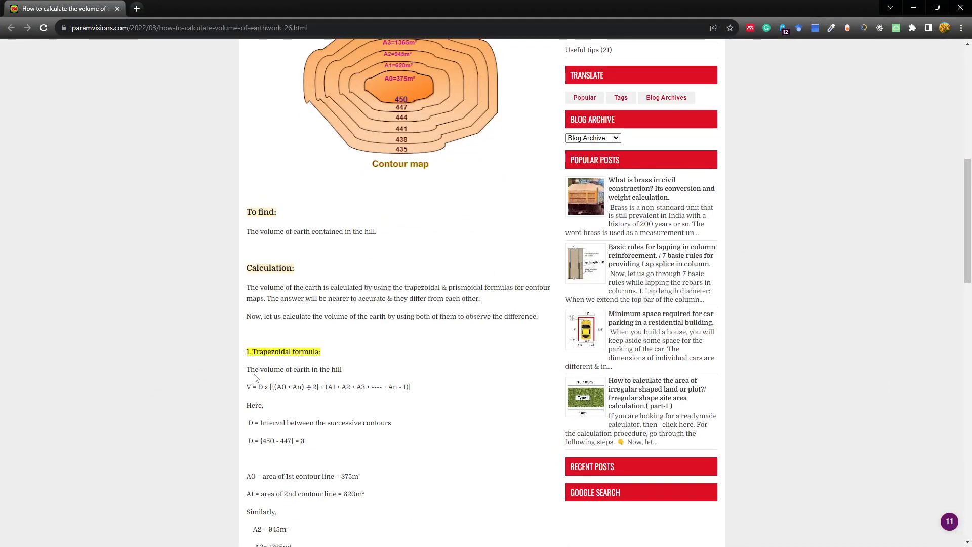
scroll(311, 299, "up", 5)
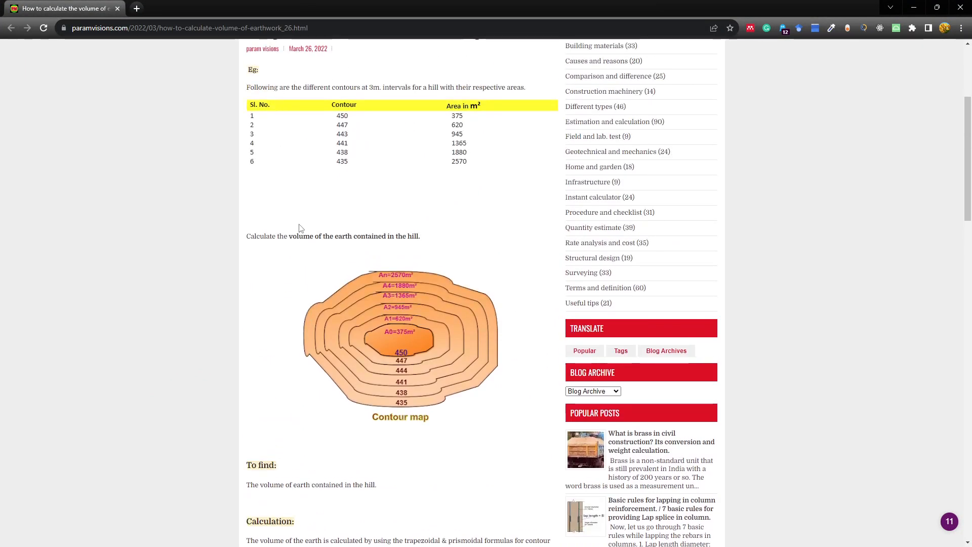
scroll(317, 305, "down", 2)
scroll(317, 305, "down", 3)
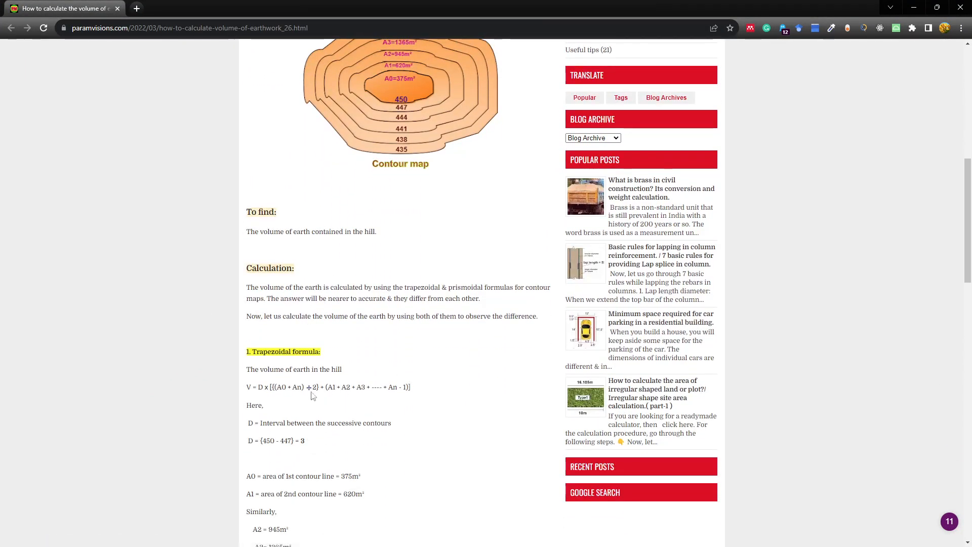
- Study the trapezoidal volume formula, the meaning of its contour interval D, and the worked calculation below it
left_click_drag(247, 388, 384, 387)
left_click(265, 386)
scroll(316, 219, "up", 2)
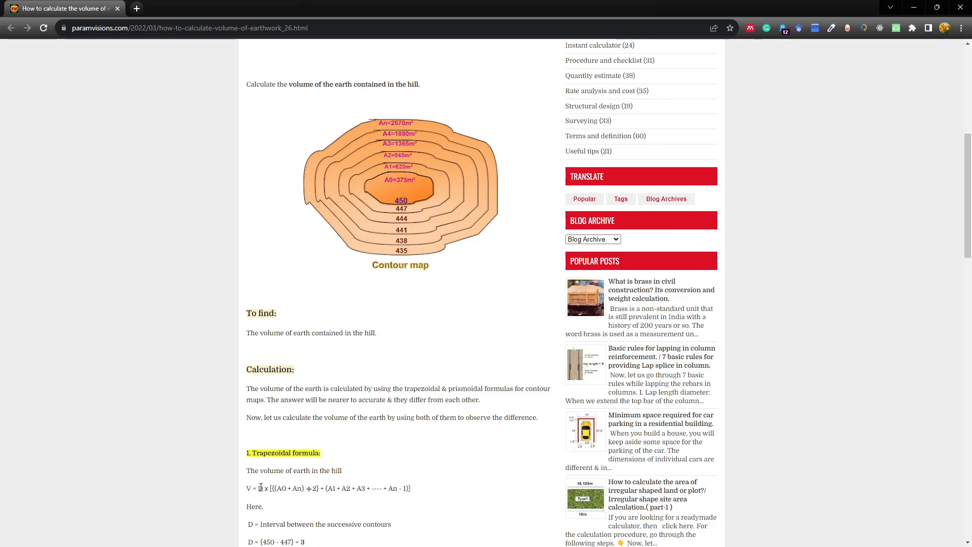
left_click_drag(257, 488, 262, 488)
scroll(264, 445, "down", 1)
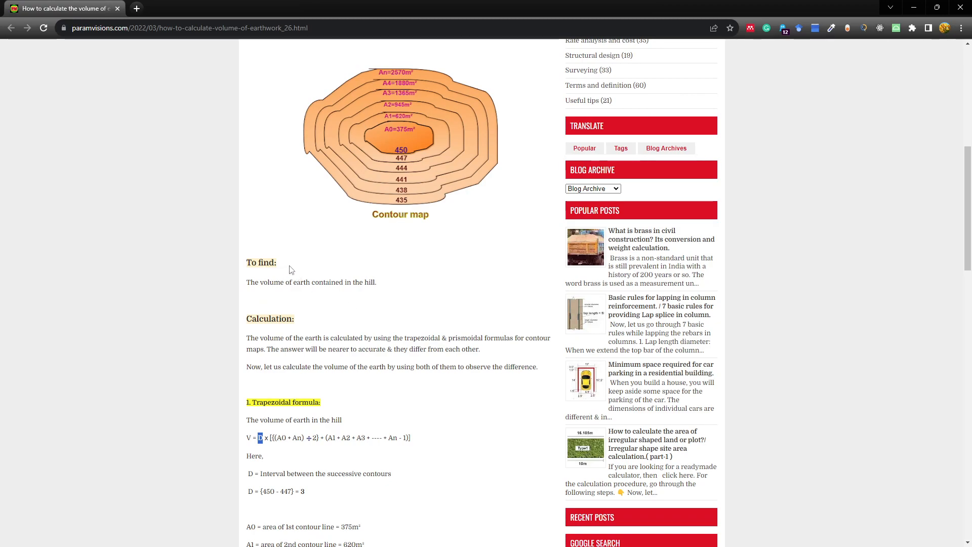
scroll(304, 272, "down", 4)
scroll(329, 272, "down", 4)
scroll(329, 271, "up", 7)
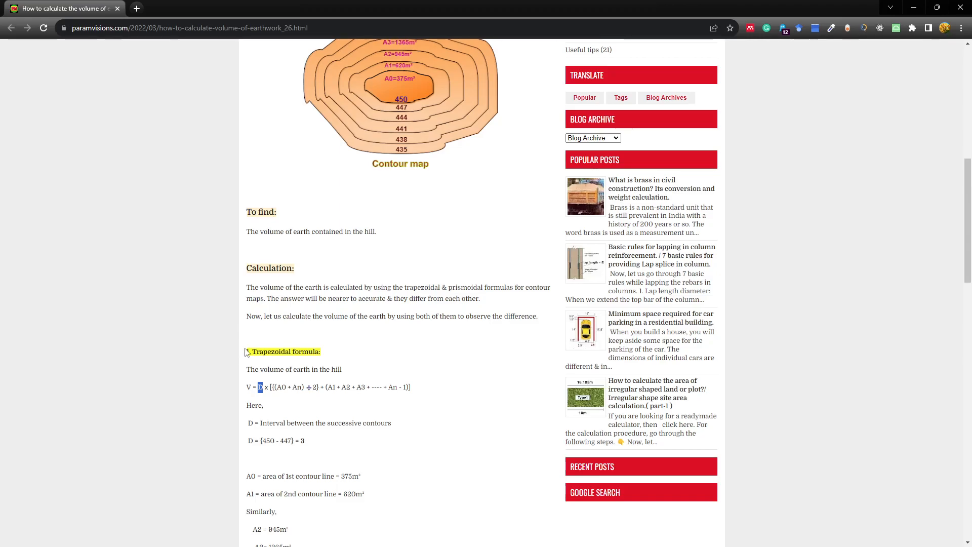
- Examine the article's prismoidal formula, its worked calculation, and the notes on when each volume formula works better
scroll(246, 314, "down", 12)
scroll(223, 330, "down", 5)
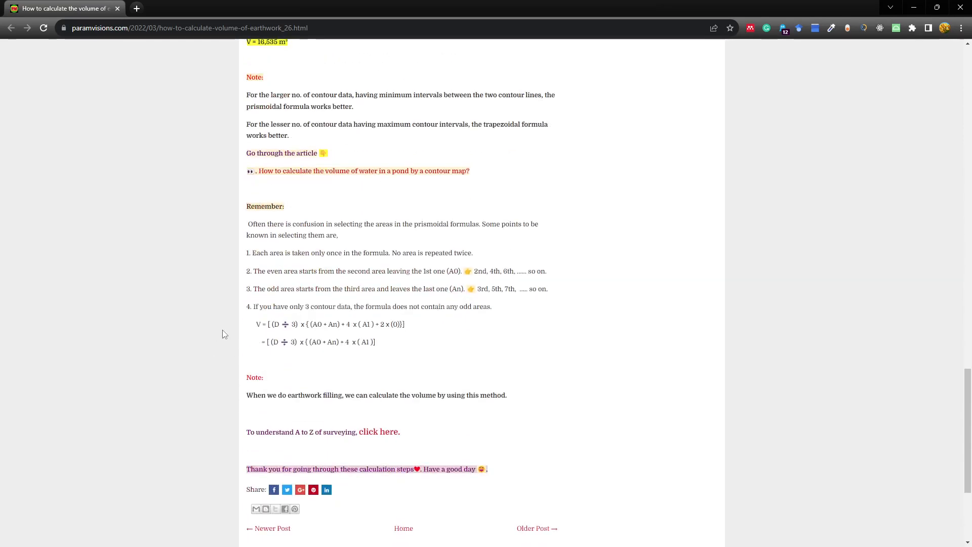
scroll(224, 329, "up", 6)
scroll(226, 325, "up", 3)
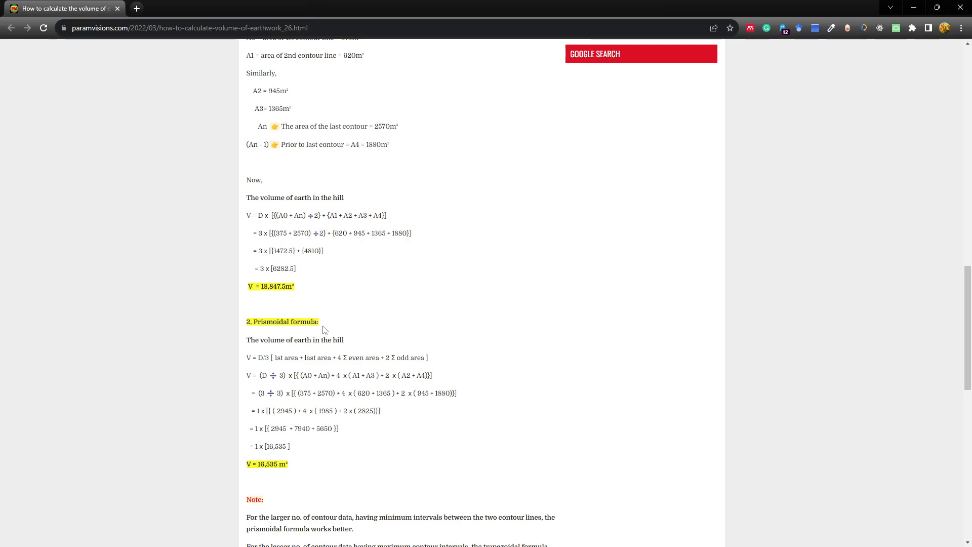
left_click_drag(321, 323, 257, 323)
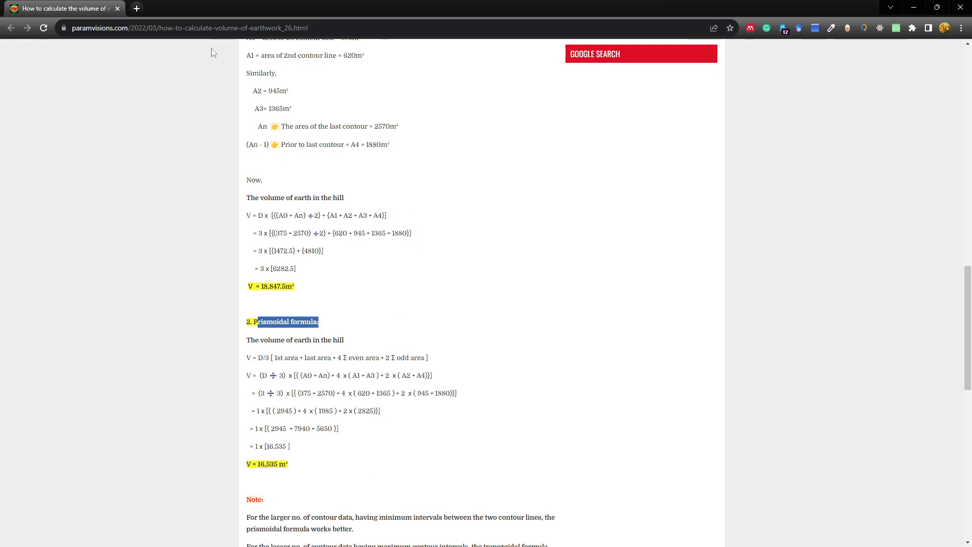
- Switch back to Surfer, review the total volumes by the three rules, and close the grid volume report without saving
left_click(914, 7)
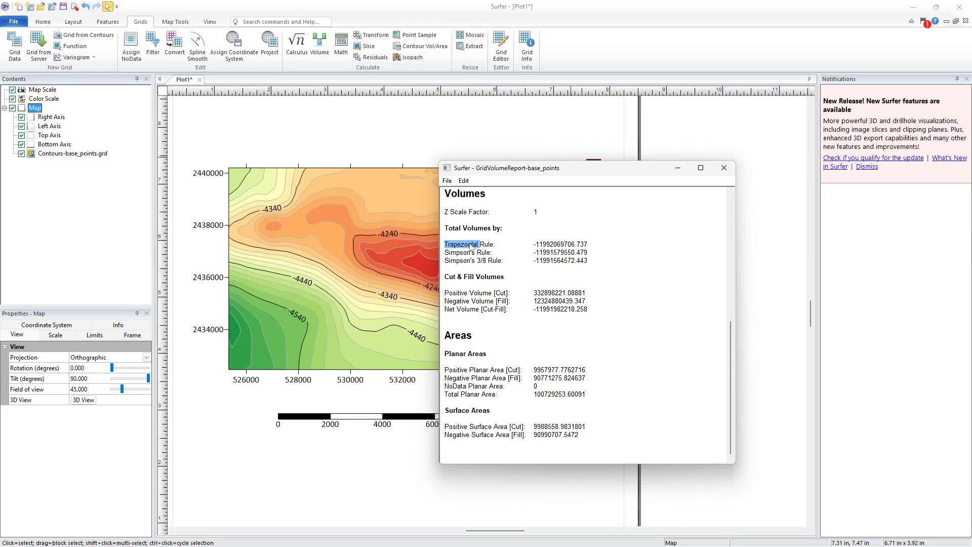
left_click_drag(594, 260, 449, 237)
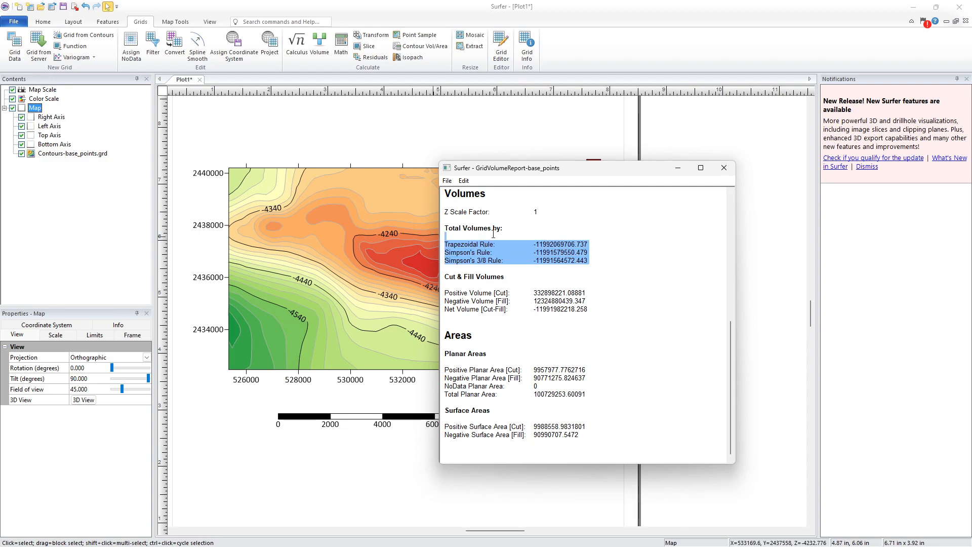
left_click(486, 247)
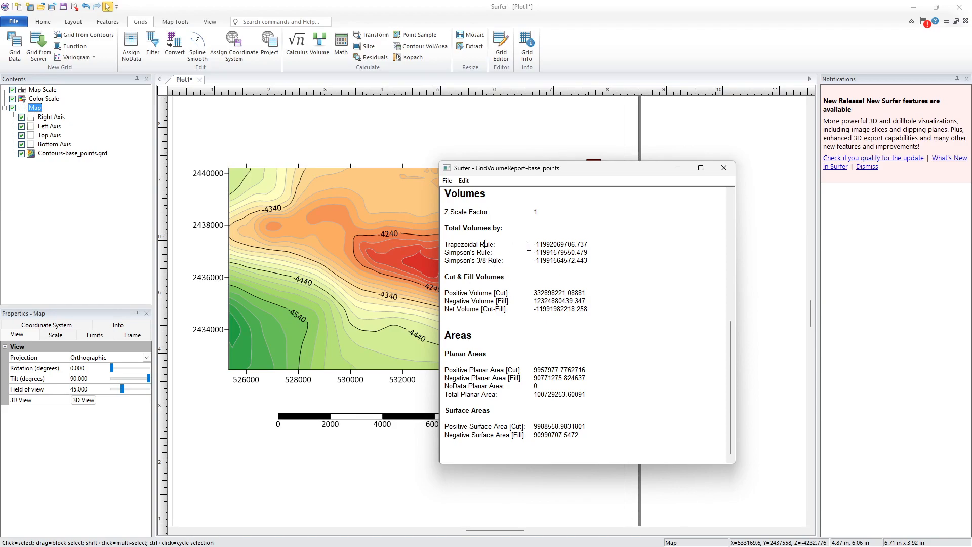
left_click(724, 168)
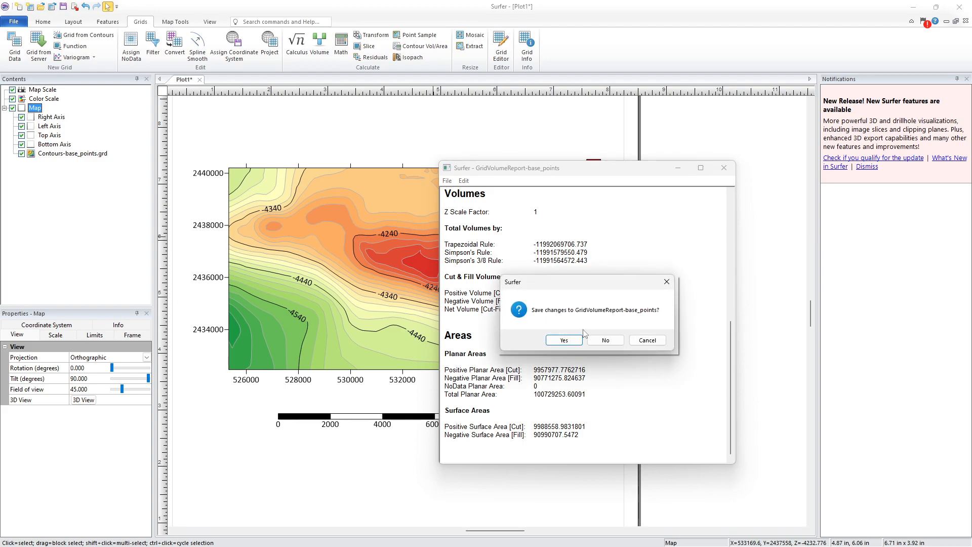
left_click(604, 341)
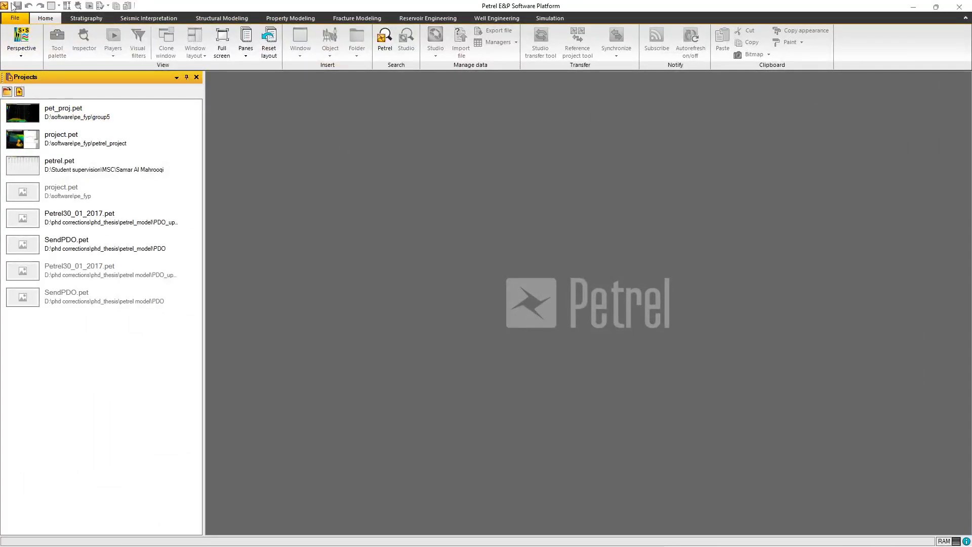
- Switch to Petrel and start a new project
left_click(18, 19)
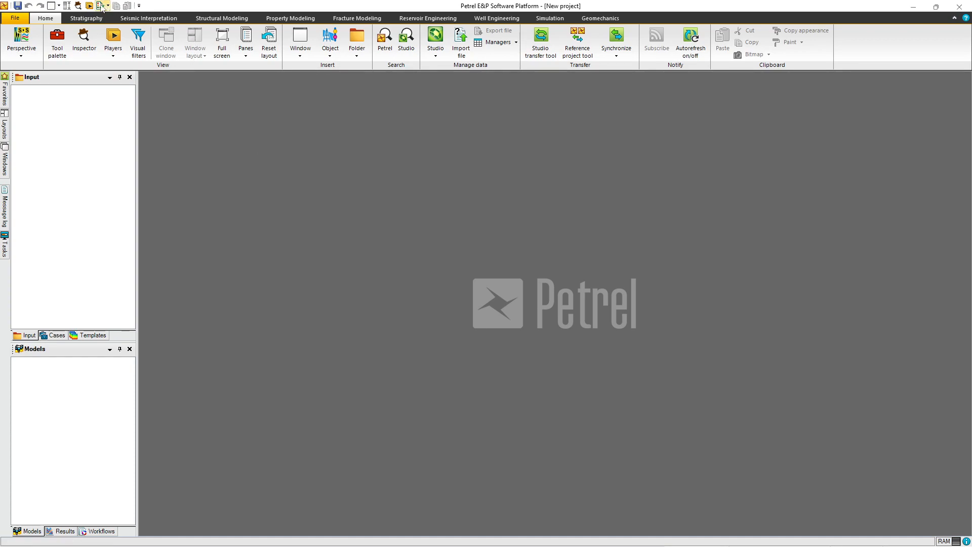
left_click(7, 20)
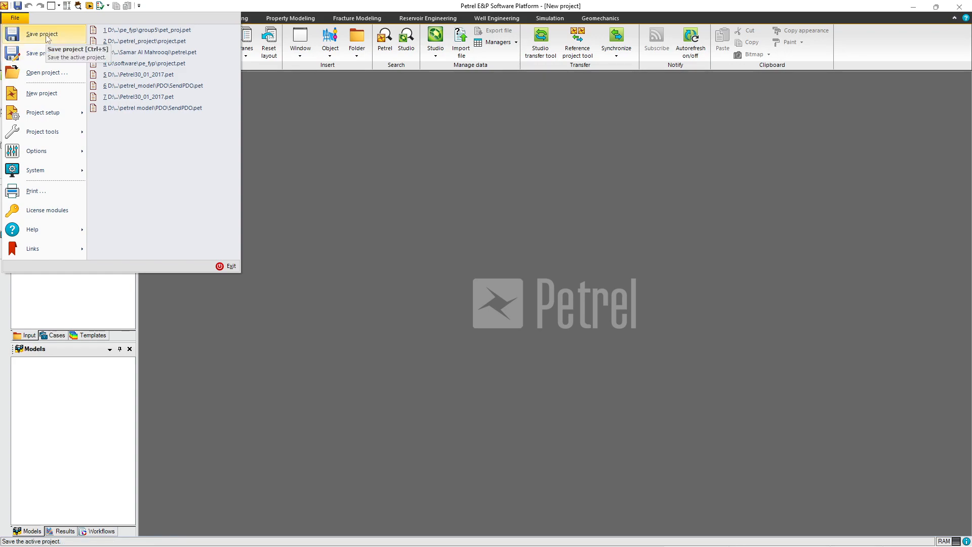
left_click(511, 106)
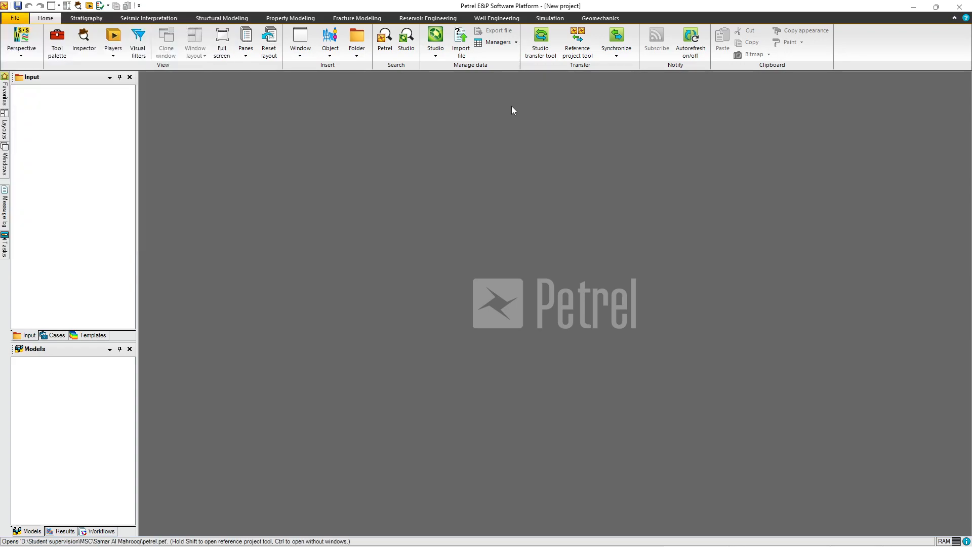
right_click(96, 123)
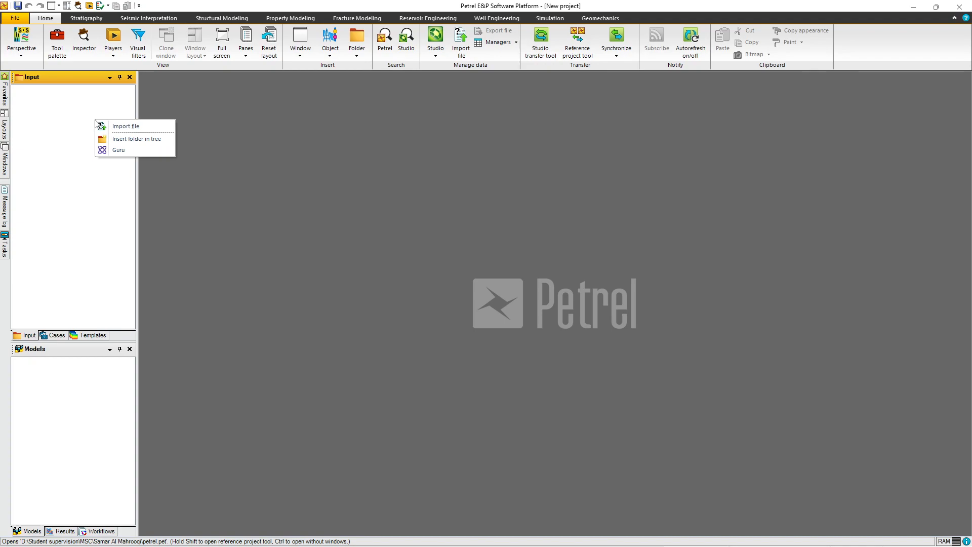
left_click(156, 127)
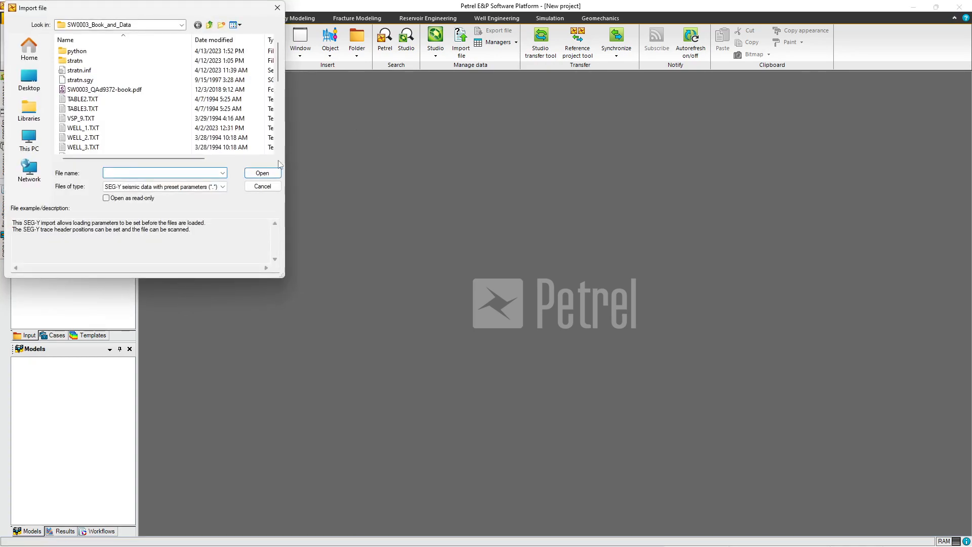
left_click_drag(281, 274, 702, 473)
left_click(35, 90)
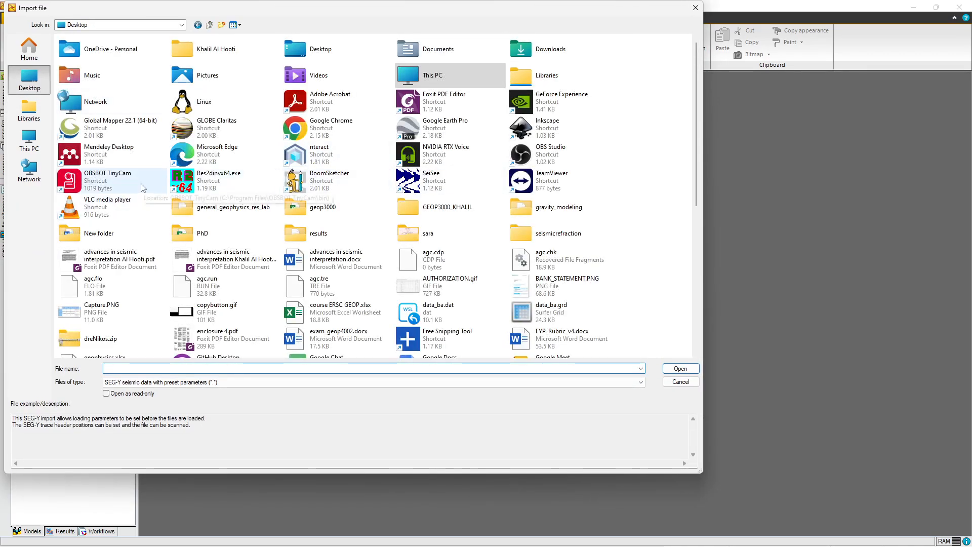
left_click(28, 139)
double_click(227, 64)
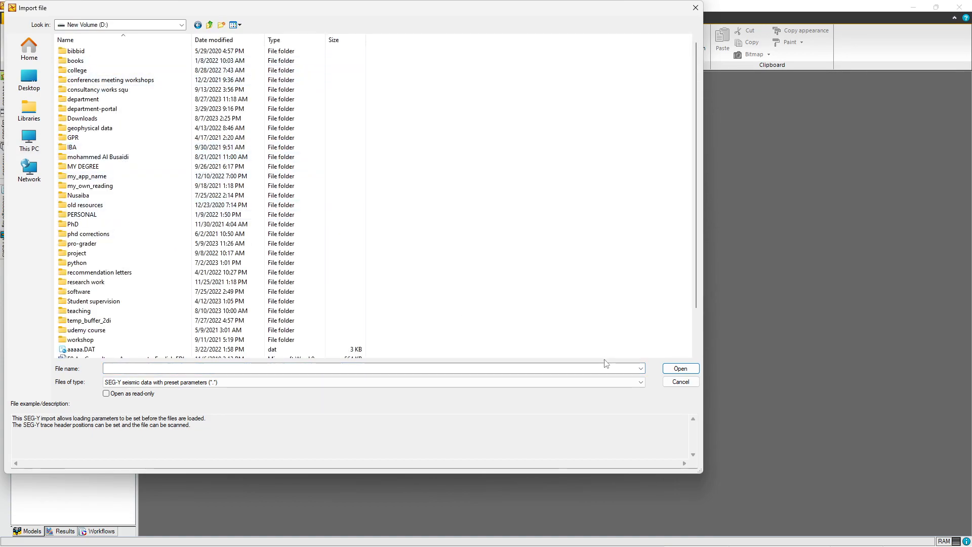
left_click(680, 382)
- Start a file import into the project's input data and select base_points.csv from D:\software\pe_fyp\fall 2023
right_click(59, 121)
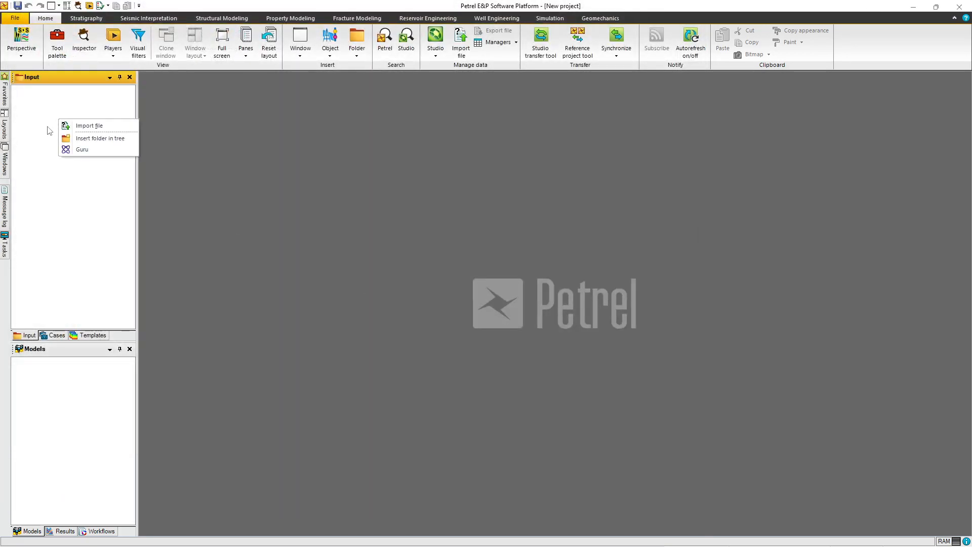
left_click(104, 131)
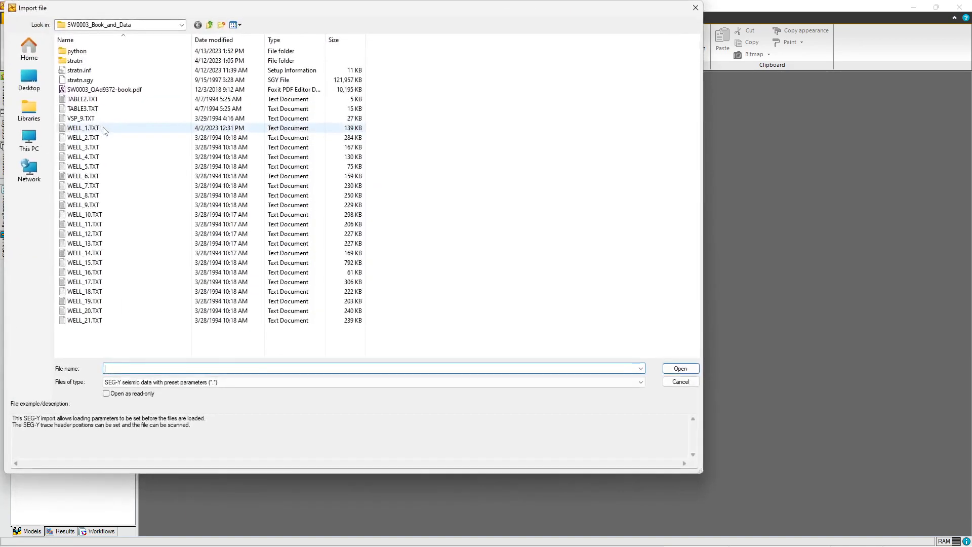
left_click(35, 87)
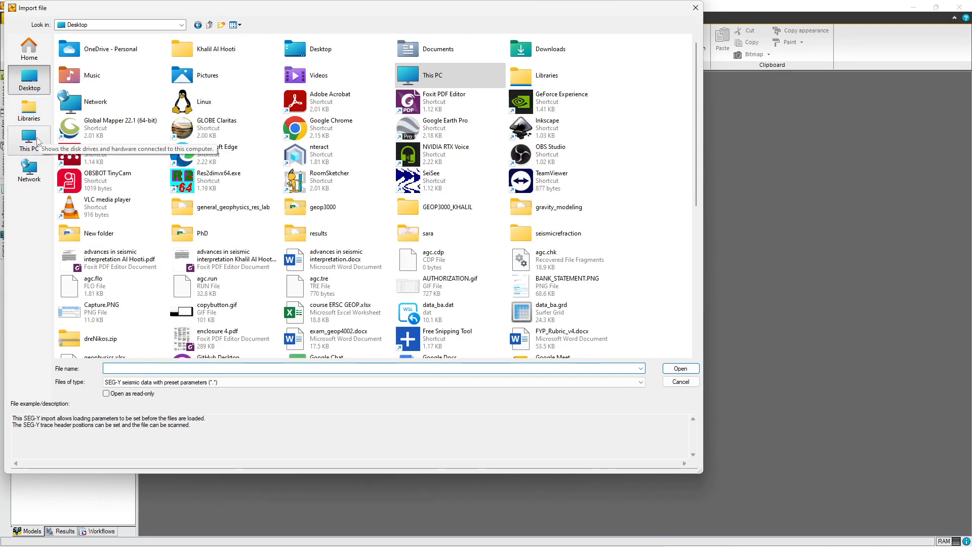
left_click(29, 139)
double_click(213, 67)
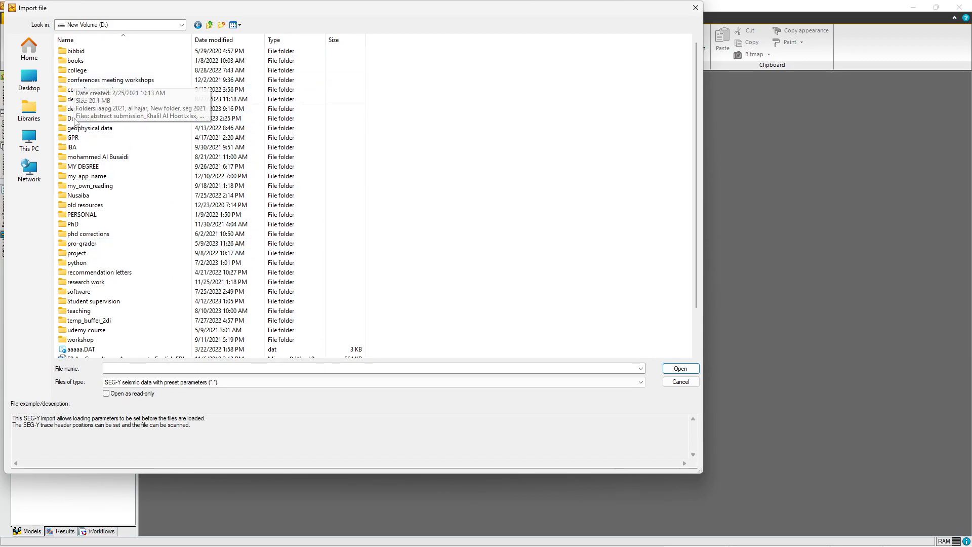
double_click(80, 292)
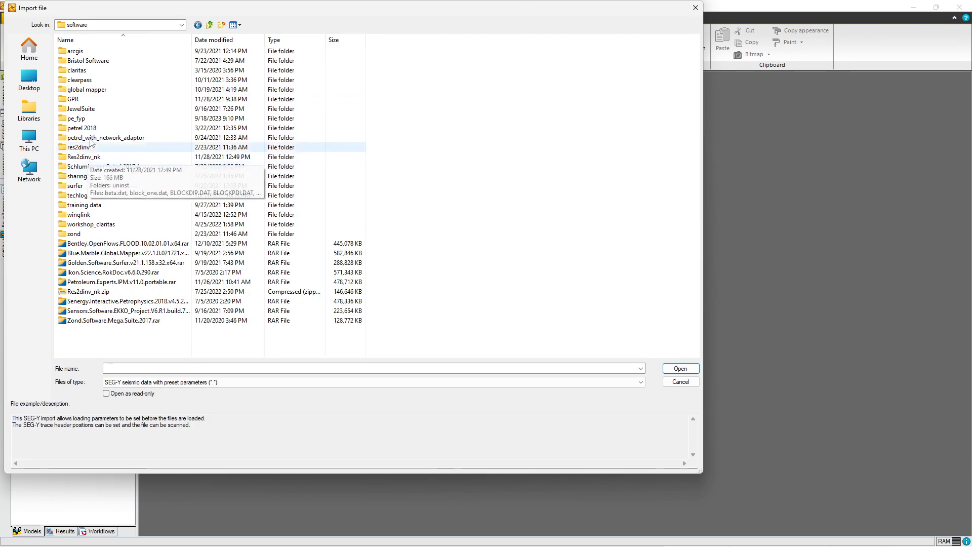
double_click(78, 119)
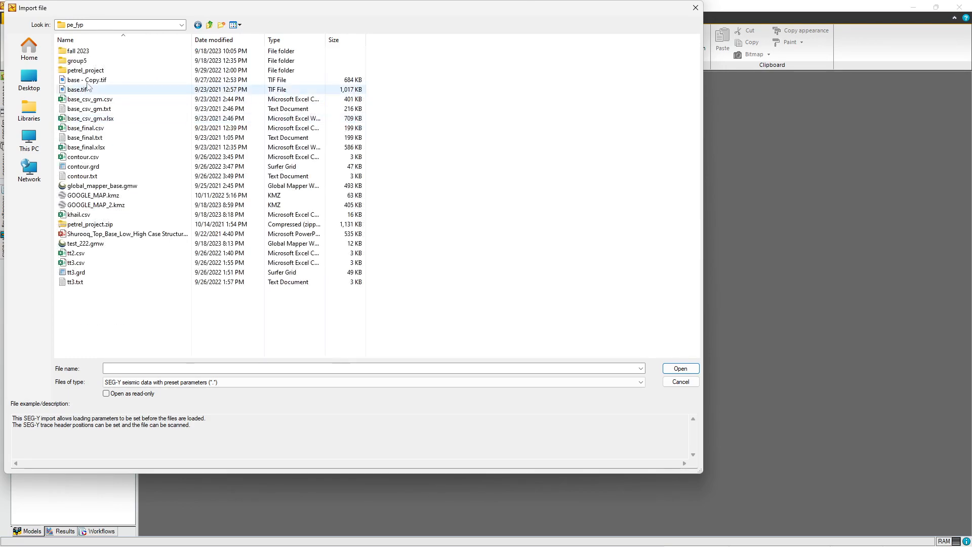
double_click(79, 52)
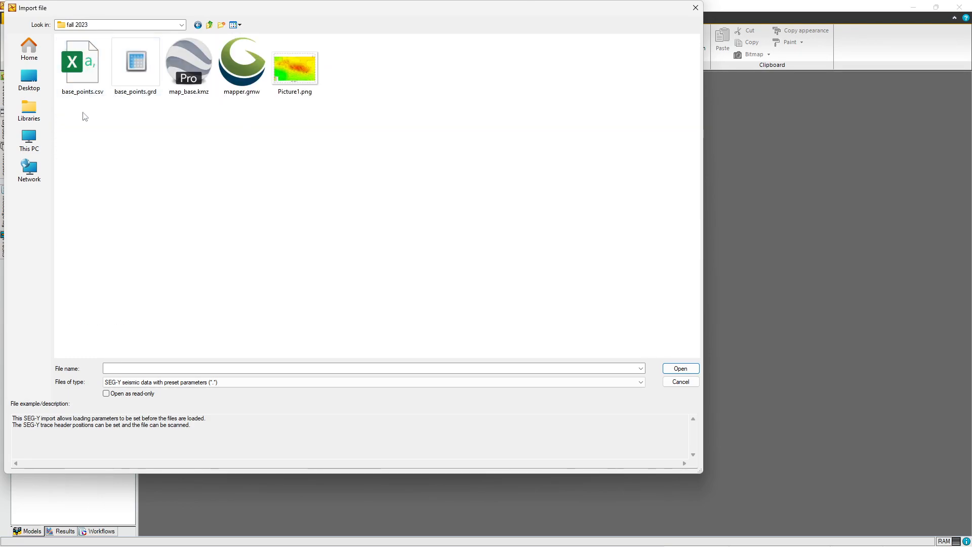
left_click(75, 96)
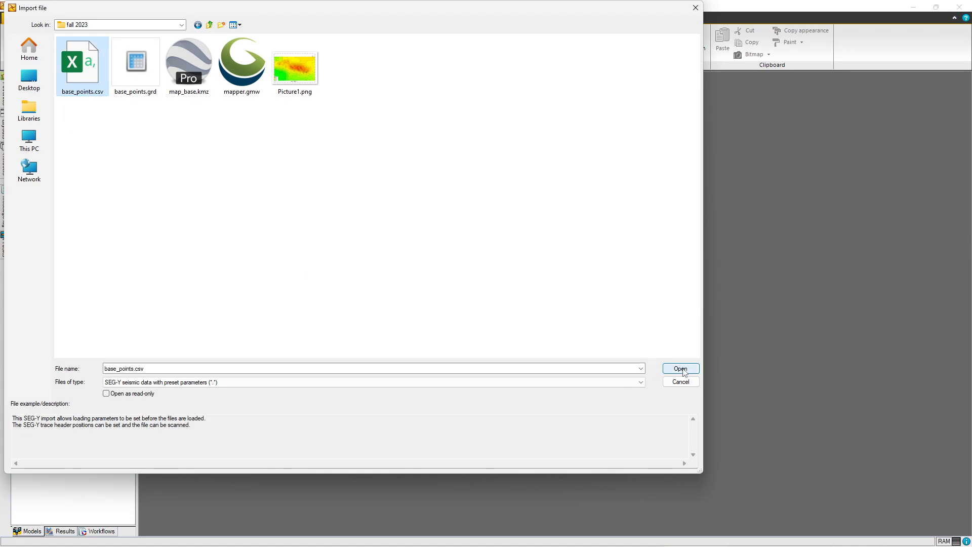
- Set the import file type to Petrel points with attributes (ASCII) and open base_points.csv for import
left_click(139, 387)
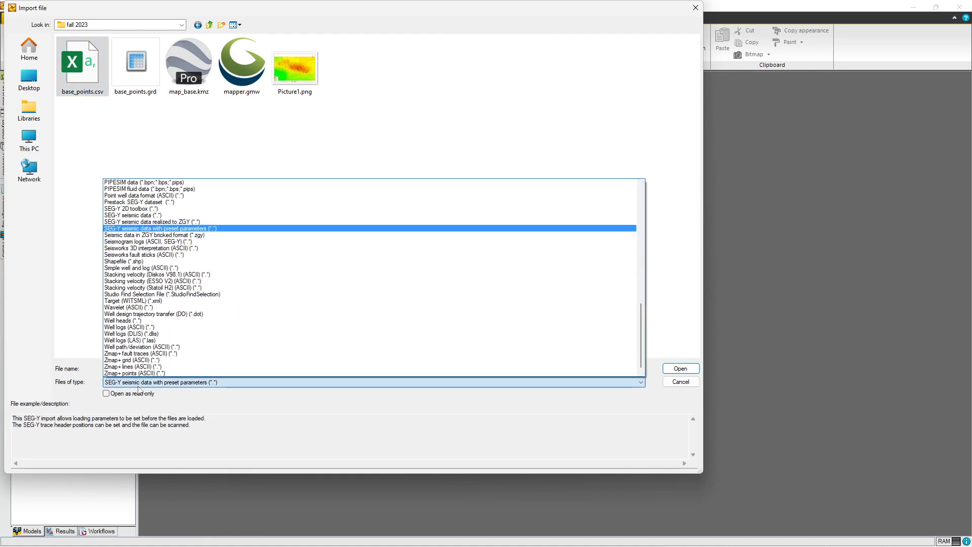
scroll(143, 350, "up", 4)
scroll(143, 349, "up", 4)
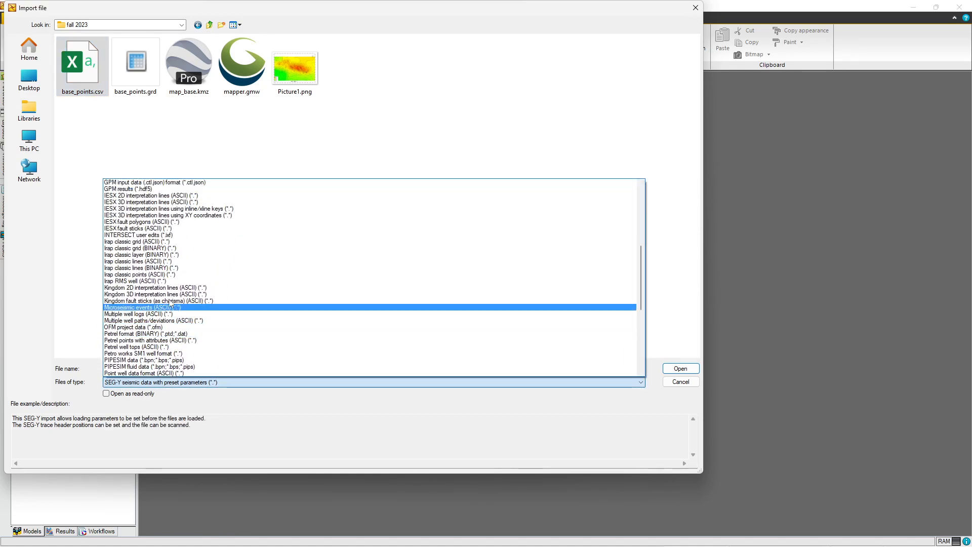
scroll(179, 292, "down", 3)
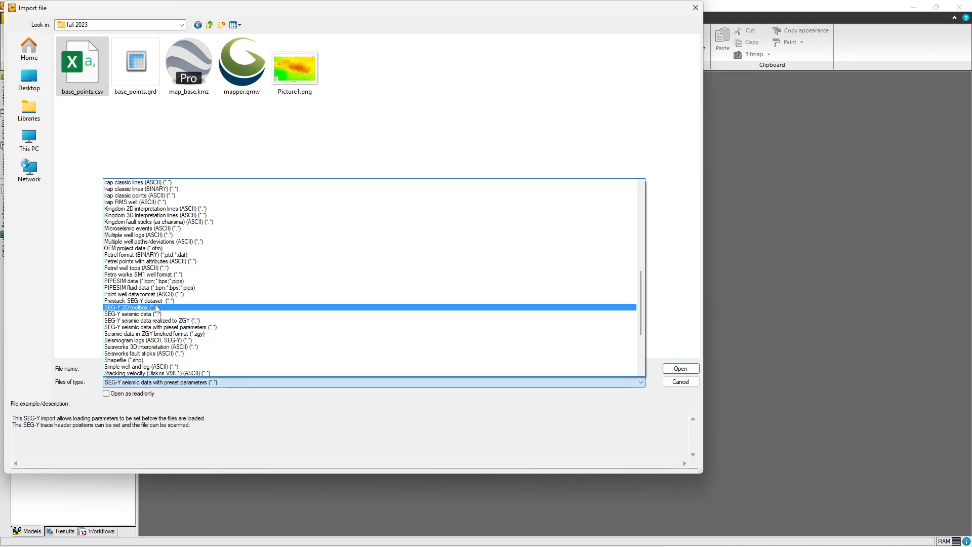
scroll(157, 298, "up", 12)
scroll(163, 271, "down", 20)
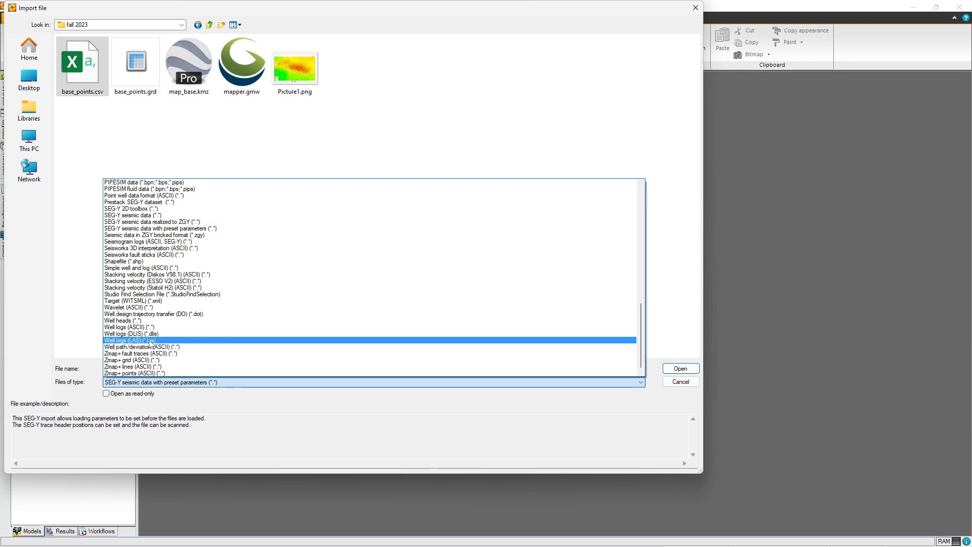
scroll(152, 344, "up", 9)
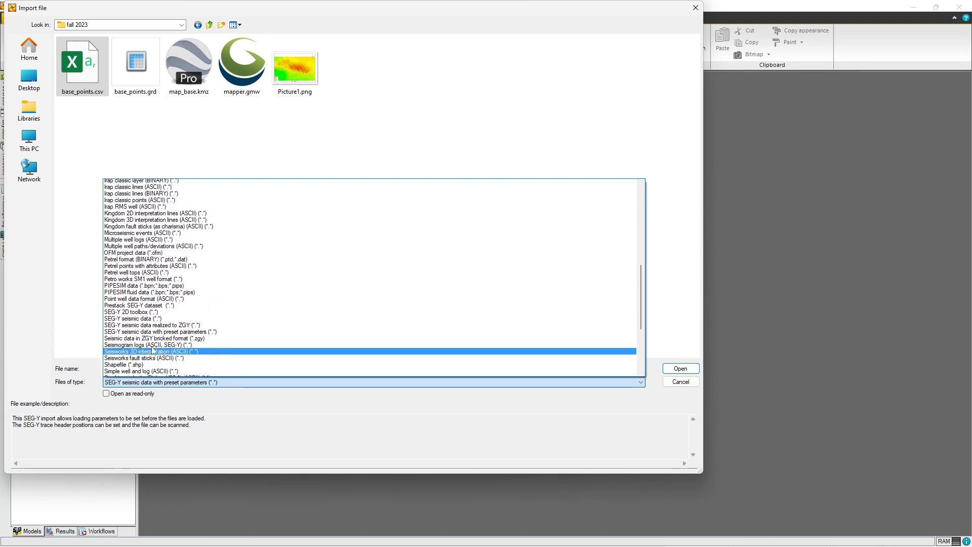
scroll(154, 346, "up", 7)
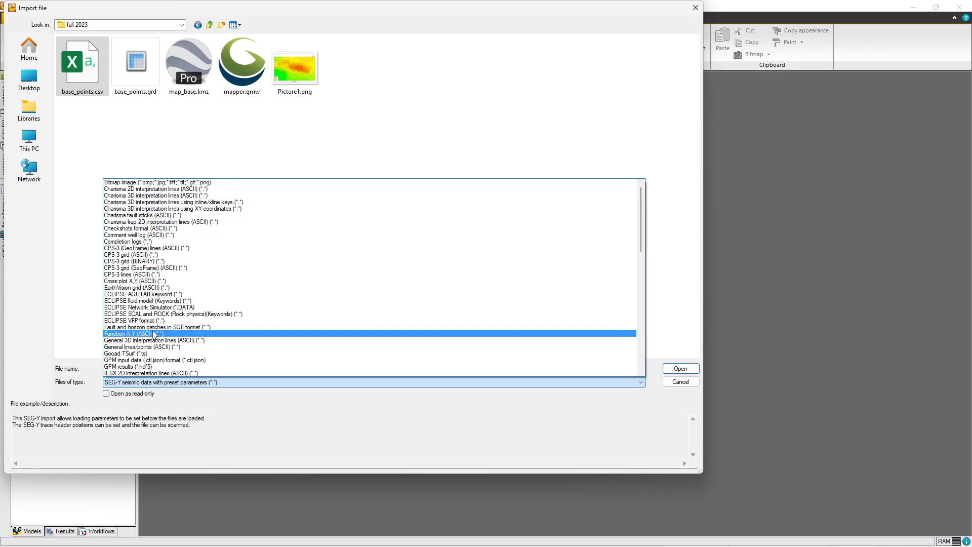
scroll(152, 335, "down", 4)
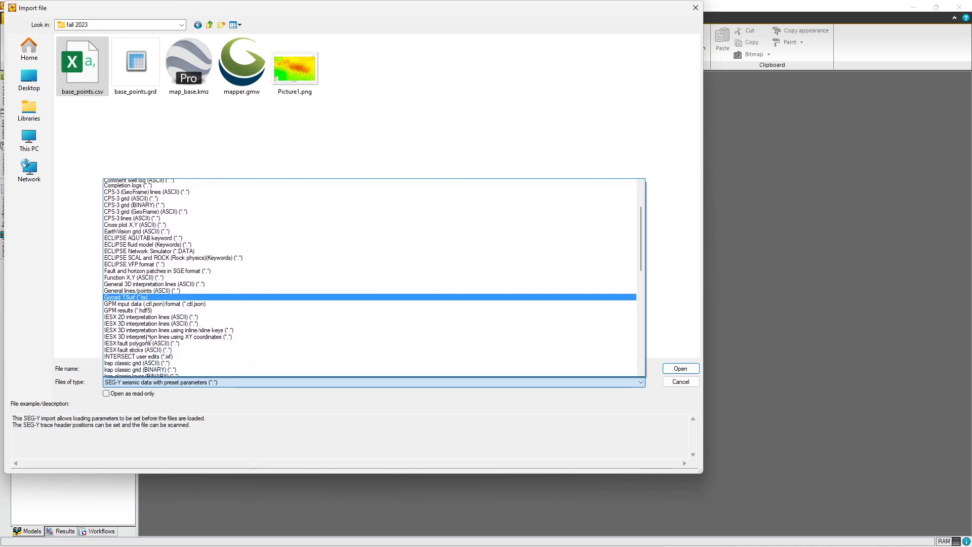
scroll(148, 339, "down", 4)
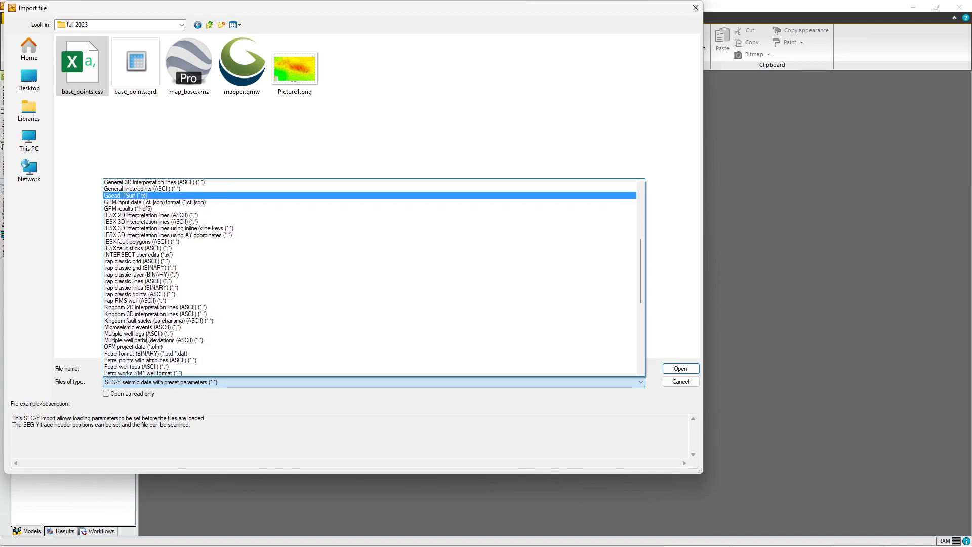
scroll(143, 342, "down", 1)
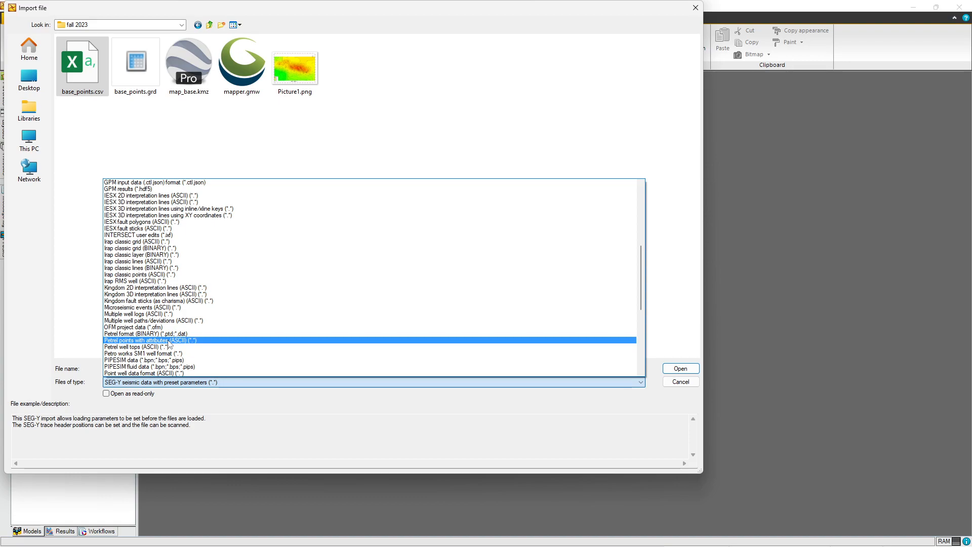
scroll(169, 343, "down", 1)
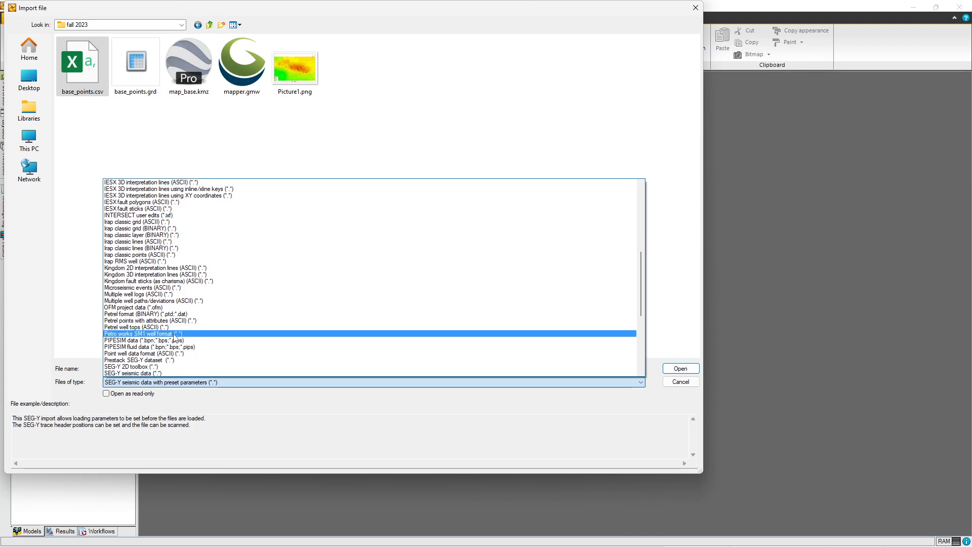
left_click(178, 322)
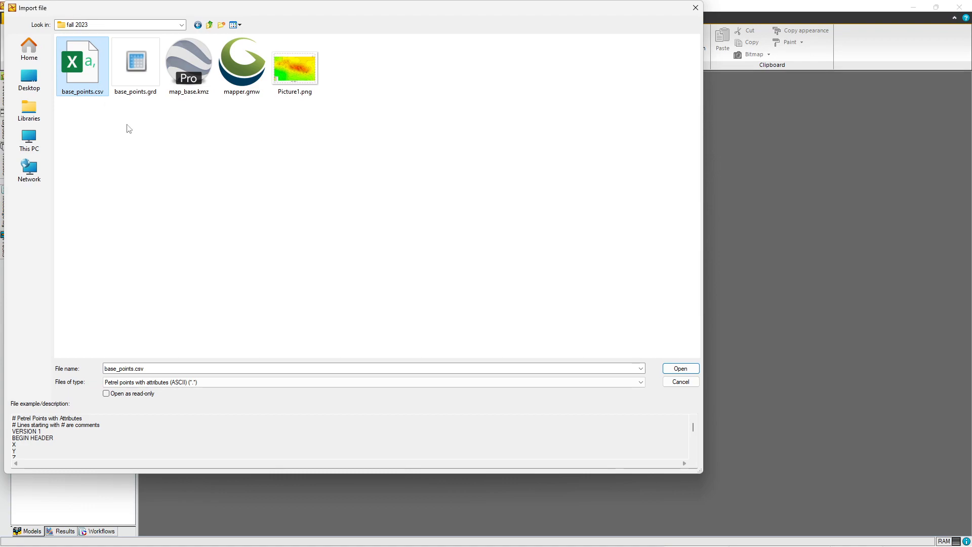
left_click(678, 370)
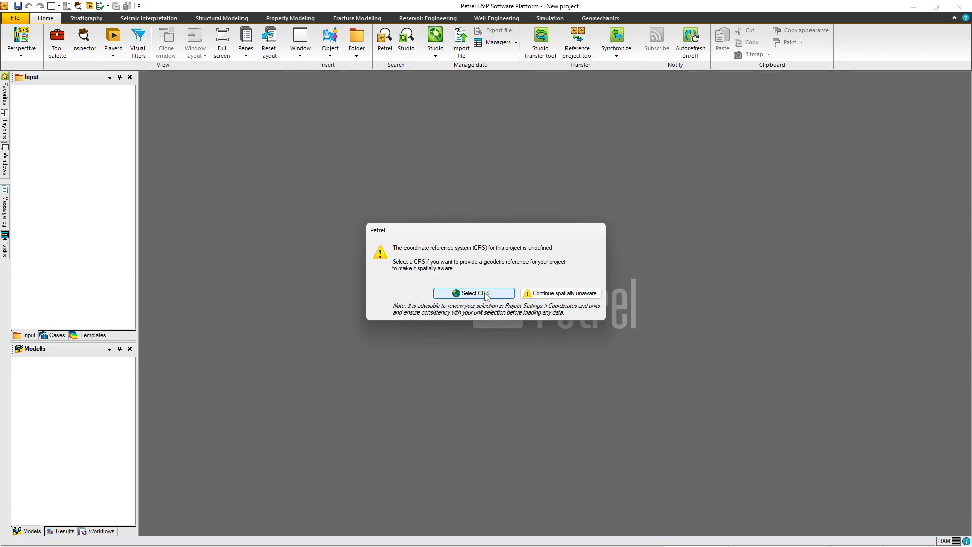
- Open the coordinate reference system selection, filter it by psd, and widen the columns to show full names and descriptions
left_click(485, 297)
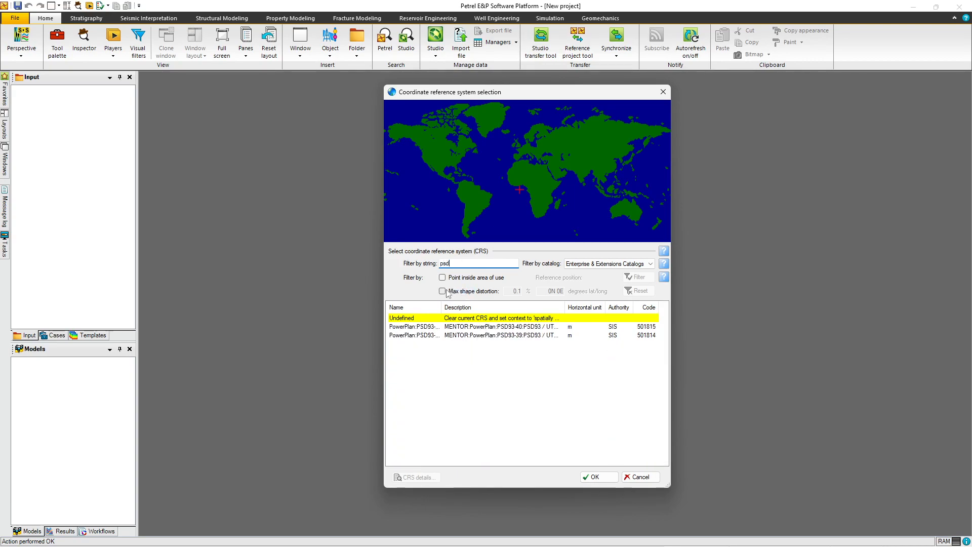
left_click_drag(442, 309, 471, 310)
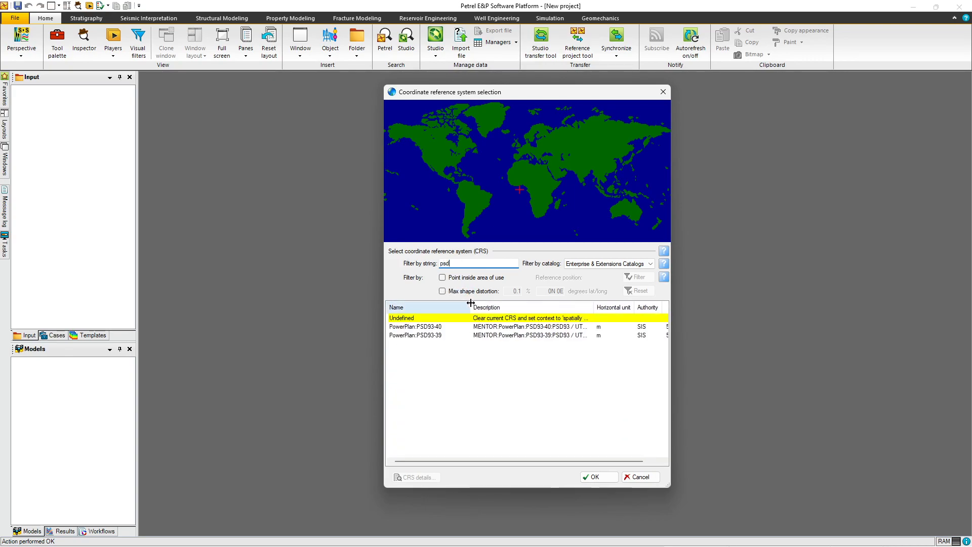
left_click_drag(594, 307, 847, 310)
left_click_drag(627, 307, 670, 307)
- Compare the areas of the two PSD93 systems and assign PowerPlan:PSD93-40 (UTM zone 40N, Oman) to the project
left_click(607, 328)
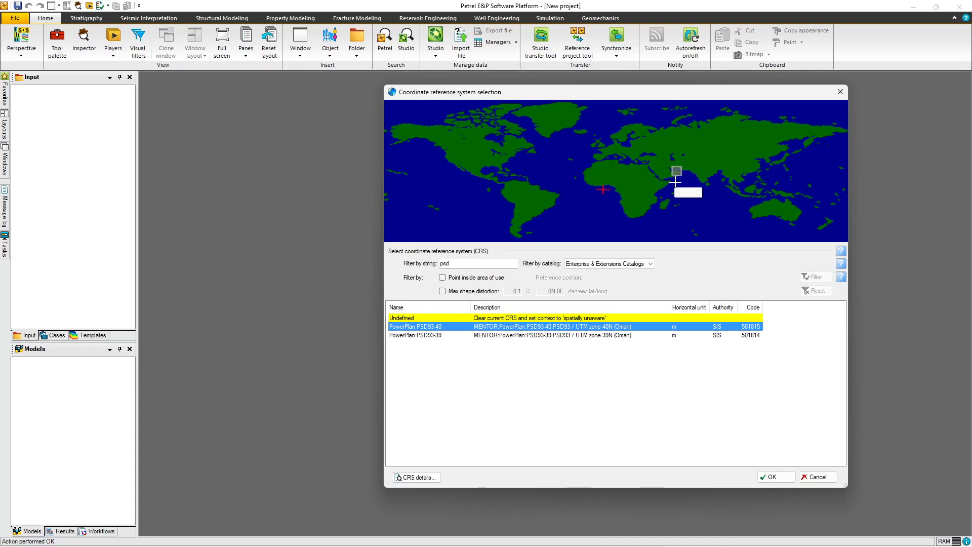
left_click(568, 336)
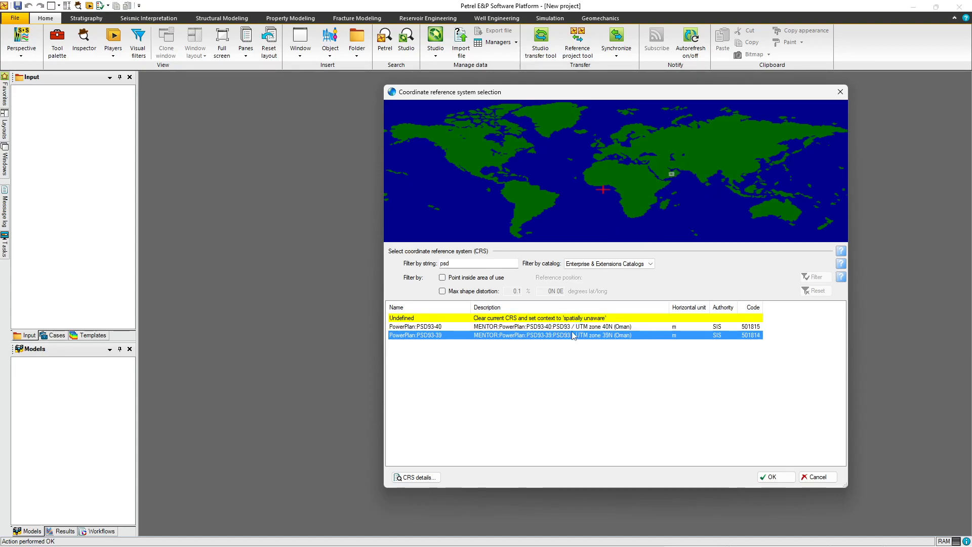
left_click(609, 327)
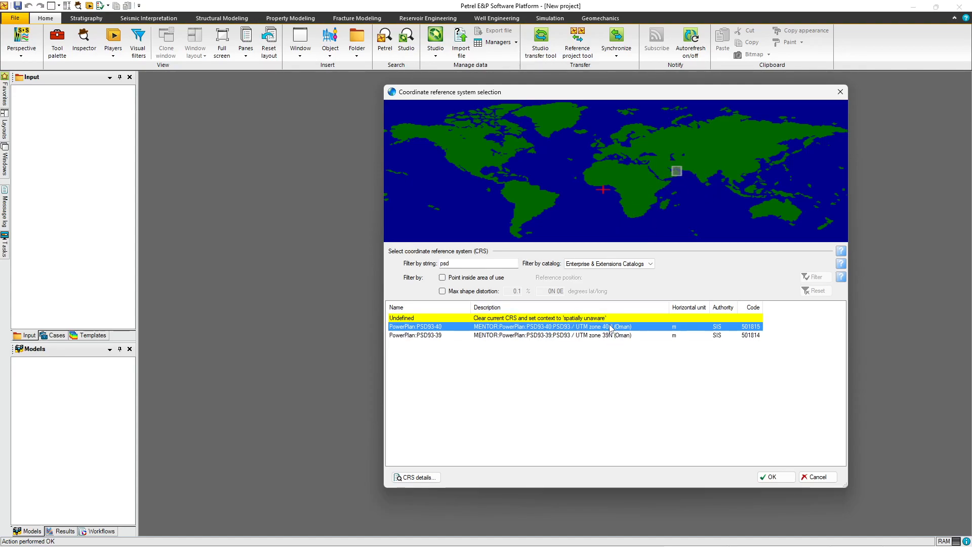
left_click(607, 336)
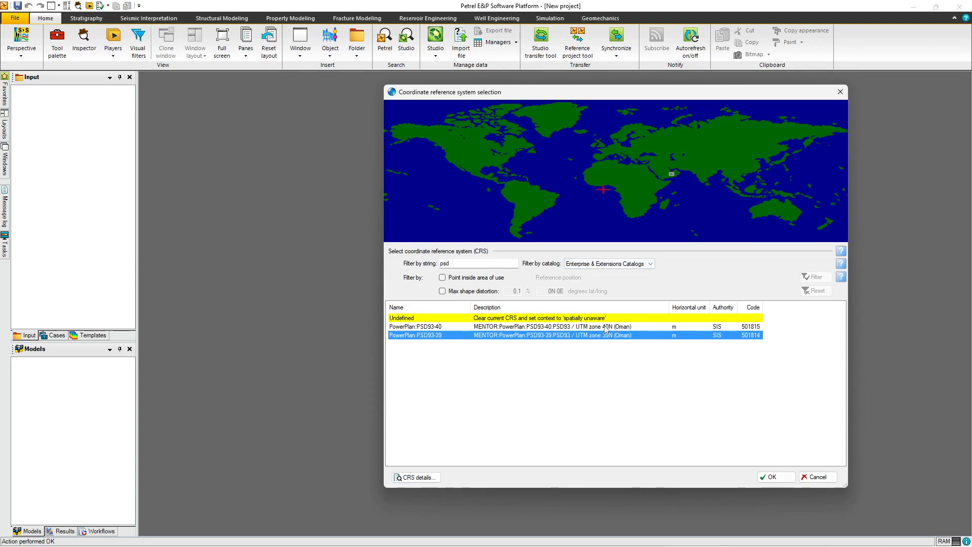
left_click(606, 327)
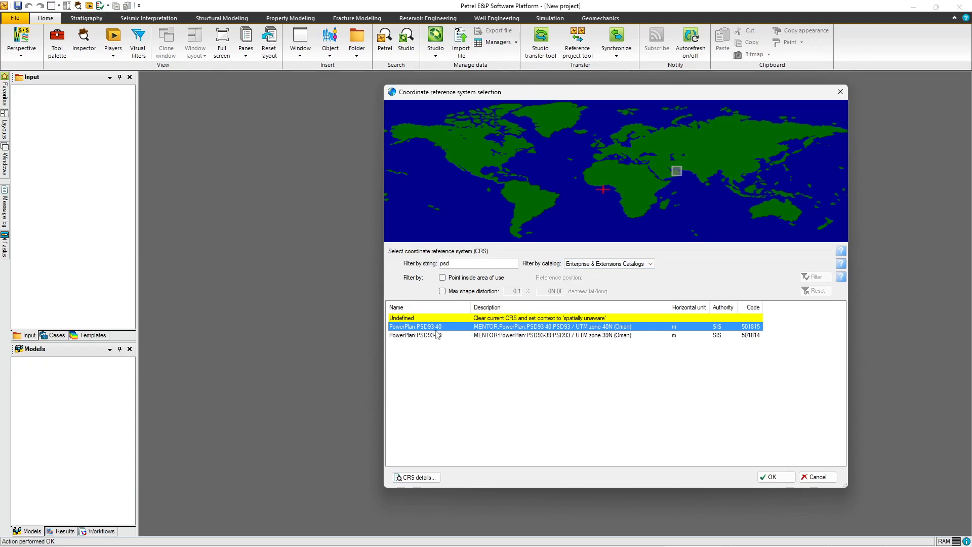
left_click(772, 477)
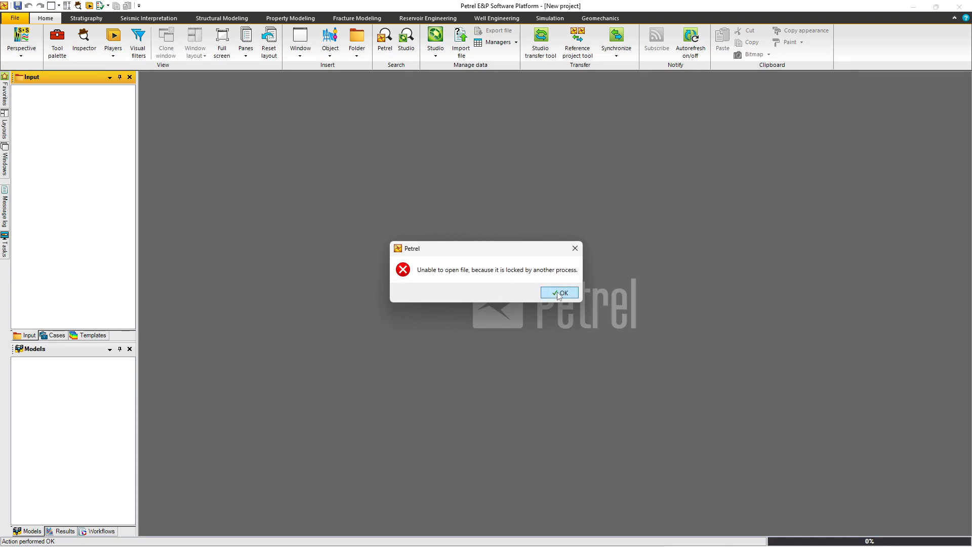
left_click(559, 293)
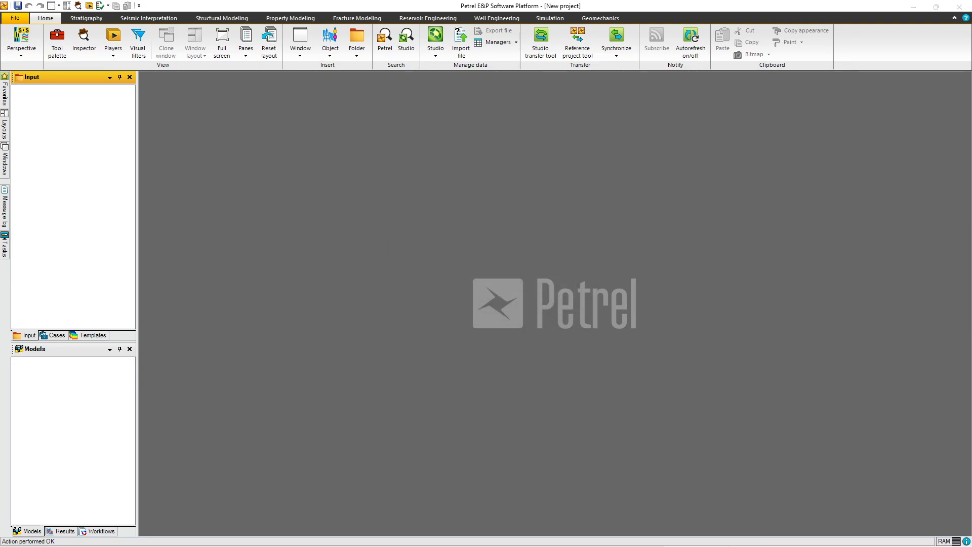
- Switch to File Explorer and duplicate base_points.csv within the fall 2023 folder
key("alt+Tab")
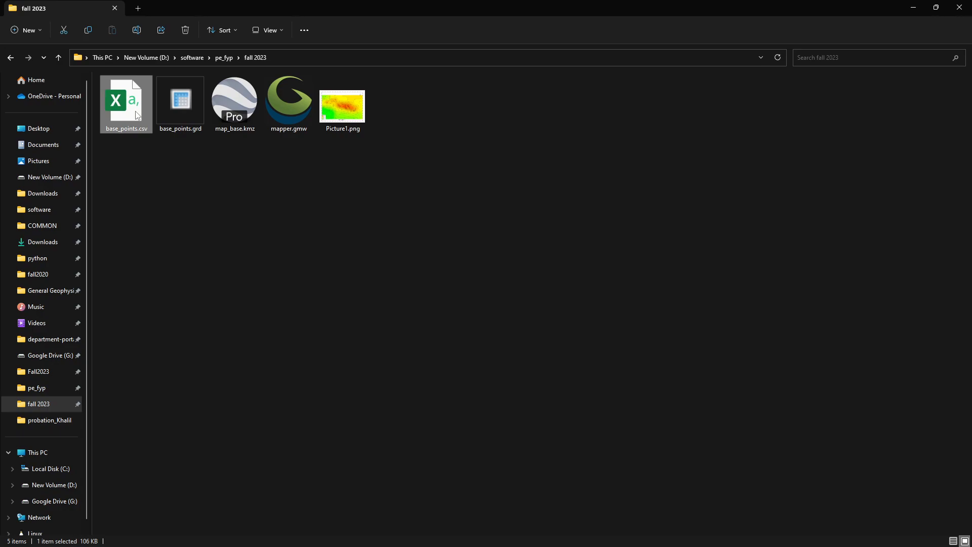
key("ctrl+v")
left_click(361, 179)
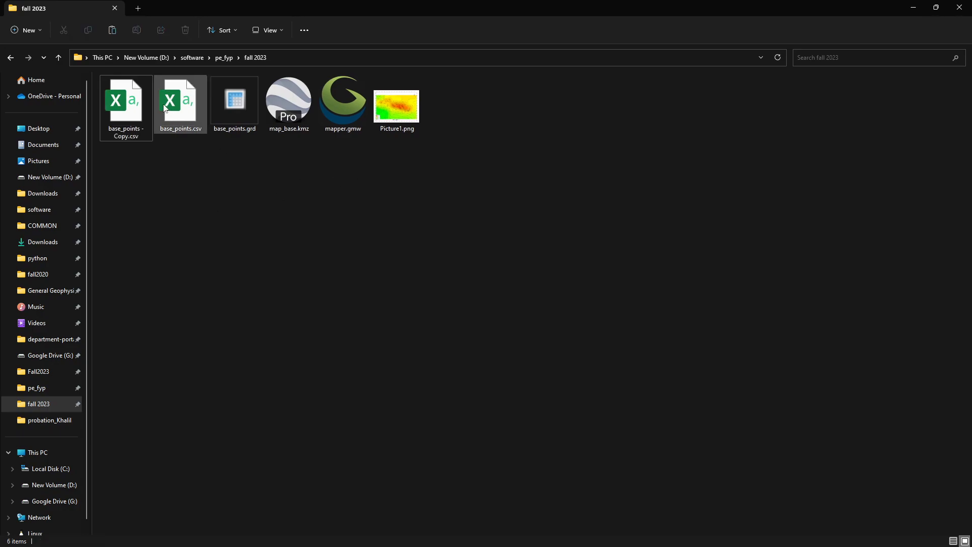
- Open base_points - Copy.csv in Excel and look through its coordinate and depth rows
left_click(127, 108)
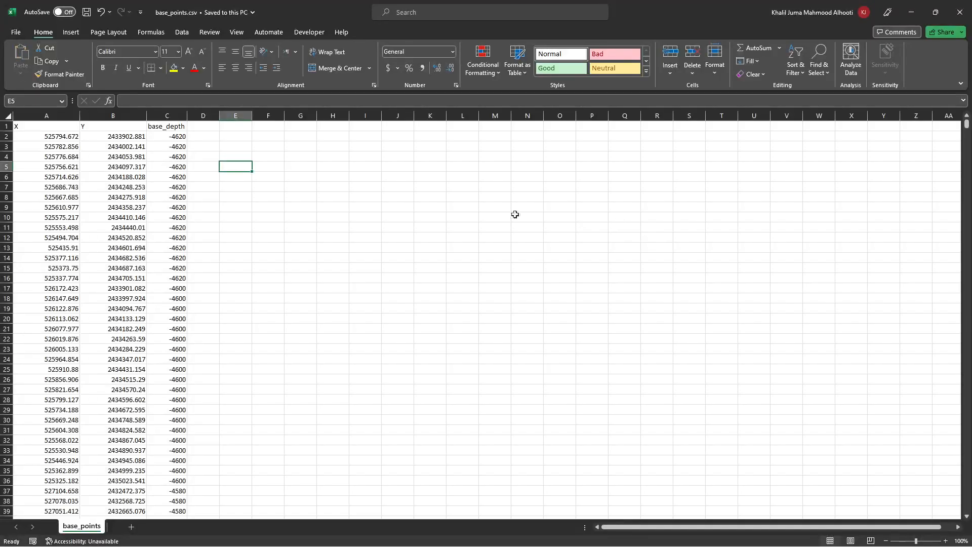
scroll(230, 221, "down", 4)
scroll(230, 221, "up", 4)
left_click(122, 169)
scroll(245, 244, "down", 6)
scroll(241, 246, "up", 6)
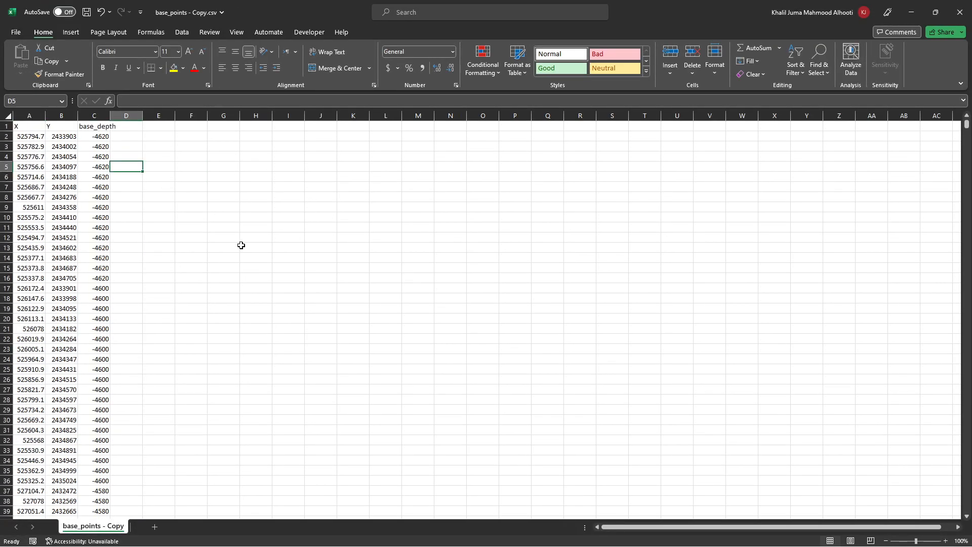
- Save base_points - Copy in the same folder as Formatted Text (Space delimited) (*.prn) and close both workbooks
left_click(18, 31)
left_click(36, 187)
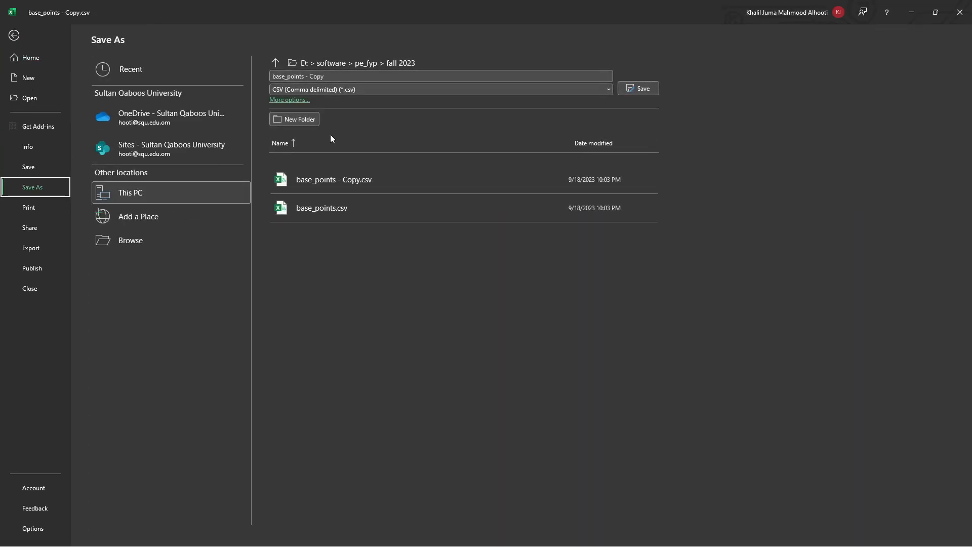
left_click(354, 90)
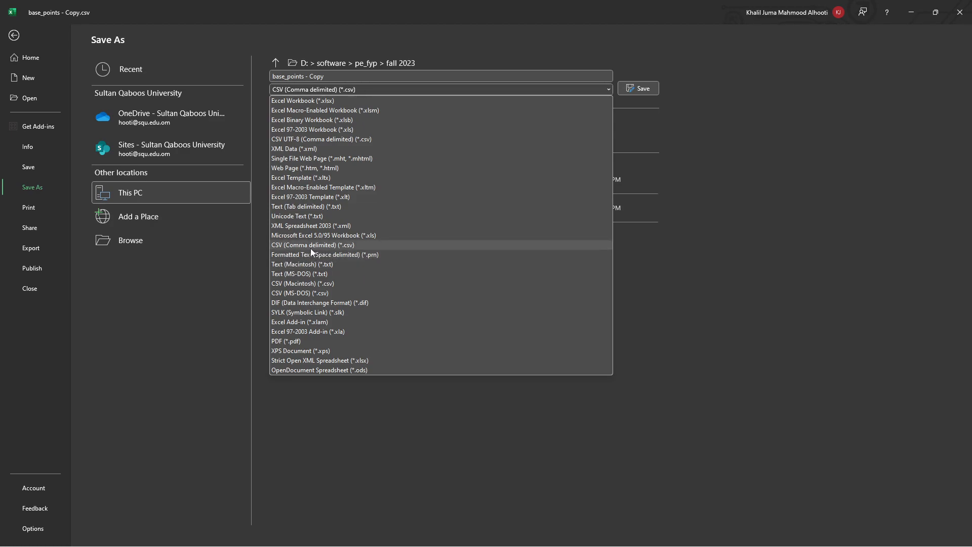
left_click(299, 255)
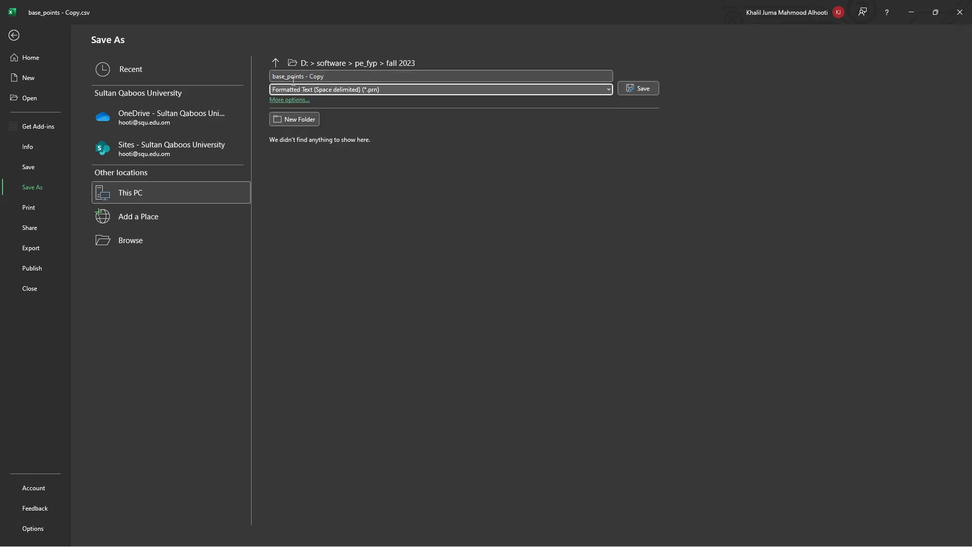
left_click(639, 89)
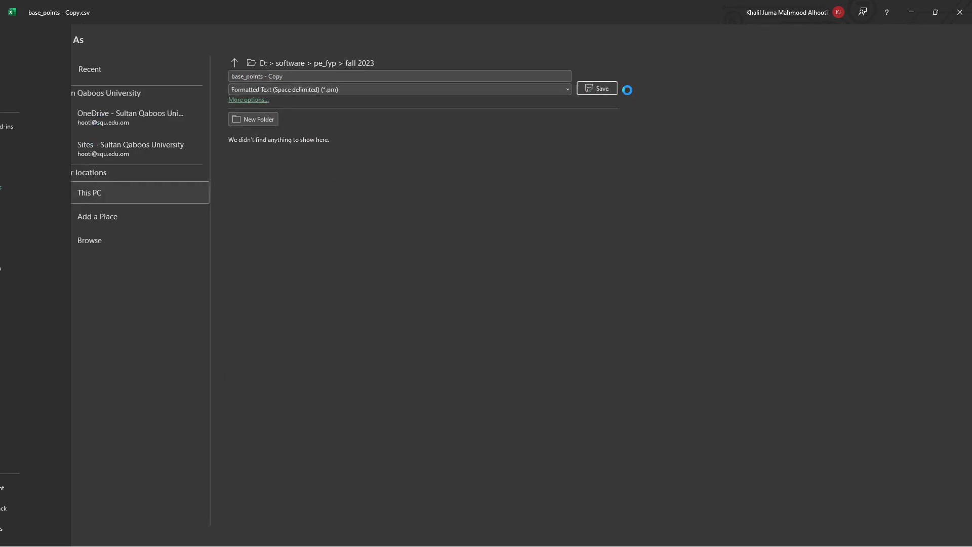
left_click(960, 12)
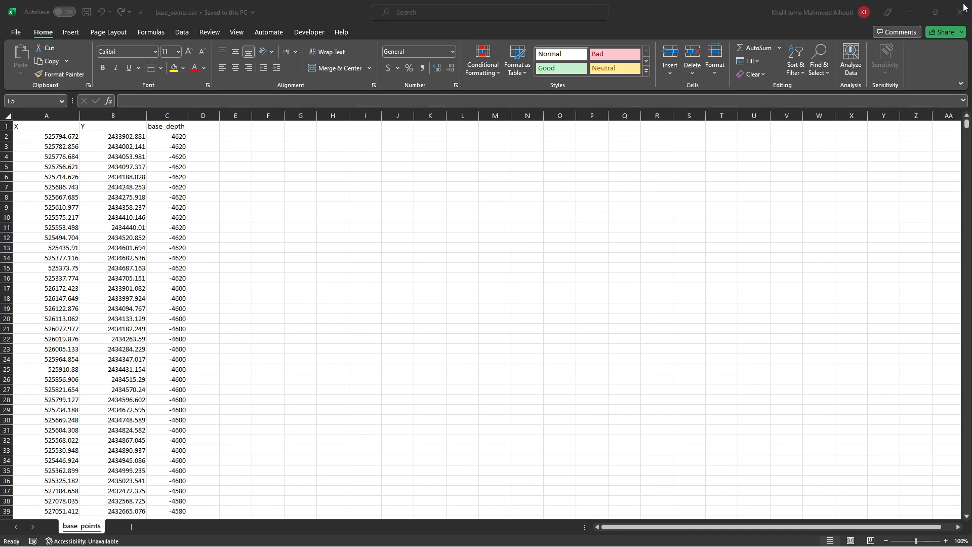
left_click(960, 12)
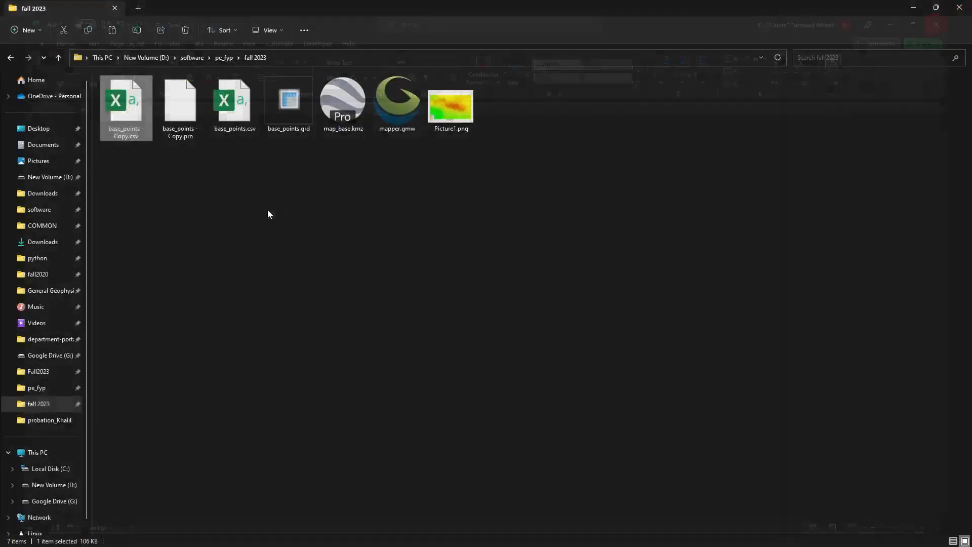
- Open base_points - Copy.prn in Notepad just once, check its X, Y and base_depth columns, and close it
left_click(168, 187)
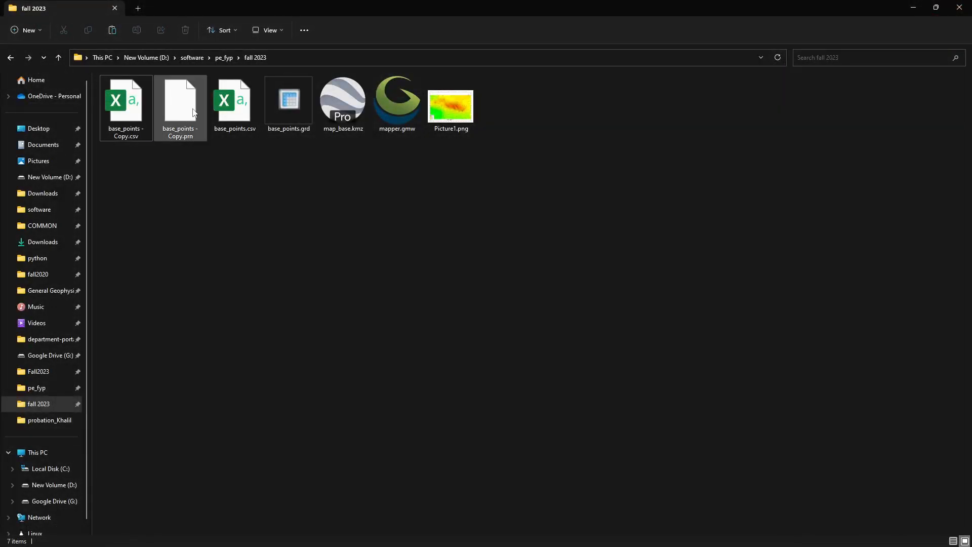
left_click(178, 130)
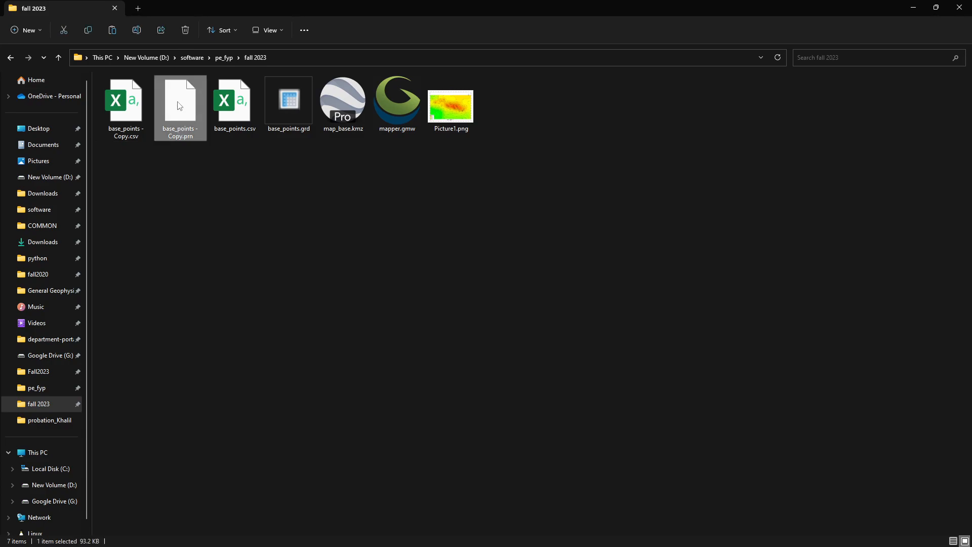
right_click(178, 105)
left_click(193, 134)
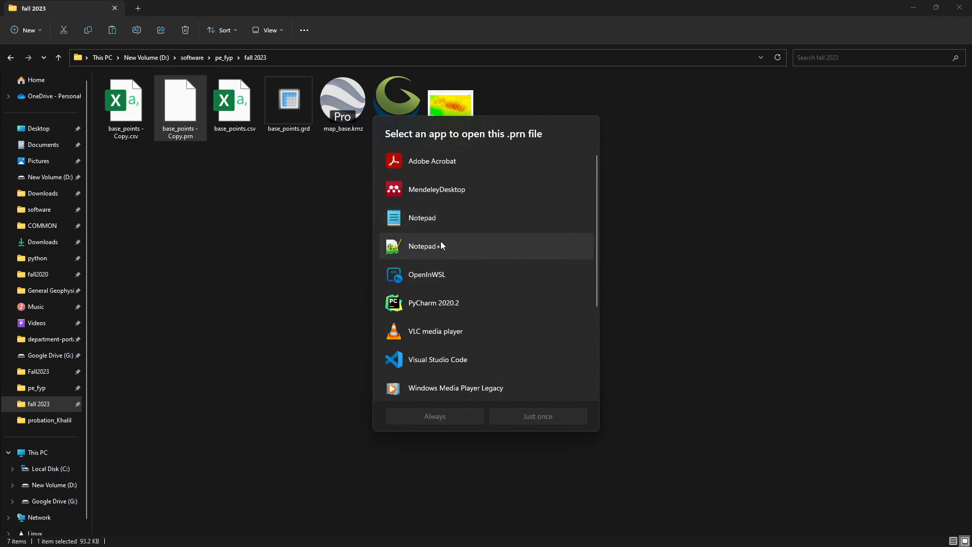
left_click(430, 218)
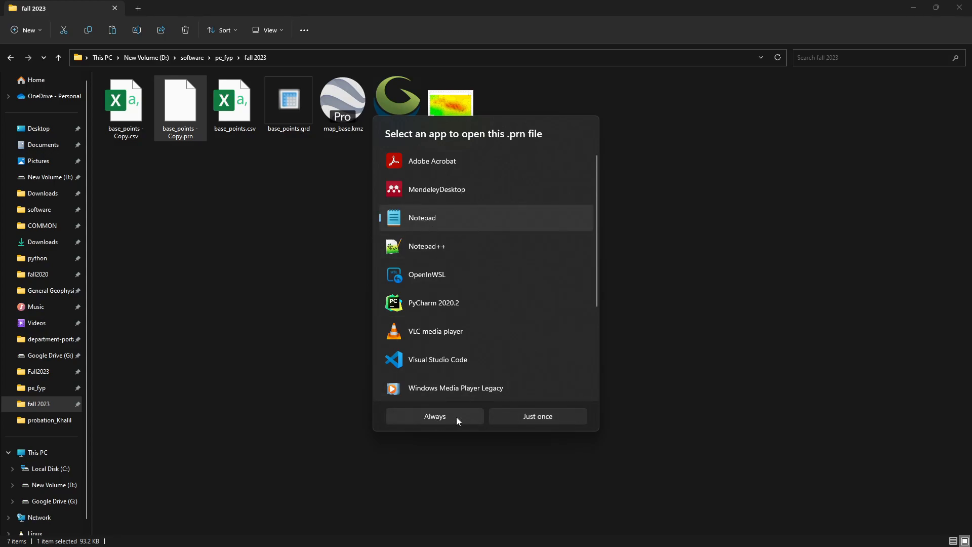
left_click(513, 415)
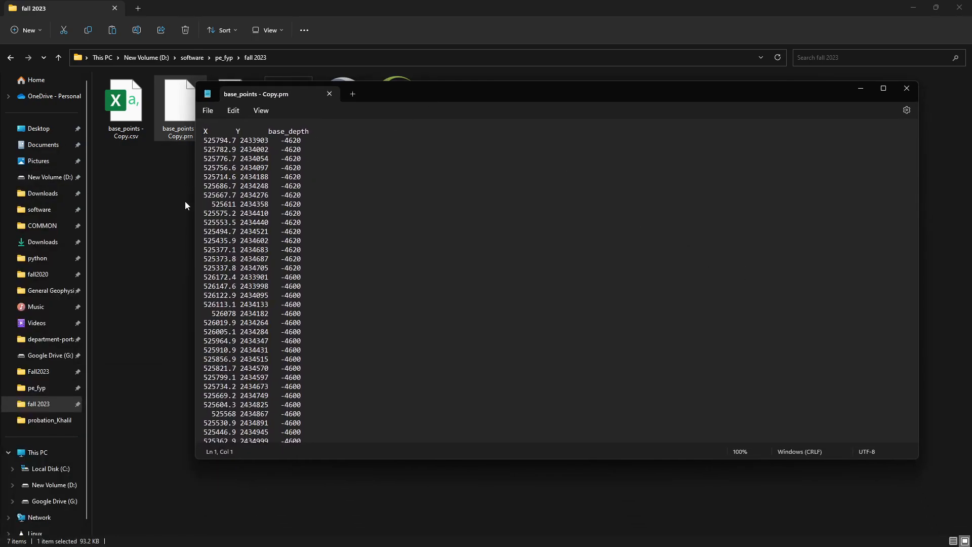
left_click(907, 88)
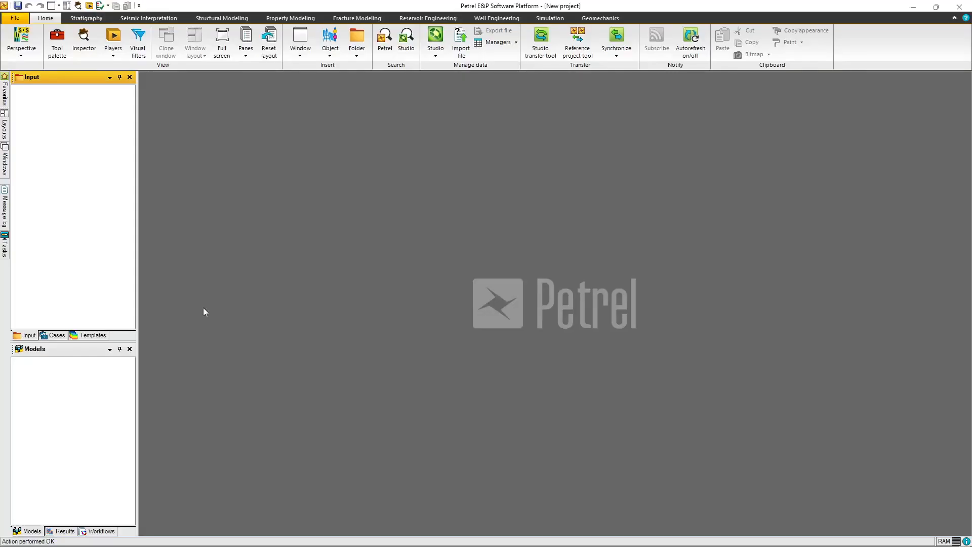
right_click(66, 98)
left_click(74, 105)
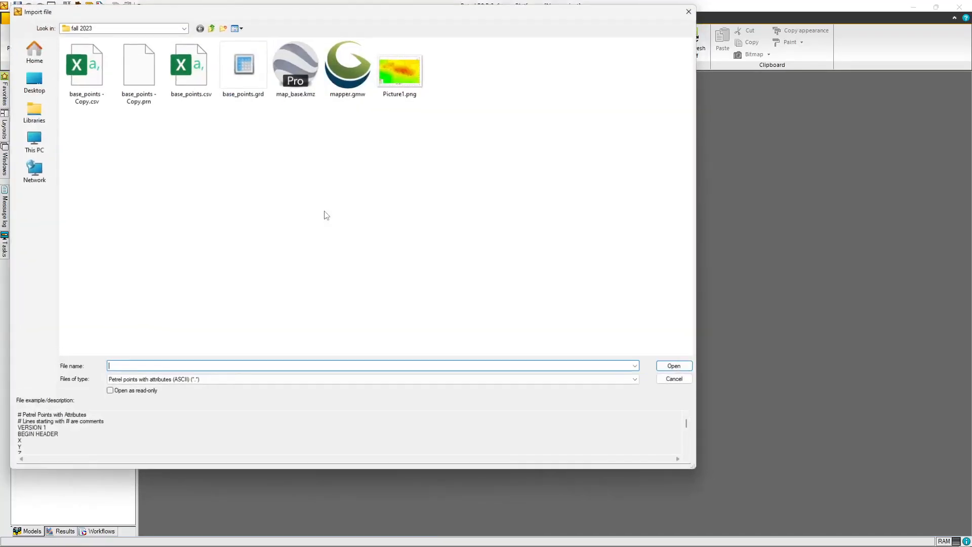
left_click(136, 69)
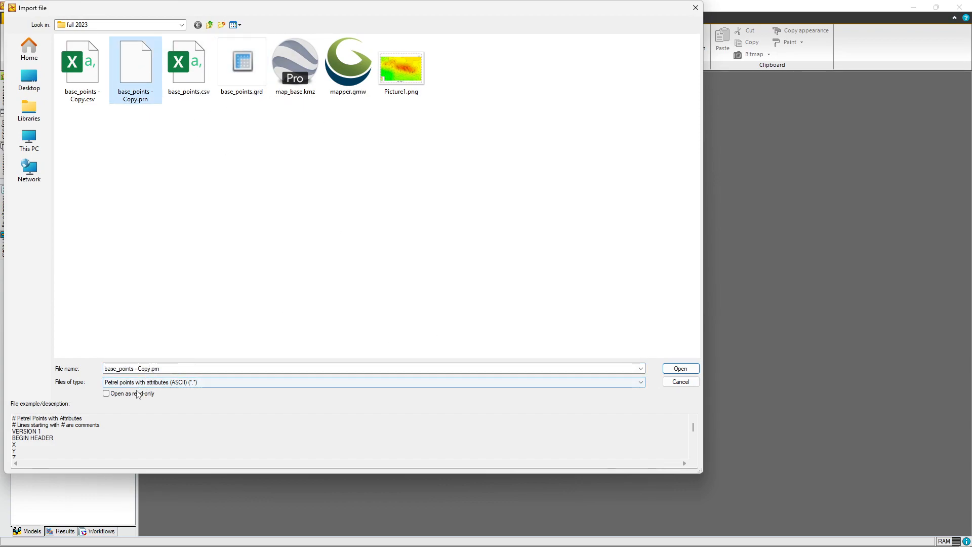
left_click(679, 370)
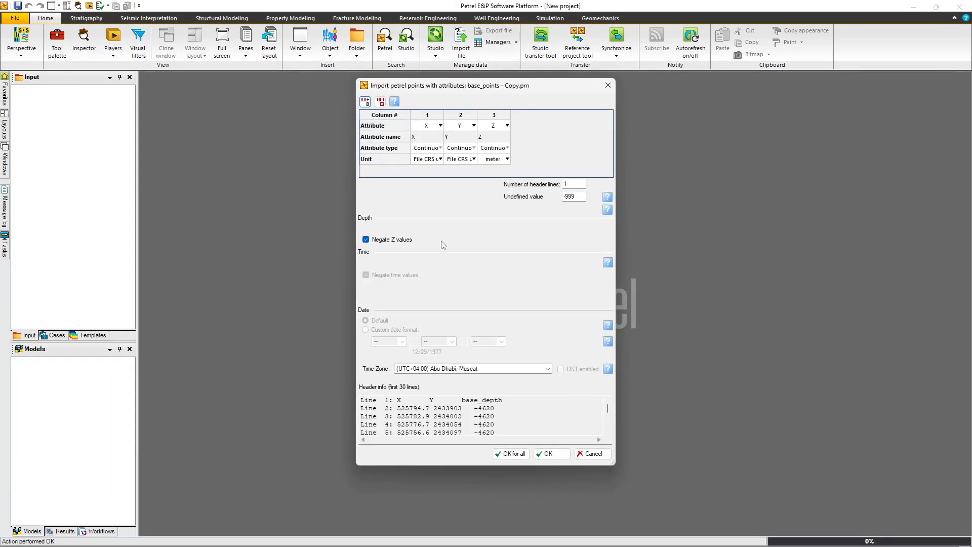
left_click(592, 454)
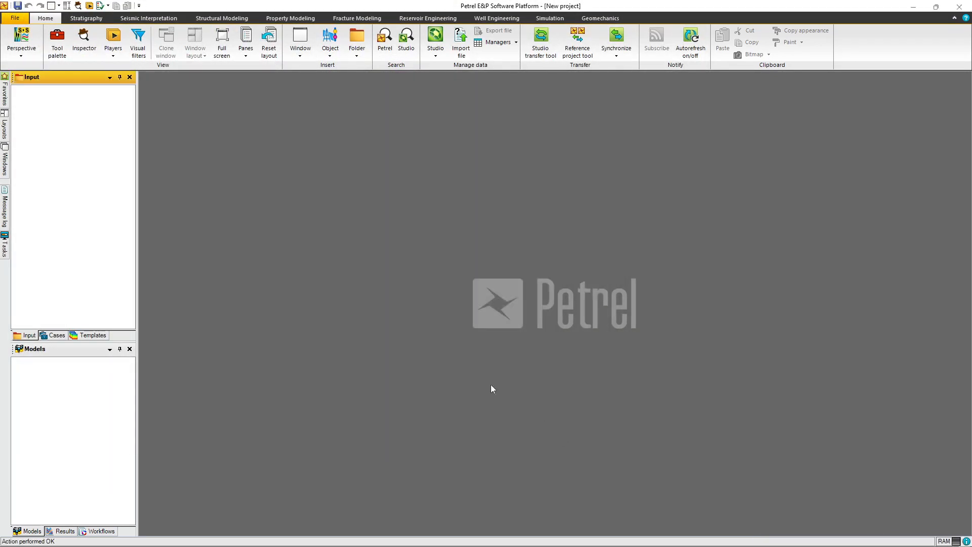
- Start a file import into the project's input data and open base_points - Copy.prn as General lines/points (ASCII)
right_click(81, 99)
left_click(103, 107)
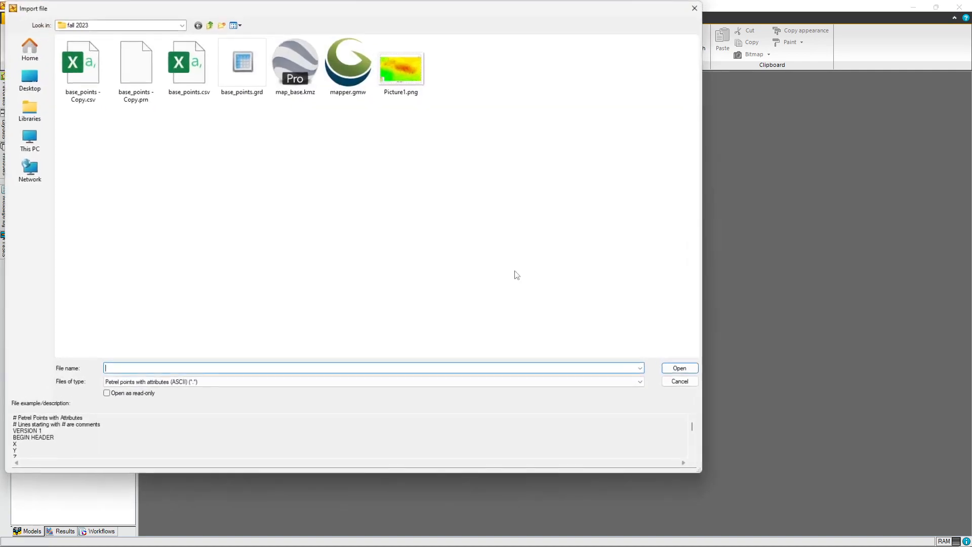
left_click(203, 385)
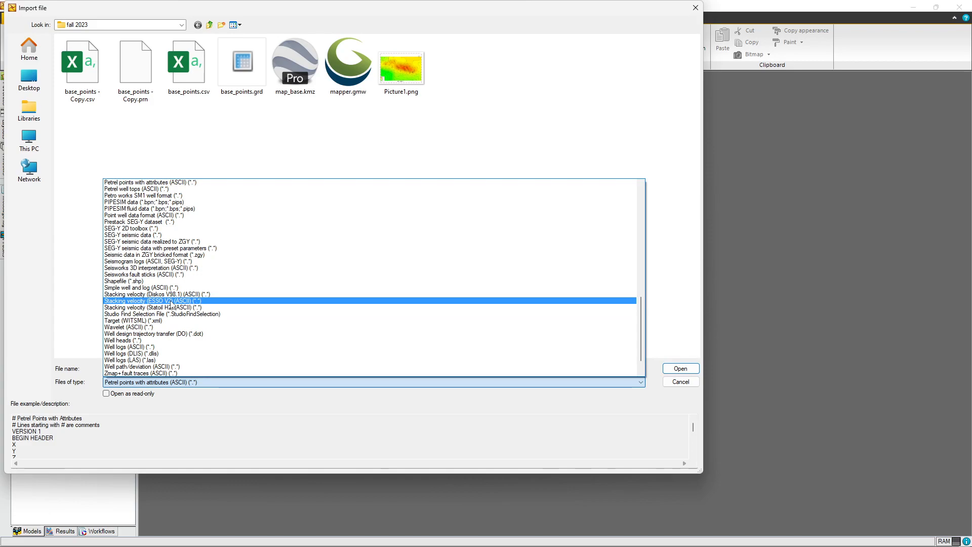
scroll(164, 284, "up", 9)
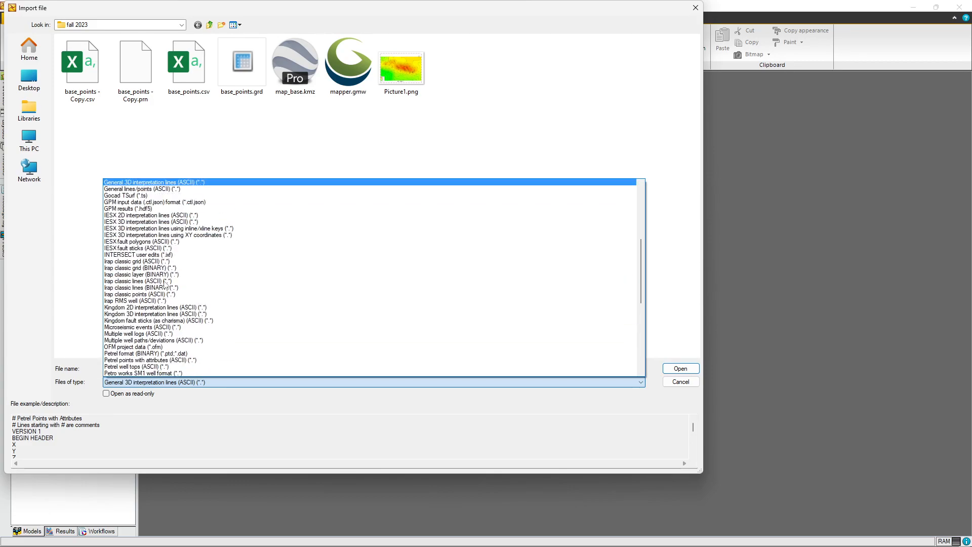
left_click(137, 191)
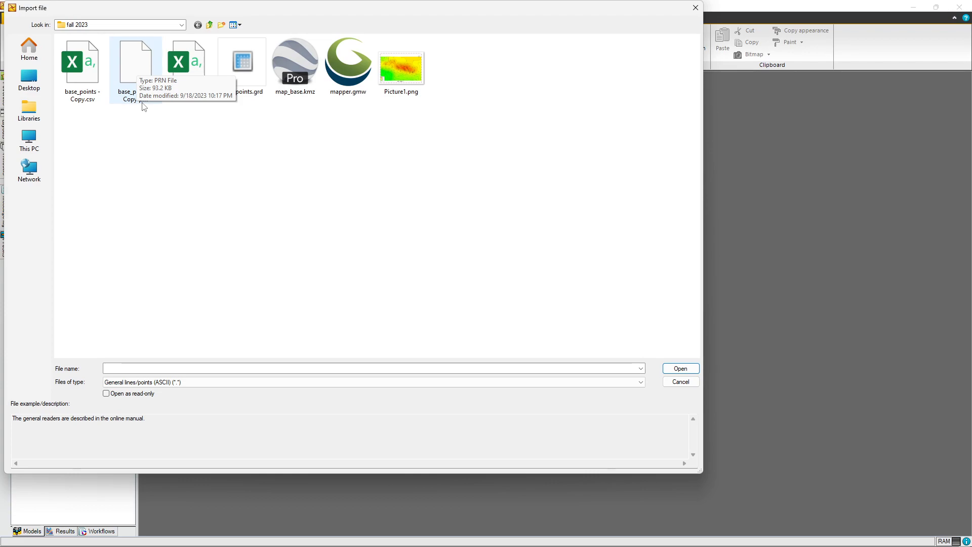
left_click(136, 68)
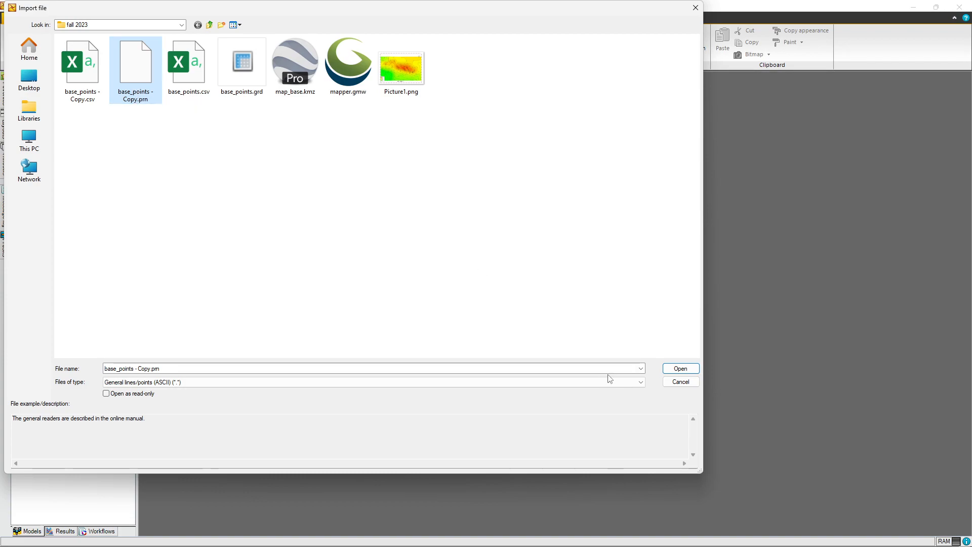
left_click(675, 370)
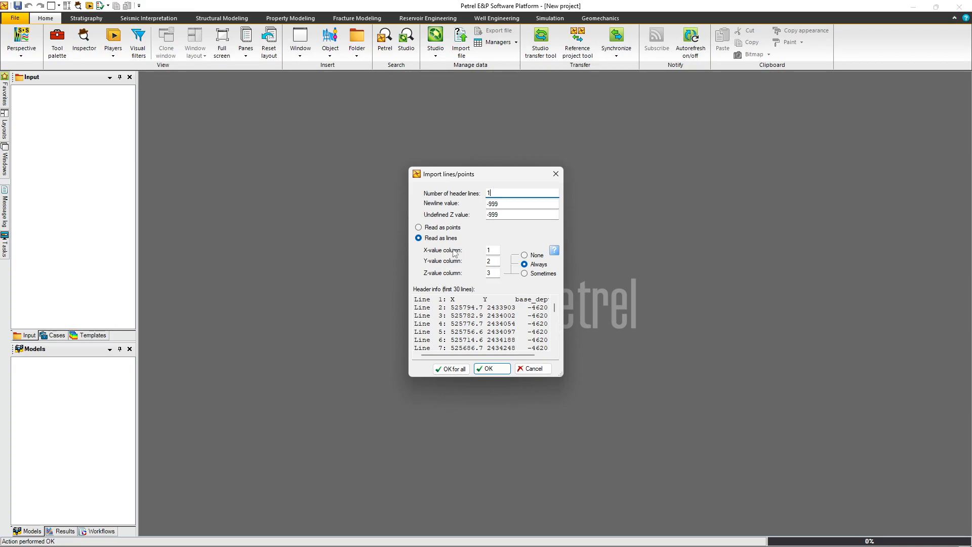
- Set the file to be read as points, check the column preview in the enlarged import dialog, and accept the settings
left_click(433, 227)
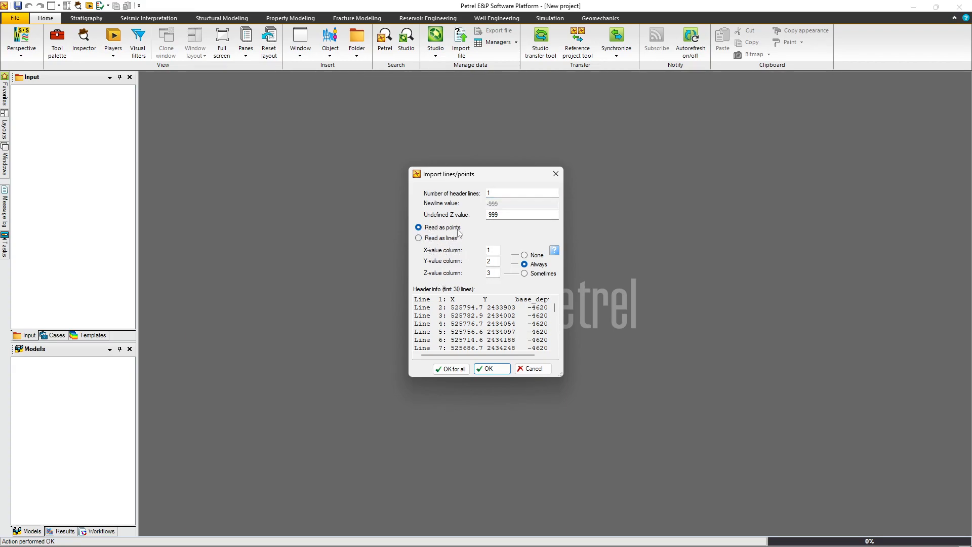
scroll(514, 319, "down", 8)
scroll(514, 320, "up", 8)
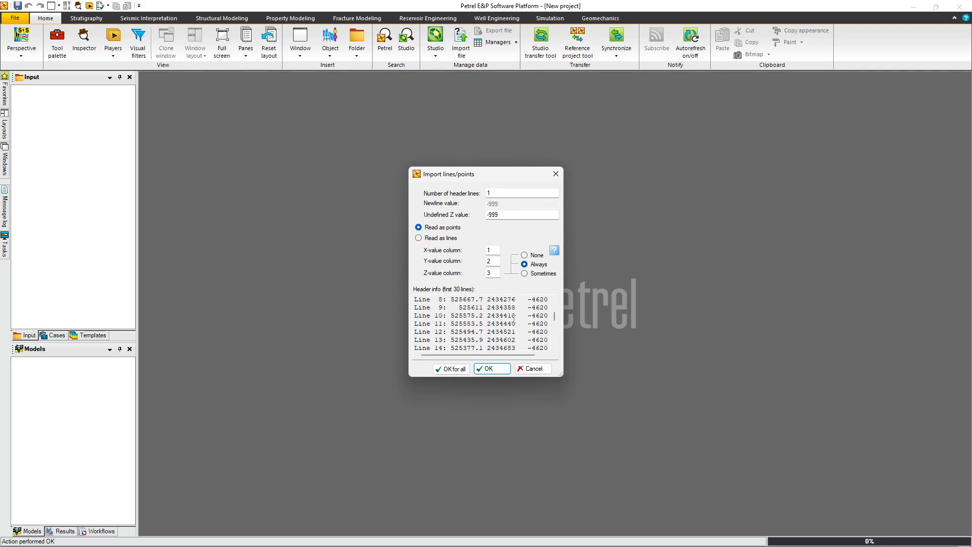
left_click_drag(563, 378, 726, 445)
scroll(564, 383, "down", 5)
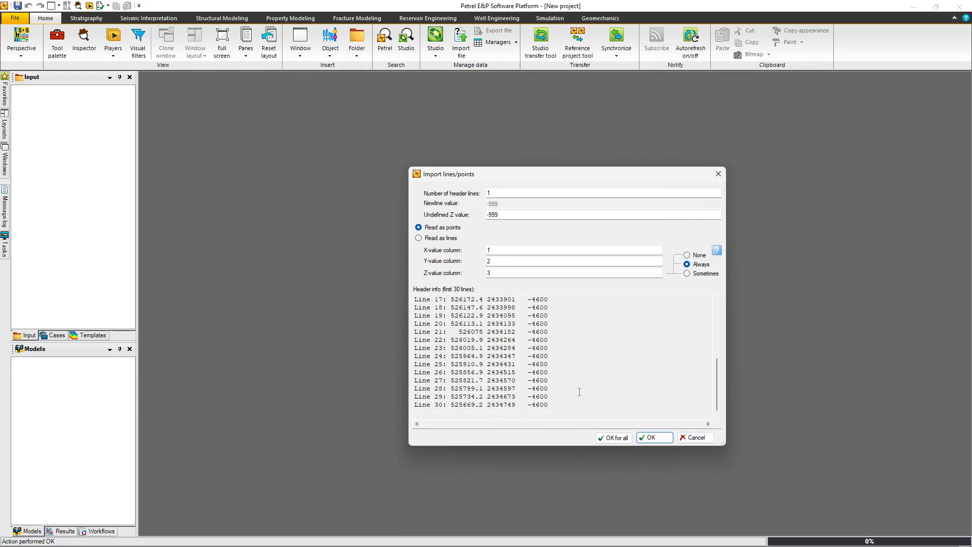
scroll(458, 347, "up", 5)
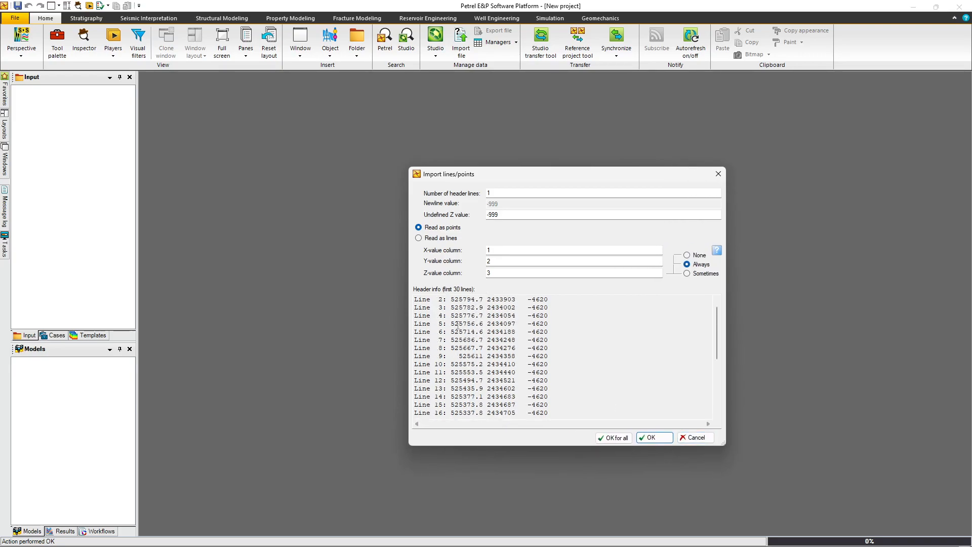
scroll(446, 304, "down", 5)
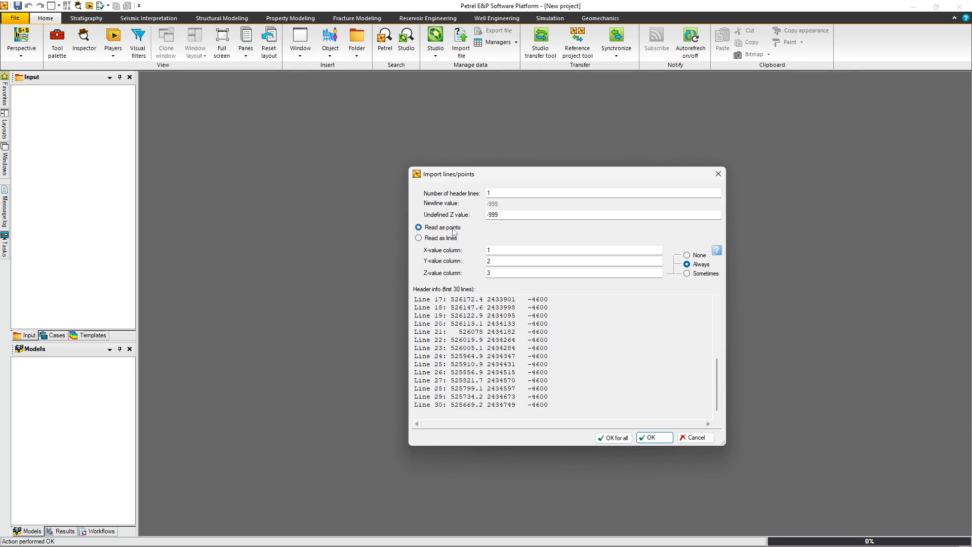
scroll(530, 312, "up", 5)
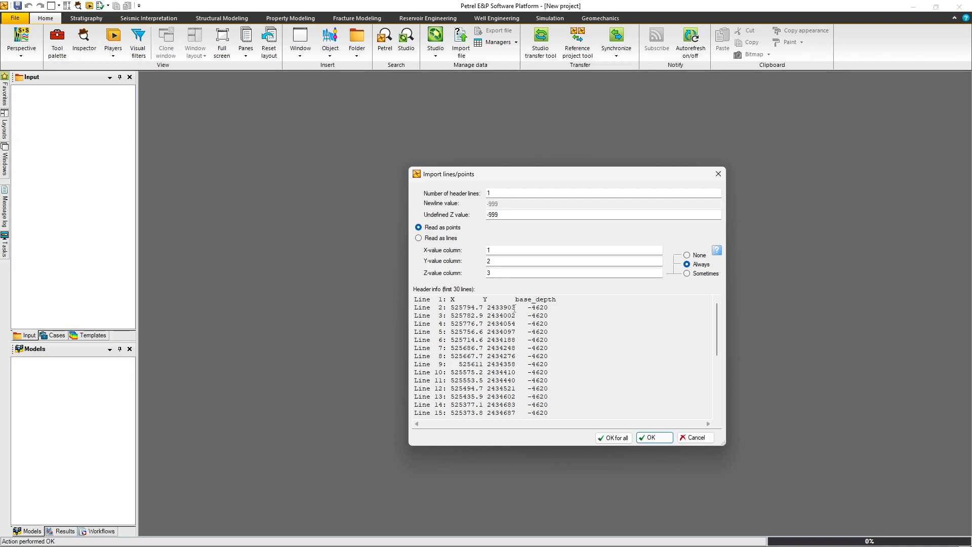
left_click(644, 439)
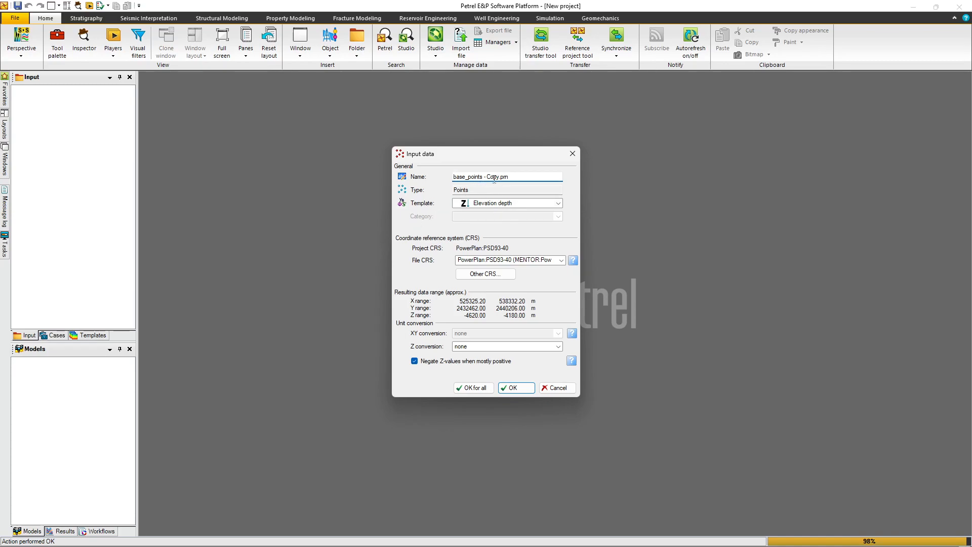
- Name the imported point data base_case_points and complete the import
left_click_drag(509, 176, 446, 175)
type("base_c")
left_click(509, 386)
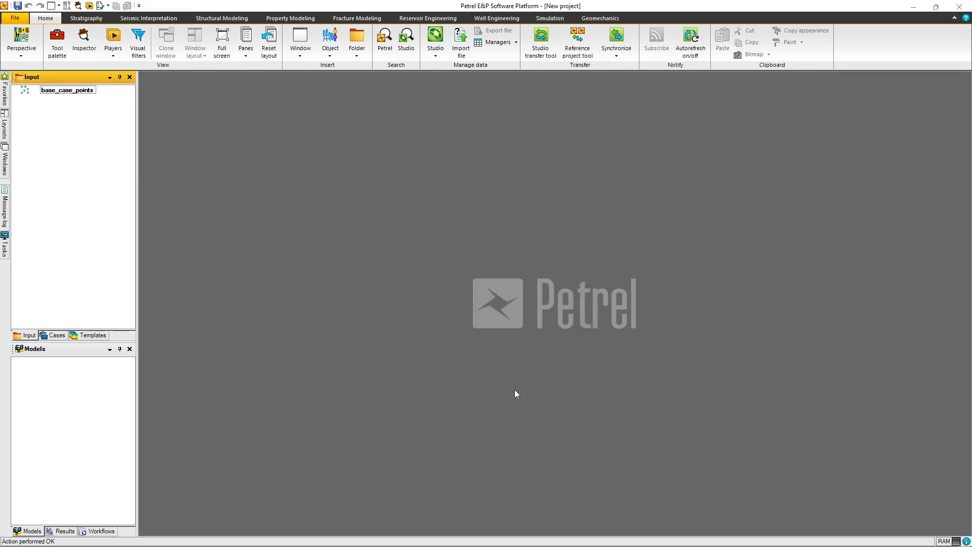
- Open a new 2D window and display base_case_points in it
left_click(63, 91)
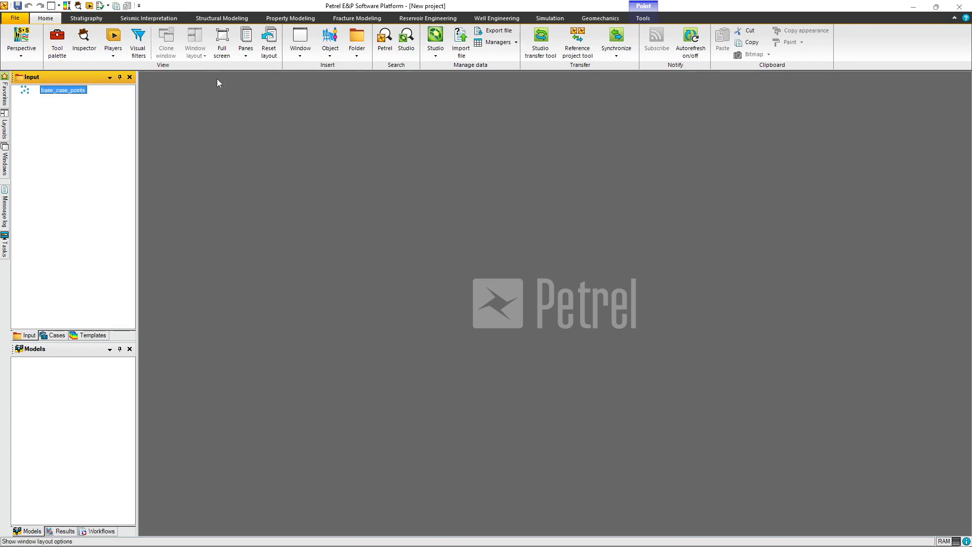
left_click(59, 6)
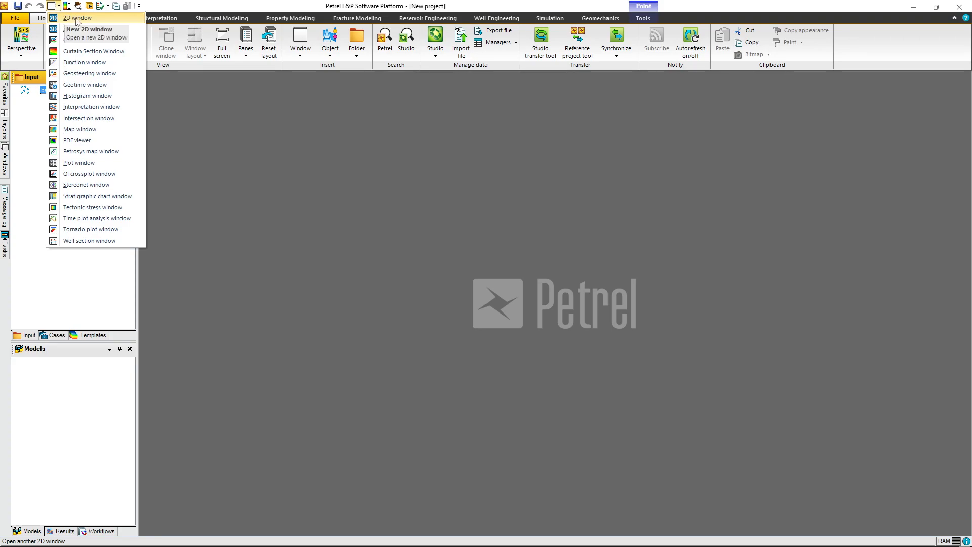
left_click(77, 19)
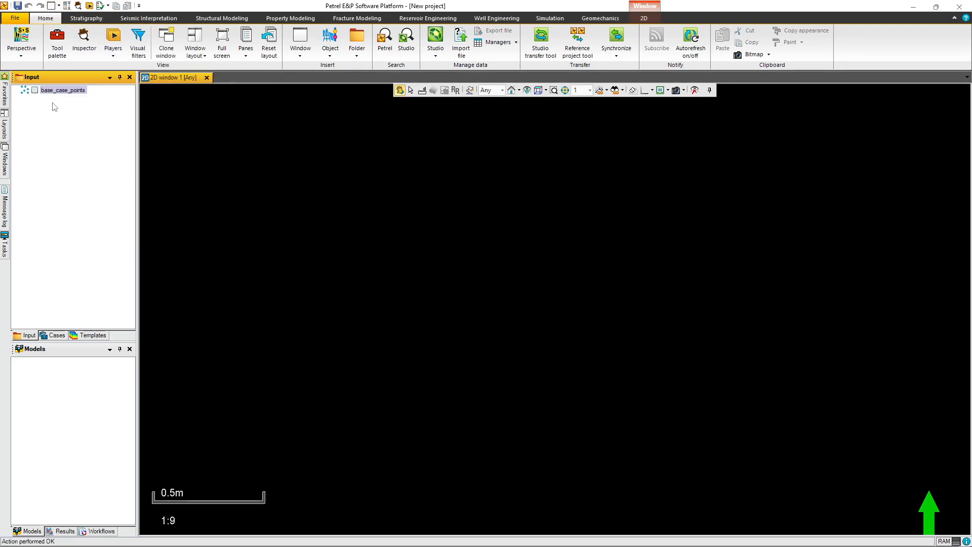
left_click(34, 90)
scroll(560, 291, "up", 1)
scroll(567, 293, "down", 1)
mouse_move(567, 294)
left_mouse_down()
mouse_move(573, 317)
mouse_move(530, 280)
mouse_move(580, 314)
mouse_move(566, 277)
mouse_move(577, 294)
left_mouse_up()
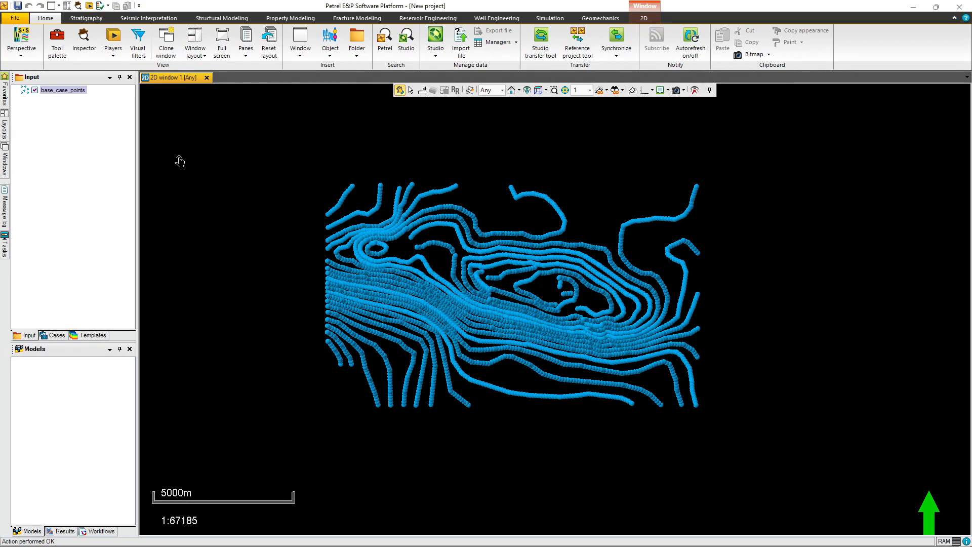
- Open a new 3D window and display base_case_points in it
left_click(59, 6)
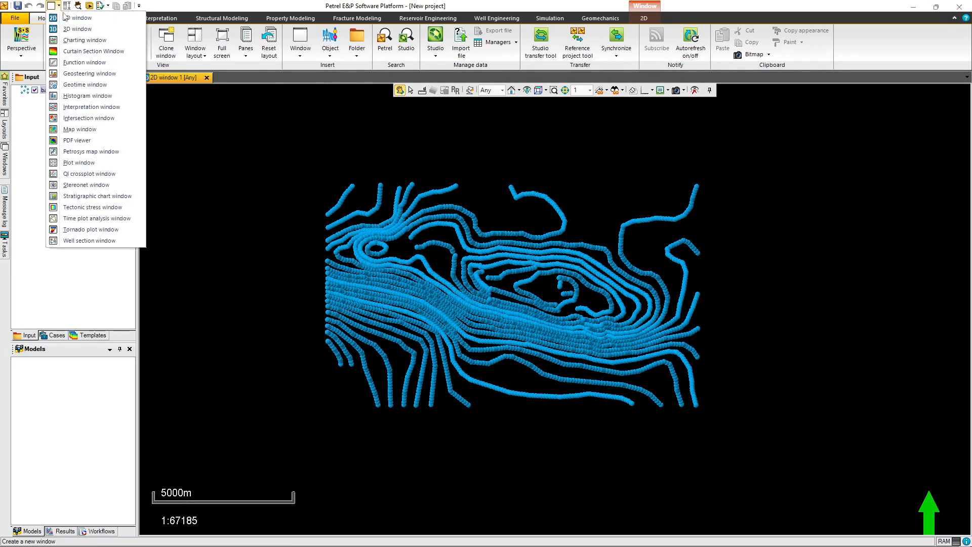
left_click(76, 29)
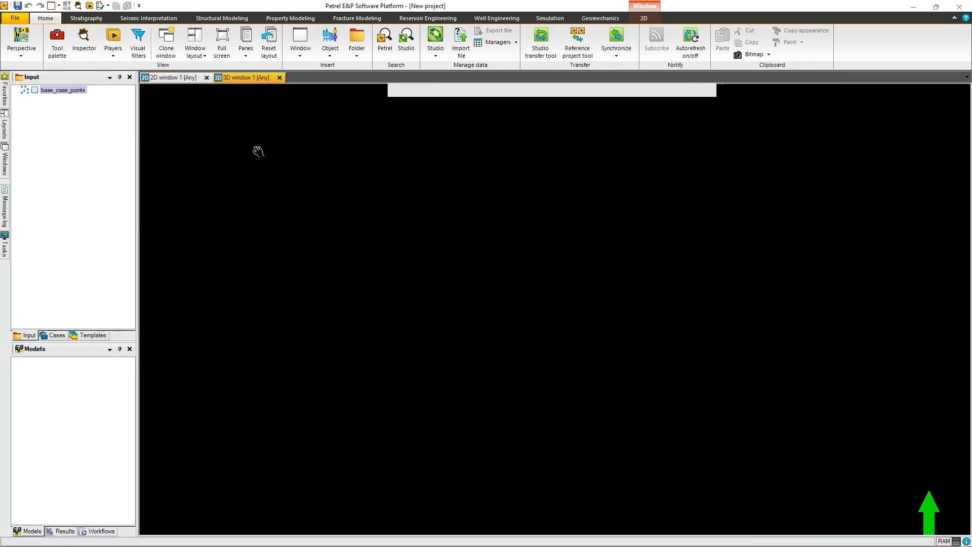
left_click(35, 90)
left_click_drag(557, 114, 591, 172)
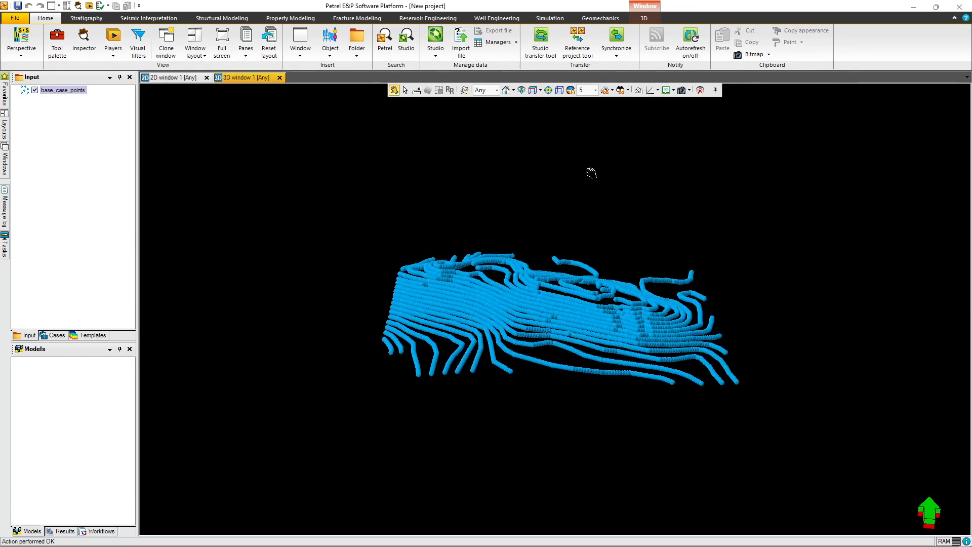
left_click_drag(597, 349, 570, 385)
- Set the vertical exaggeration of the 3D window to 20
left_click(595, 91)
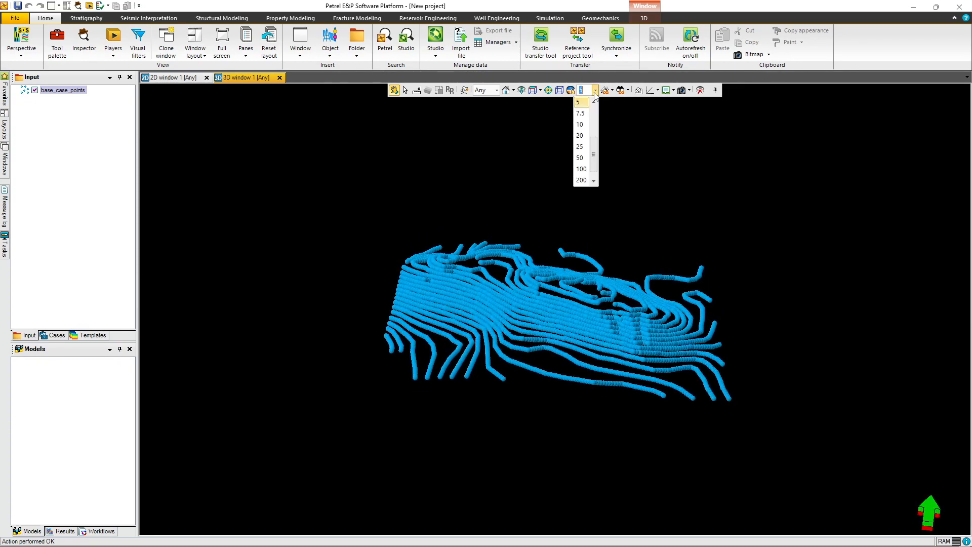
left_click(580, 136)
left_click_drag(581, 325, 451, 286)
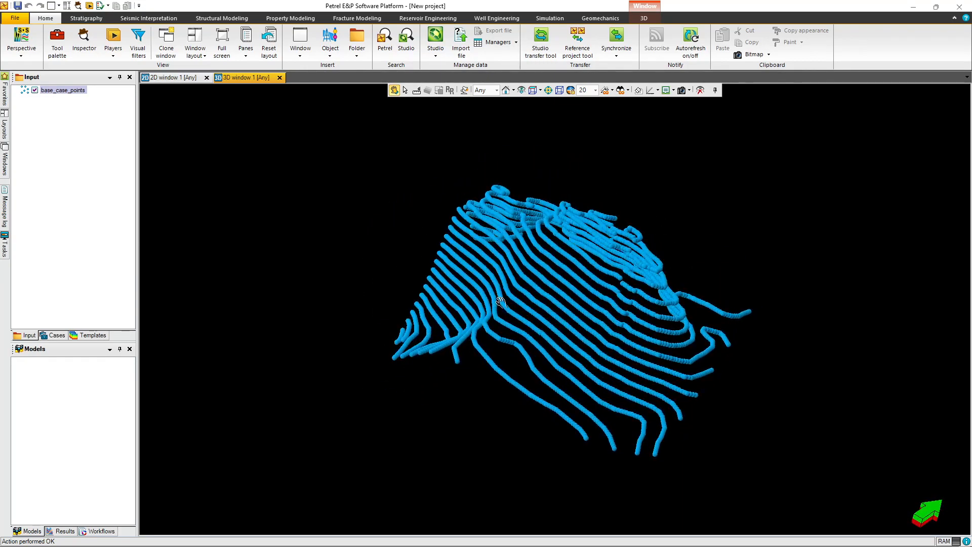
- Examine the shape of base_case_points from several angles in 3D and compare it with the 2D map view
left_click(56, 91)
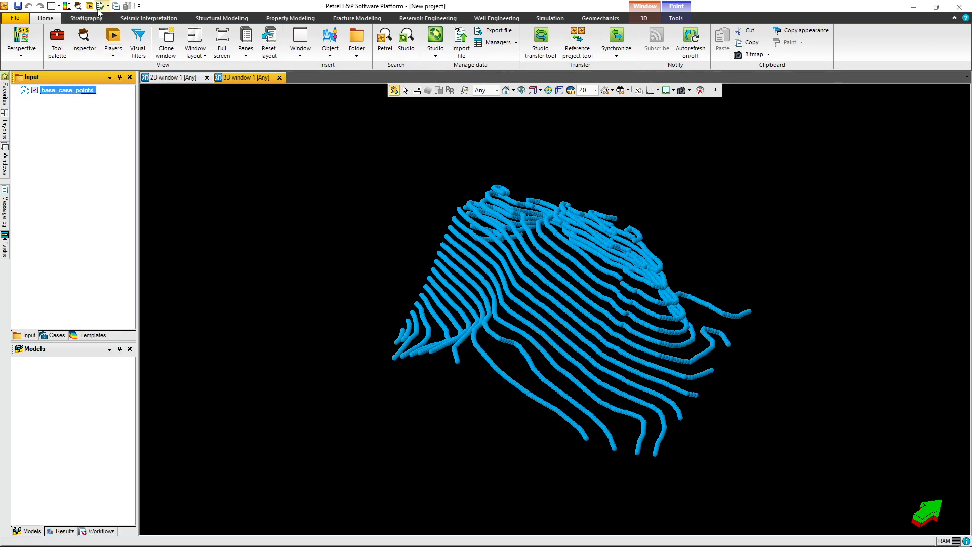
left_click(68, 7)
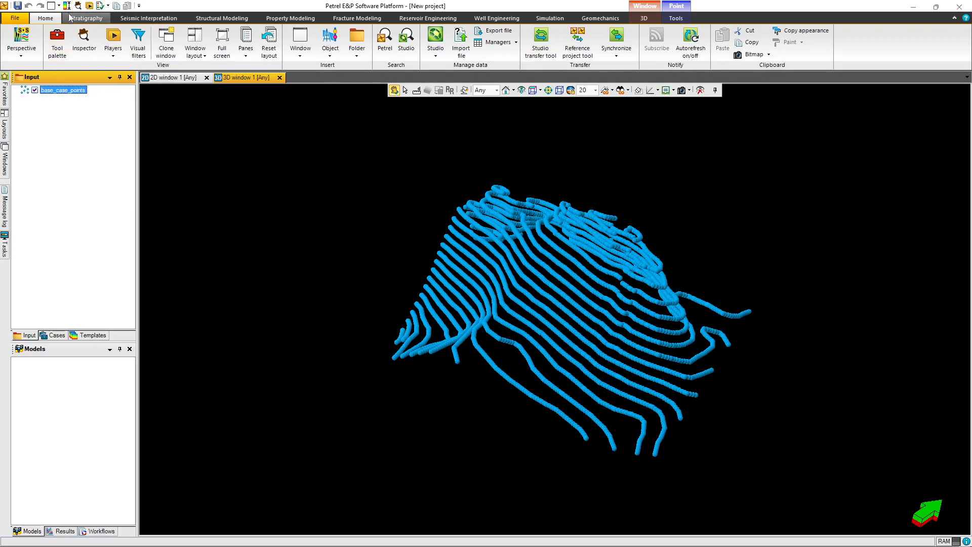
left_click_drag(460, 324, 718, 258)
left_click_drag(563, 276, 537, 258)
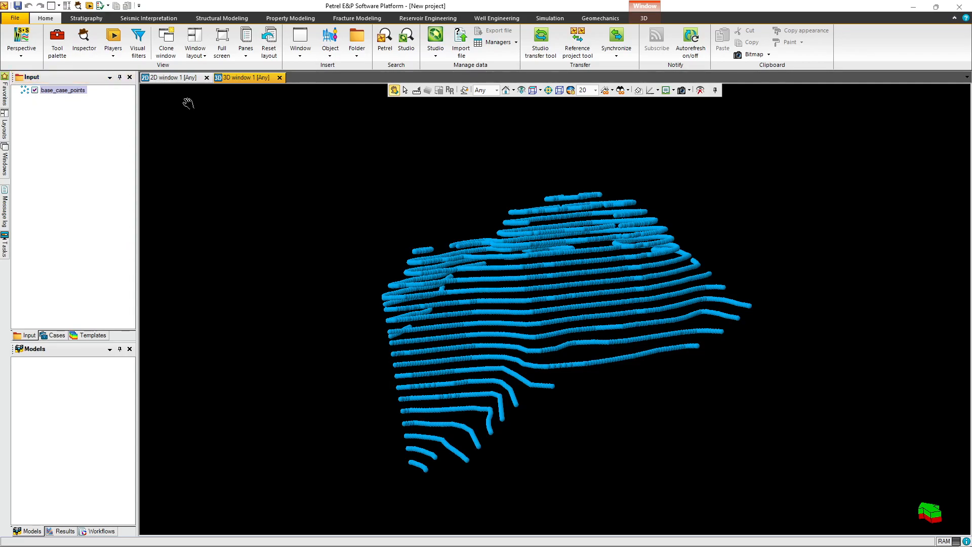
left_click_drag(628, 248, 511, 309)
left_click(81, 347)
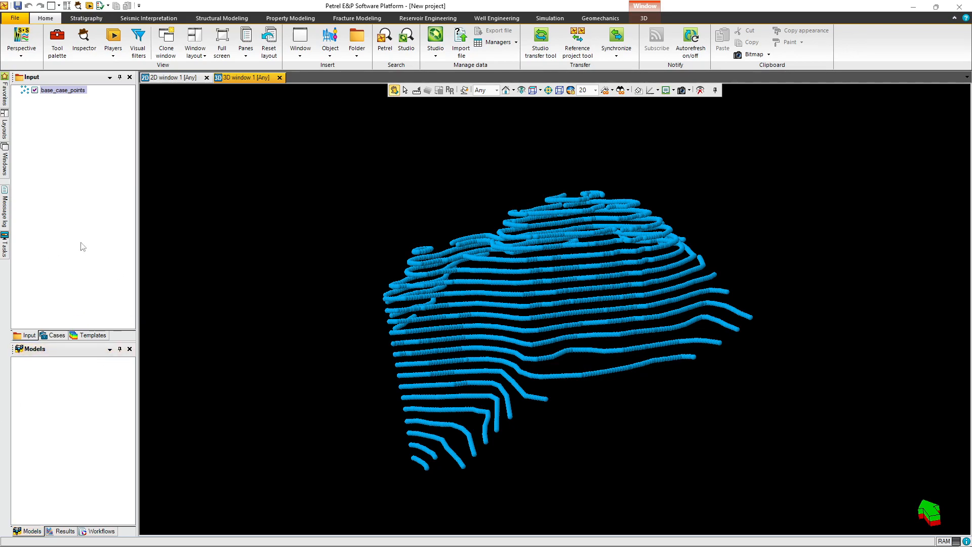
left_click_drag(506, 197, 465, 223)
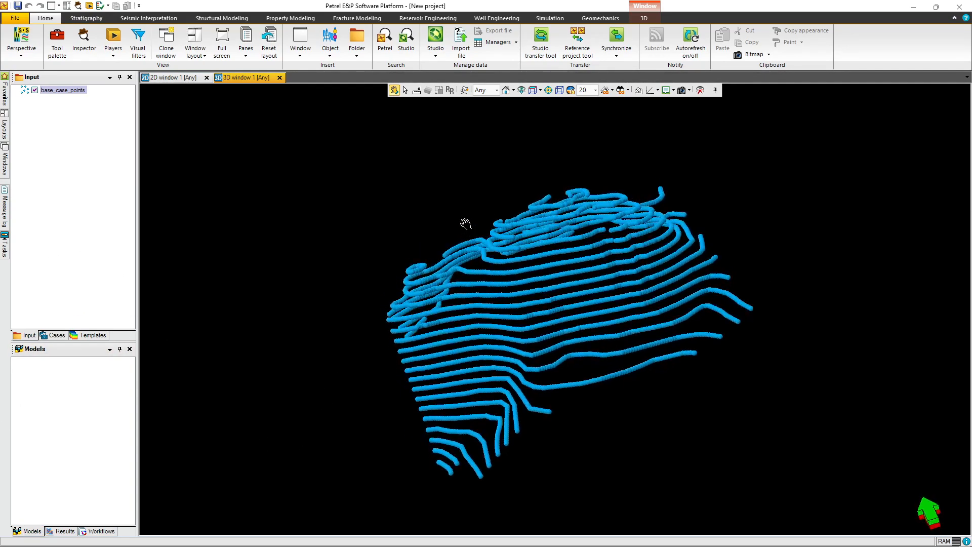
left_click(166, 77)
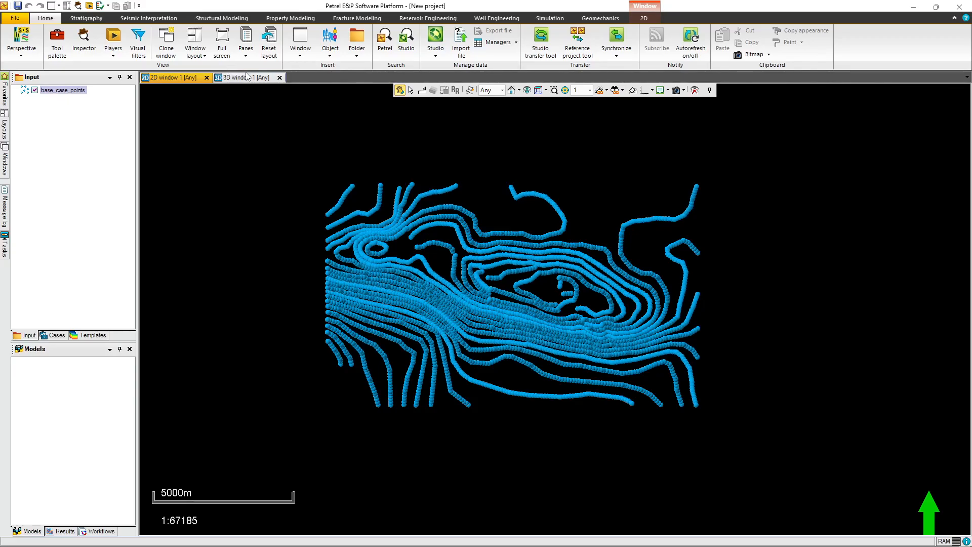
left_click(228, 79)
left_click(178, 80)
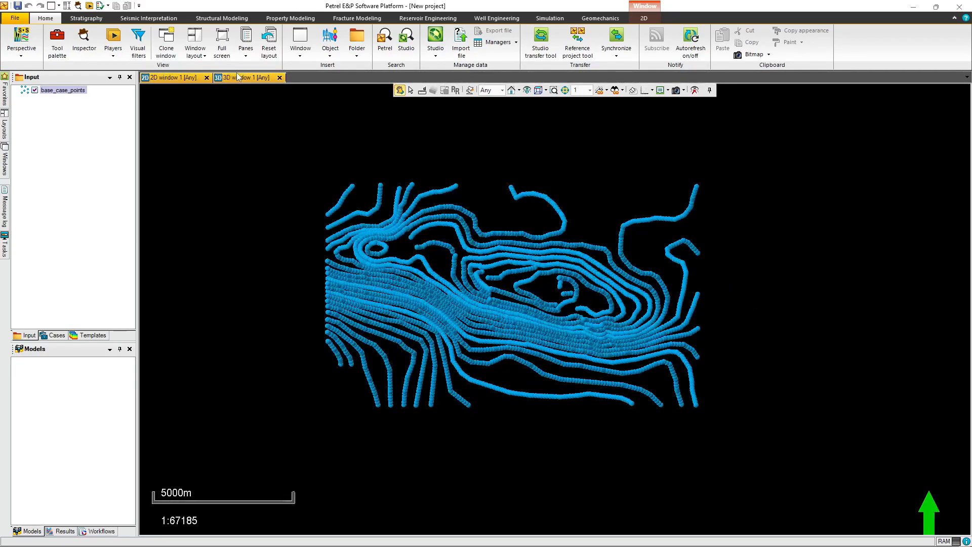
left_click(238, 76)
left_click_drag(577, 191, 551, 251)
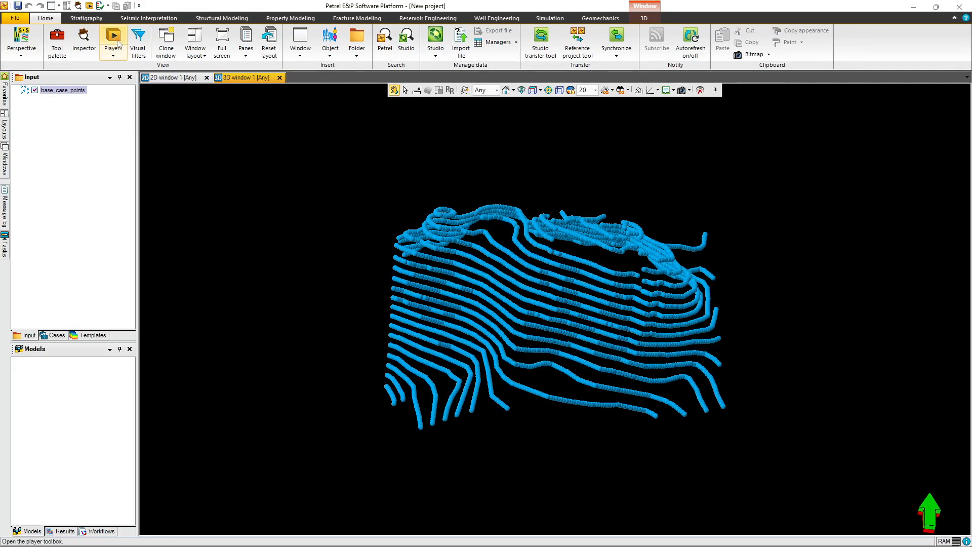
left_click_drag(562, 248, 575, 301)
left_click_drag(547, 364, 582, 228)
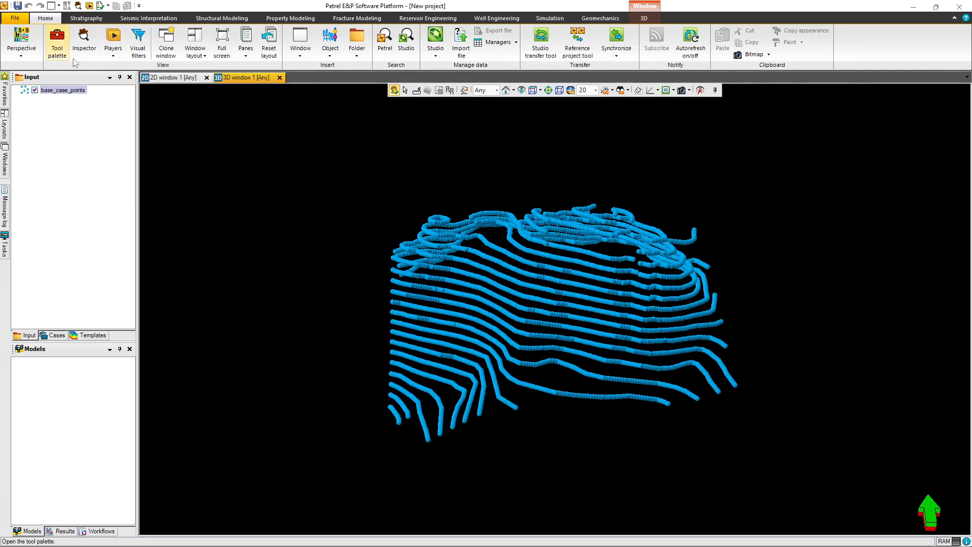
- Start the Make surface process and assign base_case_points as its main input
left_click(86, 19)
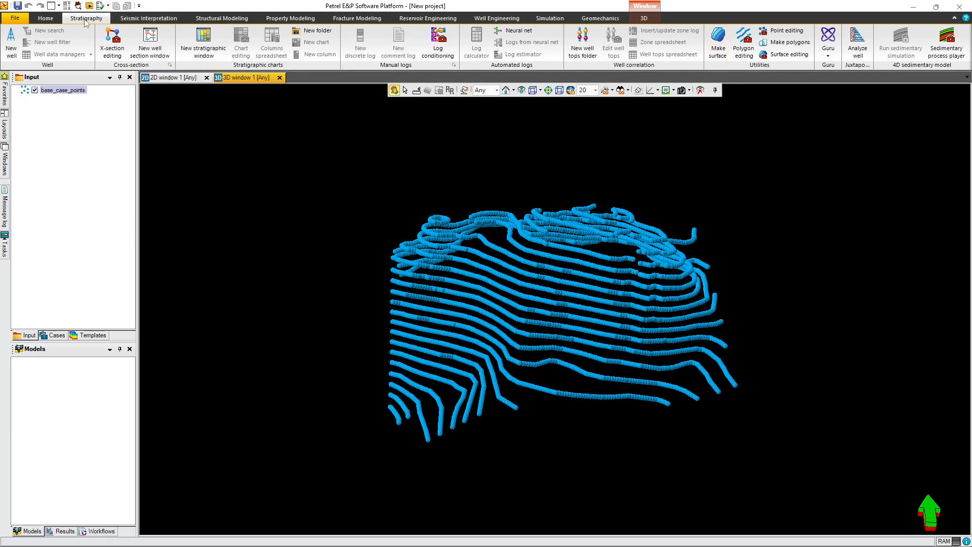
left_click(717, 46)
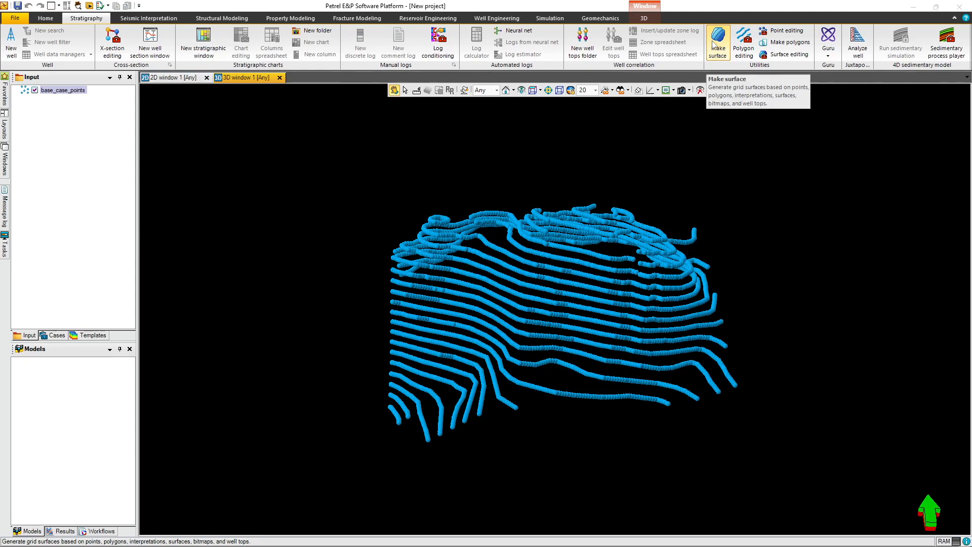
left_click_drag(141, 118, 695, 112)
left_click(66, 91)
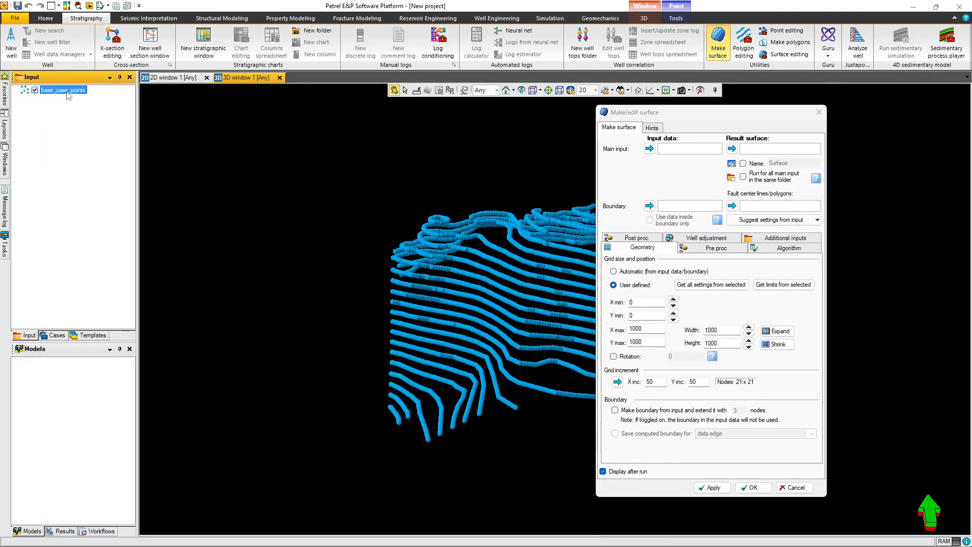
left_click(650, 149)
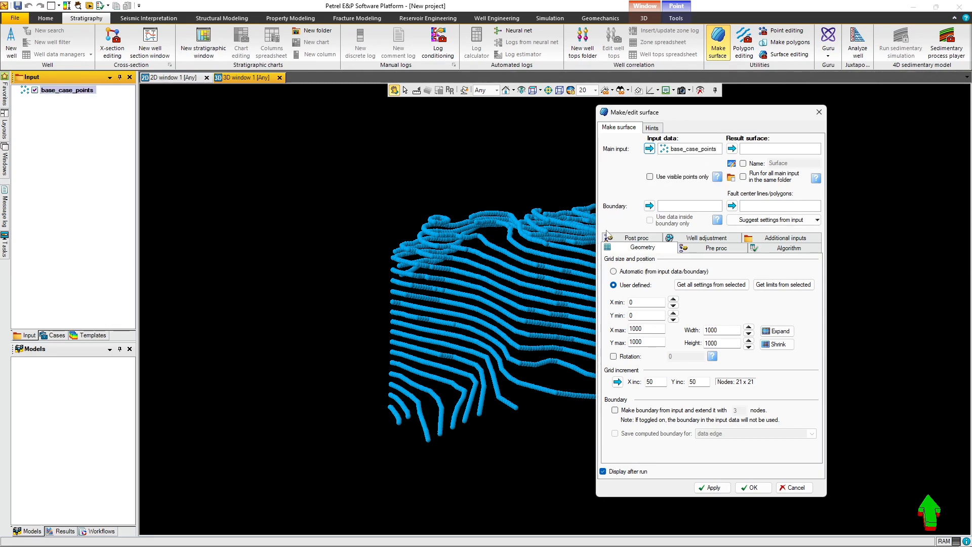
- Take the grid limits from the selected base_case_points and generate the surface
left_click(62, 94)
left_click(790, 286)
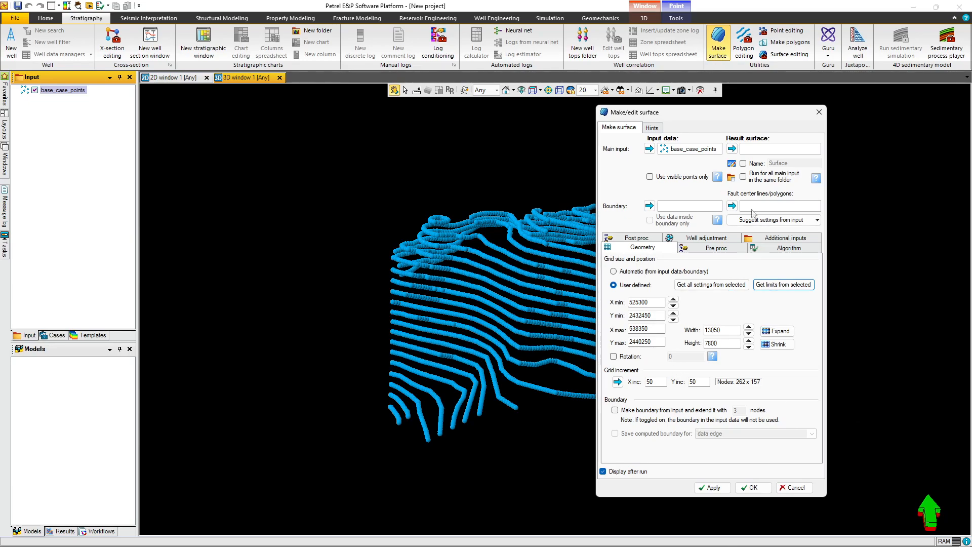
left_click_drag(687, 113, 459, 128)
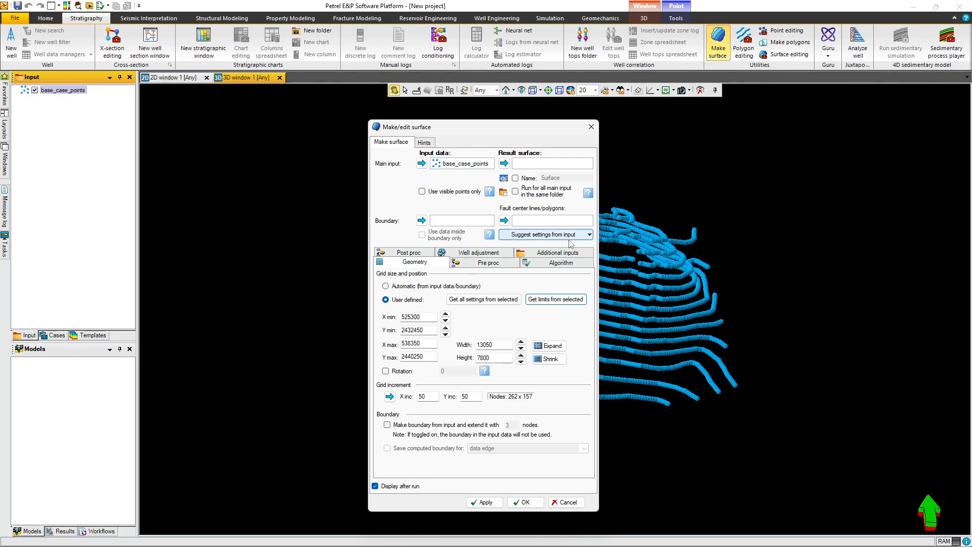
left_click(518, 504)
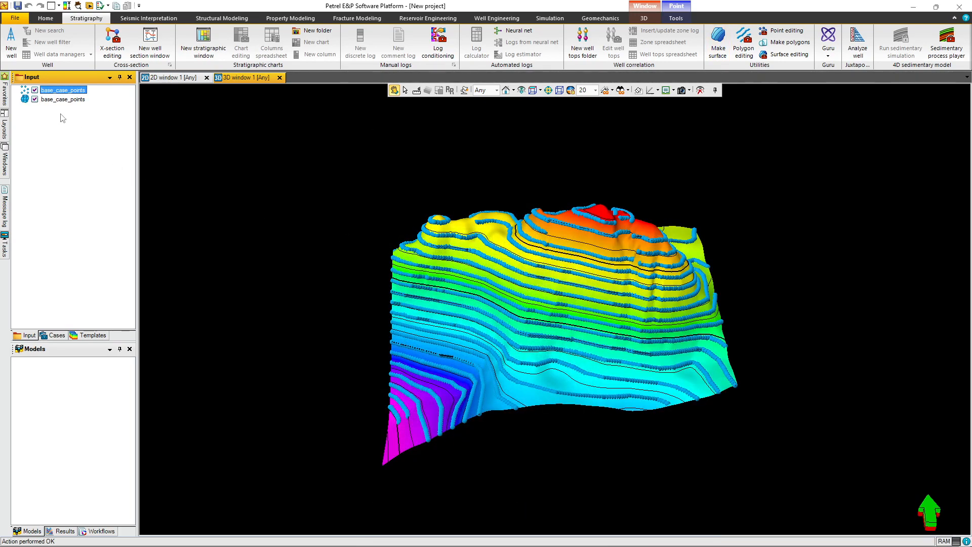
- Hide the base_case_points point set in the 3D window and set the vertical exaggeration to 10
left_click(35, 90)
left_click_drag(535, 234, 536, 341)
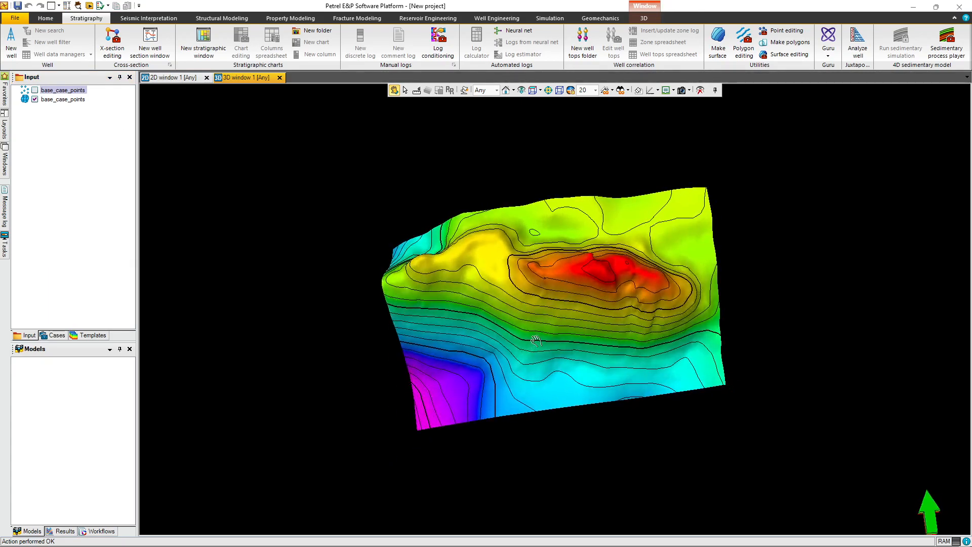
left_click(595, 90)
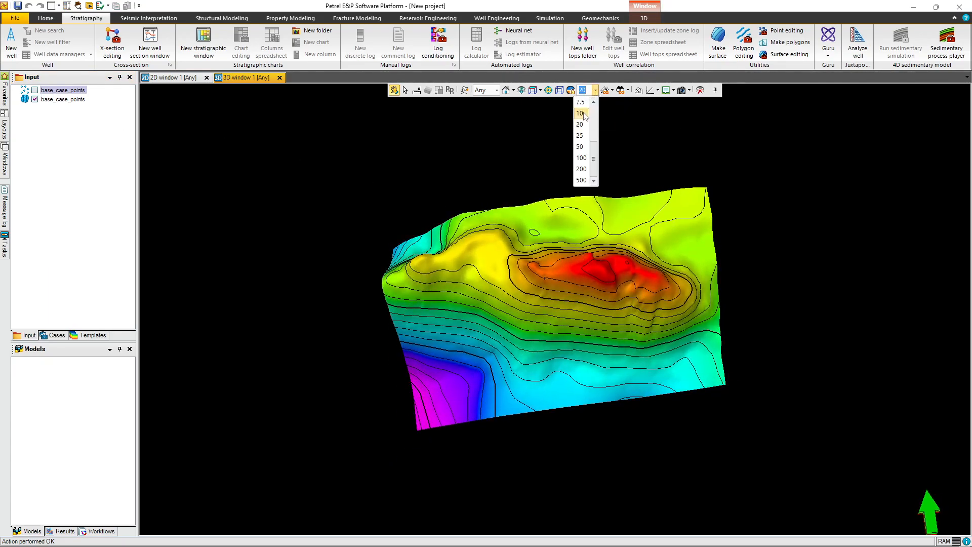
left_click(584, 118)
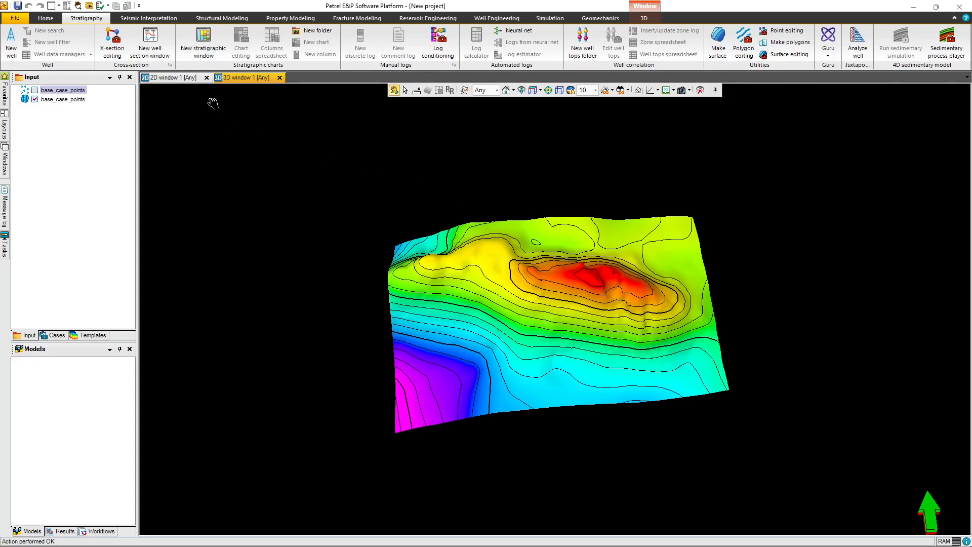
- Display the base_case_points surface in the 2D window and hide the point set there
left_click(180, 79)
left_click(35, 99)
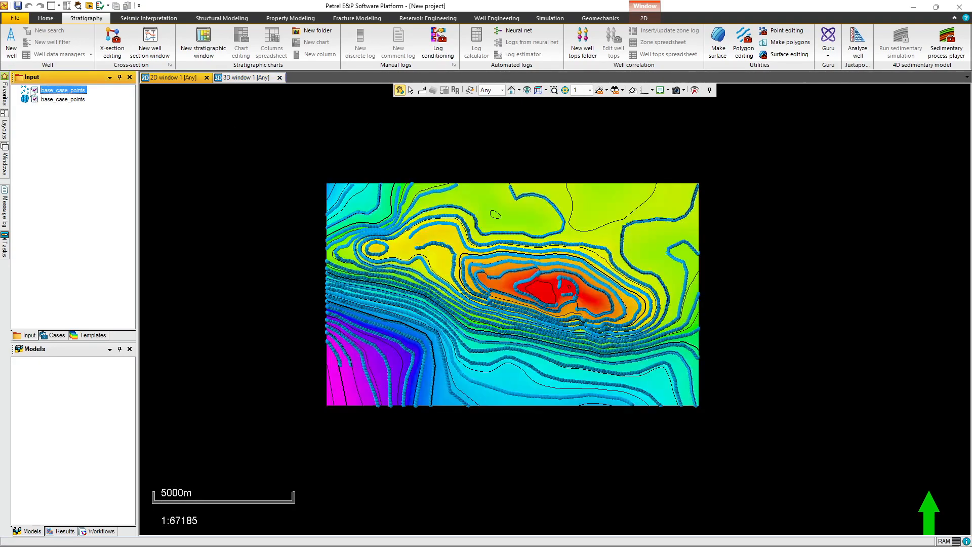
left_click(35, 90)
scroll(516, 274, "up", 2)
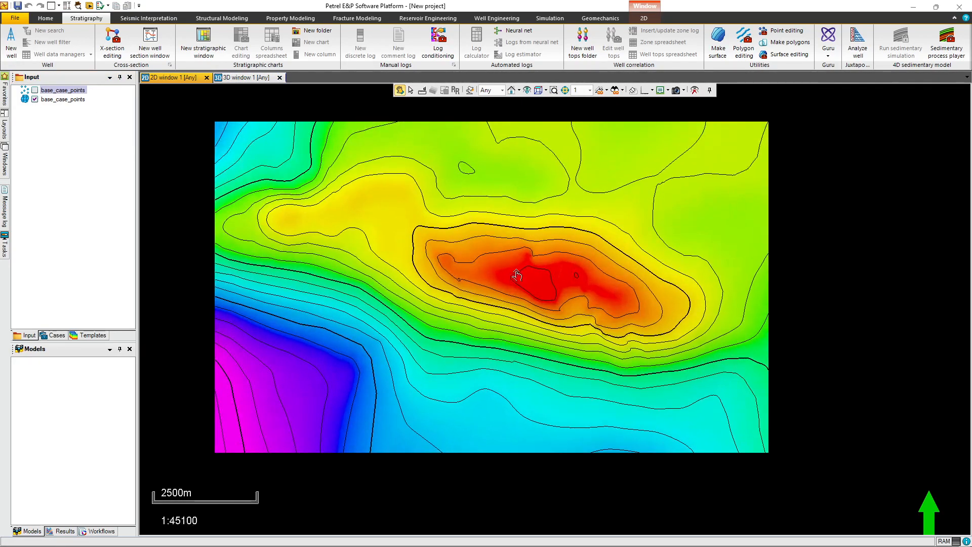
scroll(516, 275, "down", 1)
left_click_drag(559, 283, 598, 310)
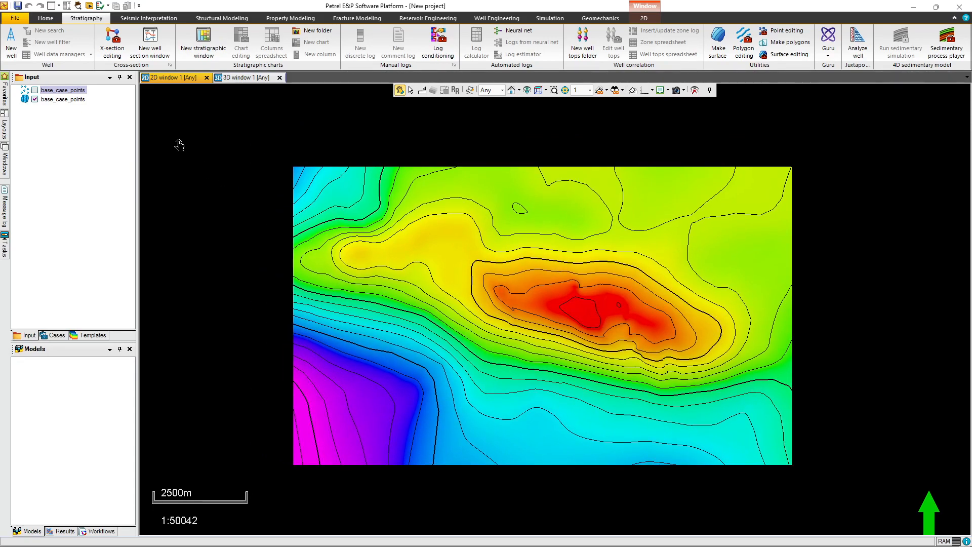
- Turn on contour line annotation in the style settings of the base_case_points surface for the 2D window
left_click(66, 100)
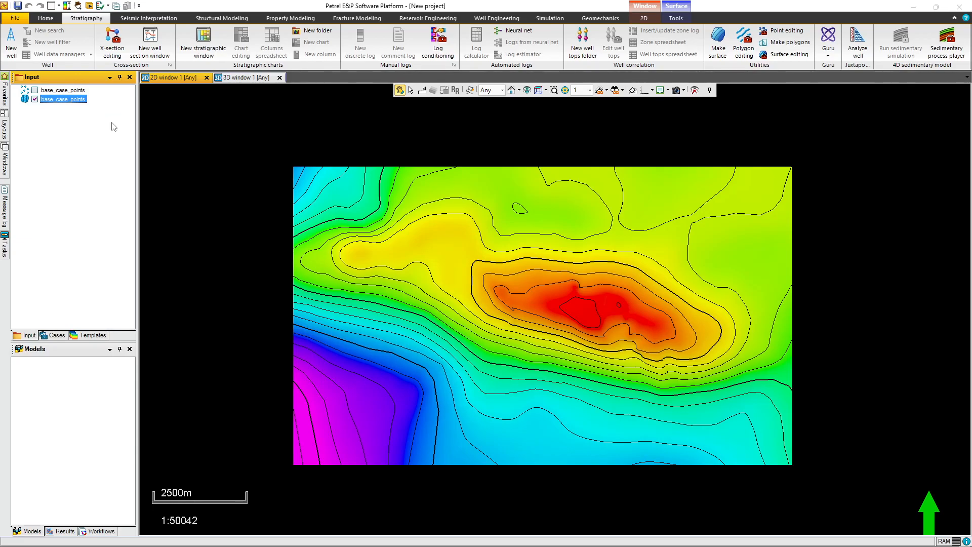
left_click_drag(610, 177, 261, 100)
left_click(313, 97)
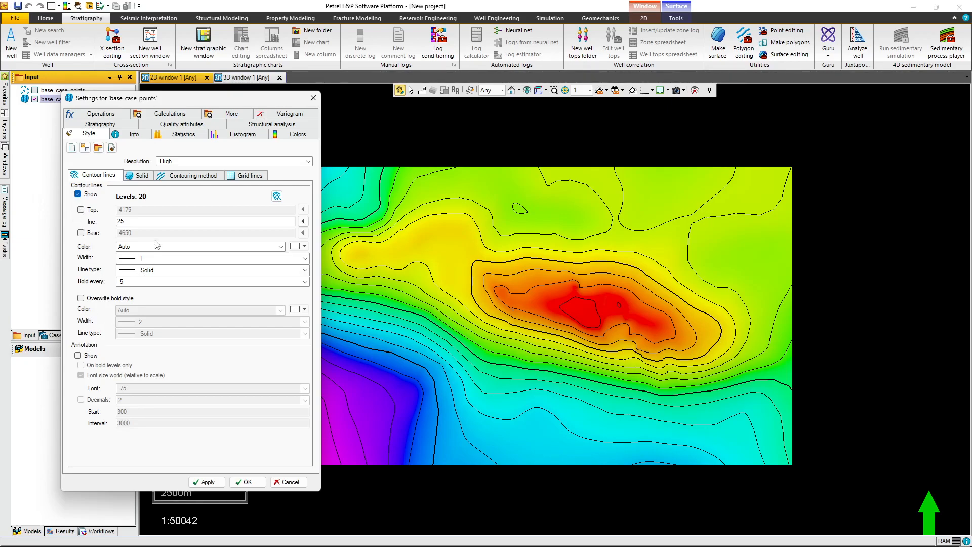
left_click(79, 355)
left_click(200, 482)
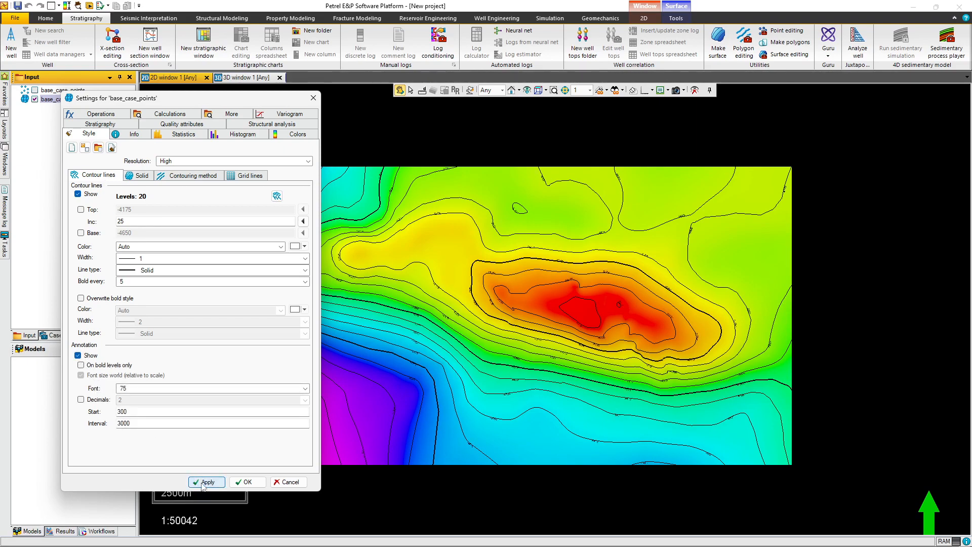
- Try a contour annotation font size of 400 on the 2D map, and settle on 200
left_click(152, 390)
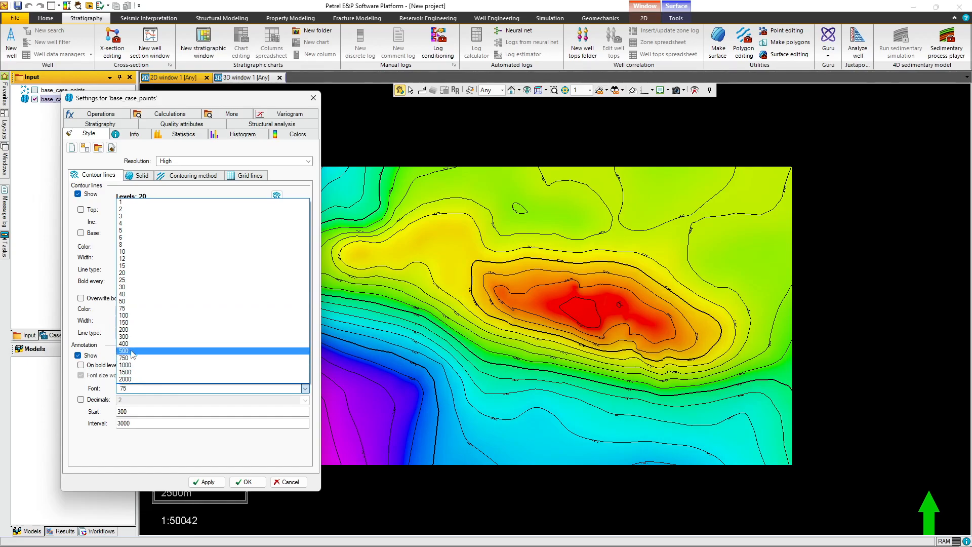
left_click(152, 356)
left_click(203, 481)
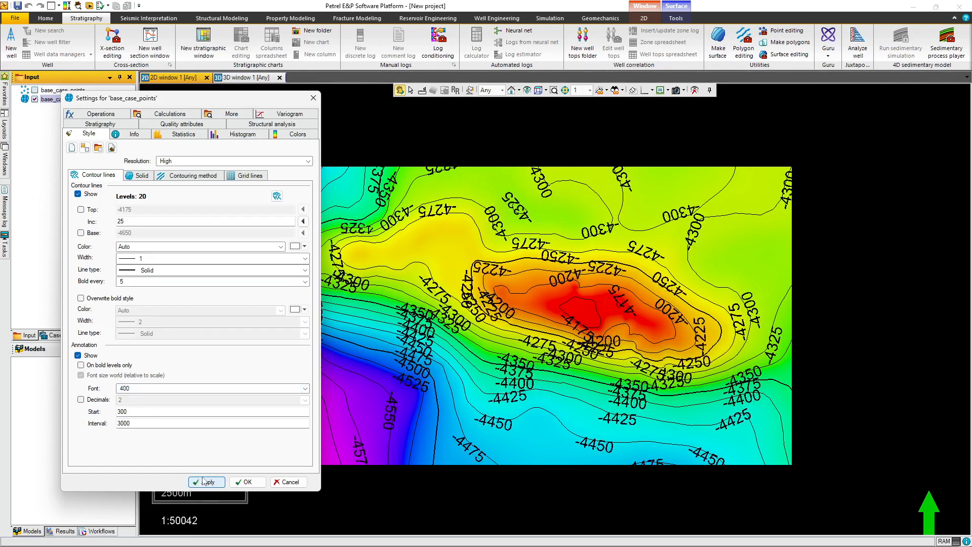
left_click(145, 390)
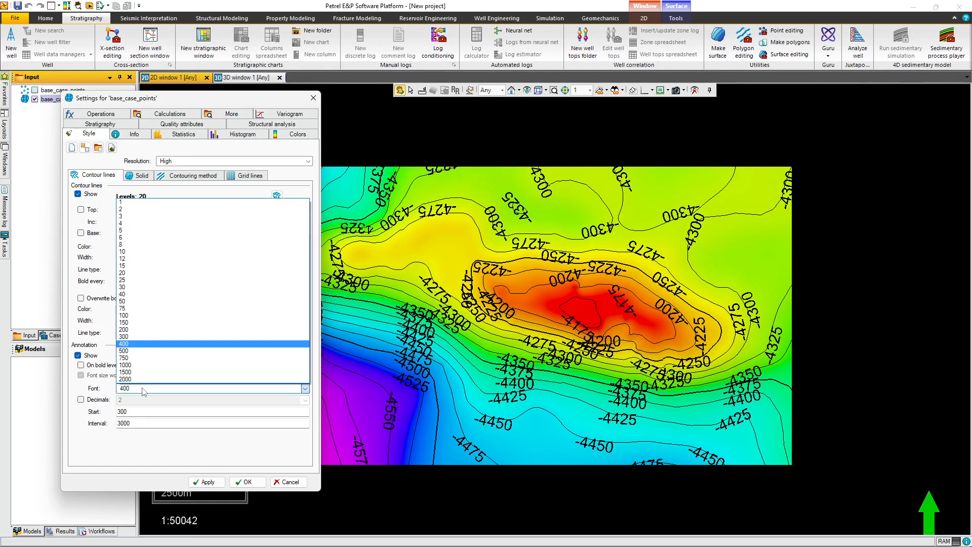
left_click(132, 330)
left_click(203, 482)
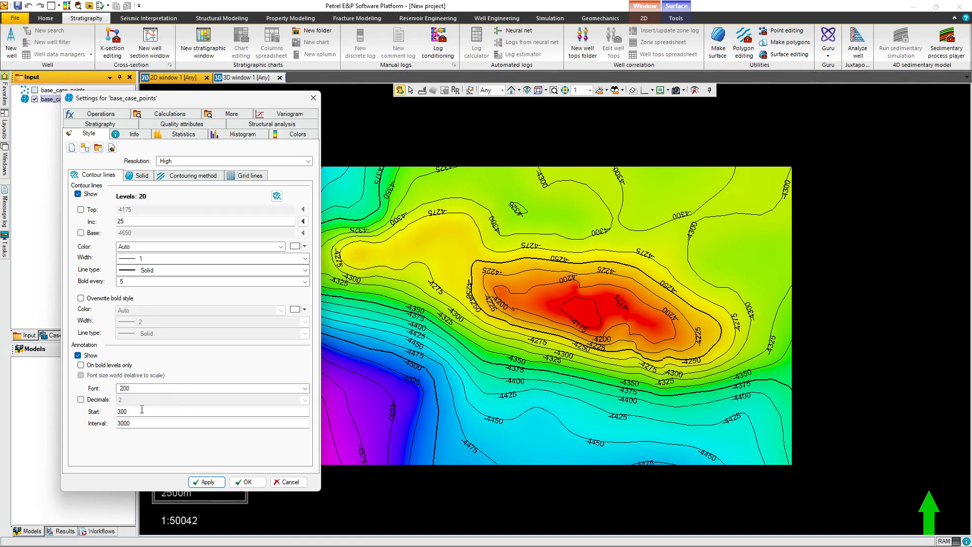
- Try a contour annotation interval of 30000 on the 2D map, and settle on 10000
left_click_drag(137, 424, 113, 423)
left_click(205, 481)
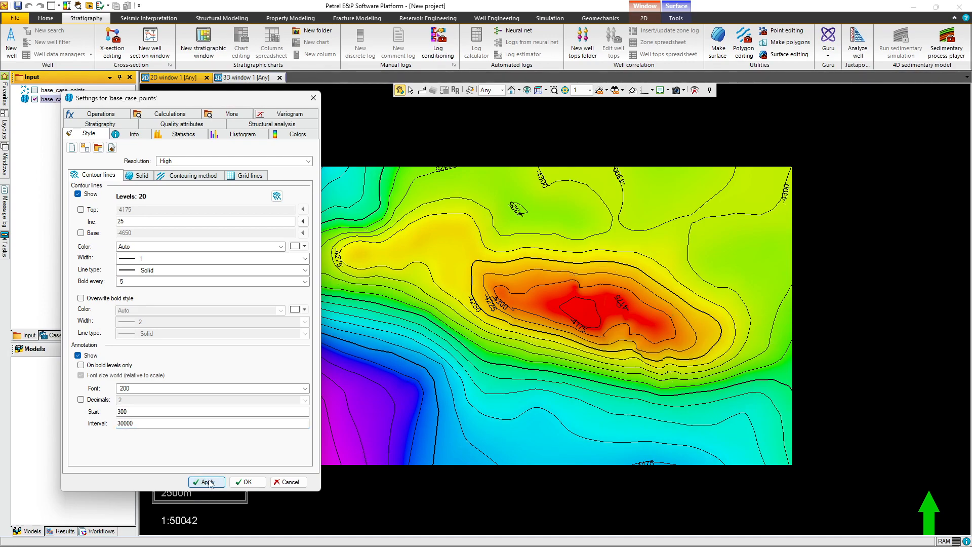
left_click_drag(136, 423, 99, 416)
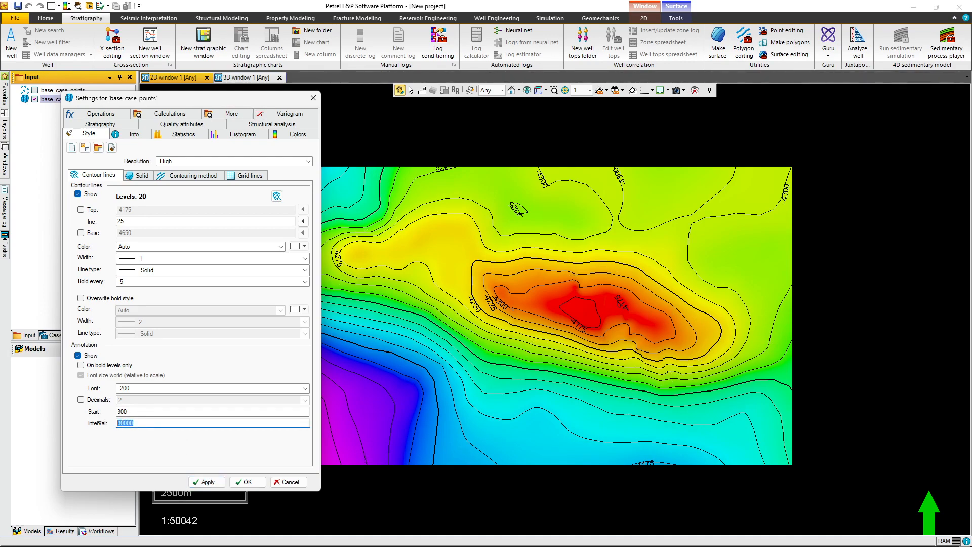
type("10000")
left_click(205, 481)
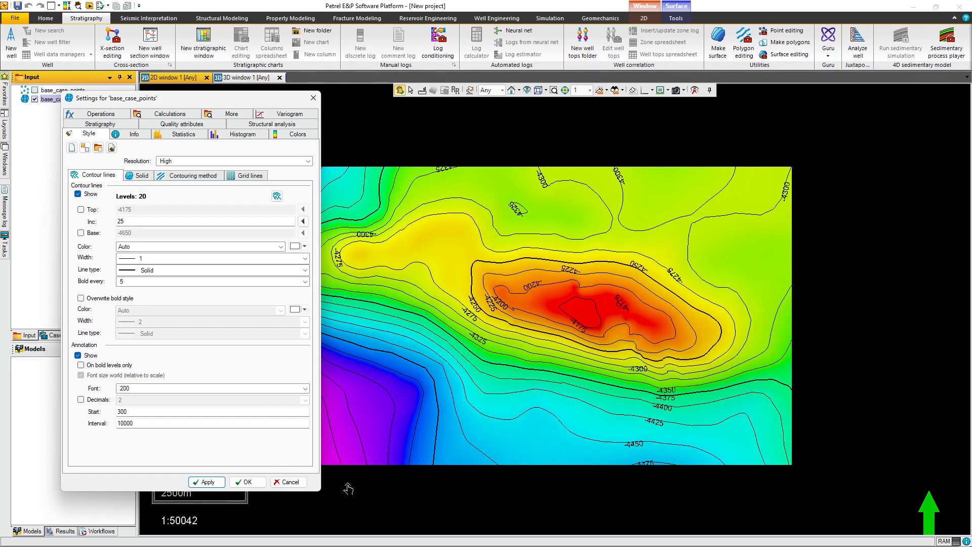
left_click(247, 482)
scroll(390, 299, "up", 2)
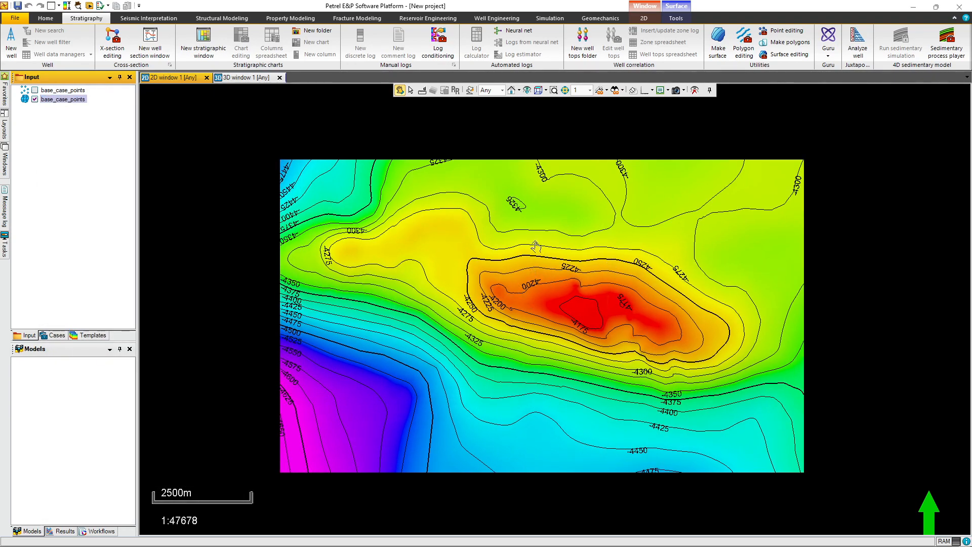
left_click_drag(622, 297, 530, 200)
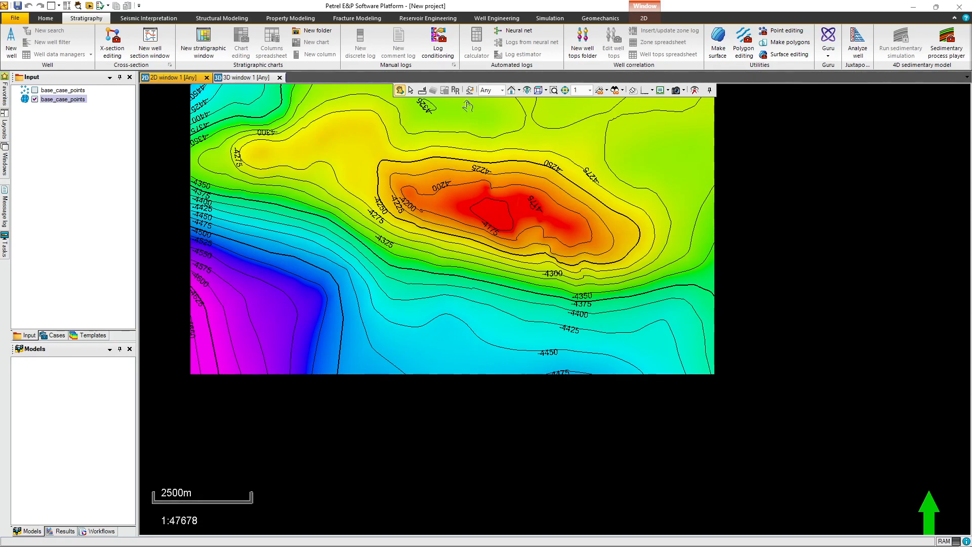
left_click_drag(446, 151, 489, 223)
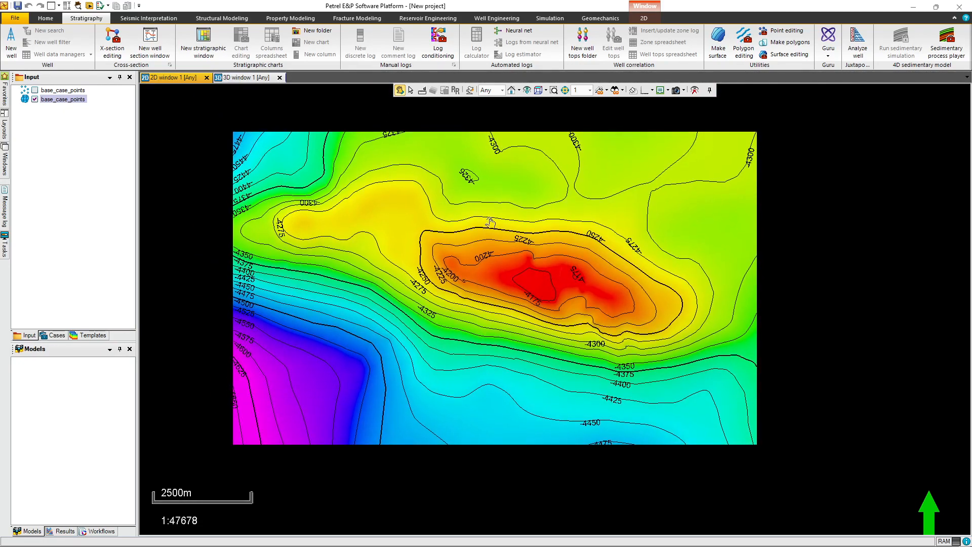
- Duplicate the base_case_points surface within the project's input data
left_click(71, 134)
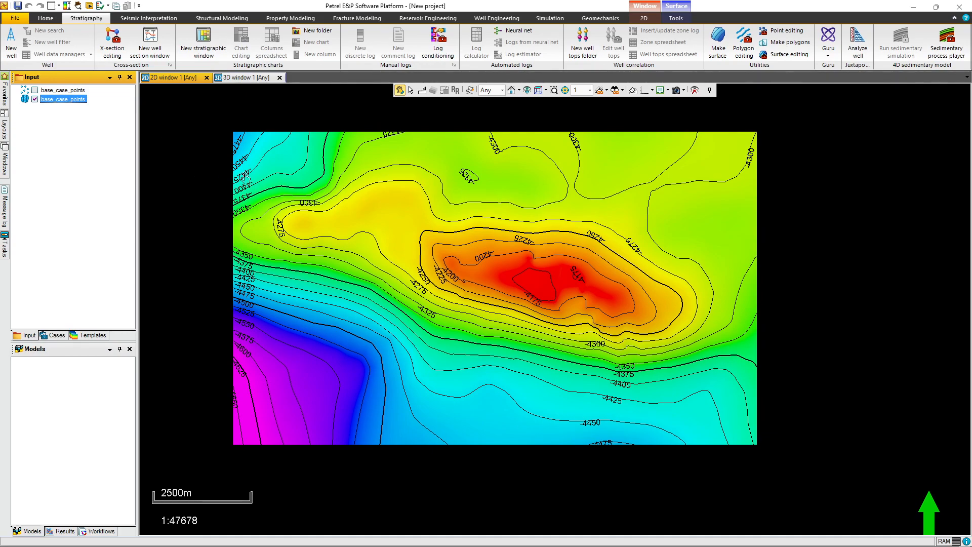
left_click(63, 90)
left_click(63, 103)
key("ctrl+c")
key("ctrl+v")
scroll(441, 303, "up", 1)
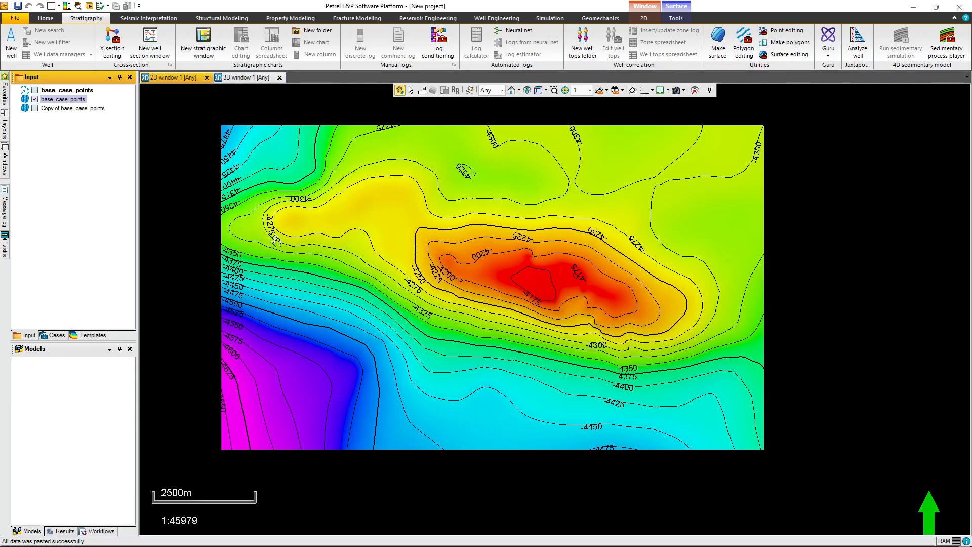
left_click(35, 109)
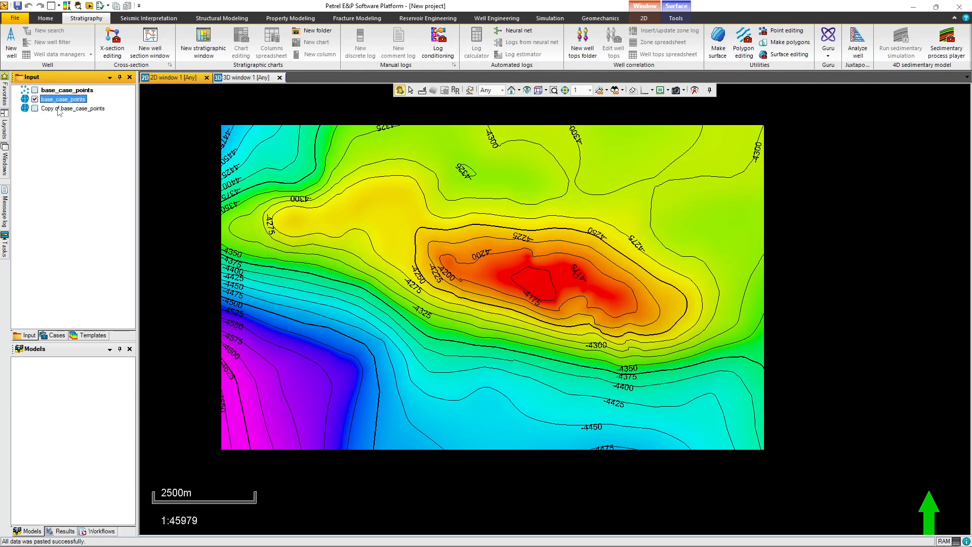
- Turn on contour line annotation for the base_case_points surface in the 3D window
left_click(245, 77)
left_click_drag(521, 258, 380, 195)
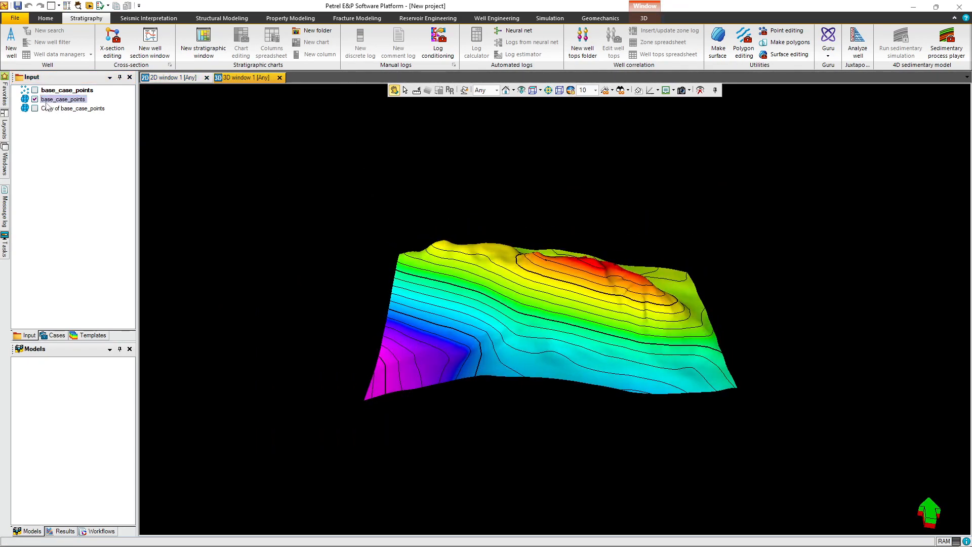
left_click_drag(544, 277, 550, 412)
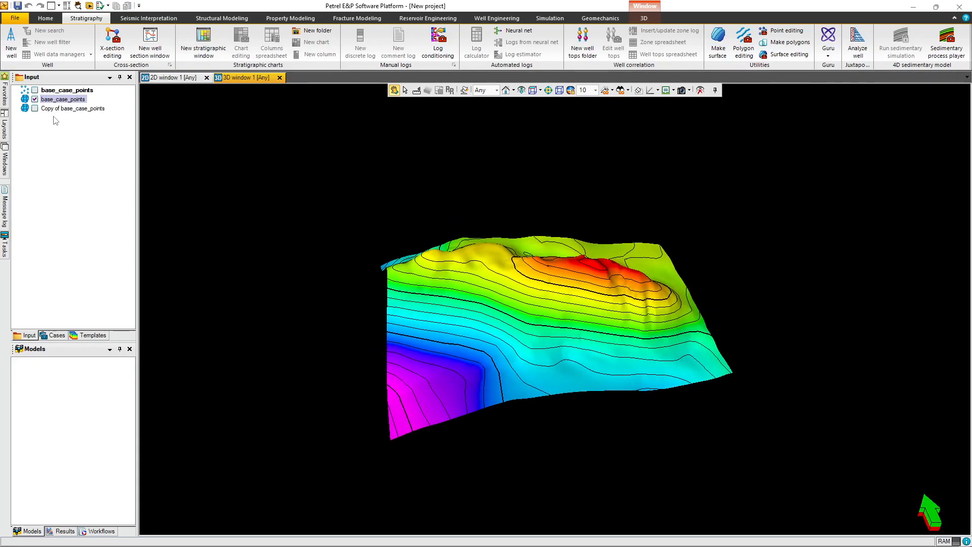
double_click(58, 101)
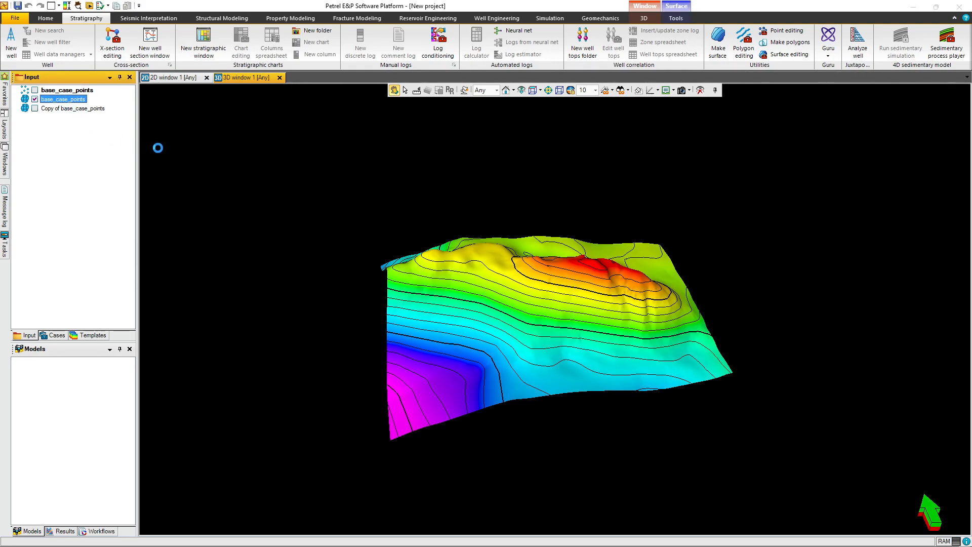
left_click(78, 356)
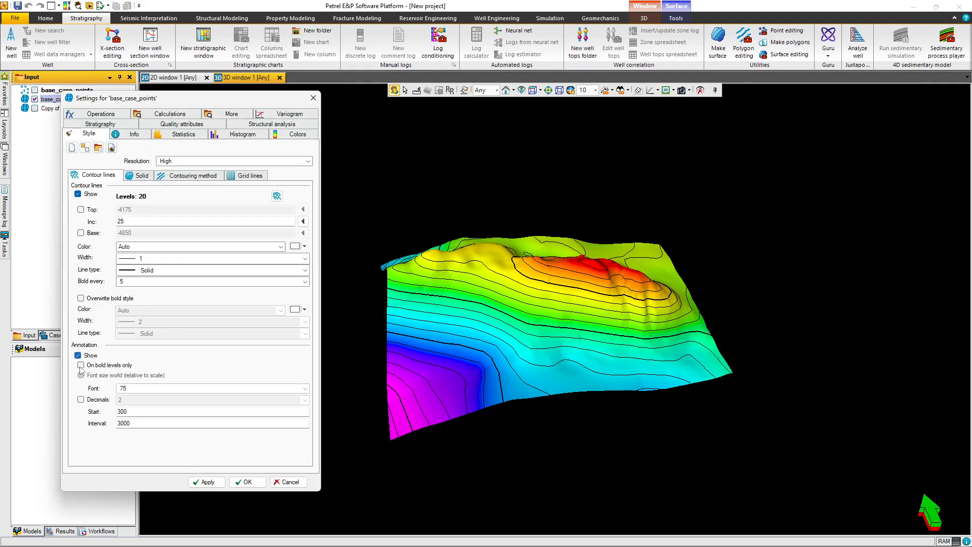
left_click(203, 483)
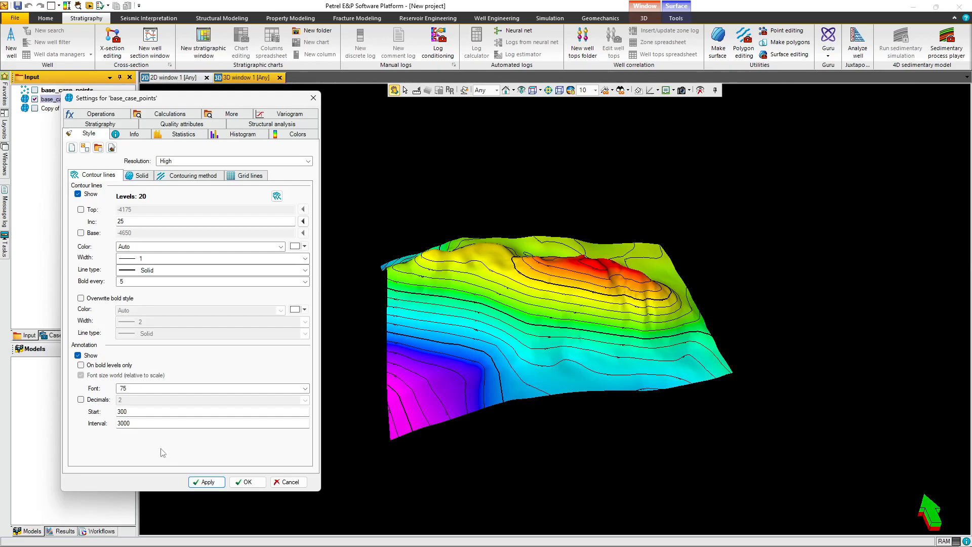
- Set the surface's contour annotation in the 3D window to font size 300 and interval 10000
left_click(141, 393)
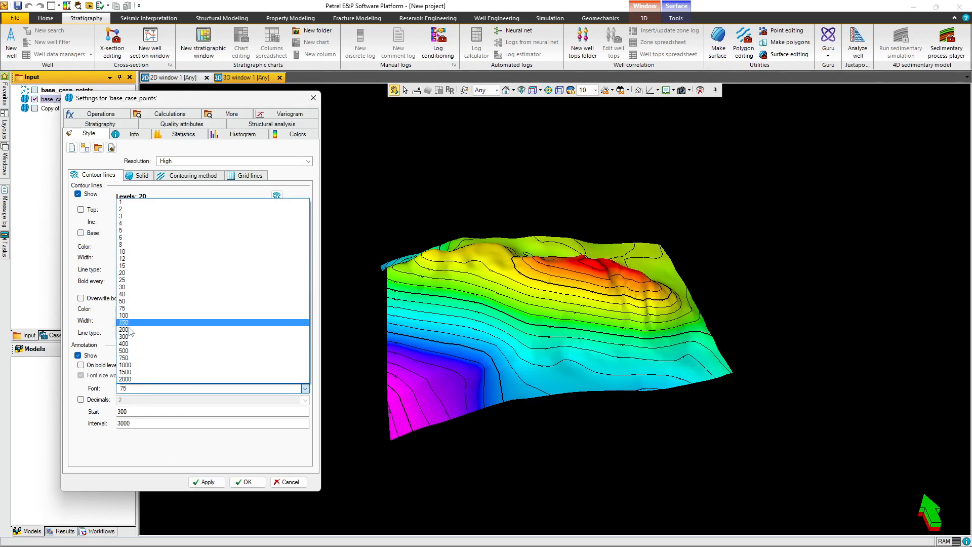
left_click(132, 335)
left_click(205, 481)
left_click_drag(140, 427, 77, 412)
type("1")
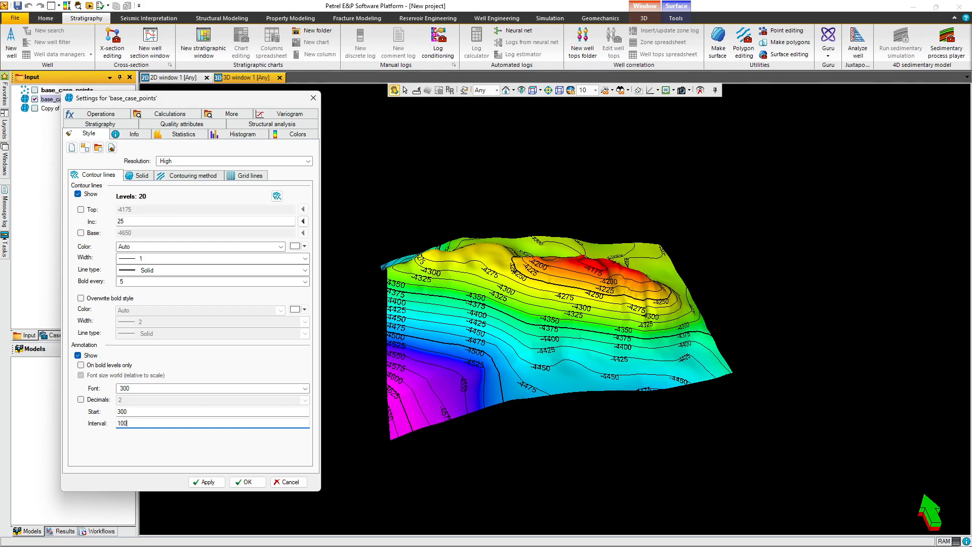
left_click(202, 482)
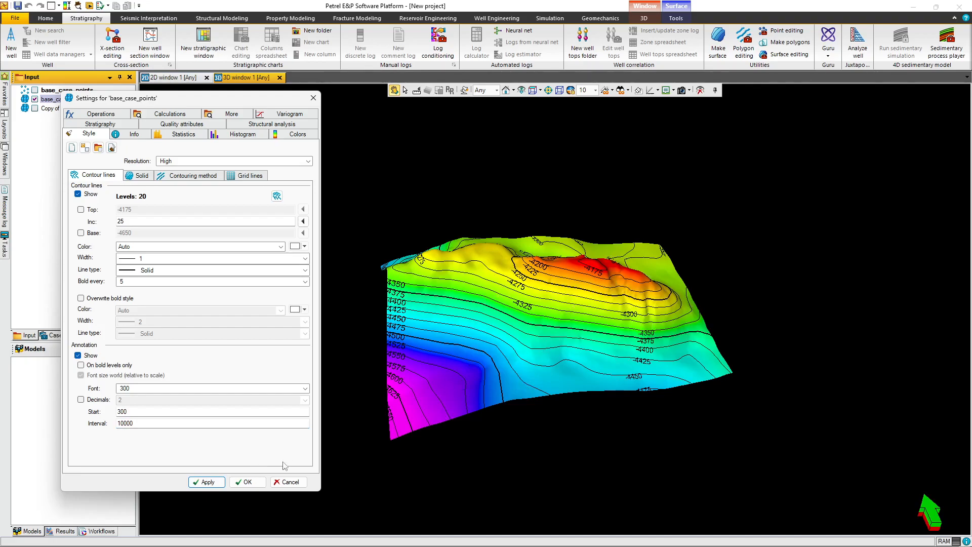
left_click(247, 481)
left_click_drag(550, 288, 554, 221)
scroll(571, 281, "up", 2)
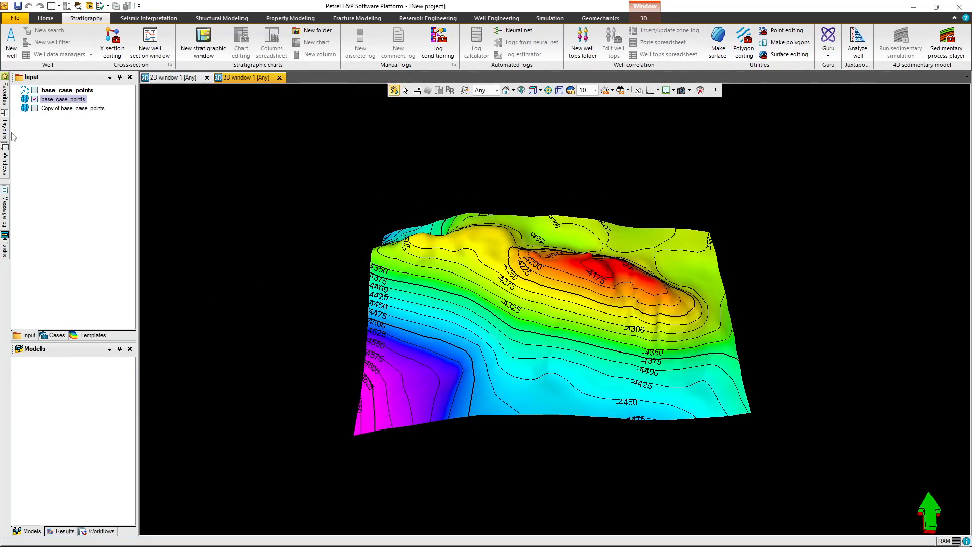
- Set the contour increment of the base_case_points surface in the 2D window to 20
left_click(163, 77)
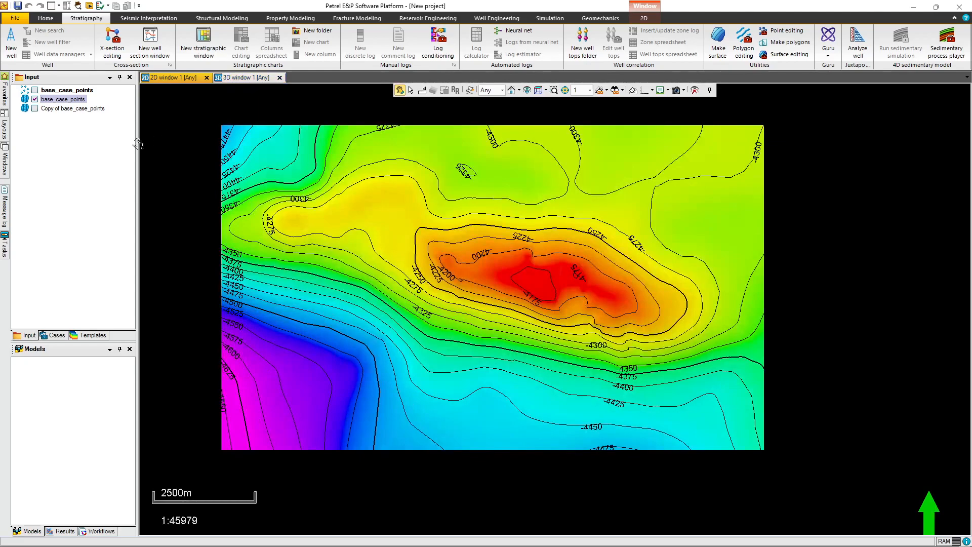
double_click(52, 100)
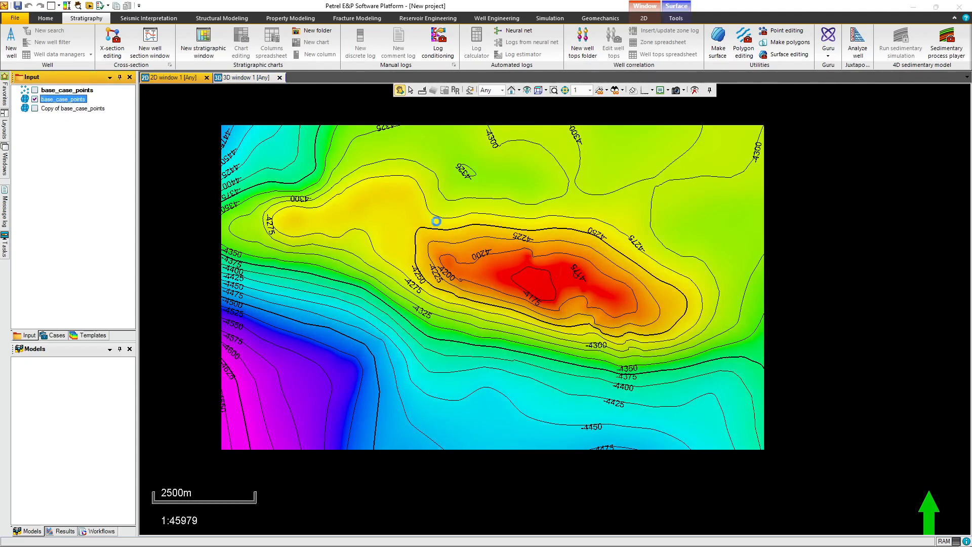
left_click_drag(126, 223, 92, 219)
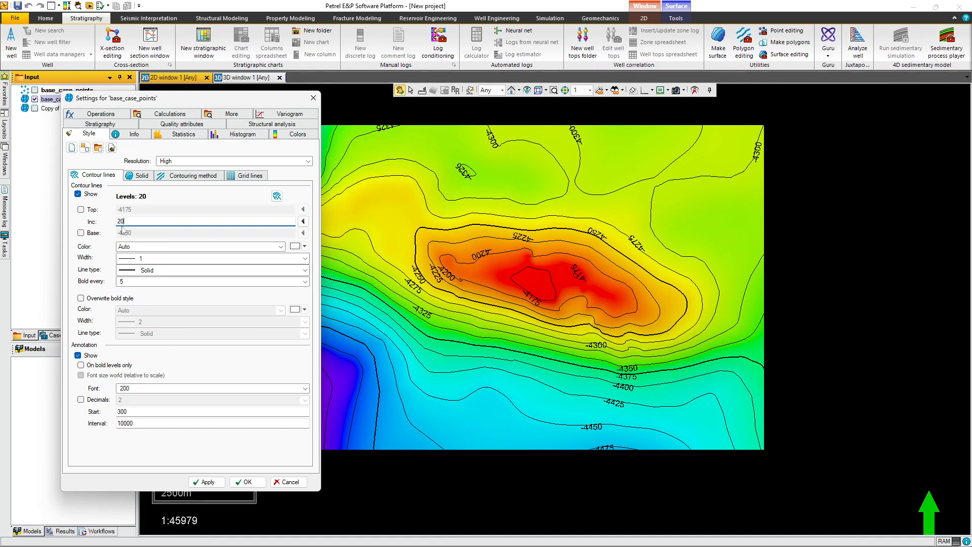
left_click(202, 482)
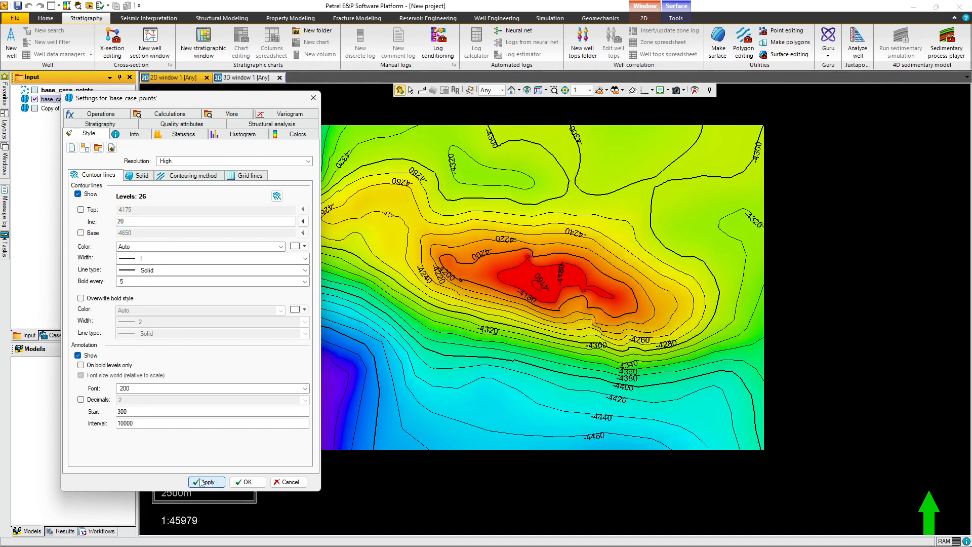
- Examine the labelled contours around the structural high in the 2D window to find the spill point depth
left_click(248, 482)
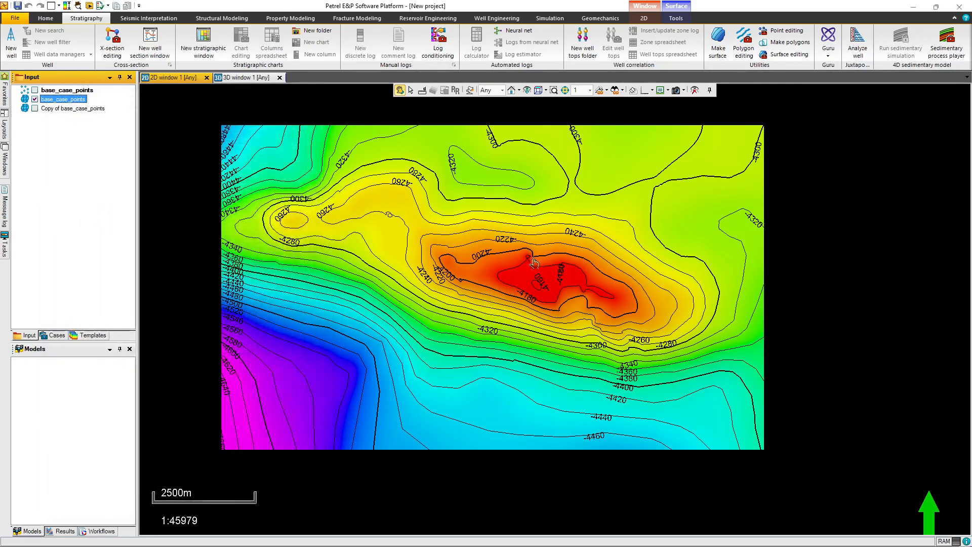
scroll(600, 280, "up", 3)
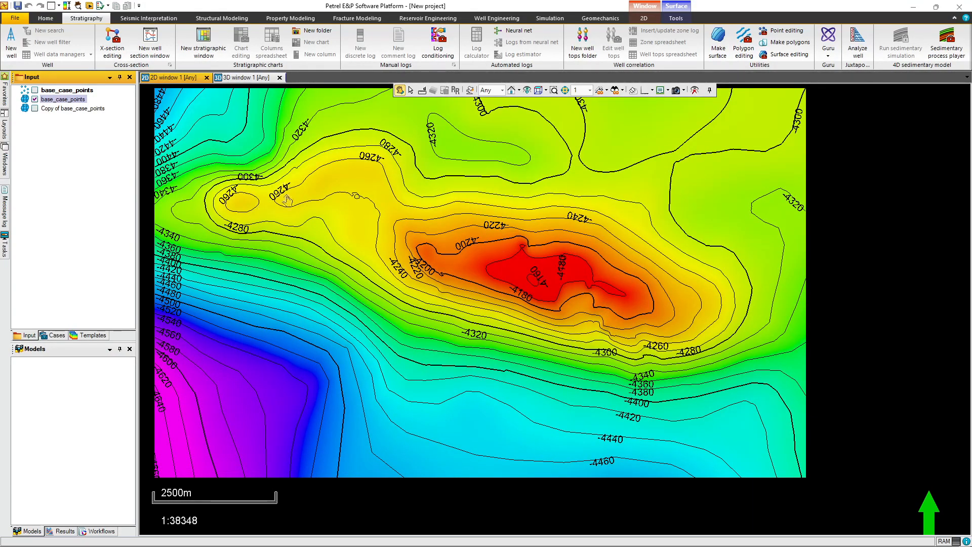
left_click_drag(267, 242, 377, 259)
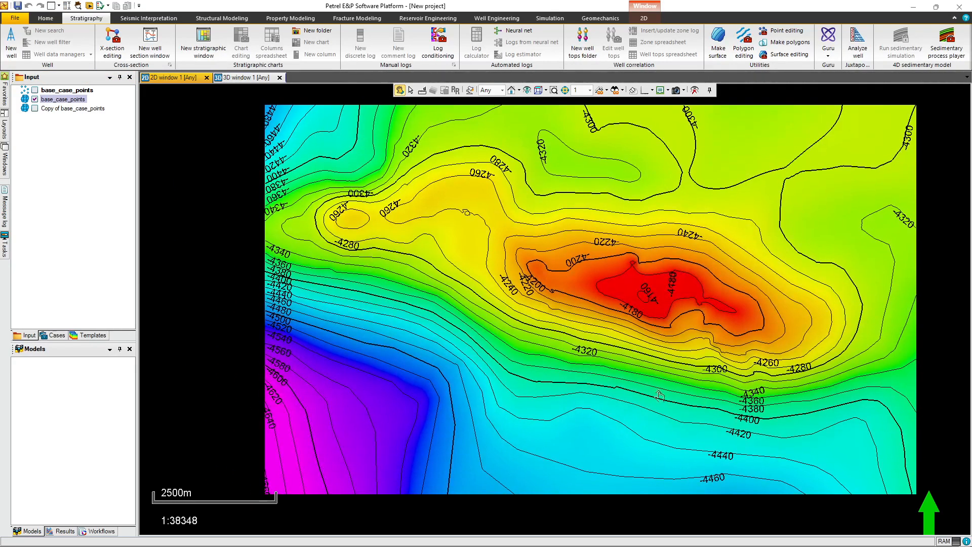
scroll(580, 361, "down", 3)
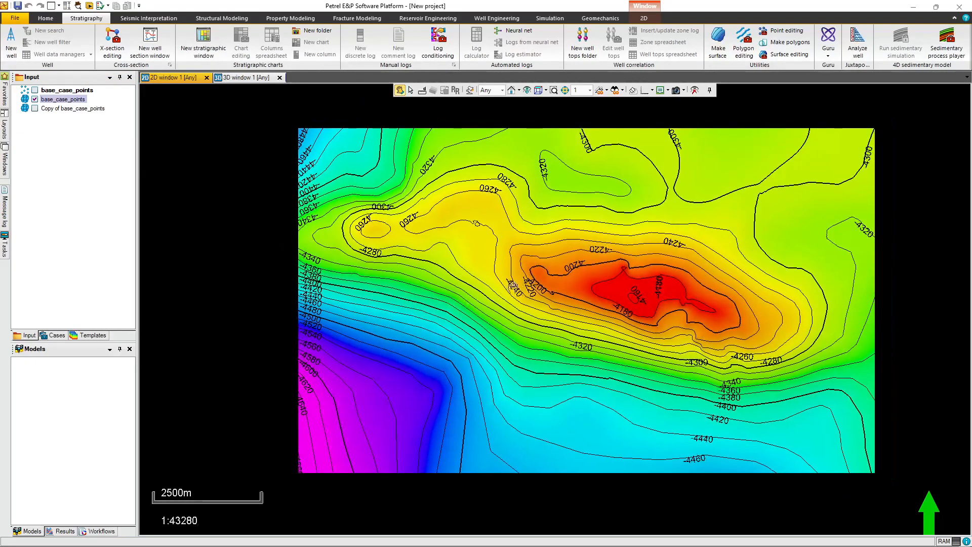
left_click_drag(526, 269, 354, 283)
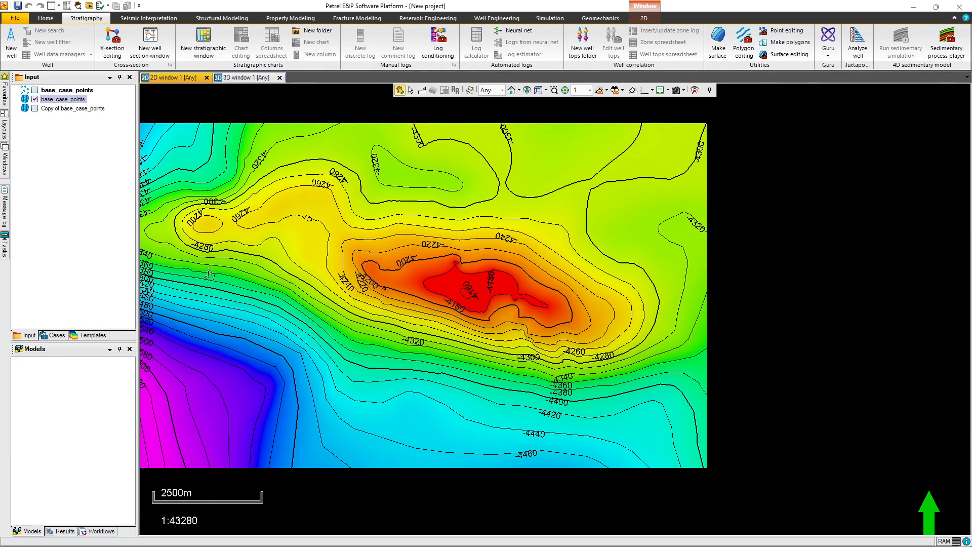
scroll(197, 249, "up", 3)
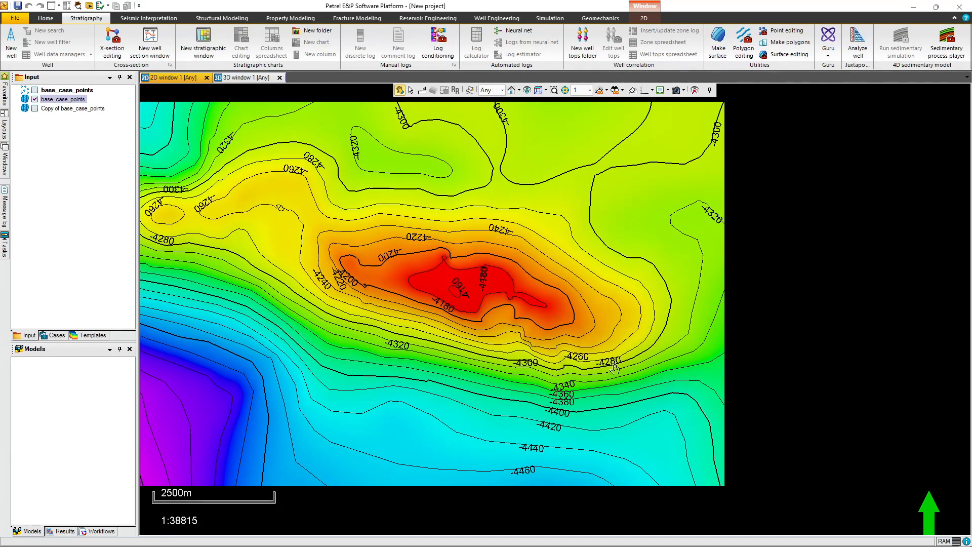
scroll(599, 369, "up", 2)
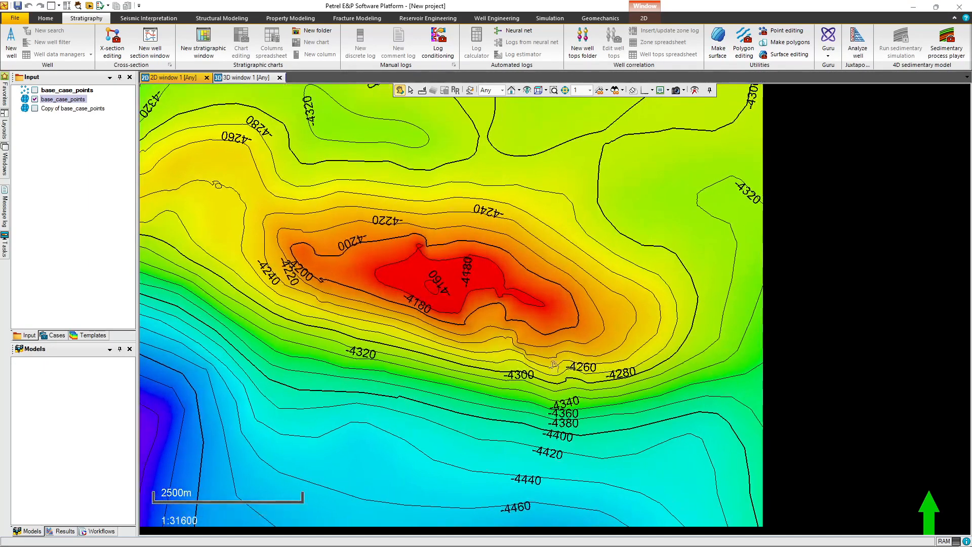
scroll(486, 384, "up", 6)
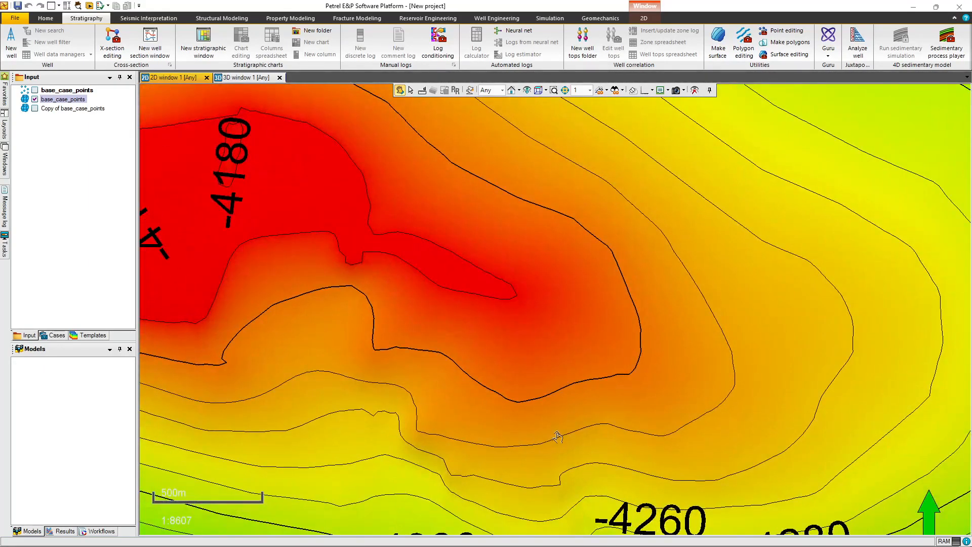
left_click_drag(557, 437, 500, 154)
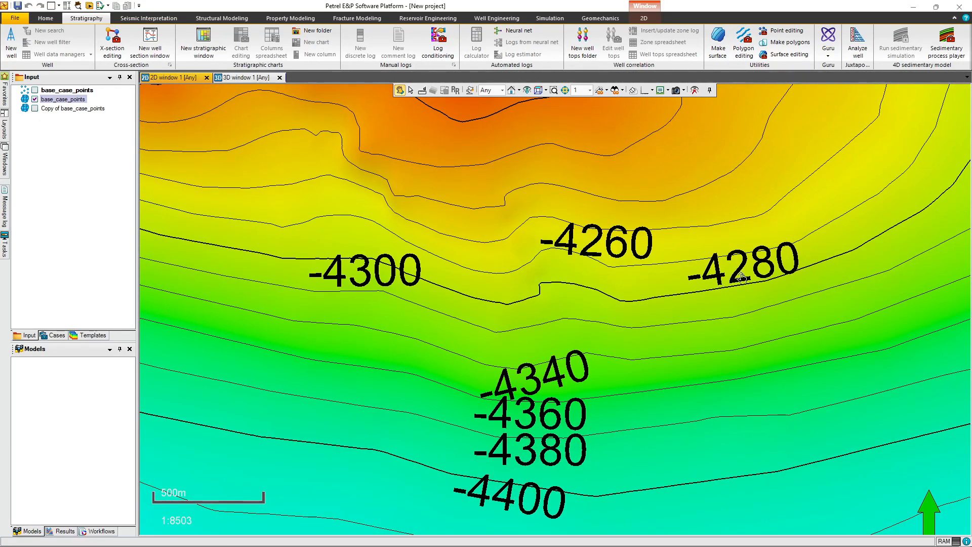
scroll(672, 311, "down", 2)
scroll(672, 311, "down", 2)
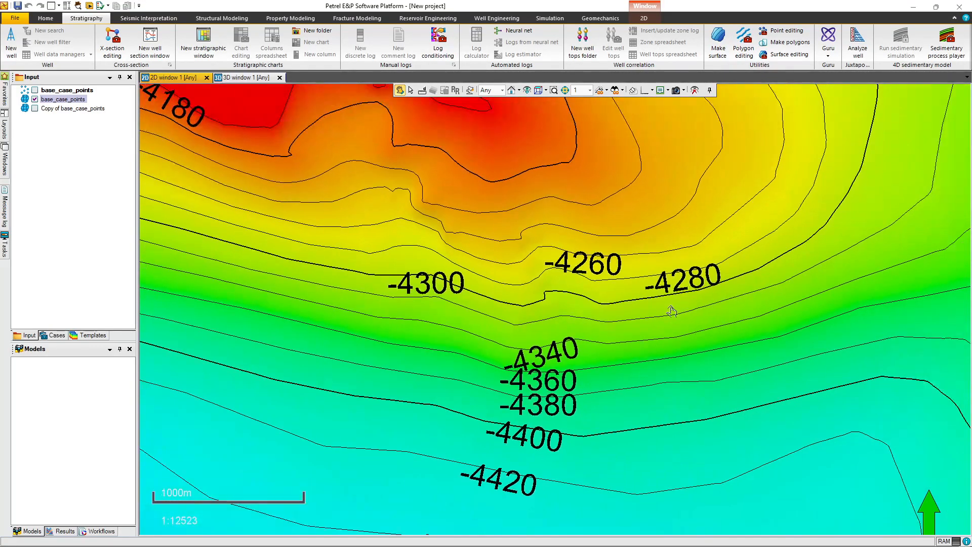
- Rename the copied base_case_points surface as spill point
left_click(72, 108)
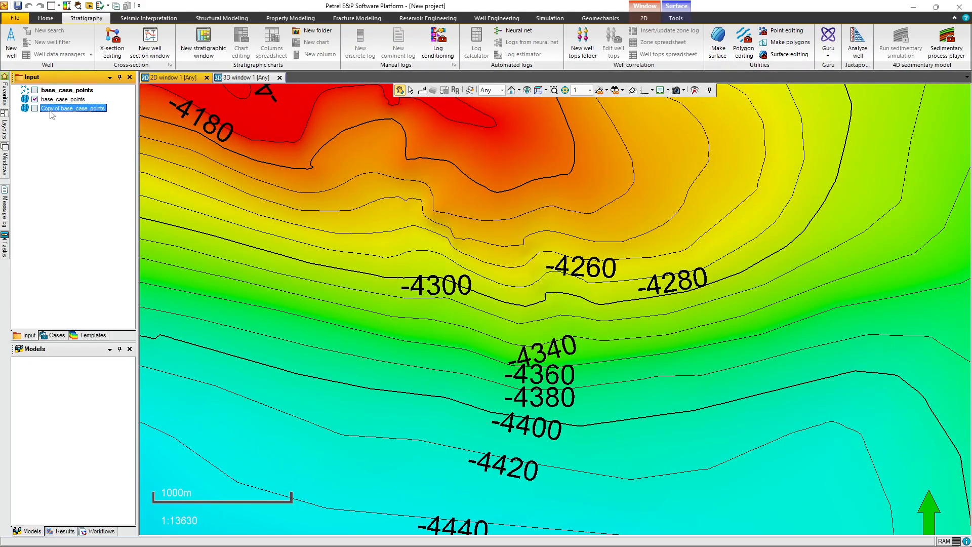
double_click(51, 109)
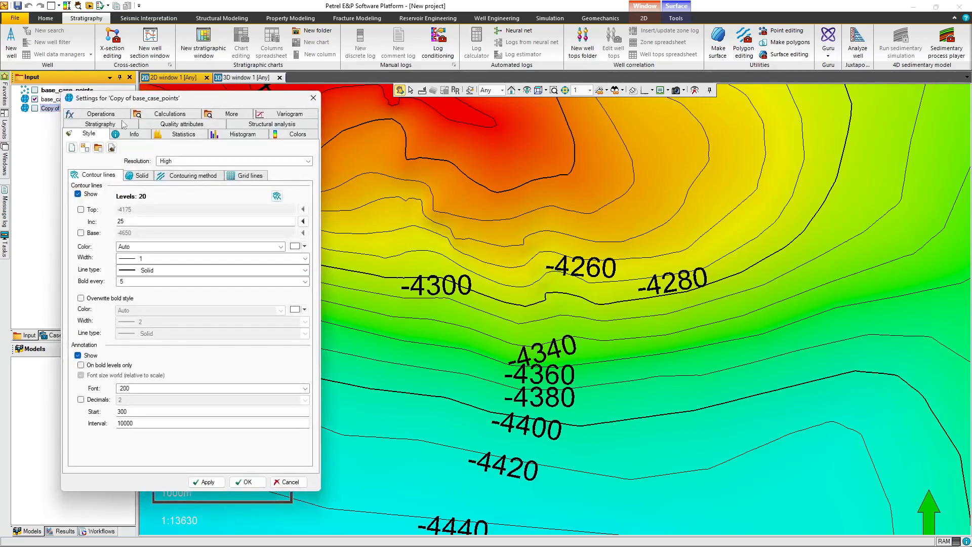
left_click_drag(156, 103, 434, 130)
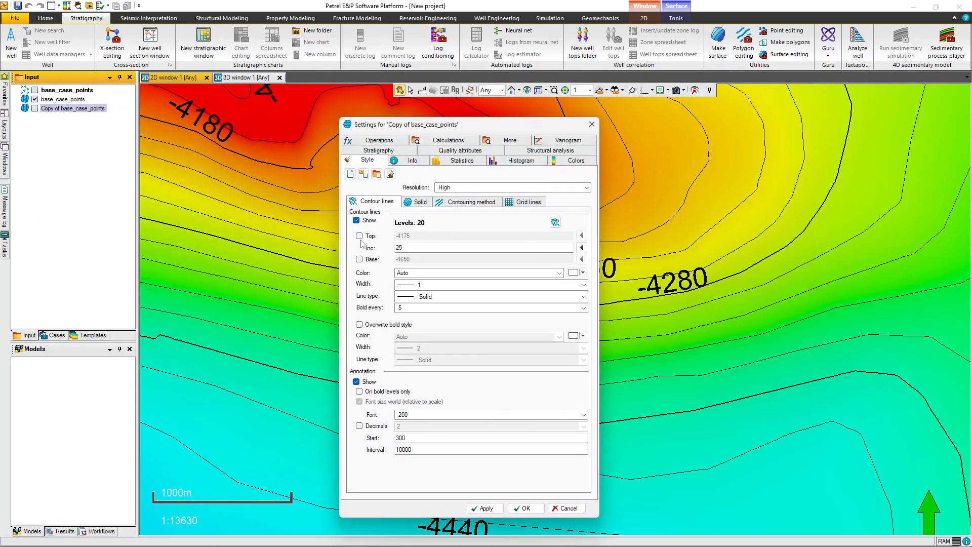
left_click(412, 160)
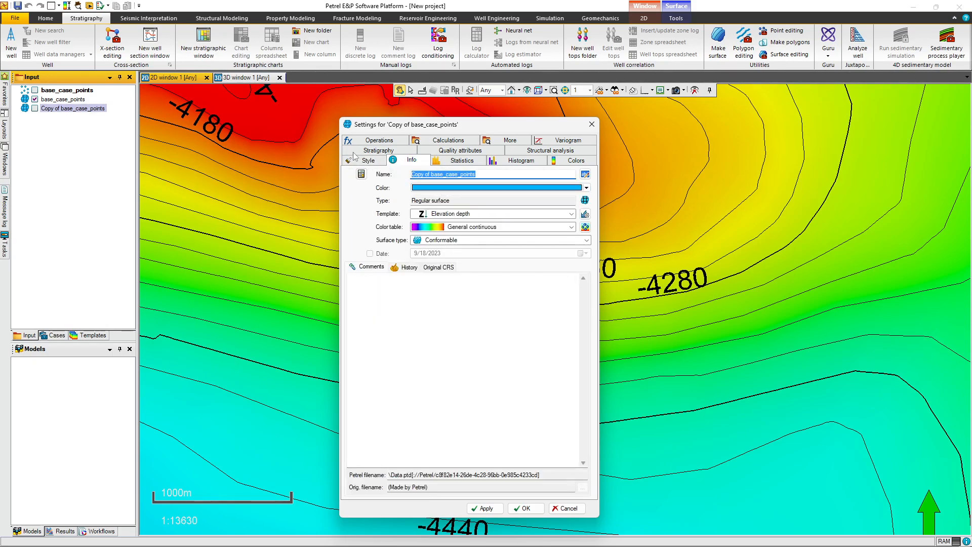
type("splill")
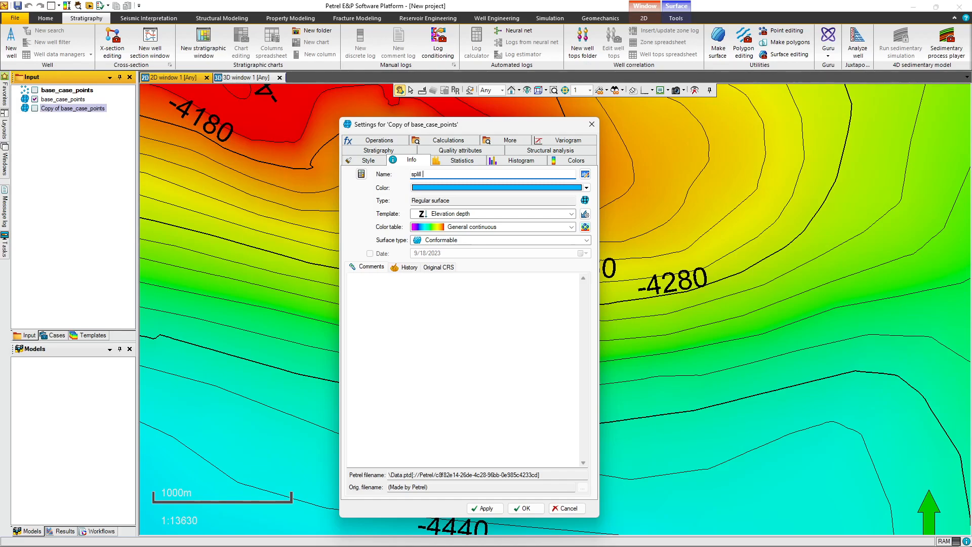
key("BackSpace")
key("BackSpace")
key("BackSpace")
key("BackSpace")
type("ill")
left_click(487, 507)
left_click(527, 508)
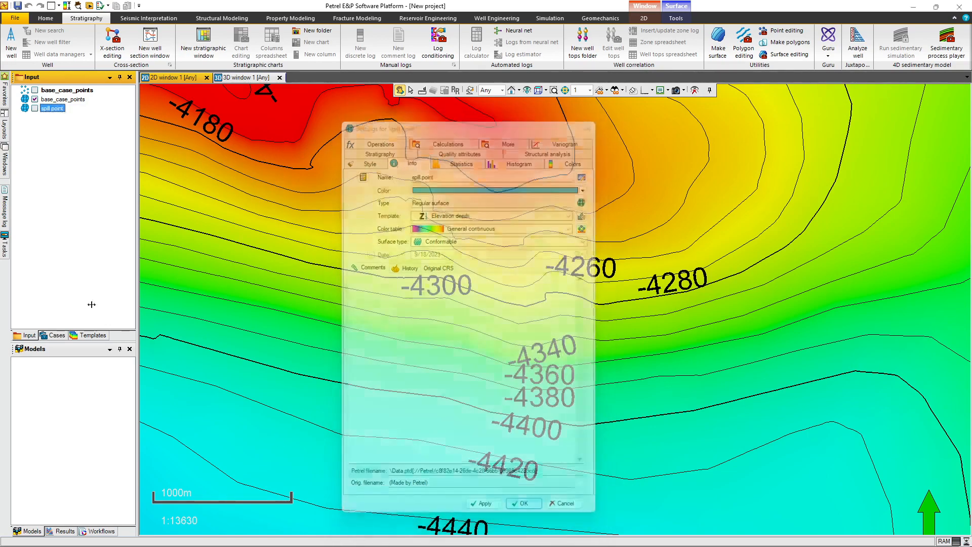
- Display the spill point surface together with the base_case_points surface in the 2D window
left_click(36, 101)
left_click(36, 109)
left_click(36, 109)
left_click(35, 99)
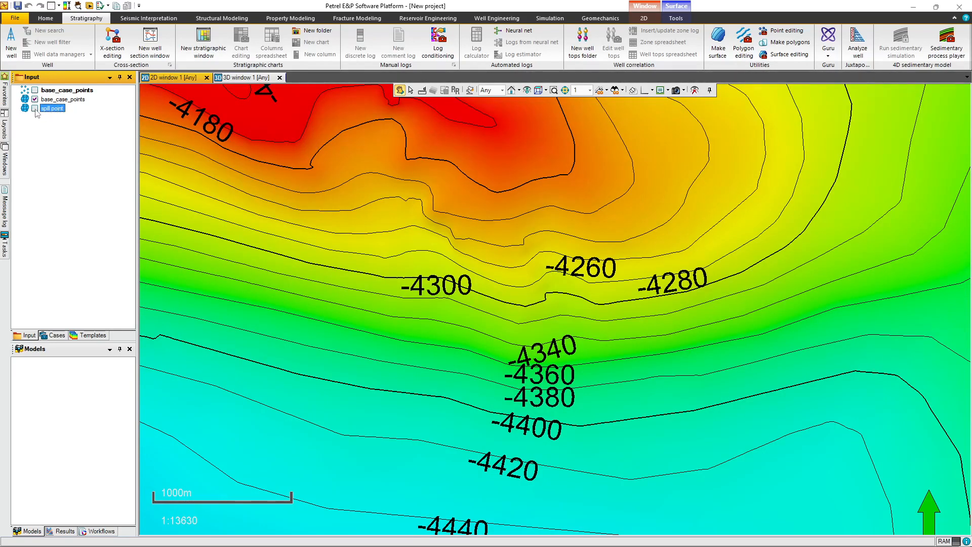
left_click(36, 109)
- Set the constant A in the spill point surface's calculations to -4280
right_click(48, 112)
left_click(49, 115)
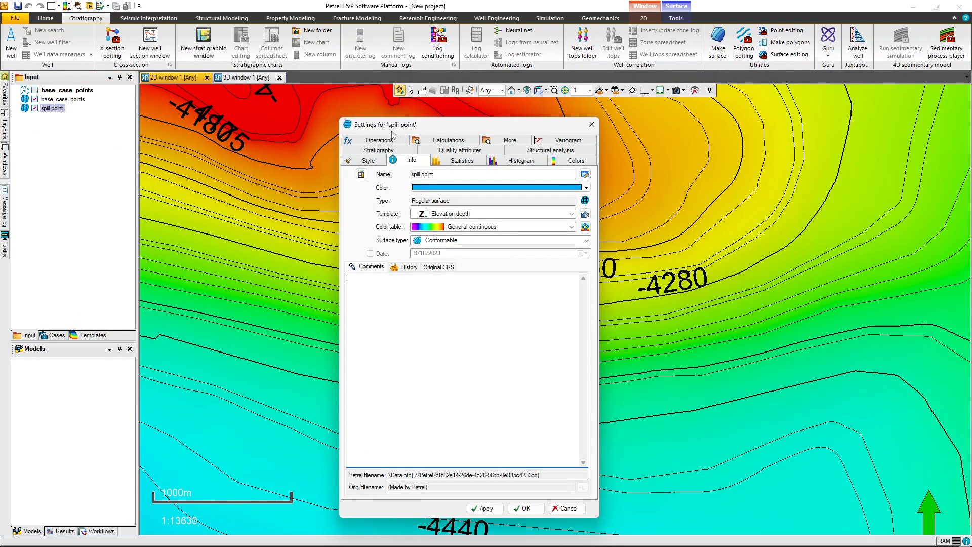
left_click_drag(389, 119, 152, 104)
left_click(136, 117)
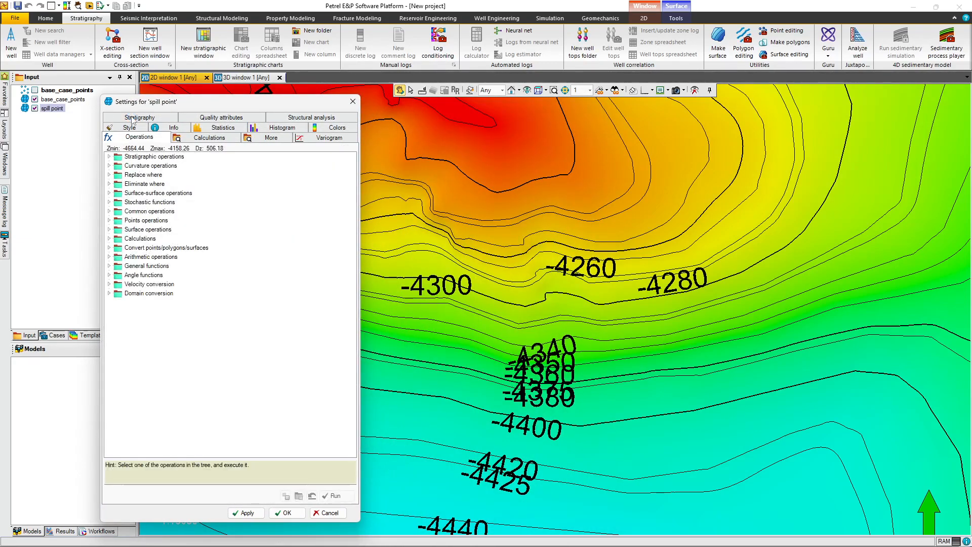
left_click(218, 138)
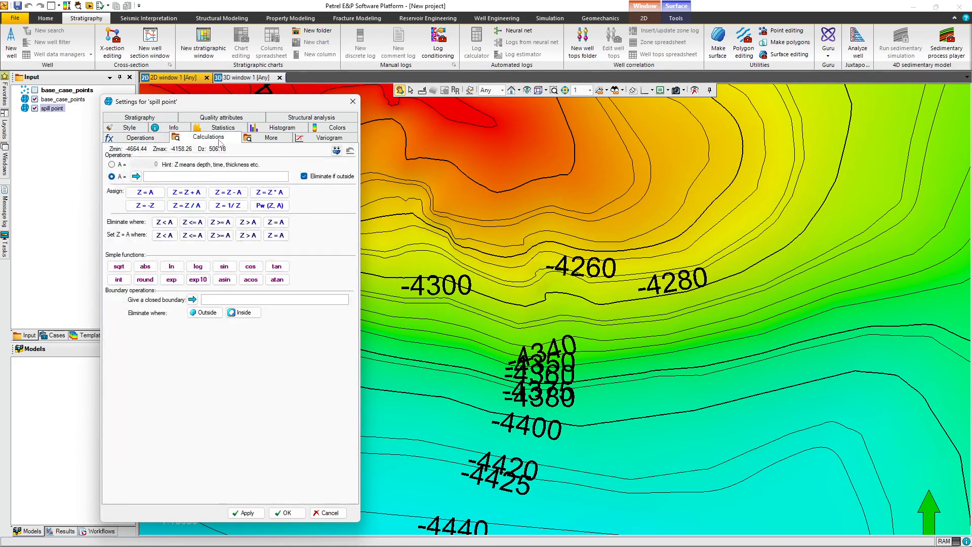
left_click(119, 164)
double_click(140, 164)
type("-428")
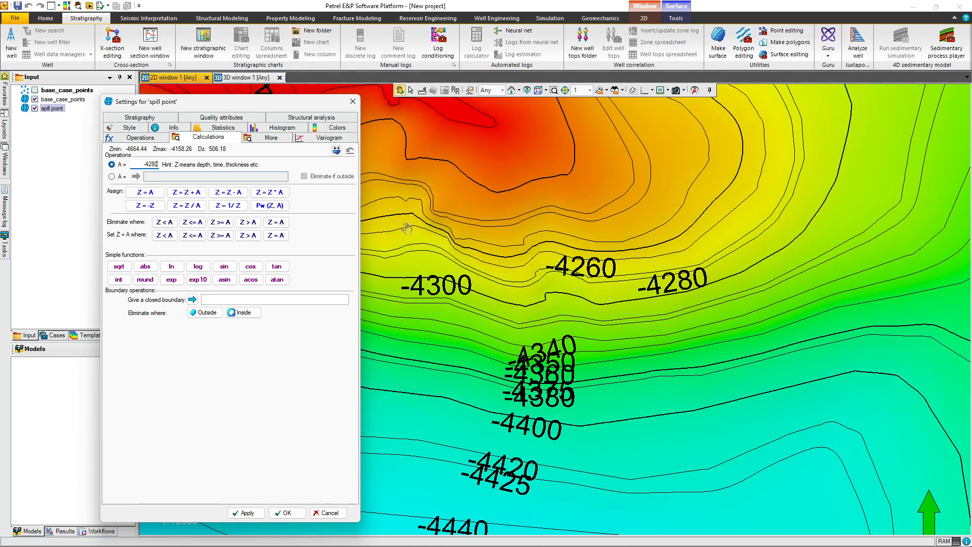
- Hide the base_case_points surface and assign the constant to the whole spill point surface with Z = A
left_click(36, 109)
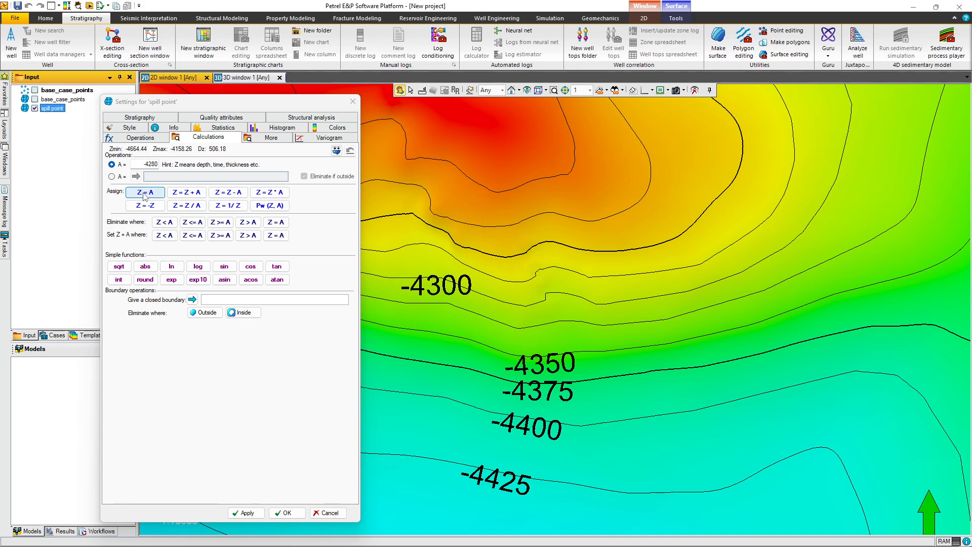
left_click(145, 193)
left_click(261, 510)
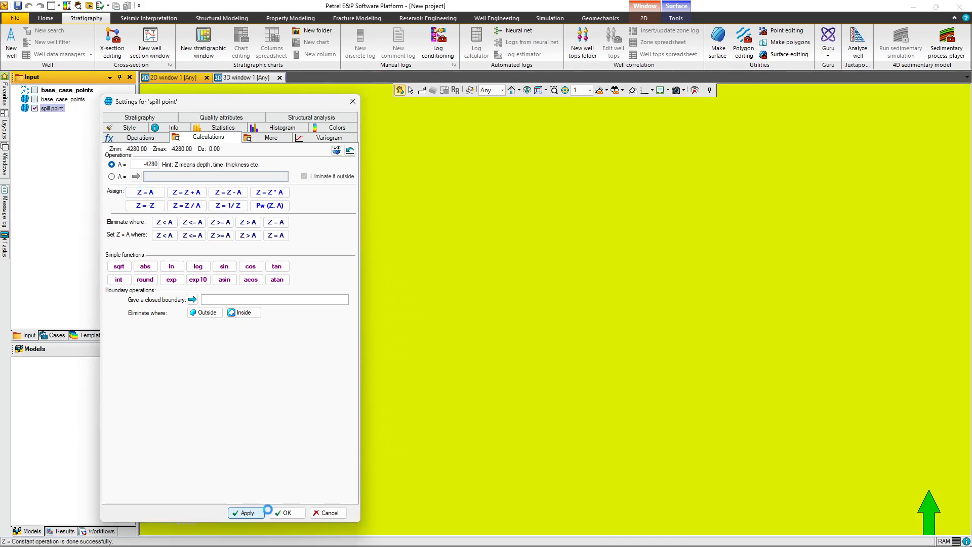
left_click(286, 512)
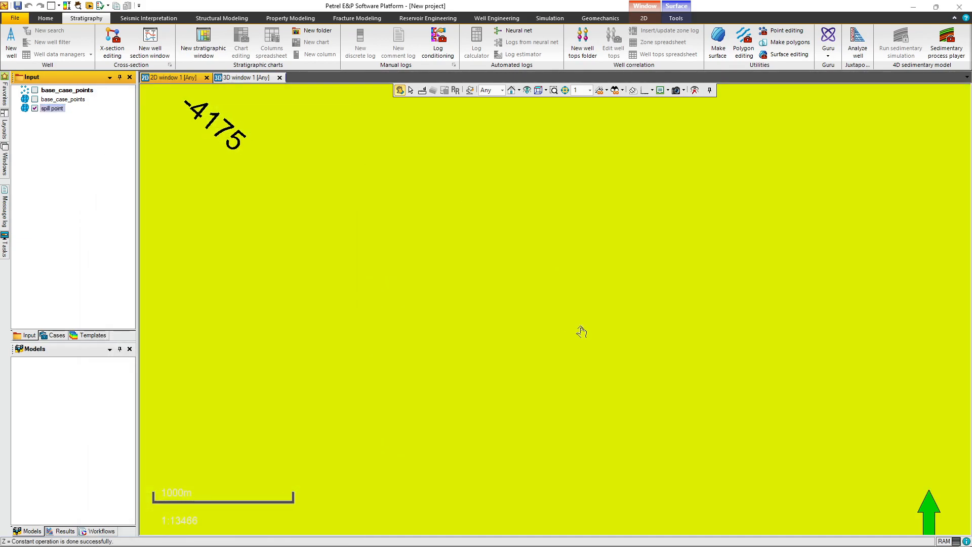
- Display the flat spill point surface together with the base_case_points surface in the 3D window
scroll(581, 331, "down", 10)
scroll(529, 238, "up", 3)
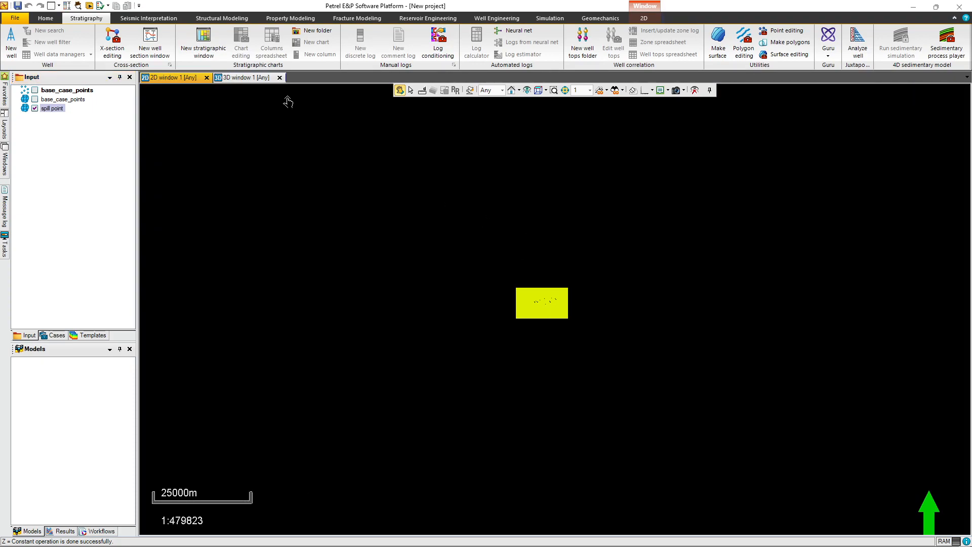
left_click(260, 80)
left_click_drag(550, 367, 488, 191)
left_click(34, 108)
left_click_drag(484, 278, 380, 250)
left_click_drag(556, 257, 532, 390)
left_click_drag(464, 261, 455, 243)
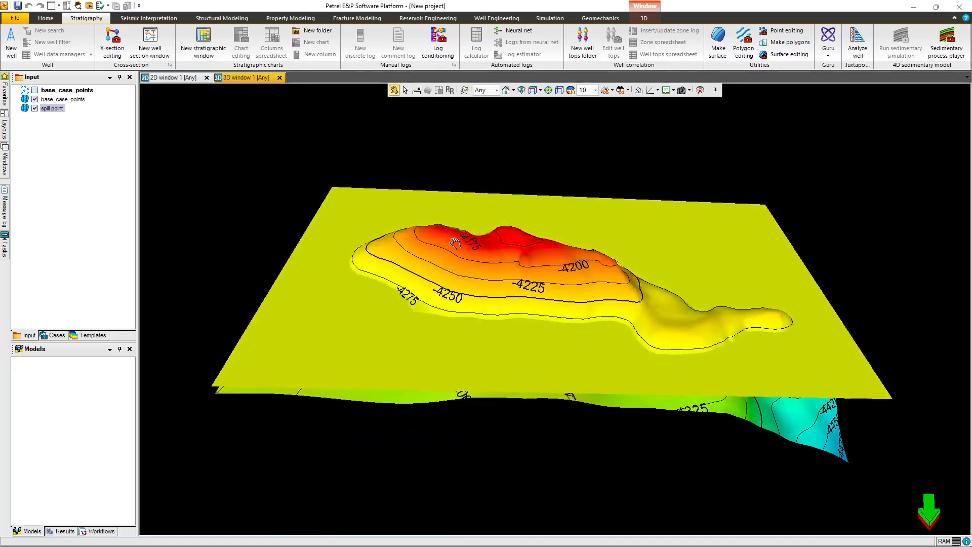
- Run the Volume below surface (constant level) calculation on the base_case_points surface with base level -4280
left_click(61, 100)
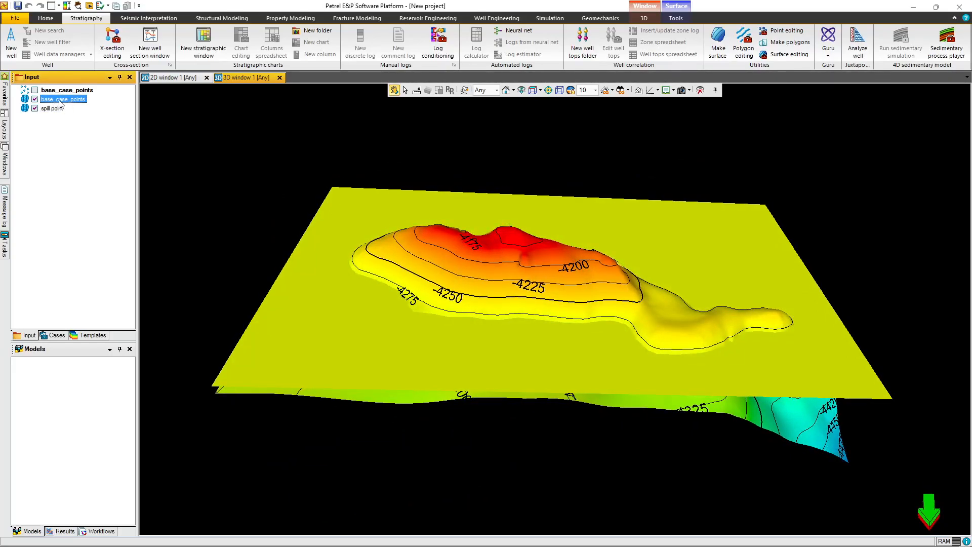
double_click(65, 104)
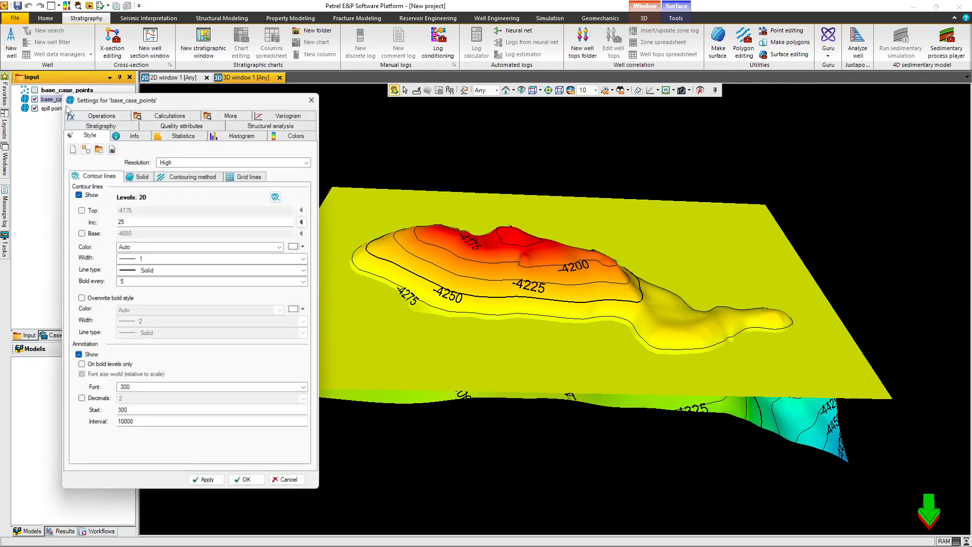
left_click_drag(104, 103, 560, 84)
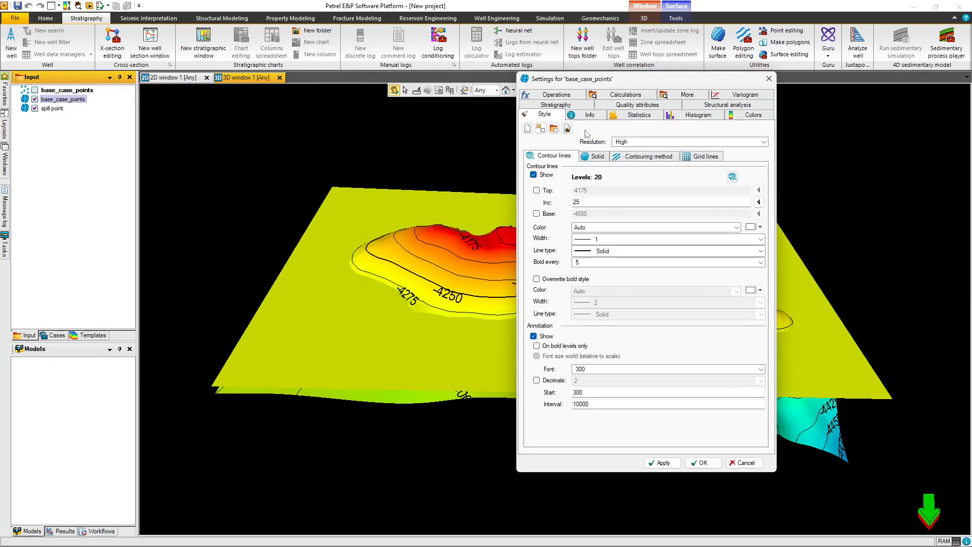
left_click(552, 96)
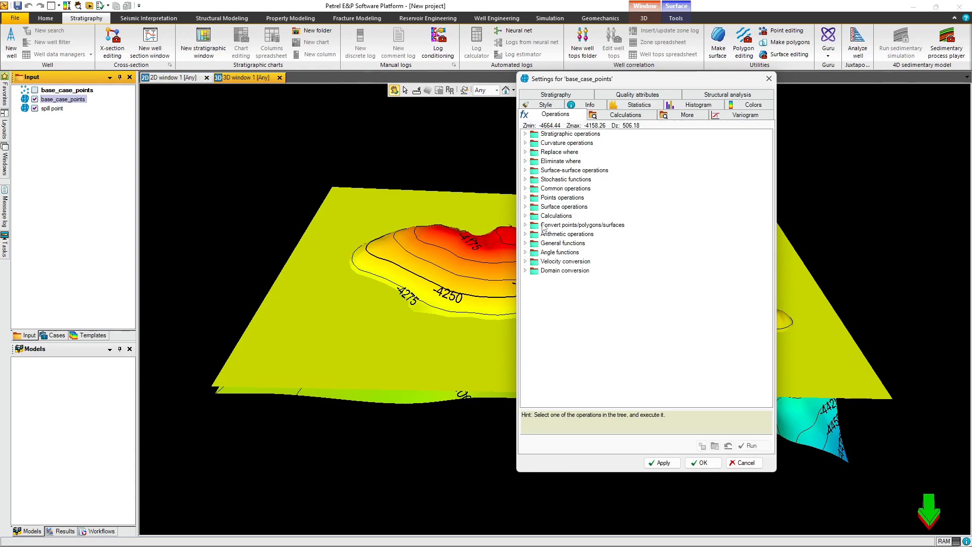
left_click(526, 216)
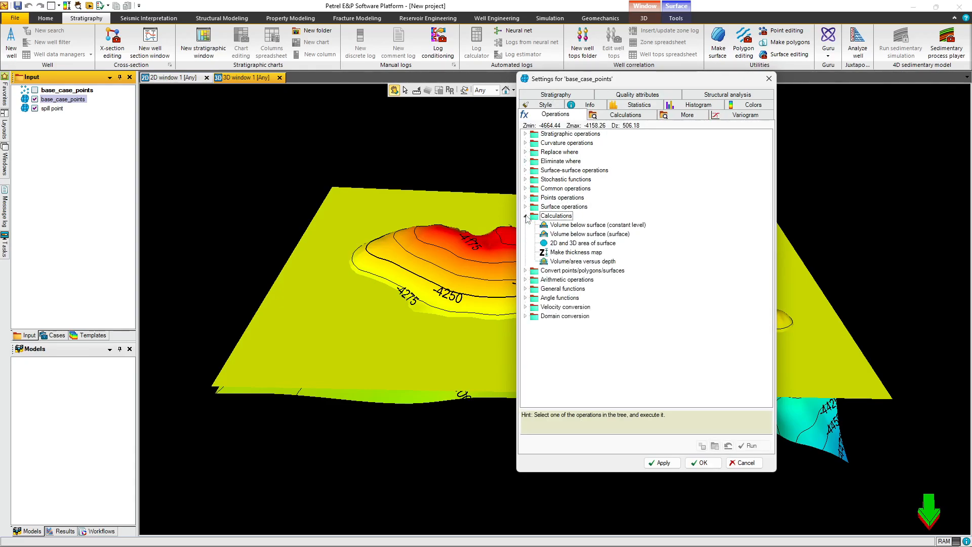
left_click(619, 226)
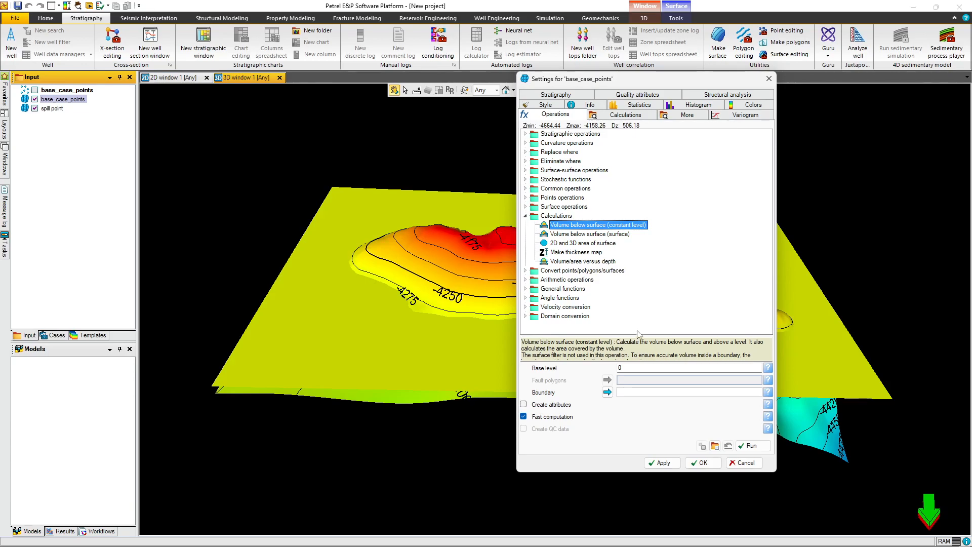
left_click(621, 367)
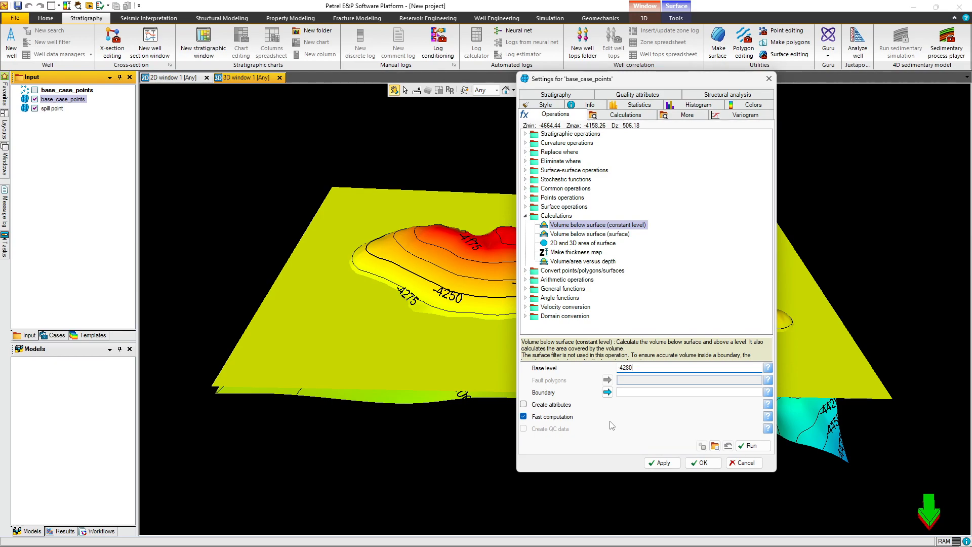
left_click(752, 445)
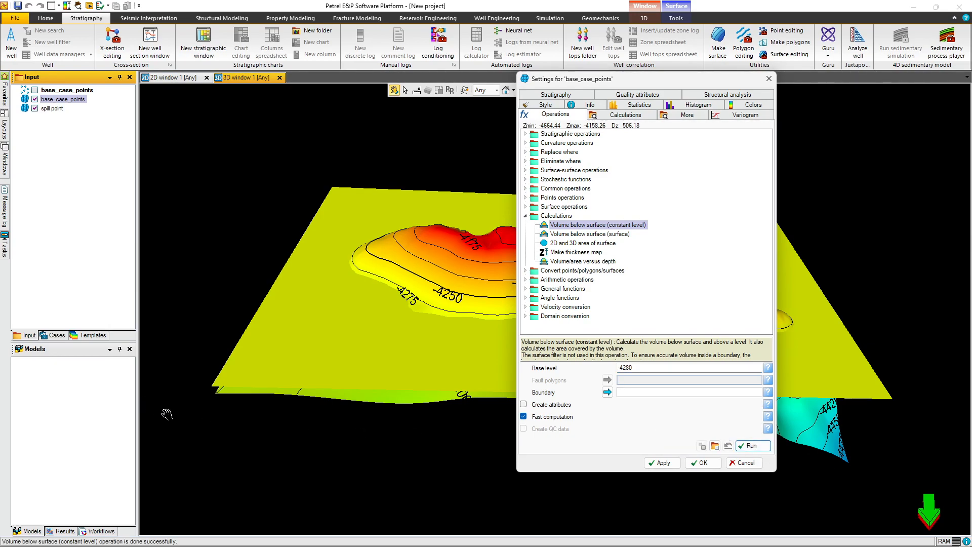
- Read the calculated volume and area of base_case_points in the message log and close the surface's settings
left_click(5, 205)
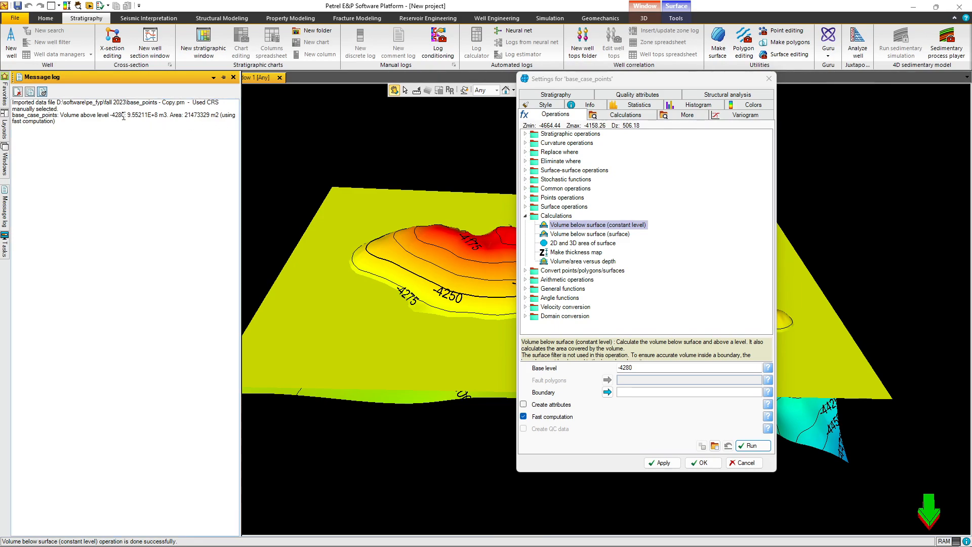
left_click_drag(159, 115, 152, 117)
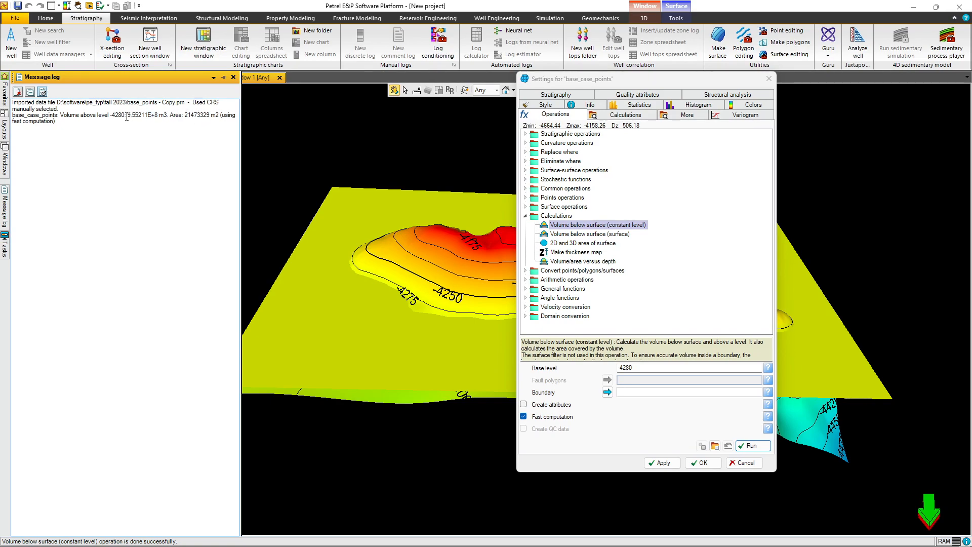
left_click_drag(139, 119, 159, 116)
left_click(164, 118)
left_click_drag(168, 116, 134, 119)
left_click(118, 115)
left_click(701, 463)
left_click_drag(607, 326, 493, 323)
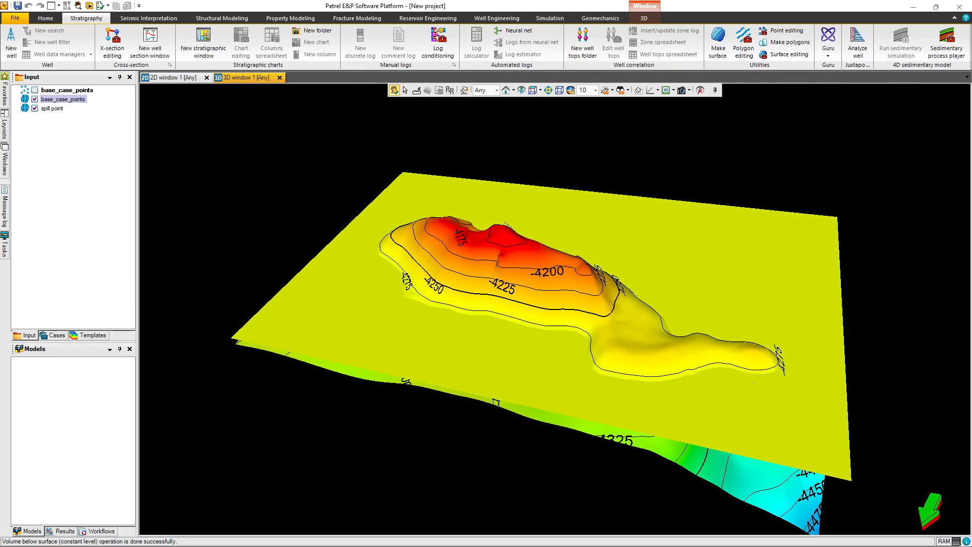